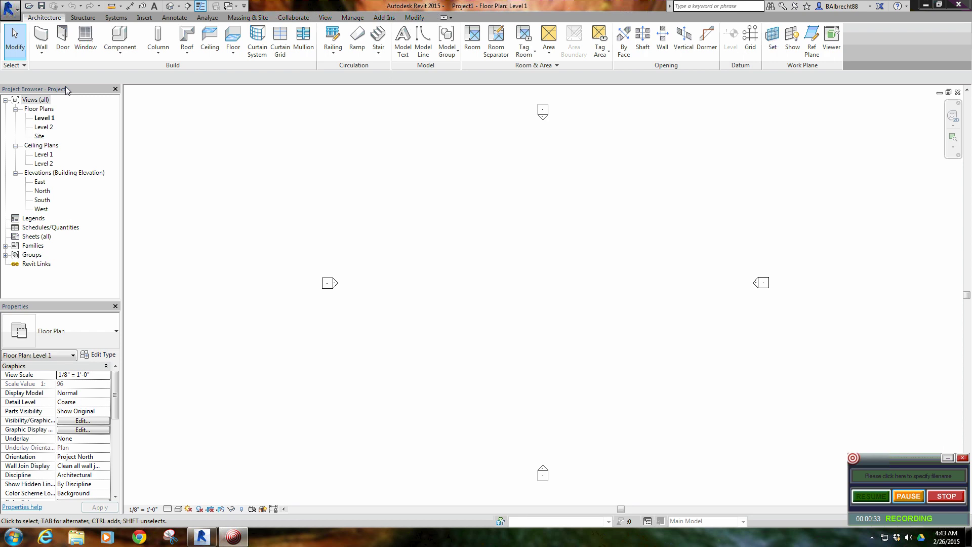
Step: Start the Wall tool and pick the Curtain Wall: Storefront type
{"action": "left_click", "coordinate": [43, 53]}
{"action": "left_click", "coordinate": [45, 41]}
{"action": "left_click", "coordinate": [45, 41]}
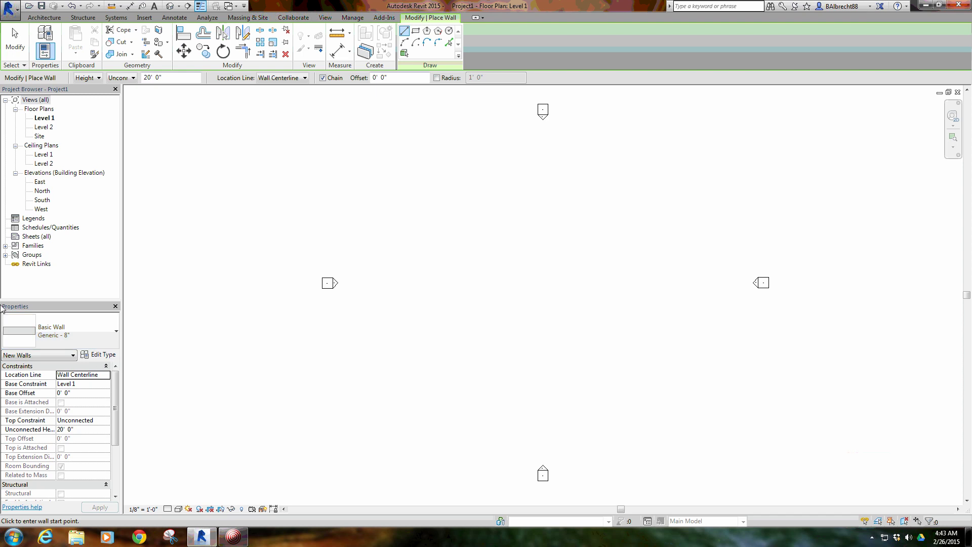
{"action": "left_click", "coordinate": [90, 326]}
{"action": "scroll", "coordinate": [87, 203], "scroll_direction": "down", "scroll_amount": 5}
{"action": "scroll", "coordinate": [85, 210], "scroll_direction": "down", "scroll_amount": 2}
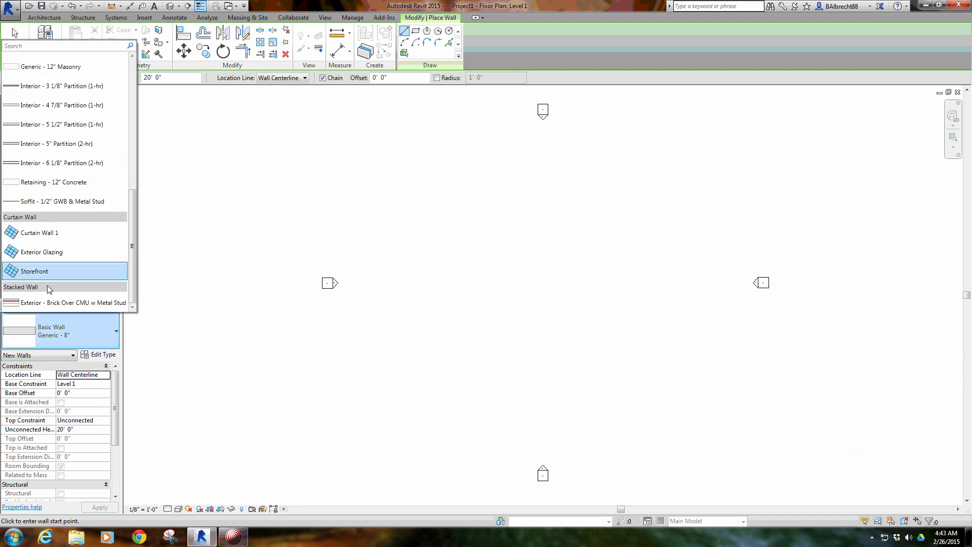
{"action": "left_click", "coordinate": [55, 276]}
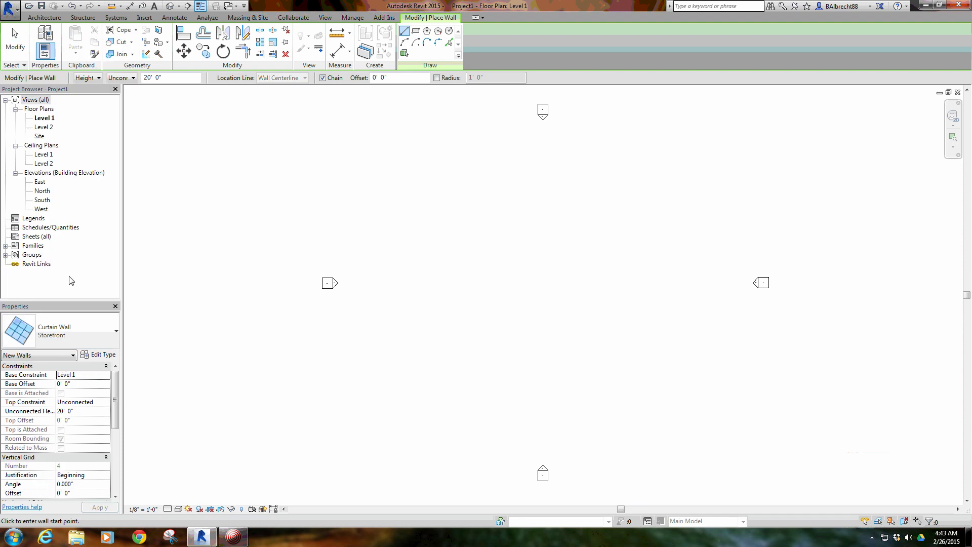
Step: Draw a short horizontal storefront wall about 10' long on Level 1, then cancel the command
{"action": "left_click", "coordinate": [497, 282]}
{"action": "left_click", "coordinate": [537, 280]}
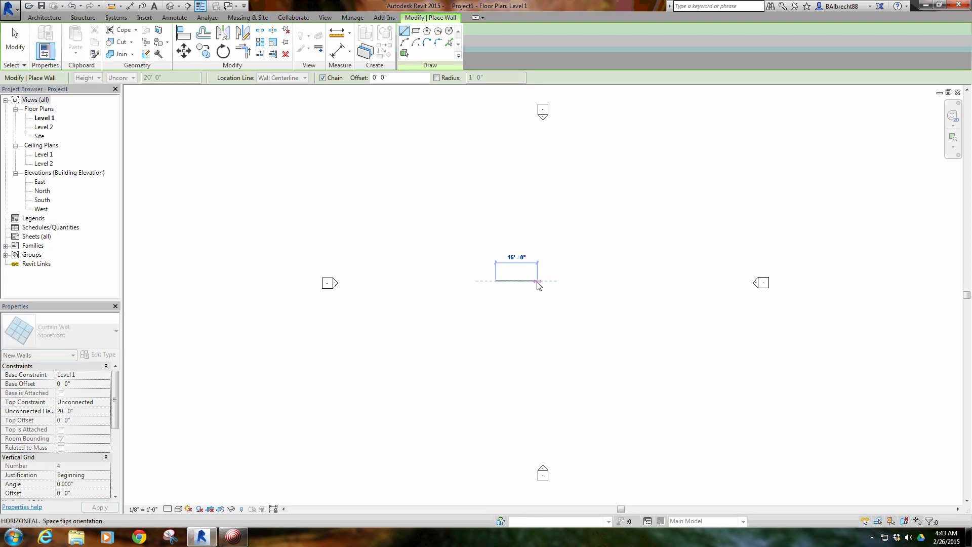
{"action": "right_click", "coordinate": [506, 254]}
{"action": "left_click", "coordinate": [514, 249]}
{"action": "right_click", "coordinate": [514, 250]}
{"action": "left_click", "coordinate": [522, 252]}
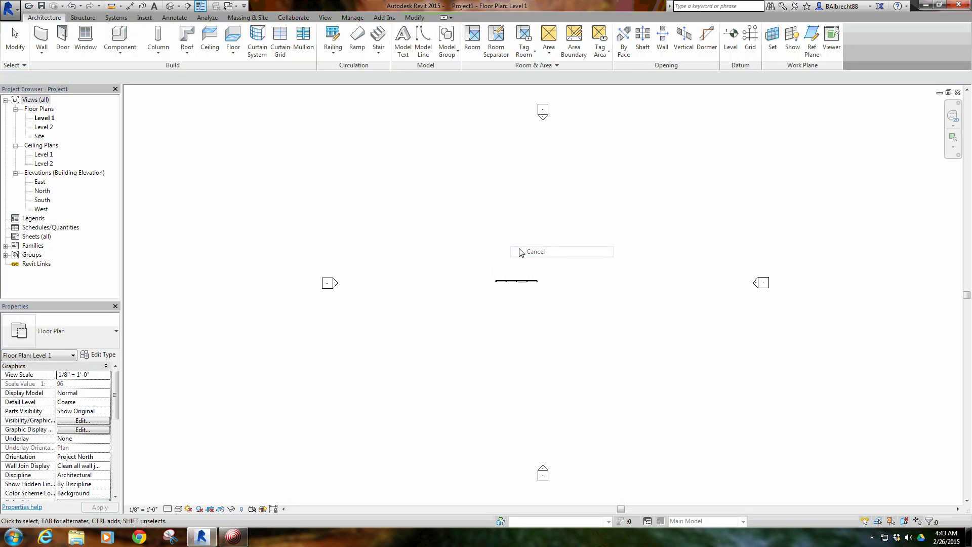
Step: In the Default 3D view, set the storefront wall's Top Constraint to Up to level
{"action": "left_click", "coordinate": [170, 5]}
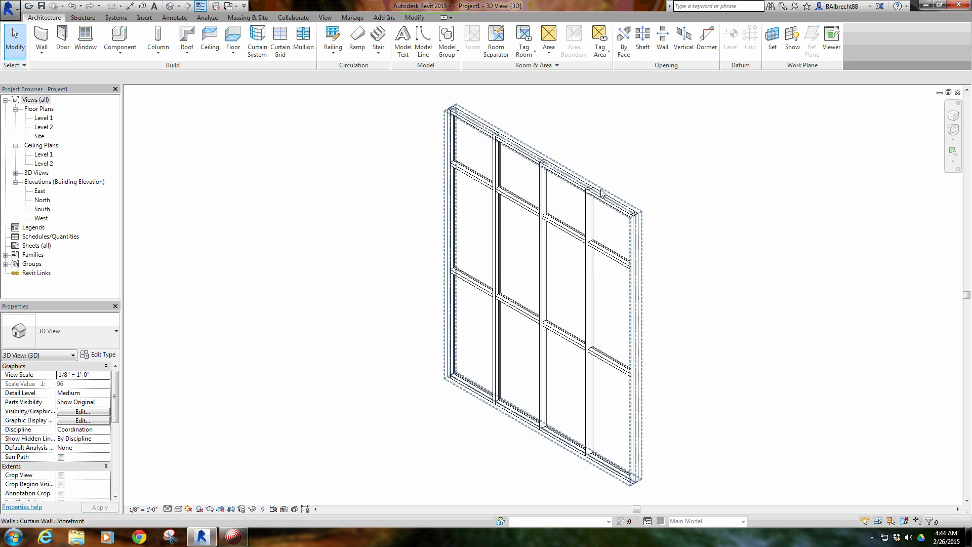
{"action": "left_click", "coordinate": [600, 196]}
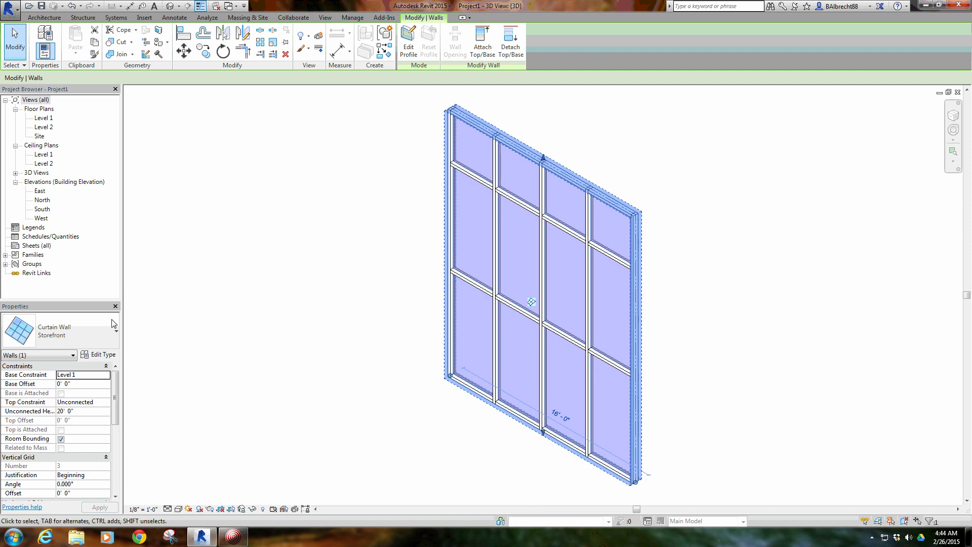
{"action": "left_click", "coordinate": [81, 402]}
{"action": "left_click", "coordinate": [108, 402]}
{"action": "left_click", "coordinate": [83, 429]}
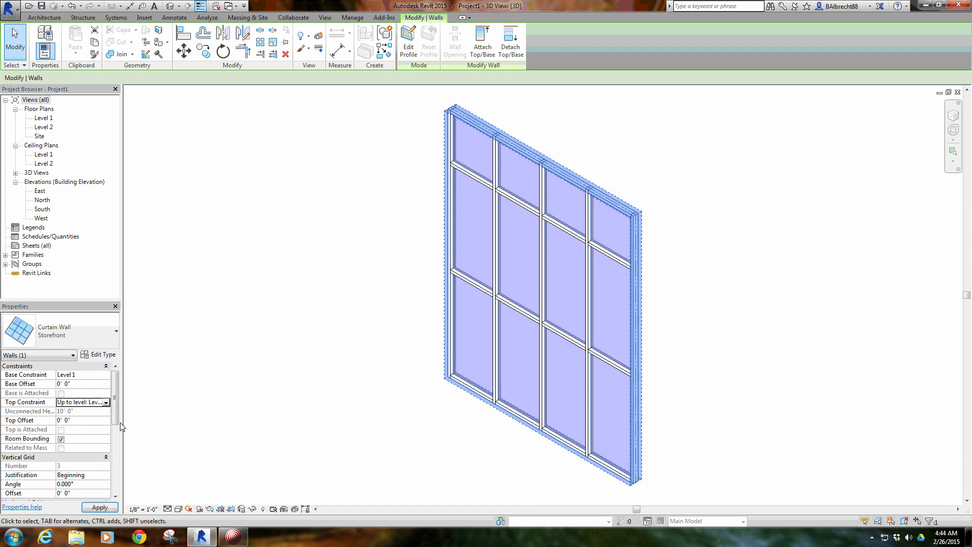
Step: Orbit the 3D view to face the curtain wall frontally and reselect it
{"action": "left_click", "coordinate": [343, 297]}
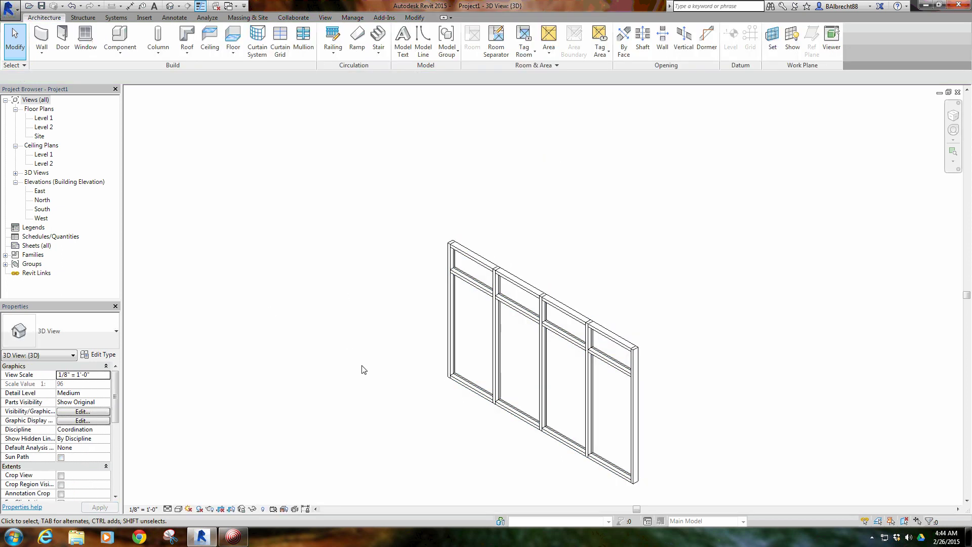
{"action": "middle_click_drag", "start_coordinate": [370, 344], "coordinate": [354, 291], "text": "shift"}
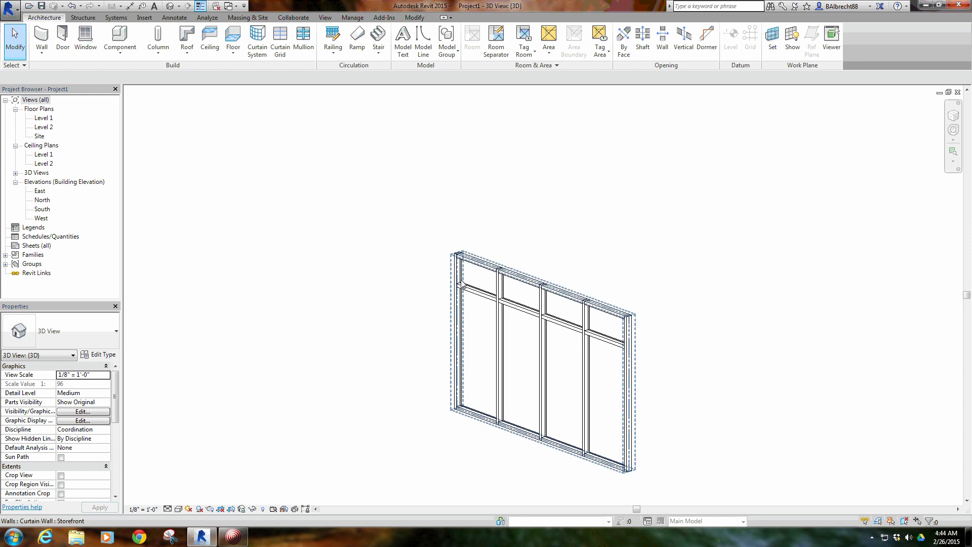
{"action": "scroll", "coordinate": [461, 283], "scroll_direction": "down", "scroll_amount": 1}
{"action": "middle_click_drag", "start_coordinate": [391, 358], "coordinate": [350, 359]}
{"action": "scroll", "coordinate": [350, 359], "scroll_direction": "up", "scroll_amount": 2}
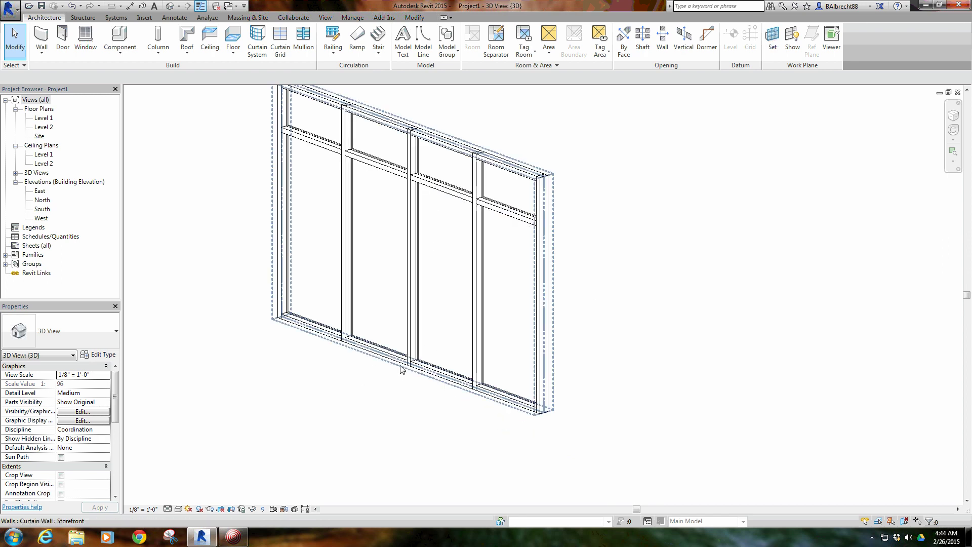
{"action": "scroll", "coordinate": [304, 374], "scroll_direction": "down", "scroll_amount": 2}
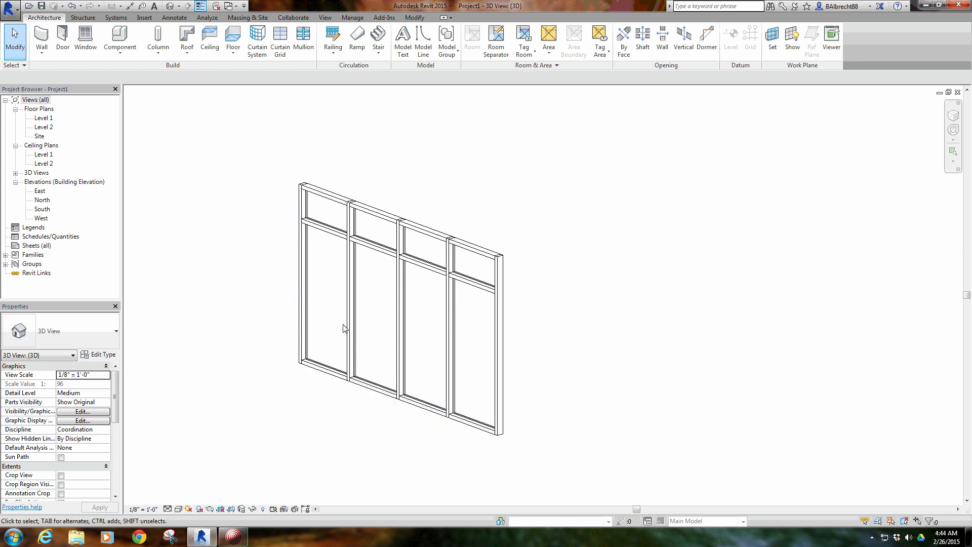
{"action": "middle_click_drag", "start_coordinate": [438, 257], "coordinate": [384, 226], "text": "shift"}
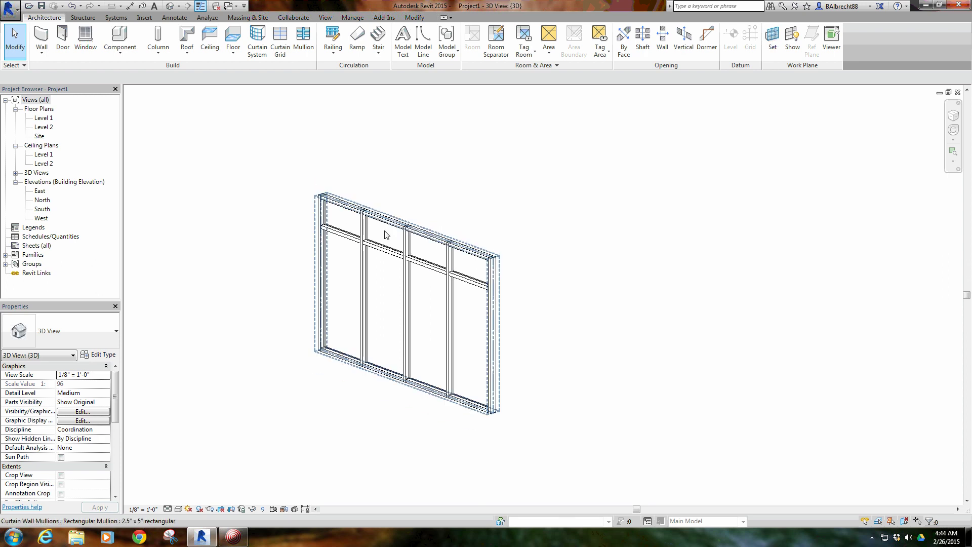
{"action": "left_click", "coordinate": [468, 249]}
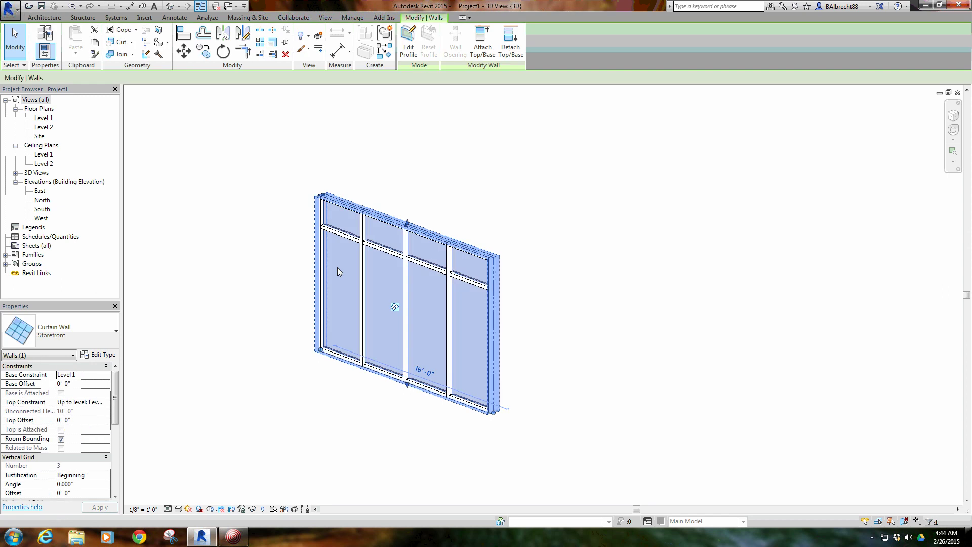
Step: Give the Storefront type a vertical grid spacing of 7' and a horizontal spacing of 6', and apply
{"action": "left_click", "coordinate": [101, 355]}
{"action": "left_click_drag", "start_coordinate": [292, 46], "coordinate": [719, 50]}
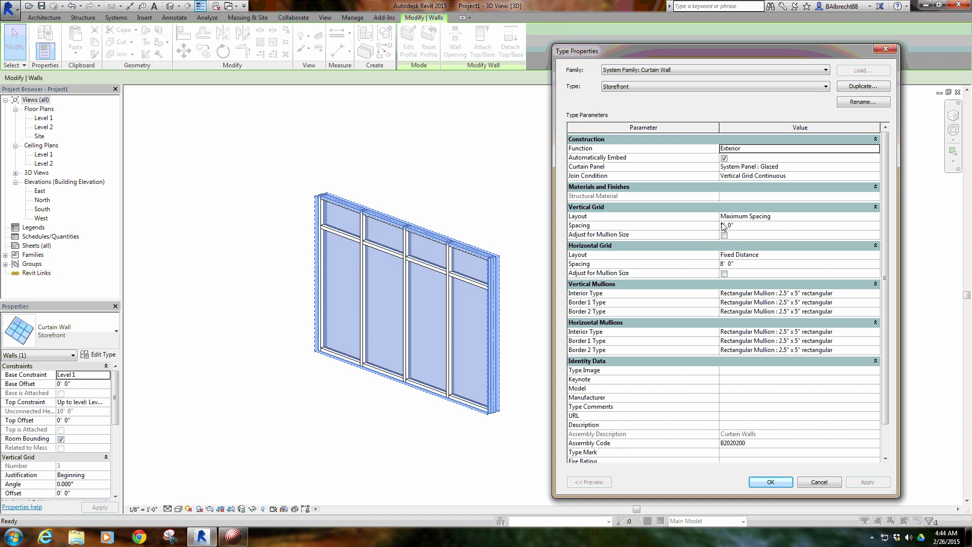
{"action": "left_click", "coordinate": [744, 226]}
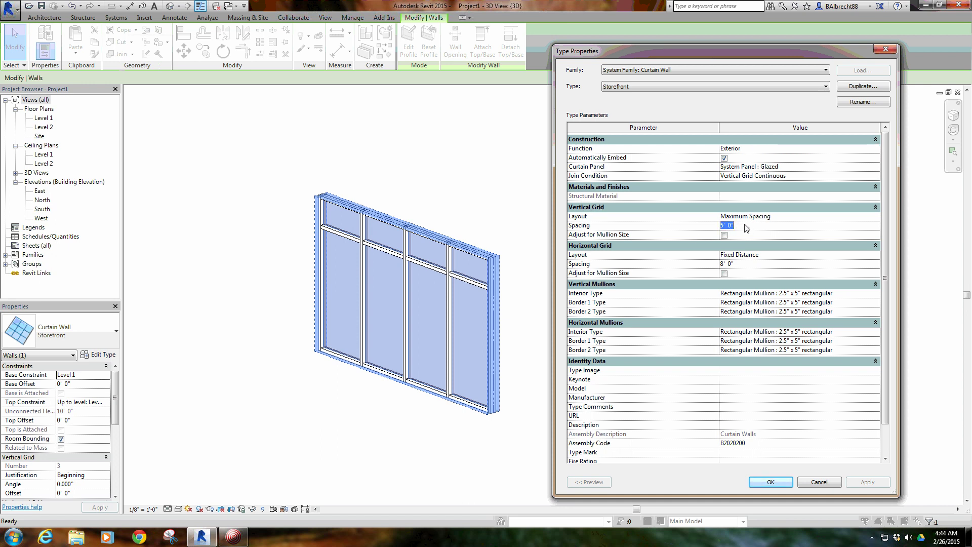
{"action": "type", "text": "7"}
{"action": "left_click", "coordinate": [746, 264]}
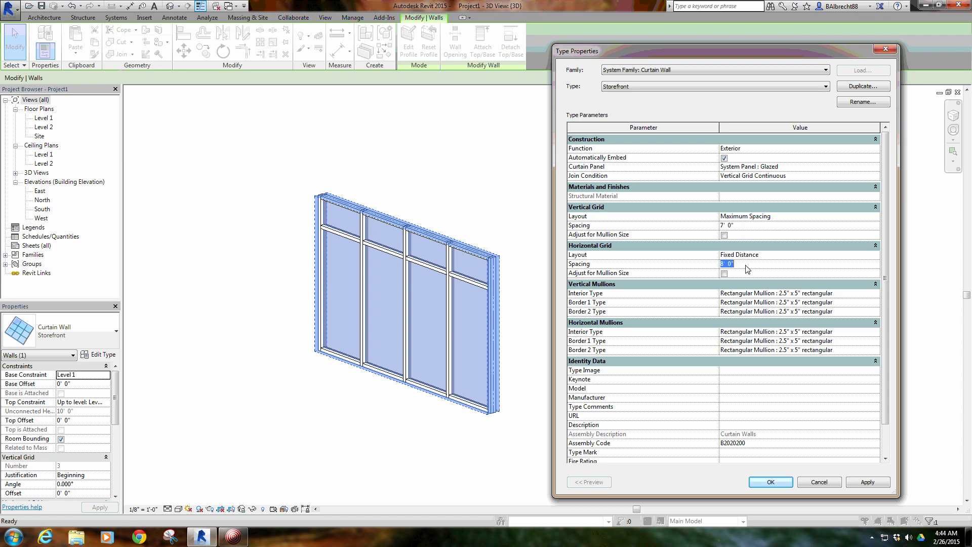
{"action": "type", "text": "6"}
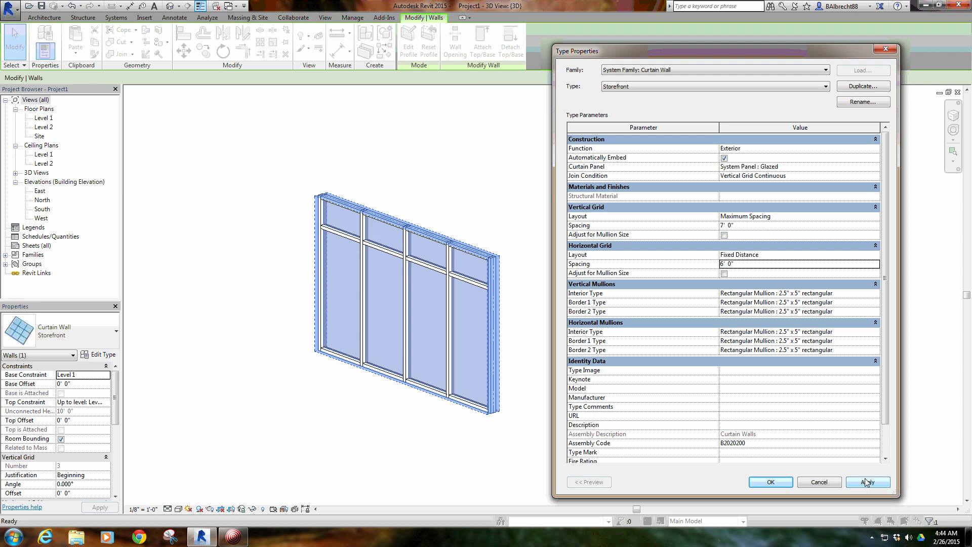
{"action": "left_click", "coordinate": [867, 482]}
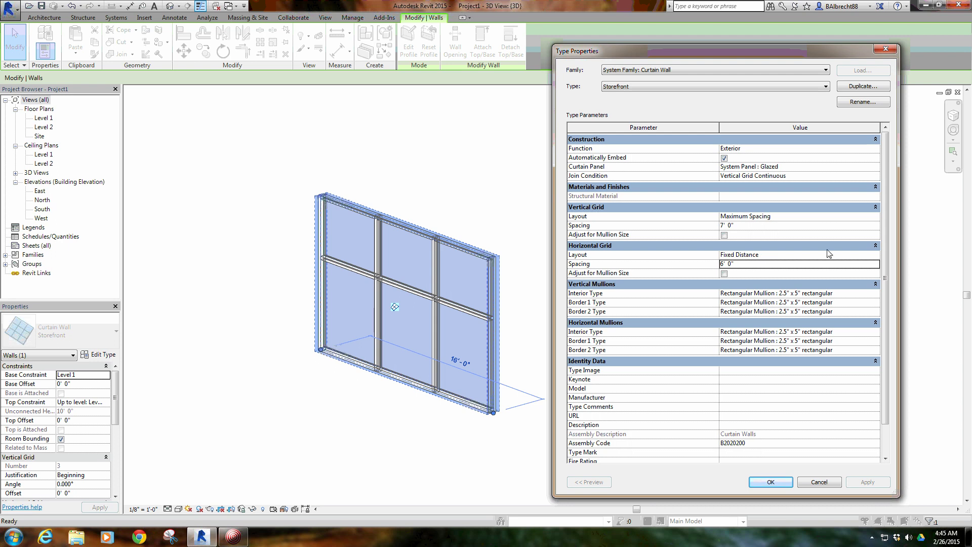
Step: Switch both vertical and horizontal grid layouts to Fixed Number and confirm the type
{"action": "left_click", "coordinate": [851, 218]}
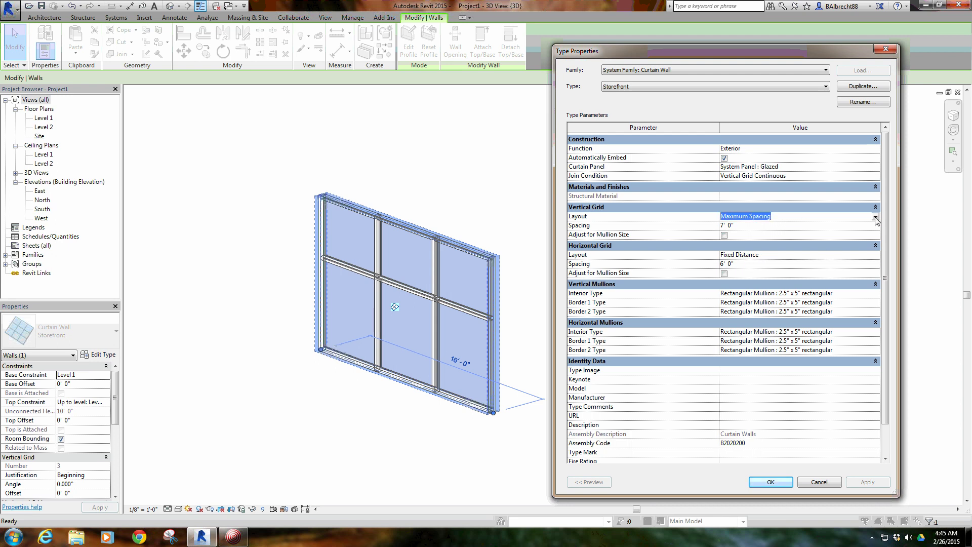
{"action": "left_click", "coordinate": [875, 216]}
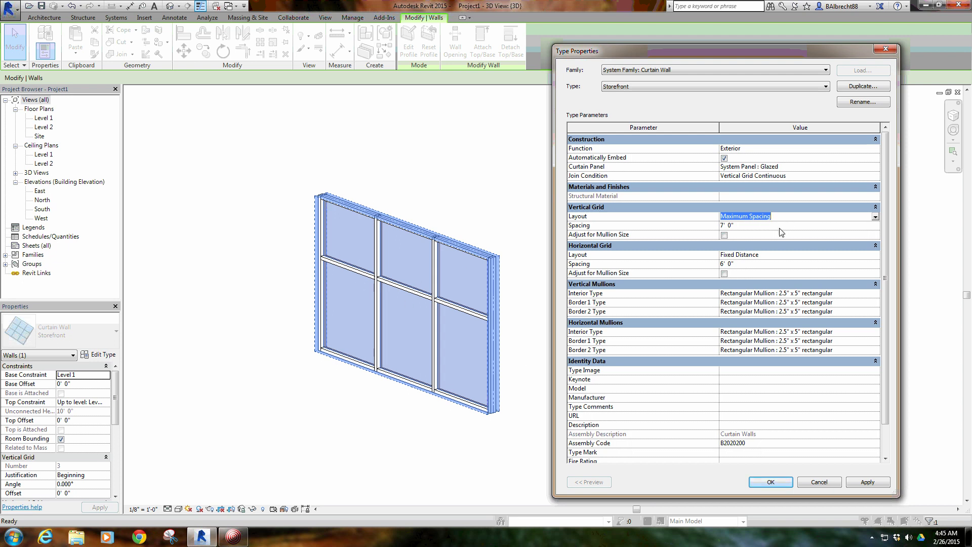
{"action": "left_click", "coordinate": [874, 217]}
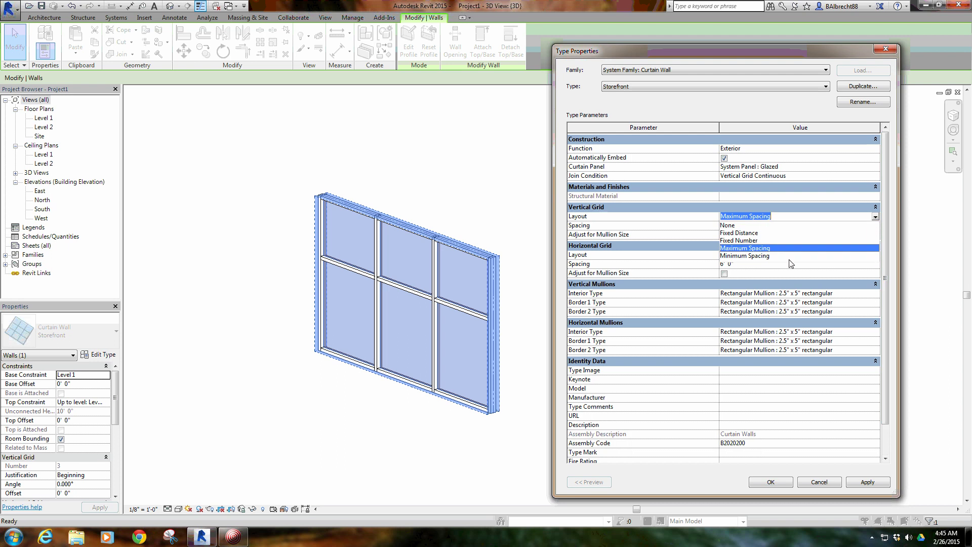
{"action": "left_click", "coordinate": [750, 240]}
{"action": "left_click", "coordinate": [759, 255]}
{"action": "left_click", "coordinate": [760, 254]}
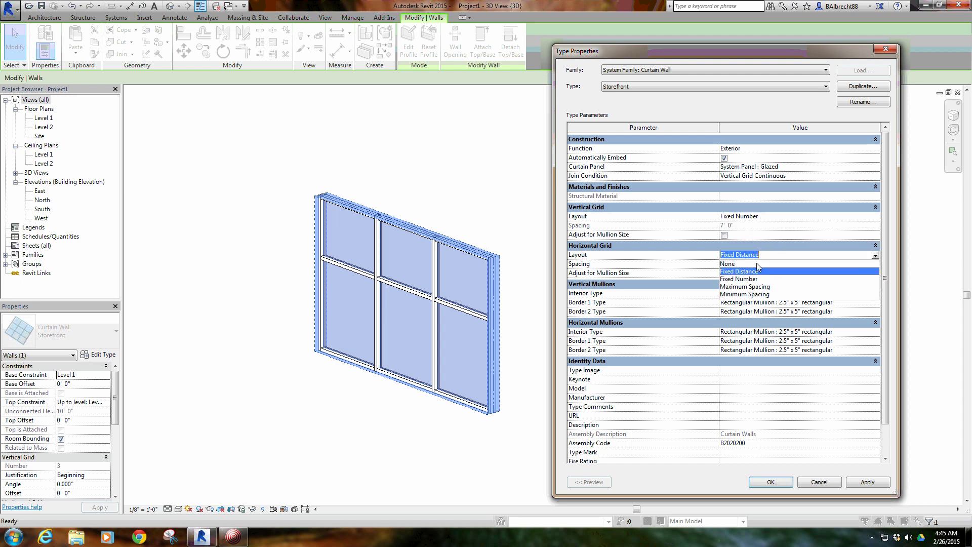
{"action": "left_click", "coordinate": [745, 278]}
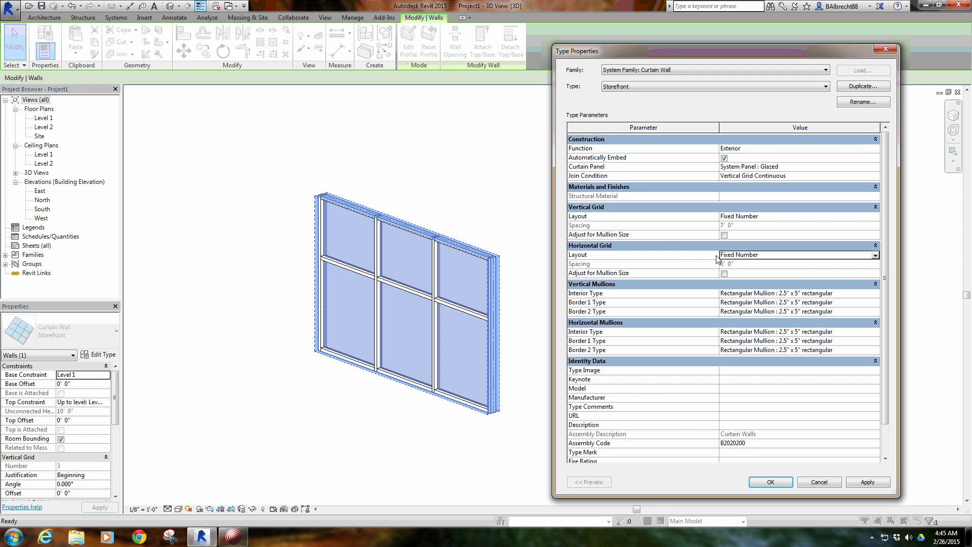
{"action": "left_click", "coordinate": [770, 481]}
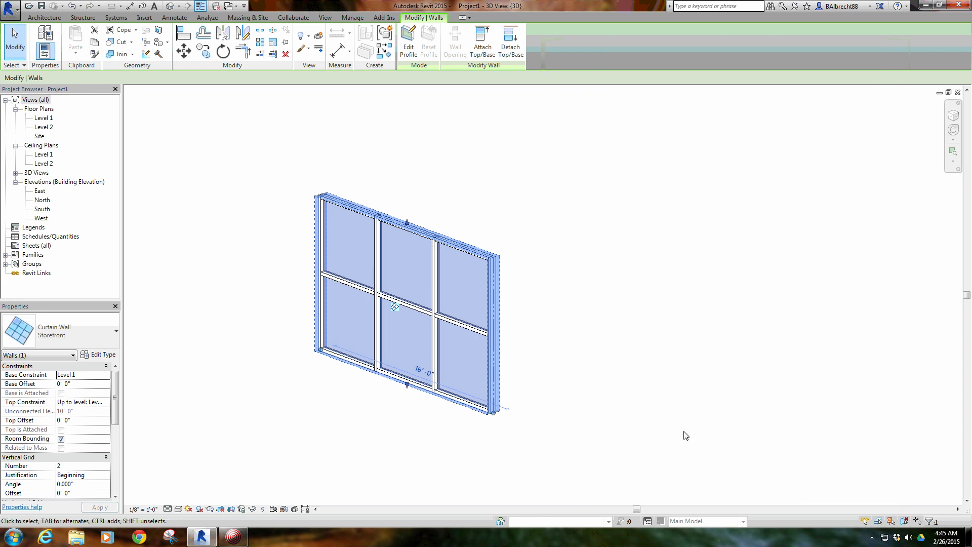
Step: Try a horizontal grid number of 3 on the curtain wall and apply it
{"action": "scroll", "coordinate": [115, 403], "scroll_direction": "down", "scroll_amount": 3}
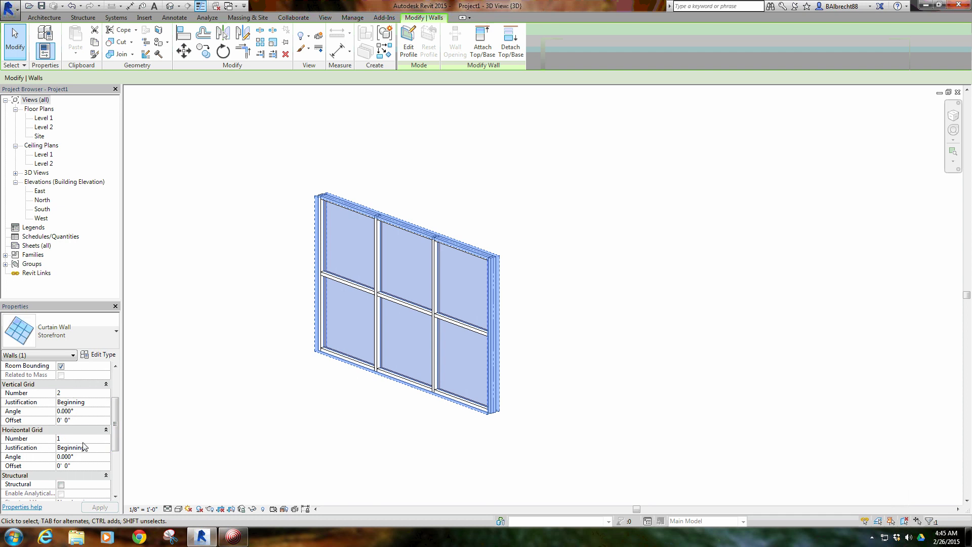
{"action": "left_click", "coordinate": [105, 439]}
{"action": "type", "text": "3"}
{"action": "left_click", "coordinate": [106, 393]}
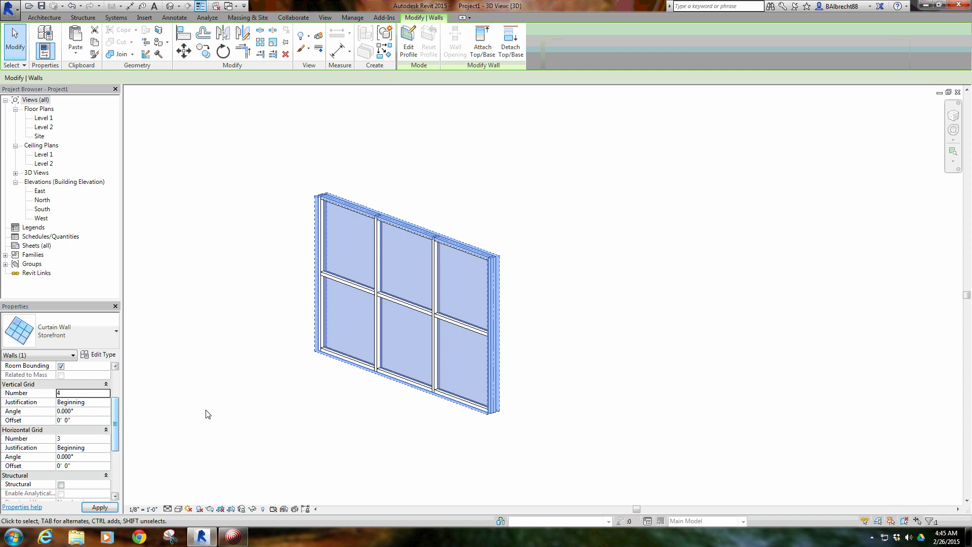
{"action": "left_click", "coordinate": [325, 436]}
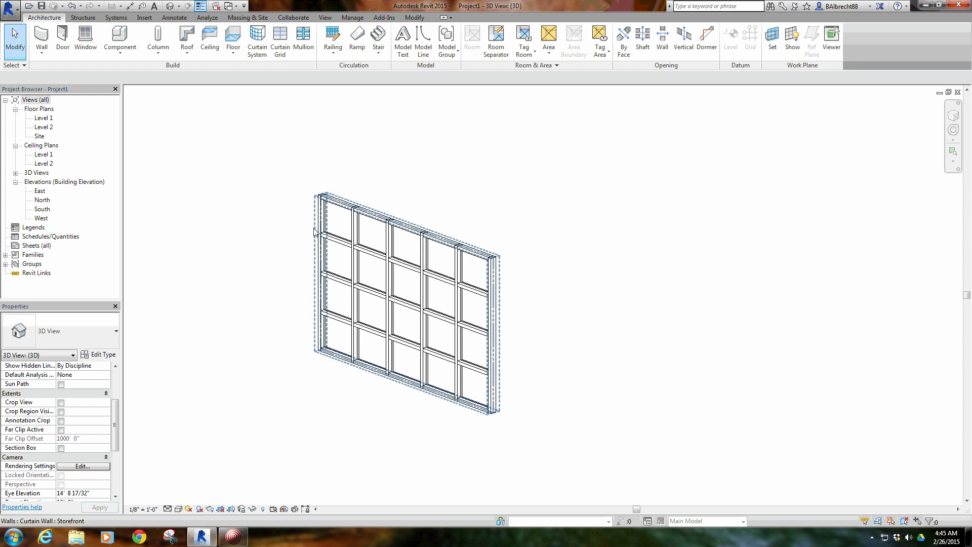
Step: Set the wall's Vertical Grid Number to 2 and Horizontal Grid Number to 1, then orbit to check
{"action": "left_click", "coordinate": [320, 280]}
{"action": "left_click", "coordinate": [107, 395]}
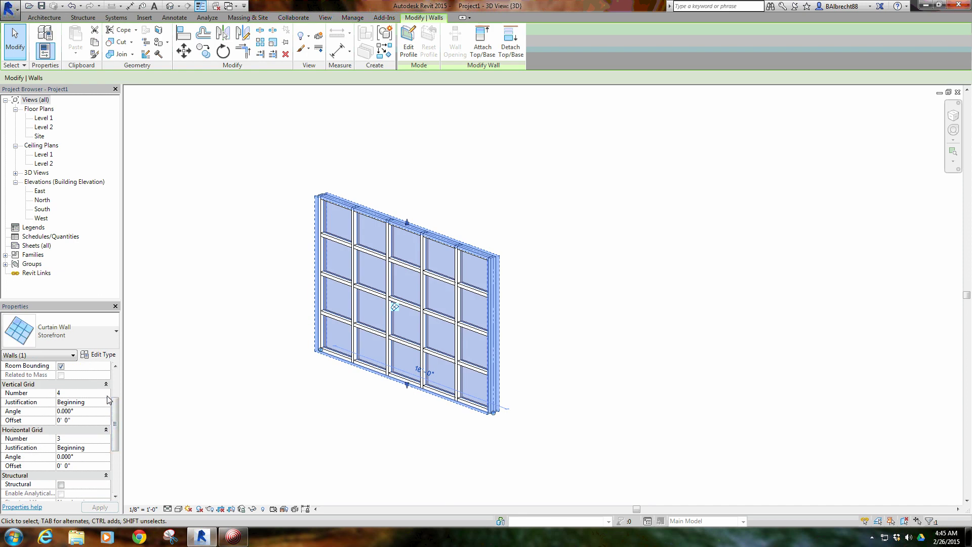
{"action": "left_click", "coordinate": [106, 395]}
{"action": "left_click", "coordinate": [107, 439]}
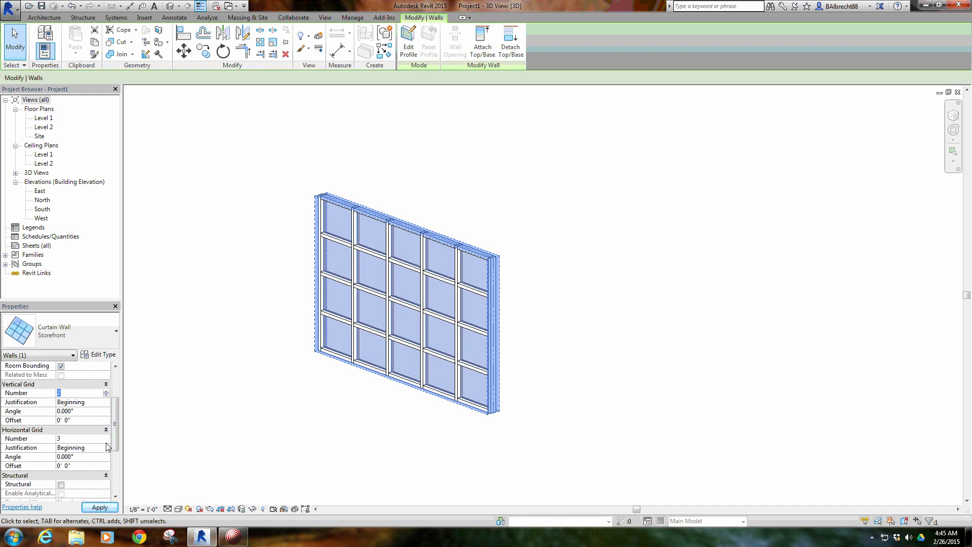
{"action": "left_click", "coordinate": [107, 444]}
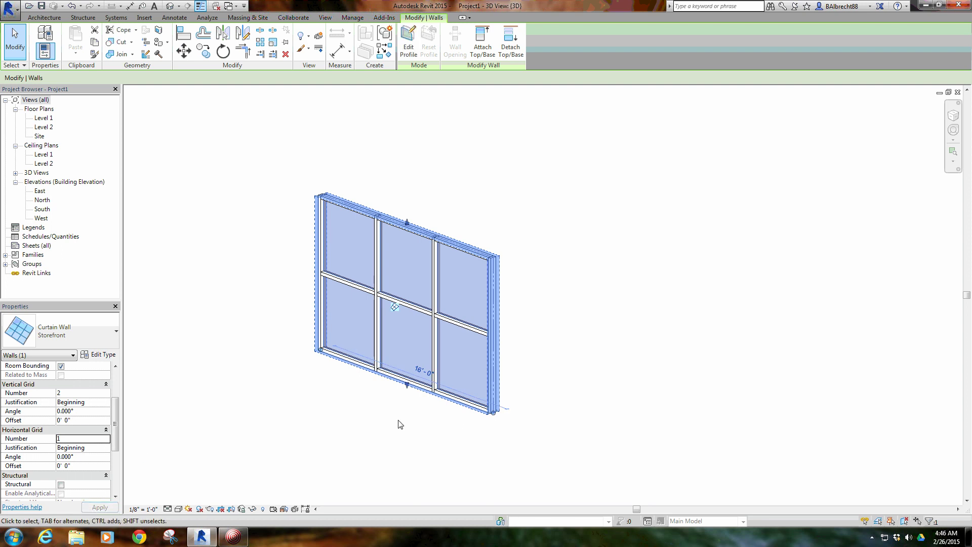
{"action": "left_click", "coordinate": [370, 422]}
{"action": "middle_click_drag", "start_coordinate": [434, 423], "coordinate": [423, 433], "text": "shift"}
{"action": "middle_click_drag", "start_coordinate": [484, 411], "coordinate": [480, 411], "text": "shift"}
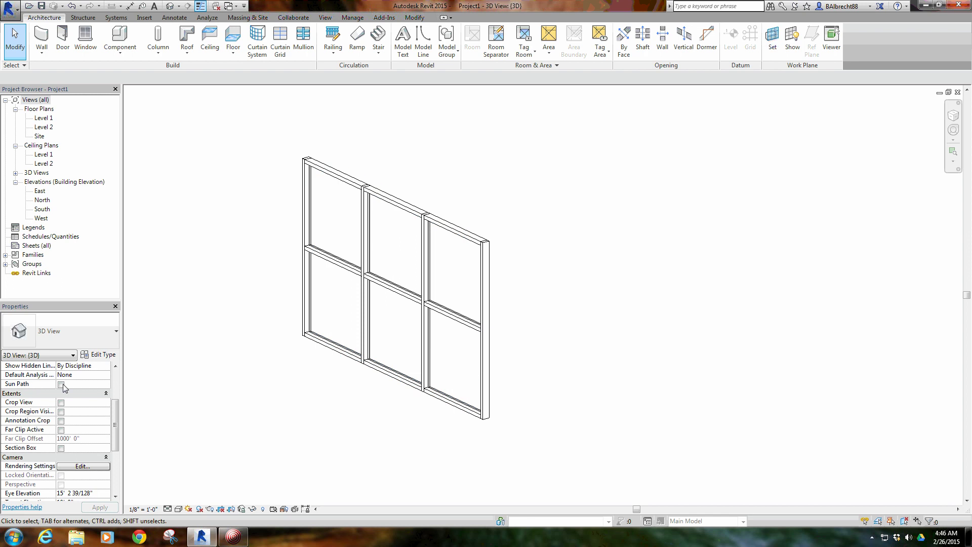
Step: In the Level 1 plan, draw a short vertical Generic - 8" trial wall
{"action": "left_click", "coordinate": [40, 119]}
{"action": "double_click", "coordinate": [40, 119]}
{"action": "key", "text": "w"}
{"action": "key", "text": "a"}
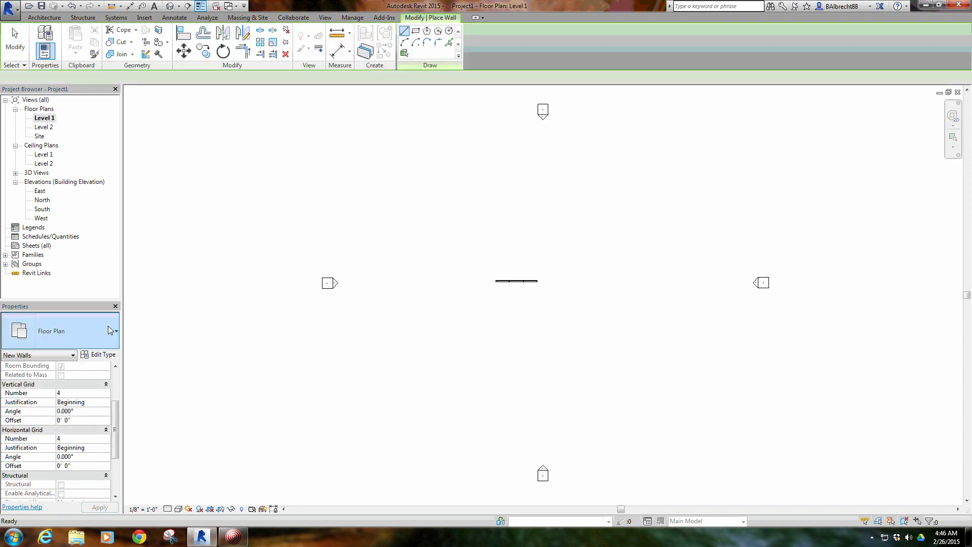
{"action": "left_click", "coordinate": [105, 333]}
{"action": "scroll", "coordinate": [96, 142], "scroll_direction": "up", "scroll_amount": 5}
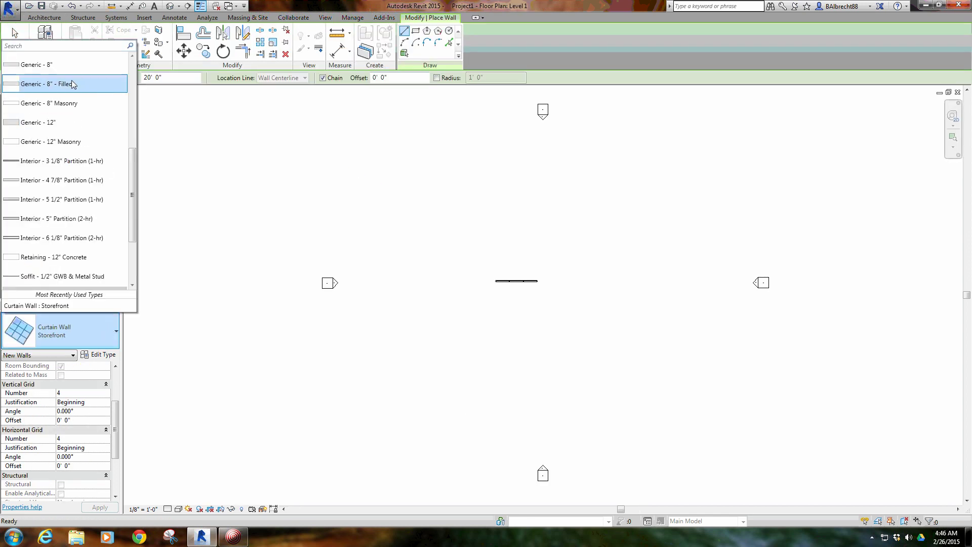
{"action": "left_click", "coordinate": [56, 62]}
{"action": "left_click", "coordinate": [489, 281]}
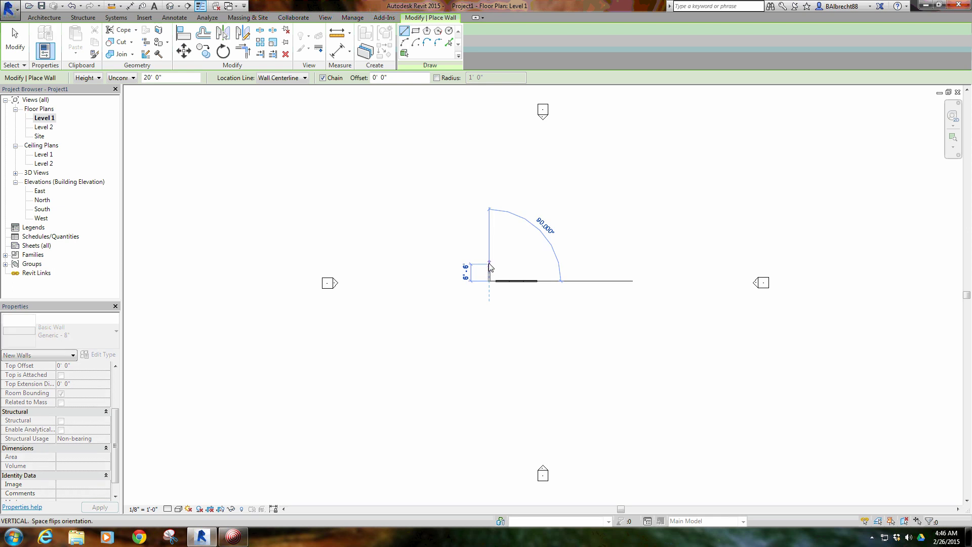
{"action": "left_click", "coordinate": [489, 251]}
{"action": "right_click", "coordinate": [521, 247]}
{"action": "left_click", "coordinate": [530, 253]}
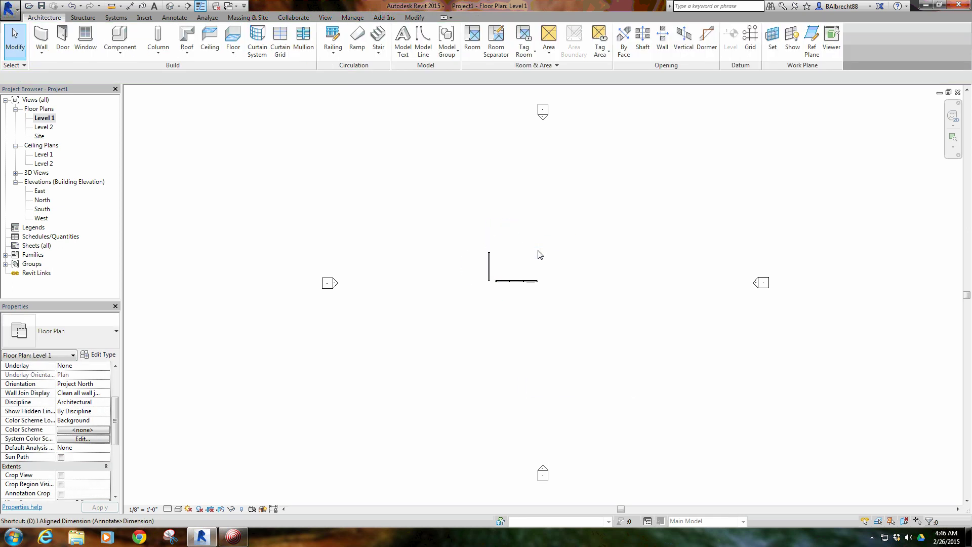
Step: Place a door in the trial wall using DR
{"action": "key", "text": "d"}
{"action": "key", "text": "r"}
{"action": "scroll", "coordinate": [632, 263], "scroll_direction": "up", "scroll_amount": 3}
{"action": "scroll", "coordinate": [514, 274], "scroll_direction": "up", "scroll_amount": 4}
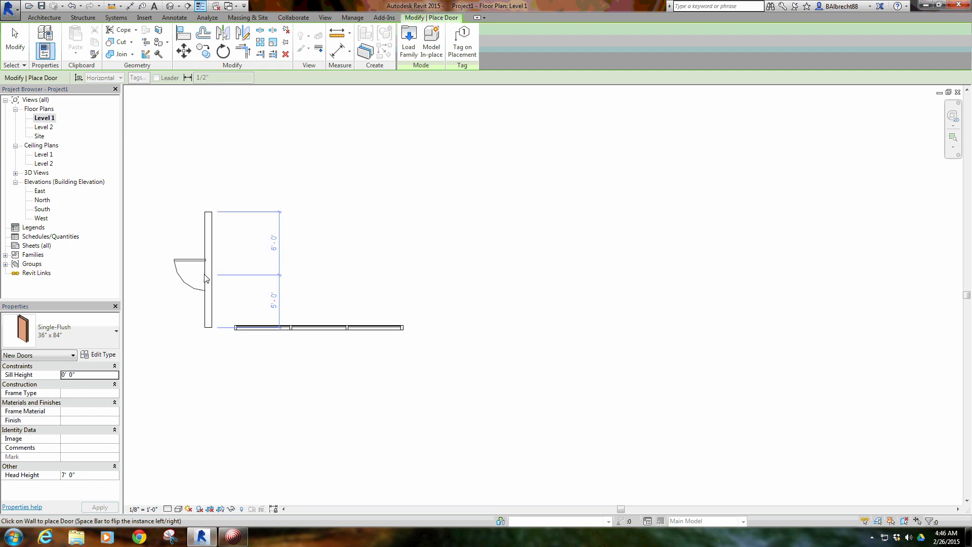
{"action": "left_click", "coordinate": [247, 282]}
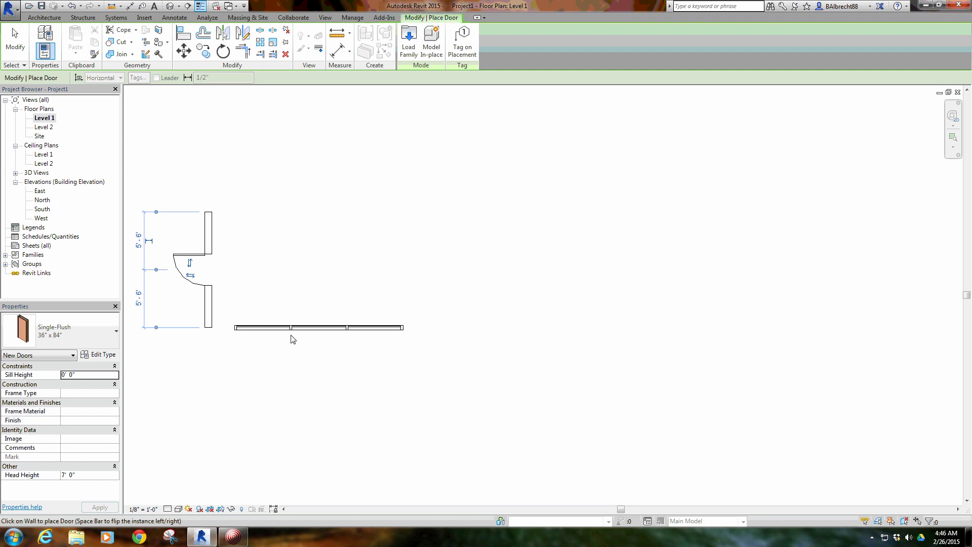
{"action": "right_click", "coordinate": [267, 258]}
{"action": "left_click", "coordinate": [283, 264]}
{"action": "right_click", "coordinate": [241, 246]}
{"action": "left_click", "coordinate": [256, 253]}
Step: Box-select the trial wall and its door and delete them
{"action": "left_click_drag", "start_coordinate": [241, 243], "coordinate": [157, 289]}
{"action": "right_click", "coordinate": [162, 277]}
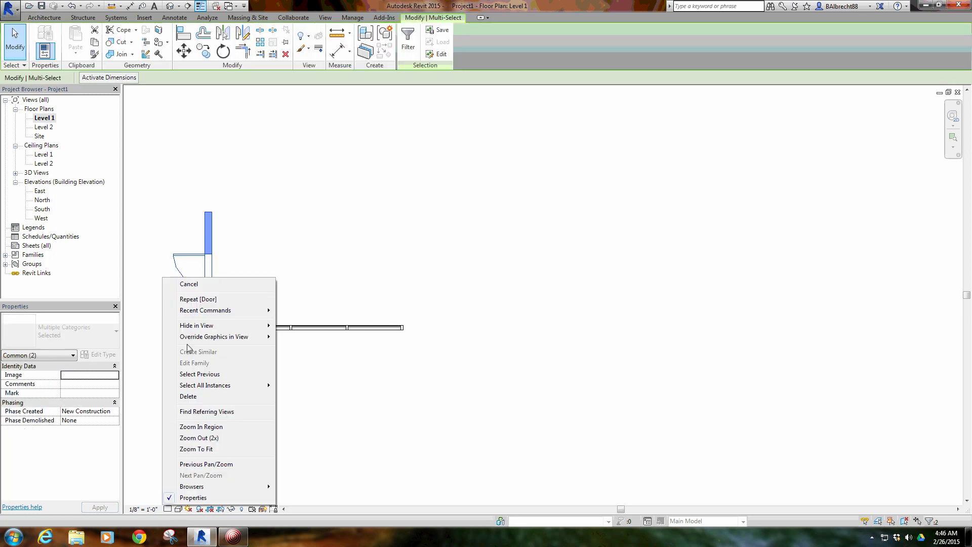
{"action": "left_click", "coordinate": [194, 398]}
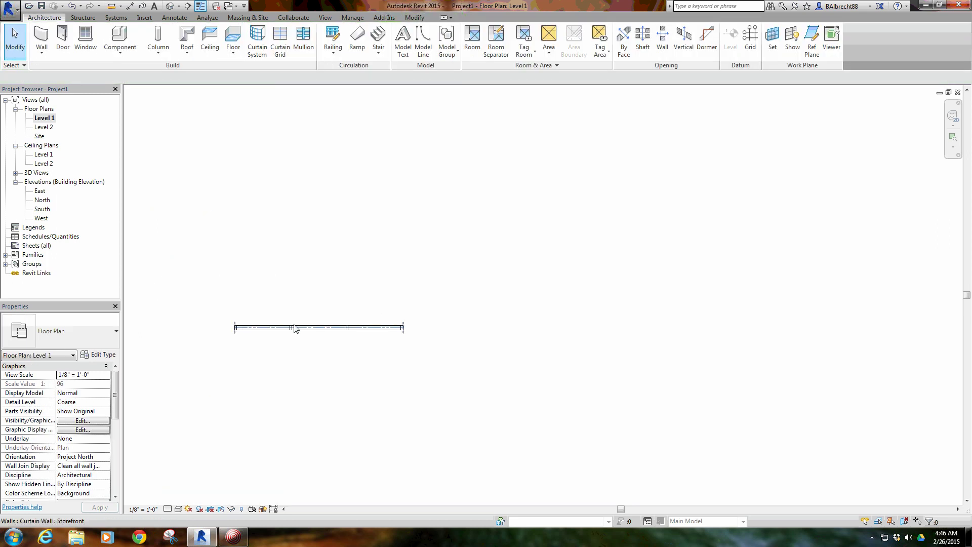
Step: In the default 3D view, zoom in and select the lower-right glazed panel using Tab
{"action": "left_click", "coordinate": [170, 6]}
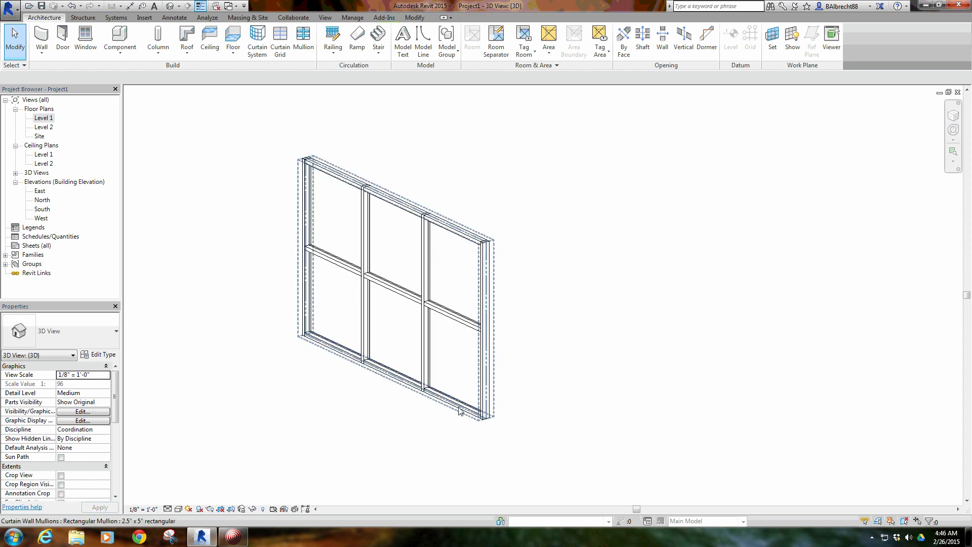
{"action": "scroll", "coordinate": [466, 418], "scroll_direction": "up", "scroll_amount": 4}
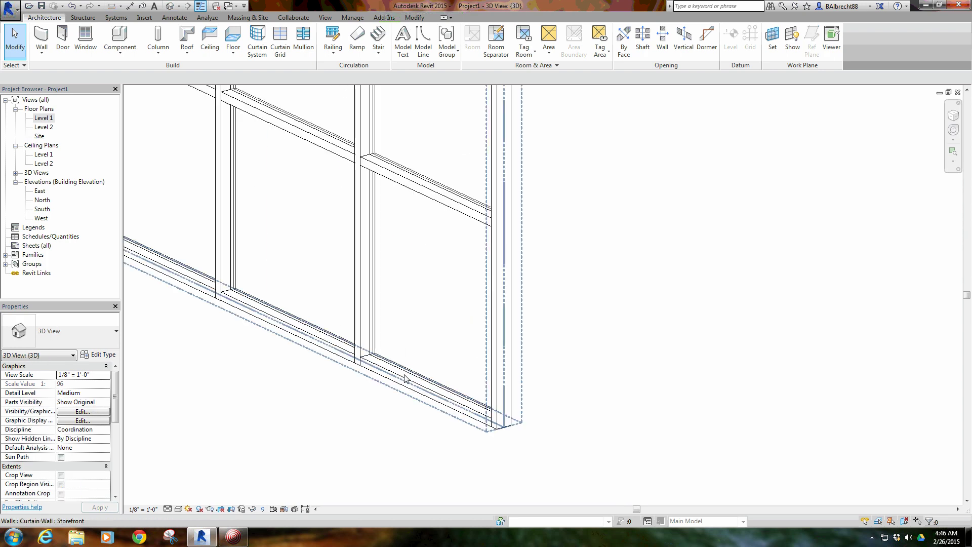
{"action": "scroll", "coordinate": [405, 377], "scroll_direction": "up", "scroll_amount": 2}
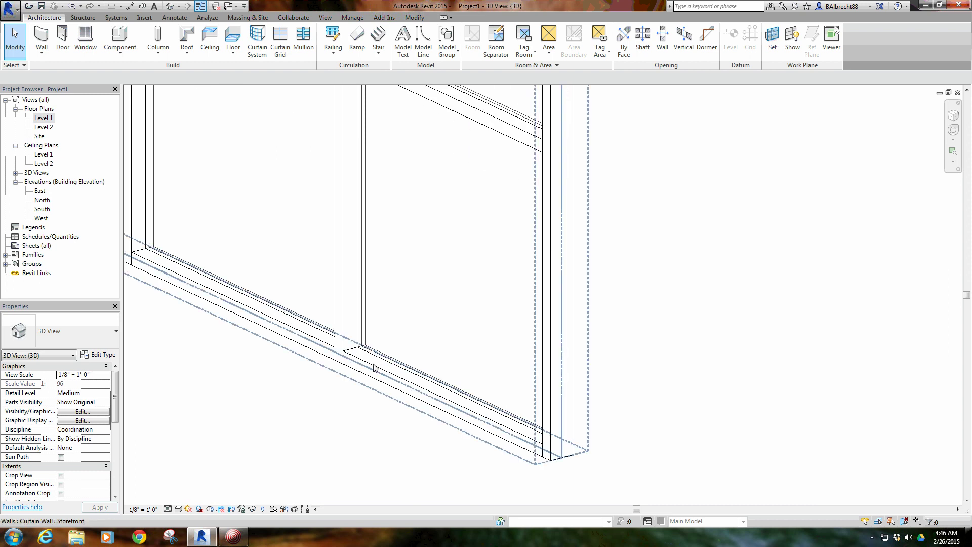
{"action": "scroll", "coordinate": [360, 362], "scroll_direction": "up", "scroll_amount": 2}
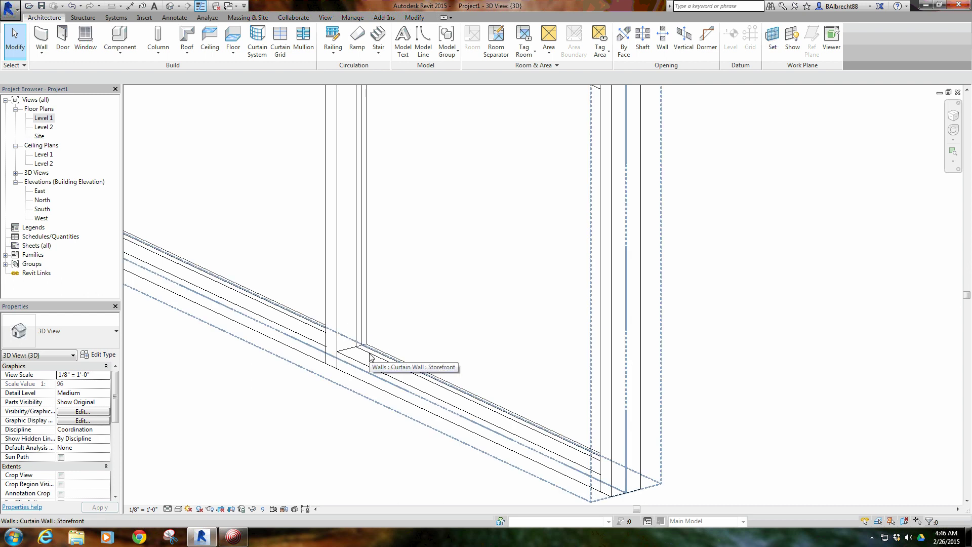
{"action": "key", "text": "Tab"}
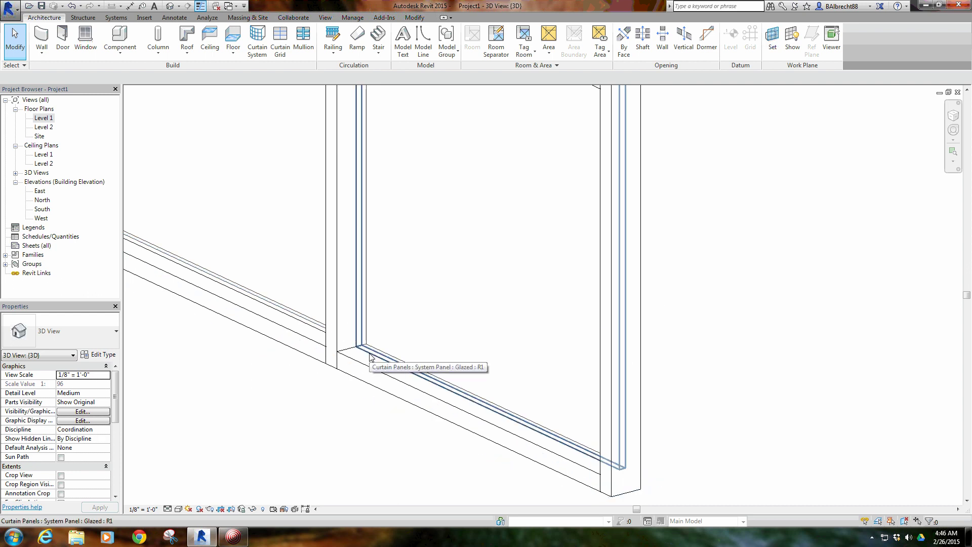
{"action": "left_click", "coordinate": [370, 357]}
{"action": "scroll", "coordinate": [465, 349], "scroll_direction": "down", "scroll_amount": 6}
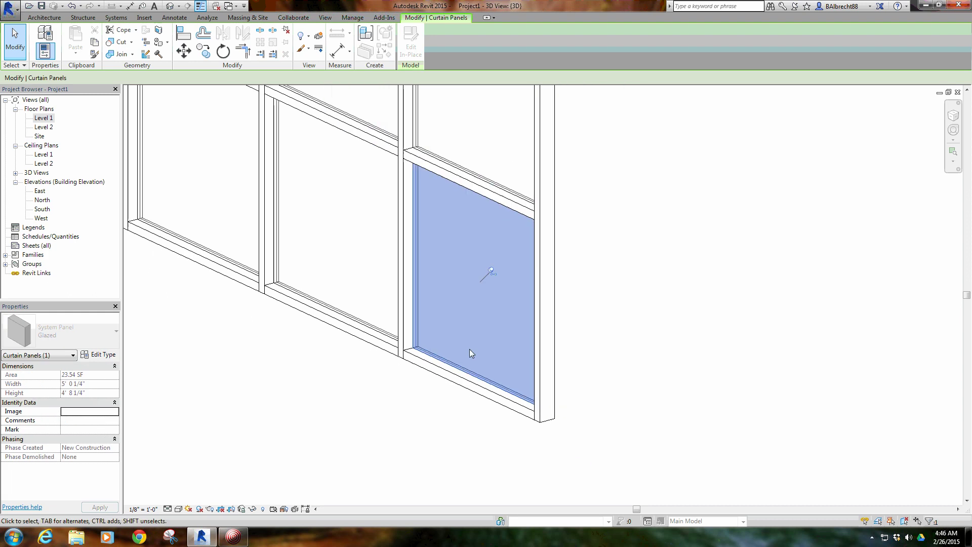
{"action": "middle_click_drag", "start_coordinate": [404, 400], "coordinate": [407, 403]}
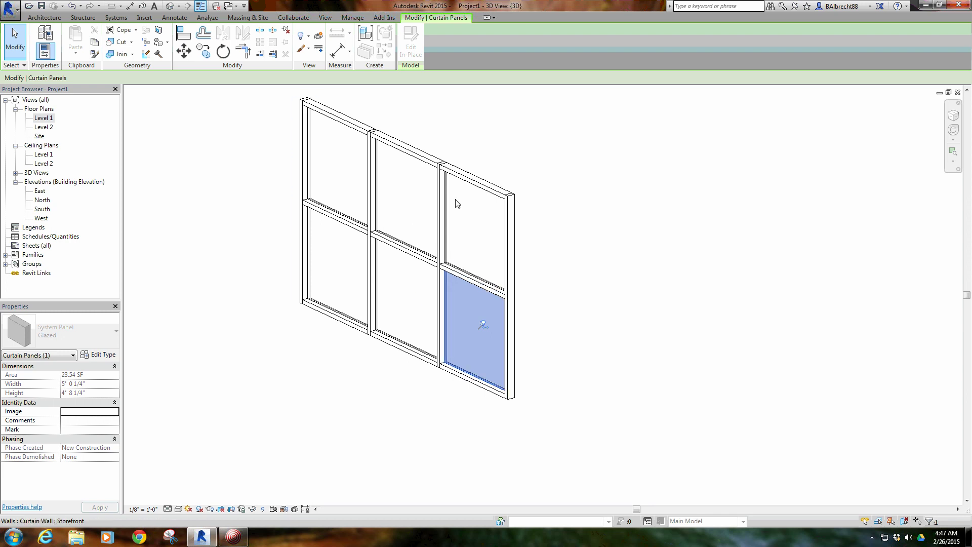
Step: Unpin the selected lower-right glazed panel, leaving its type unchanged
{"action": "scroll", "coordinate": [481, 319], "scroll_direction": "up", "scroll_amount": 3}
{"action": "scroll", "coordinate": [481, 316], "scroll_direction": "down", "scroll_amount": 3}
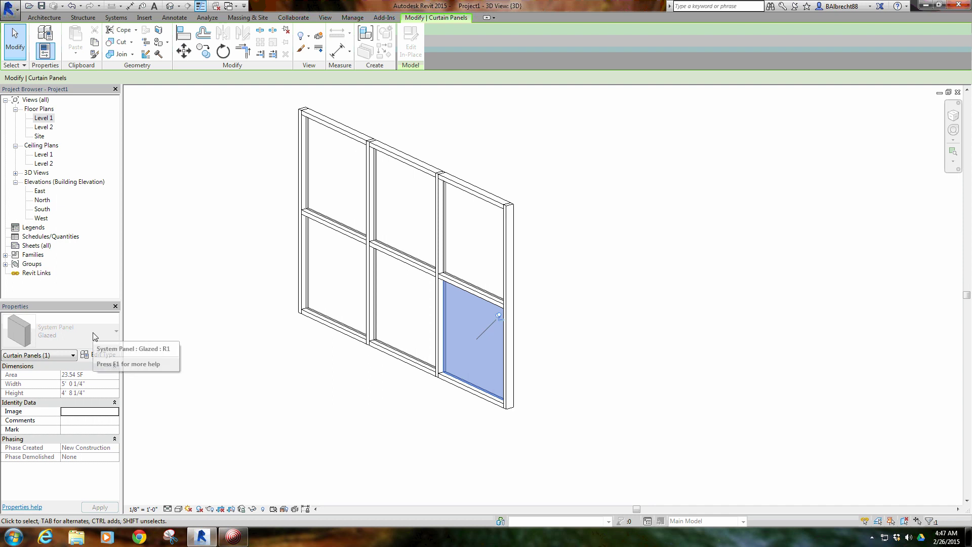
{"action": "left_click", "coordinate": [498, 317]}
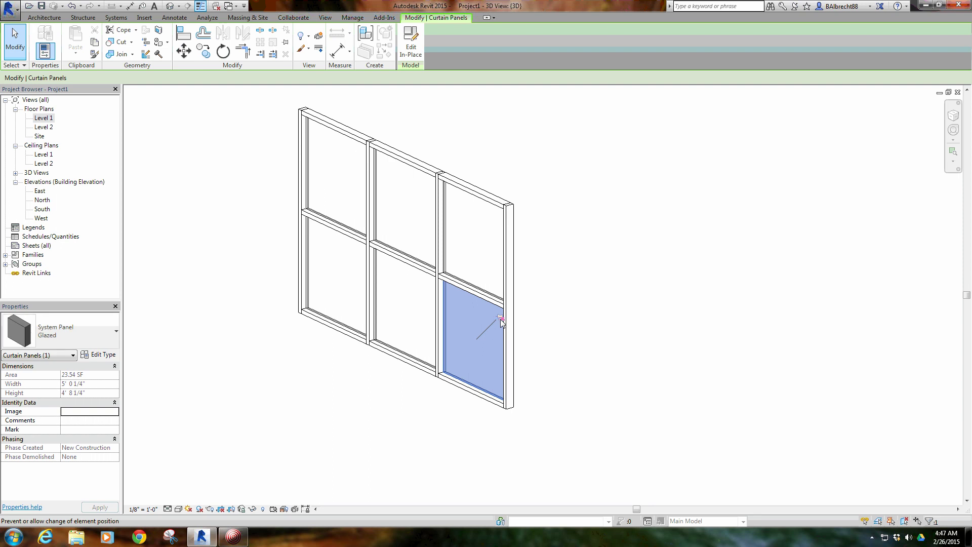
{"action": "left_click", "coordinate": [65, 334]}
{"action": "left_click", "coordinate": [70, 333]}
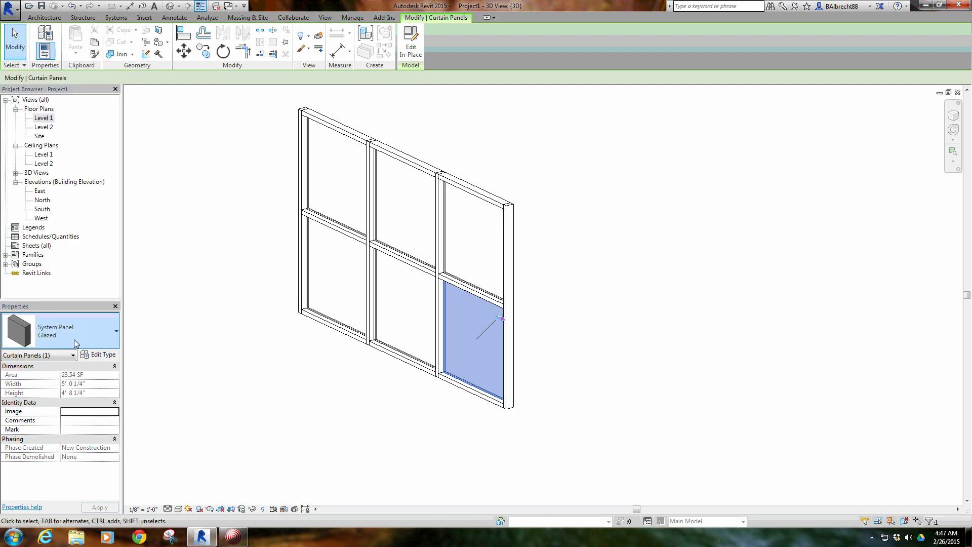
Step: Open the panel's type properties, try the Solid type, and return to System Panel Glazed
{"action": "left_click", "coordinate": [98, 355]}
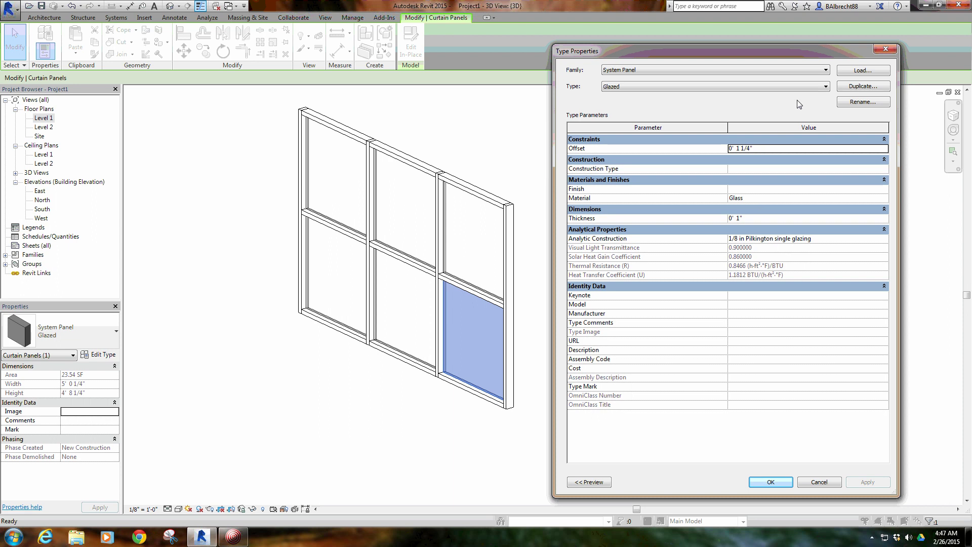
{"action": "left_click", "coordinate": [802, 87]}
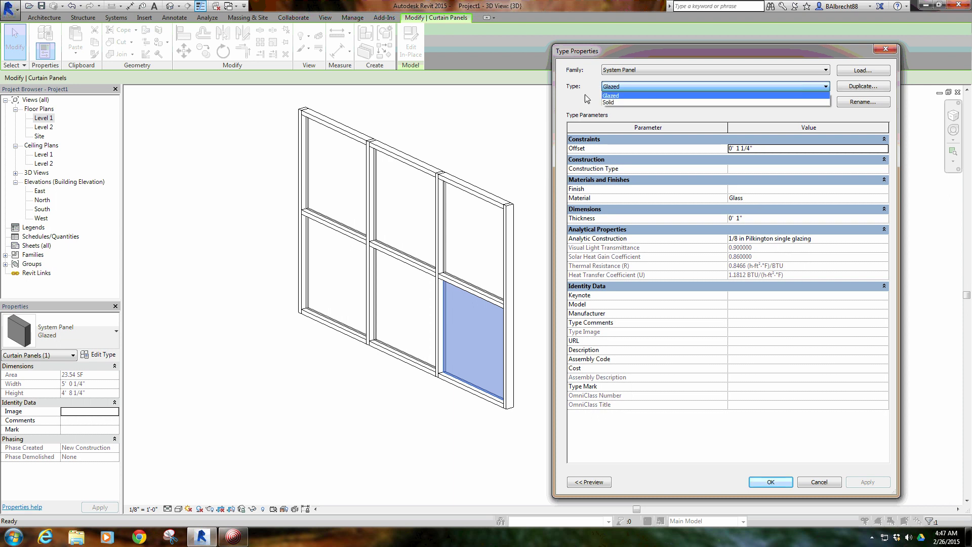
{"action": "left_click", "coordinate": [615, 102]}
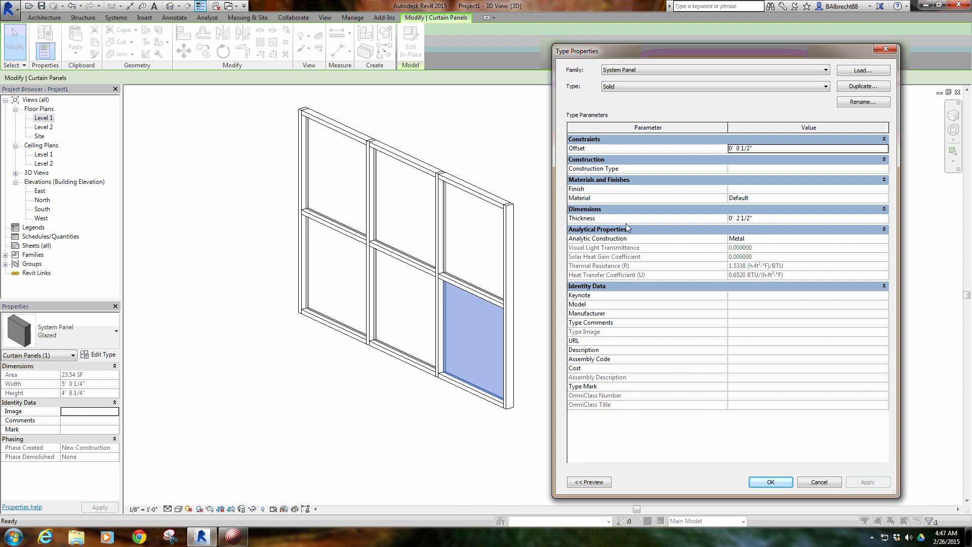
{"action": "left_click", "coordinate": [720, 87]}
{"action": "left_click", "coordinate": [709, 95]}
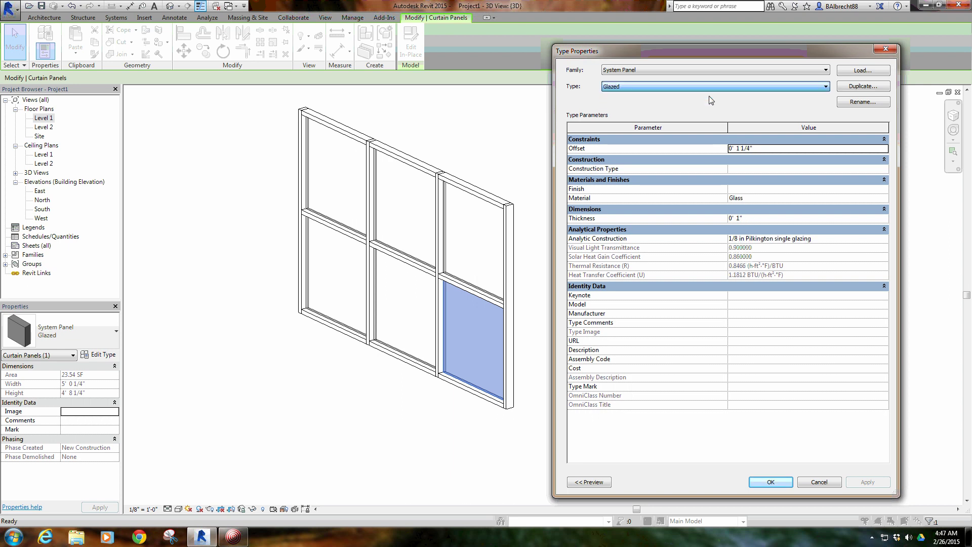
Step: Load the Curtain Wall-Store Front-Dbl family from the Doors library folder
{"action": "left_click", "coordinate": [873, 71]}
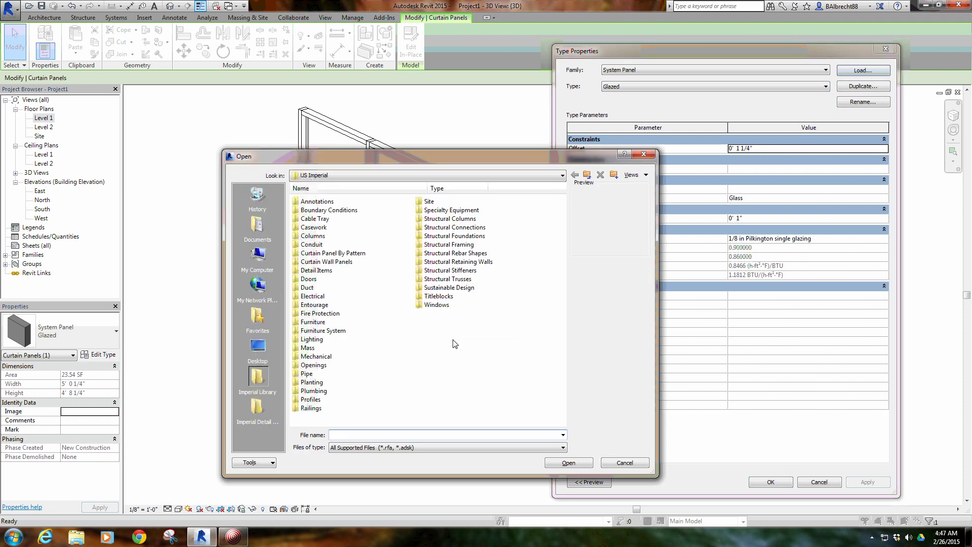
{"action": "double_click", "coordinate": [308, 278]}
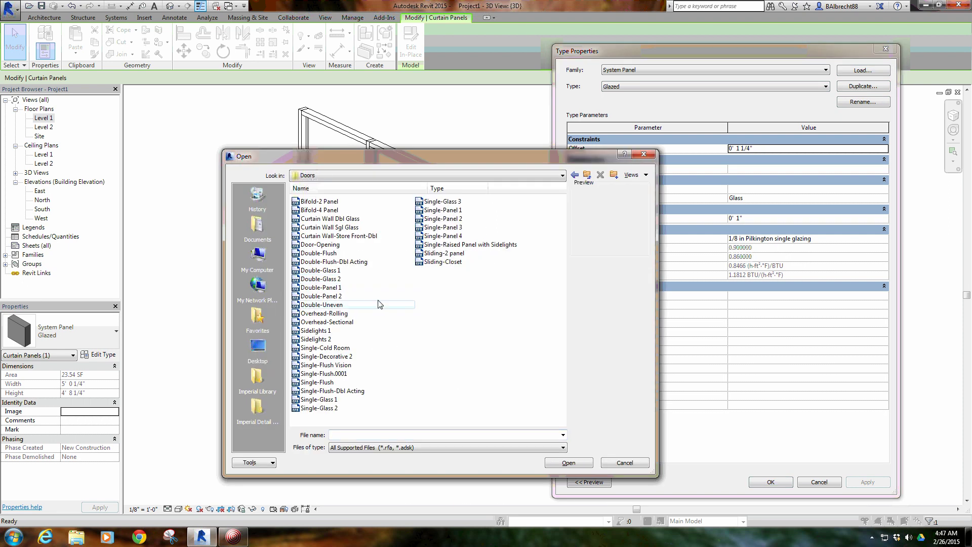
{"action": "left_click", "coordinate": [320, 220]}
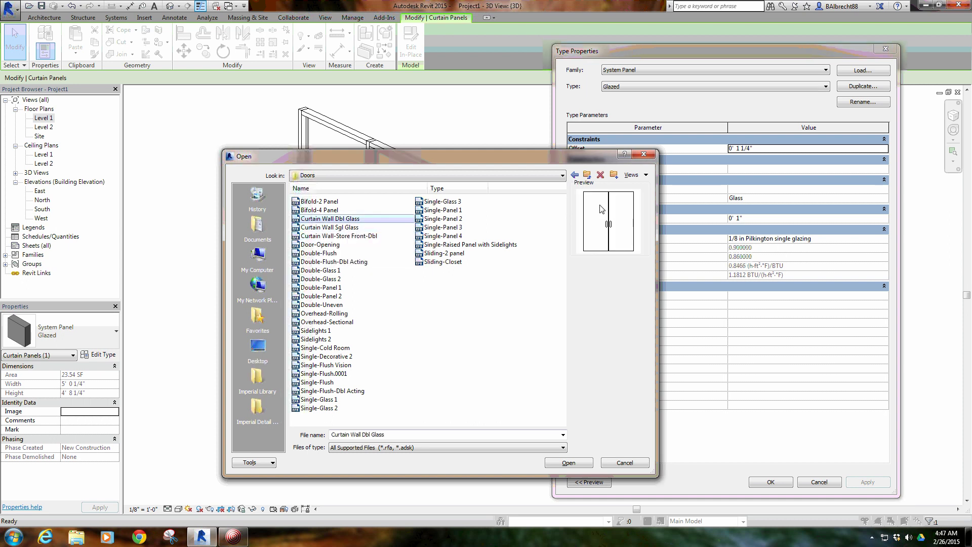
{"action": "key", "text": "Down"}
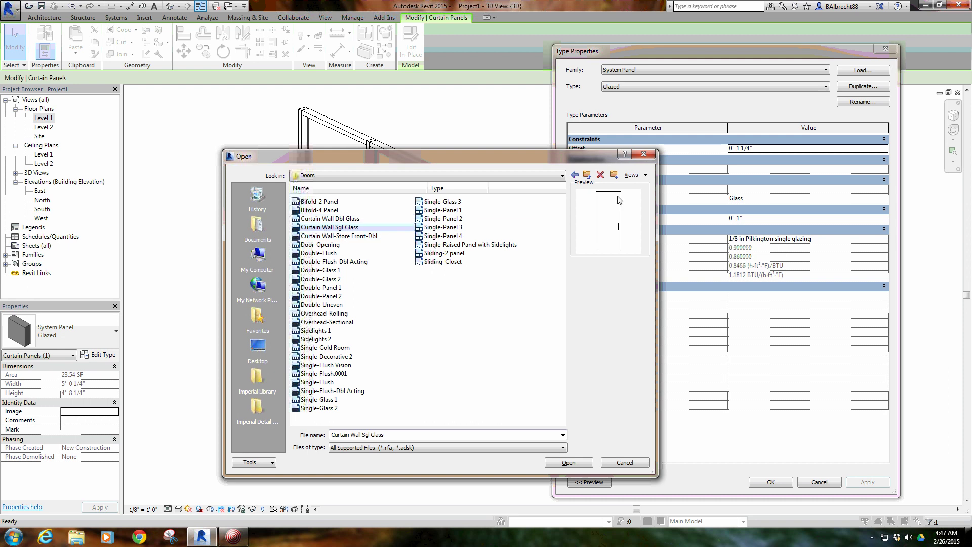
{"action": "left_click", "coordinate": [362, 235]}
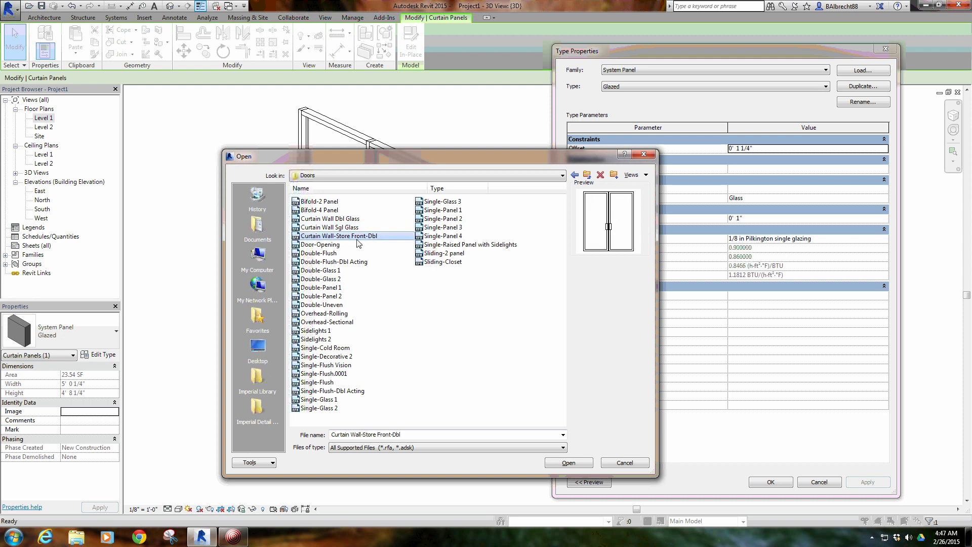
{"action": "left_click", "coordinate": [568, 463]}
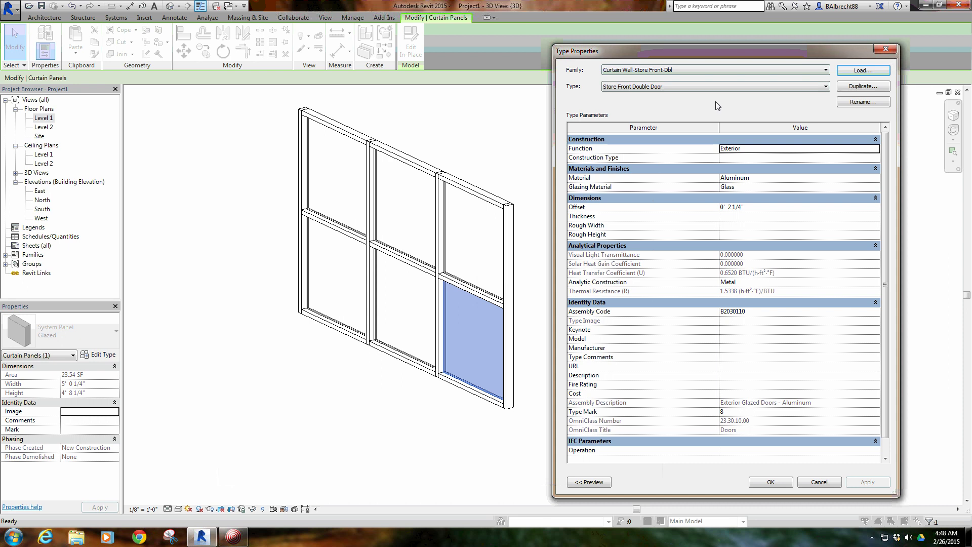
Step: Apply the Store Front Double Door to the lower-right panel and delete the unpinned sill mullion beneath it
{"action": "left_click", "coordinate": [770, 481]}
{"action": "scroll", "coordinate": [482, 424], "scroll_direction": "up", "scroll_amount": 3}
{"action": "left_click", "coordinate": [460, 437]}
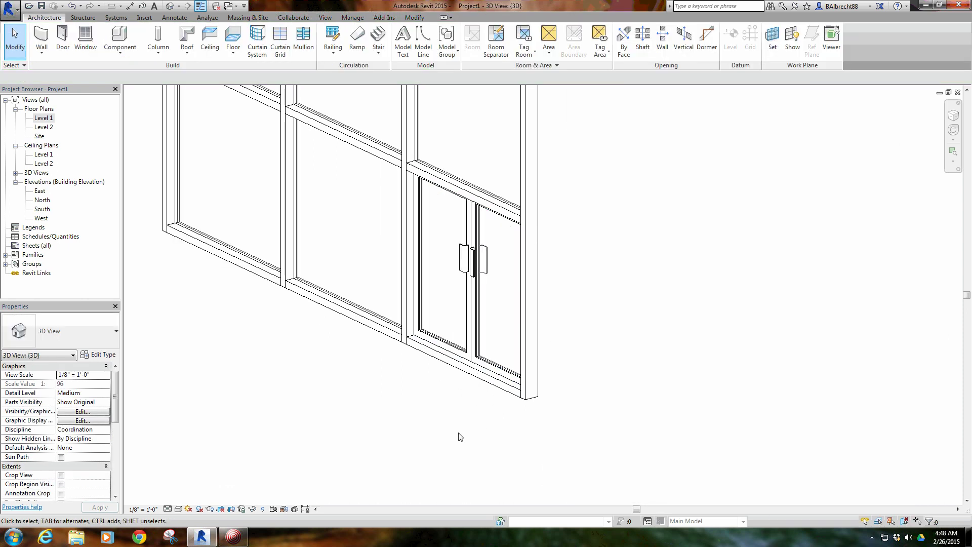
{"action": "middle_click_drag", "start_coordinate": [433, 419], "coordinate": [423, 399], "text": "shift"}
{"action": "scroll", "coordinate": [425, 299], "scroll_direction": "up", "scroll_amount": 2}
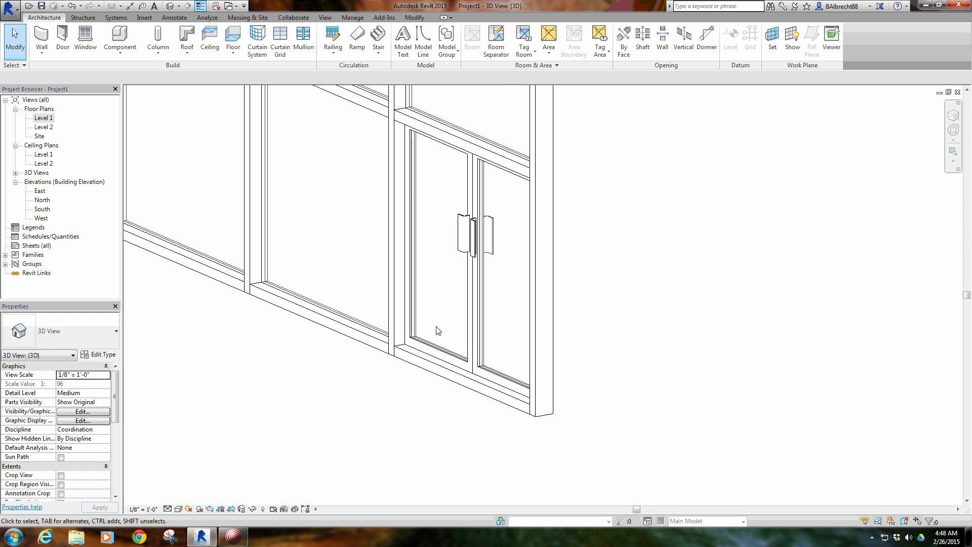
{"action": "left_click", "coordinate": [433, 371]}
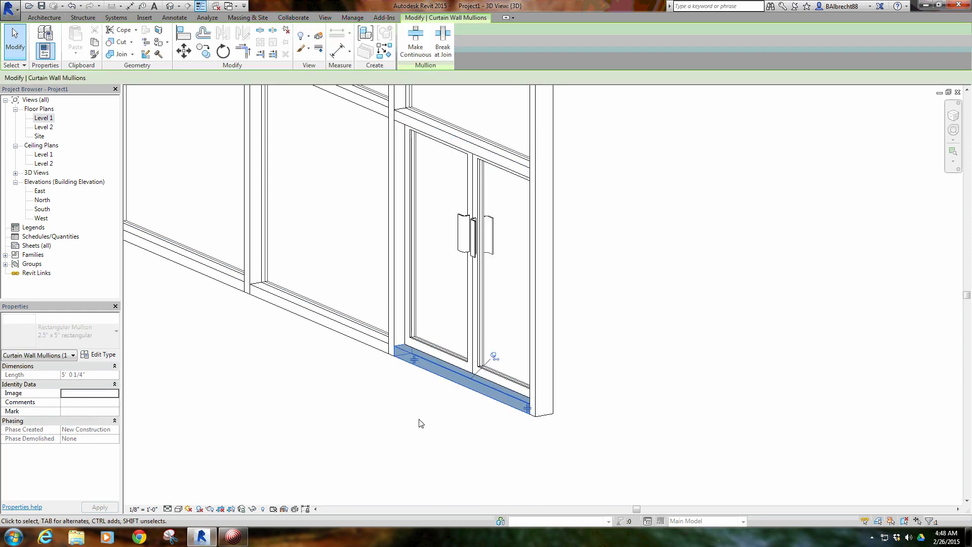
{"action": "left_click", "coordinate": [495, 357]}
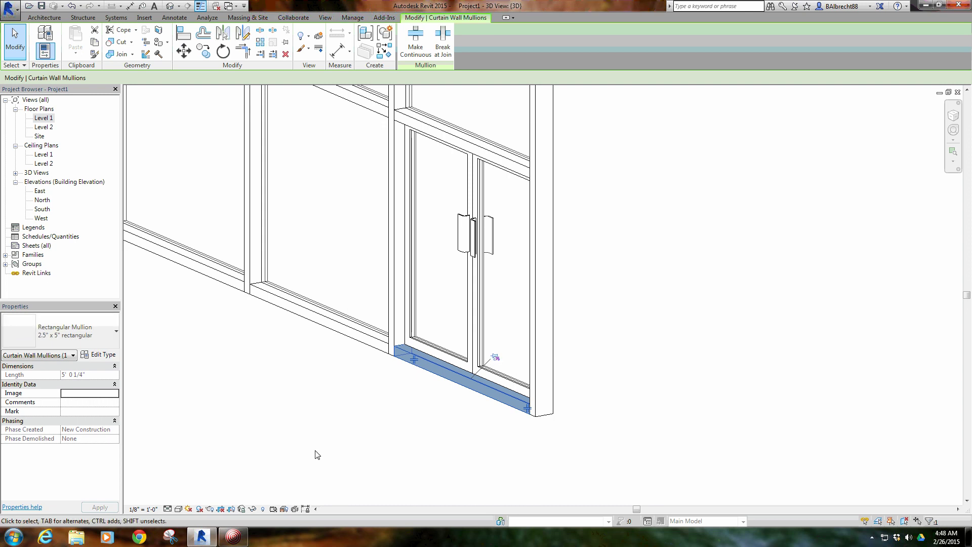
{"action": "key", "text": "Delete"}
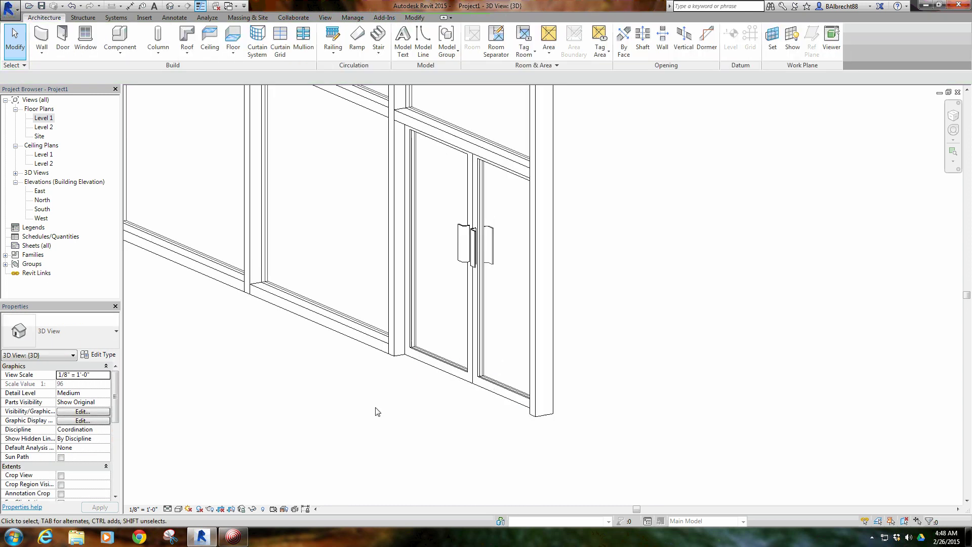
Step: Unpin and delete the middle bay's horizontal mullion
{"action": "middle_click_drag", "start_coordinate": [377, 411], "coordinate": [396, 453], "text": "shift"}
{"action": "scroll", "coordinate": [349, 443], "scroll_direction": "down", "scroll_amount": 4}
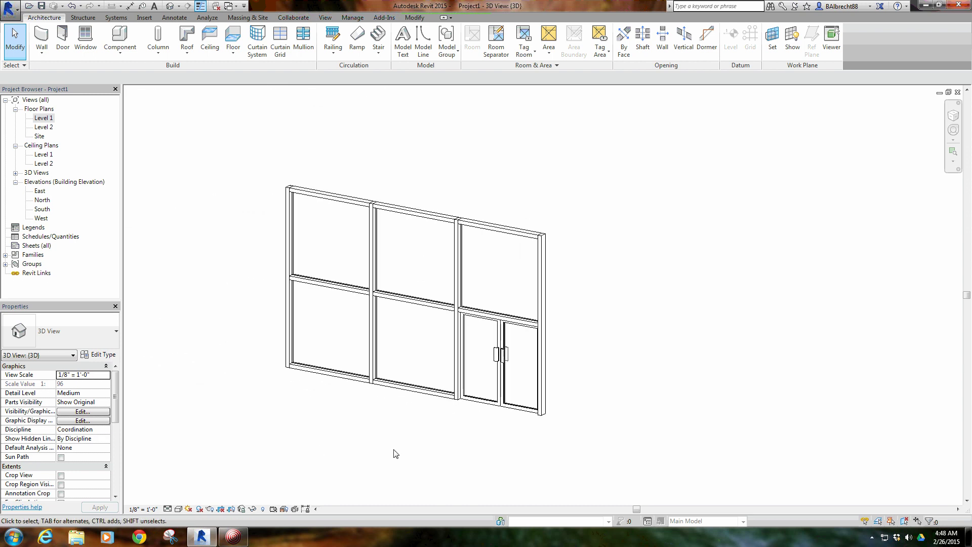
{"action": "left_click", "coordinate": [390, 298]}
{"action": "left_click", "coordinate": [439, 278]}
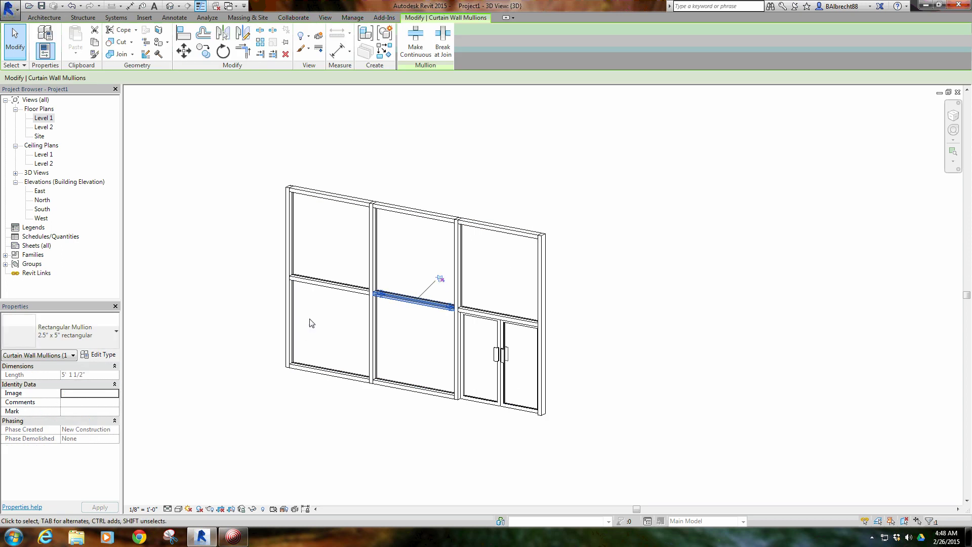
{"action": "key", "text": "Delete"}
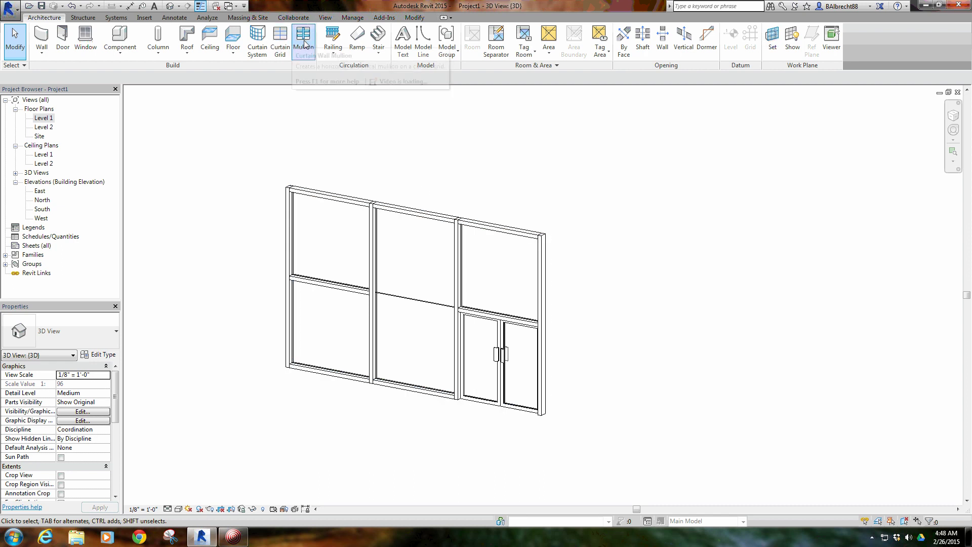
Step: Add an All Segments horizontal curtain grid across the upper panels and a One Segment line in the lower-left panel
{"action": "left_click", "coordinate": [280, 42]}
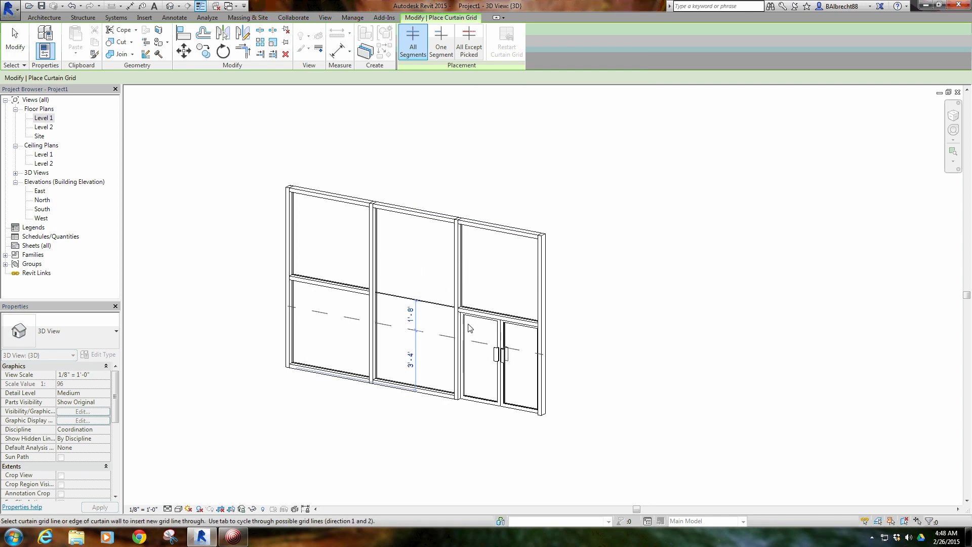
{"action": "left_click", "coordinate": [463, 264]}
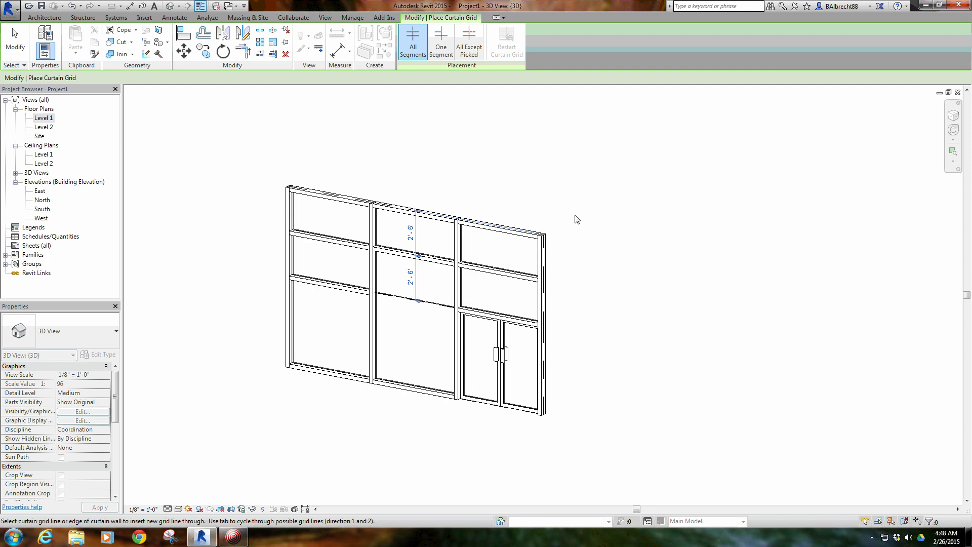
{"action": "left_click", "coordinate": [441, 40]}
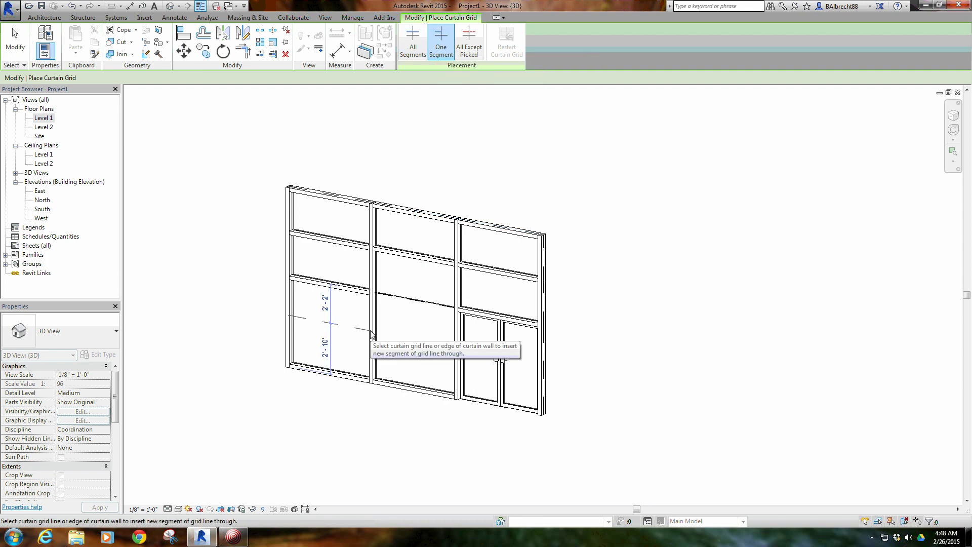
{"action": "left_click", "coordinate": [347, 438]}
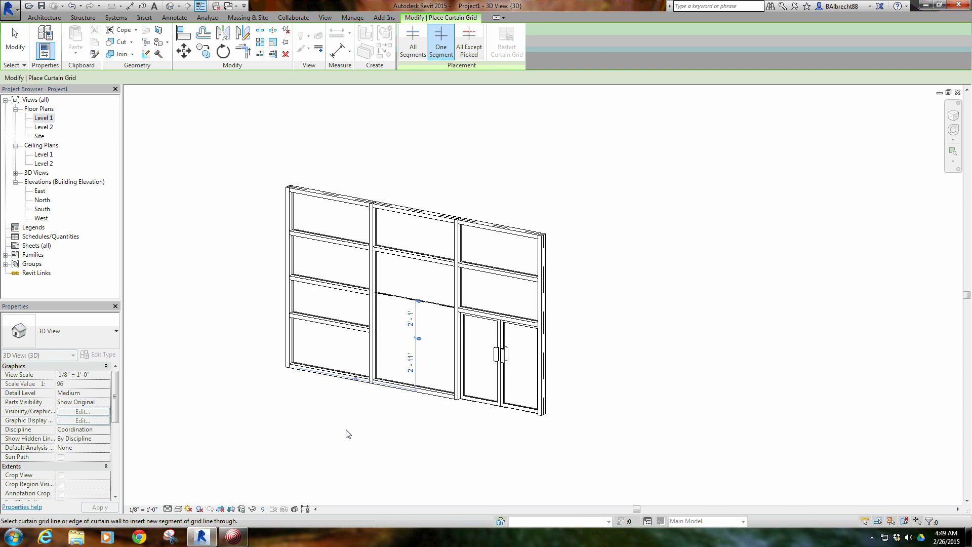
{"action": "right_click", "coordinate": [221, 223]}
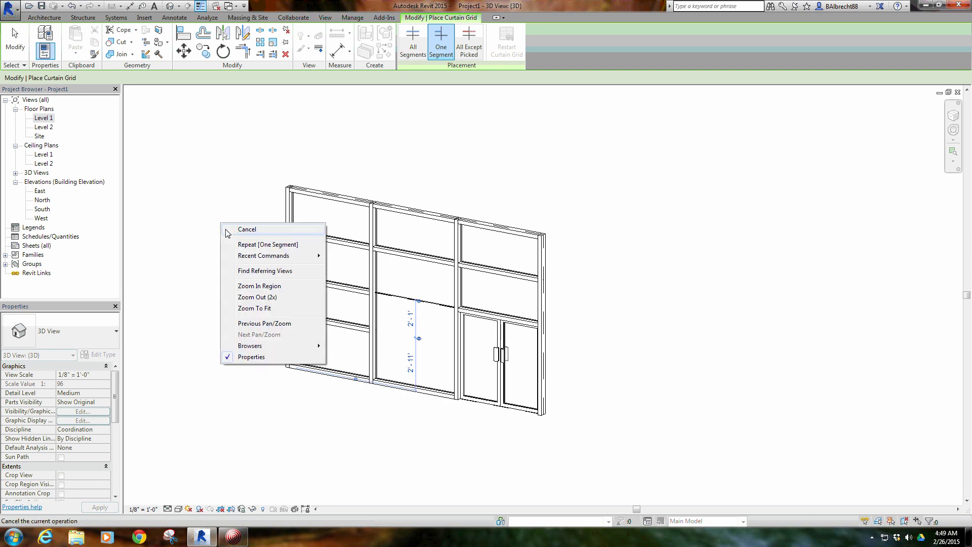
{"action": "right_click", "coordinate": [214, 223]}
{"action": "left_click", "coordinate": [225, 226]}
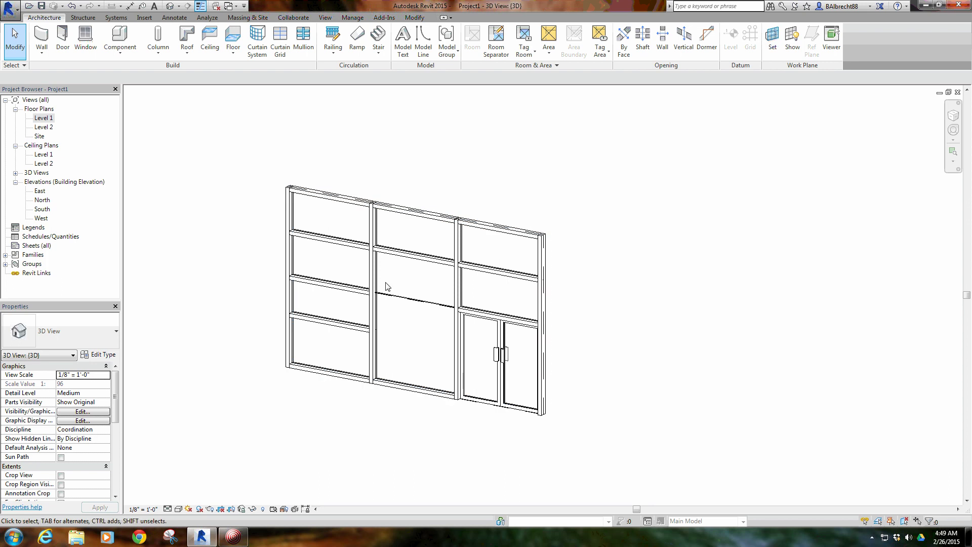
Step: Add a mullion on the middle storefront bay's bare horizontal grid line
{"action": "left_click", "coordinate": [404, 298]}
{"action": "scroll", "coordinate": [404, 302], "scroll_direction": "up", "scroll_amount": 5}
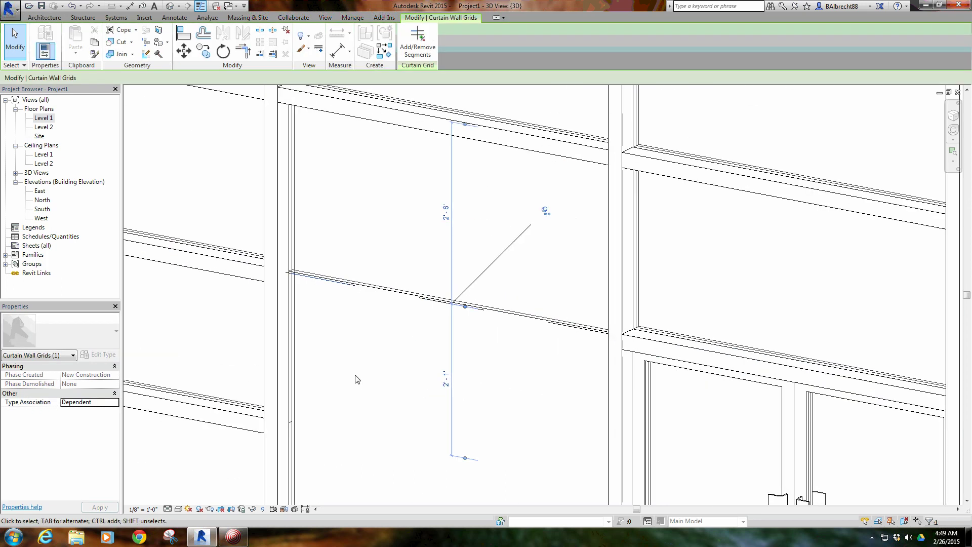
{"action": "key", "text": "Escape"}
{"action": "left_click", "coordinate": [278, 238]}
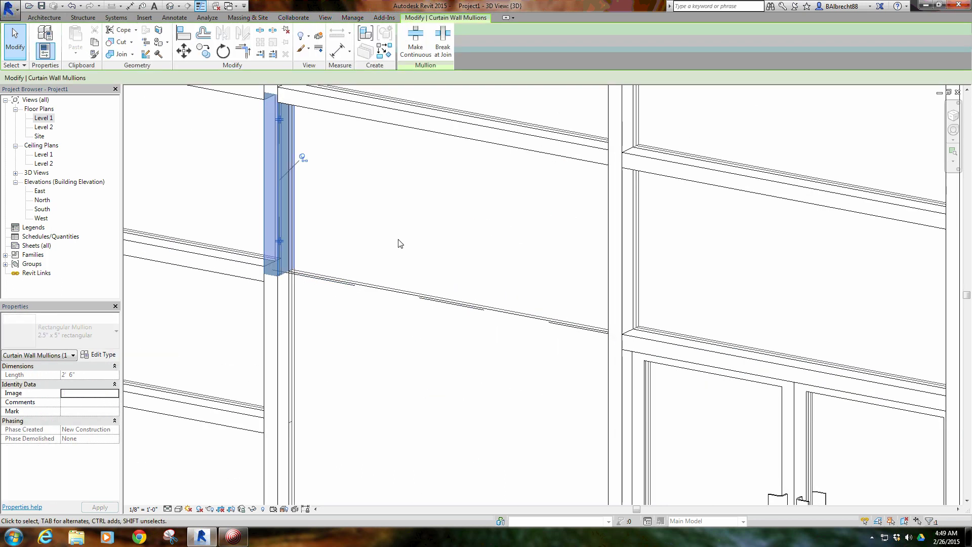
{"action": "key", "text": "Escape"}
{"action": "scroll", "coordinate": [394, 235], "scroll_direction": "down", "scroll_amount": 6}
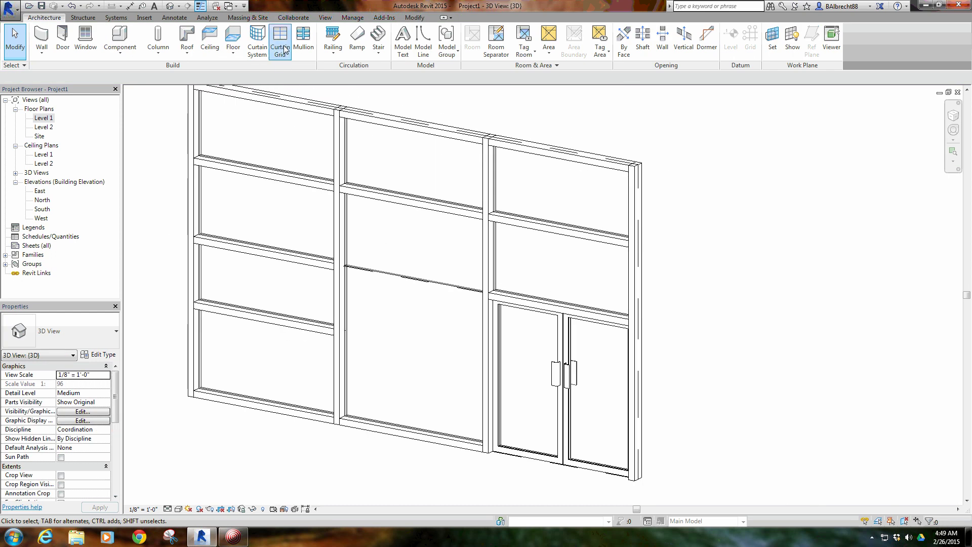
{"action": "left_click", "coordinate": [303, 38]}
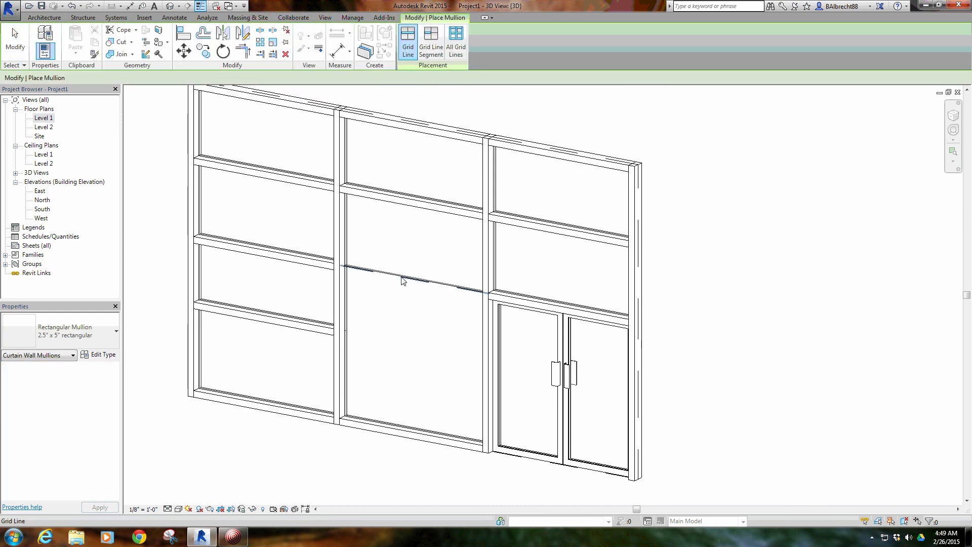
{"action": "left_click", "coordinate": [403, 281]}
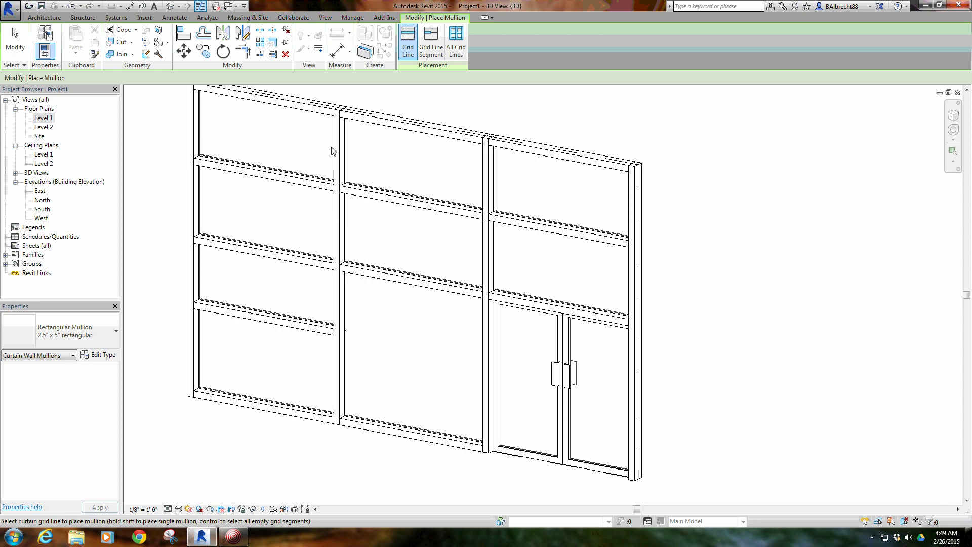
Step: Stop placing mullions and delete the whole storefront curtain wall
{"action": "right_click", "coordinate": [397, 215]}
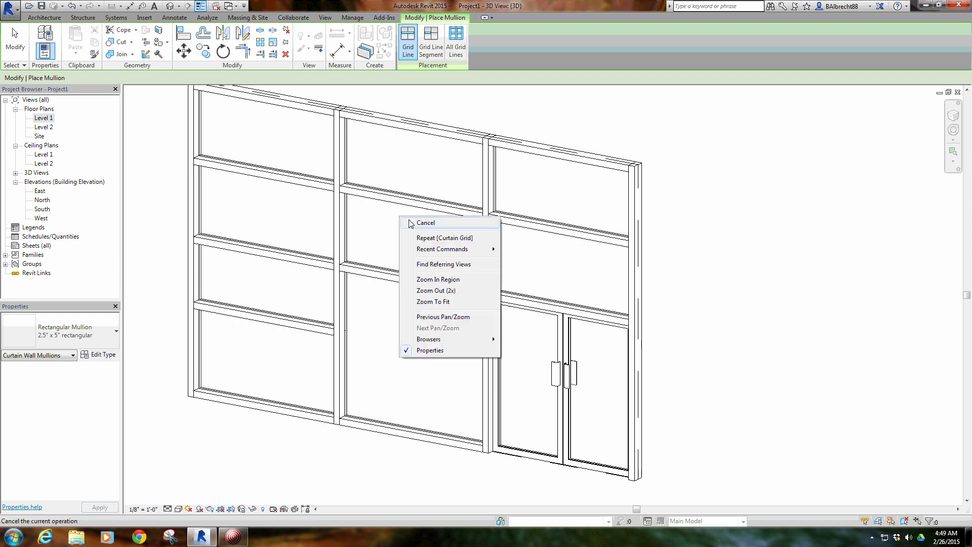
{"action": "left_click", "coordinate": [405, 223]}
{"action": "right_click", "coordinate": [396, 223]}
{"action": "left_click", "coordinate": [398, 229]}
{"action": "scroll", "coordinate": [397, 228], "scroll_direction": "down", "scroll_amount": 2}
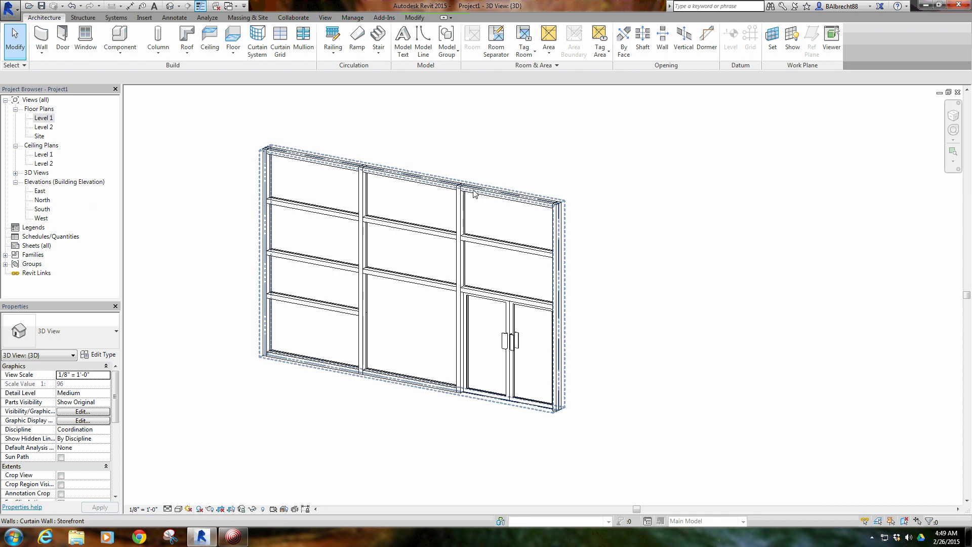
{"action": "left_click", "coordinate": [556, 284]}
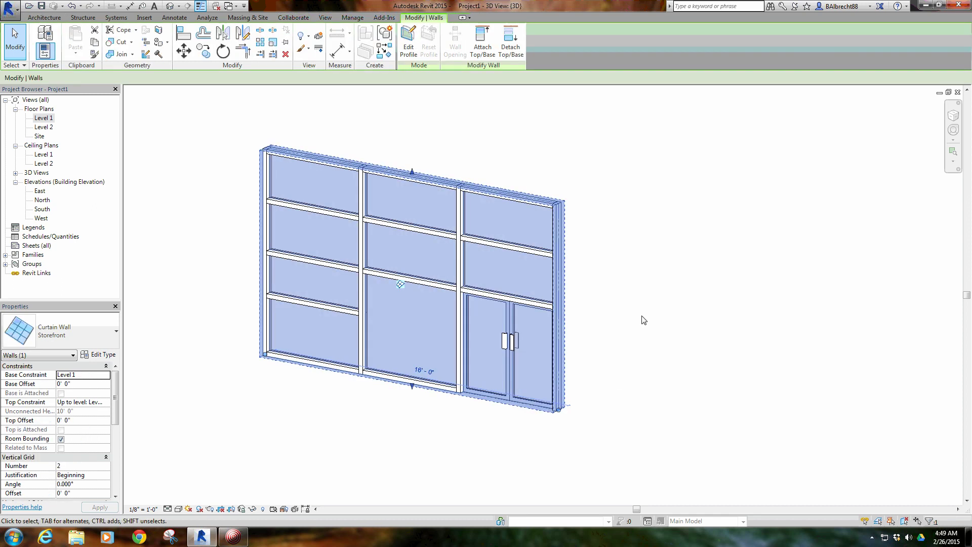
{"action": "key", "text": "Delete"}
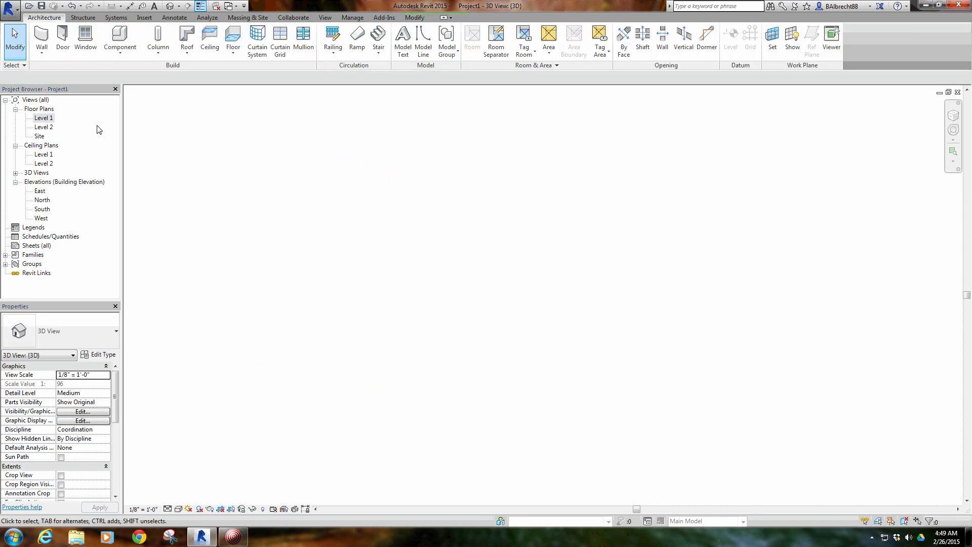
Step: In the Level 1 plan, start walls with WA and abandon a rectangular wall sketch
{"action": "double_click", "coordinate": [49, 120]}
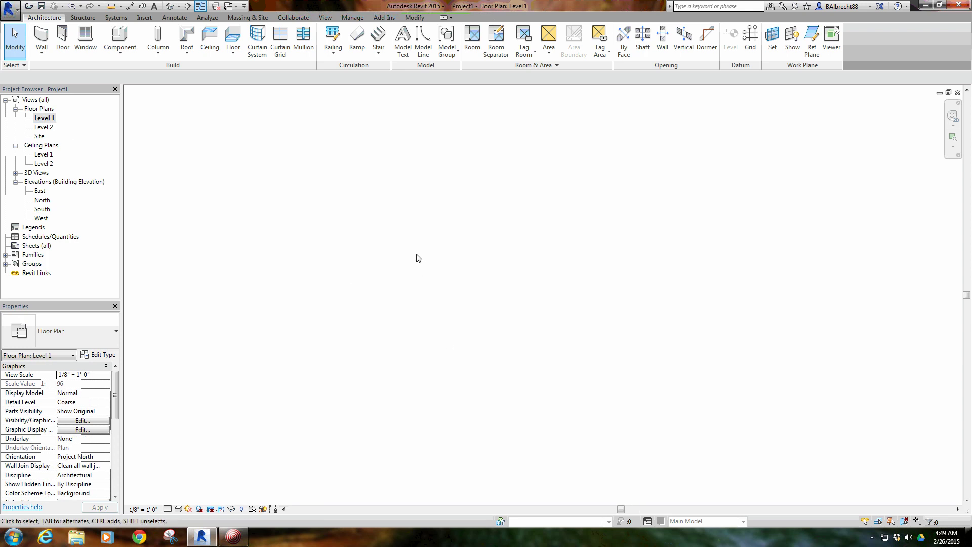
{"action": "key", "text": "w"}
{"action": "key", "text": "a"}
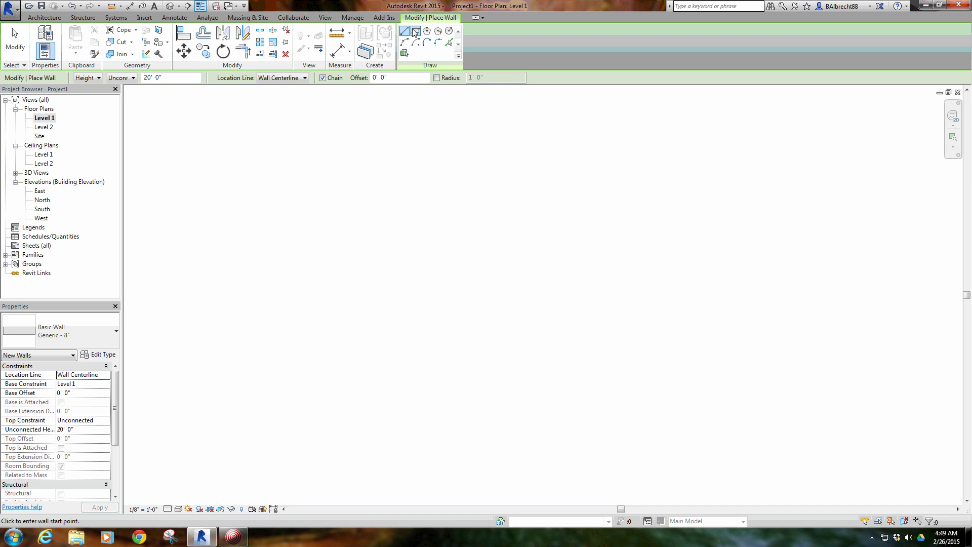
{"action": "left_click", "coordinate": [415, 31]}
{"action": "left_click", "coordinate": [423, 257]}
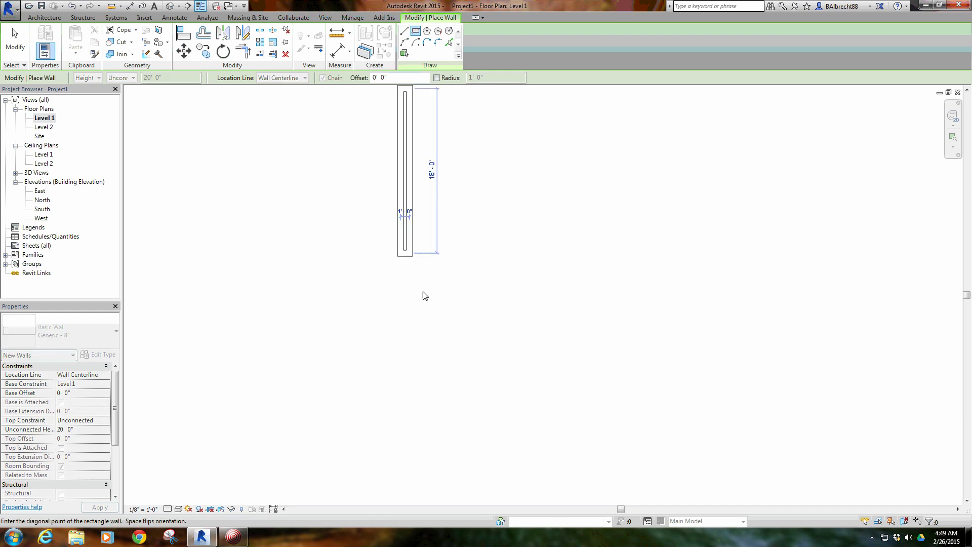
{"action": "right_click", "coordinate": [491, 263]}
{"action": "left_click", "coordinate": [506, 265]}
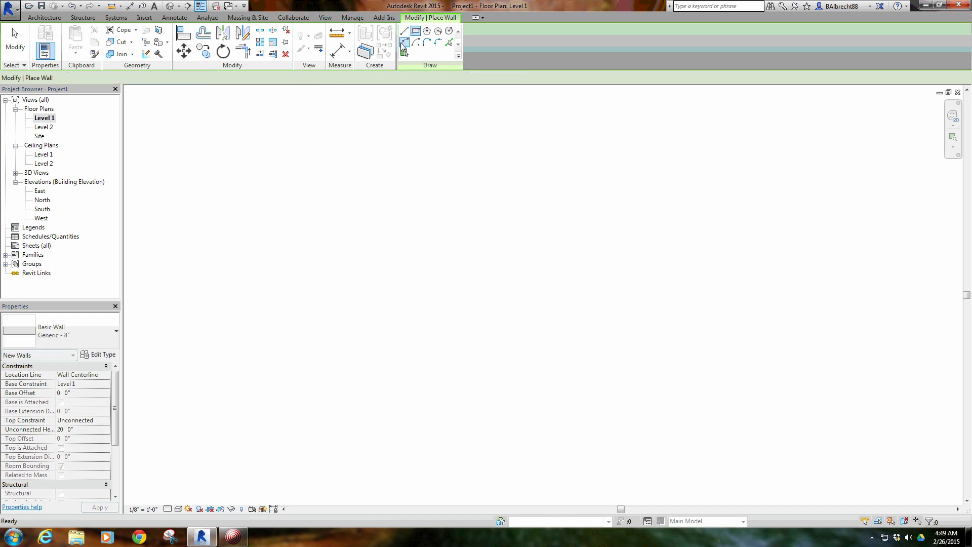
Step: Draw a connected wall chain tracing the building outline with the bump-out at the top
{"action": "left_click", "coordinate": [404, 31]}
{"action": "left_click", "coordinate": [362, 264]}
{"action": "left_click", "coordinate": [413, 264]}
{"action": "left_click", "coordinate": [413, 227]}
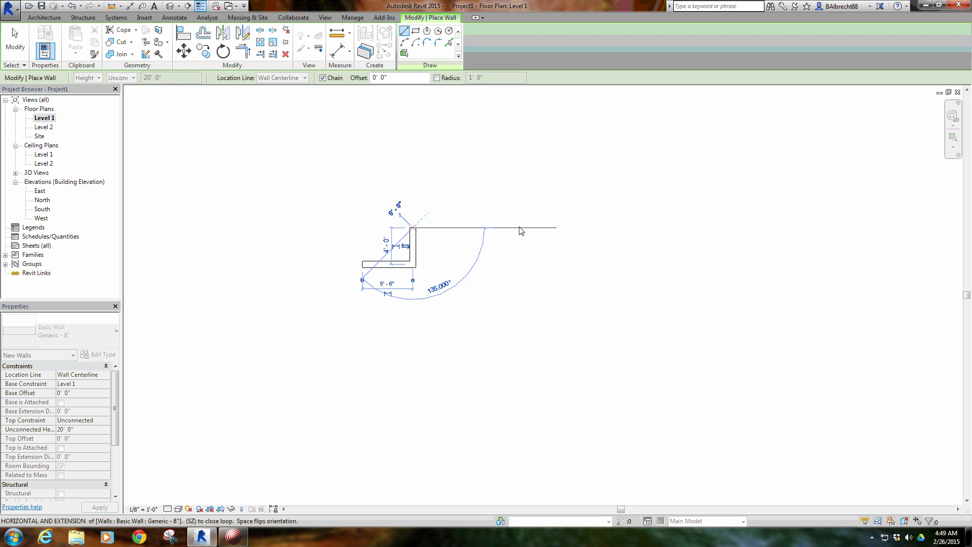
{"action": "left_click", "coordinate": [536, 228]}
{"action": "left_click", "coordinate": [536, 264]}
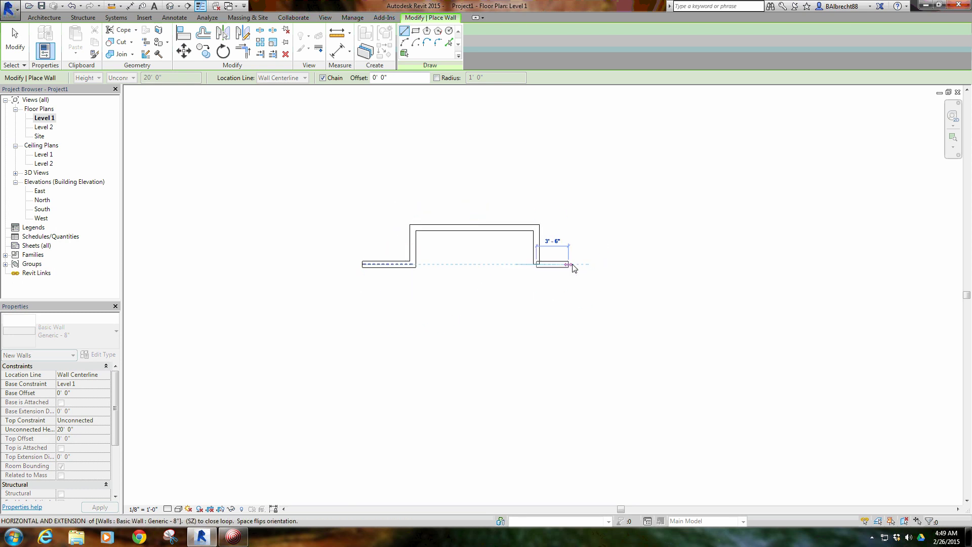
{"action": "left_click", "coordinate": [628, 265]}
{"action": "left_click", "coordinate": [627, 379]}
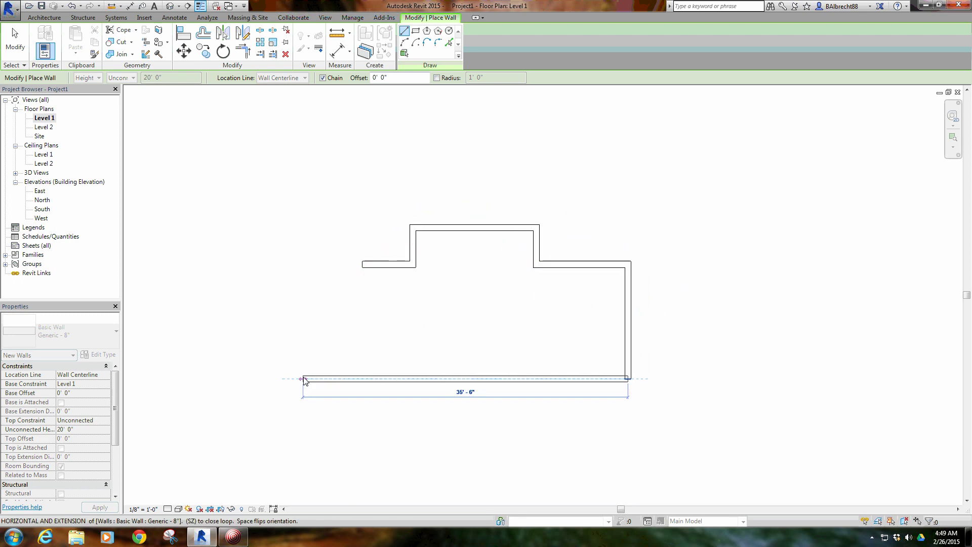
{"action": "left_click", "coordinate": [304, 379]}
{"action": "left_click", "coordinate": [307, 265]}
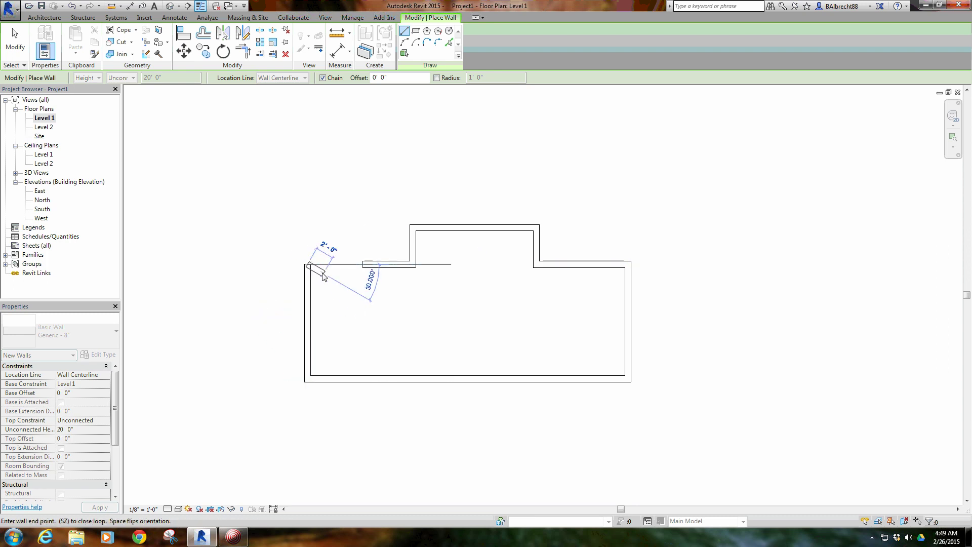
Step: End the wall chain and trim the left wall to meet the top wall at the corner
{"action": "right_click", "coordinate": [323, 276]}
{"action": "left_click", "coordinate": [341, 260]}
{"action": "key", "text": "Escape"}
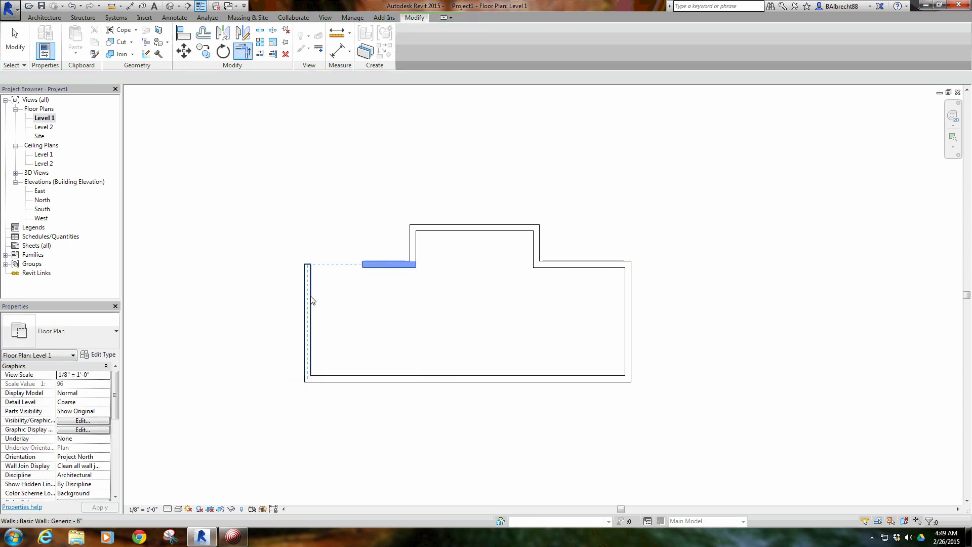
{"action": "left_click", "coordinate": [312, 301]}
{"action": "right_click", "coordinate": [322, 195]}
{"action": "left_click", "coordinate": [349, 201]}
{"action": "right_click", "coordinate": [329, 195]}
{"action": "key", "text": "Escape"}
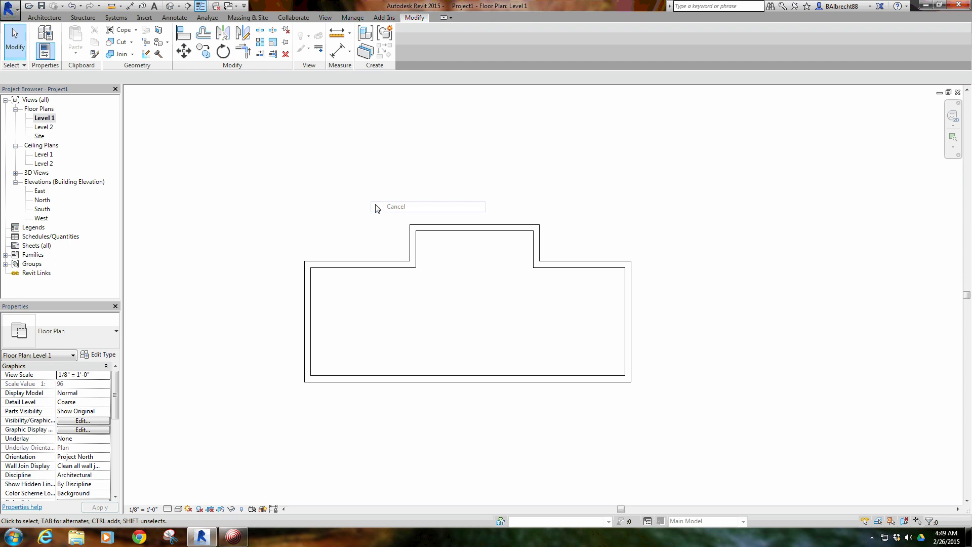
{"action": "scroll", "coordinate": [520, 347], "scroll_direction": "up", "scroll_amount": 1}
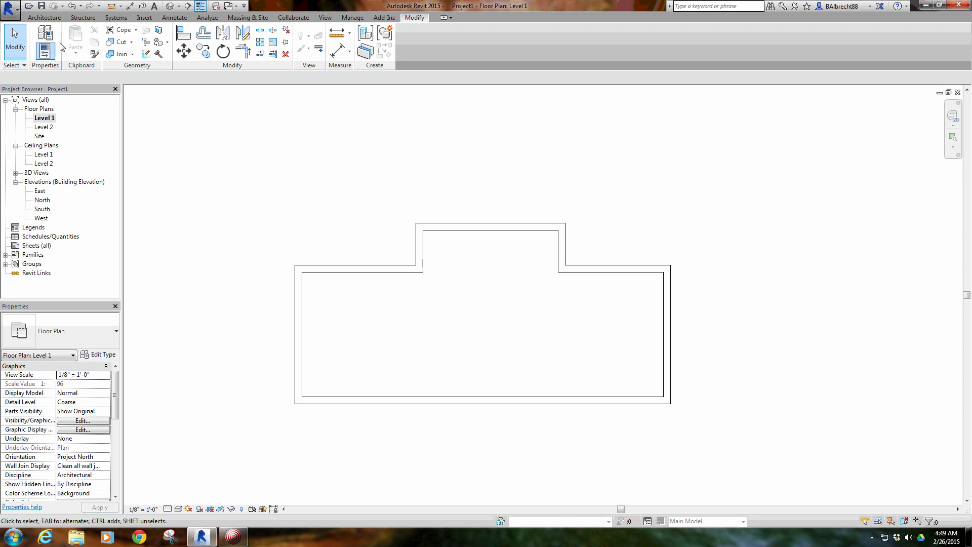
{"action": "left_click", "coordinate": [44, 17]}
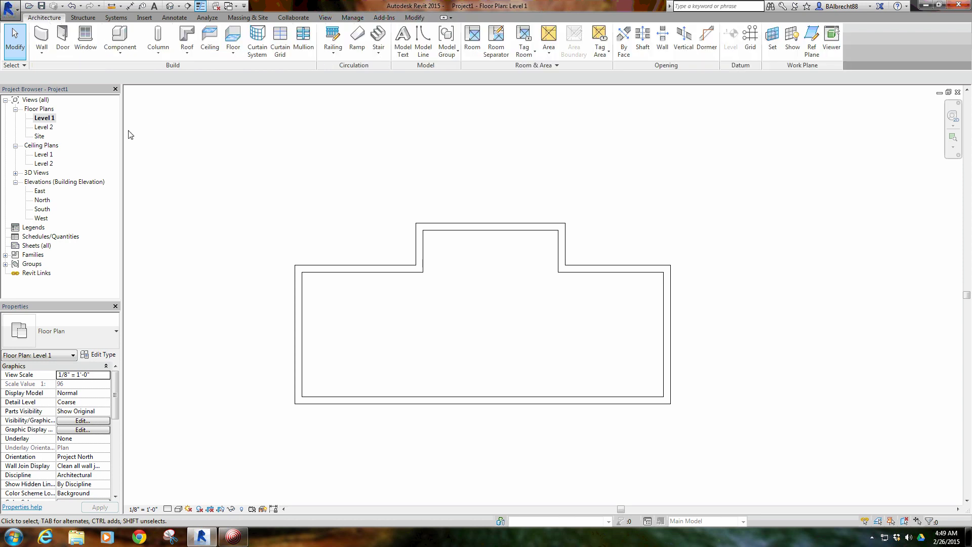
Step: Place a Compound Ceiling 2' x 4' ACT System inside the Level 1 walls and view it in 3D
{"action": "left_click", "coordinate": [208, 45]}
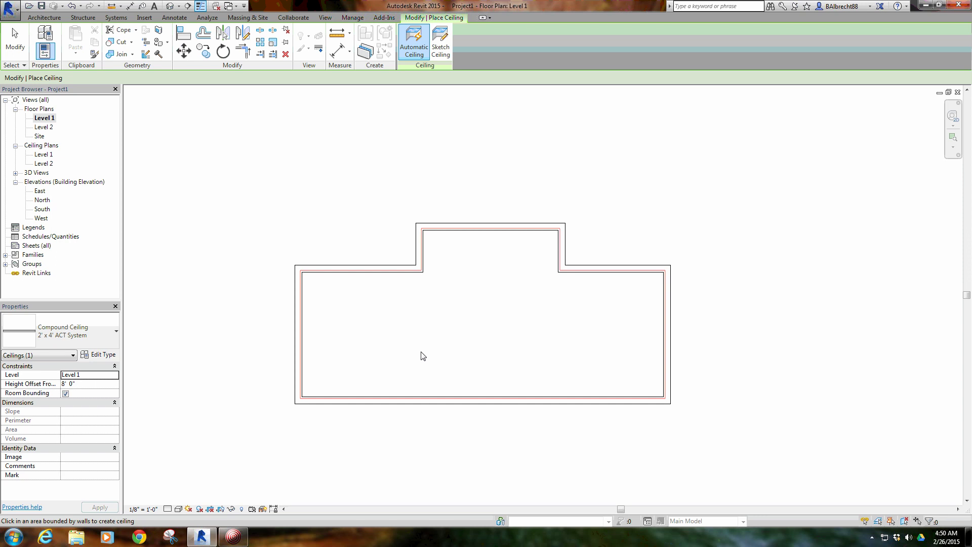
{"action": "left_click", "coordinate": [394, 327]}
{"action": "left_click", "coordinate": [170, 7]}
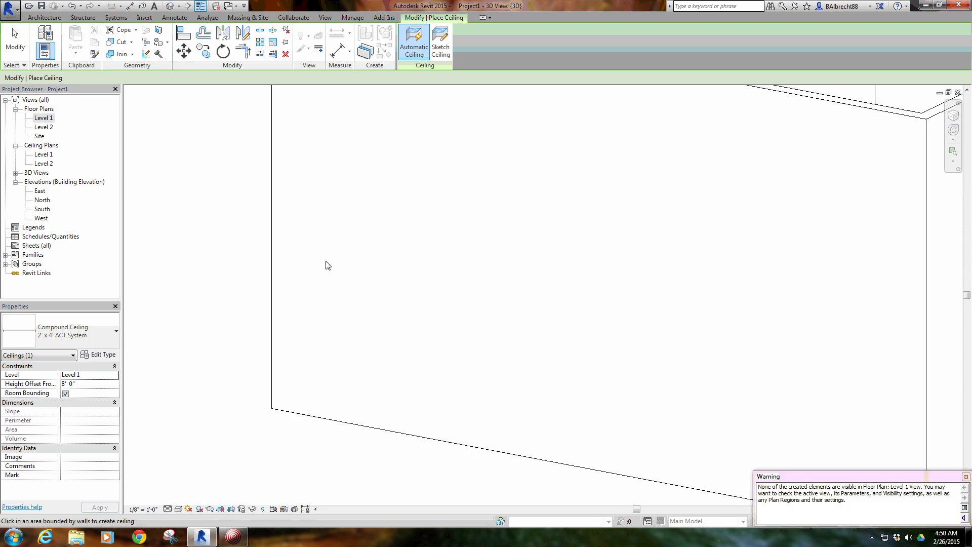
{"action": "scroll", "coordinate": [456, 303], "scroll_direction": "down", "scroll_amount": 6}
{"action": "right_click", "coordinate": [485, 114]}
{"action": "left_click", "coordinate": [504, 116]}
{"action": "right_click", "coordinate": [485, 114]}
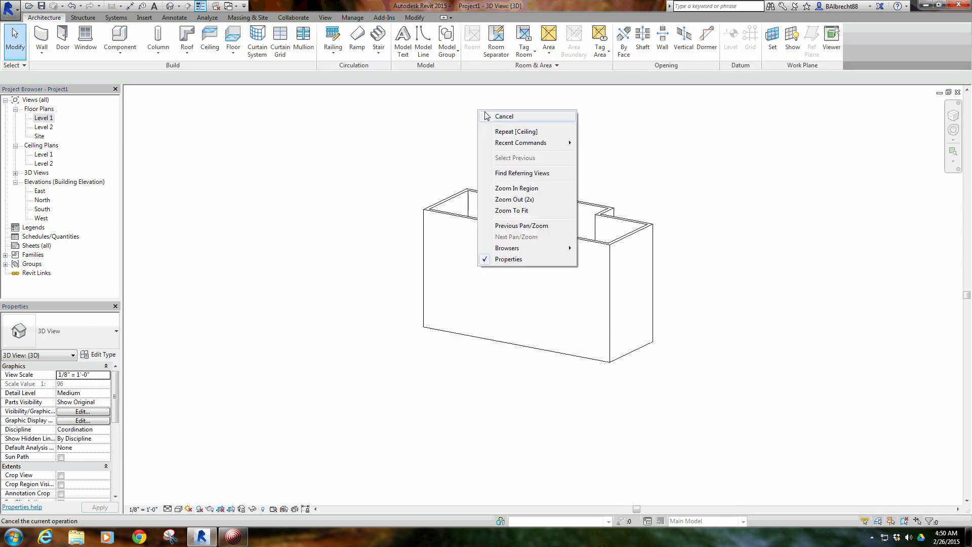
{"action": "left_click", "coordinate": [485, 116]}
Step: Set all eight walls' Top Constraint to Up to level: Level 2
{"action": "left_click_drag", "start_coordinate": [666, 122], "coordinate": [405, 232]}
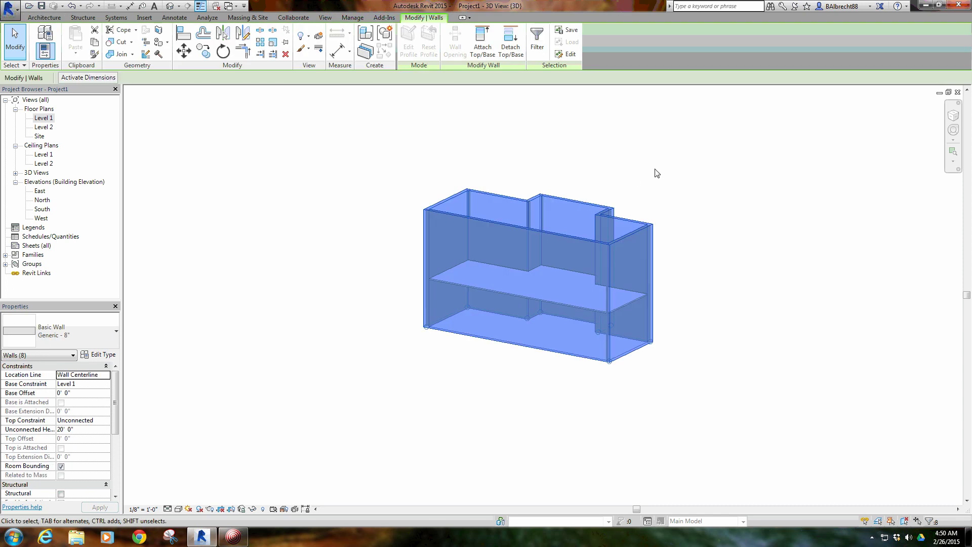
{"action": "left_click", "coordinate": [104, 421]}
{"action": "left_click", "coordinate": [107, 420]}
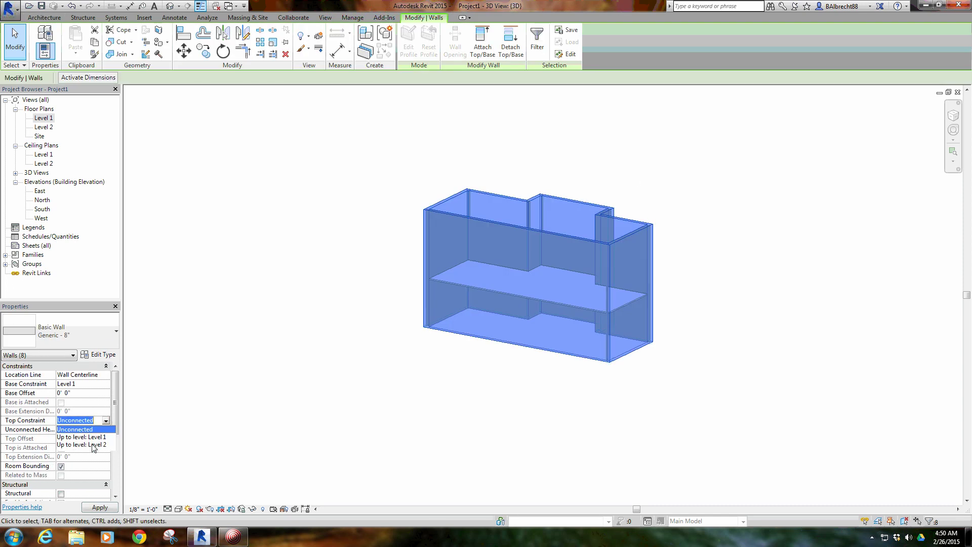
{"action": "left_click", "coordinate": [81, 447]}
{"action": "left_click", "coordinate": [350, 172]}
{"action": "middle_click_drag", "start_coordinate": [640, 243], "coordinate": [538, 309], "text": "shift"}
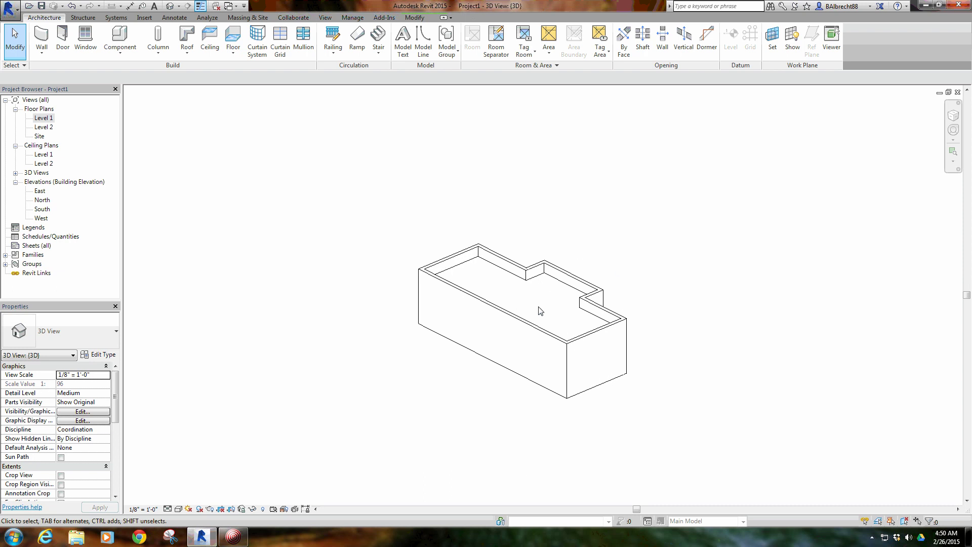
Step: Delete the ceiling in the 3D view and return to the Level 1 floor plan
{"action": "left_click", "coordinate": [550, 288]}
{"action": "middle_click_drag", "start_coordinate": [675, 230], "coordinate": [622, 252], "text": "shift"}
{"action": "scroll", "coordinate": [551, 272], "scroll_direction": "up", "scroll_amount": 3}
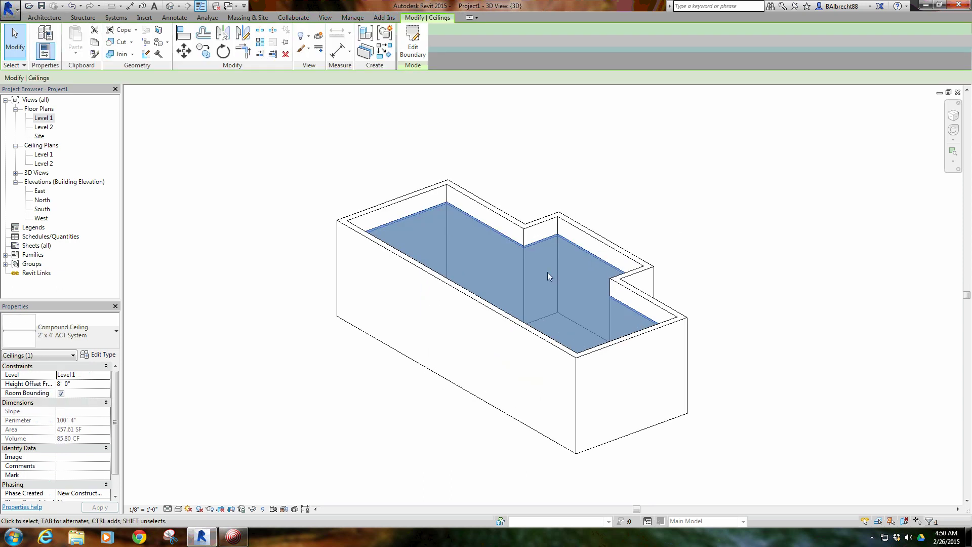
{"action": "key", "text": "Escape"}
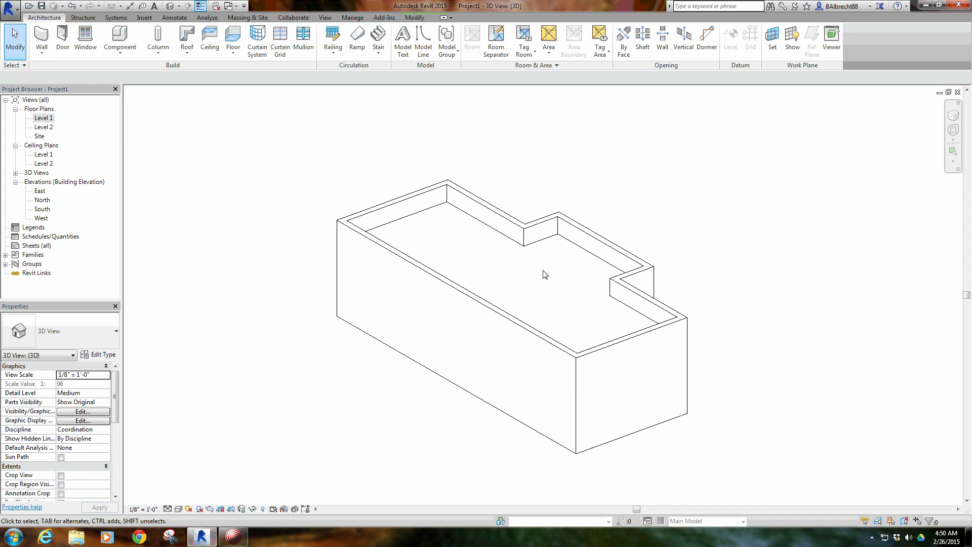
{"action": "key", "text": "ctrl+Tab"}
{"action": "left_click", "coordinate": [168, 6]}
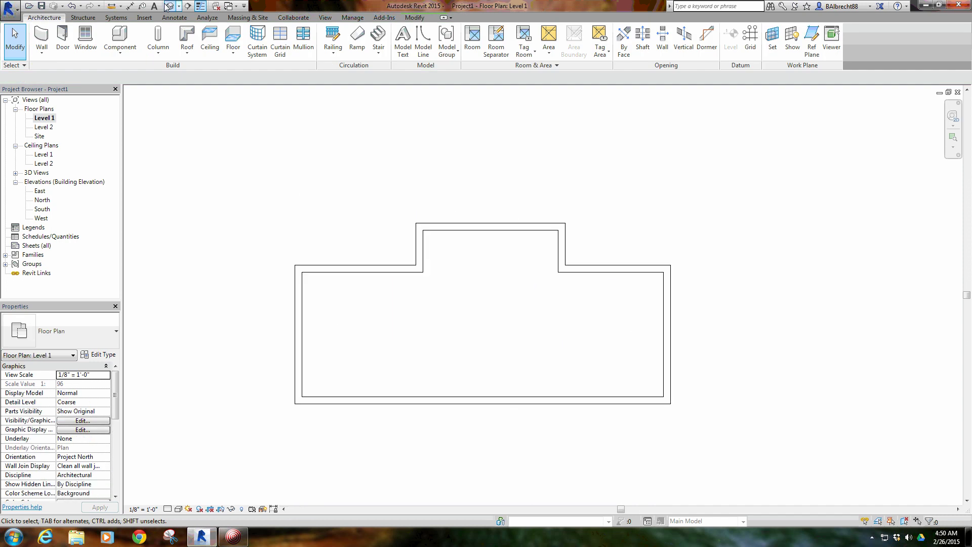
{"action": "left_click", "coordinate": [538, 244]}
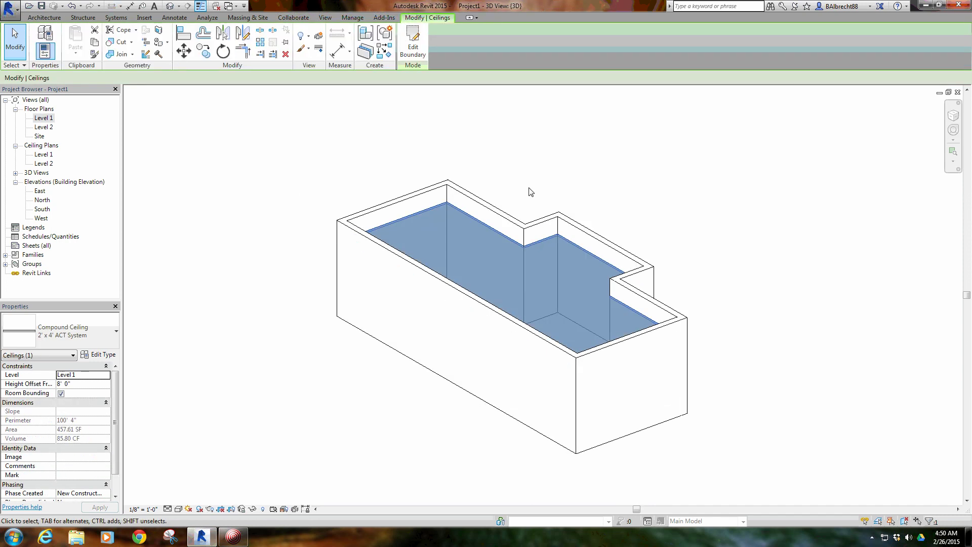
{"action": "key", "text": "Delete"}
{"action": "left_click", "coordinate": [539, 227]}
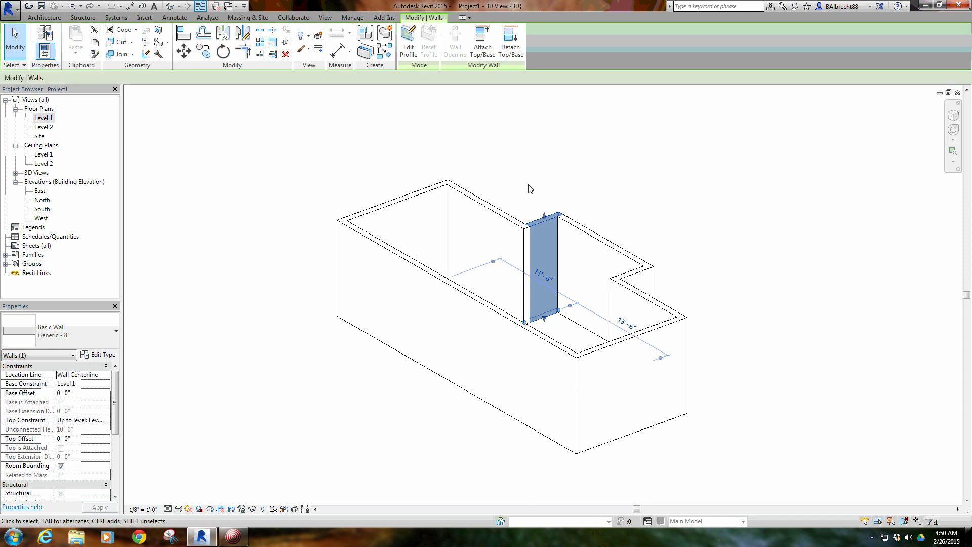
{"action": "left_click", "coordinate": [523, 195]}
{"action": "key", "text": "ctrl+Tab"}
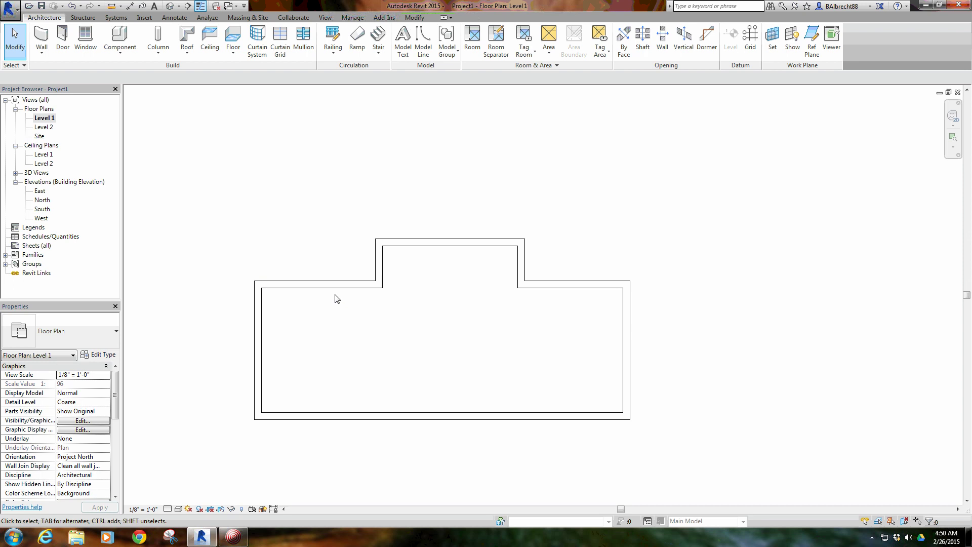
Step: Place a new ceiling inside the walls with a 9' 0" Height Offset From Level, then view it in 3D
{"action": "left_click", "coordinate": [208, 43]}
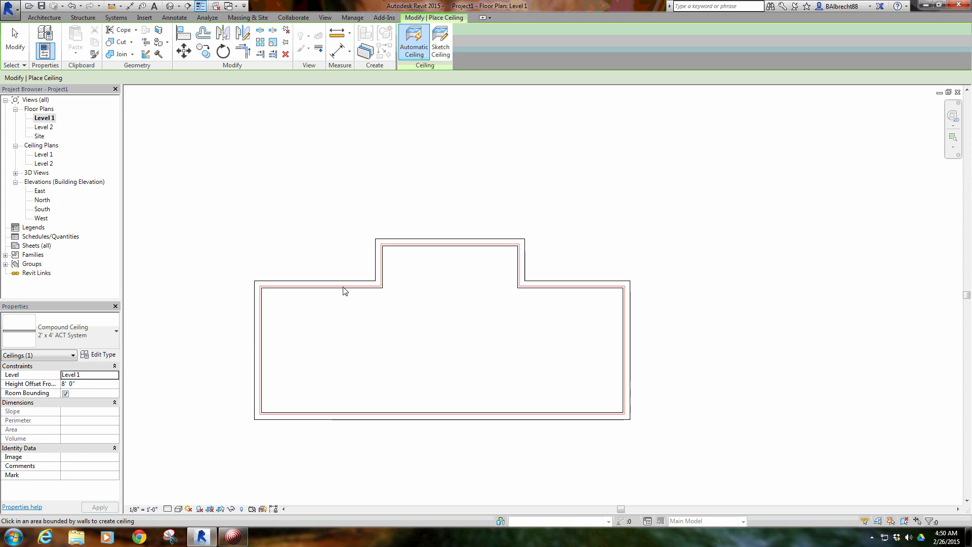
{"action": "left_click", "coordinate": [91, 384]}
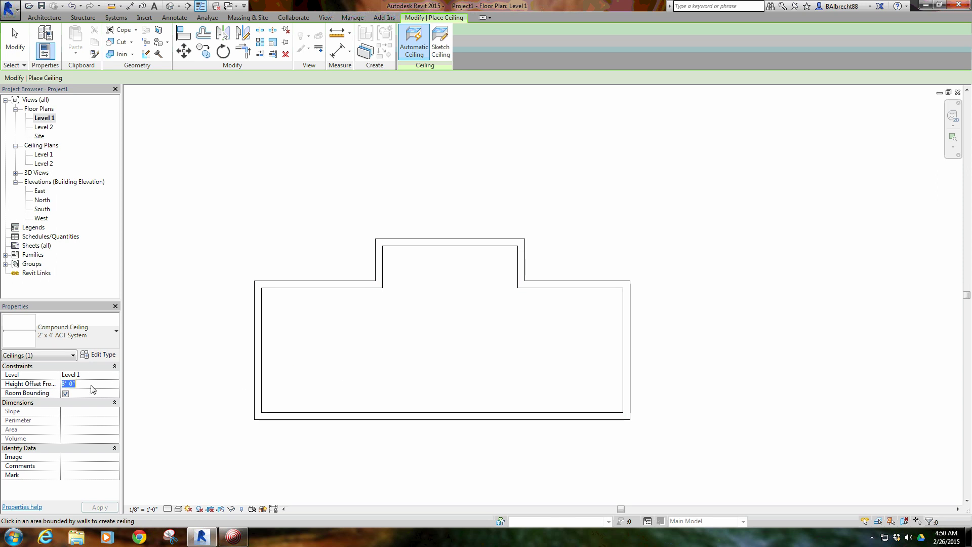
{"action": "type", "text": "10"}
{"action": "key", "text": "Return"}
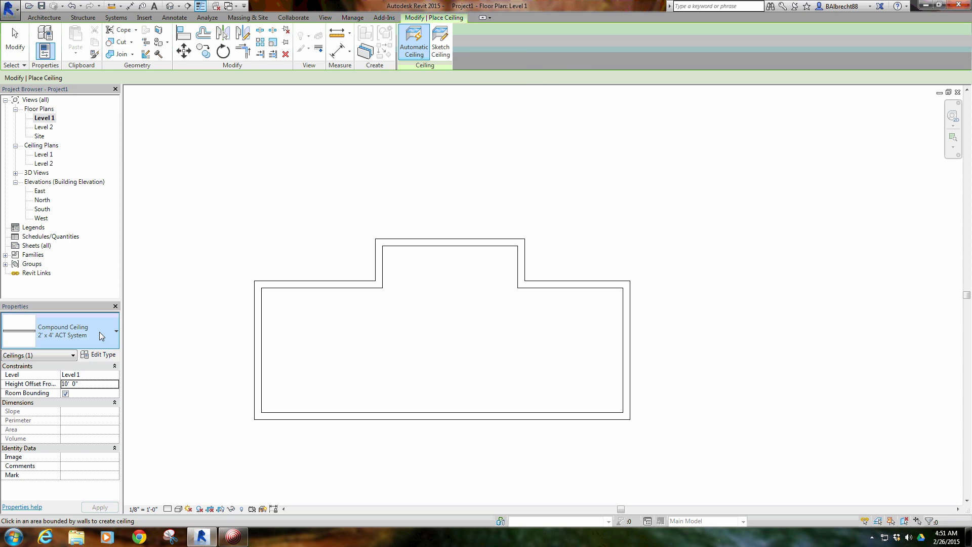
{"action": "left_click", "coordinate": [92, 385]}
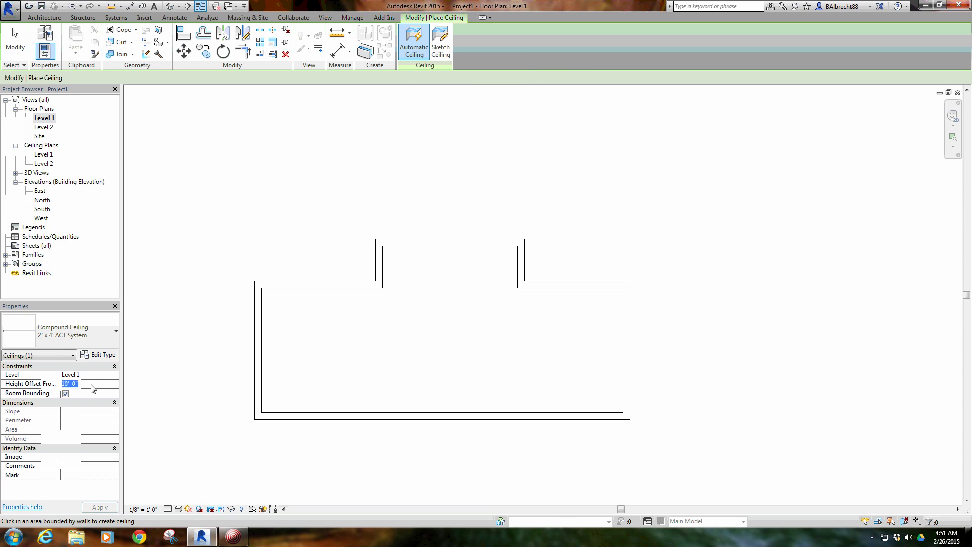
{"action": "type", "text": "9"}
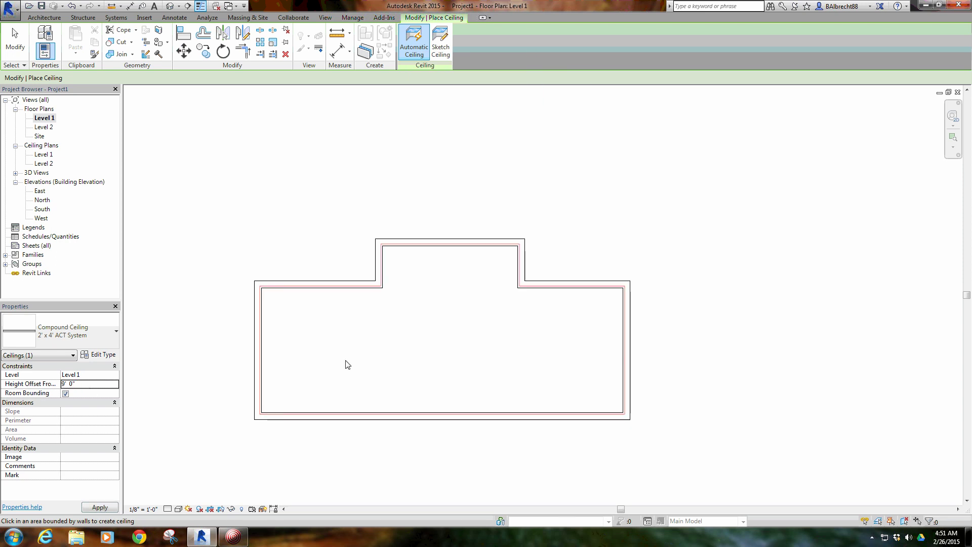
{"action": "left_click", "coordinate": [337, 344]}
{"action": "right_click", "coordinate": [248, 132]}
{"action": "left_click", "coordinate": [264, 136]}
{"action": "right_click", "coordinate": [234, 126]}
{"action": "left_click", "coordinate": [249, 131]}
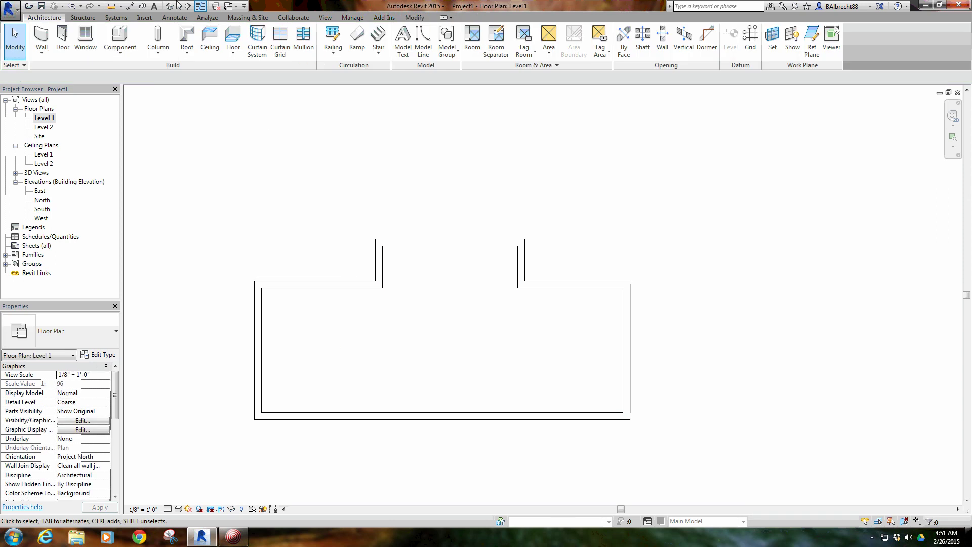
{"action": "left_click", "coordinate": [169, 6]}
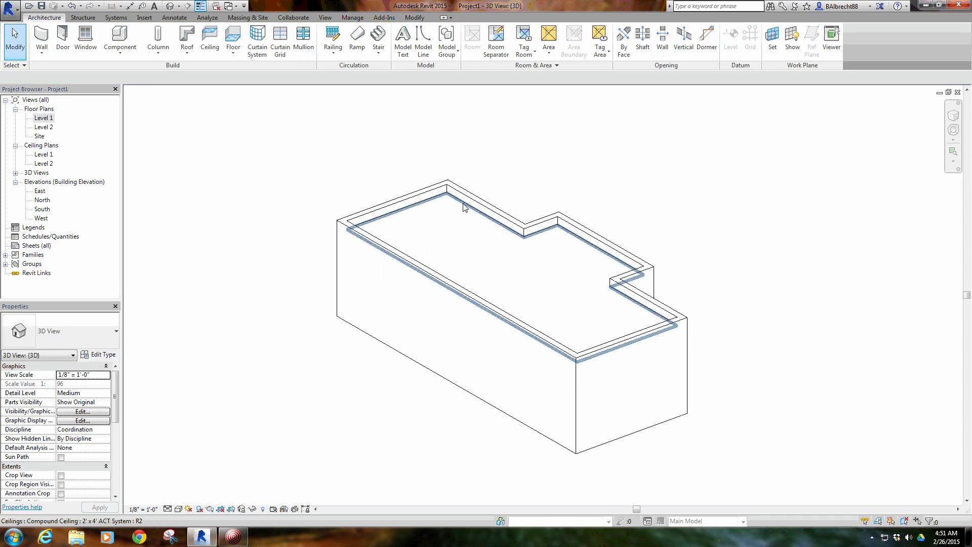
Step: Change the ceiling's Height Offset From Level to 10' 0", check it in 3D, and go to Level 1
{"action": "left_click", "coordinate": [459, 236]}
{"action": "left_click", "coordinate": [88, 386]}
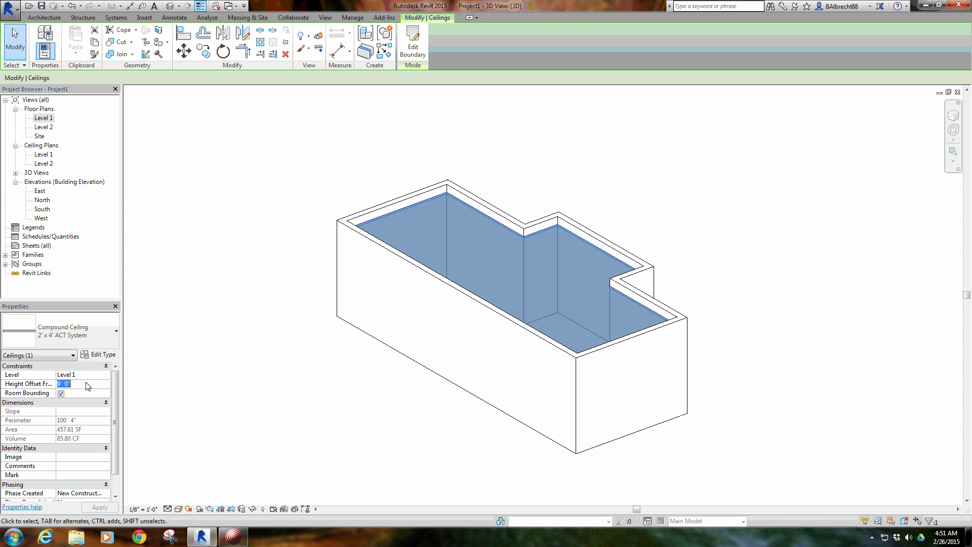
{"action": "type", "text": "10"}
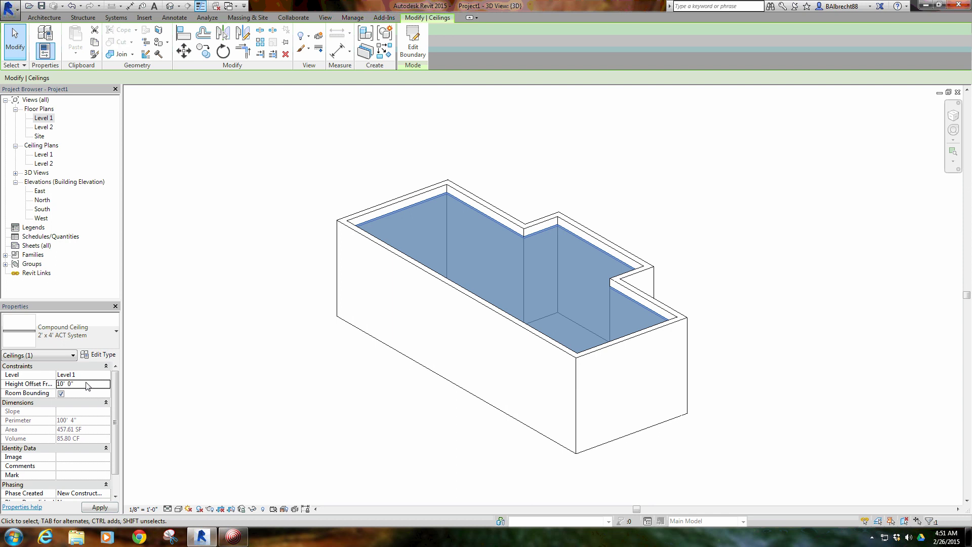
{"action": "left_click", "coordinate": [267, 380]}
{"action": "middle_click_drag", "start_coordinate": [425, 347], "coordinate": [431, 262], "text": "shift"}
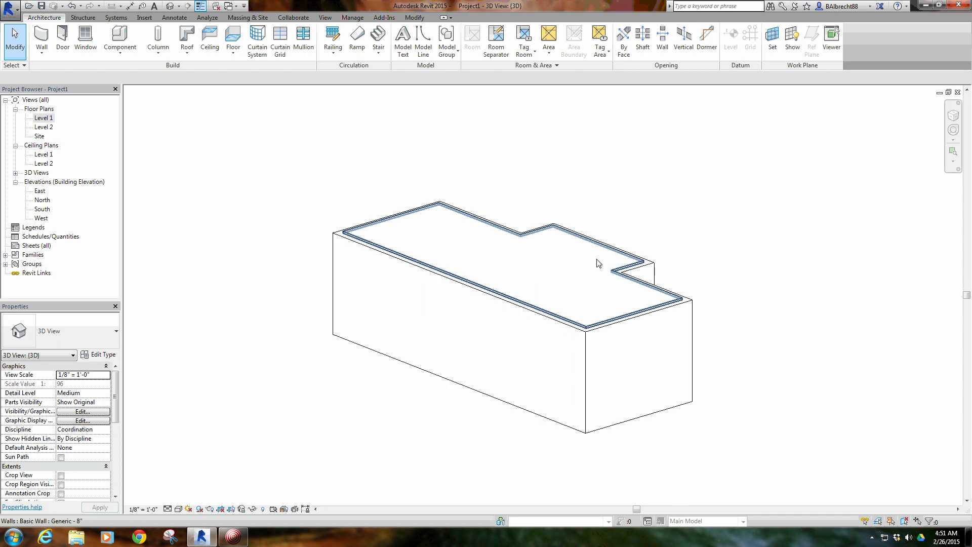
{"action": "middle_click_drag", "start_coordinate": [597, 263], "coordinate": [580, 281], "text": "shift"}
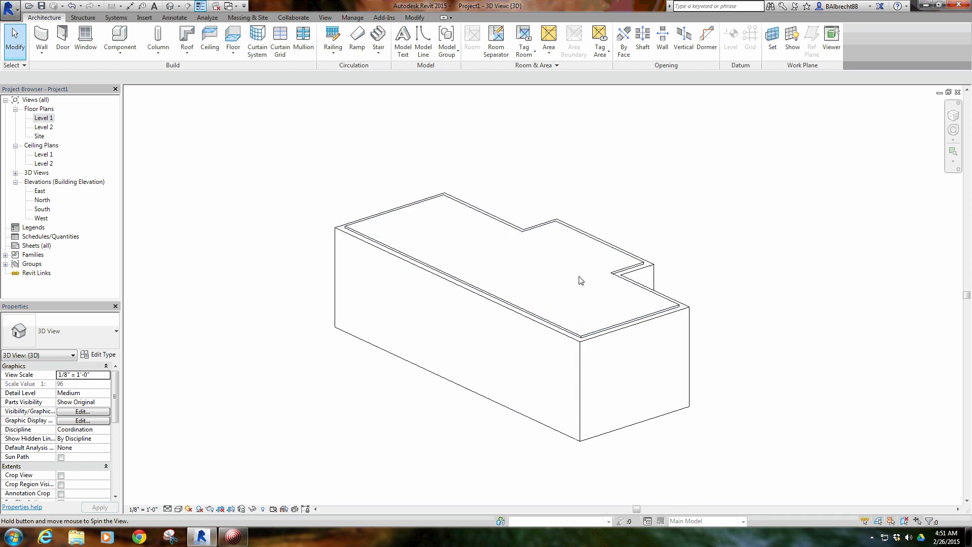
{"action": "left_click", "coordinate": [390, 249]}
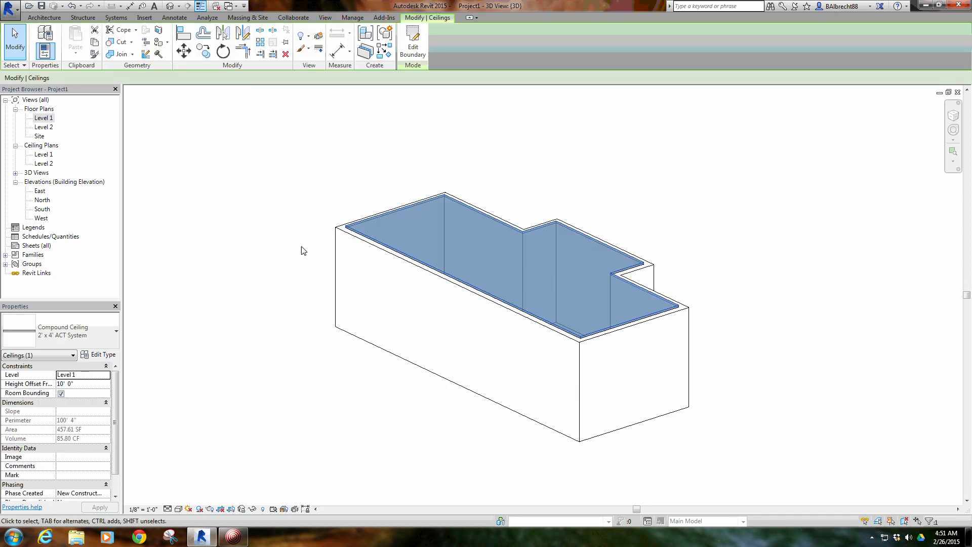
{"action": "key", "text": "Escape"}
{"action": "key", "text": "ctrl+Tab"}
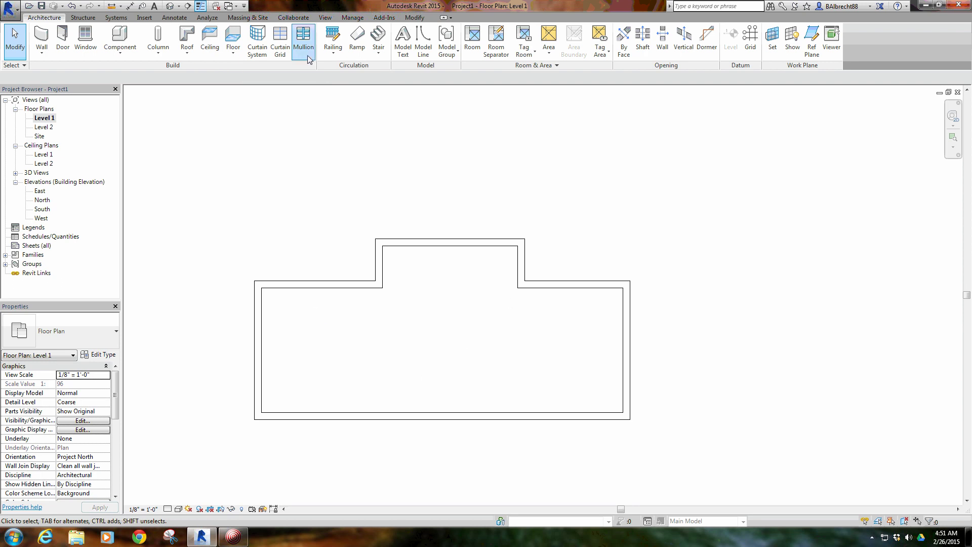
Step: Sketch a ceiling boundary by picking all eight interior walls, including the bump-out
{"action": "left_click", "coordinate": [209, 40]}
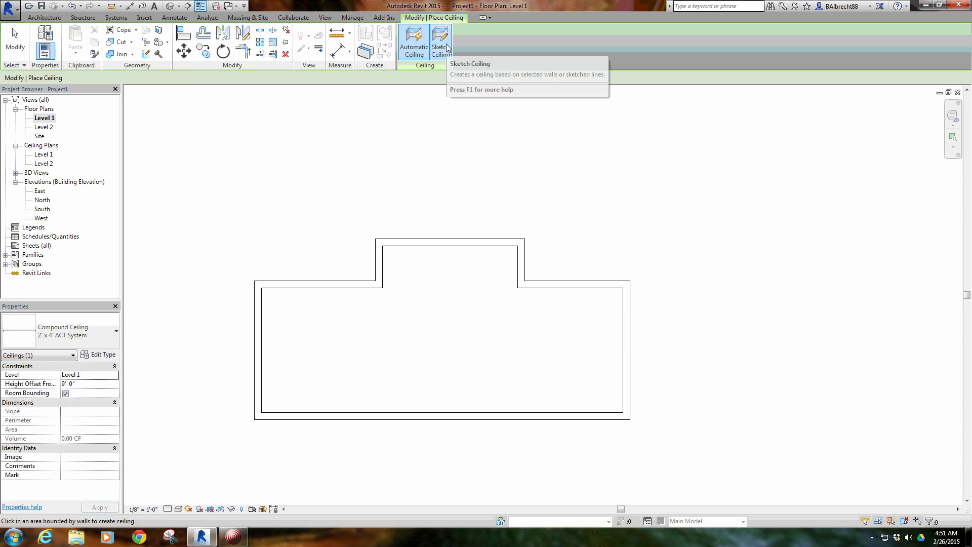
{"action": "left_click", "coordinate": [441, 43]}
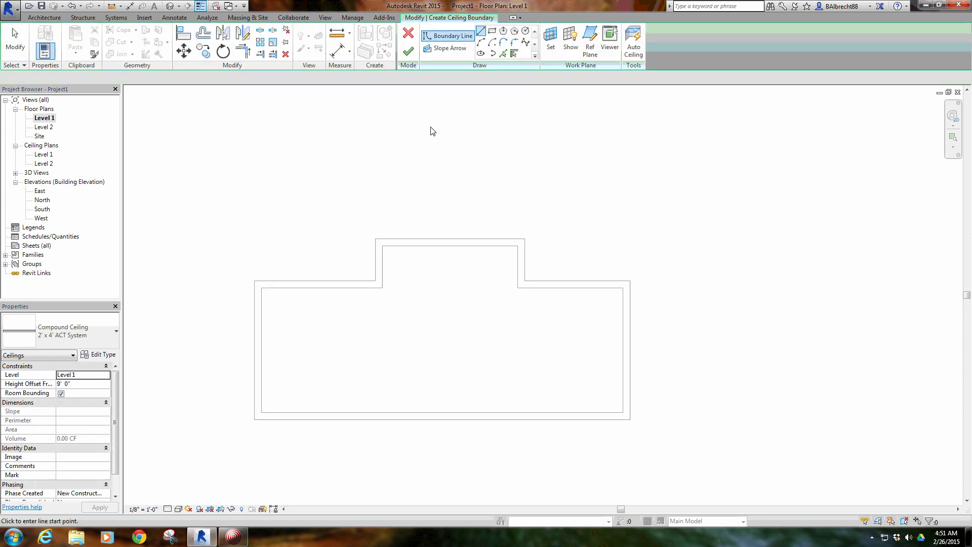
{"action": "left_click", "coordinate": [514, 54]}
{"action": "left_click", "coordinate": [459, 247]}
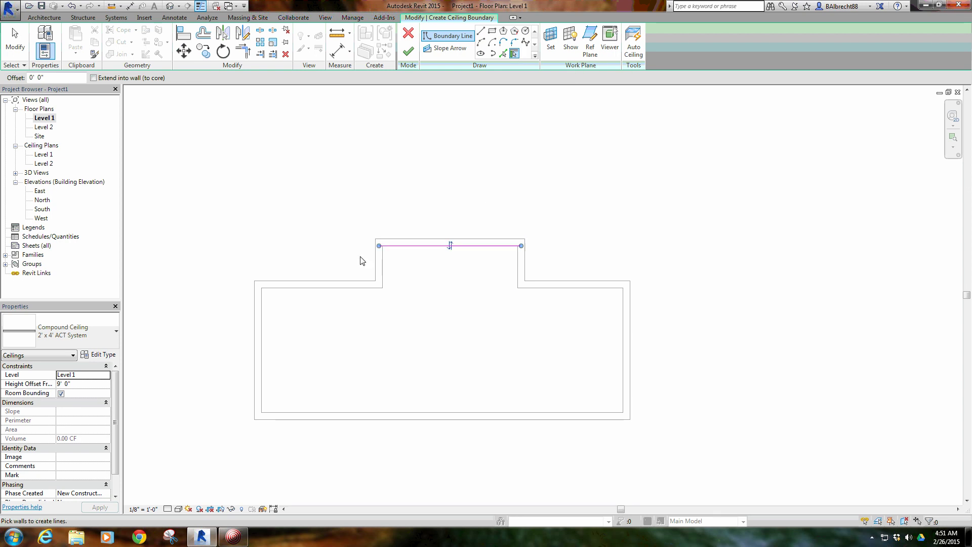
{"action": "left_click", "coordinate": [380, 261]}
{"action": "left_click", "coordinate": [347, 288]}
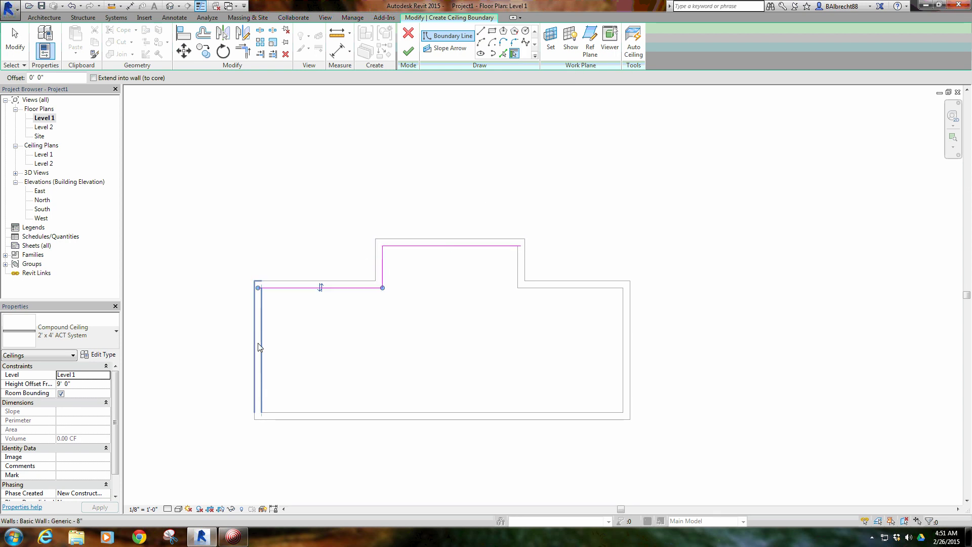
{"action": "left_click", "coordinate": [259, 347]}
{"action": "left_click", "coordinate": [524, 419]}
{"action": "left_click", "coordinate": [628, 355]}
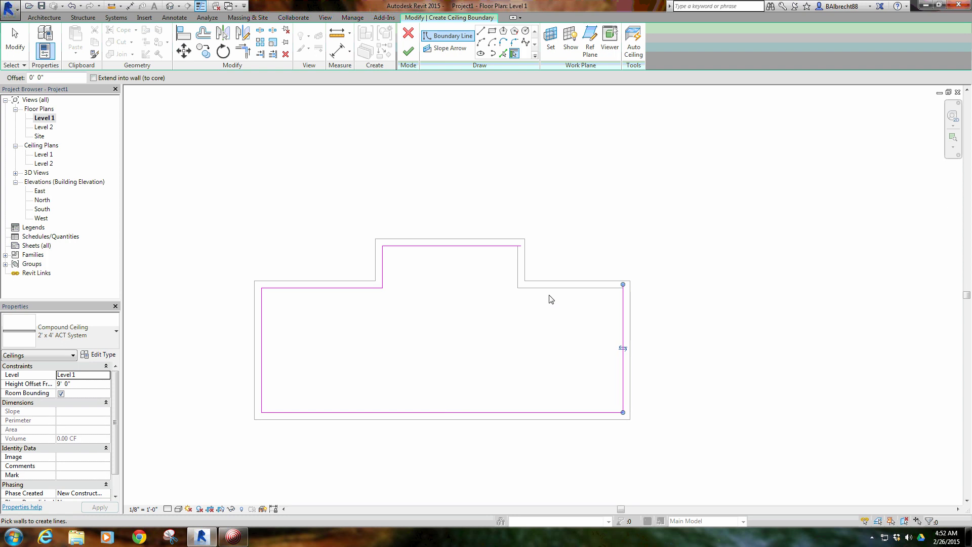
{"action": "left_click", "coordinate": [529, 284]}
{"action": "left_click", "coordinate": [521, 263]}
{"action": "key", "text": "Escape"}
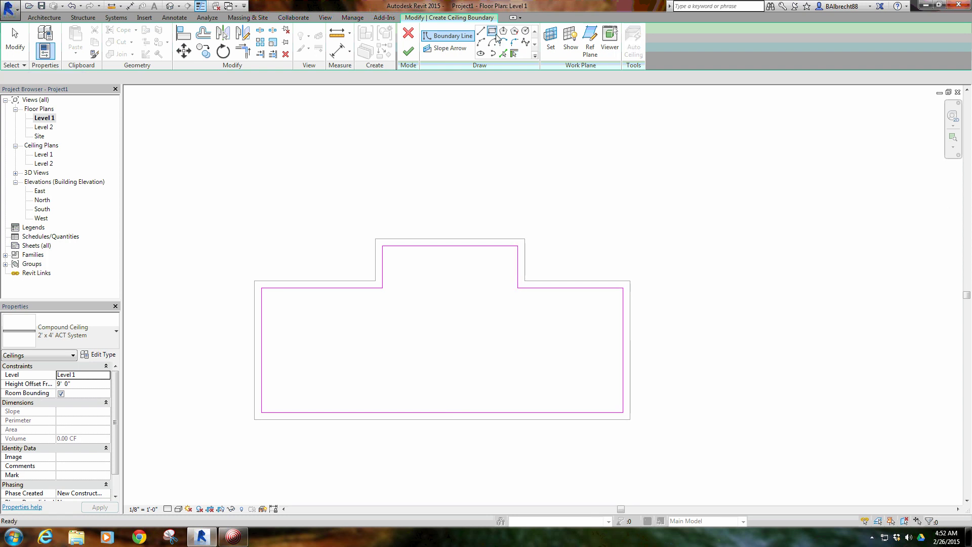
Step: Add a rectangular opening, set the height offset to 10' 0", and finish the ceiling
{"action": "left_click", "coordinate": [494, 33]}
{"action": "left_click", "coordinate": [322, 325]}
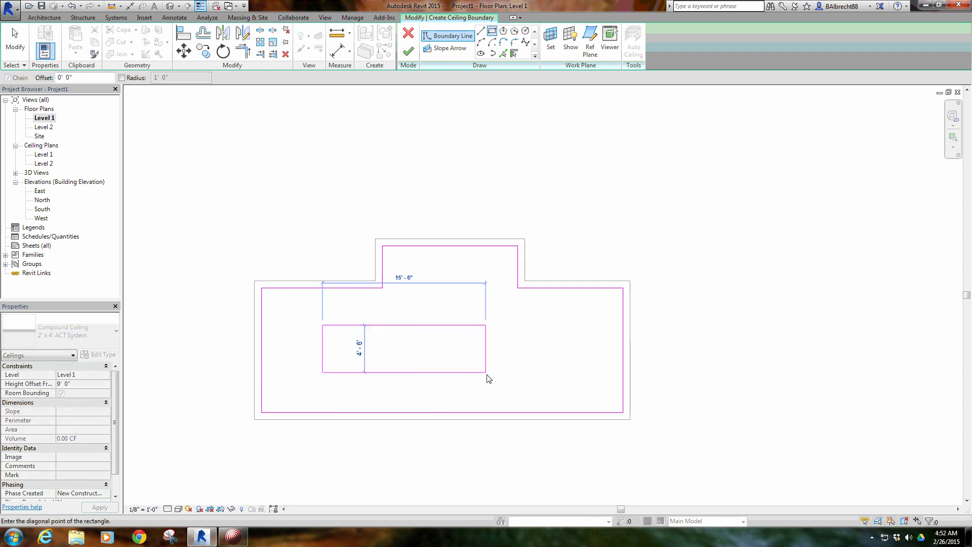
{"action": "left_click", "coordinate": [496, 377]}
{"action": "right_click", "coordinate": [291, 251]}
{"action": "left_click", "coordinate": [317, 256]}
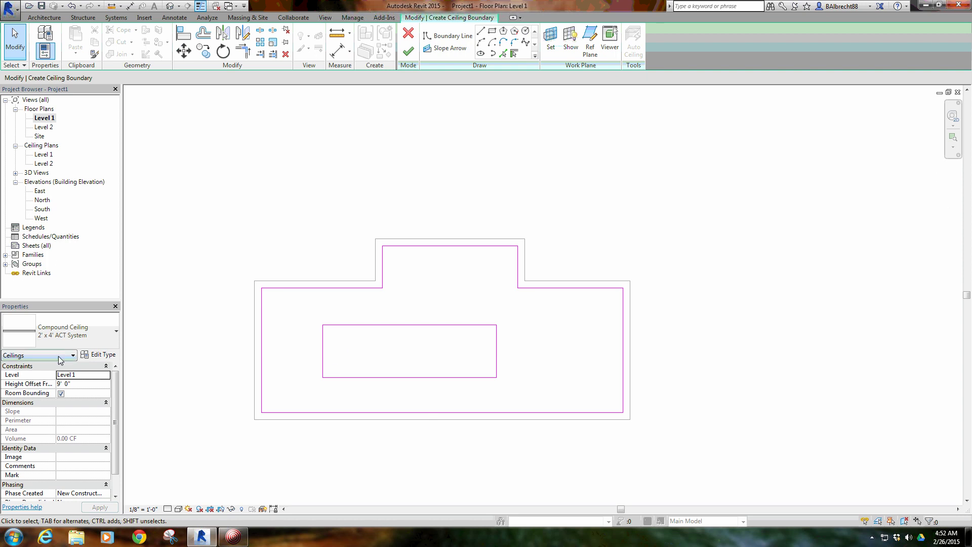
{"action": "left_click", "coordinate": [85, 384]}
{"action": "type", "text": "10"}
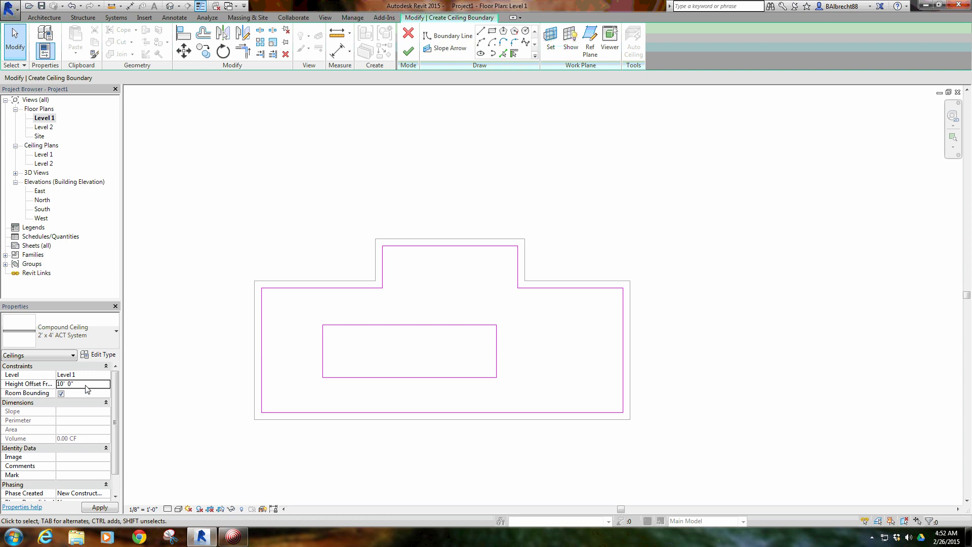
{"action": "left_click", "coordinate": [408, 51]}
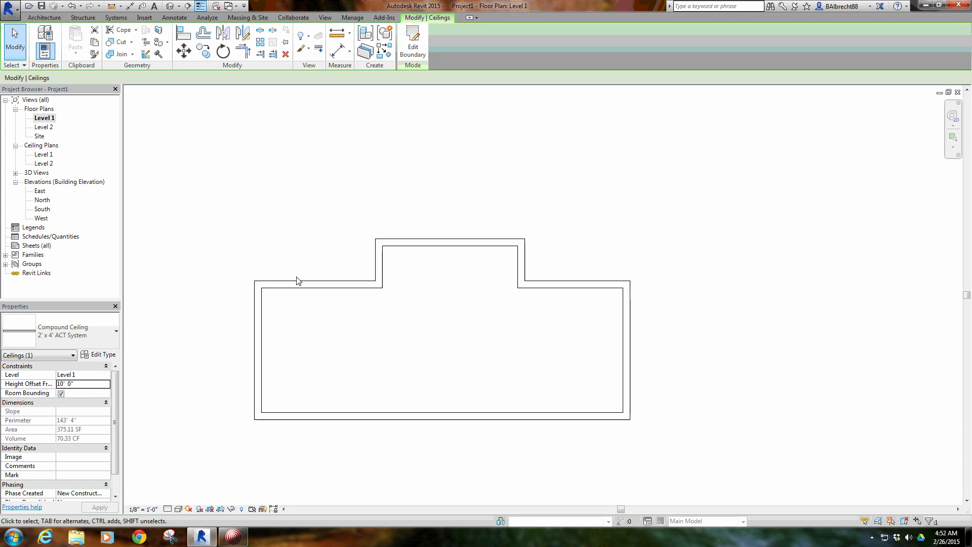
Step: In 3D, inspect the ceiling type's layer structure and cancel without changes
{"action": "left_click", "coordinate": [170, 6]}
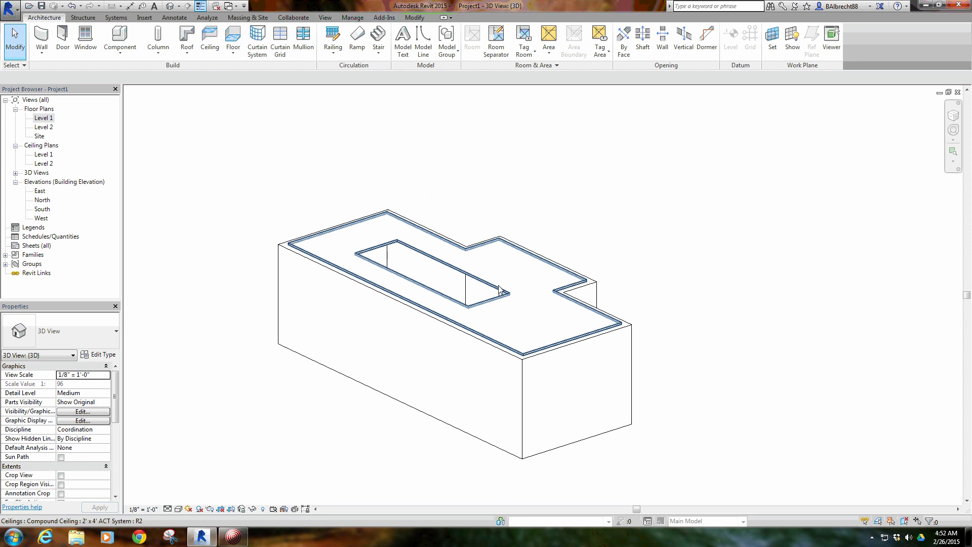
{"action": "scroll", "coordinate": [460, 271], "scroll_direction": "up", "scroll_amount": 2}
{"action": "left_click", "coordinate": [383, 261]}
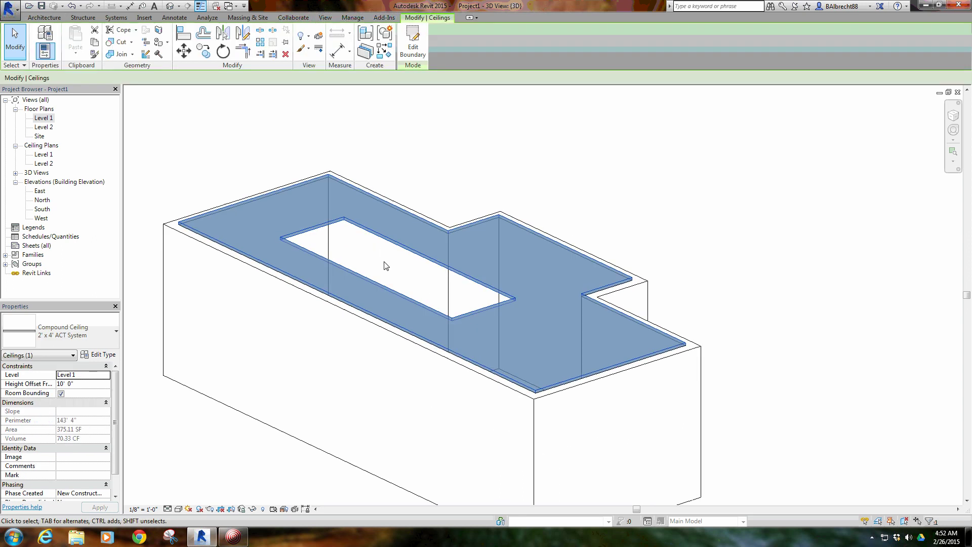
{"action": "left_click", "coordinate": [91, 356]}
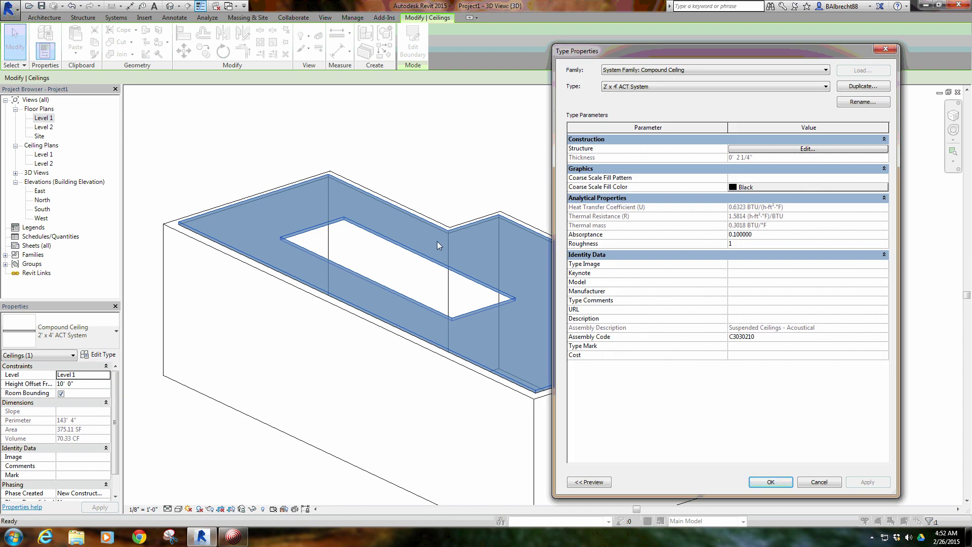
{"action": "left_click", "coordinate": [781, 149]}
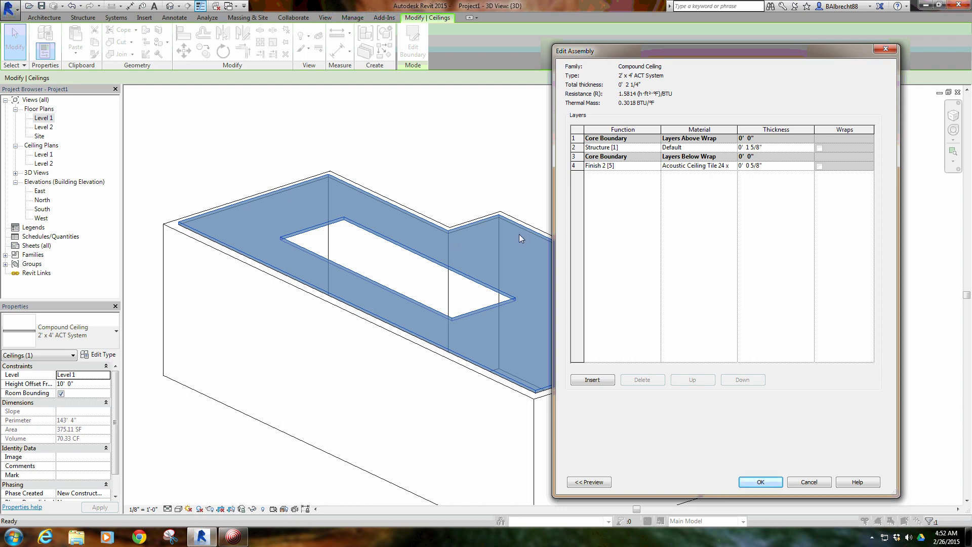
{"action": "left_click", "coordinate": [810, 483]}
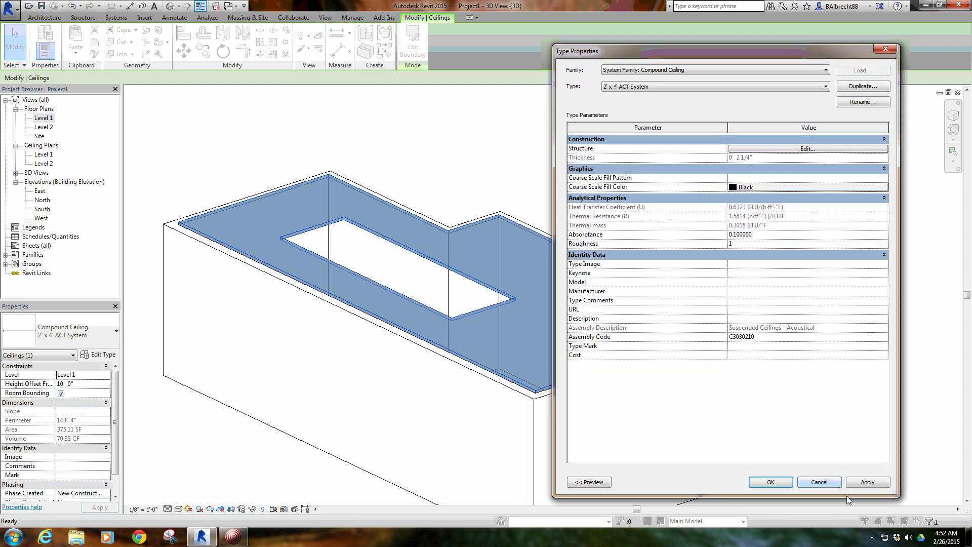
{"action": "left_click", "coordinate": [824, 485]}
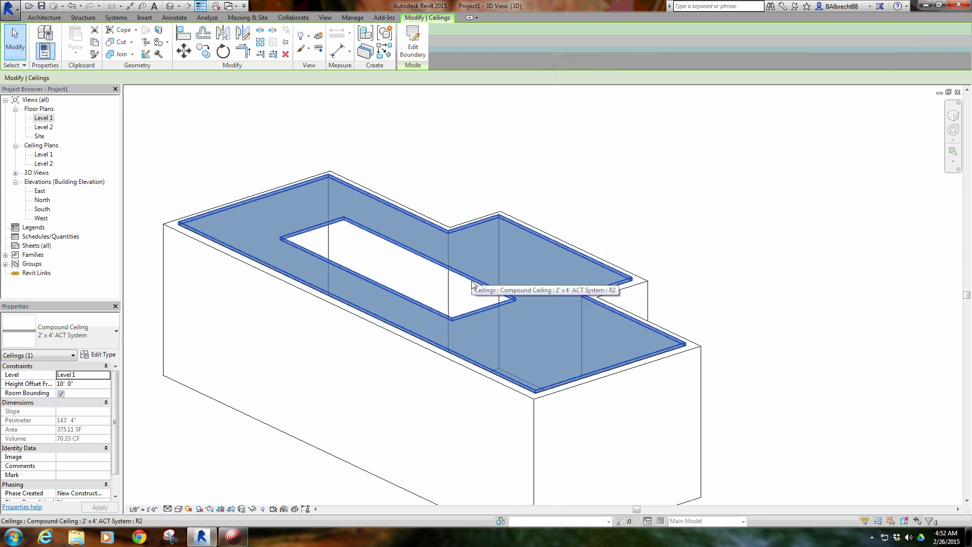
Step: Reposition the 3D view, clear the ceiling selection, and open the South elevation
{"action": "scroll", "coordinate": [468, 266], "scroll_direction": "up", "scroll_amount": 3}
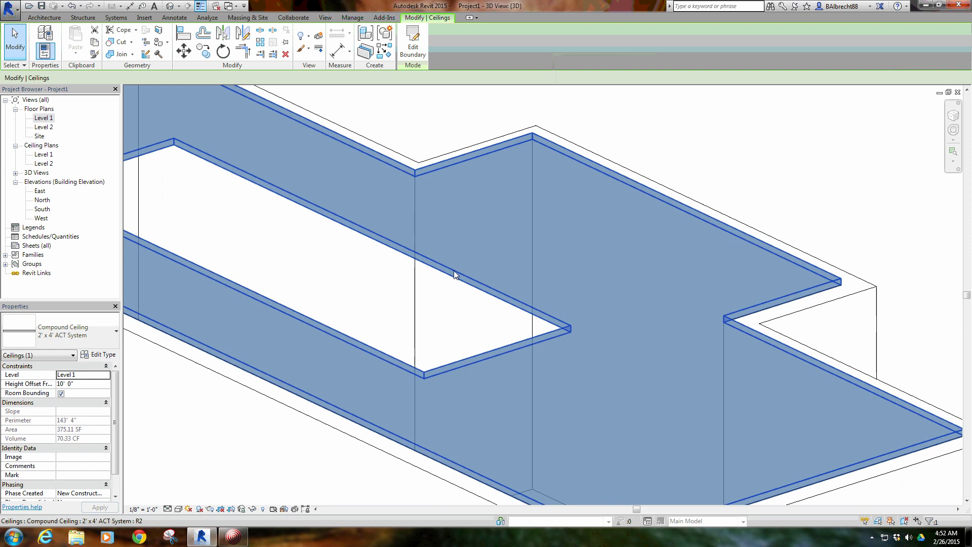
{"action": "scroll", "coordinate": [501, 278], "scroll_direction": "down", "scroll_amount": 4}
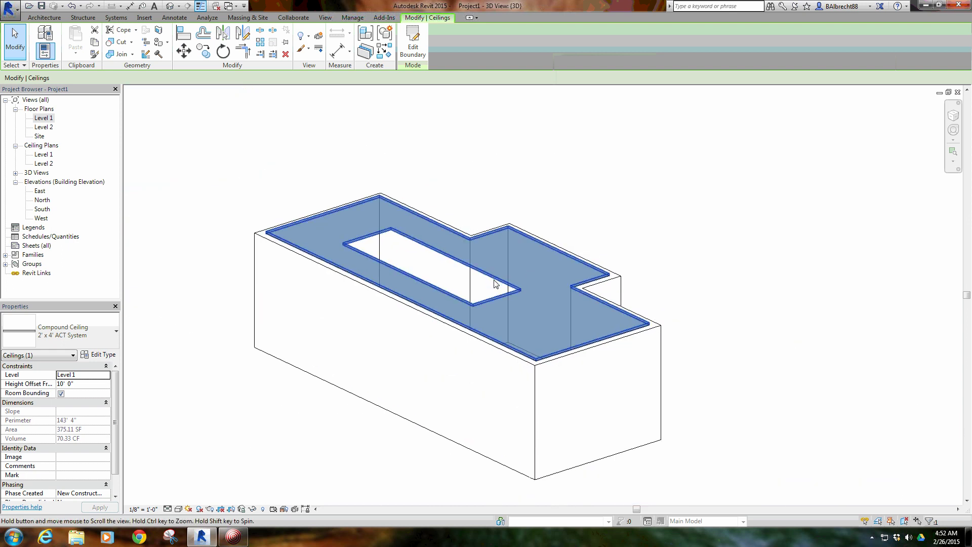
{"action": "middle_click_drag", "start_coordinate": [514, 290], "coordinate": [484, 310]}
{"action": "left_click", "coordinate": [603, 234]}
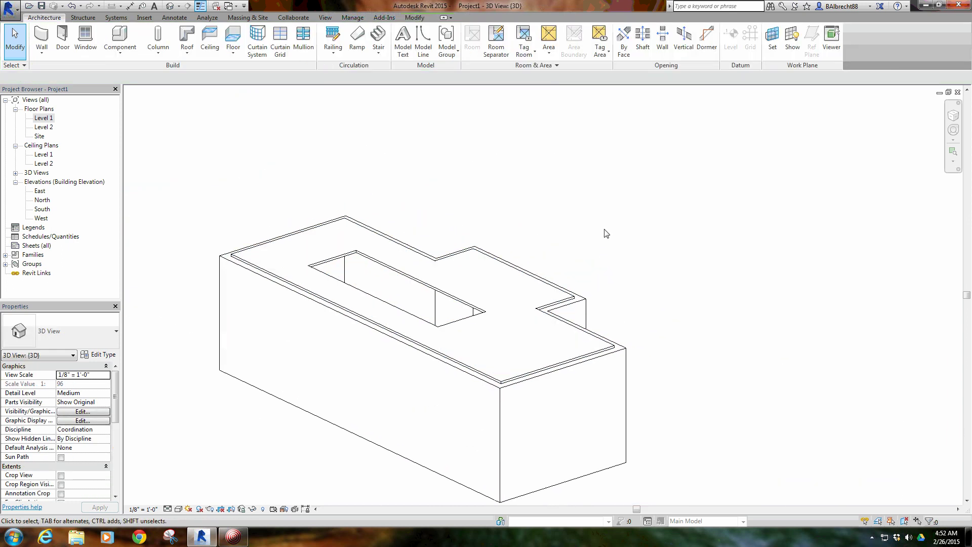
{"action": "middle_click_drag", "start_coordinate": [603, 235], "coordinate": [558, 250]}
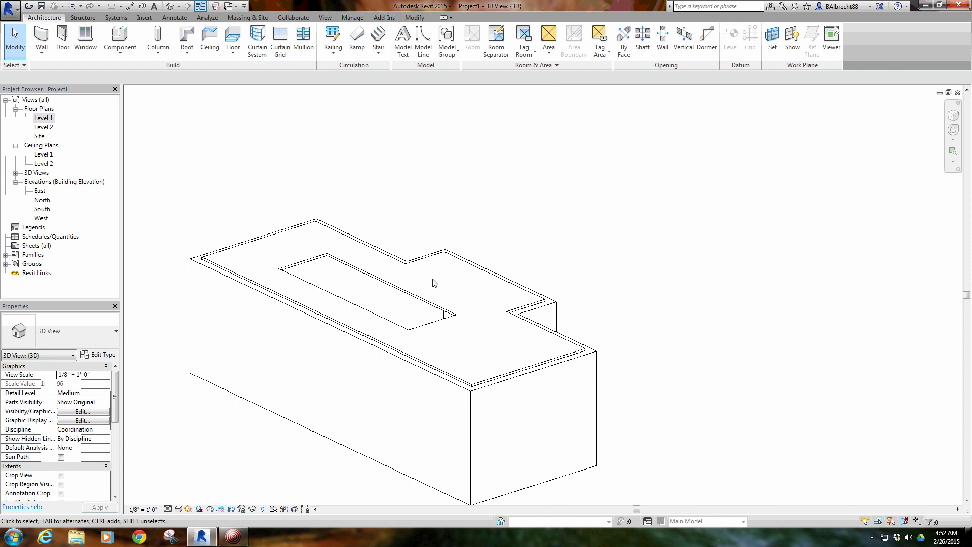
{"action": "left_click", "coordinate": [420, 300]}
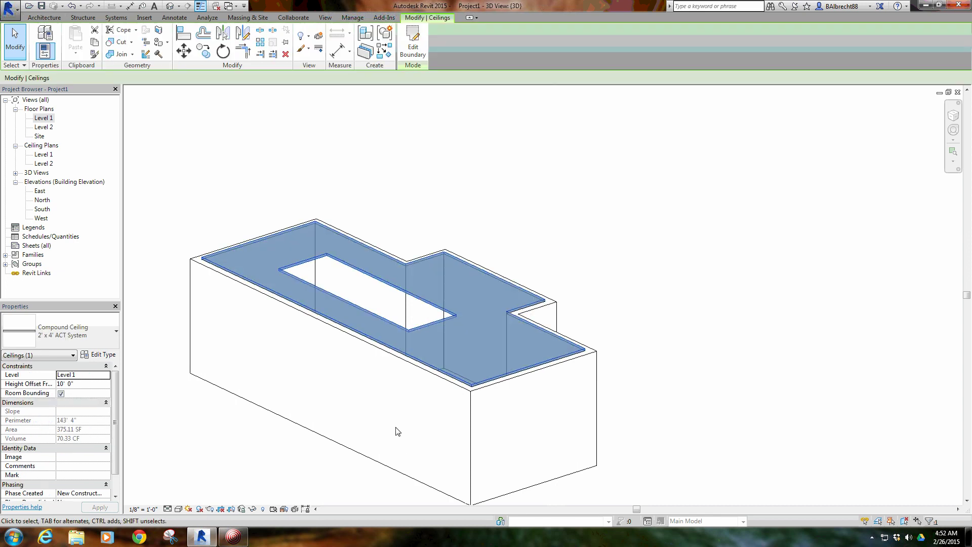
{"action": "middle_click_drag", "start_coordinate": [397, 432], "coordinate": [409, 385]}
{"action": "key", "text": "Escape"}
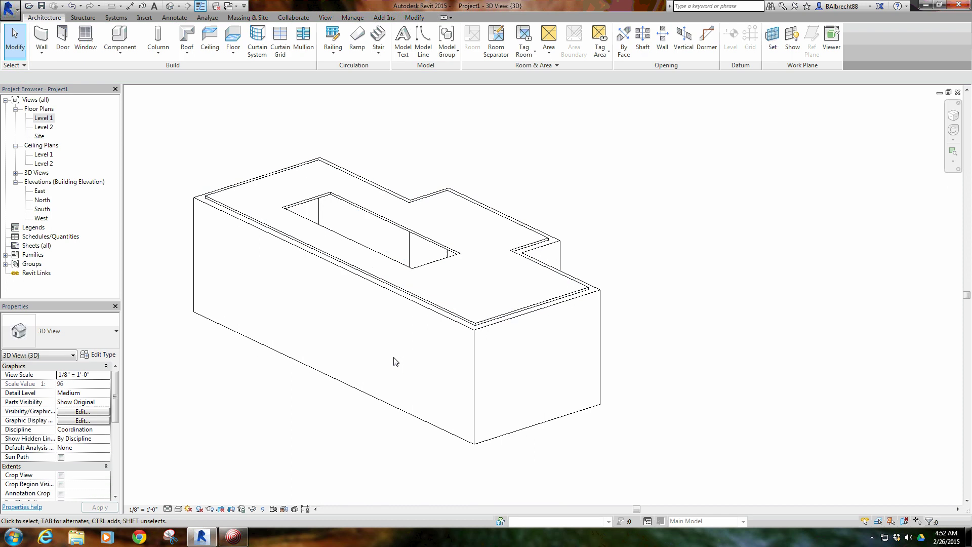
{"action": "double_click", "coordinate": [42, 209]}
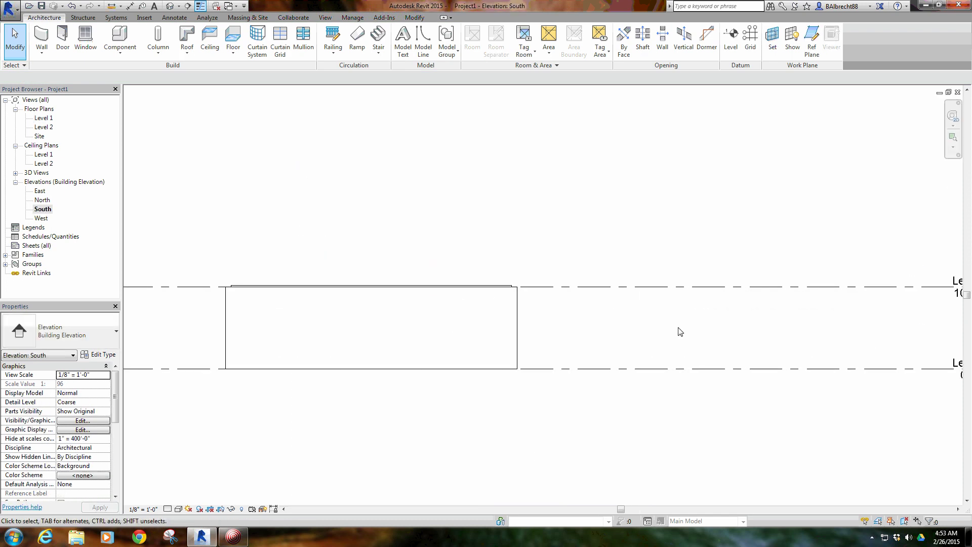
{"action": "middle_click_drag", "start_coordinate": [679, 332], "coordinate": [663, 262]}
{"action": "scroll", "coordinate": [683, 259], "scroll_direction": "down", "scroll_amount": 3}
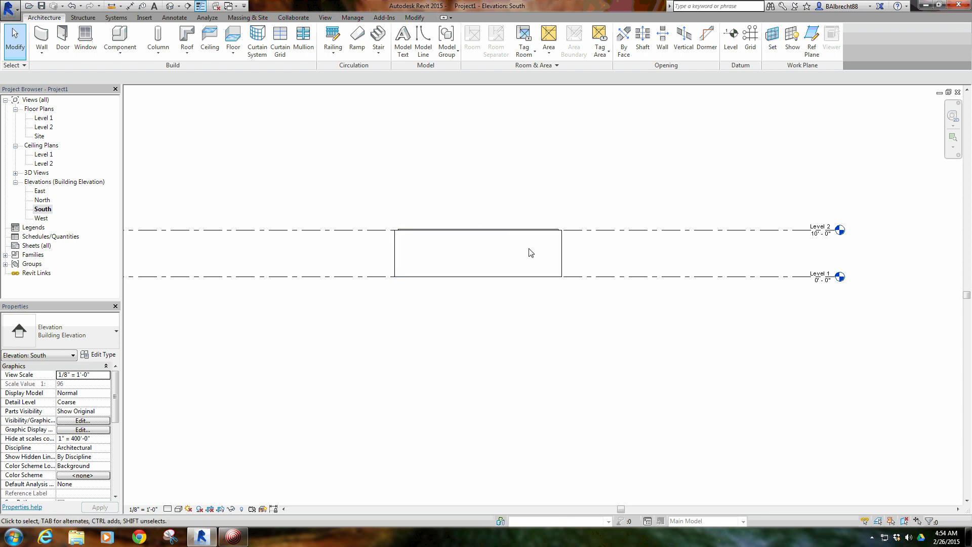
{"action": "scroll", "coordinate": [539, 240], "scroll_direction": "up", "scroll_amount": 3}
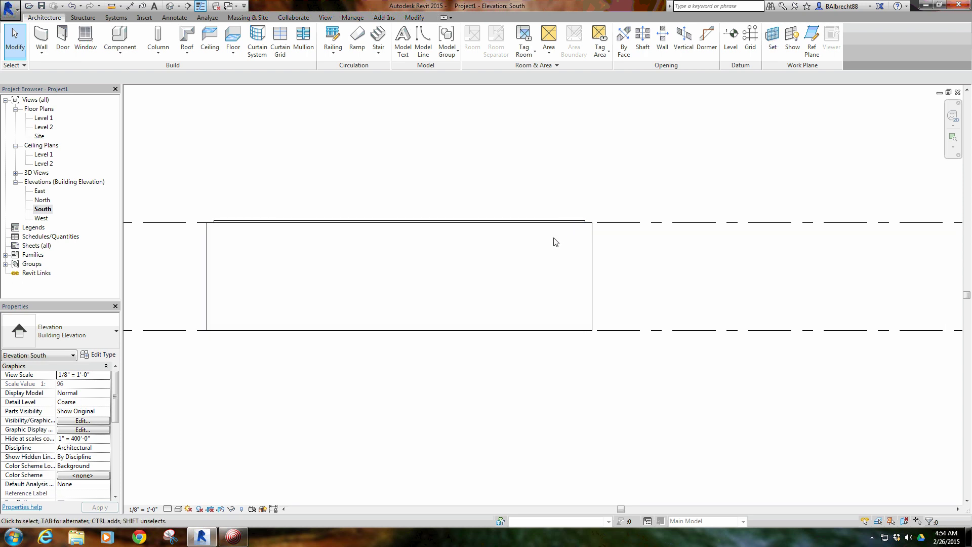
{"action": "middle_click_drag", "start_coordinate": [694, 243], "coordinate": [663, 248]}
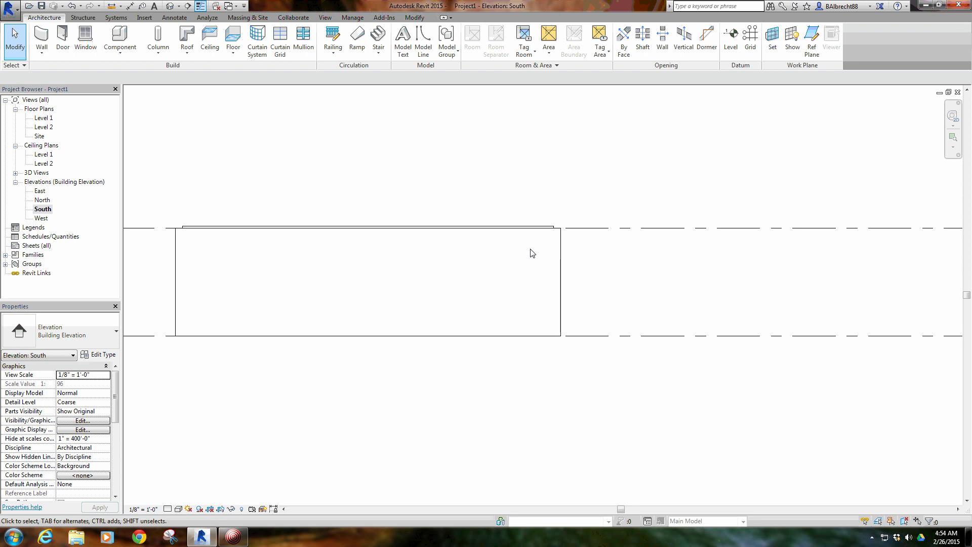
{"action": "scroll", "coordinate": [527, 256], "scroll_direction": "up", "scroll_amount": 1, "text": "ctrl"}
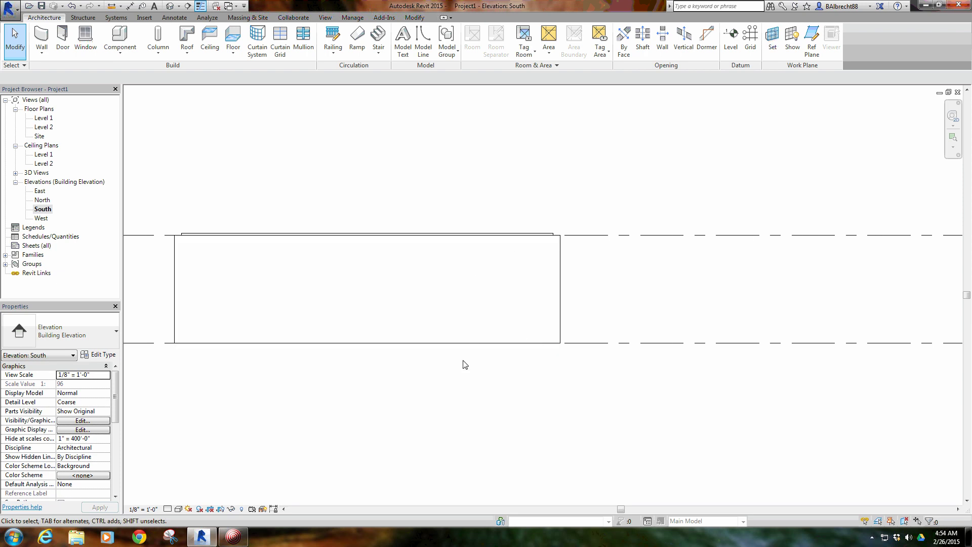
{"action": "scroll", "coordinate": [512, 359], "scroll_direction": "down", "scroll_amount": 2}
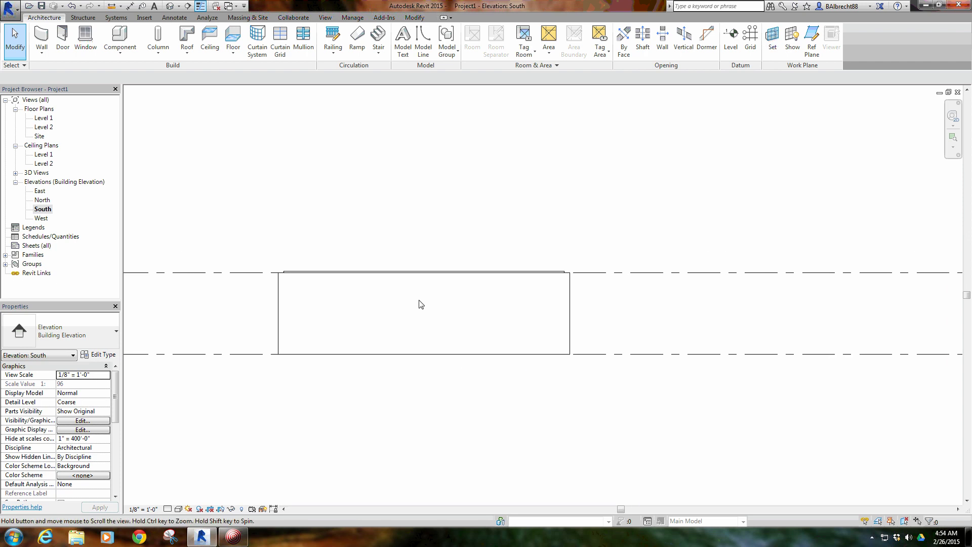
{"action": "scroll", "coordinate": [484, 313], "scroll_direction": "down", "scroll_amount": 1}
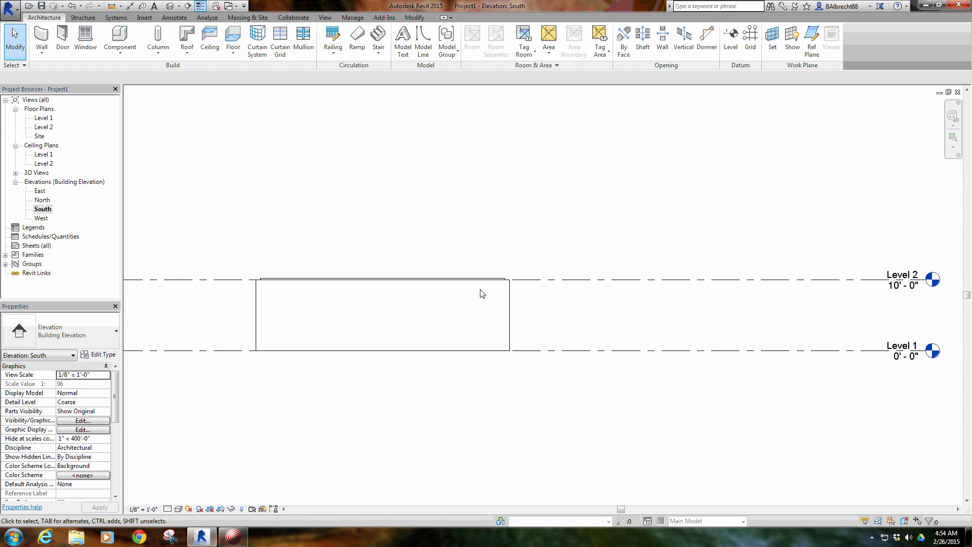
{"action": "scroll", "coordinate": [234, 312], "scroll_direction": "down", "scroll_amount": 1}
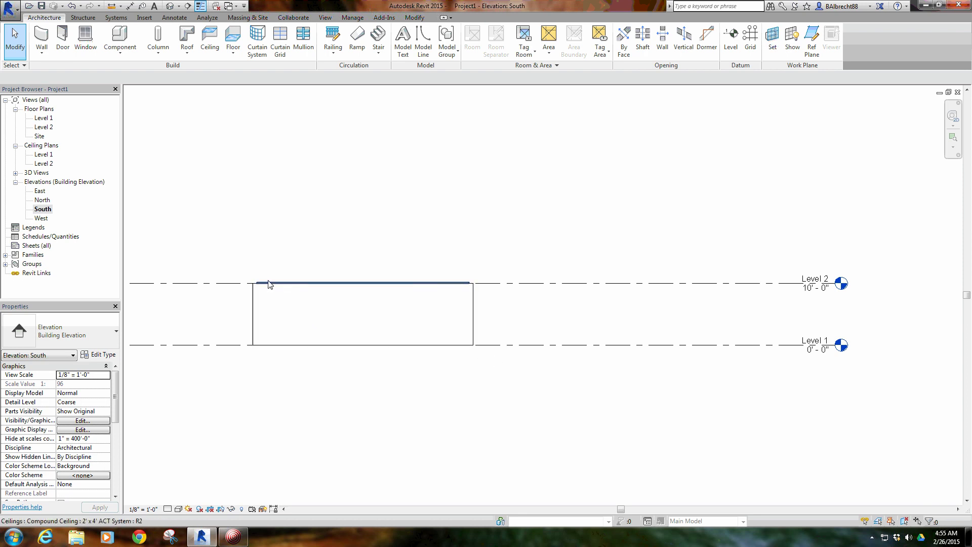
Step: Select and deselect the ceiling atop the walls, then nudge the South elevation view
{"action": "scroll", "coordinate": [267, 284], "scroll_direction": "up", "scroll_amount": 1}
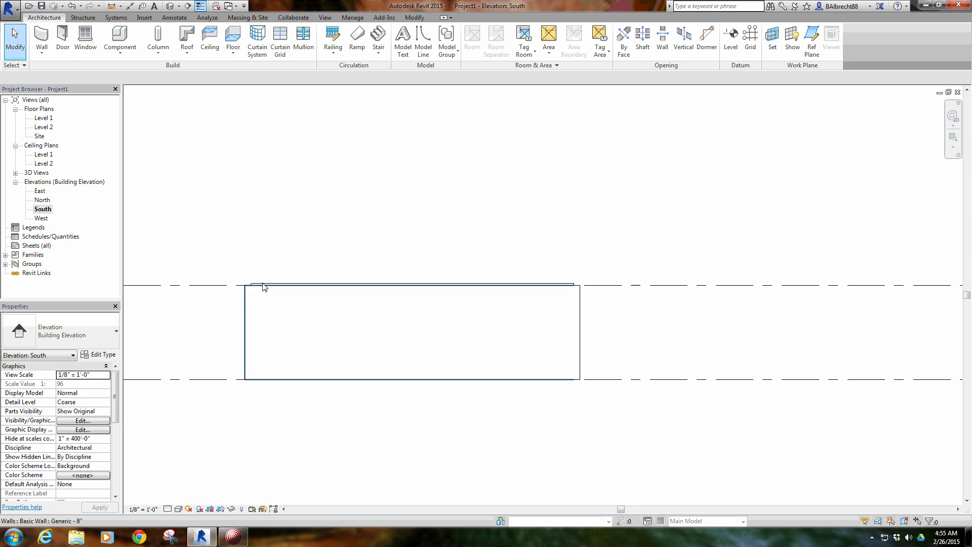
{"action": "left_click", "coordinate": [265, 285]}
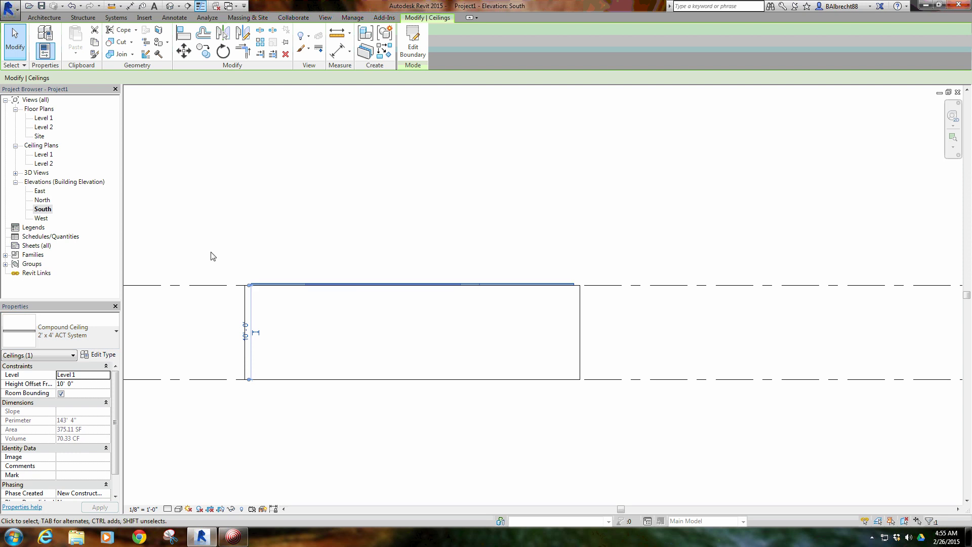
{"action": "left_click", "coordinate": [635, 309]}
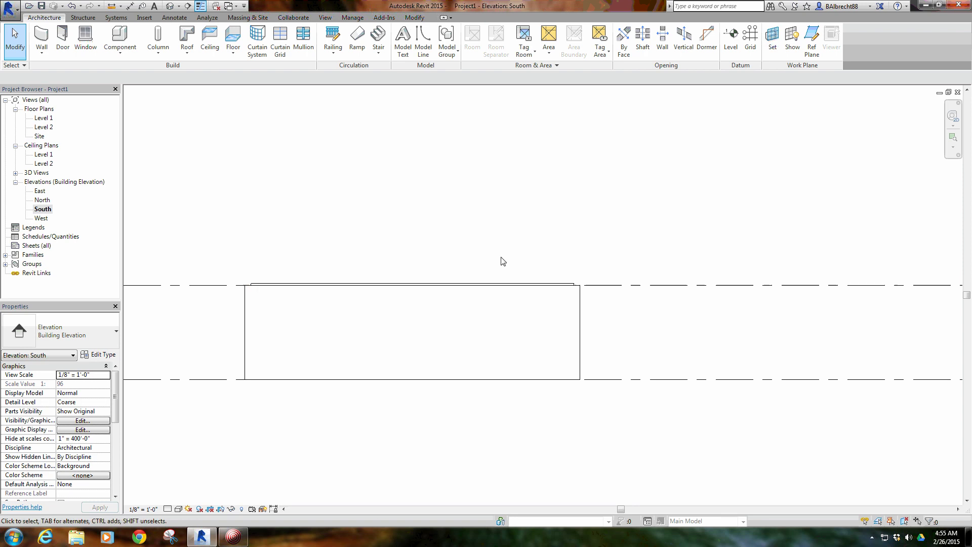
{"action": "middle_click_drag", "start_coordinate": [501, 261], "coordinate": [496, 262]}
Step: Load the Downlight - Recessed Can family from Lighting > Architectural > Internal
{"action": "left_click", "coordinate": [123, 40]}
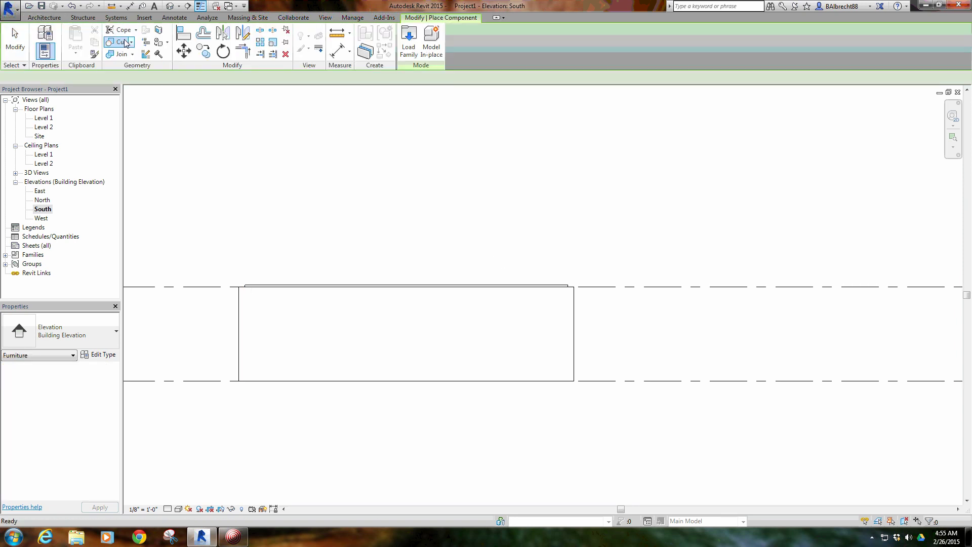
{"action": "left_click", "coordinate": [409, 41]}
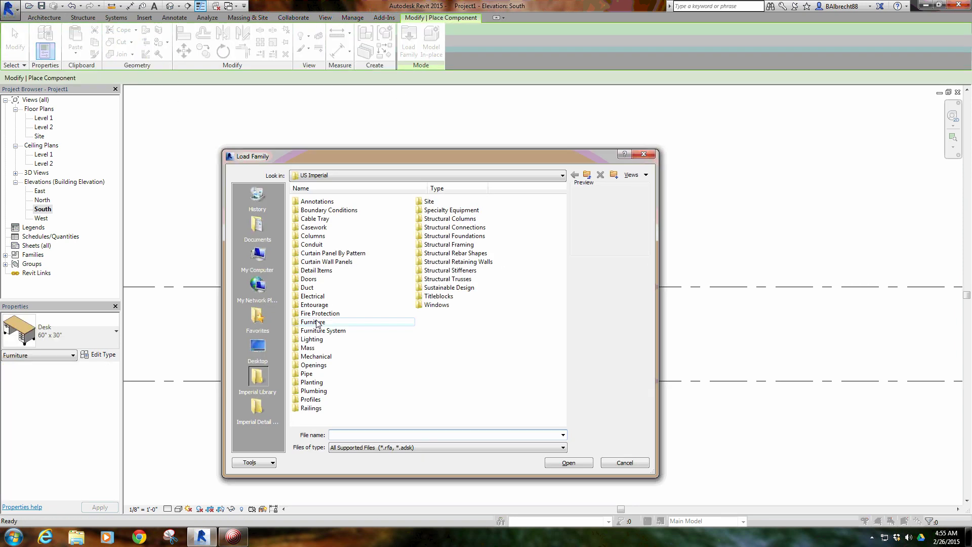
{"action": "double_click", "coordinate": [319, 343]}
{"action": "double_click", "coordinate": [314, 202]}
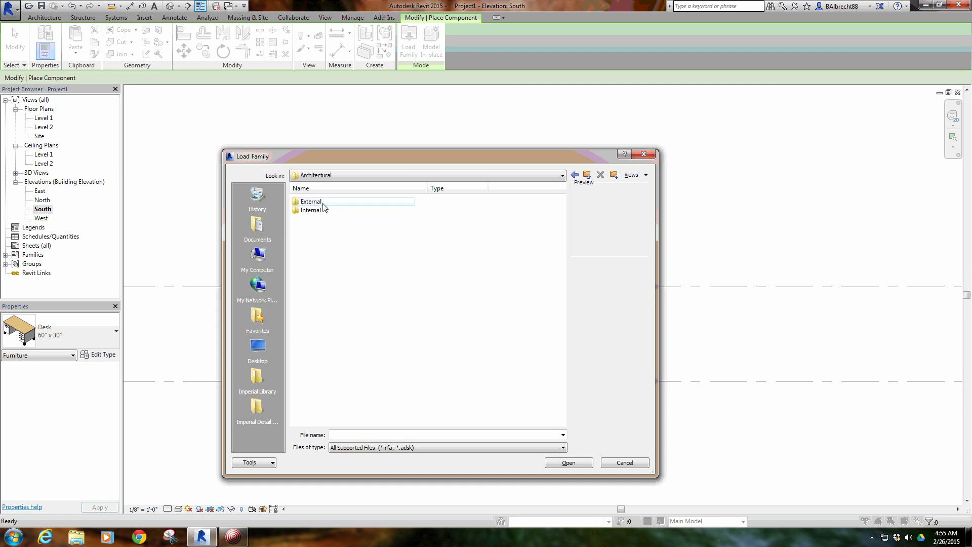
{"action": "double_click", "coordinate": [326, 210]}
{"action": "double_click", "coordinate": [329, 218]}
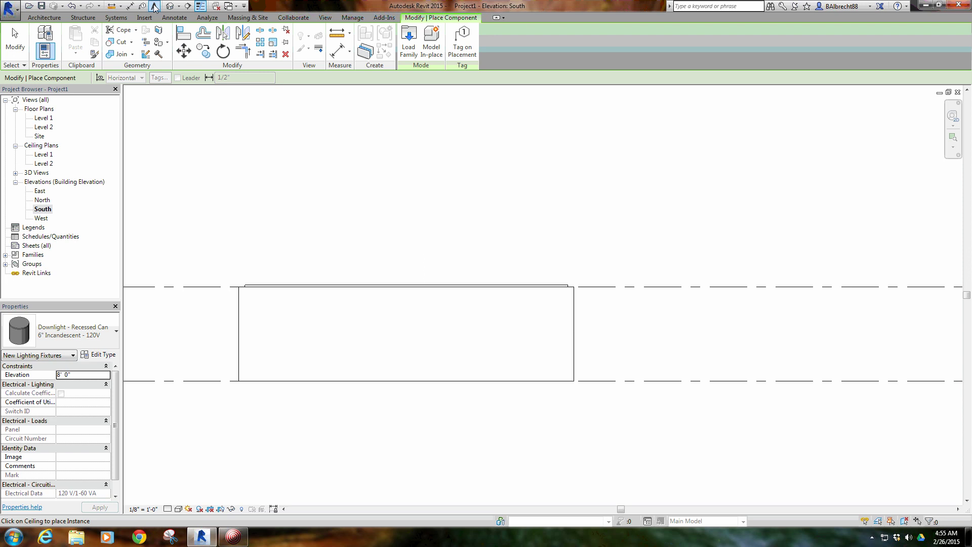
Step: Place one downlight on the ceiling in the default 3D view
{"action": "left_click", "coordinate": [170, 6]}
{"action": "left_click", "coordinate": [466, 268]}
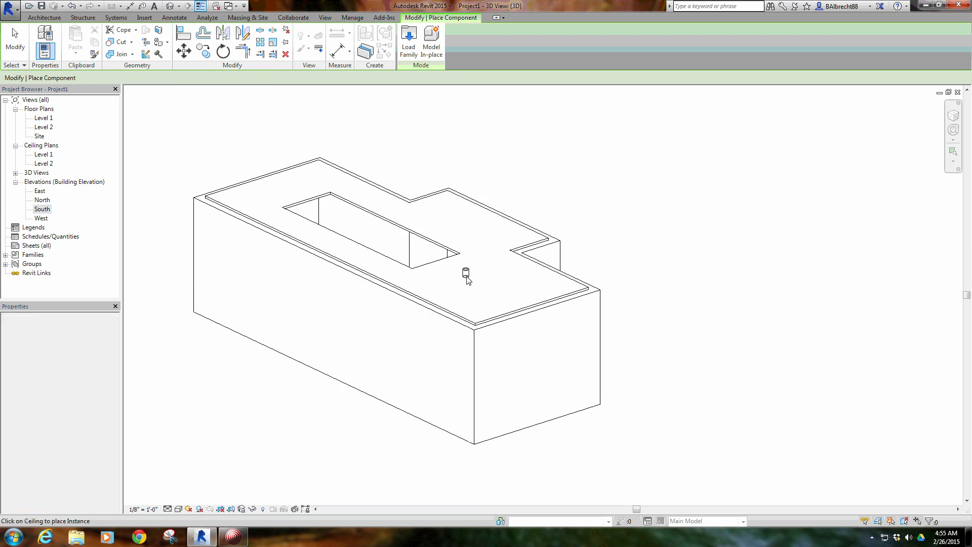
{"action": "right_click", "coordinate": [521, 185]}
{"action": "left_click", "coordinate": [543, 188]}
{"action": "scroll", "coordinate": [481, 290], "scroll_direction": "up", "scroll_amount": 5}
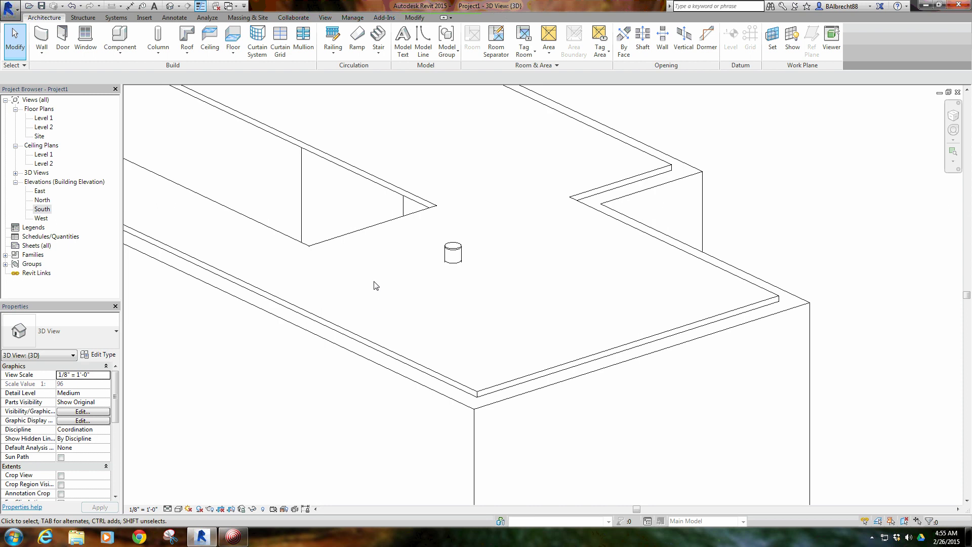
Step: Change the 2' x 4' ACT System ceiling type's structure layer thickness to 1'
{"action": "left_click", "coordinate": [396, 230]}
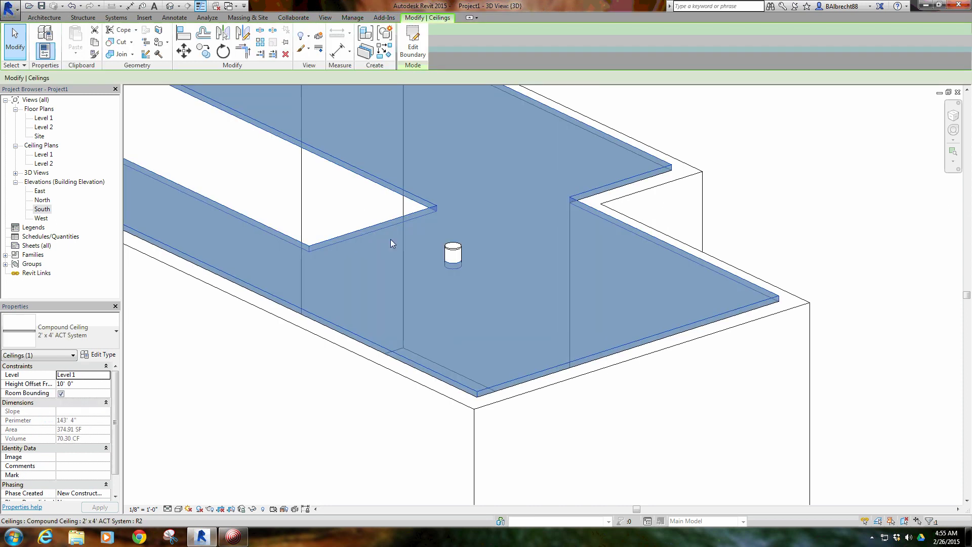
{"action": "left_click", "coordinate": [99, 354]}
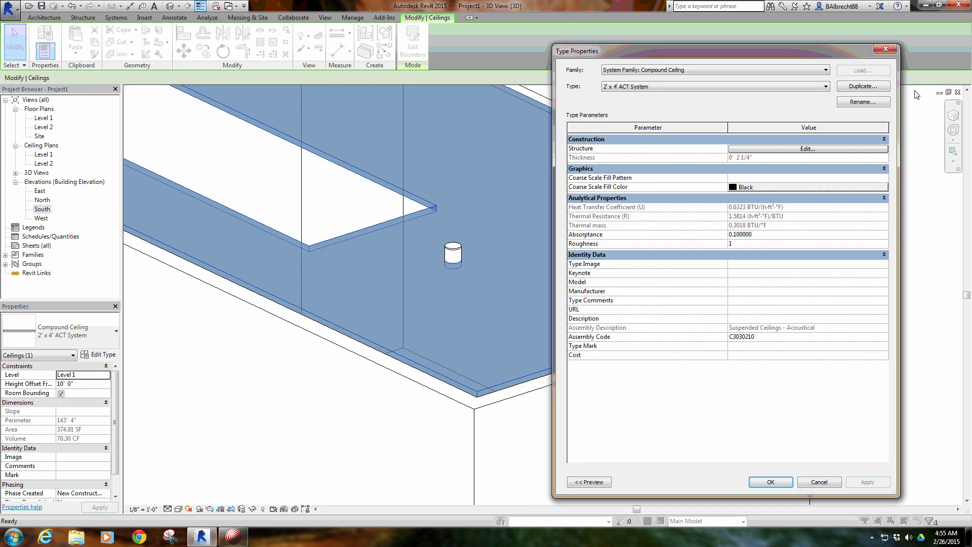
{"action": "left_click", "coordinate": [777, 149]}
{"action": "left_click", "coordinate": [777, 147]}
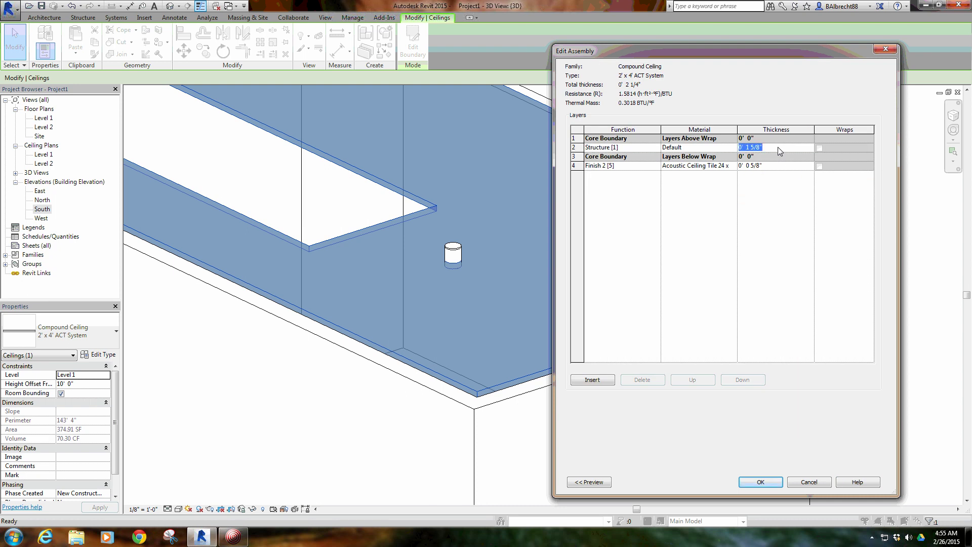
{"action": "type", "text": "1' 0"}
{"action": "left_click", "coordinate": [764, 482]}
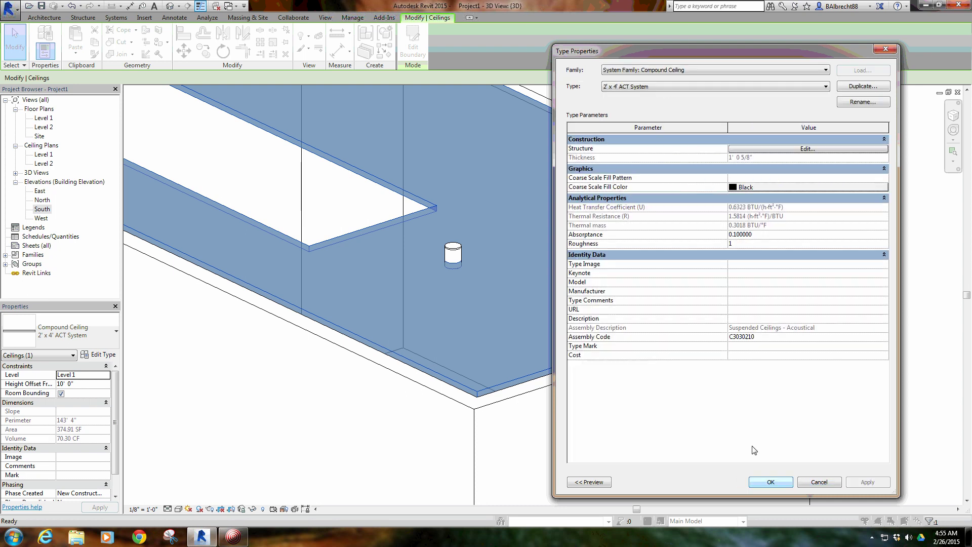
{"action": "left_click", "coordinate": [770, 482]}
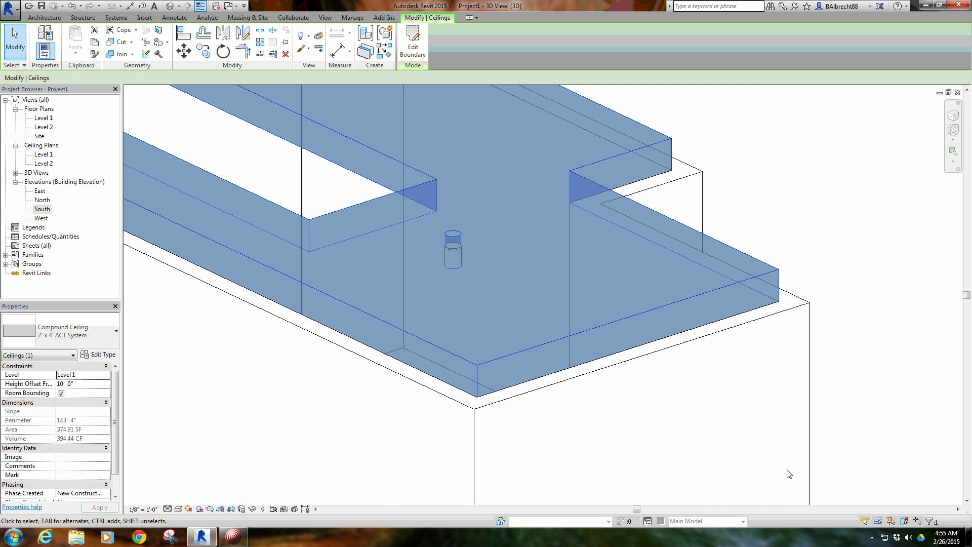
{"action": "left_click", "coordinate": [770, 199]}
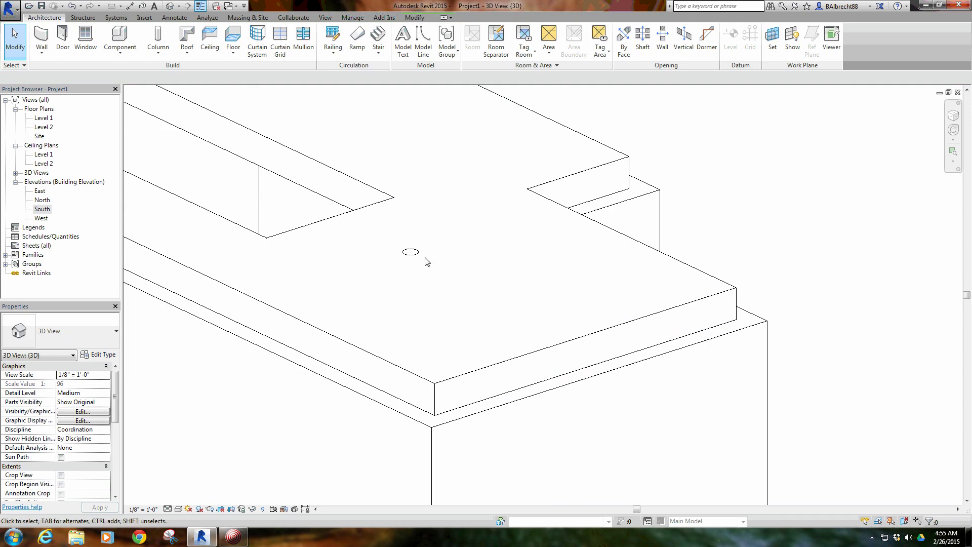
{"action": "scroll", "coordinate": [419, 263], "scroll_direction": "down", "scroll_amount": 1}
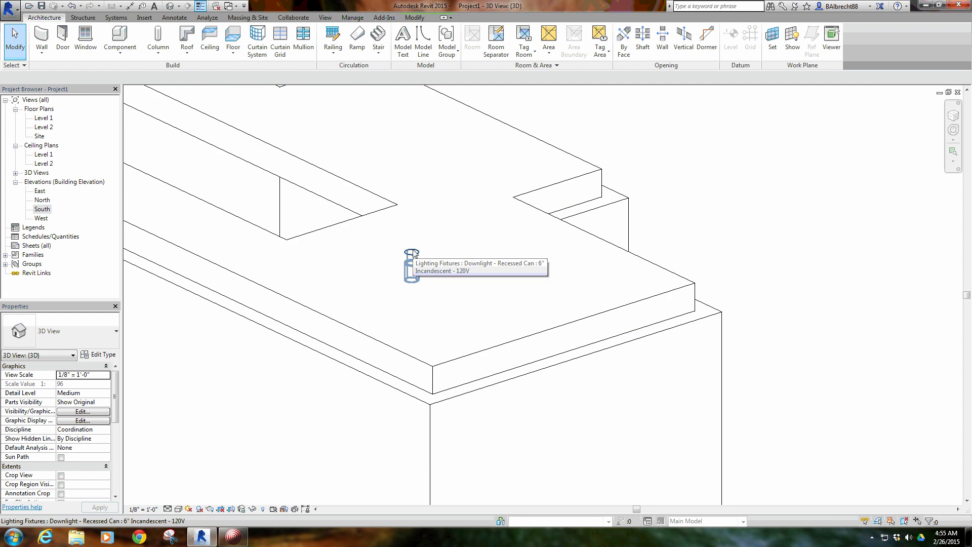
{"action": "left_click", "coordinate": [412, 253]}
{"action": "scroll", "coordinate": [412, 248], "scroll_direction": "up", "scroll_amount": 3}
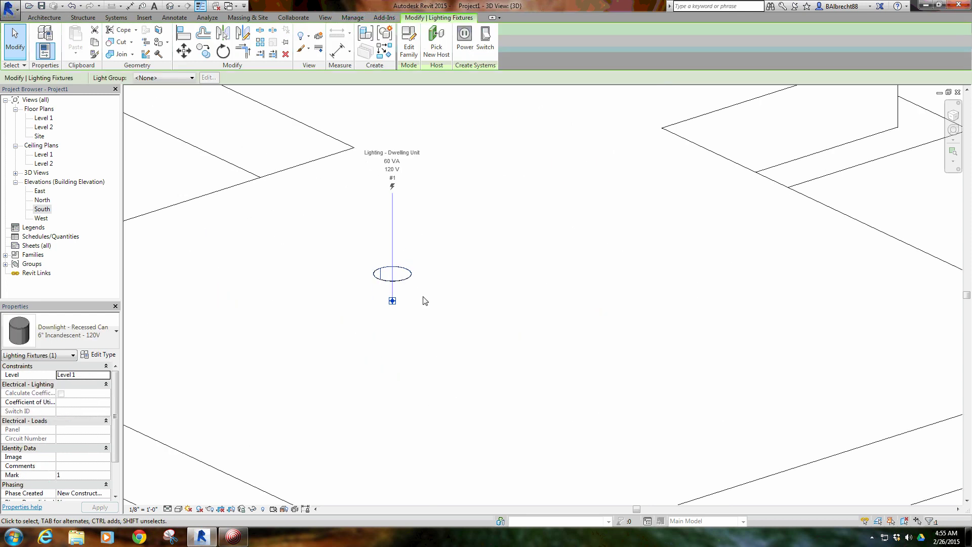
{"action": "key", "text": "Escape"}
{"action": "scroll", "coordinate": [501, 263], "scroll_direction": "down", "scroll_amount": 3}
{"action": "middle_click_drag", "start_coordinate": [503, 260], "coordinate": [546, 307]}
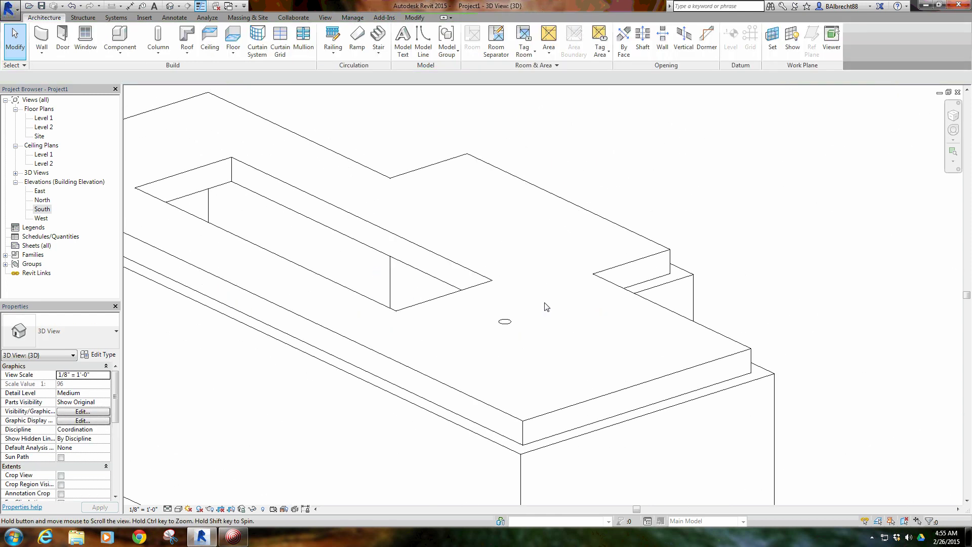
{"action": "scroll", "coordinate": [525, 264], "scroll_direction": "down", "scroll_amount": 4}
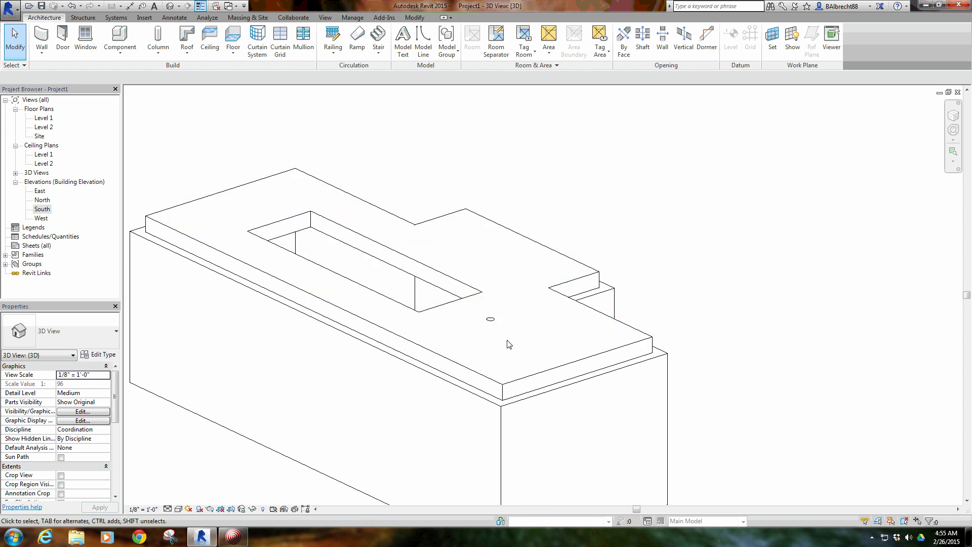
{"action": "scroll", "coordinate": [504, 317], "scroll_direction": "up", "scroll_amount": 3}
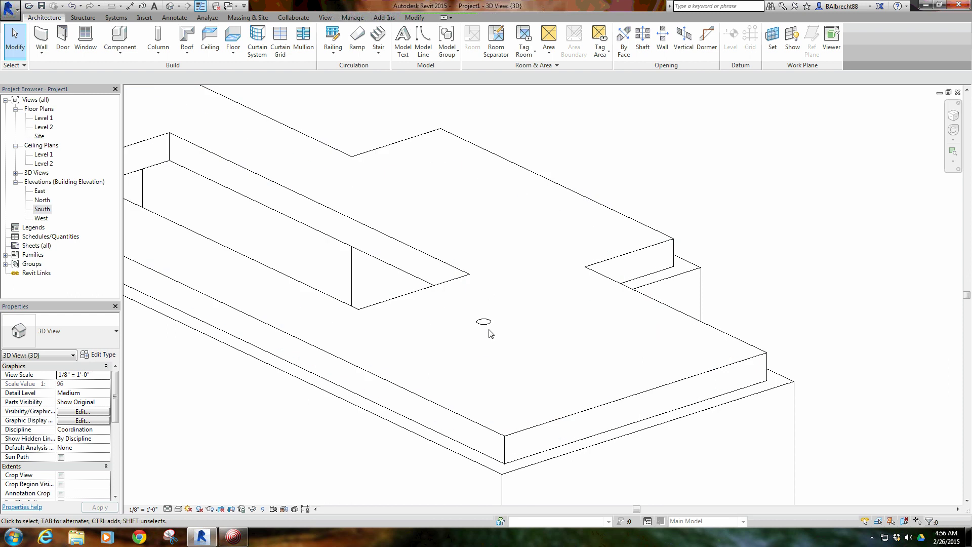
{"action": "middle_click_drag", "start_coordinate": [485, 322], "coordinate": [526, 320]}
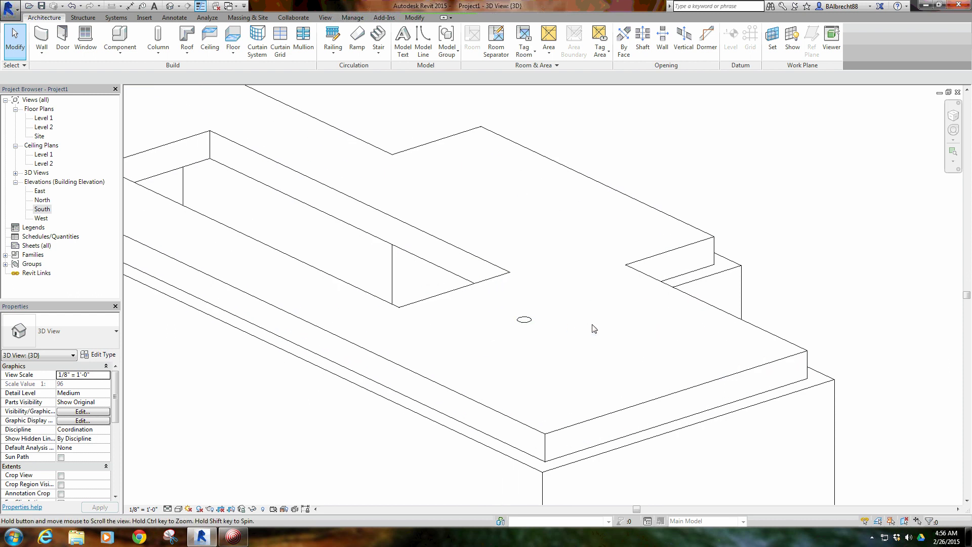
{"action": "middle_click_drag", "start_coordinate": [590, 330], "coordinate": [562, 302]}
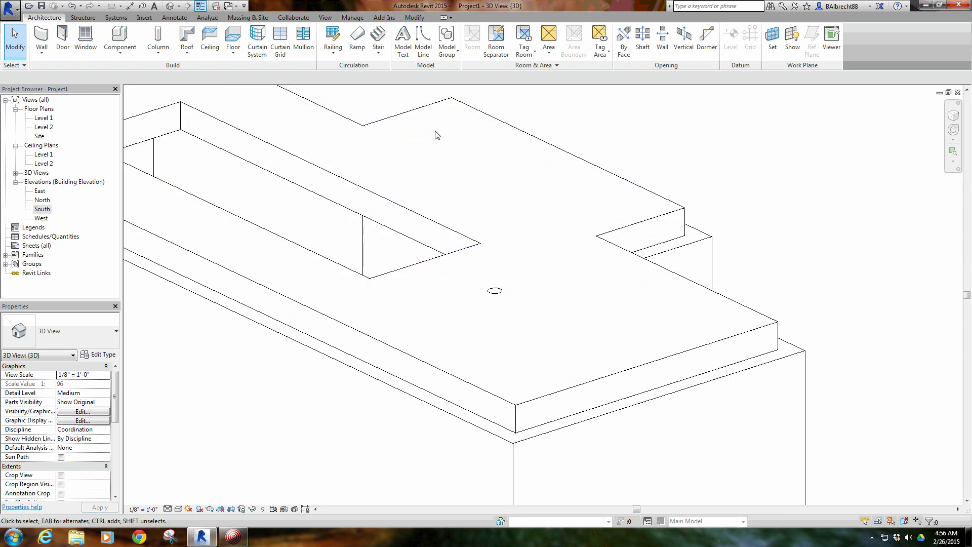
{"action": "middle_click_drag", "start_coordinate": [460, 193], "coordinate": [477, 191]}
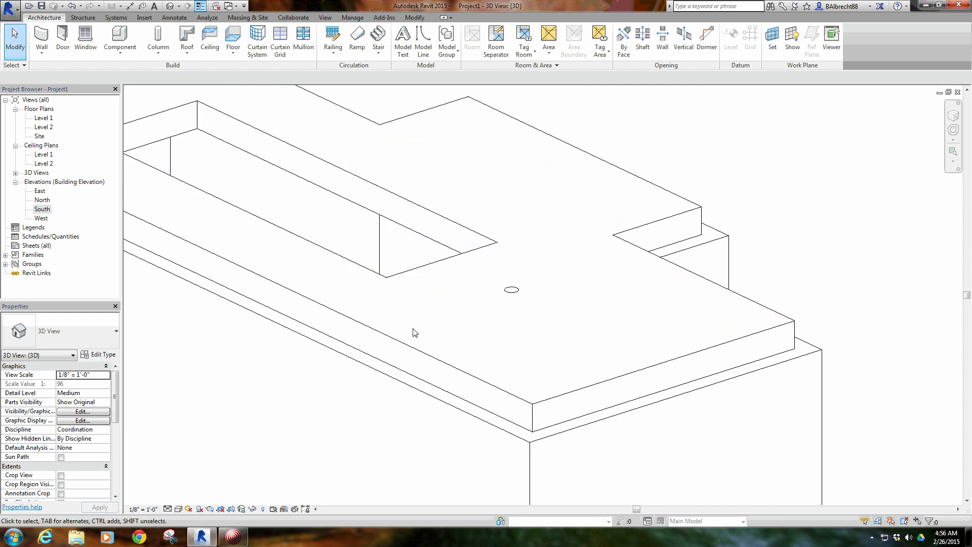
{"action": "scroll", "coordinate": [418, 368], "scroll_direction": "down", "scroll_amount": 1}
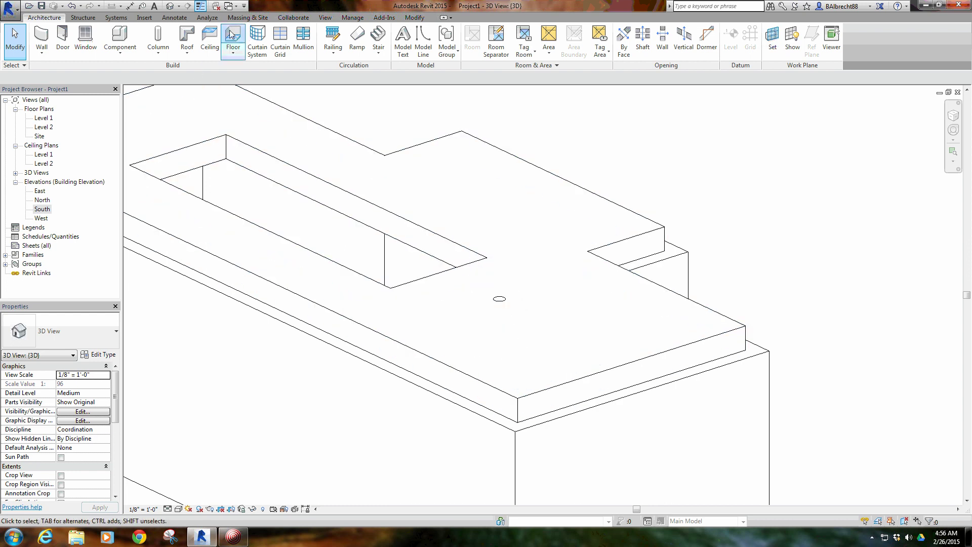
{"action": "left_click", "coordinate": [499, 302]}
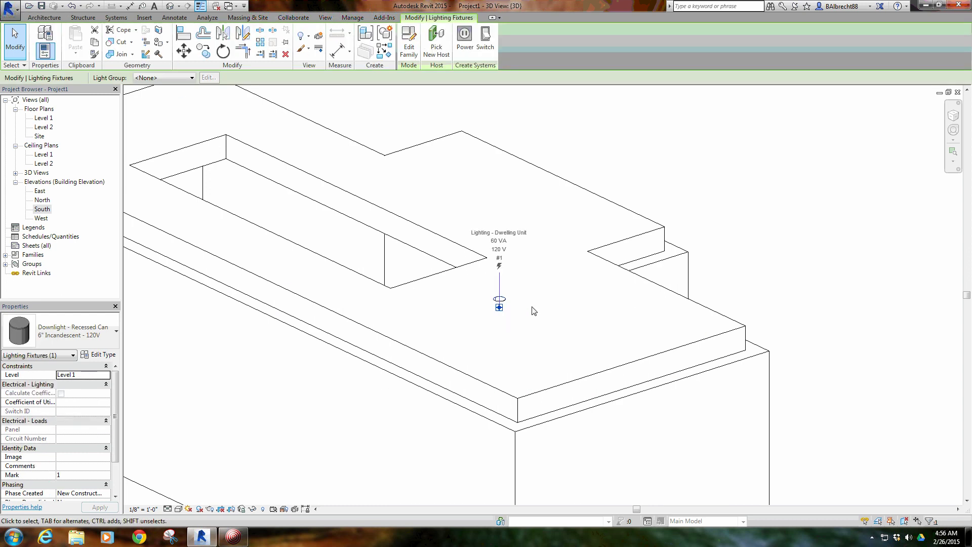
{"action": "key", "text": "Escape"}
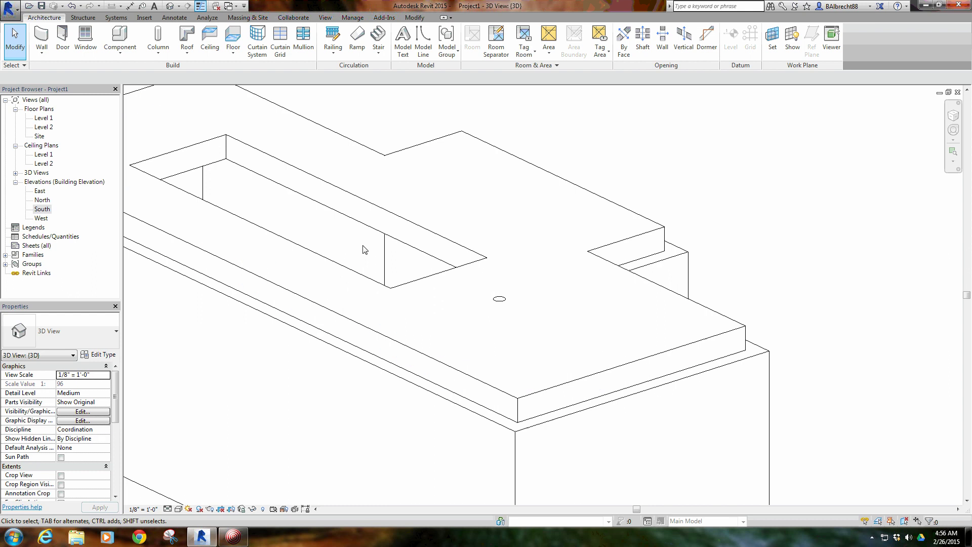
{"action": "left_click", "coordinate": [501, 302]}
{"action": "scroll", "coordinate": [501, 299], "scroll_direction": "up", "scroll_amount": 3}
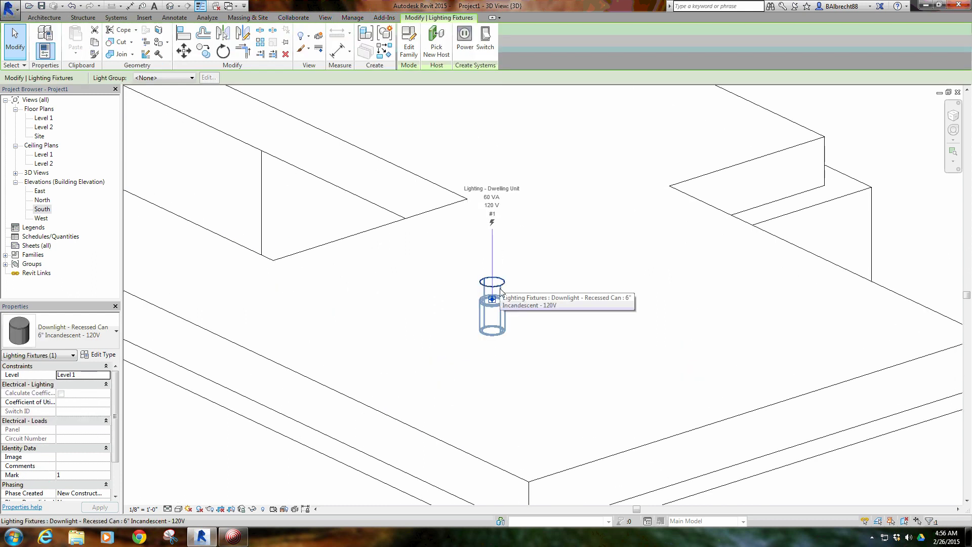
{"action": "scroll", "coordinate": [501, 291], "scroll_direction": "down", "scroll_amount": 4}
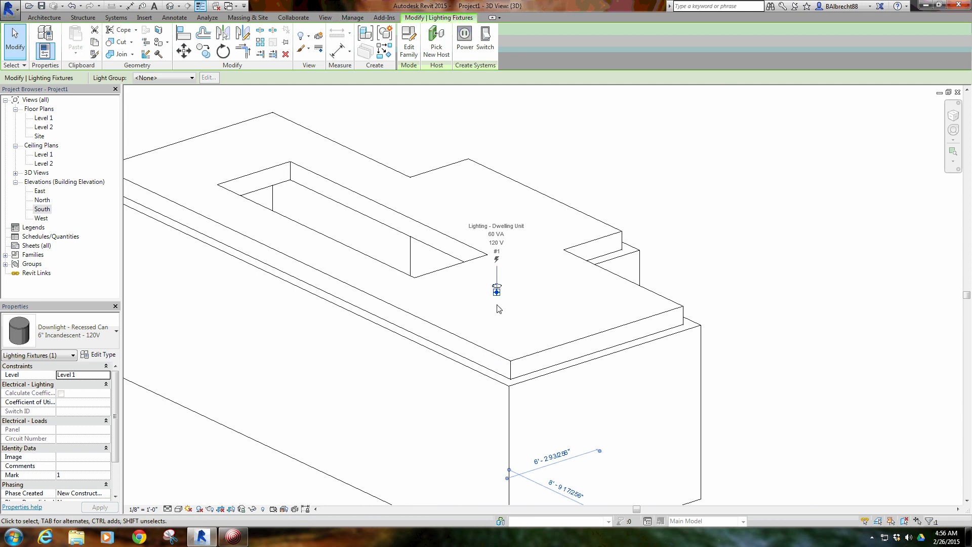
{"action": "left_click", "coordinate": [522, 300]}
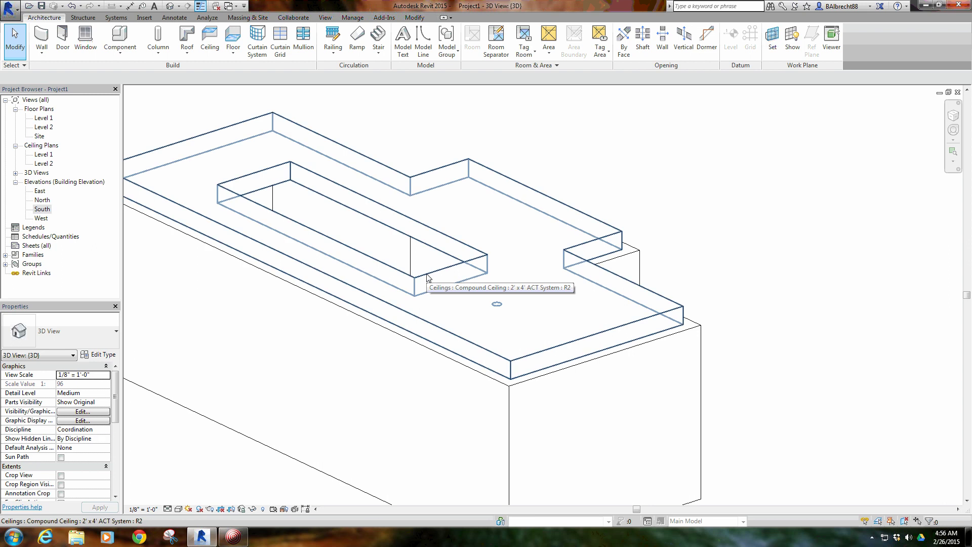
Step: Delete the selected ceiling, then switch to the Level 1 floor plan view
{"action": "left_click", "coordinate": [532, 262]}
{"action": "key", "text": "Delete"}
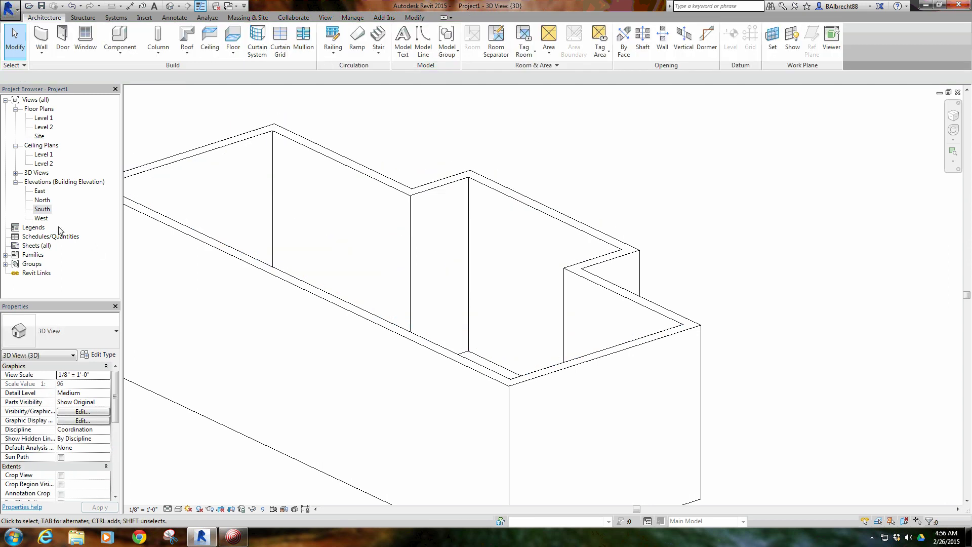
{"action": "double_click", "coordinate": [43, 118]}
{"action": "middle_click_drag", "start_coordinate": [442, 315], "coordinate": [431, 319]}
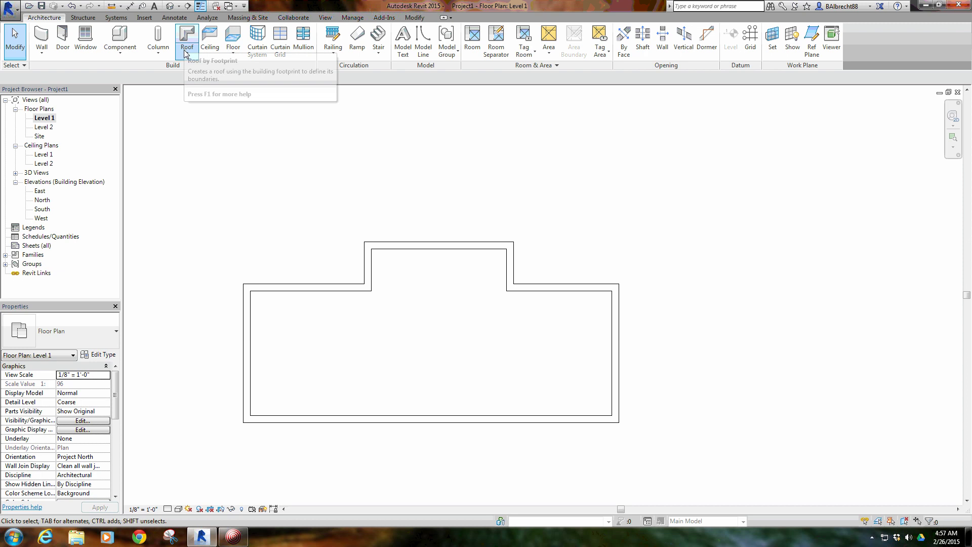
Step: Start a Roof by Footprint from the Architecture tab's Roof dropdown
{"action": "left_click", "coordinate": [187, 52]}
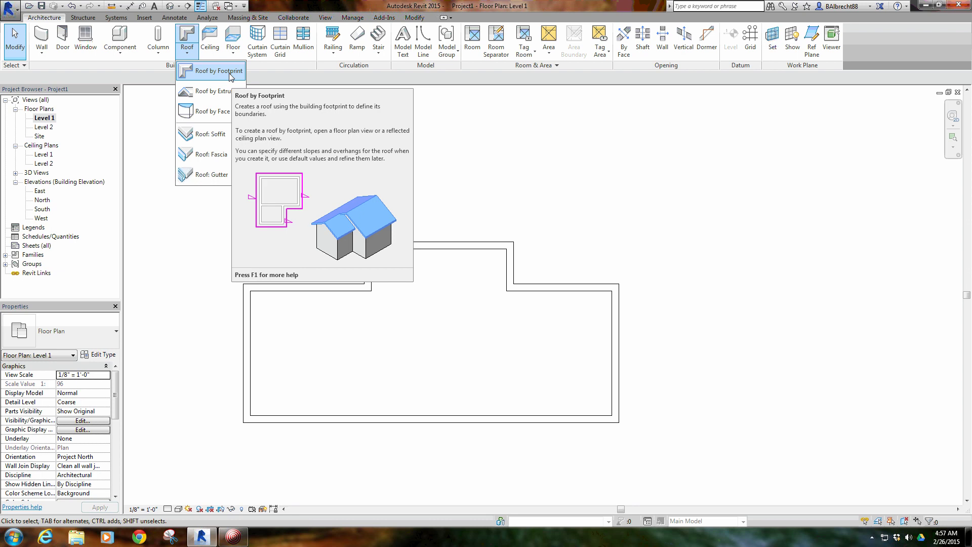
{"action": "left_click", "coordinate": [230, 76]}
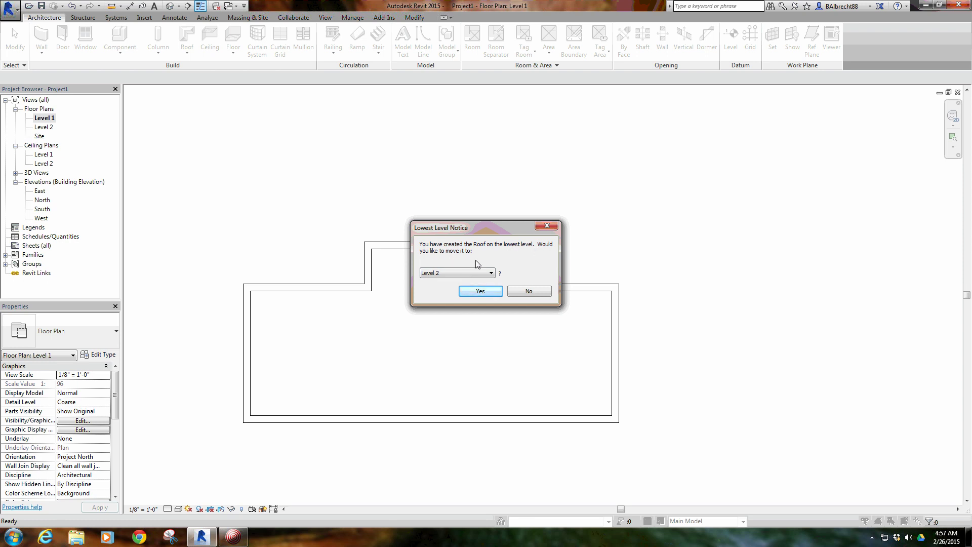
Step: Place the roof on Level 2 and set its overhang to 2'
{"action": "left_click", "coordinate": [480, 292]}
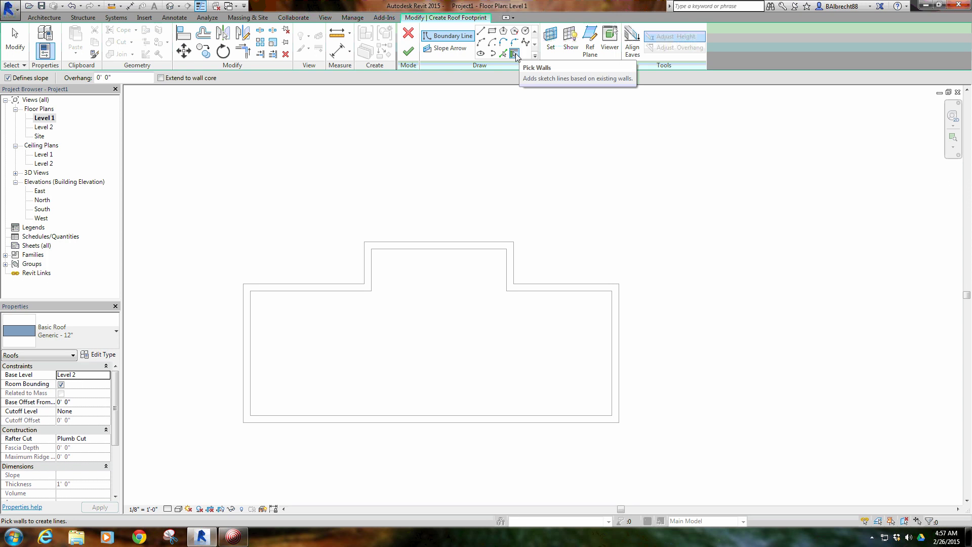
{"action": "left_click_drag", "start_coordinate": [121, 81], "coordinate": [90, 78]}
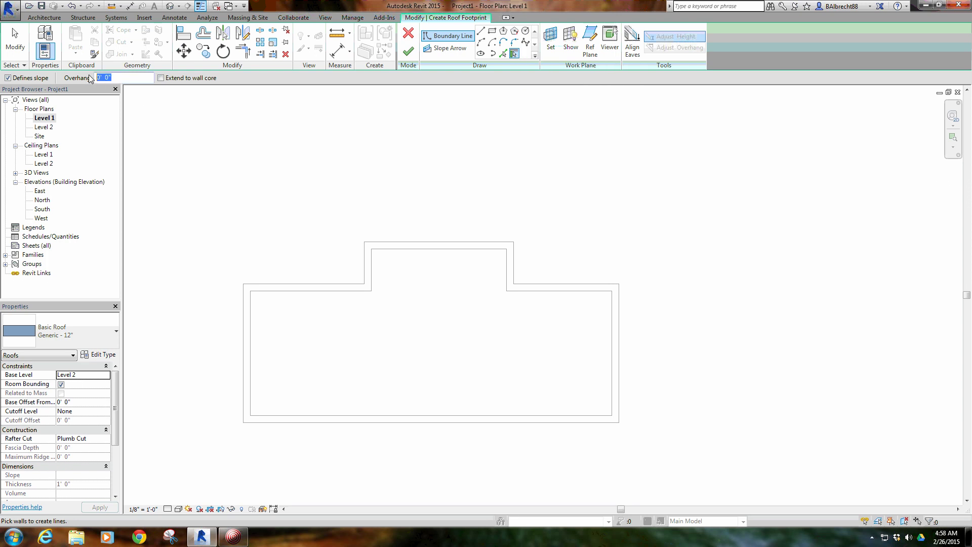
{"action": "type", "text": "2'"}
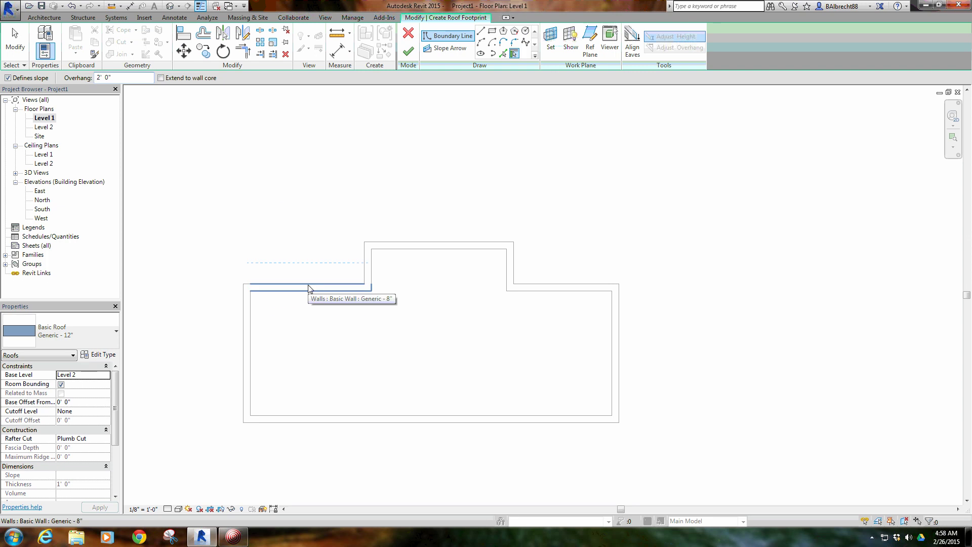
Step: Pick every building wall as a roof edge: upper-left, bump-out, right side, bottom and left
{"action": "left_click", "coordinate": [310, 289]}
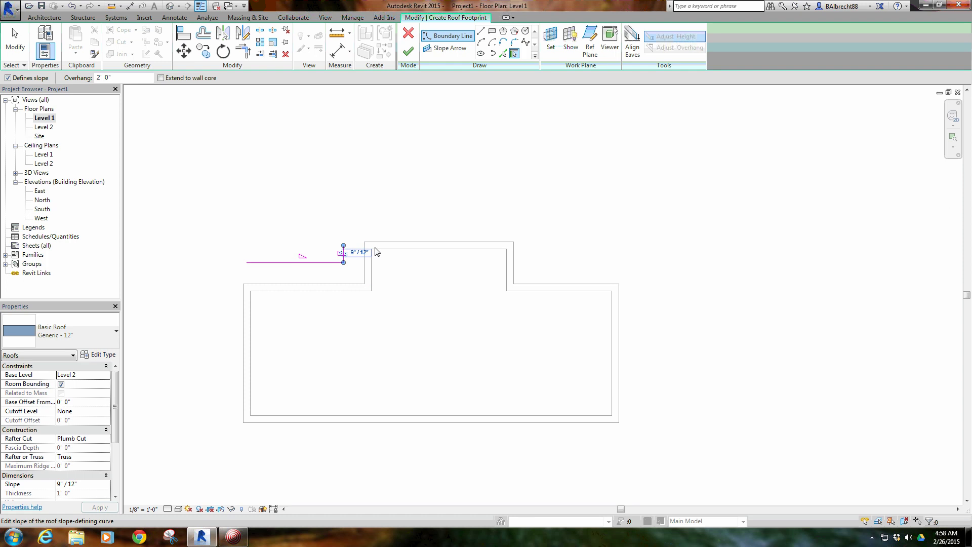
{"action": "left_click", "coordinate": [405, 248]}
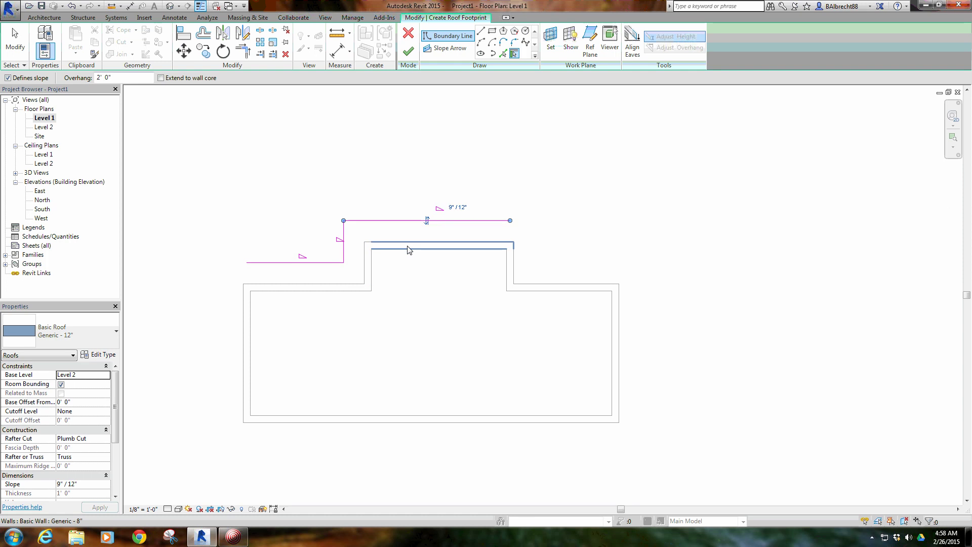
{"action": "left_click", "coordinate": [511, 268]}
{"action": "left_click", "coordinate": [583, 287]}
{"action": "left_click", "coordinate": [617, 321]}
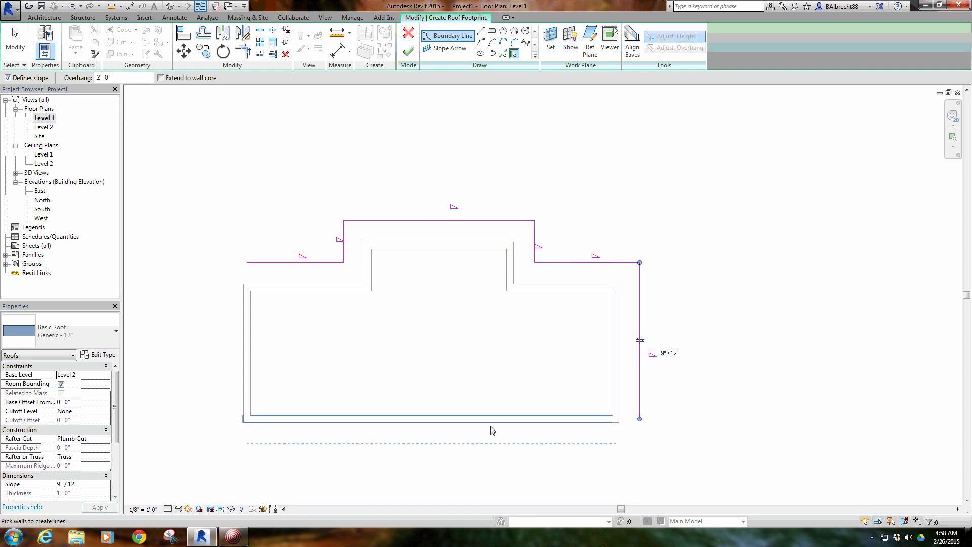
{"action": "left_click", "coordinate": [490, 430]}
{"action": "left_click", "coordinate": [247, 349]}
Step: Stop wall picking and finish the footprint to create the 9" / 12" roof
{"action": "right_click", "coordinate": [395, 337]}
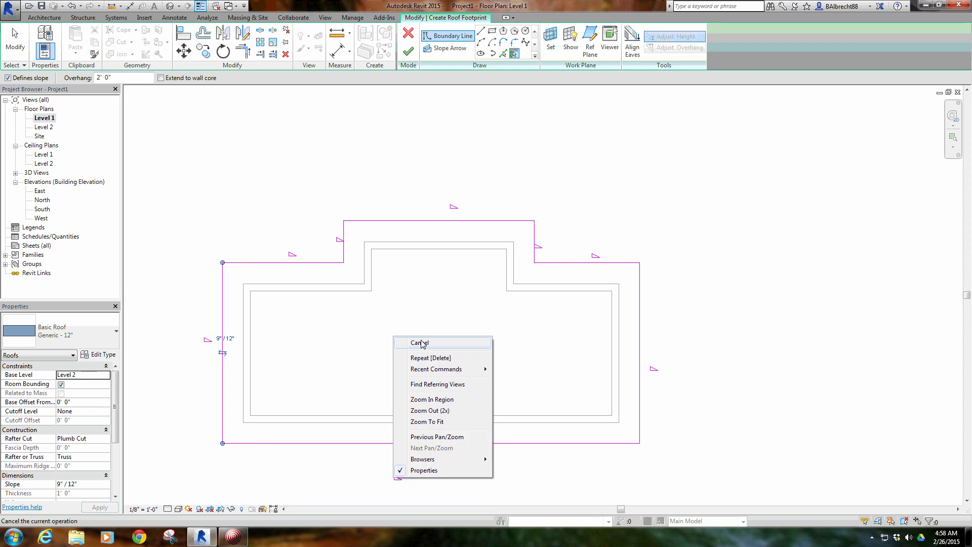
{"action": "left_click", "coordinate": [421, 344]}
{"action": "right_click", "coordinate": [403, 330]}
{"action": "left_click", "coordinate": [420, 342]}
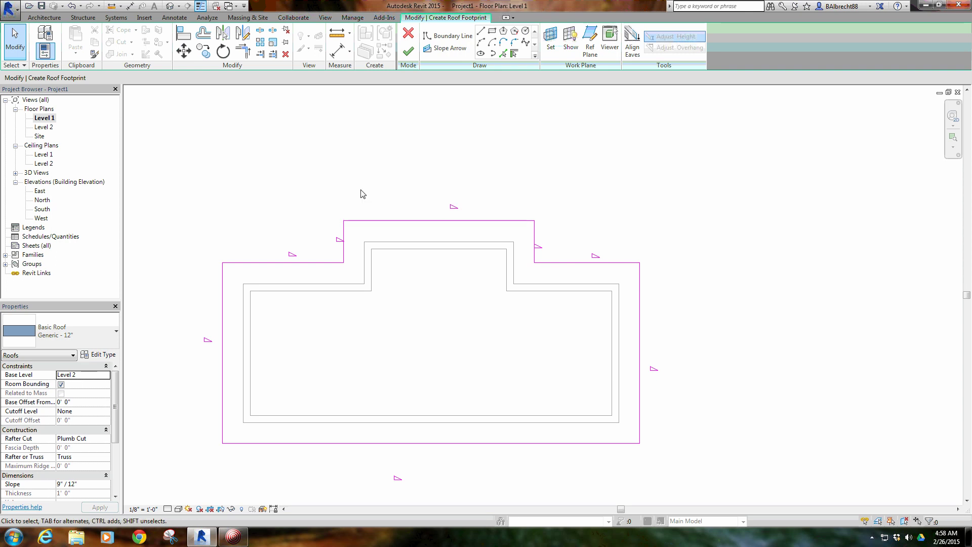
{"action": "middle_click_drag", "start_coordinate": [358, 202], "coordinate": [334, 201]}
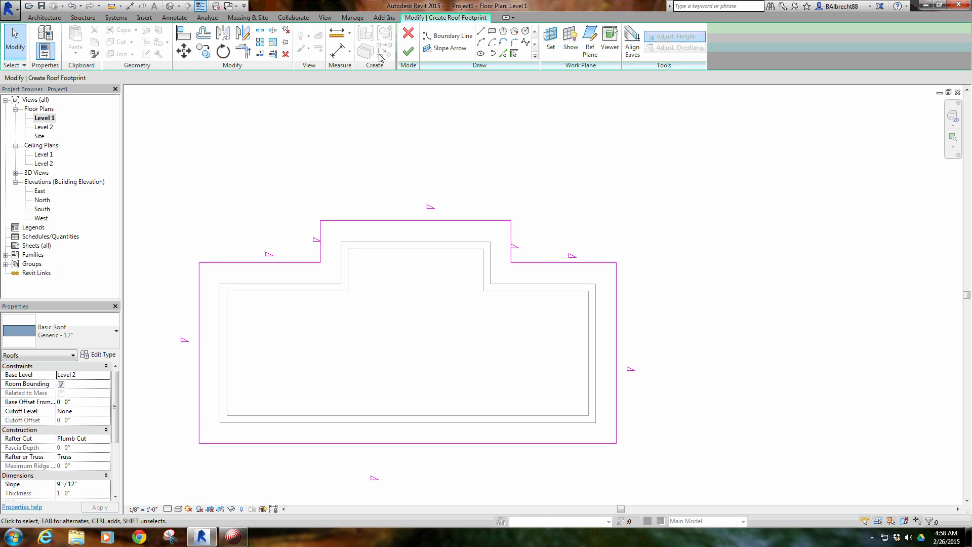
{"action": "left_click", "coordinate": [408, 51]}
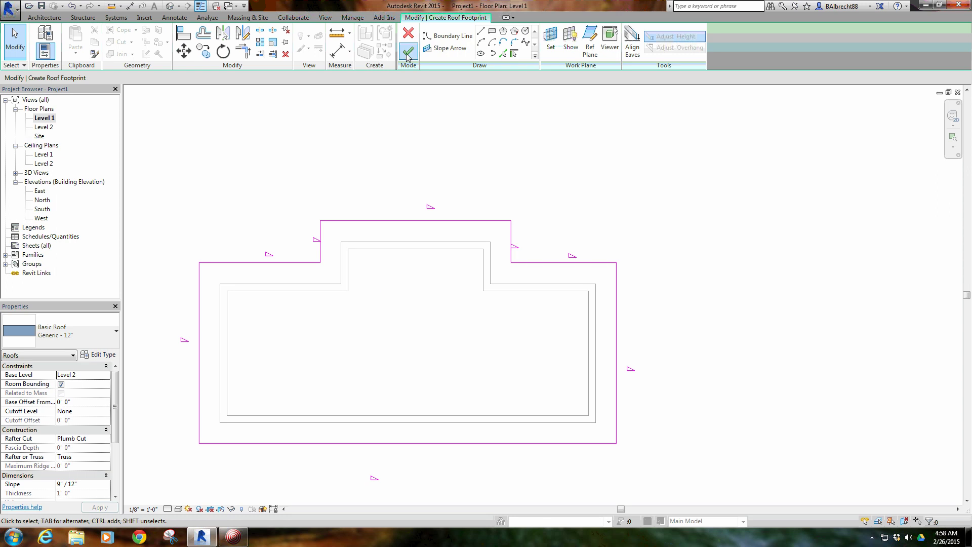
Step: Open the Default 3D View with the Shaded visual style
{"action": "left_click", "coordinate": [170, 8]}
{"action": "scroll", "coordinate": [488, 230], "scroll_direction": "down", "scroll_amount": 4}
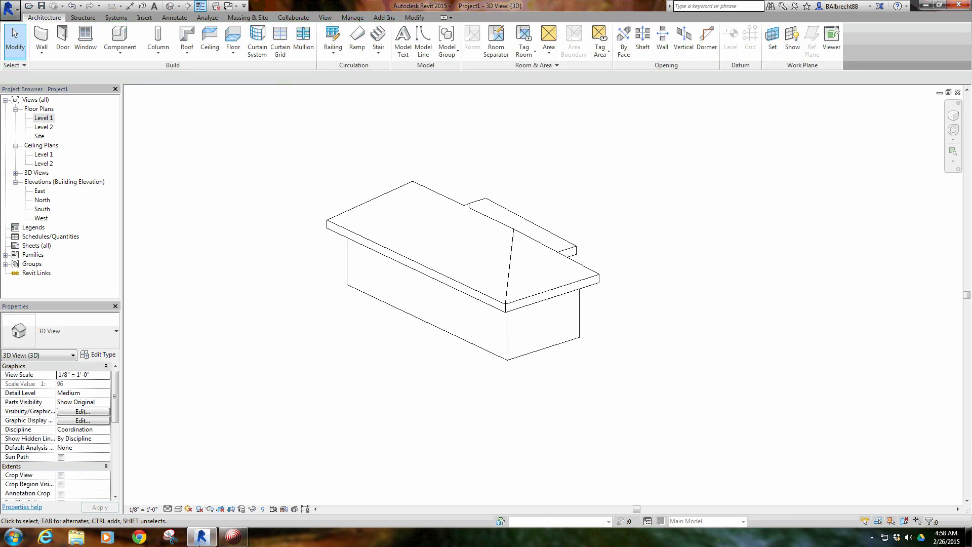
{"action": "left_click", "coordinate": [178, 508]}
{"action": "left_click", "coordinate": [198, 486]}
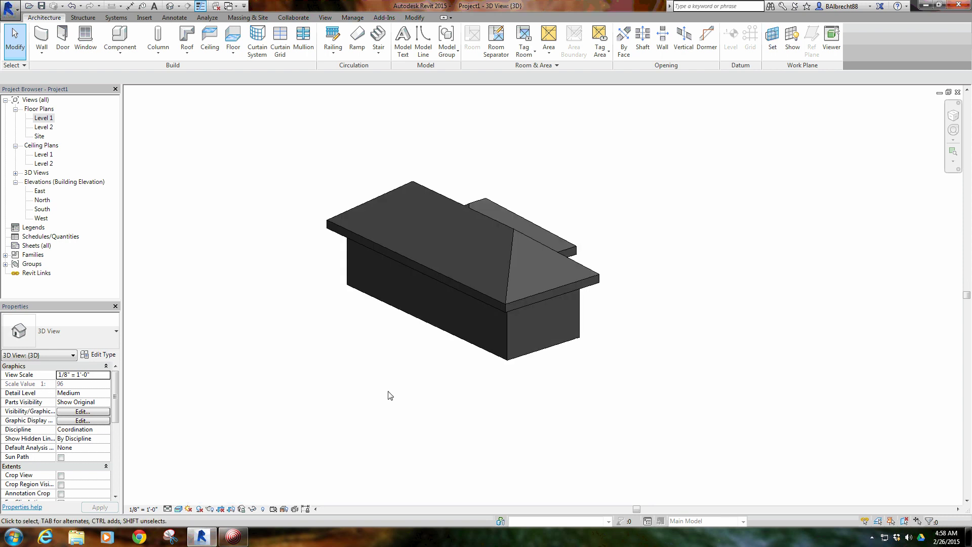
Step: Orbit around the house to inspect the hip roof from several sides
{"action": "mouse_move", "coordinate": [359, 394]}
{"action": "middle_mouse_down", "text": "shift"}
{"action": "mouse_move", "coordinate": [408, 342]}
{"action": "mouse_move", "coordinate": [661, 332]}
{"action": "mouse_move", "coordinate": [661, 316]}
{"action": "mouse_move", "coordinate": [646, 329]}
{"action": "middle_mouse_up", "text": "shift"}
{"action": "mouse_move", "coordinate": [457, 389]}
{"action": "middle_mouse_down", "text": "shift"}
{"action": "mouse_move", "coordinate": [447, 364]}
{"action": "mouse_move", "coordinate": [618, 364]}
{"action": "mouse_move", "coordinate": [577, 369]}
{"action": "mouse_move", "coordinate": [541, 399]}
{"action": "mouse_move", "coordinate": [497, 388]}
{"action": "mouse_move", "coordinate": [503, 373]}
{"action": "mouse_move", "coordinate": [436, 154]}
{"action": "middle_mouse_up", "text": "shift"}
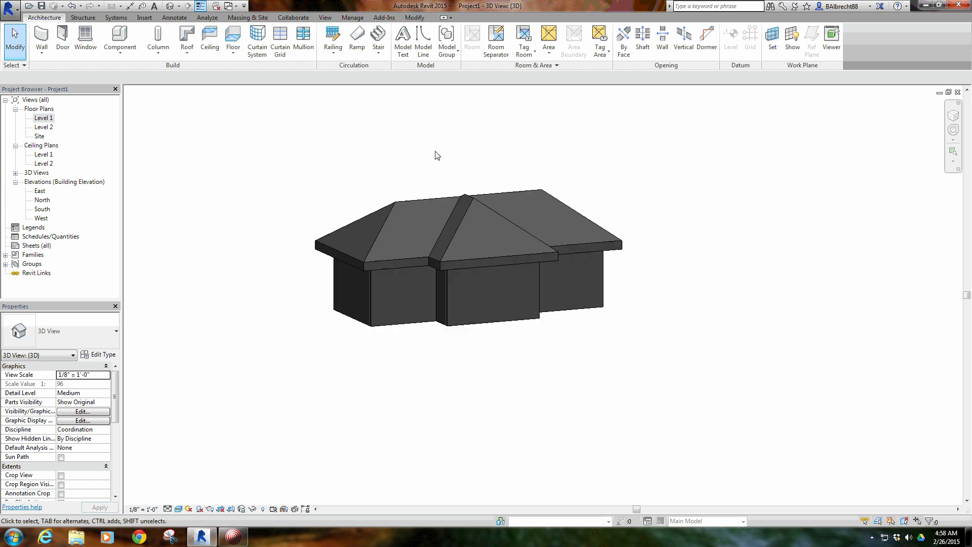
{"action": "middle_click_drag", "start_coordinate": [498, 246], "coordinate": [408, 381], "text": "shift"}
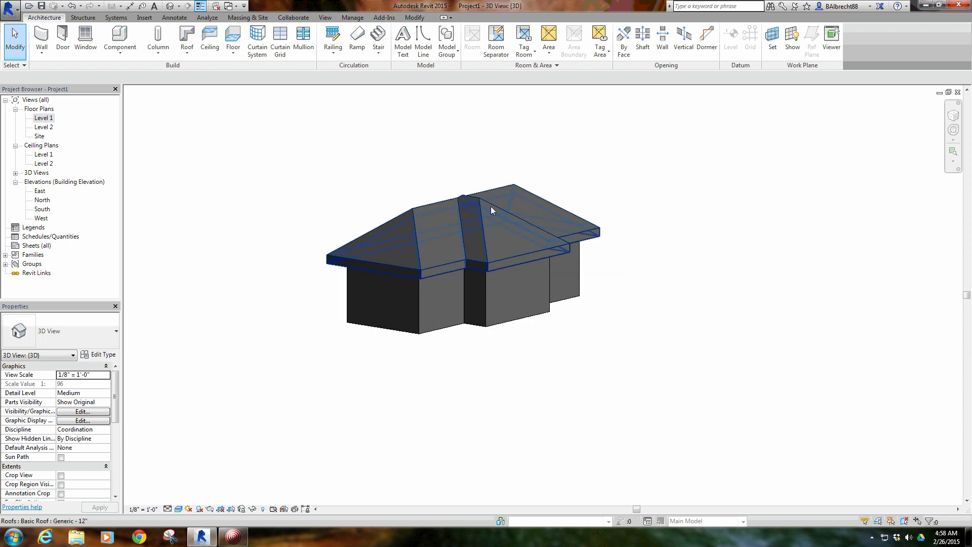
{"action": "scroll", "coordinate": [482, 191], "scroll_direction": "up", "scroll_amount": 6}
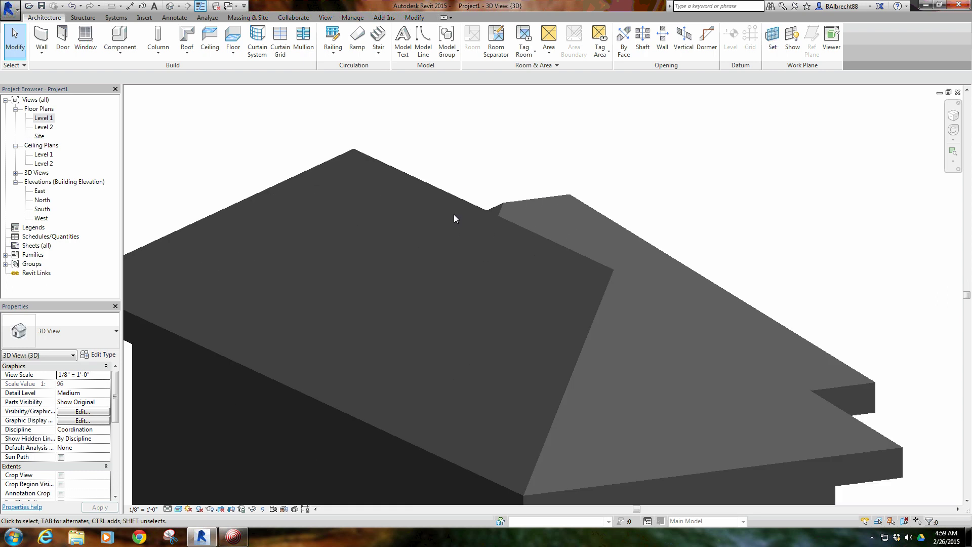
{"action": "scroll", "coordinate": [552, 206], "scroll_direction": "down", "scroll_amount": 6}
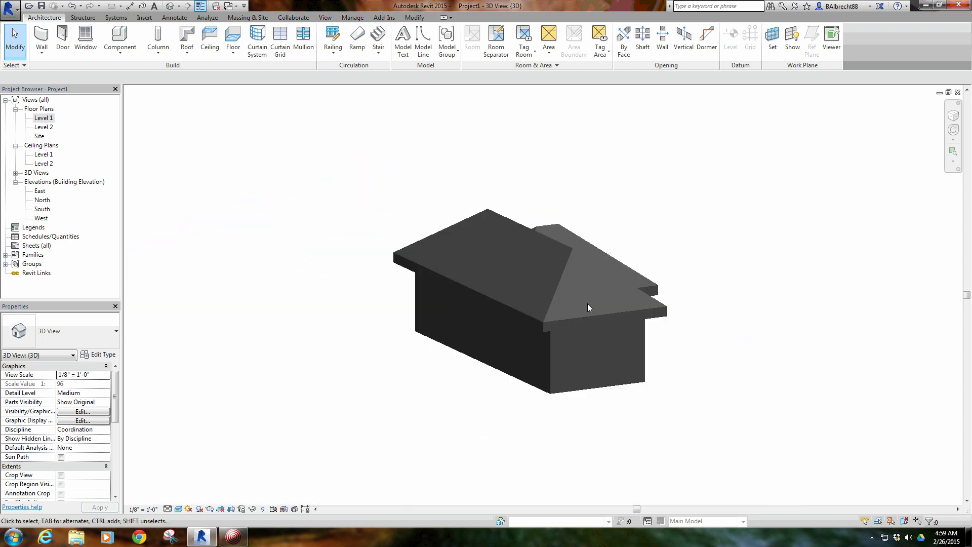
{"action": "middle_click_drag", "start_coordinate": [587, 303], "coordinate": [399, 345], "text": "shift"}
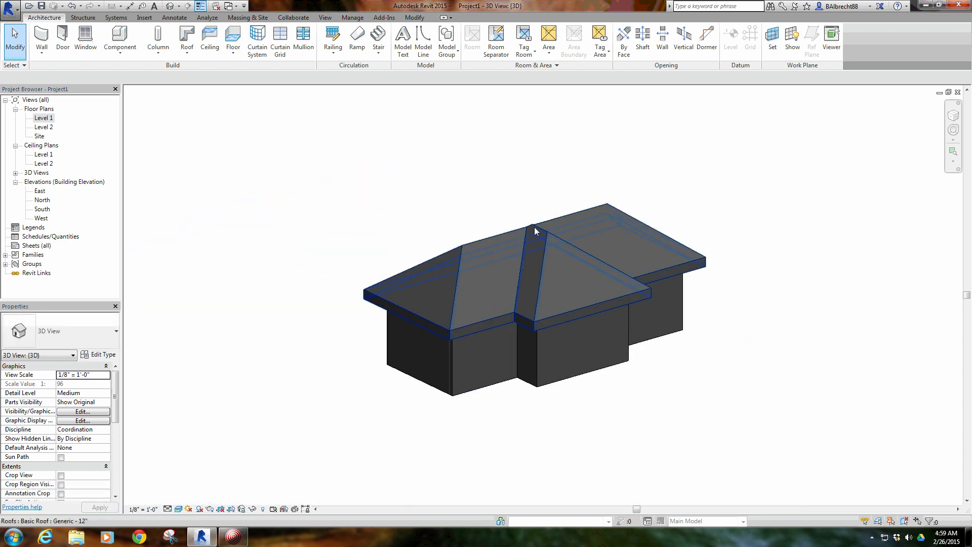
Step: Lower the entry roof's ridge by dragging the roof's shape handle
{"action": "left_click", "coordinate": [550, 232]}
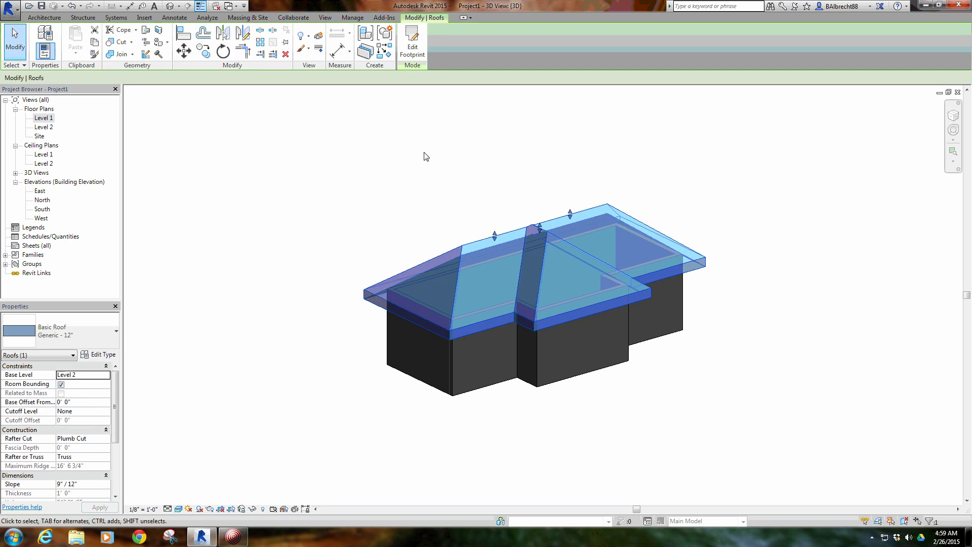
{"action": "middle_click_drag", "start_coordinate": [423, 157], "coordinate": [461, 170], "text": "shift"}
{"action": "scroll", "coordinate": [514, 231], "scroll_direction": "up", "scroll_amount": 3}
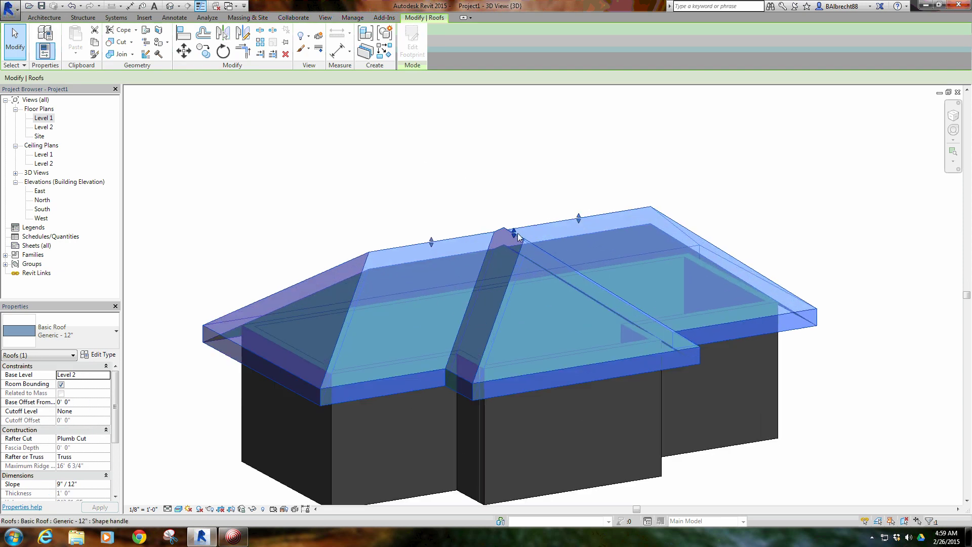
{"action": "mouse_move", "coordinate": [513, 236]}
{"action": "left_mouse_down"}
{"action": "mouse_move", "coordinate": [521, 262]}
{"action": "mouse_move", "coordinate": [511, 229]}
{"action": "mouse_move", "coordinate": [510, 248]}
{"action": "left_mouse_up"}
{"action": "left_click", "coordinate": [518, 175]}
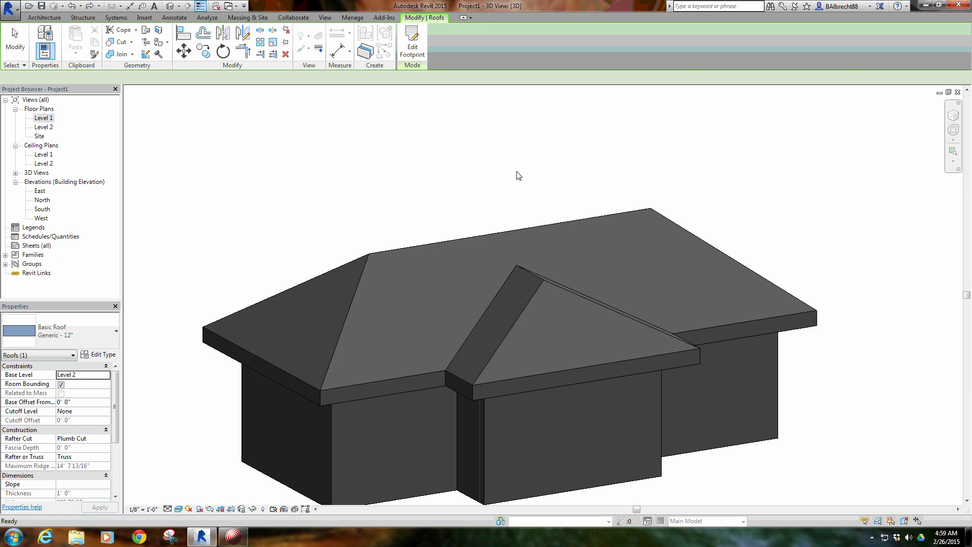
Step: Change the roof's Slope property to 4" / 12"
{"action": "left_click", "coordinate": [521, 244]}
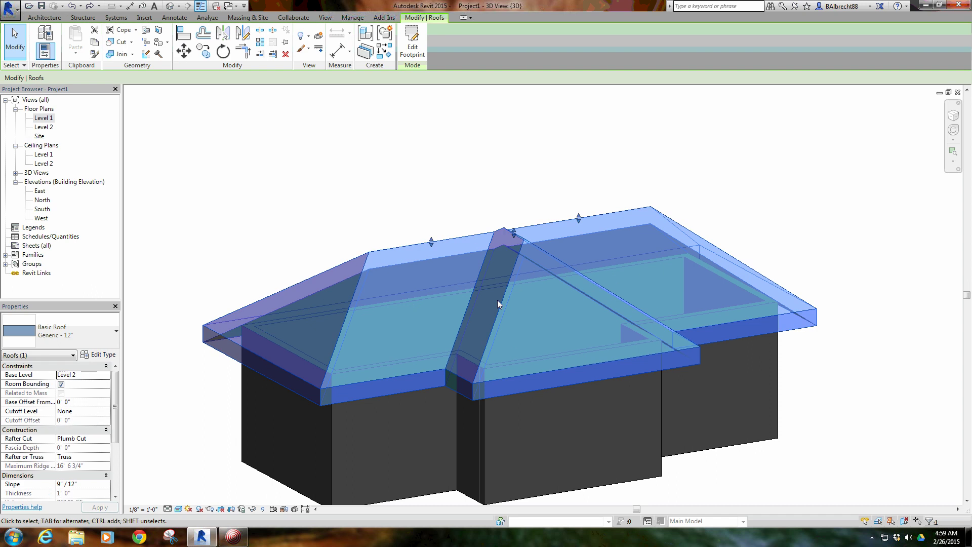
{"action": "left_click", "coordinate": [61, 488]}
{"action": "left_click", "coordinate": [60, 487]}
{"action": "left_click_drag", "start_coordinate": [62, 488], "coordinate": [58, 488]}
{"action": "key", "text": "Return"}
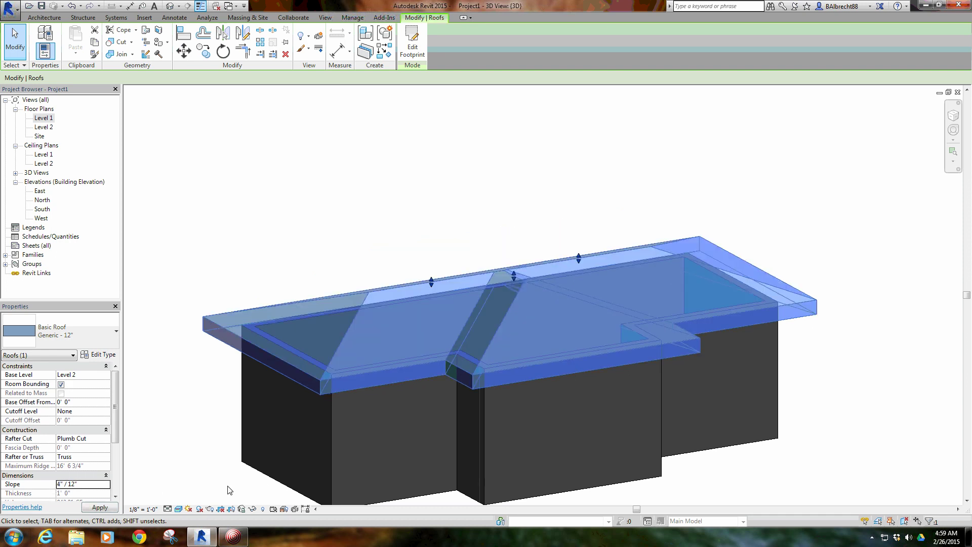
{"action": "left_click", "coordinate": [266, 178]}
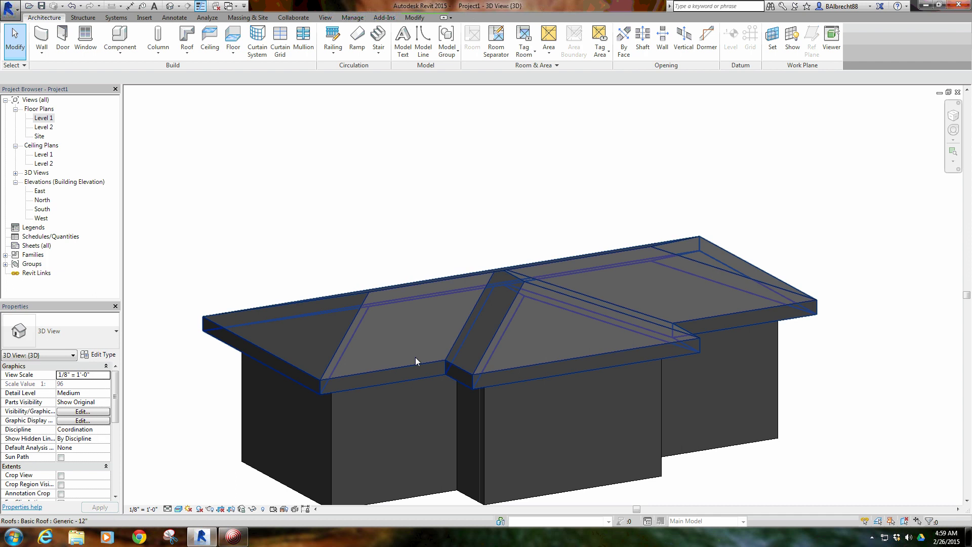
Step: Orbit around the building, select the hip roof, and pan it into view
{"action": "middle_click_drag", "start_coordinate": [349, 345], "coordinate": [512, 343], "text": "shift"}
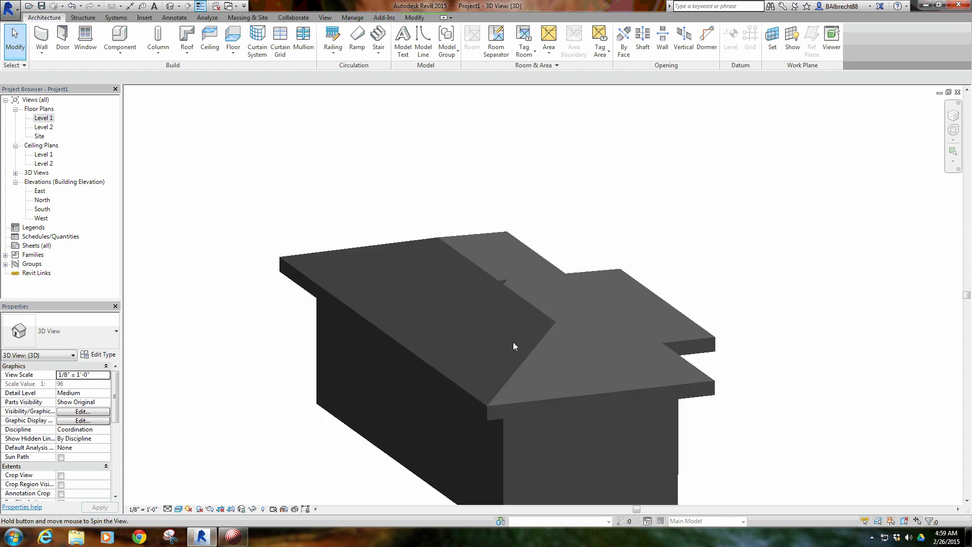
{"action": "scroll", "coordinate": [509, 271], "scroll_direction": "up", "scroll_amount": 5}
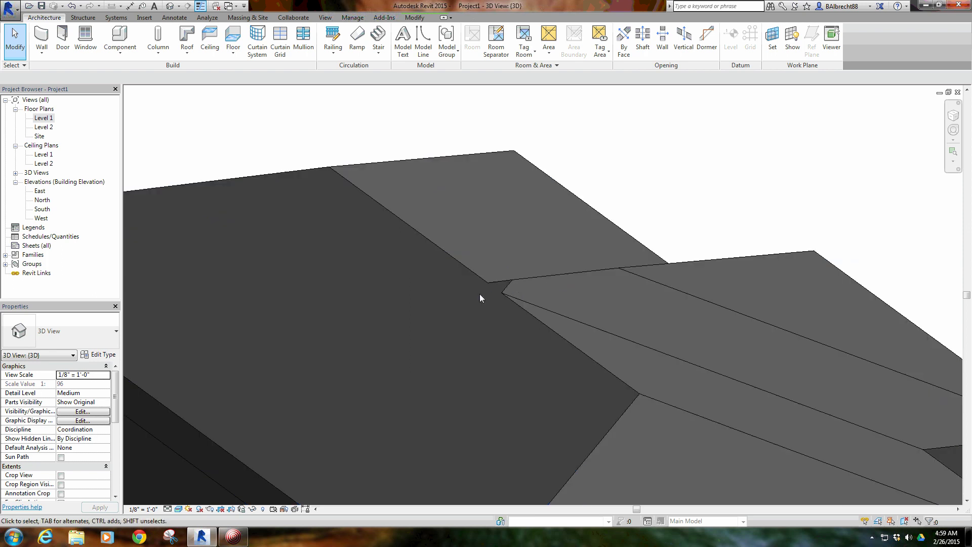
{"action": "scroll", "coordinate": [479, 293], "scroll_direction": "down", "scroll_amount": 8}
{"action": "middle_click_drag", "start_coordinate": [596, 357], "coordinate": [466, 355], "text": "shift"}
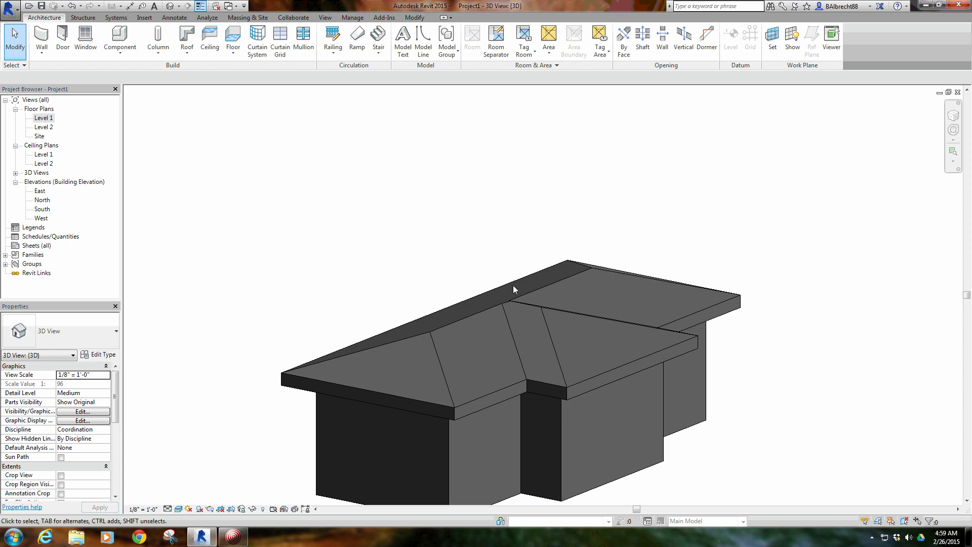
{"action": "scroll", "coordinate": [511, 289], "scroll_direction": "up", "scroll_amount": 5}
{"action": "scroll", "coordinate": [526, 366], "scroll_direction": "down", "scroll_amount": 4}
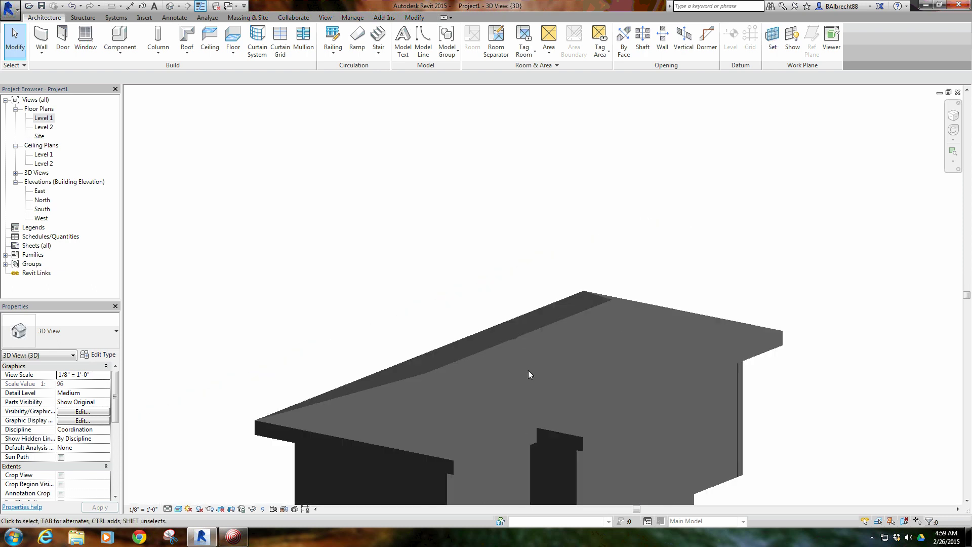
{"action": "scroll", "coordinate": [506, 354], "scroll_direction": "up", "scroll_amount": 1}
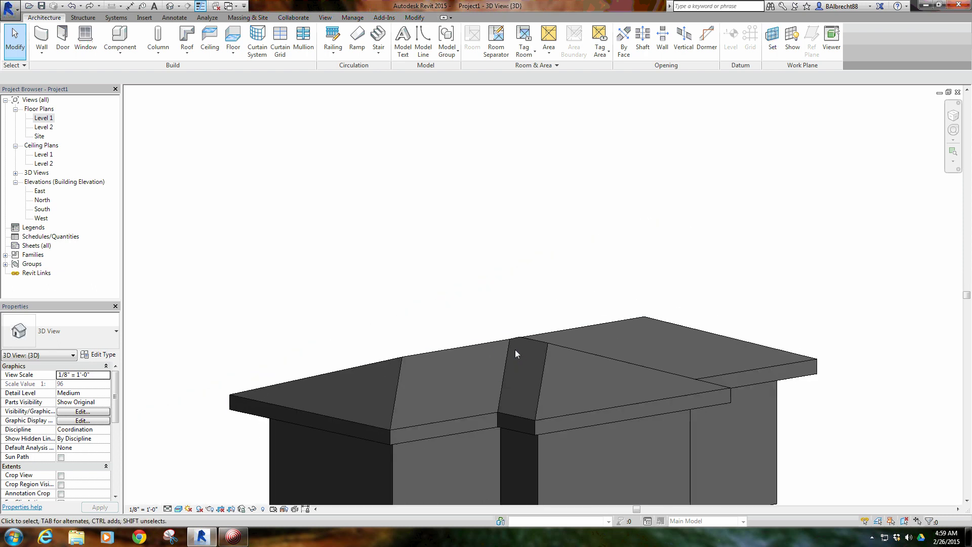
{"action": "middle_click_drag", "start_coordinate": [539, 340], "coordinate": [549, 310], "text": "shift"}
{"action": "left_click", "coordinate": [549, 310]}
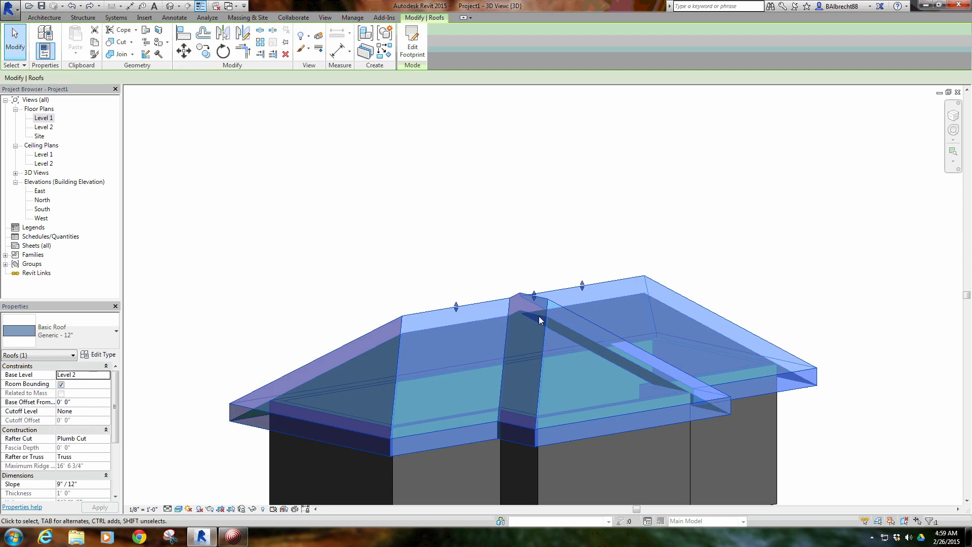
{"action": "middle_click_drag", "start_coordinate": [447, 219], "coordinate": [439, 258], "text": "shift"}
{"action": "middle_click_drag", "start_coordinate": [407, 204], "coordinate": [392, 182]}
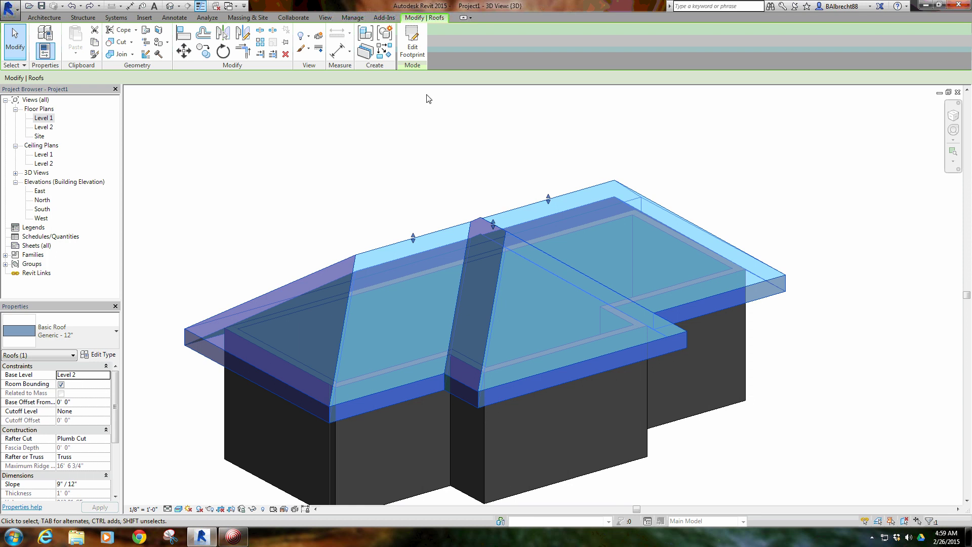
Step: Edit the roof footprint and set the right short bump-out line's slope to 4"/12" in Level 1
{"action": "left_click", "coordinate": [412, 40]}
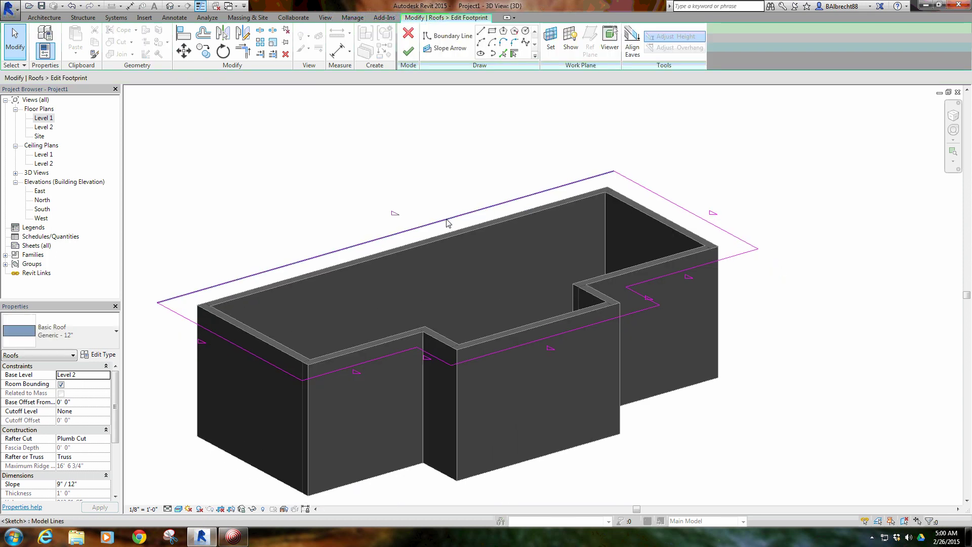
{"action": "left_click", "coordinate": [432, 356]}
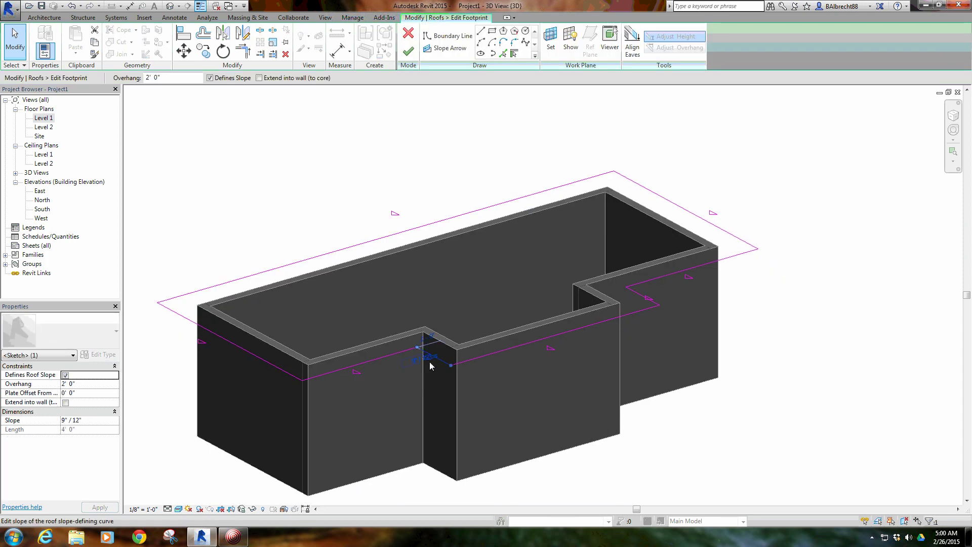
{"action": "double_click", "coordinate": [46, 119]}
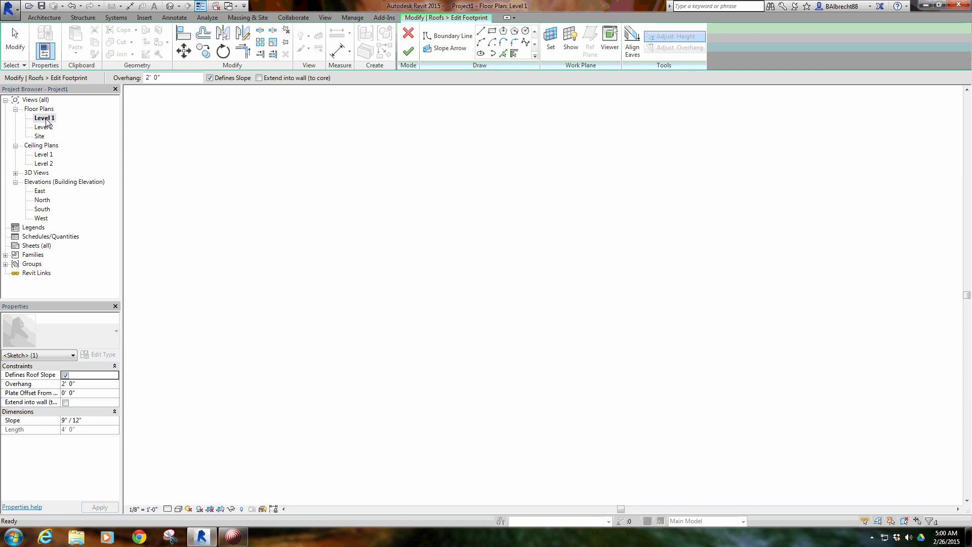
{"action": "scroll", "coordinate": [532, 253], "scroll_direction": "up", "scroll_amount": 1}
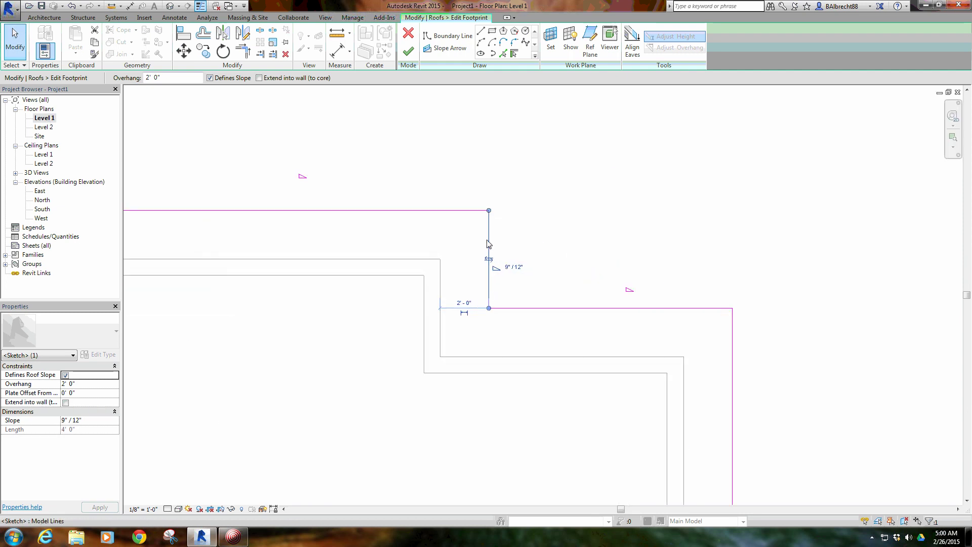
{"action": "left_click", "coordinate": [513, 268]}
{"action": "type", "text": "4"}
{"action": "key", "text": "Return"}
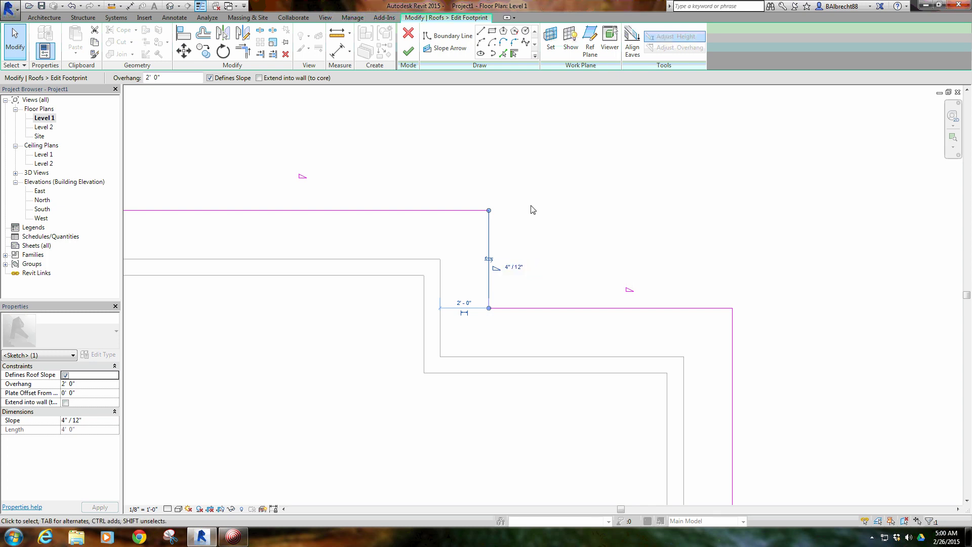
Step: Set the left short bump-out line's slope to 4"/12" and finish the footprint edit
{"action": "scroll", "coordinate": [346, 310], "scroll_direction": "down", "scroll_amount": 2}
{"action": "middle_click_drag", "start_coordinate": [303, 350], "coordinate": [429, 341]}
{"action": "left_click", "coordinate": [342, 273]}
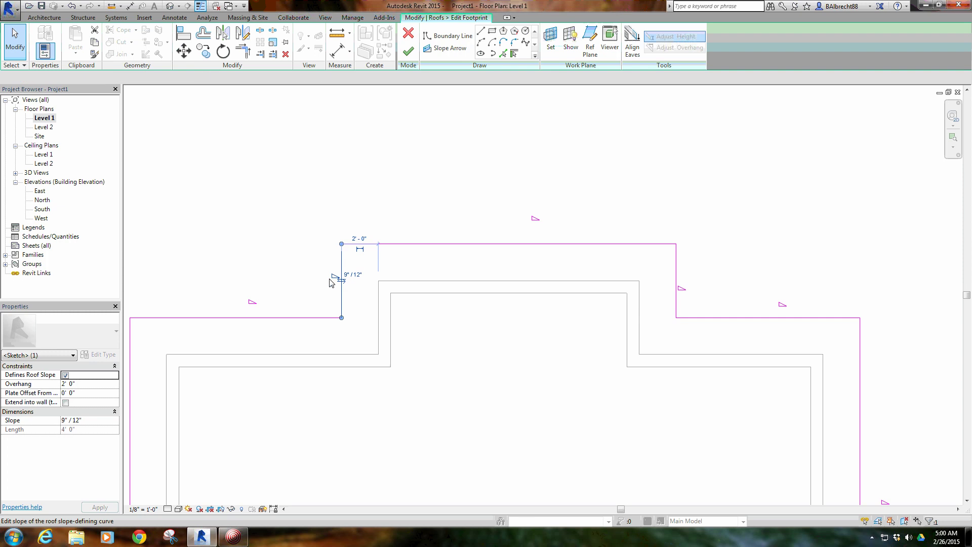
{"action": "left_click", "coordinate": [348, 275]}
{"action": "type", "text": "4"}
{"action": "key", "text": "Return"}
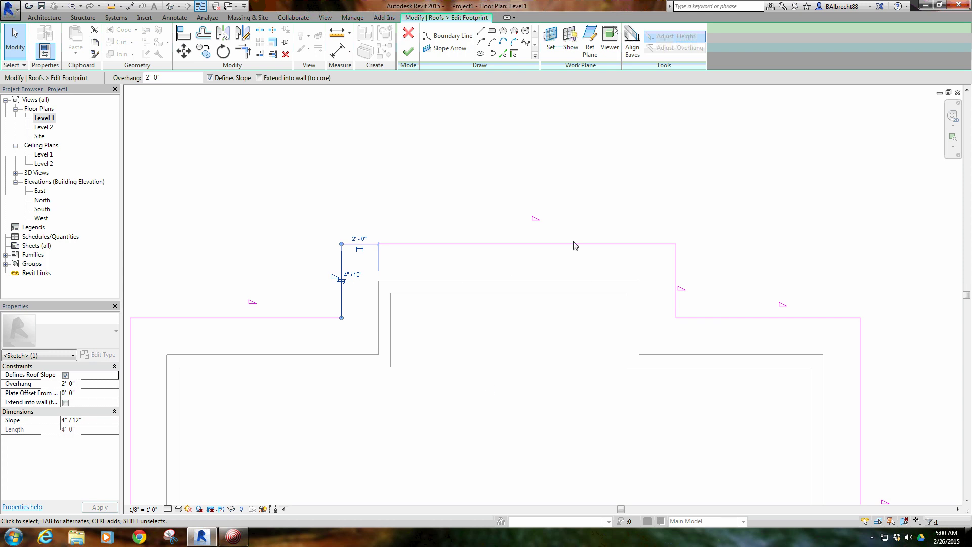
{"action": "left_click", "coordinate": [518, 312]}
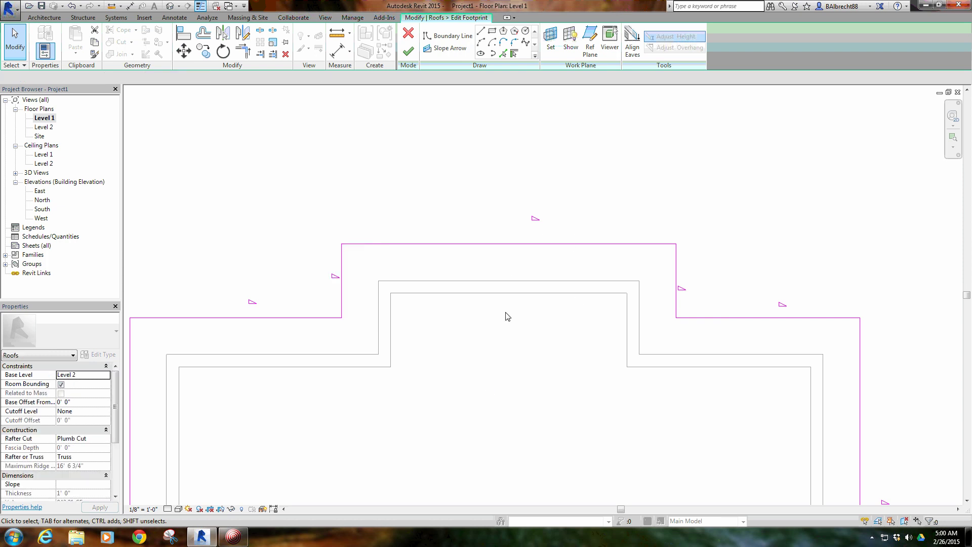
{"action": "left_click", "coordinate": [408, 53]}
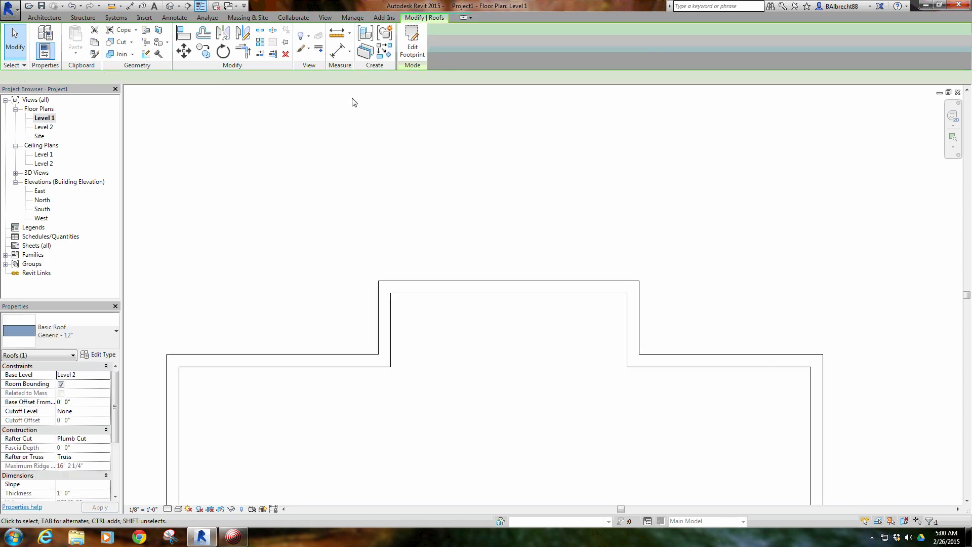
Step: Open the Default 3D View and orbit around to inspect the flatter entry bump-out roof
{"action": "left_click", "coordinate": [171, 6]}
{"action": "middle_click_drag", "start_coordinate": [564, 235], "coordinate": [498, 275], "text": "shift"}
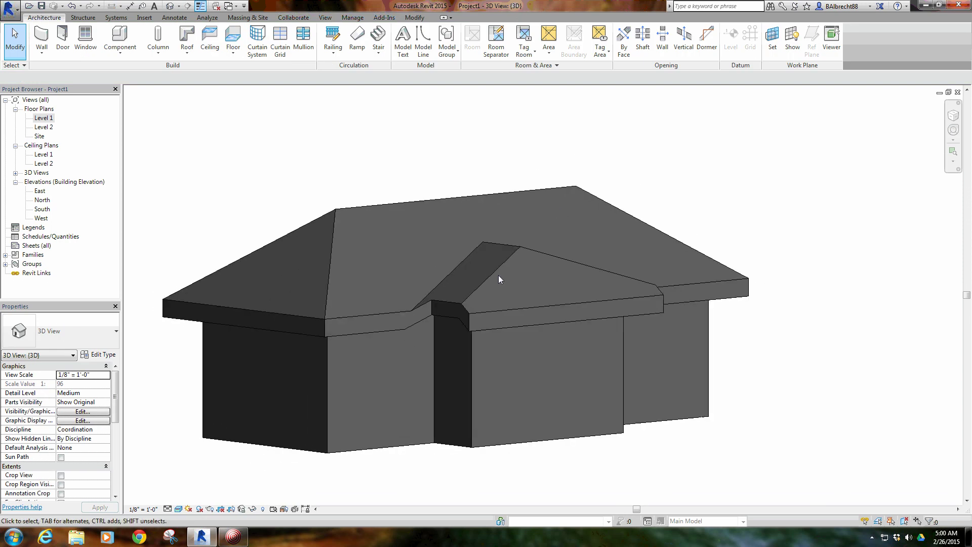
{"action": "middle_click_drag", "start_coordinate": [590, 257], "coordinate": [503, 293], "text": "shift"}
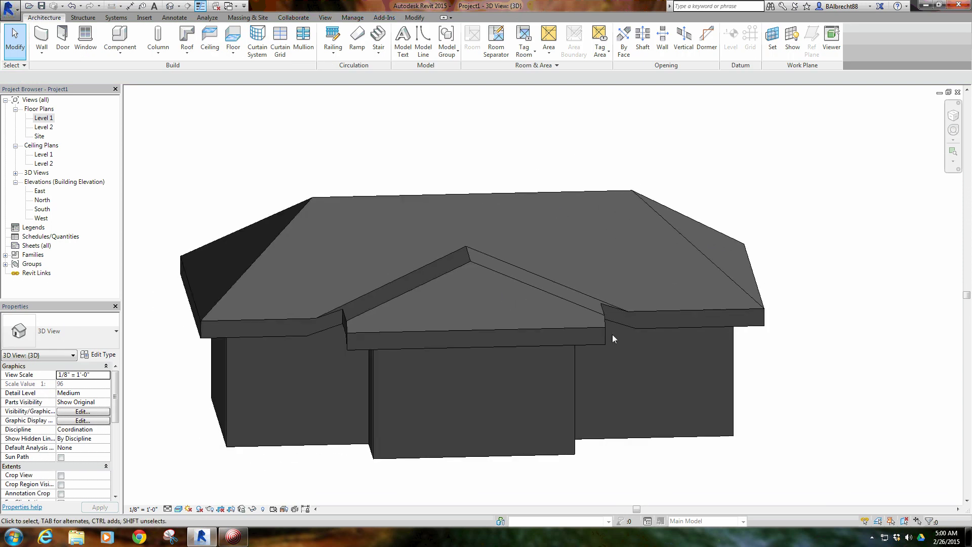
{"action": "middle_click_drag", "start_coordinate": [552, 268], "coordinate": [542, 232], "text": "shift"}
{"action": "scroll", "coordinate": [485, 324], "scroll_direction": "up", "scroll_amount": 5}
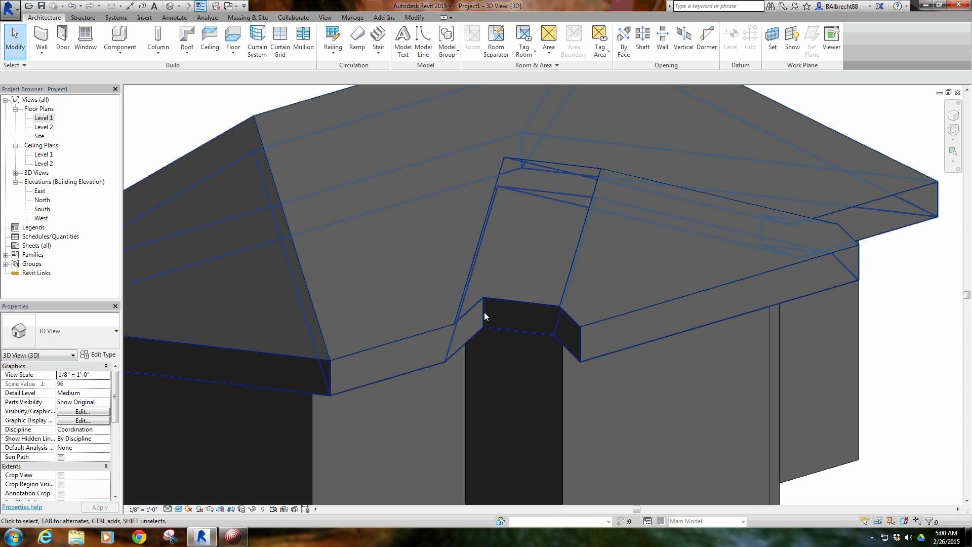
{"action": "scroll", "coordinate": [460, 352], "scroll_direction": "down", "scroll_amount": 3}
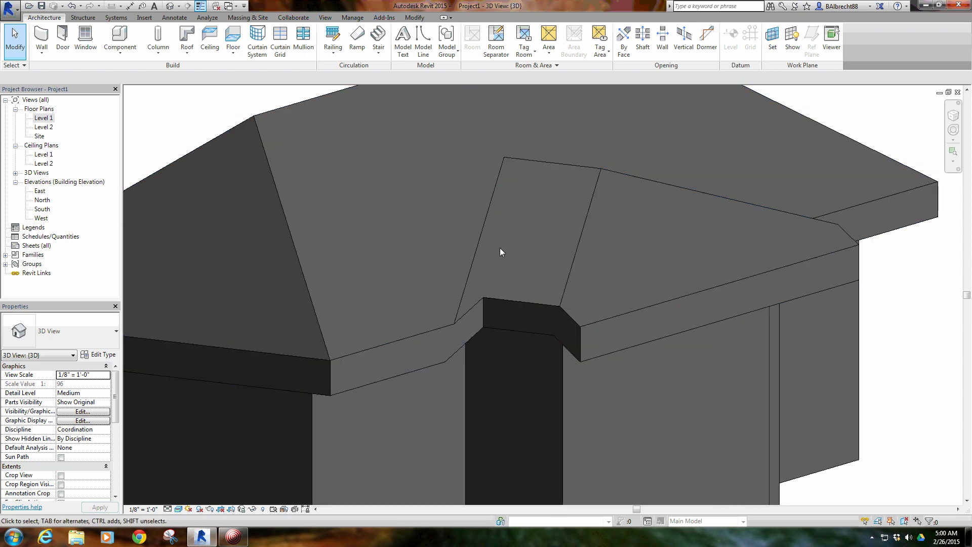
{"action": "scroll", "coordinate": [537, 304], "scroll_direction": "up", "scroll_amount": 5}
{"action": "scroll", "coordinate": [538, 305], "scroll_direction": "down", "scroll_amount": 3}
{"action": "middle_click_drag", "start_coordinate": [499, 351], "coordinate": [417, 274], "text": "shift"}
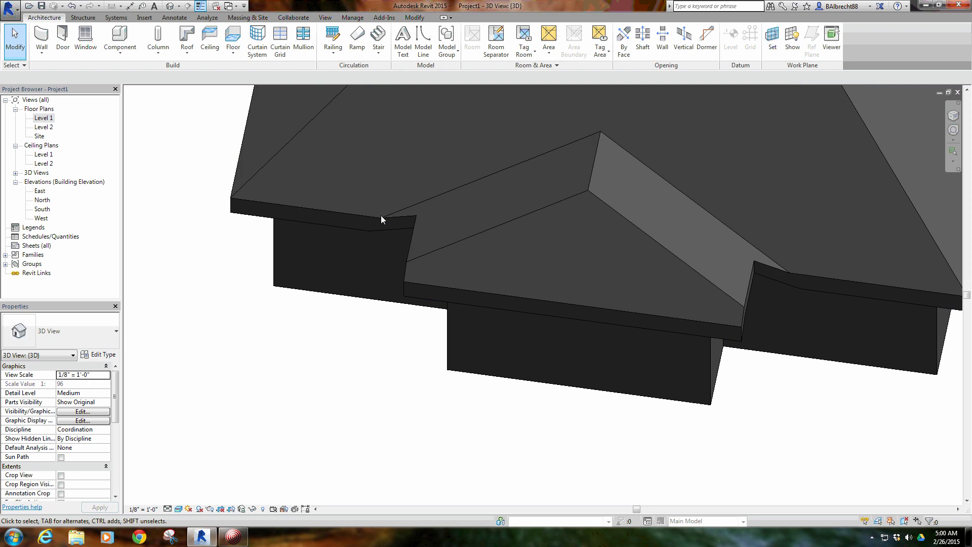
{"action": "middle_click_drag", "start_coordinate": [452, 233], "coordinate": [478, 174], "text": "shift"}
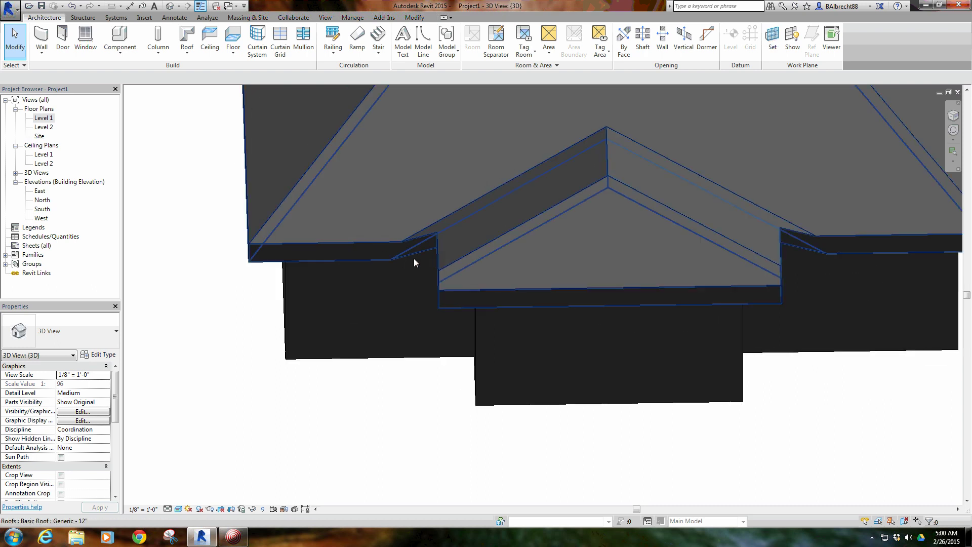
{"action": "middle_click_drag", "start_coordinate": [414, 258], "coordinate": [494, 264], "text": "shift"}
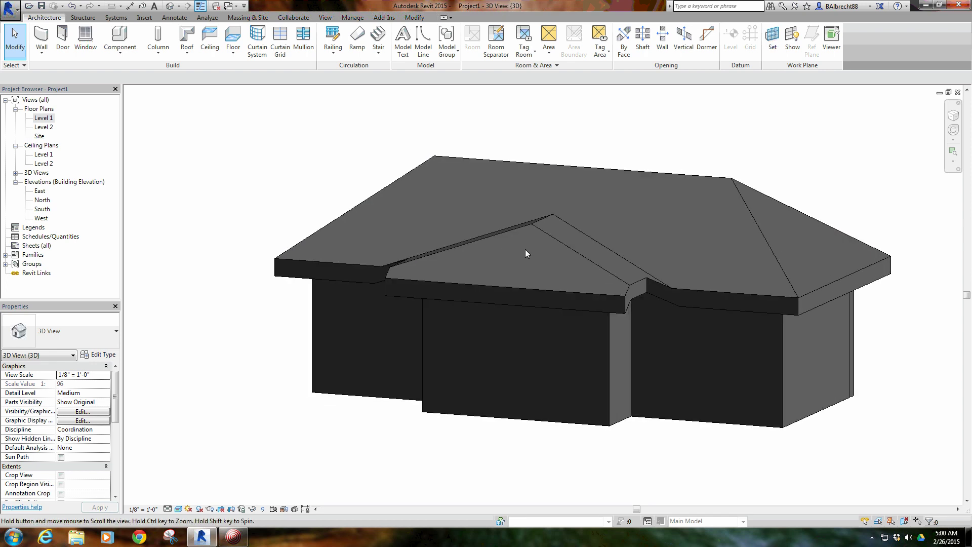
{"action": "middle_click_drag", "start_coordinate": [526, 252], "coordinate": [422, 287], "text": "shift"}
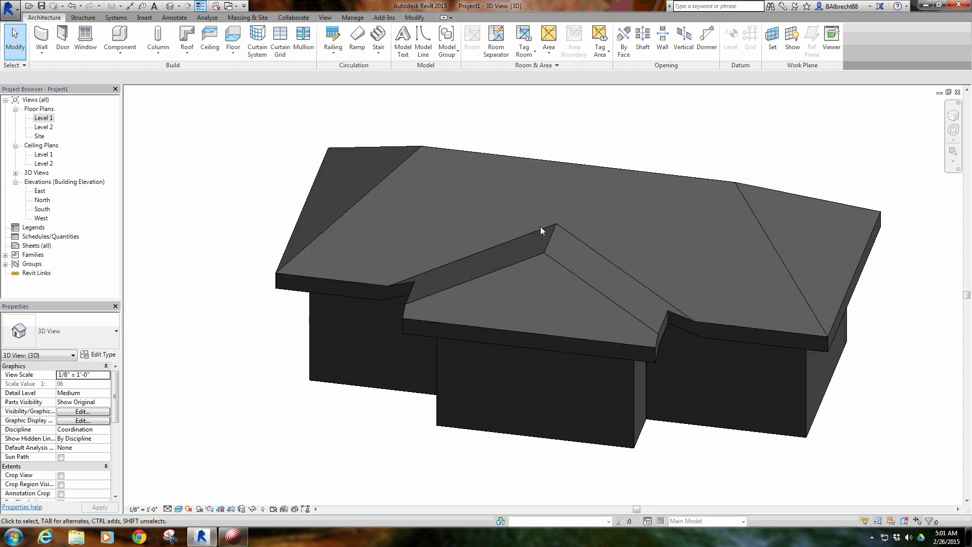
{"action": "middle_click_drag", "start_coordinate": [653, 185], "coordinate": [463, 239], "text": "shift"}
{"action": "middle_click_drag", "start_coordinate": [524, 214], "coordinate": [478, 246], "text": "shift"}
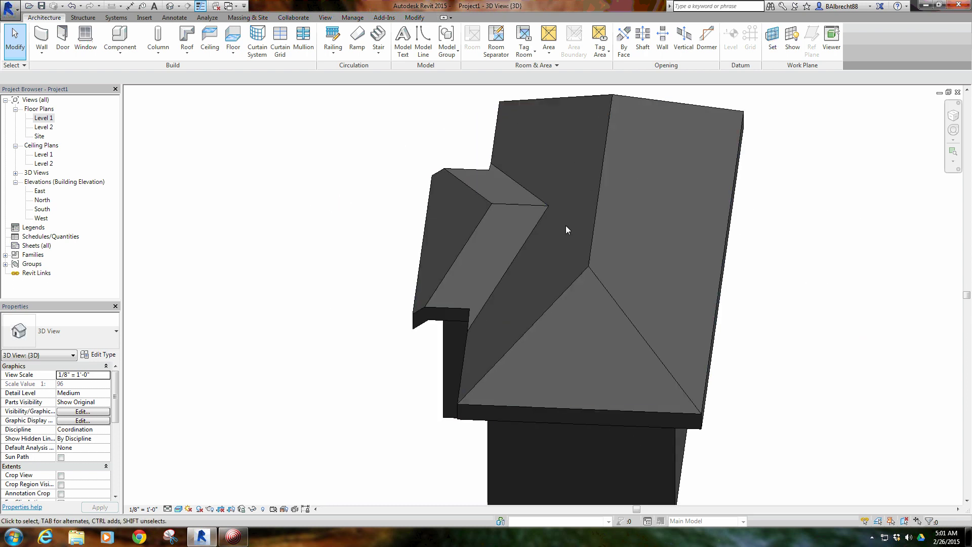
{"action": "left_click", "coordinate": [415, 18]}
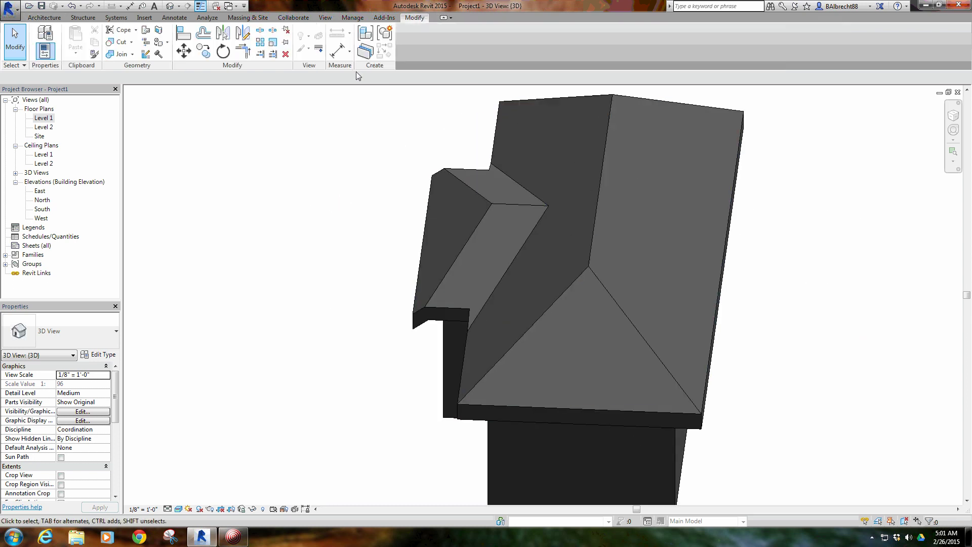
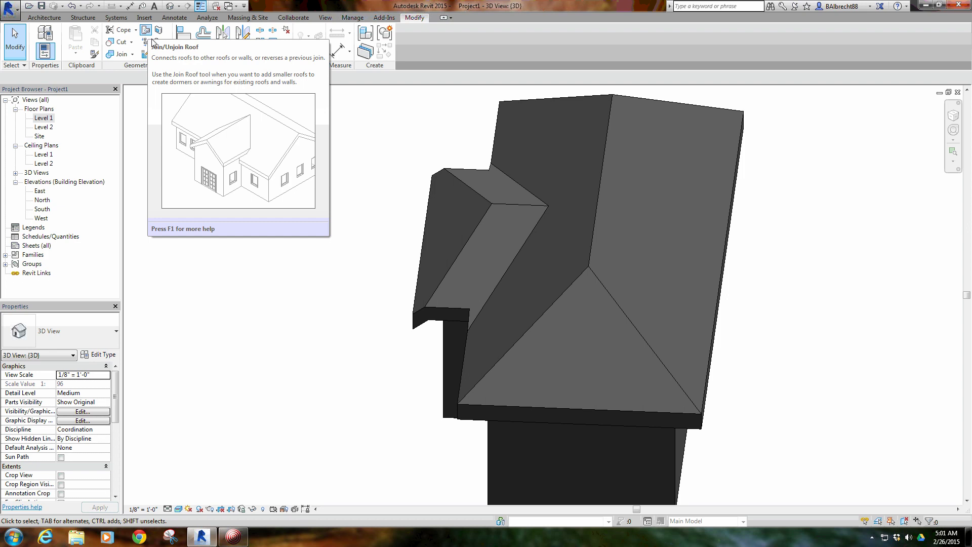
Step: Select the roof and edit its footprint in the Level 1 plan
{"action": "middle_click_drag", "start_coordinate": [342, 251], "coordinate": [439, 216], "text": "shift"}
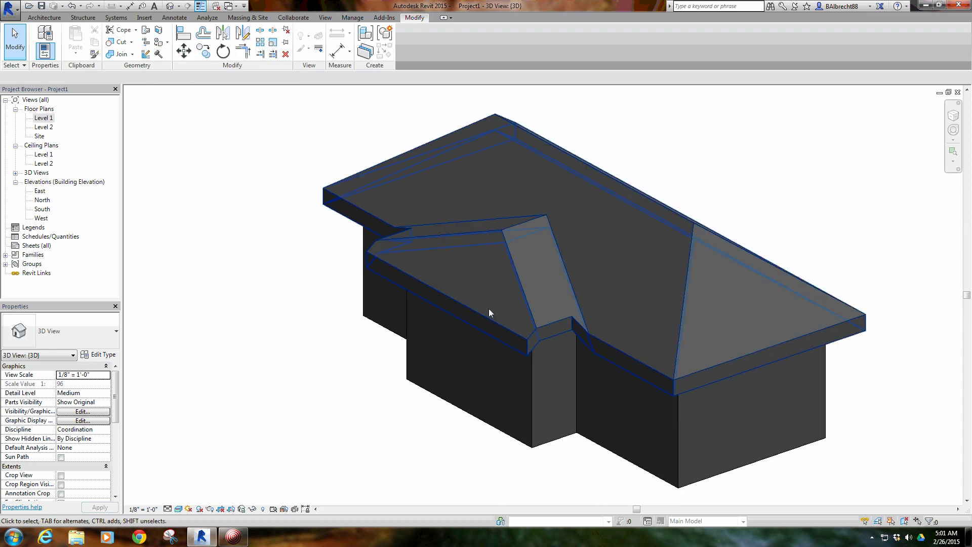
{"action": "scroll", "coordinate": [561, 370], "scroll_direction": "up", "scroll_amount": 4}
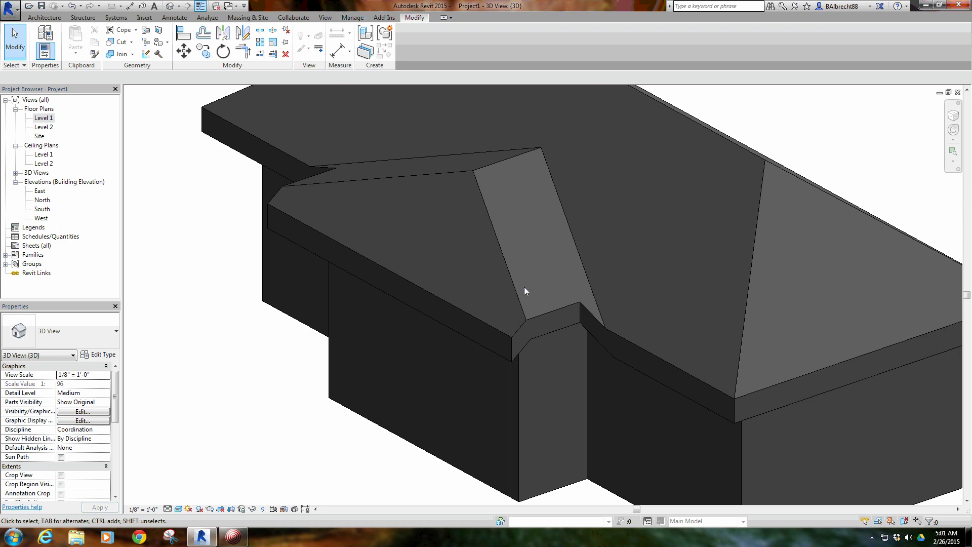
{"action": "middle_click_drag", "start_coordinate": [617, 250], "coordinate": [583, 262]}
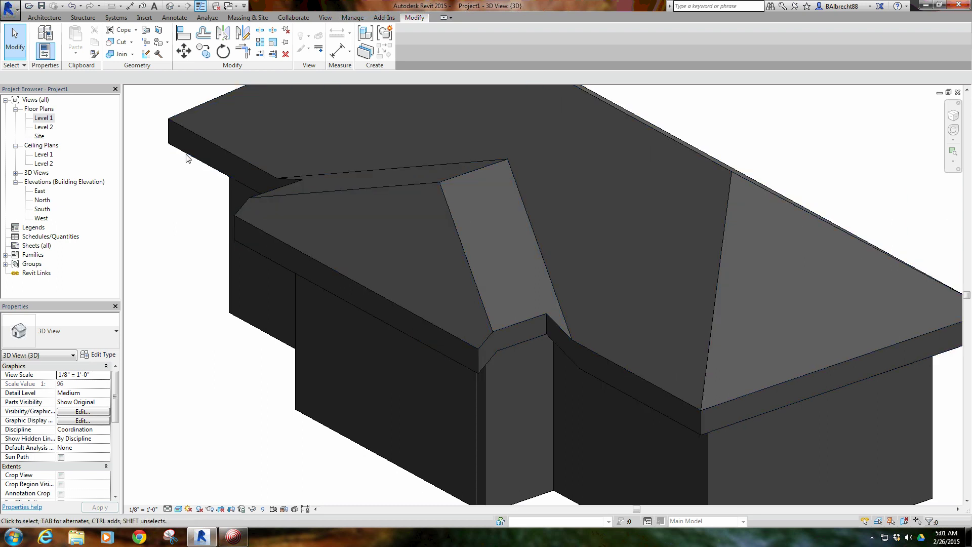
{"action": "left_click", "coordinate": [475, 175]}
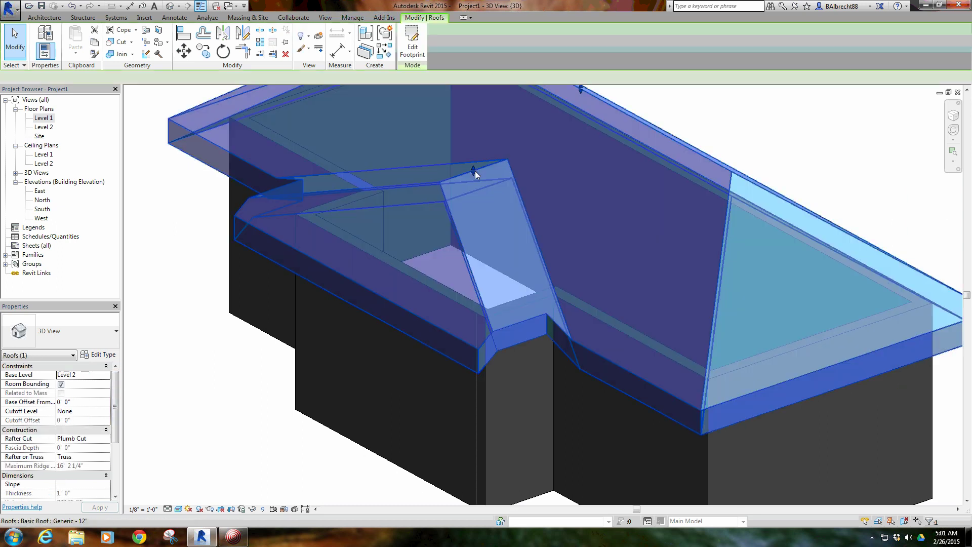
{"action": "scroll", "coordinate": [582, 240], "scroll_direction": "down", "scroll_amount": 5}
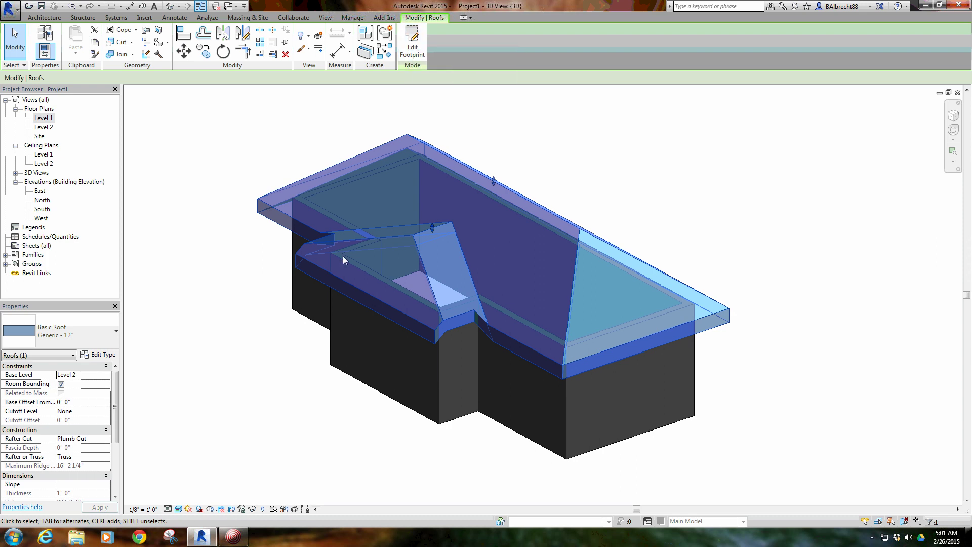
{"action": "left_click", "coordinate": [412, 48]}
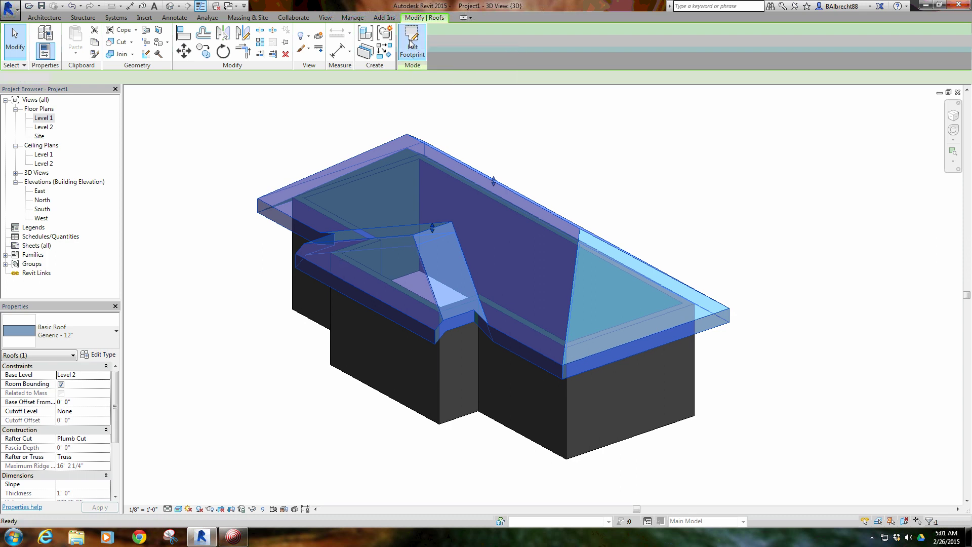
{"action": "double_click", "coordinate": [46, 119]}
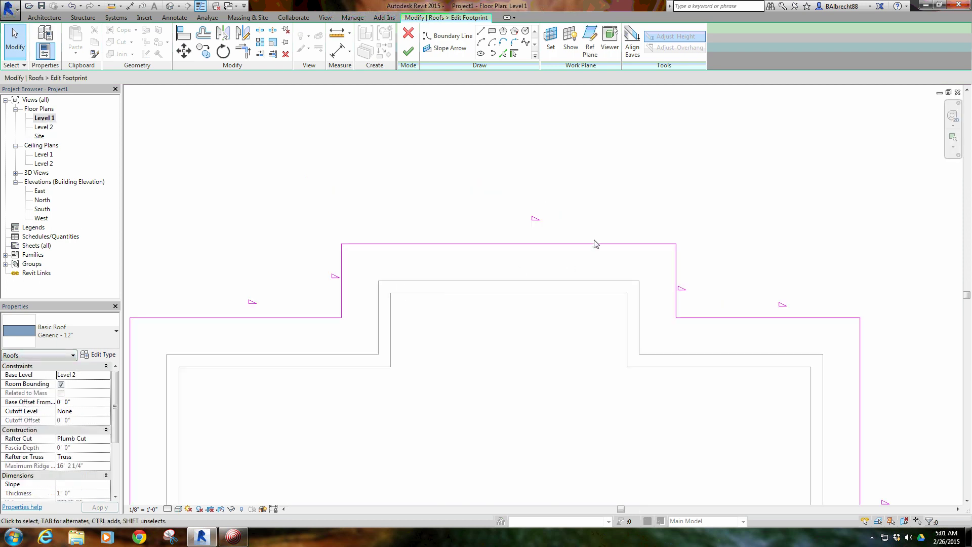
Step: Turn off Defines Slope for the bay's top edge and the edges left and right of it
{"action": "left_click", "coordinate": [574, 244]}
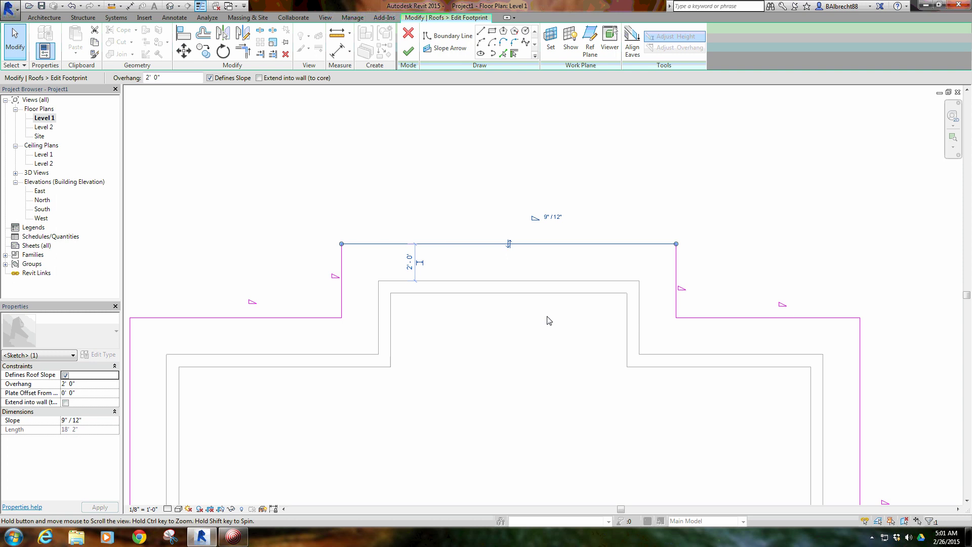
{"action": "middle_click_drag", "start_coordinate": [527, 319], "coordinate": [497, 258]}
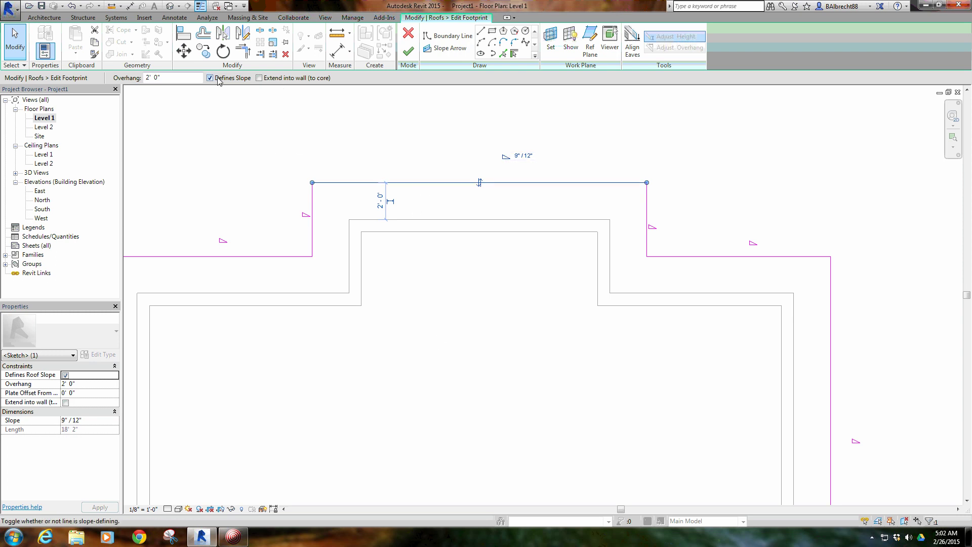
{"action": "left_click", "coordinate": [266, 226]}
{"action": "scroll", "coordinate": [265, 226], "scroll_direction": "down", "scroll_amount": 2}
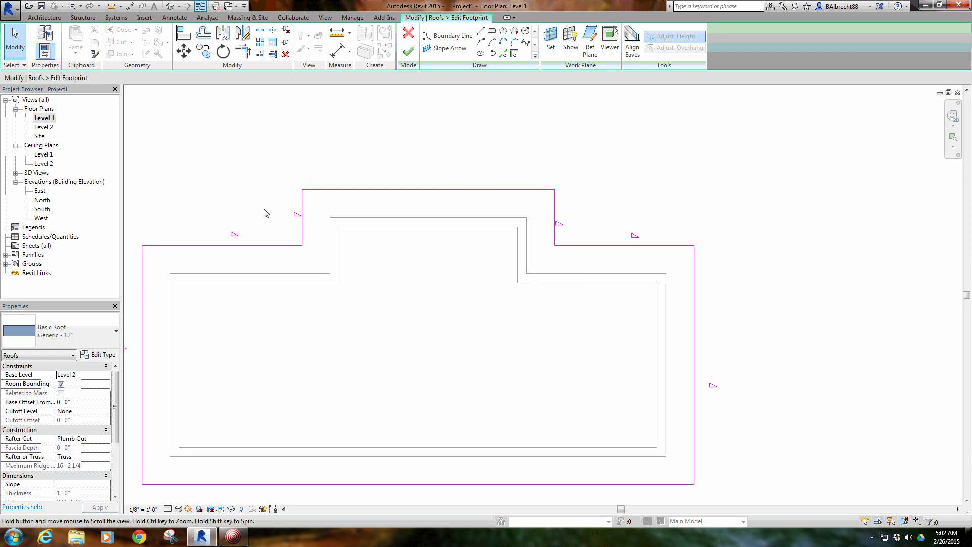
{"action": "left_click", "coordinate": [278, 219]}
{"action": "left_click", "coordinate": [660, 220], "text": "ctrl"}
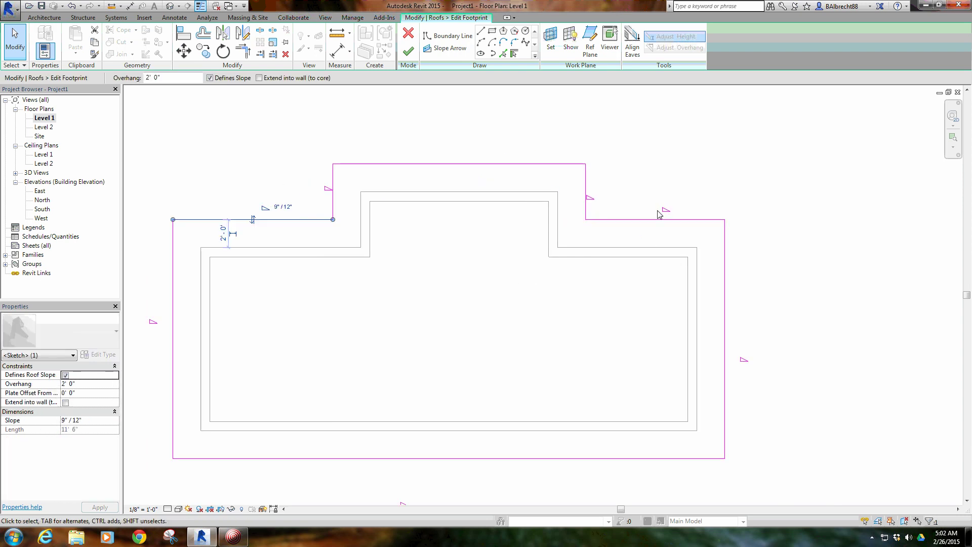
{"action": "left_click", "coordinate": [209, 77]}
Step: Finish the footprint edit, raising the roof's maximum ridge height to 22' 7 1/2"
{"action": "left_click", "coordinate": [249, 157]}
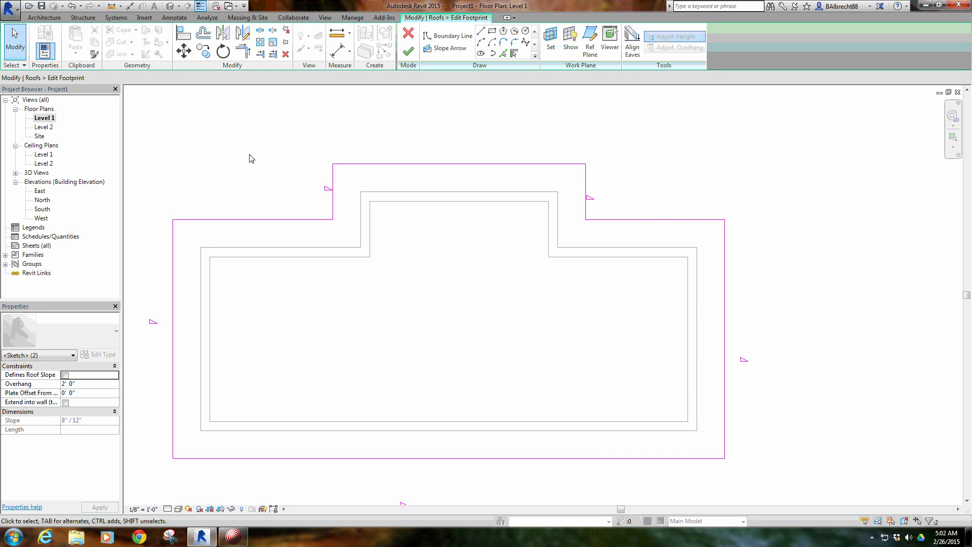
{"action": "middle_click_drag", "start_coordinate": [419, 280], "coordinate": [363, 262]}
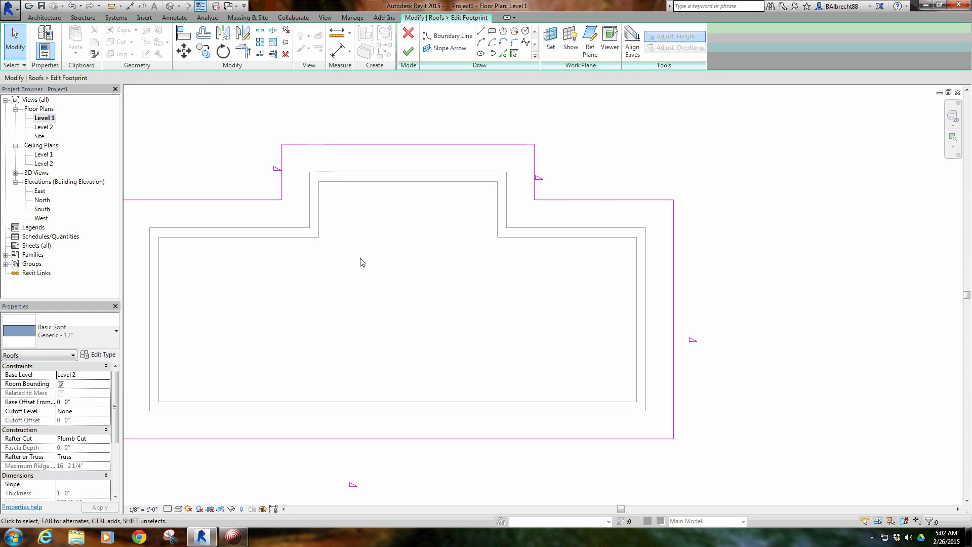
{"action": "left_click", "coordinate": [410, 52]}
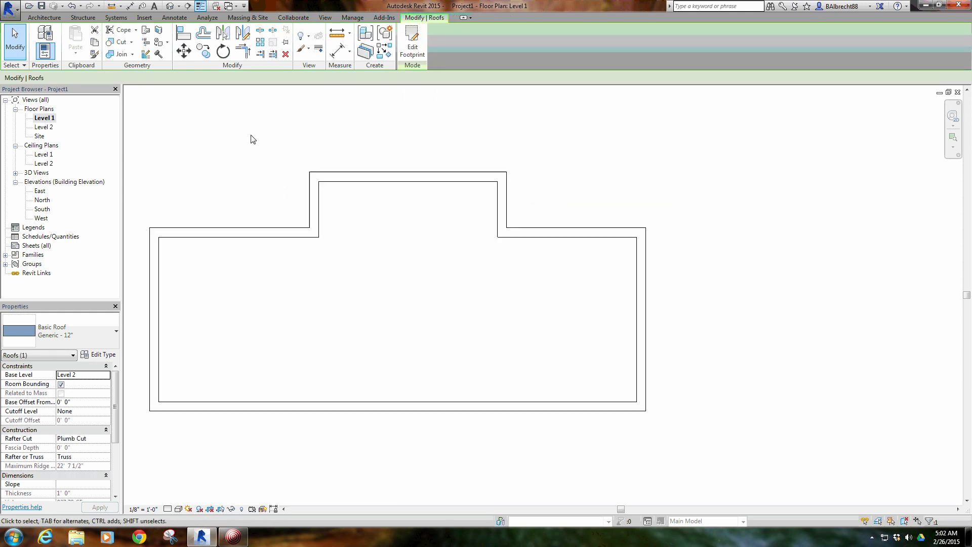
Step: Orbit the default 3D view and select the roof to inspect it from the front and side
{"action": "left_click", "coordinate": [169, 6]}
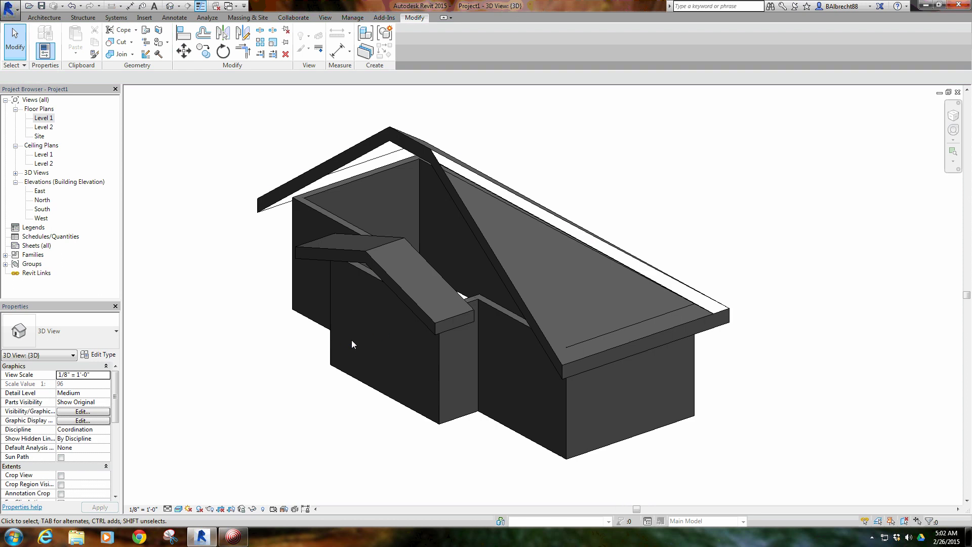
{"action": "middle_click_drag", "start_coordinate": [351, 339], "coordinate": [383, 275], "text": "shift"}
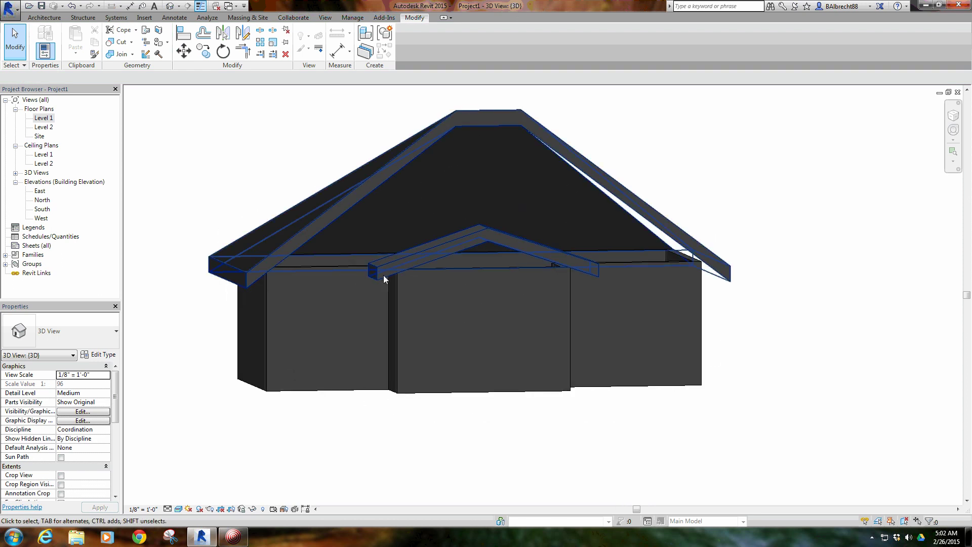
{"action": "middle_click_drag", "start_coordinate": [527, 349], "coordinate": [523, 200], "text": "shift"}
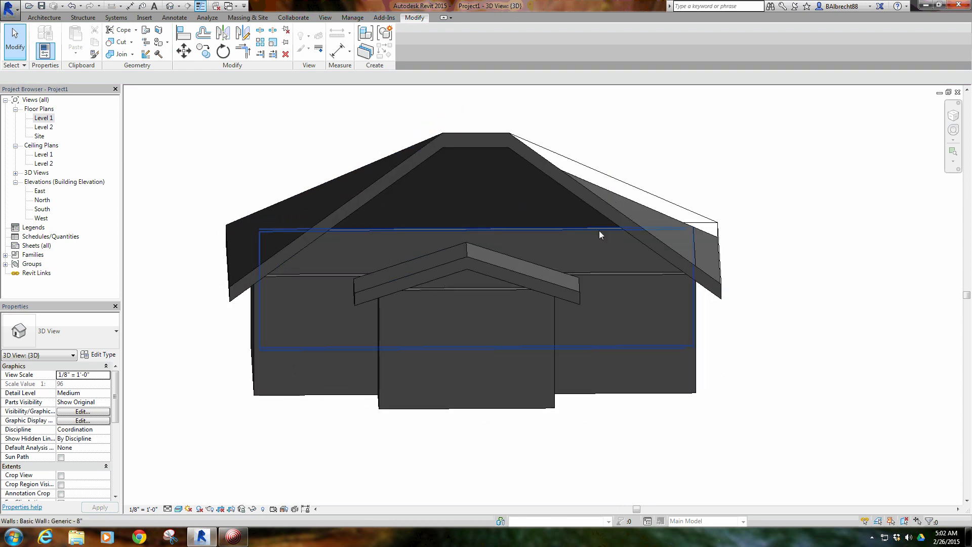
{"action": "left_click", "coordinate": [586, 197]}
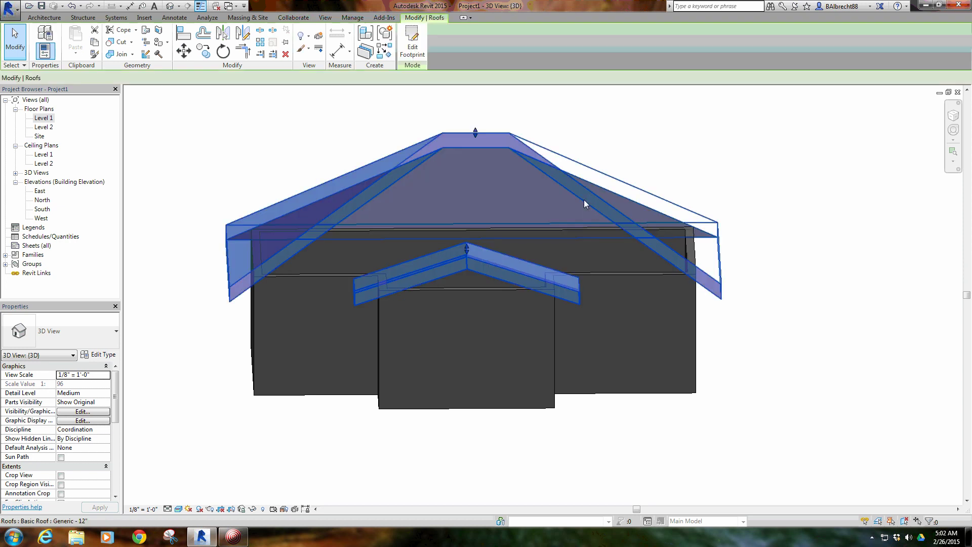
{"action": "middle_click_drag", "start_coordinate": [585, 200], "coordinate": [474, 306], "text": "shift"}
{"action": "left_click", "coordinate": [653, 170]}
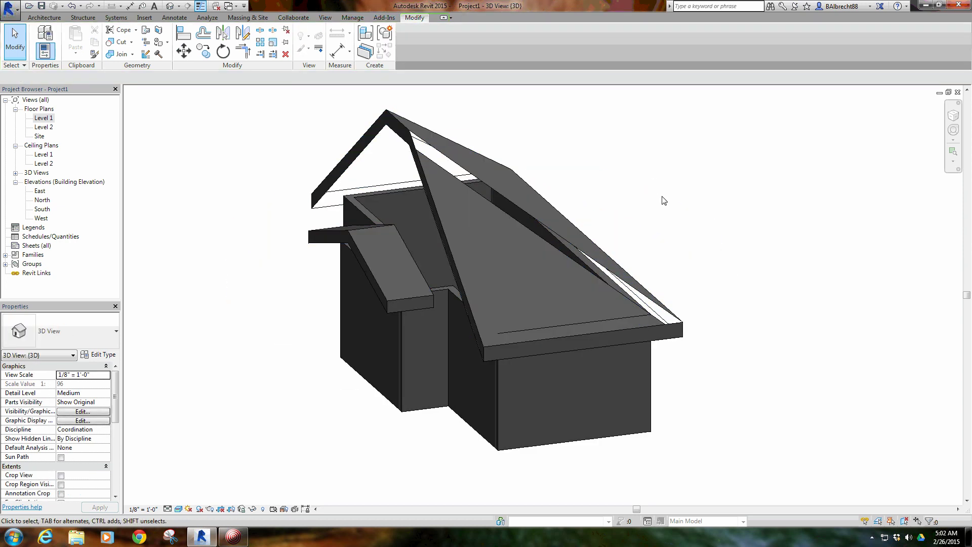
{"action": "middle_click_drag", "start_coordinate": [661, 199], "coordinate": [755, 204], "text": "shift"}
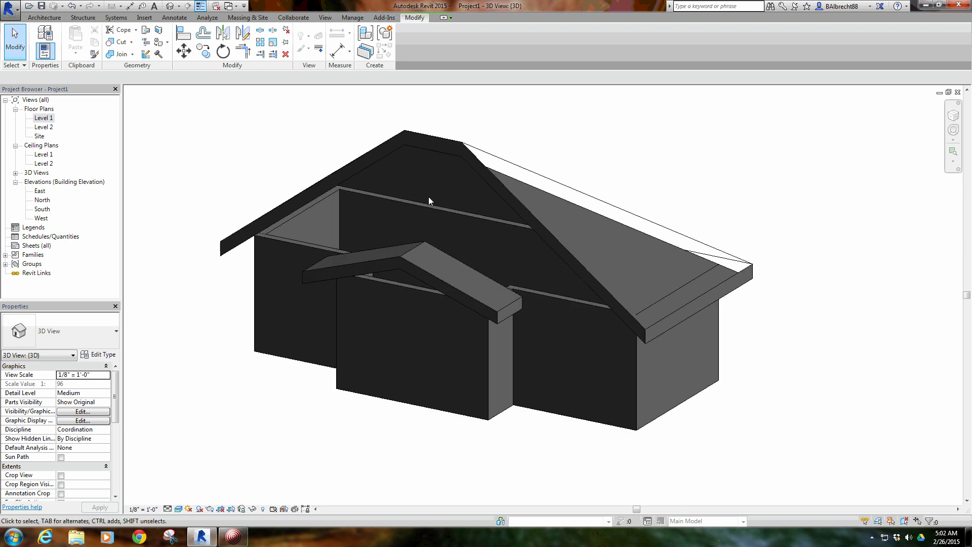
{"action": "left_click", "coordinate": [418, 147]}
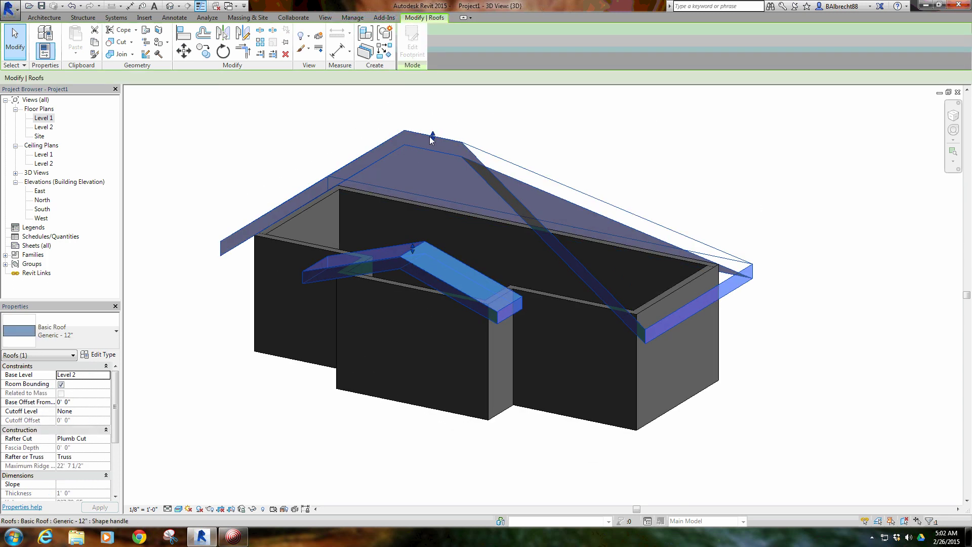
{"action": "left_click", "coordinate": [644, 184]}
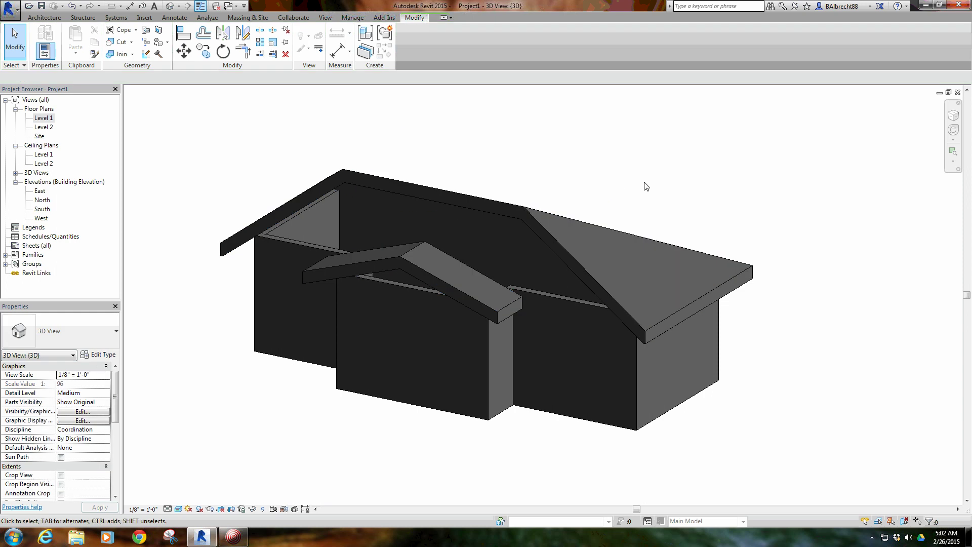
Step: Orbit to top-down and angled views to inspect the new gable over the front bay
{"action": "middle_click_drag", "start_coordinate": [645, 184], "coordinate": [436, 239], "text": "shift"}
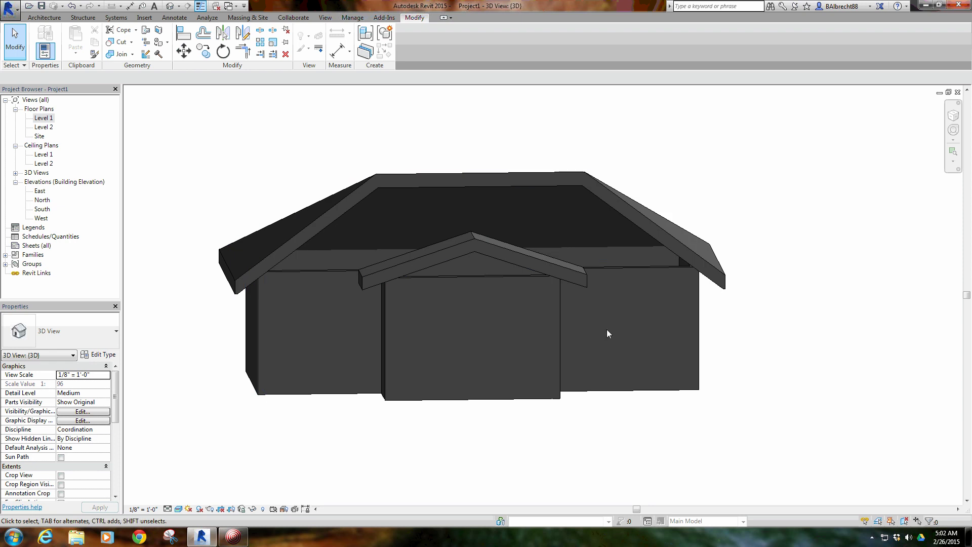
{"action": "middle_click_drag", "start_coordinate": [607, 330], "coordinate": [439, 403], "text": "shift"}
{"action": "scroll", "coordinate": [467, 253], "scroll_direction": "up", "scroll_amount": 2}
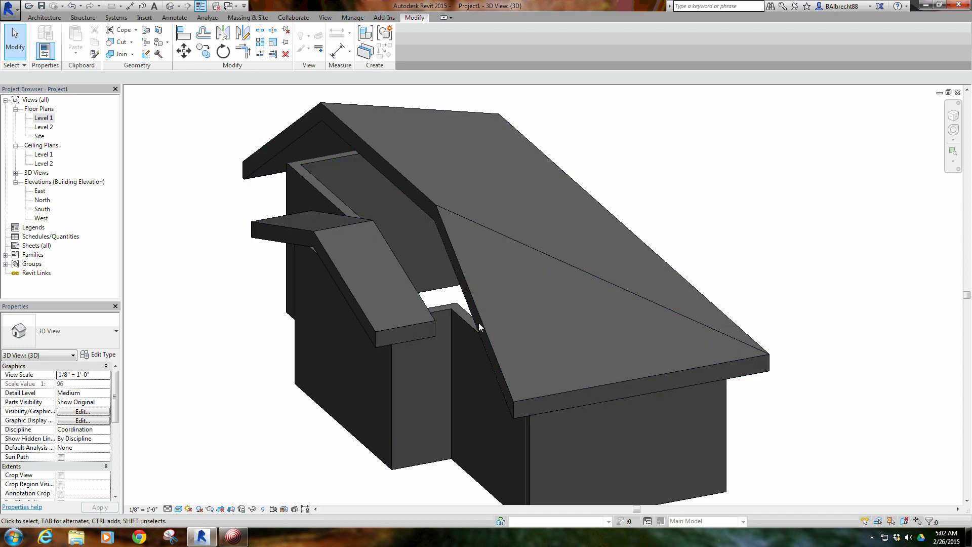
{"action": "middle_click_drag", "start_coordinate": [482, 307], "coordinate": [471, 335], "text": "shift"}
{"action": "left_click", "coordinate": [413, 324]}
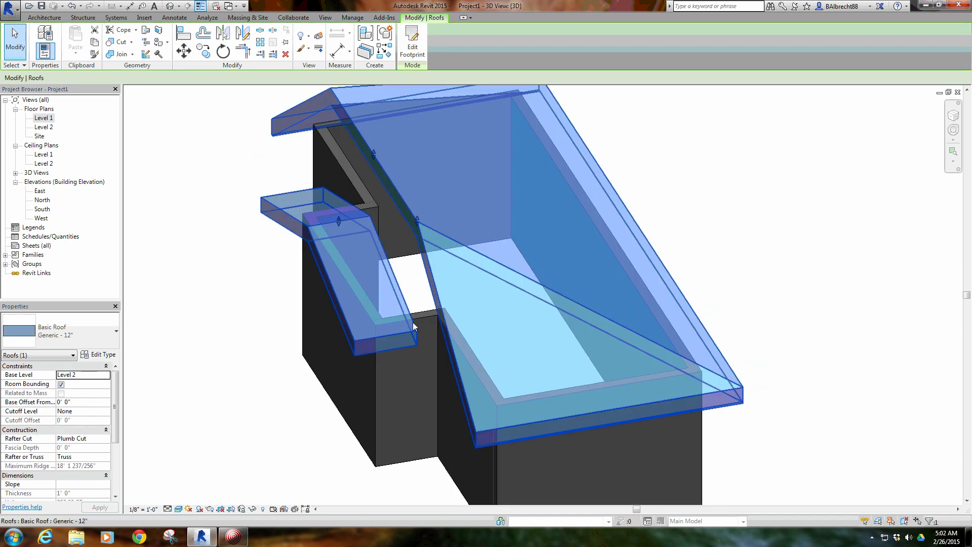
{"action": "scroll", "coordinate": [411, 323], "scroll_direction": "up", "scroll_amount": 3}
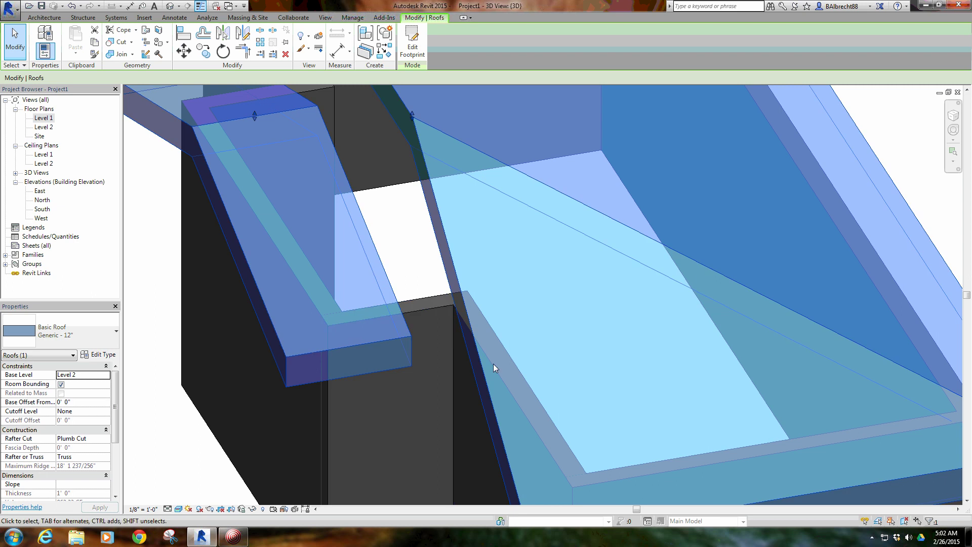
{"action": "scroll", "coordinate": [506, 321], "scroll_direction": "down", "scroll_amount": 5}
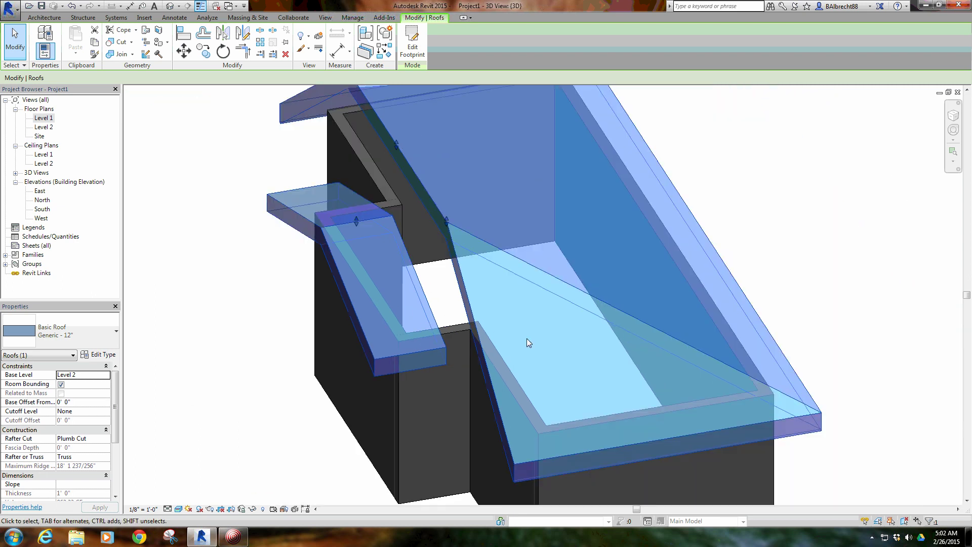
{"action": "key", "text": "Escape"}
{"action": "middle_click_drag", "start_coordinate": [494, 302], "coordinate": [373, 329], "text": "shift"}
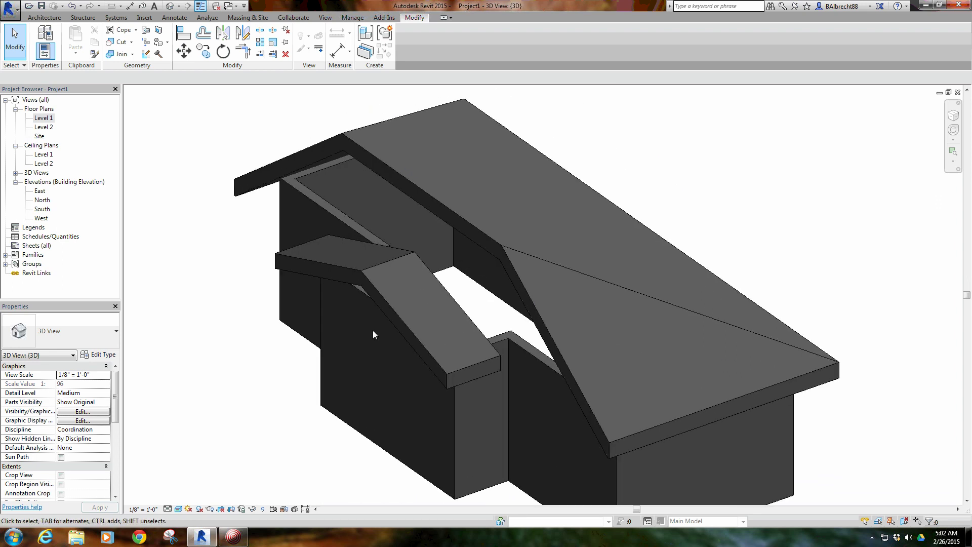
Step: Switch to the Level 2 floor plan and show the Roof dropdown's creation methods
{"action": "double_click", "coordinate": [45, 118]}
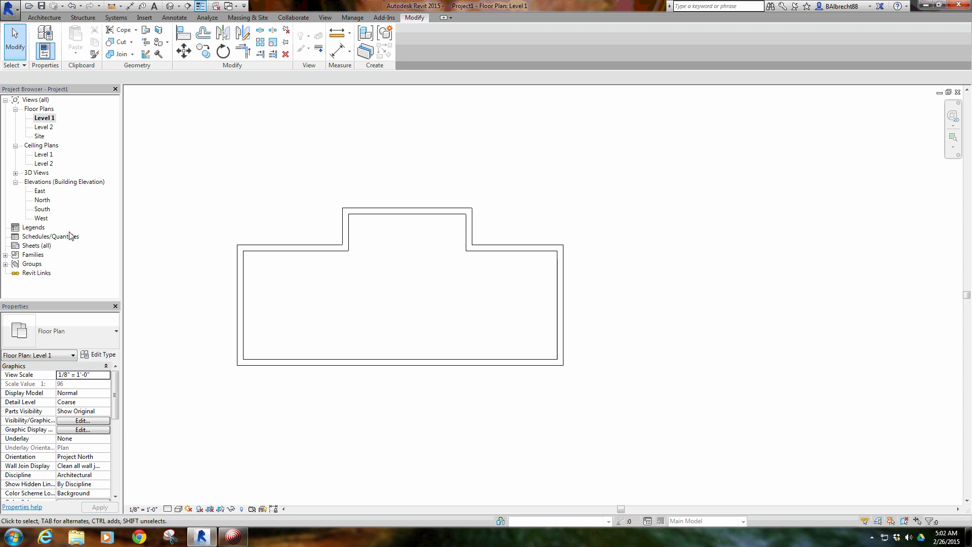
{"action": "double_click", "coordinate": [44, 127]}
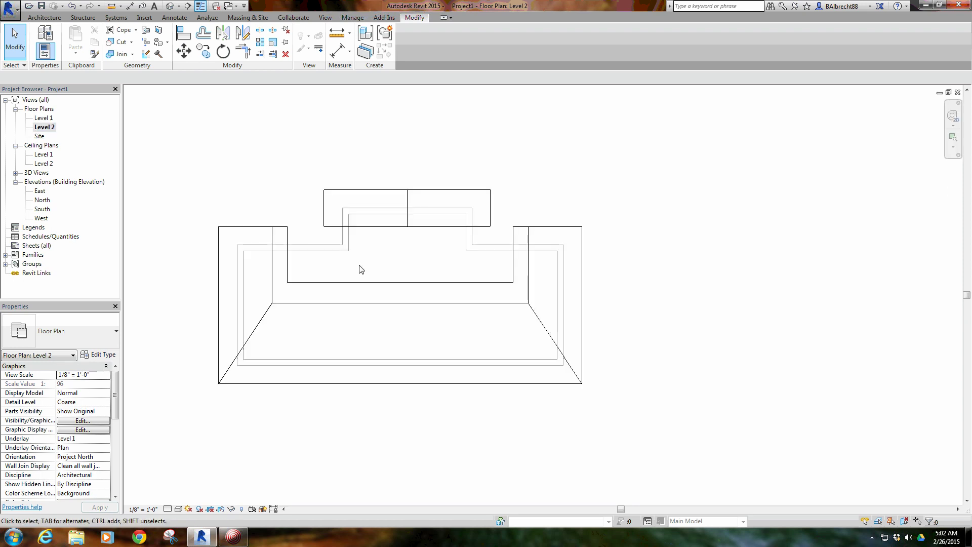
{"action": "scroll", "coordinate": [322, 154], "scroll_direction": "up", "scroll_amount": 1}
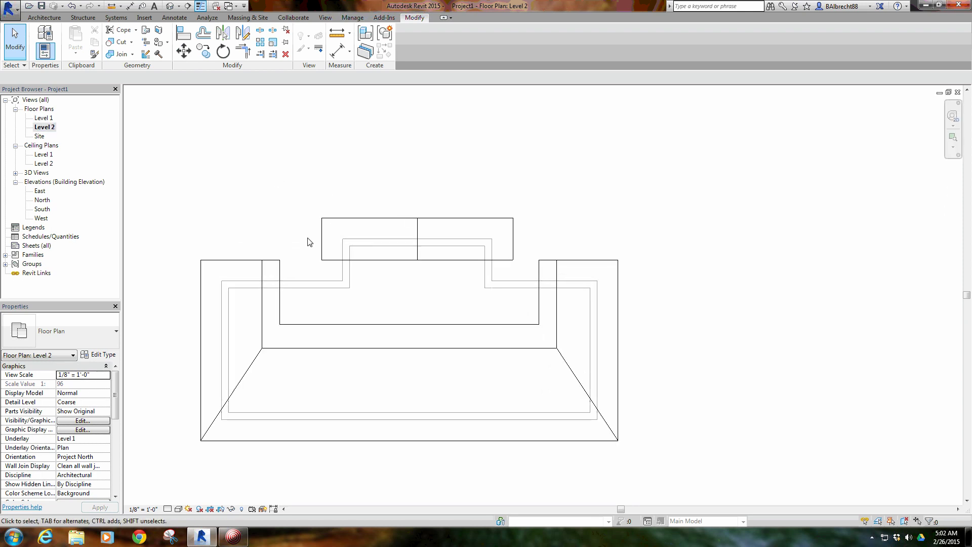
{"action": "left_click", "coordinate": [412, 219]}
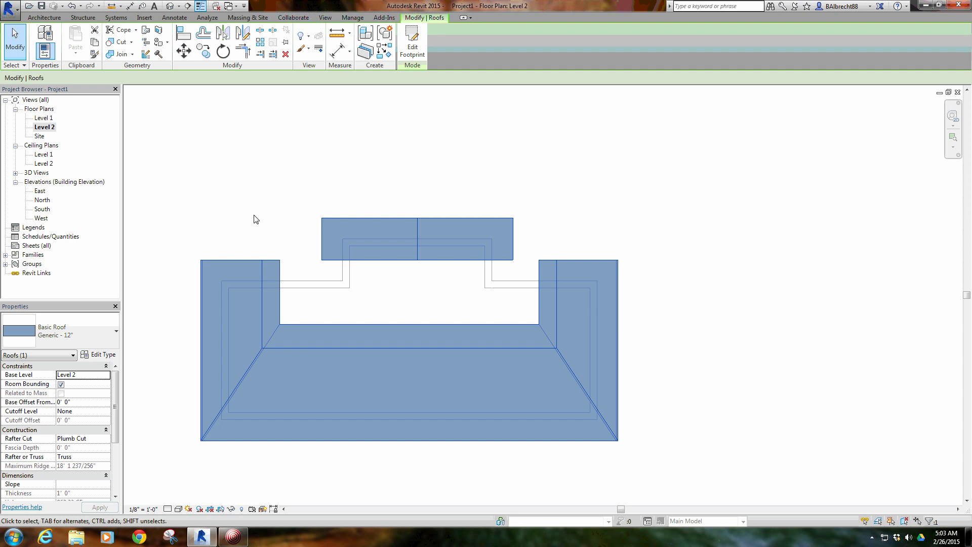
{"action": "left_click", "coordinate": [378, 197]}
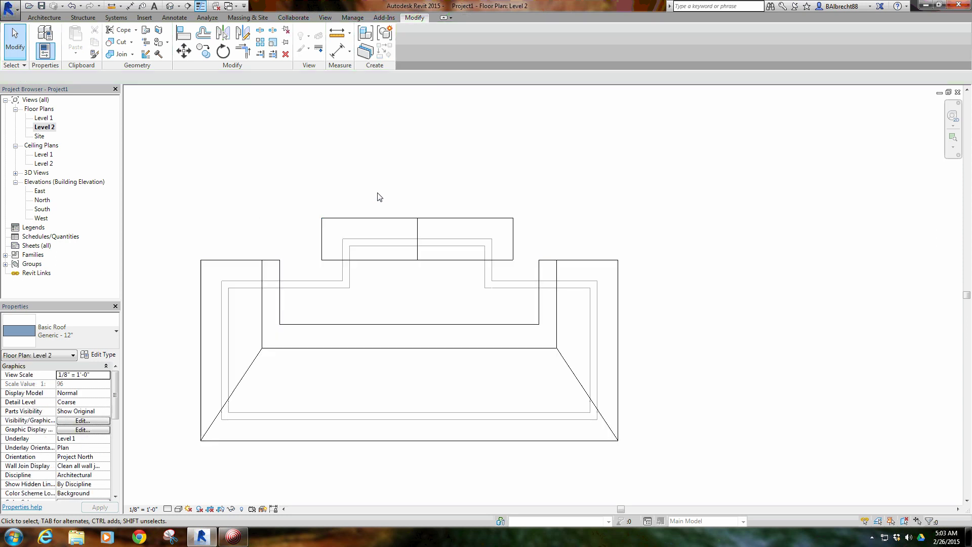
{"action": "left_click", "coordinate": [44, 17]}
{"action": "left_click", "coordinate": [187, 45]}
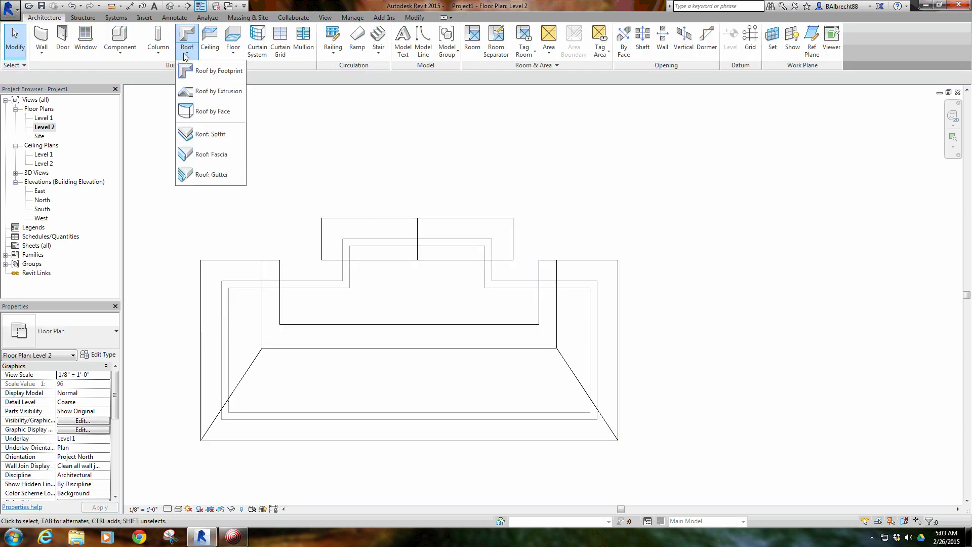
Step: Start a footprint roof, picking the wing's left, top and right edges and the lower wall
{"action": "left_click", "coordinate": [209, 72]}
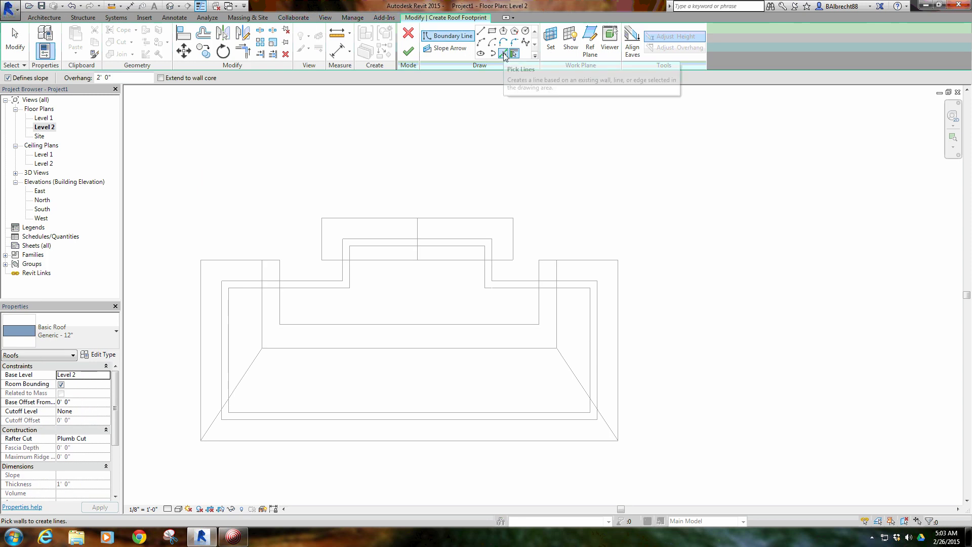
{"action": "left_click", "coordinate": [506, 53]}
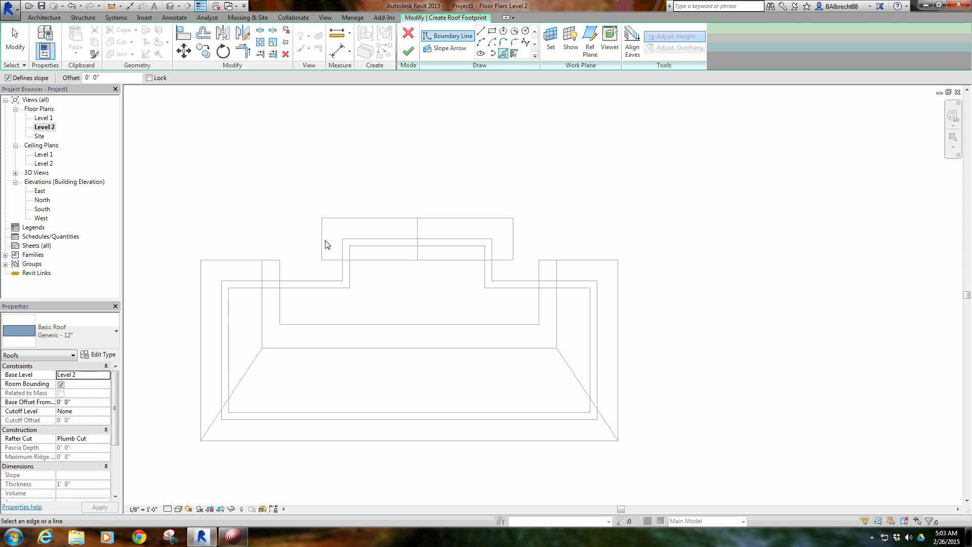
{"action": "left_click", "coordinate": [322, 225]}
{"action": "left_click", "coordinate": [357, 219]}
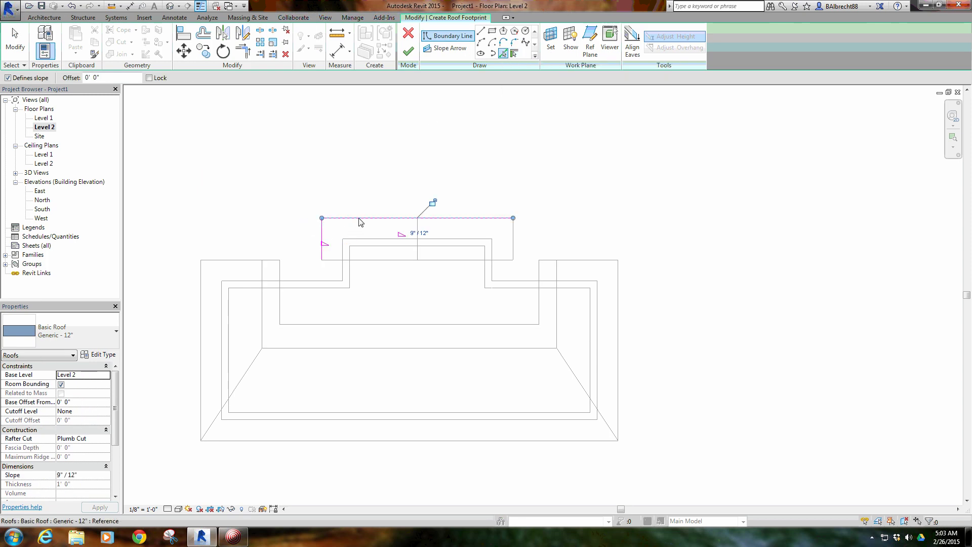
{"action": "left_click", "coordinate": [512, 238]}
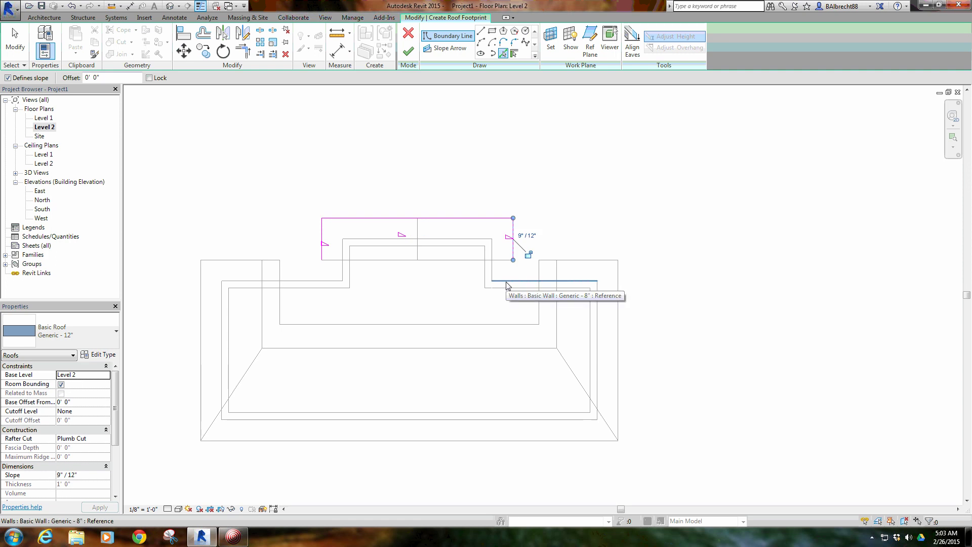
{"action": "left_click", "coordinate": [506, 285]}
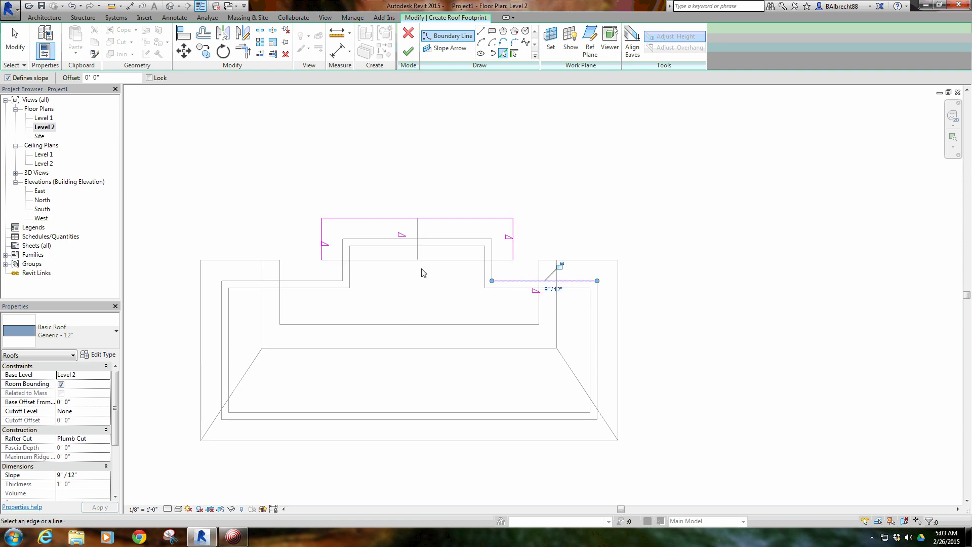
Step: Trim/Extend the boundary lines to corners, closing the wing outline into a rectangle
{"action": "key", "text": "t"}
{"action": "key", "text": "r"}
{"action": "left_click", "coordinate": [499, 281]}
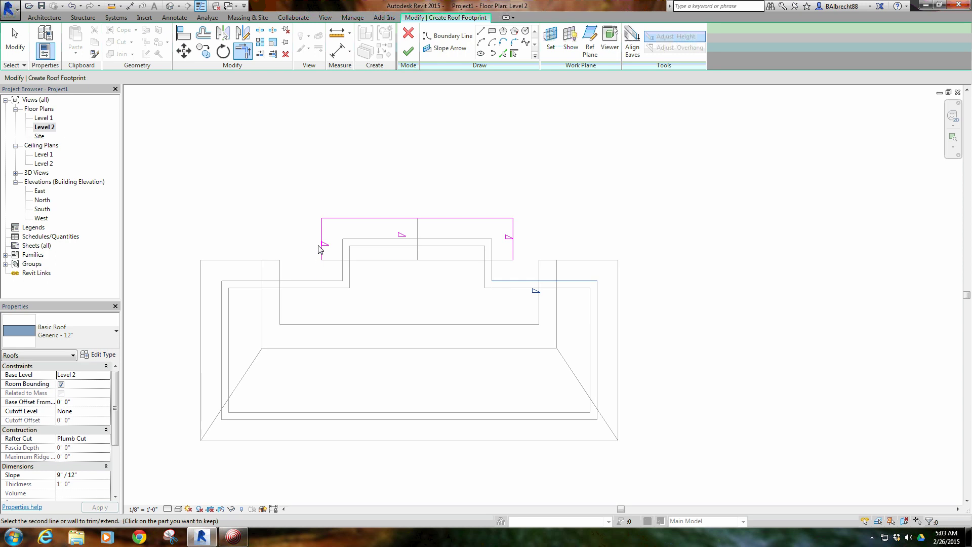
{"action": "left_click", "coordinate": [321, 251]}
{"action": "left_click", "coordinate": [486, 281]}
{"action": "left_click", "coordinate": [512, 266]}
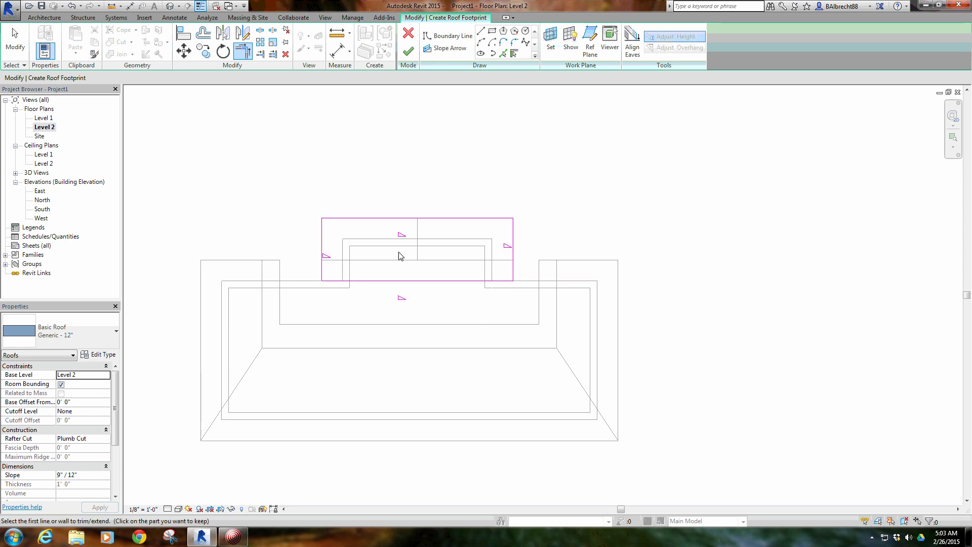
{"action": "right_click", "coordinate": [413, 257]}
{"action": "left_click", "coordinate": [431, 263]}
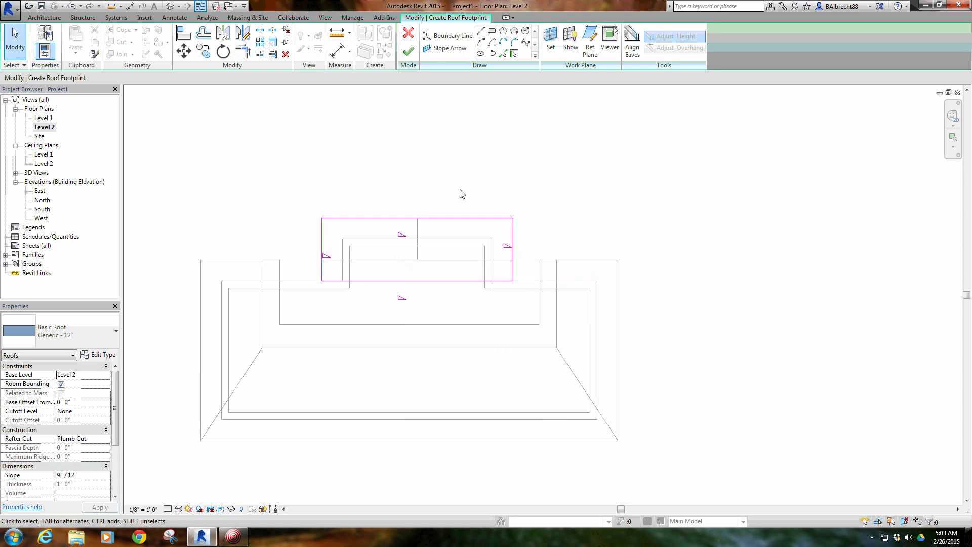
Step: Turn off Defines Slope on the top and bottom lines and create the 4"/12" gable wing roof
{"action": "left_click", "coordinate": [405, 218]}
{"action": "left_click", "coordinate": [206, 78]}
{"action": "left_click", "coordinate": [450, 195]}
{"action": "left_click", "coordinate": [373, 281]}
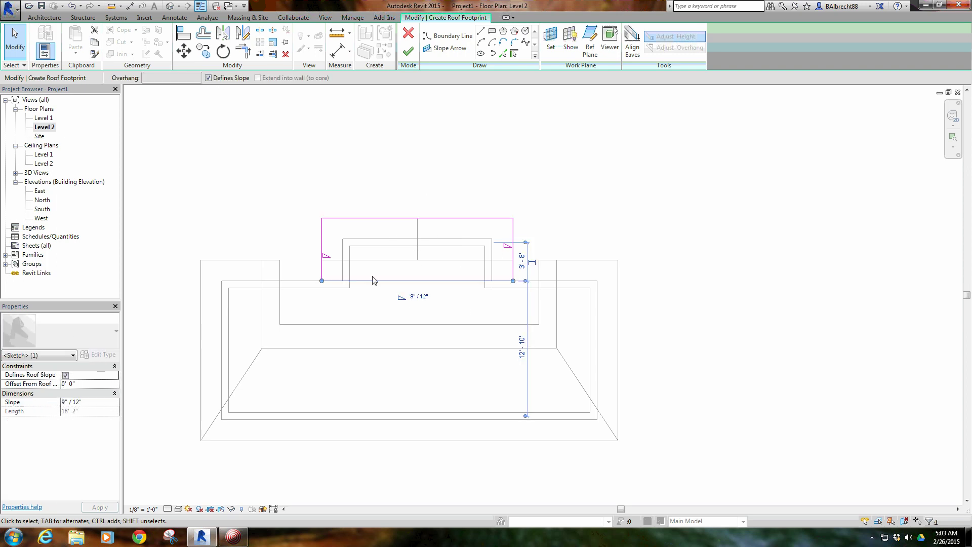
{"action": "left_click", "coordinate": [208, 77]}
{"action": "left_click", "coordinate": [389, 180]}
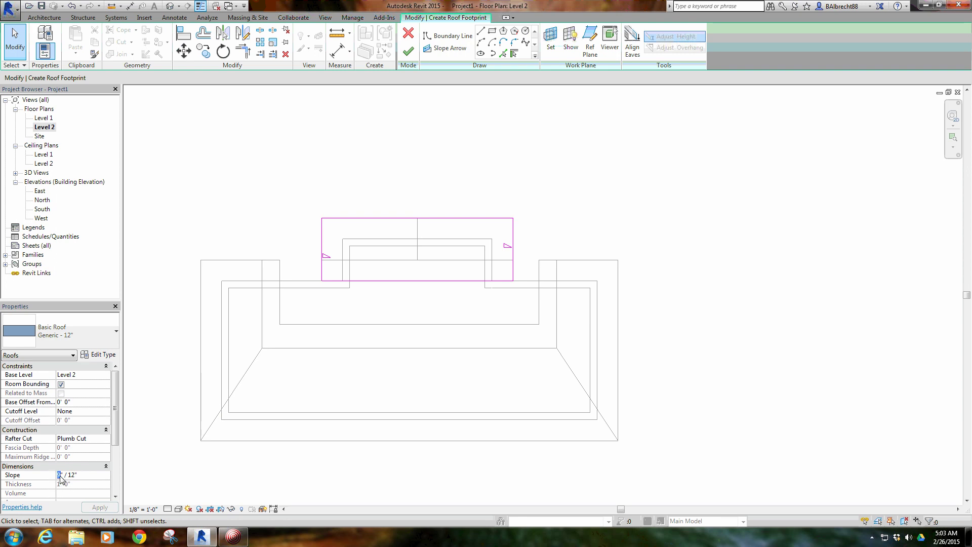
{"action": "left_click", "coordinate": [408, 51]}
Step: Inspect the new wing roof in 3D, then return to the Level 2 plan
{"action": "left_click", "coordinate": [176, 9]}
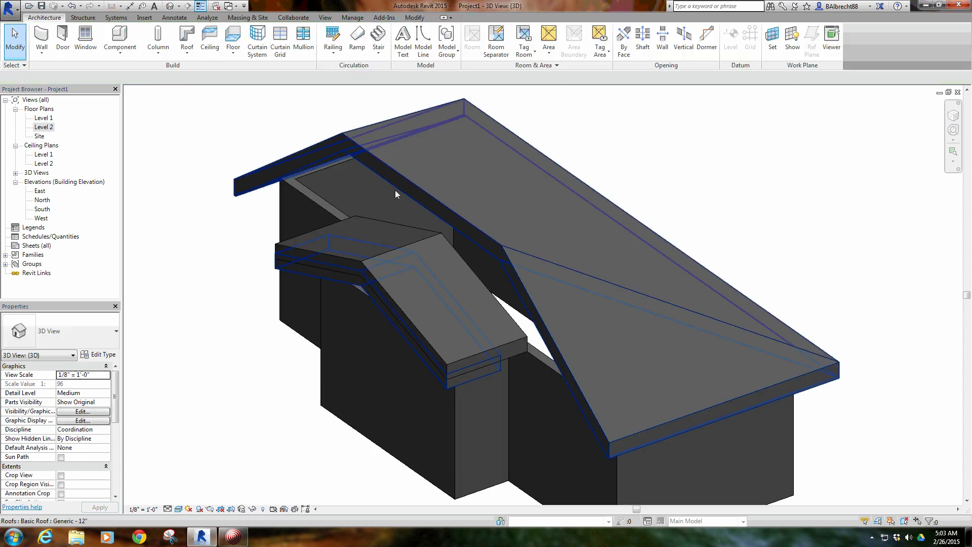
{"action": "key", "text": "Escape"}
{"action": "middle_click_drag", "start_coordinate": [554, 301], "coordinate": [428, 281], "text": "shift"}
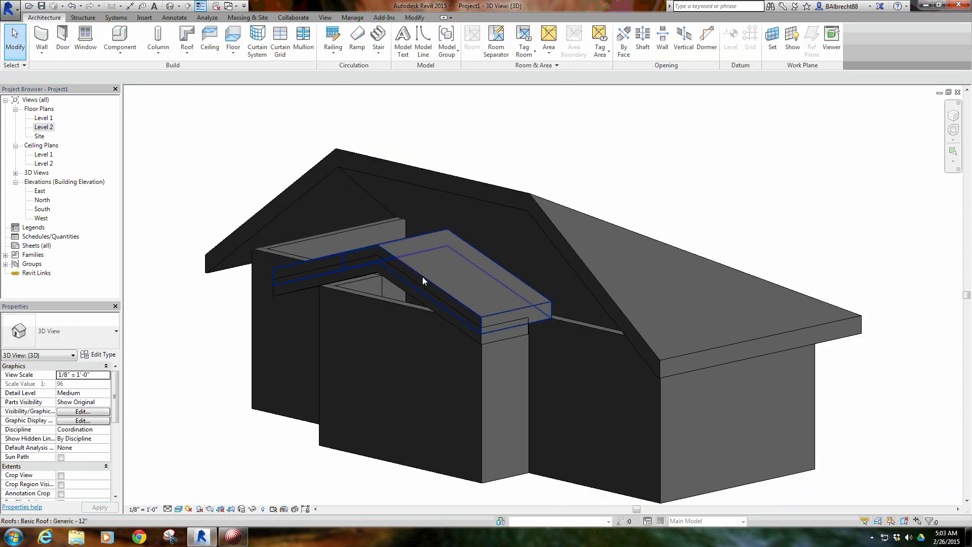
{"action": "left_click", "coordinate": [422, 276]}
{"action": "mouse_move", "coordinate": [515, 360]}
{"action": "middle_mouse_down", "text": "shift"}
{"action": "mouse_move", "coordinate": [464, 387]}
{"action": "mouse_move", "coordinate": [512, 350]}
{"action": "middle_mouse_up", "text": "shift"}
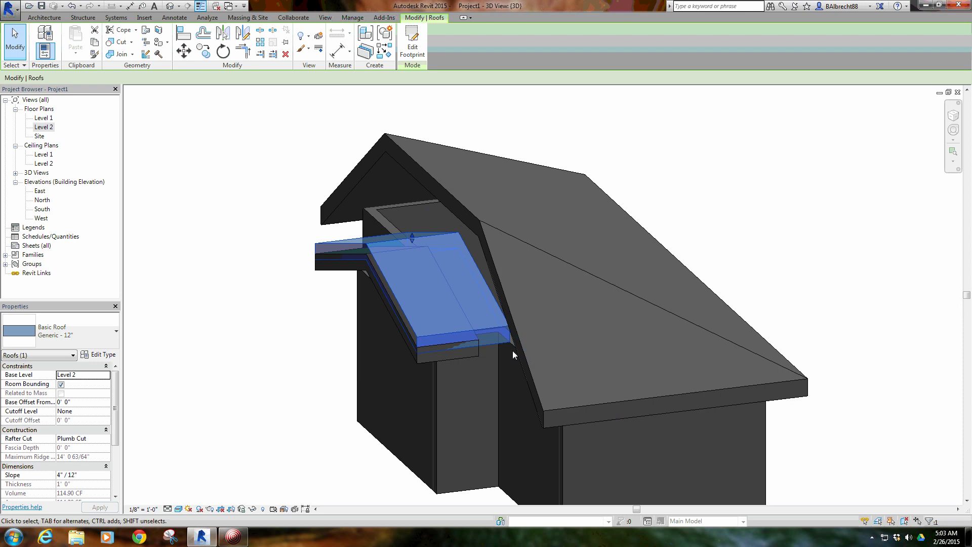
{"action": "left_click", "coordinate": [304, 364]}
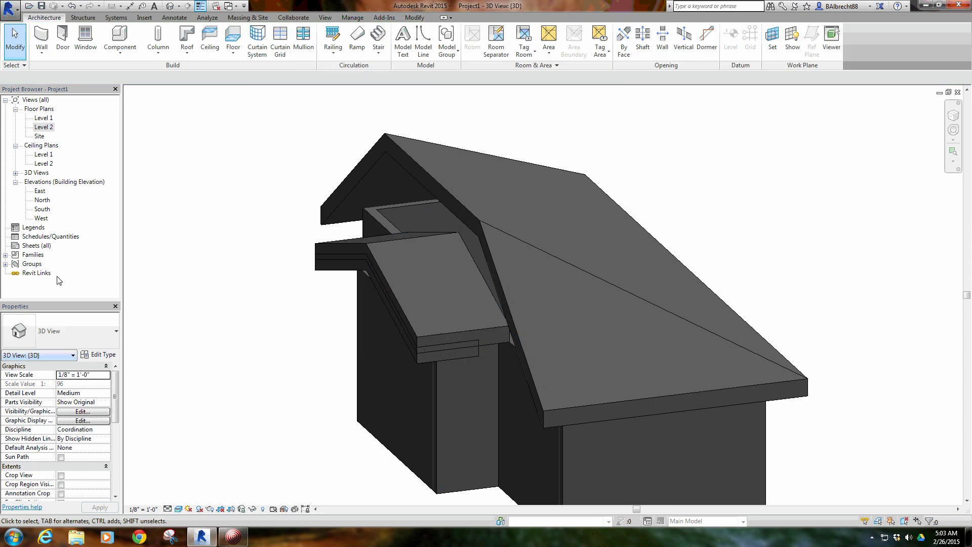
{"action": "double_click", "coordinate": [45, 127]}
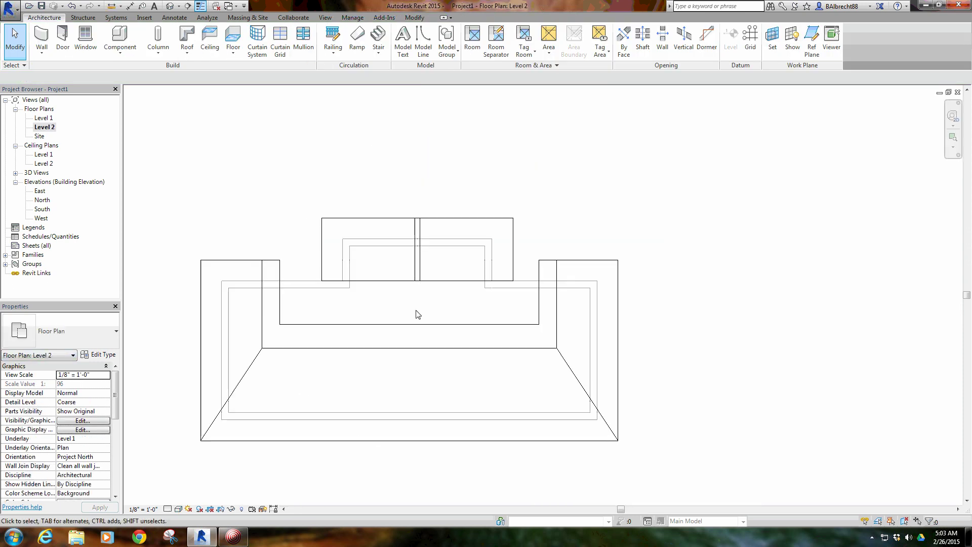
Step: Sketch a footprint roof by picking the main block's top-left, left, bottom, right and top edges
{"action": "left_click", "coordinate": [187, 38]}
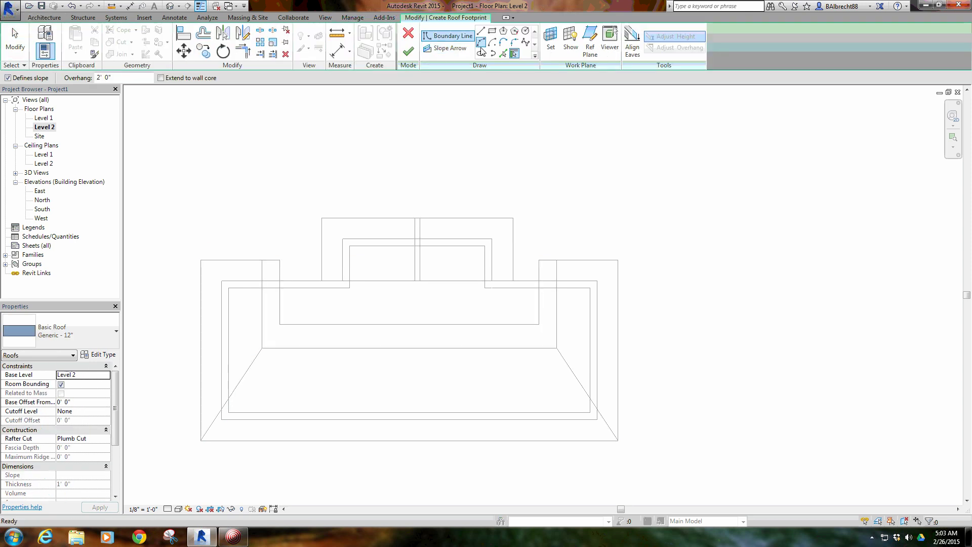
{"action": "left_click", "coordinate": [502, 54]}
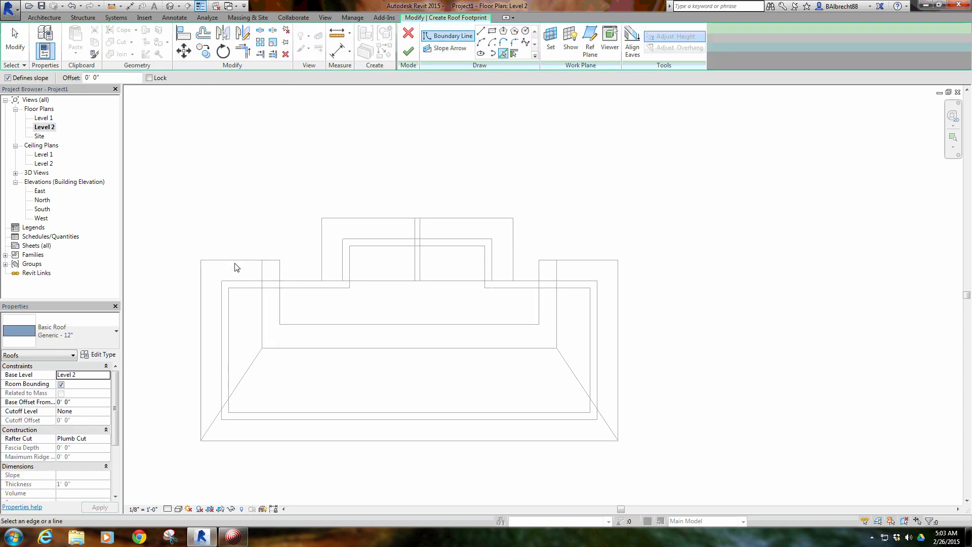
{"action": "left_click", "coordinate": [234, 261]}
{"action": "left_click", "coordinate": [202, 309]}
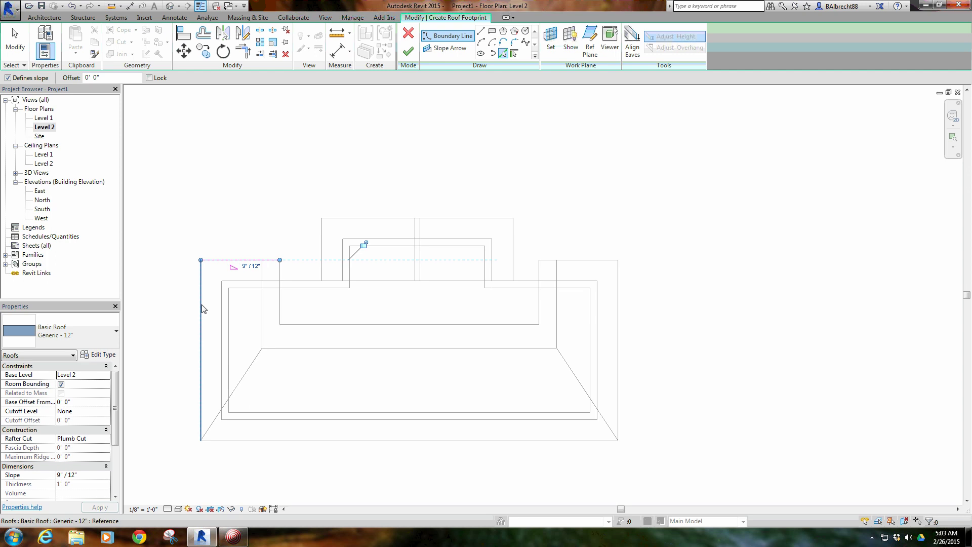
{"action": "left_click", "coordinate": [493, 441]}
{"action": "left_click", "coordinate": [622, 332]}
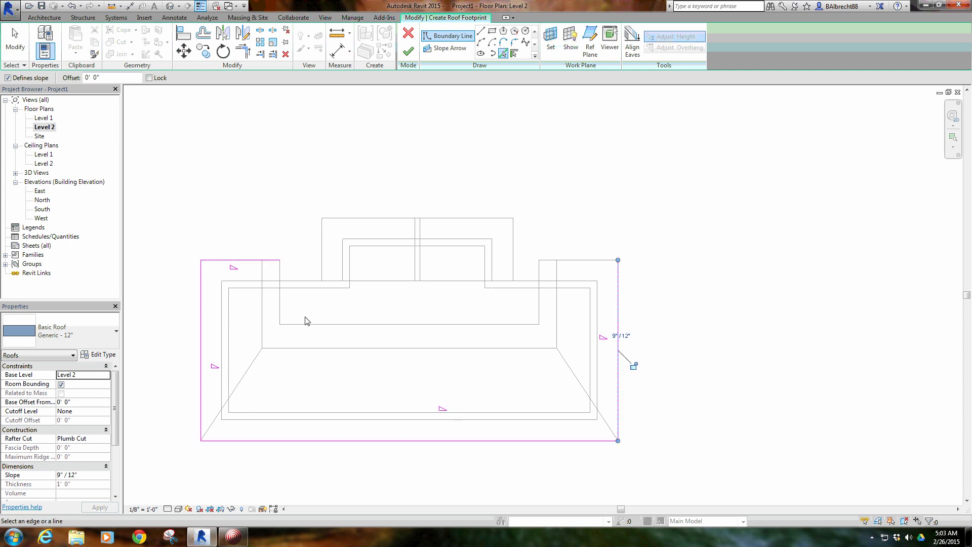
{"action": "key", "text": "Escape"}
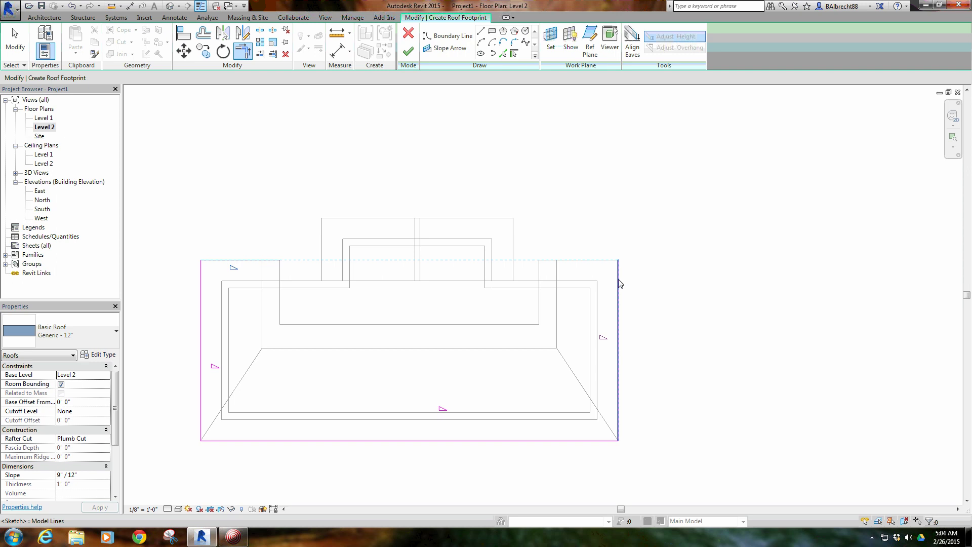
{"action": "left_click", "coordinate": [576, 260]}
{"action": "right_click", "coordinate": [411, 177]}
{"action": "left_click", "coordinate": [427, 183]}
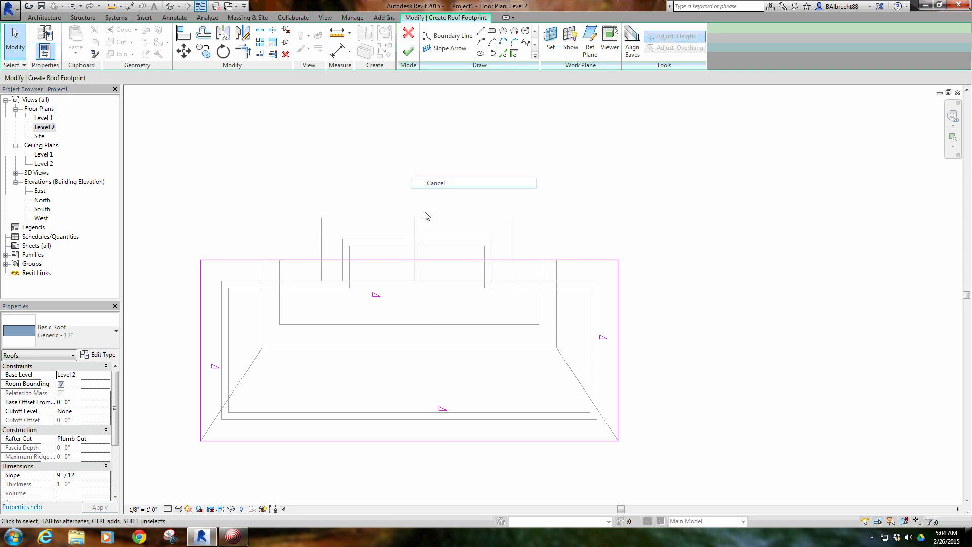
Step: Set the roof slope to 6"/12" and finish the main-block roof
{"action": "left_click", "coordinate": [384, 260]}
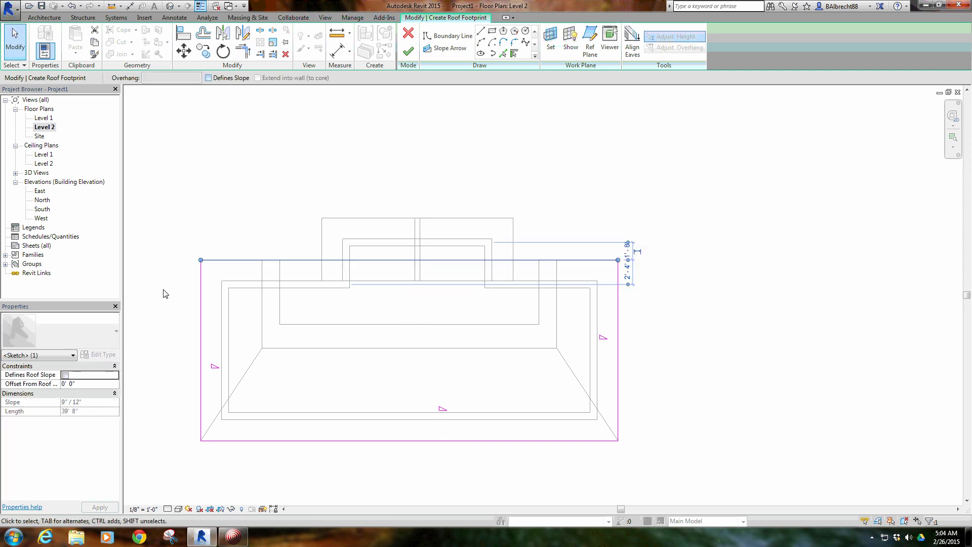
{"action": "left_click", "coordinate": [178, 241]}
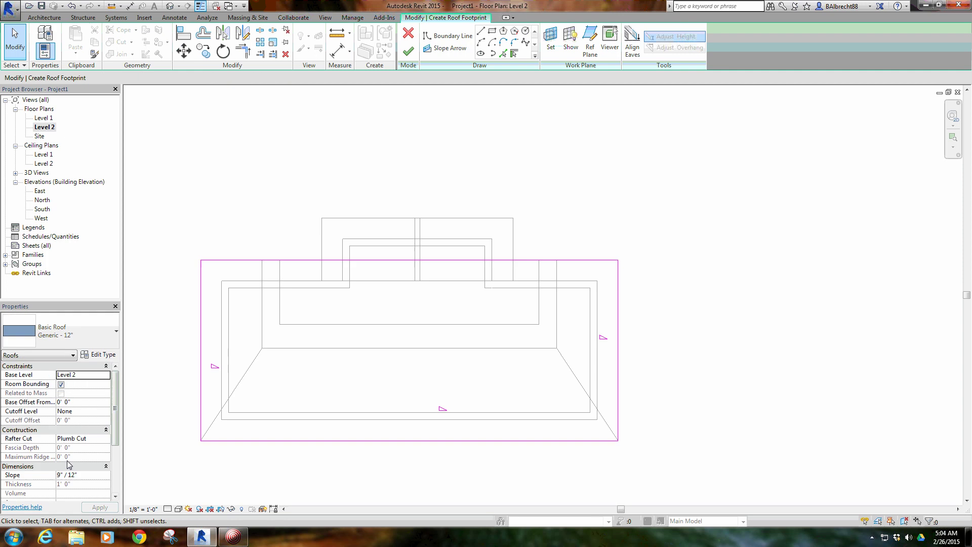
{"action": "left_click", "coordinate": [62, 478]}
{"action": "type", "text": "6"}
{"action": "middle_click_drag", "start_coordinate": [409, 160], "coordinate": [410, 144]}
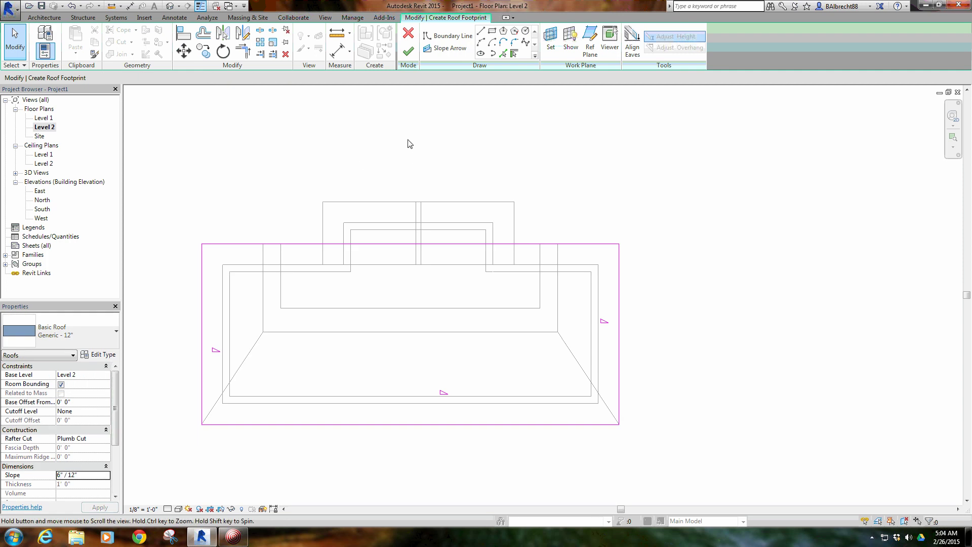
{"action": "scroll", "coordinate": [404, 135], "scroll_direction": "down", "scroll_amount": 1}
{"action": "left_click", "coordinate": [408, 51]}
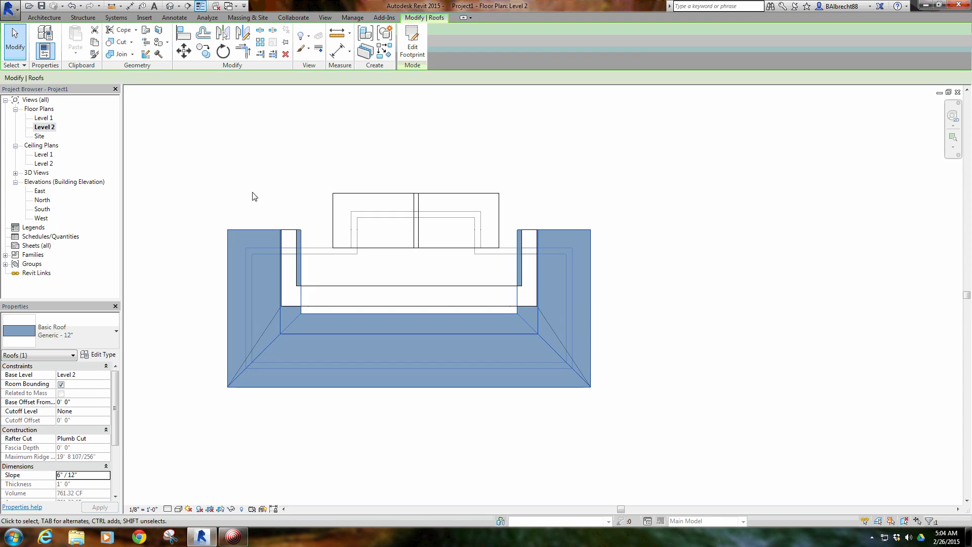
Step: In 3D, drag the upper roof's ridge handle down to flatten it, then orbit to review the roofs
{"action": "left_click", "coordinate": [171, 6]}
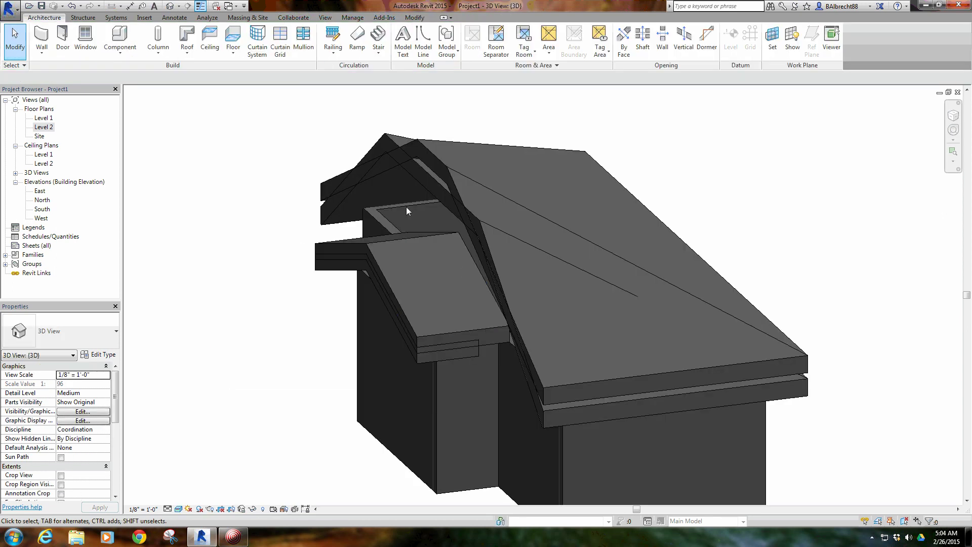
{"action": "left_click", "coordinate": [427, 177]}
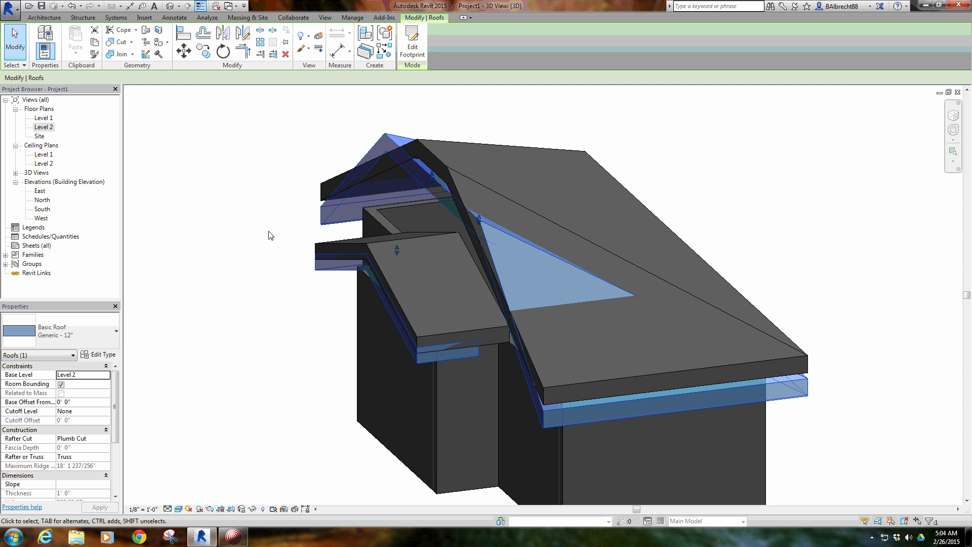
{"action": "key", "text": "Escape"}
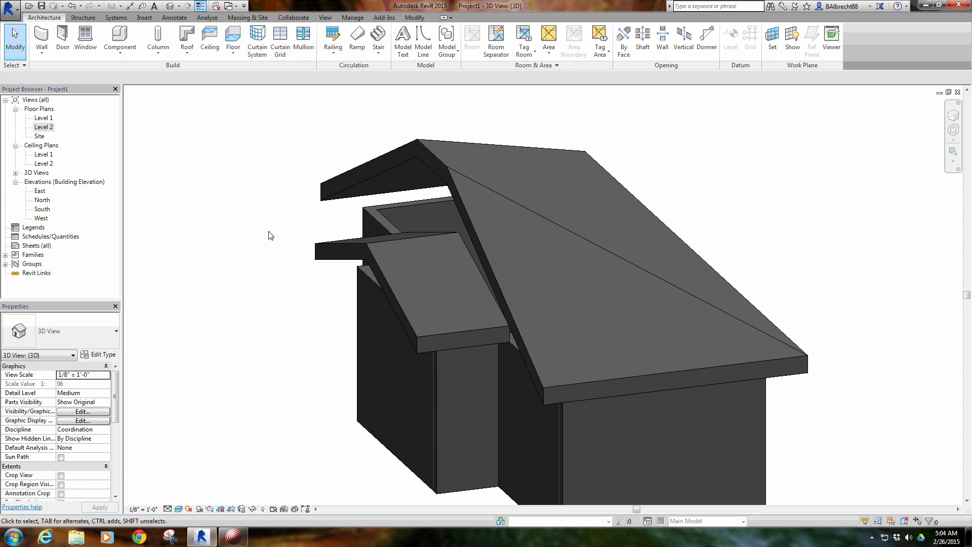
{"action": "middle_click_drag", "start_coordinate": [270, 235], "coordinate": [441, 126], "text": "shift"}
{"action": "left_click", "coordinate": [434, 163]}
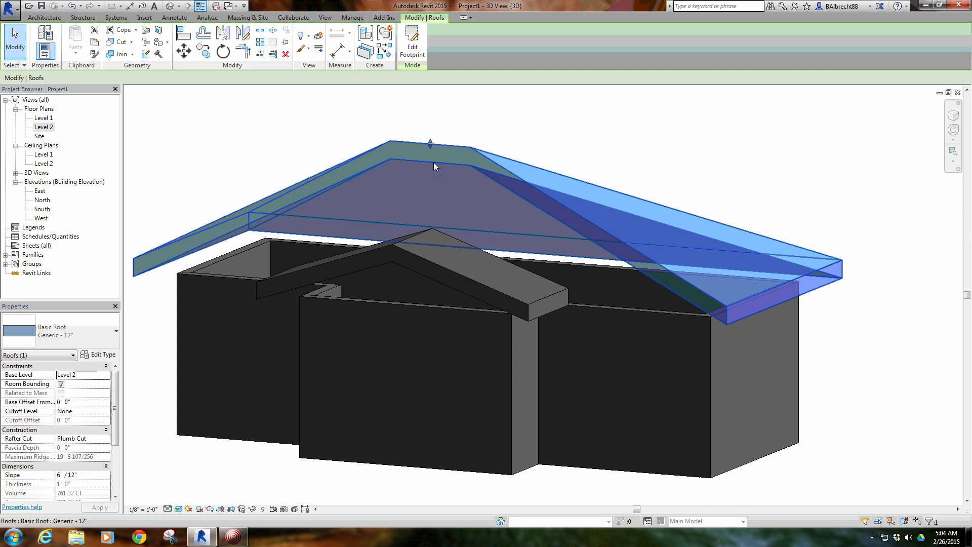
{"action": "left_click_drag", "start_coordinate": [431, 145], "coordinate": [430, 180]}
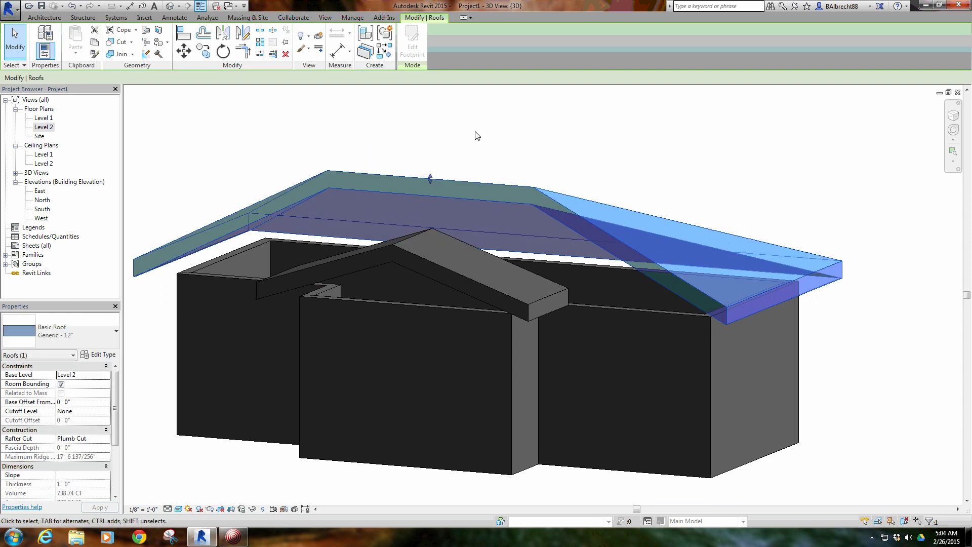
{"action": "left_click", "coordinate": [476, 136]}
{"action": "middle_click_drag", "start_coordinate": [408, 288], "coordinate": [421, 320], "text": "shift"}
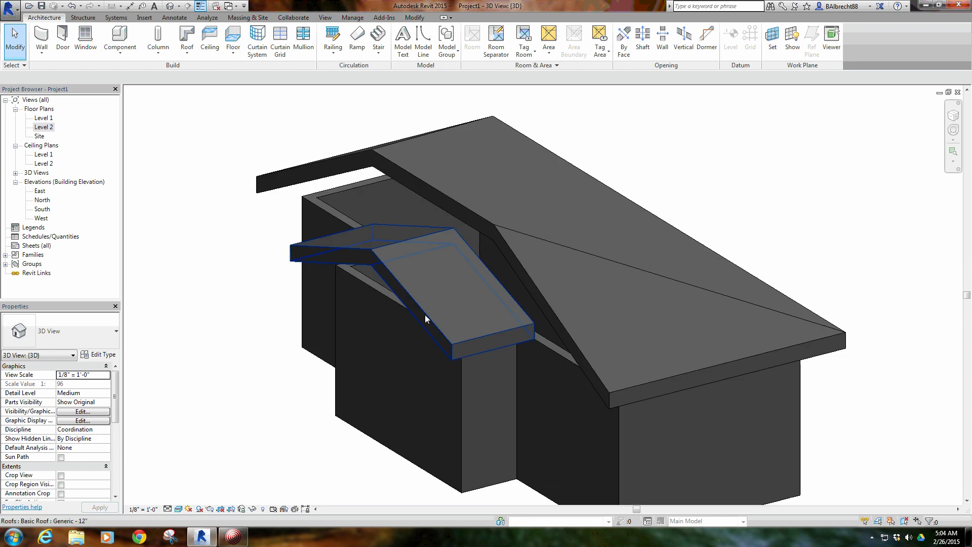
{"action": "left_click", "coordinate": [424, 314]}
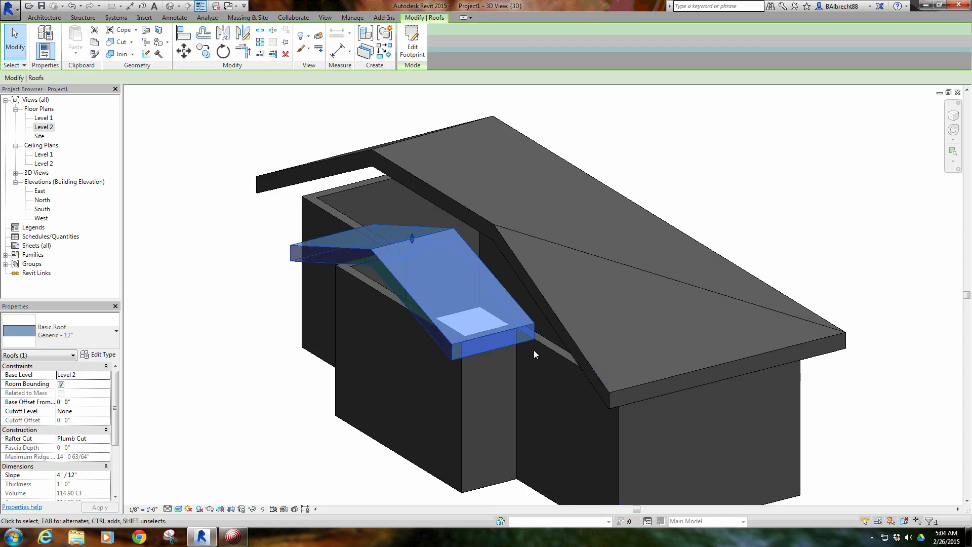
{"action": "middle_click_drag", "start_coordinate": [371, 393], "coordinate": [456, 353], "text": "shift"}
{"action": "key", "text": "Escape"}
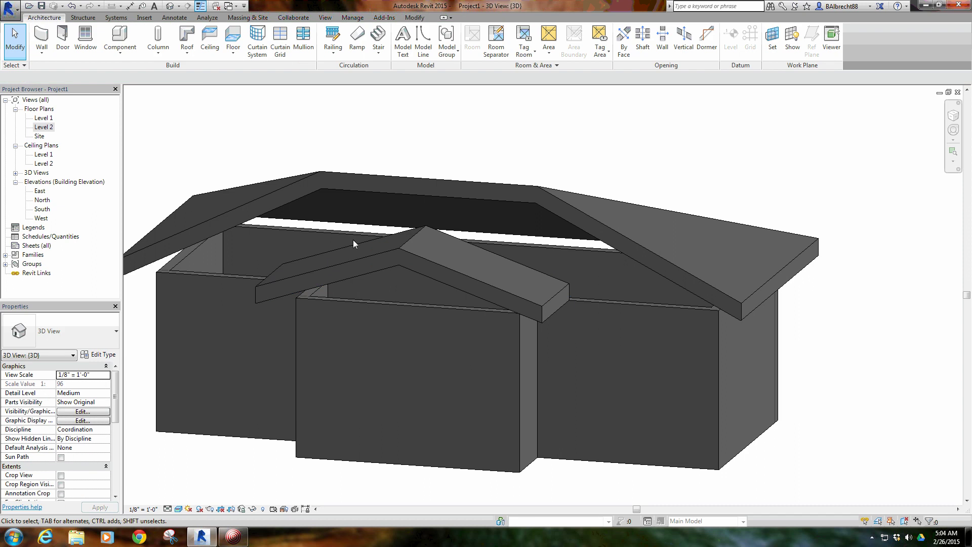
{"action": "middle_click_drag", "start_coordinate": [619, 326], "coordinate": [614, 298], "text": "shift"}
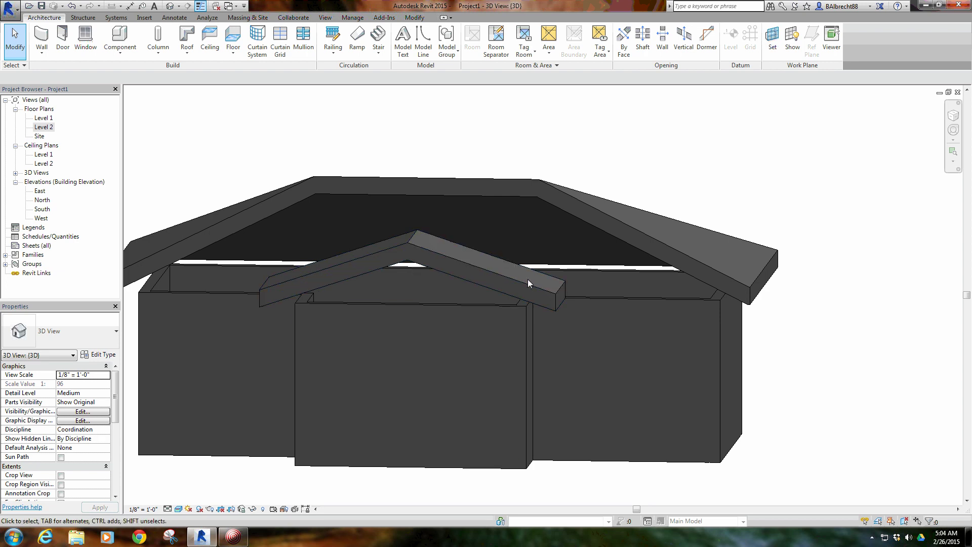
Step: Attach the front gable wall's top to the front gable roof
{"action": "left_click", "coordinate": [411, 307]}
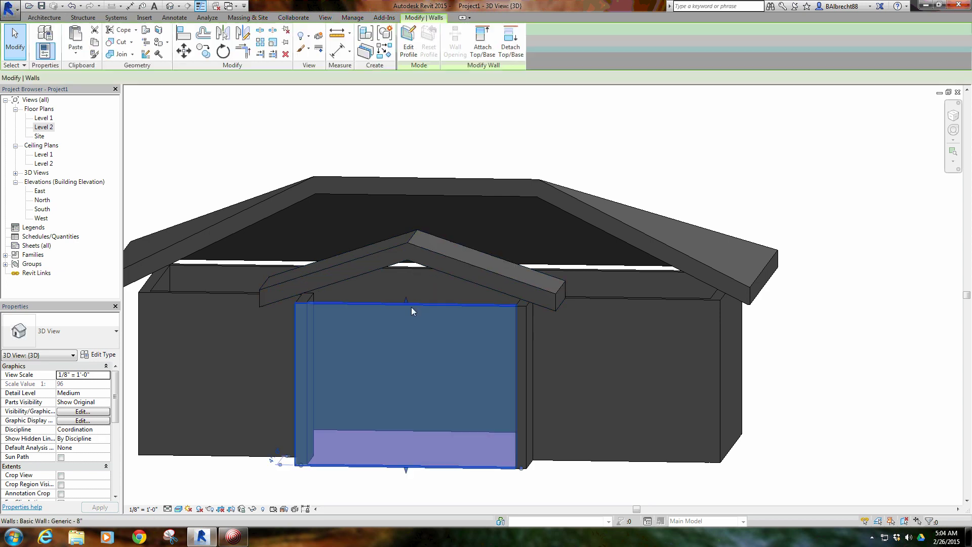
{"action": "left_click", "coordinate": [483, 47]}
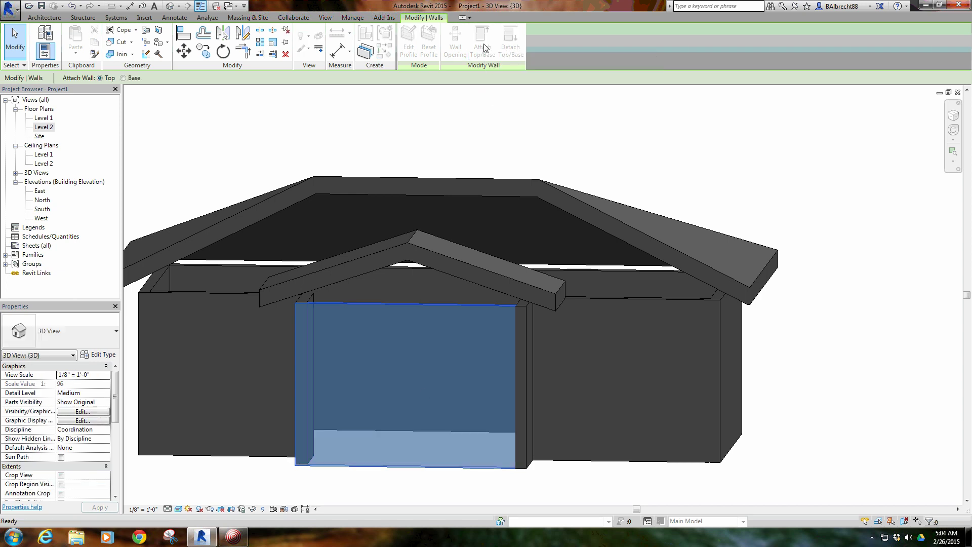
{"action": "left_click", "coordinate": [430, 251]}
{"action": "key", "text": "Escape"}
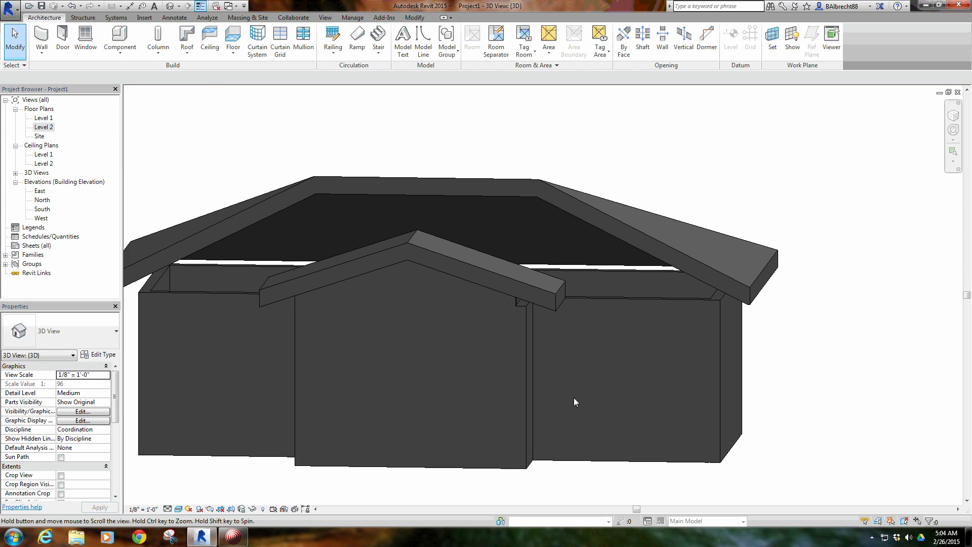
Step: Attach the thin, right and left walls' tops to the upper roof
{"action": "middle_click_drag", "start_coordinate": [573, 397], "coordinate": [557, 302], "text": "shift"}
{"action": "left_click", "coordinate": [525, 307]}
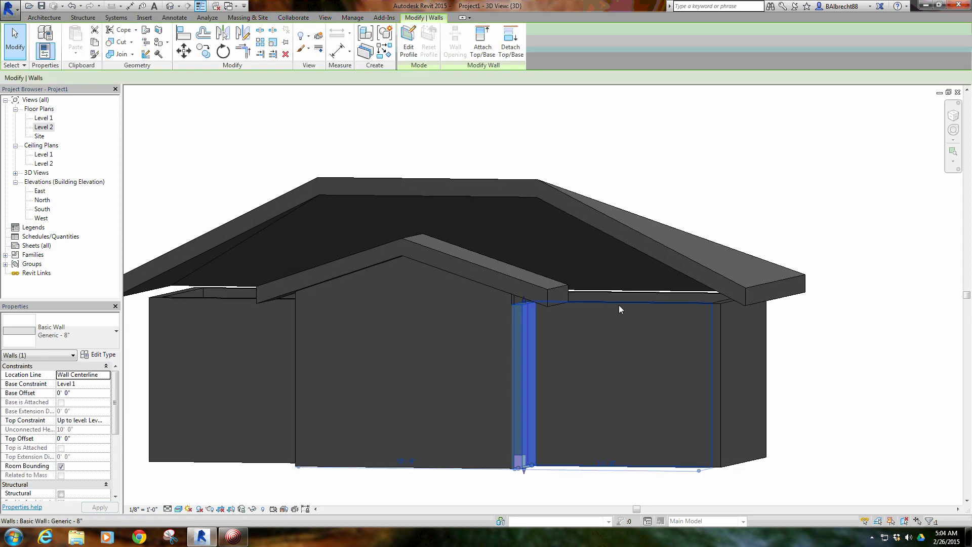
{"action": "left_click", "coordinate": [619, 307], "text": "ctrl"}
{"action": "left_click", "coordinate": [297, 318], "text": "ctrl"}
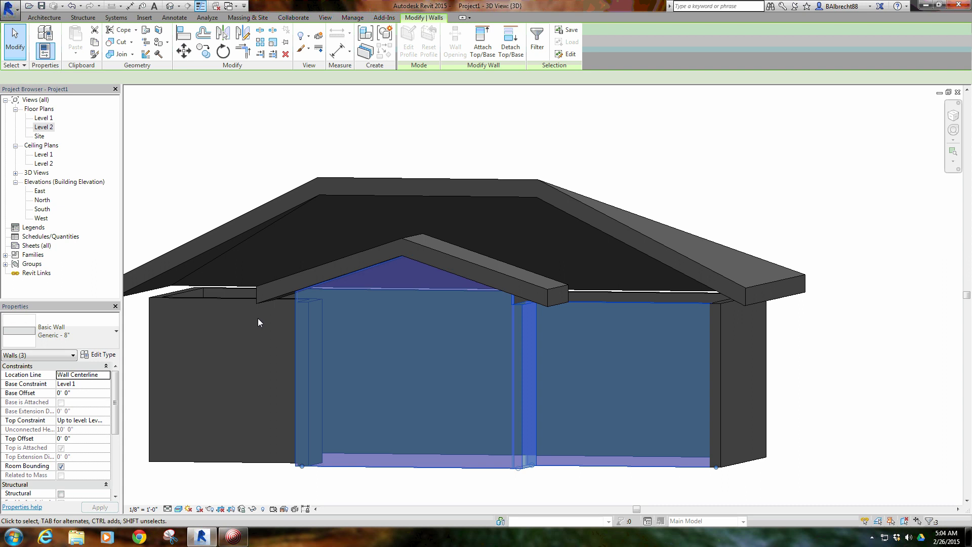
{"action": "left_click", "coordinate": [296, 310], "text": "shift"}
{"action": "left_click", "coordinate": [213, 302], "text": "ctrl"}
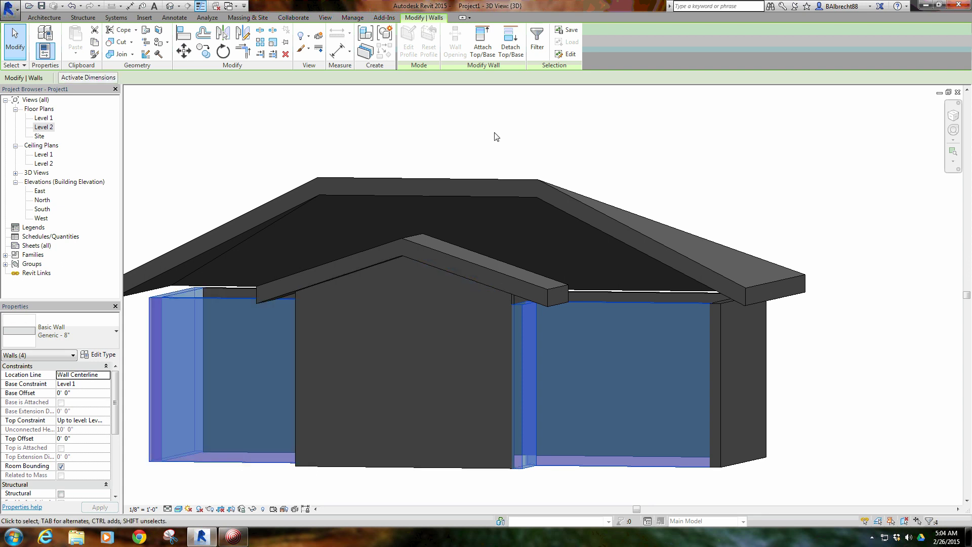
{"action": "left_click", "coordinate": [483, 43]}
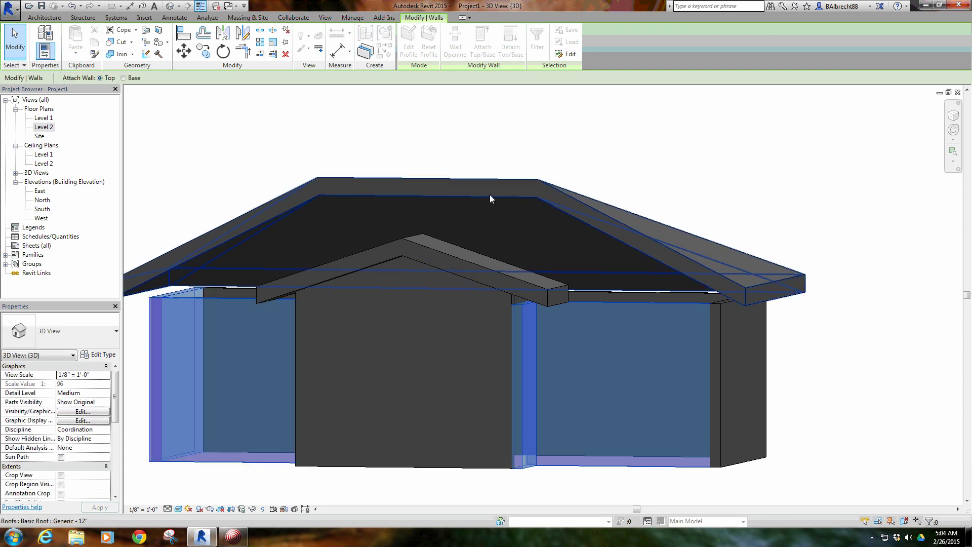
{"action": "left_click", "coordinate": [489, 196]}
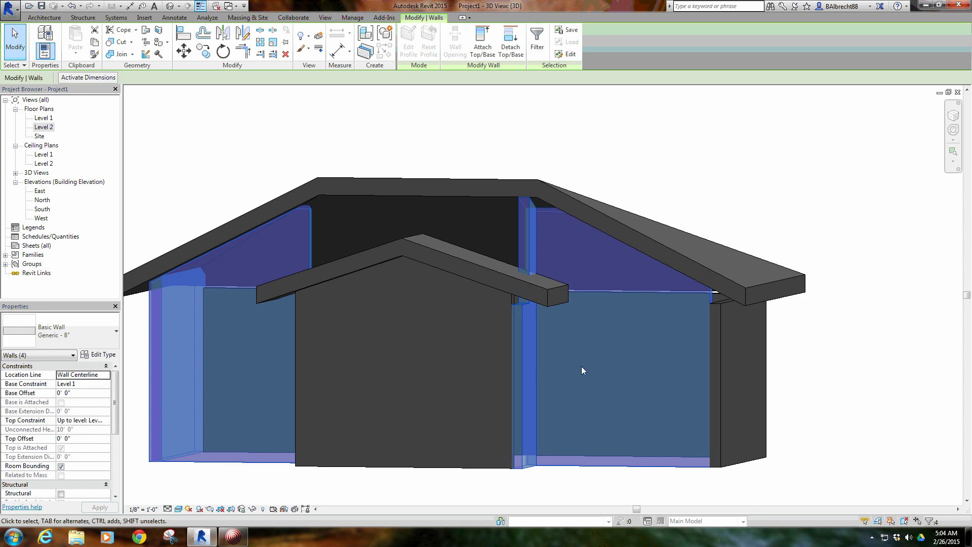
{"action": "middle_click_drag", "start_coordinate": [581, 366], "coordinate": [537, 414], "text": "shift"}
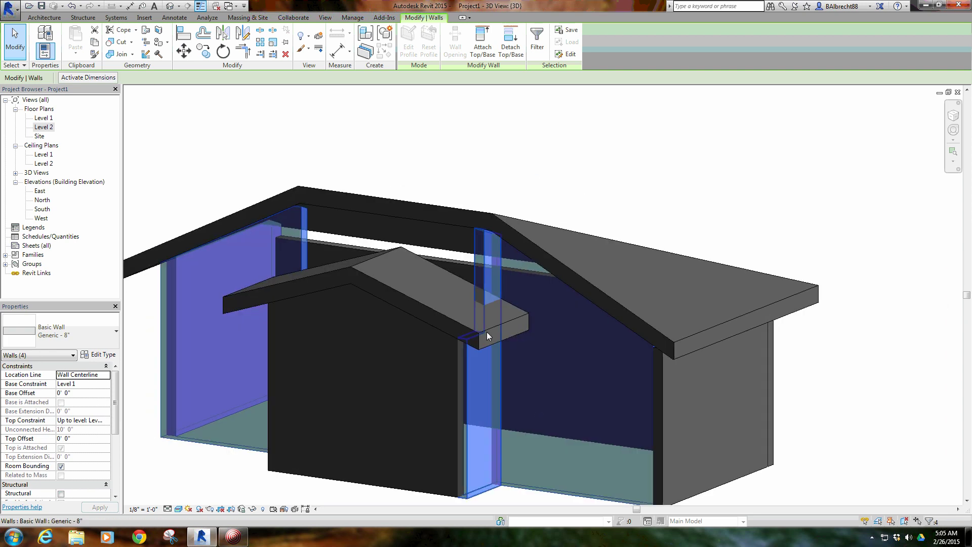
{"action": "key", "text": "Escape"}
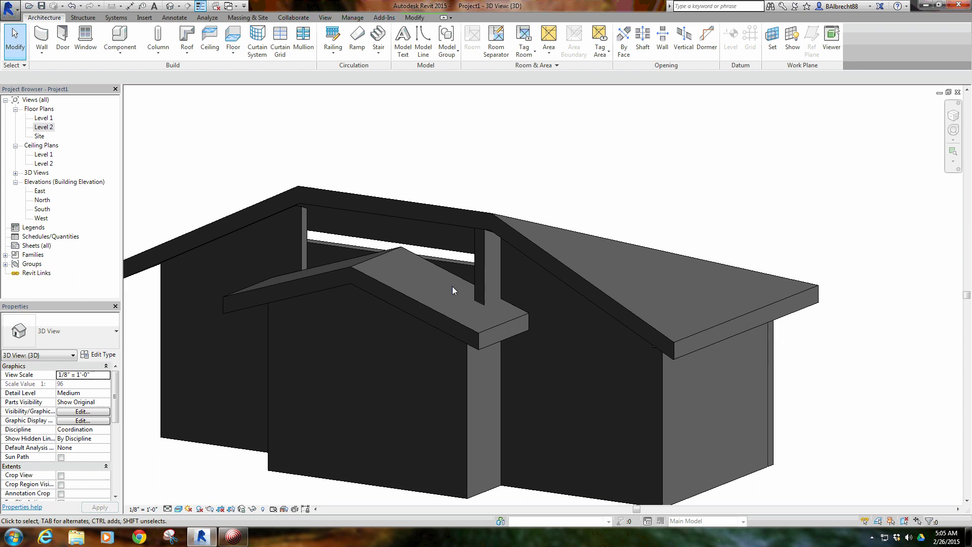
Step: Attach the thin wall beside the gable to the small roof
{"action": "left_click", "coordinate": [483, 254]}
{"action": "left_click", "coordinate": [482, 41]}
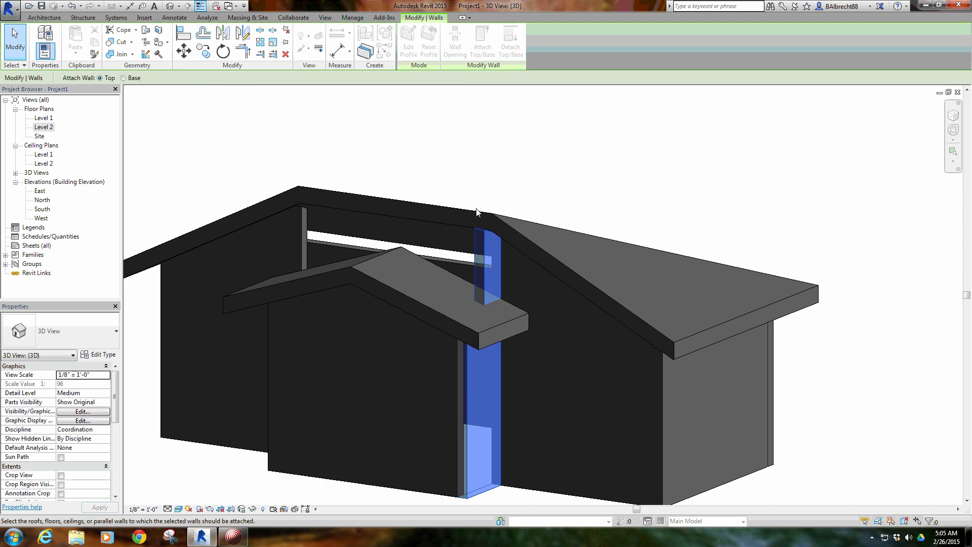
{"action": "left_click", "coordinate": [456, 320]}
{"action": "key", "text": "Escape"}
Step: Orbit around the house and inspect the right wall from above
{"action": "middle_click_drag", "start_coordinate": [388, 381], "coordinate": [562, 256], "text": "shift"}
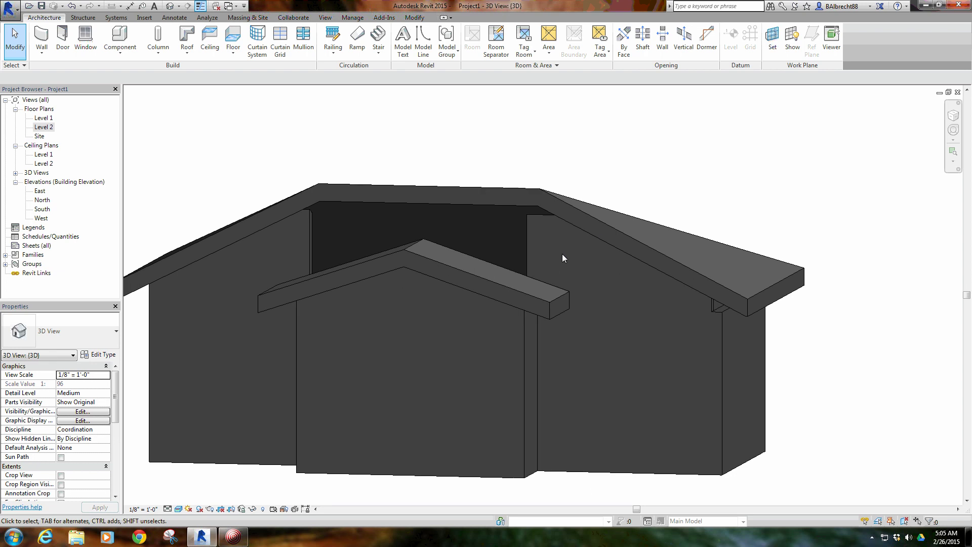
{"action": "left_click", "coordinate": [526, 253]}
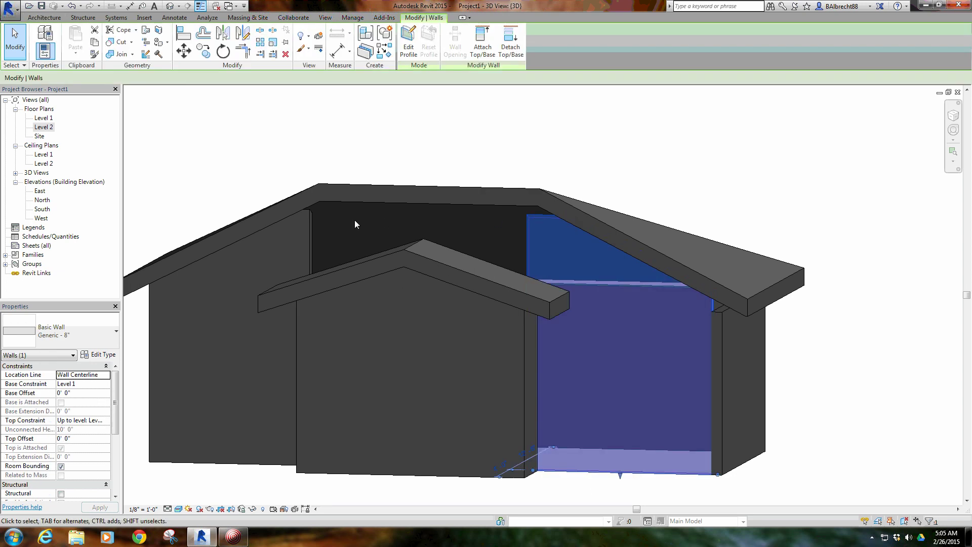
{"action": "middle_click_drag", "start_coordinate": [453, 258], "coordinate": [471, 374], "text": "shift"}
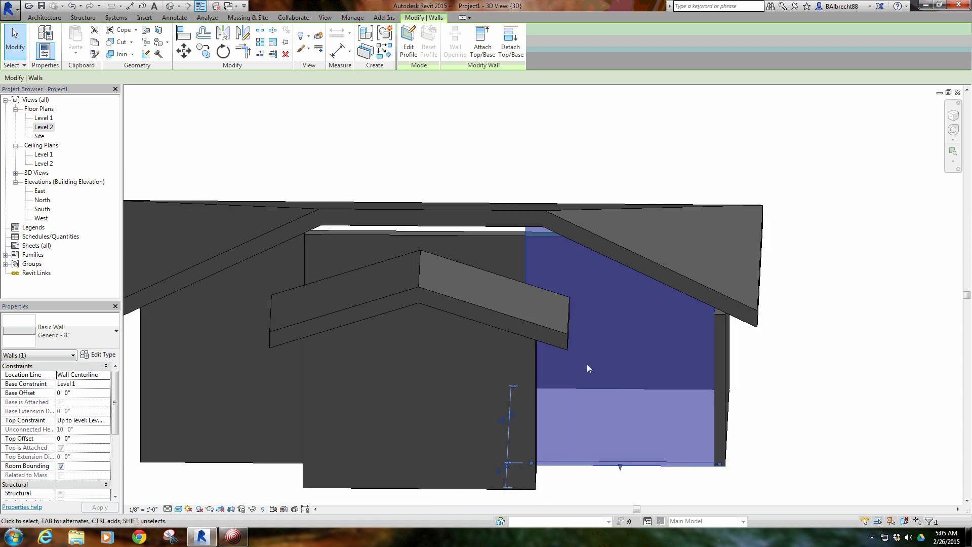
{"action": "middle_click_drag", "start_coordinate": [588, 364], "coordinate": [583, 339], "text": "shift"}
{"action": "key", "text": "Escape"}
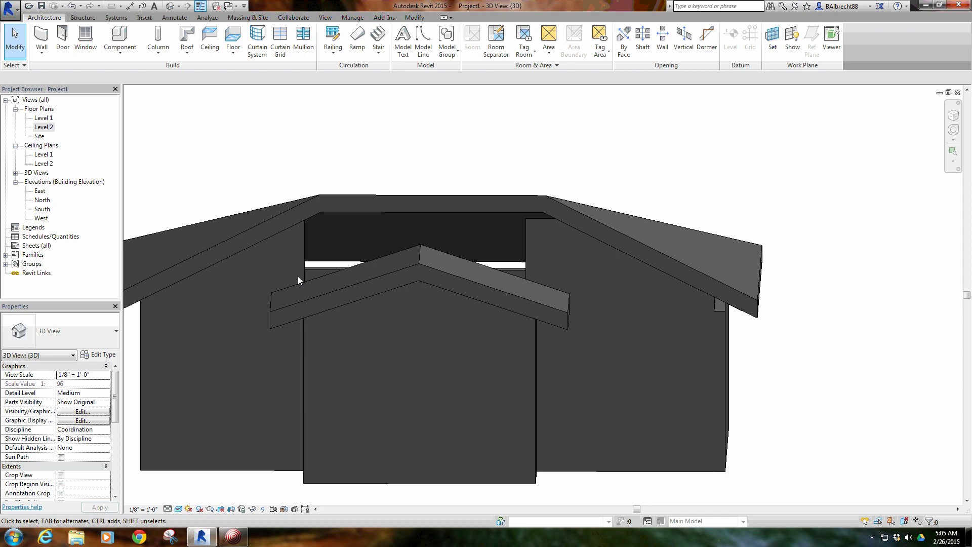
Step: Start editing the right wall's profile and view it in the North elevation
{"action": "left_click", "coordinate": [526, 254]}
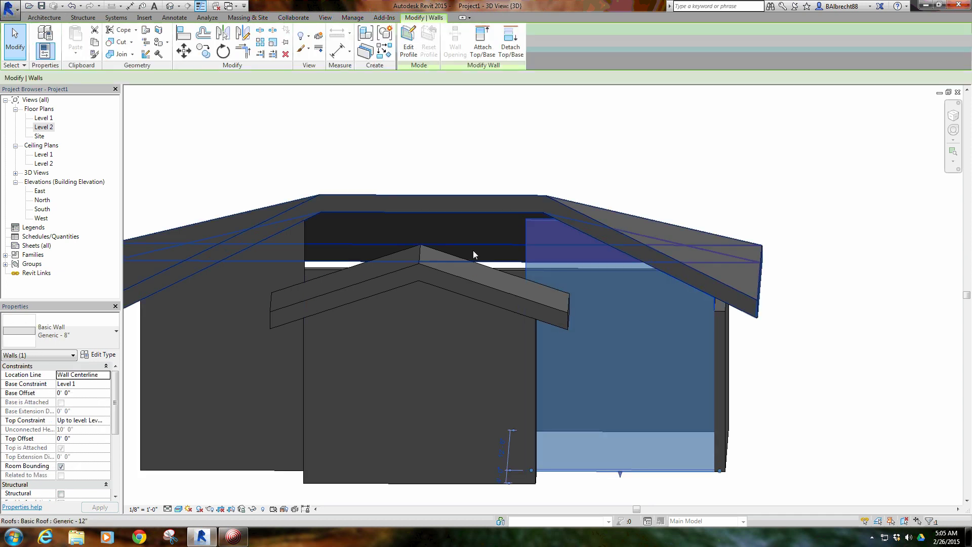
{"action": "left_click", "coordinate": [408, 43]}
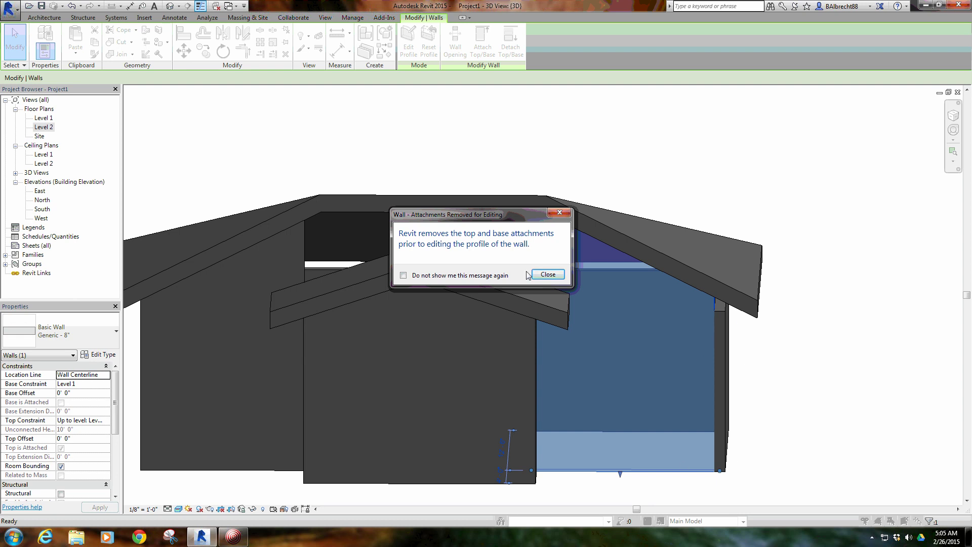
{"action": "left_click", "coordinate": [544, 274]}
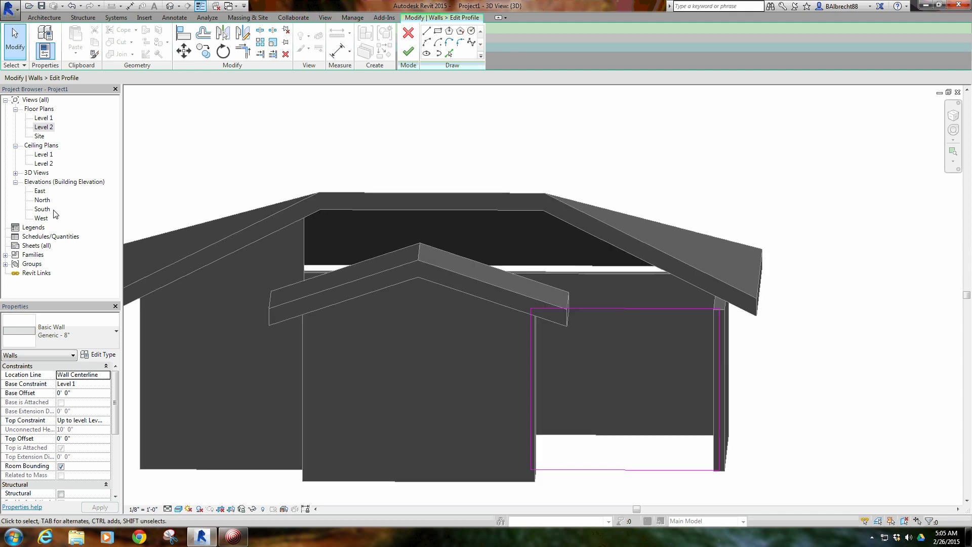
{"action": "double_click", "coordinate": [42, 200]}
{"action": "scroll", "coordinate": [506, 339], "scroll_direction": "up", "scroll_amount": 3}
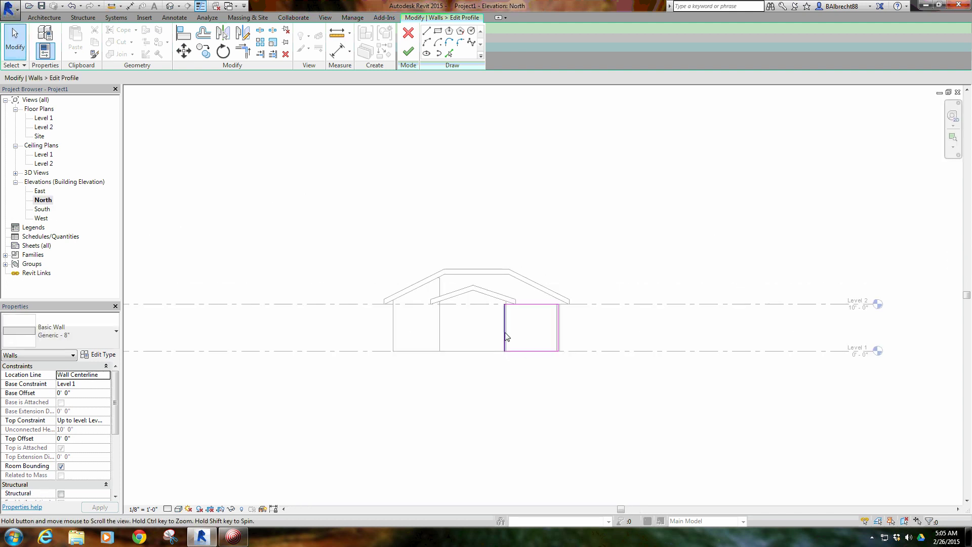
{"action": "scroll", "coordinate": [544, 321], "scroll_direction": "up", "scroll_amount": 2}
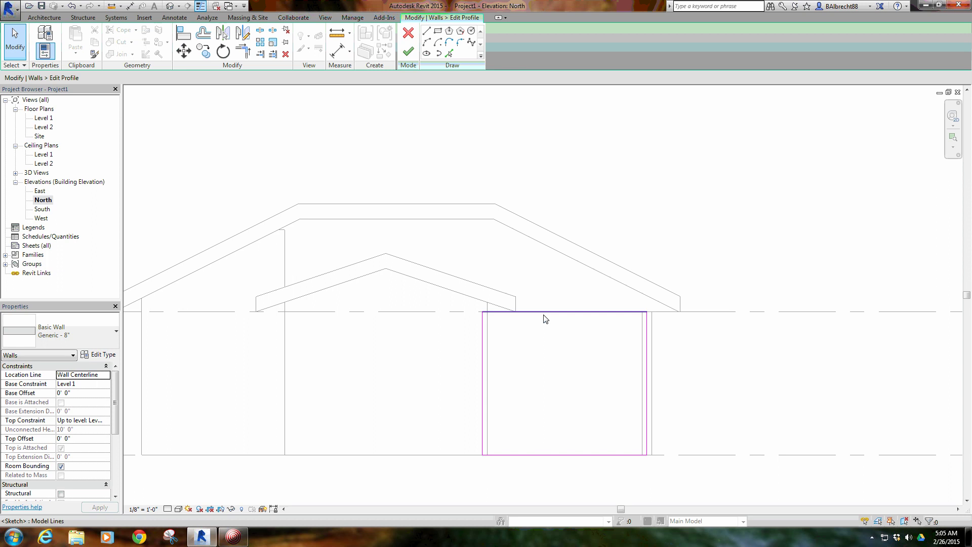
Step: Replace the profile's top line with picked lines along the main and lower roof edges
{"action": "left_click", "coordinate": [582, 312]}
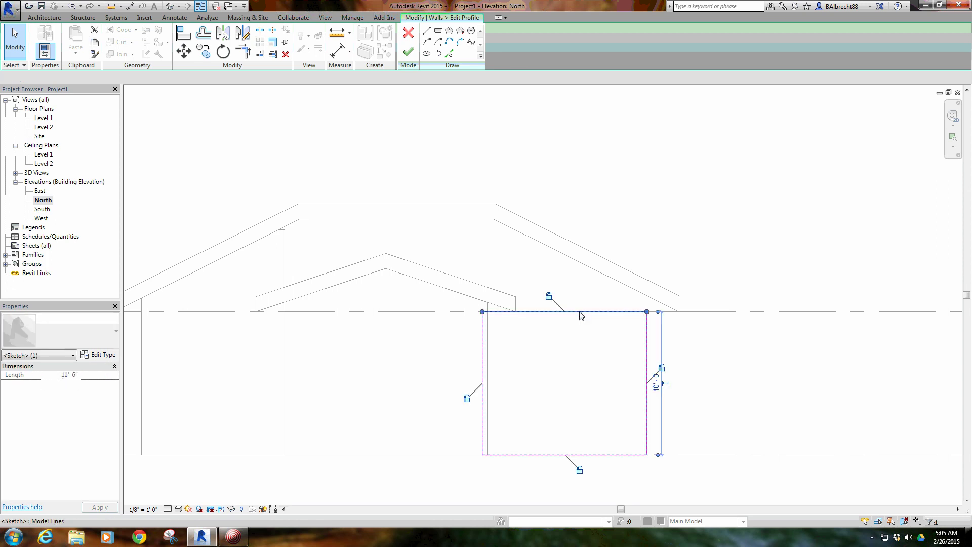
{"action": "right_click", "coordinate": [511, 228]}
{"action": "left_click", "coordinate": [544, 358]}
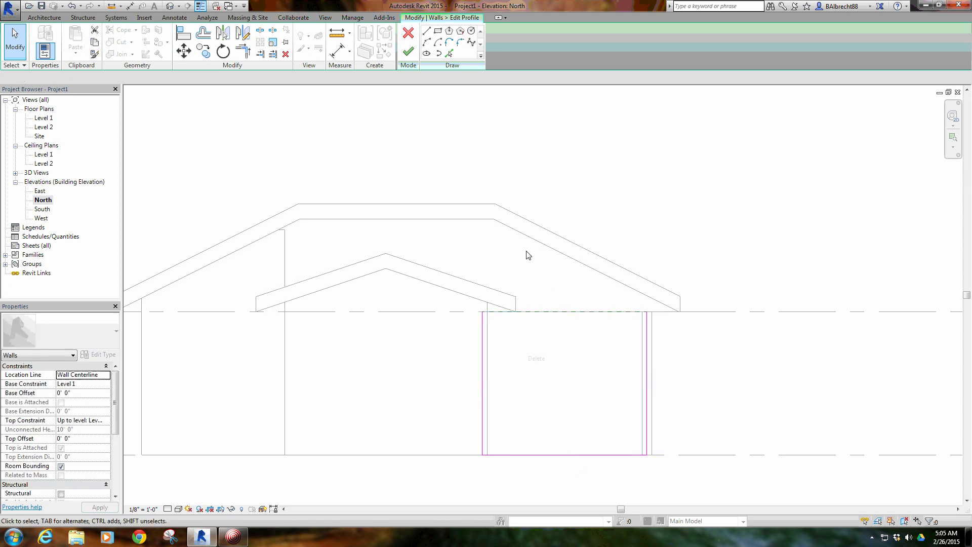
{"action": "left_click", "coordinate": [446, 53]}
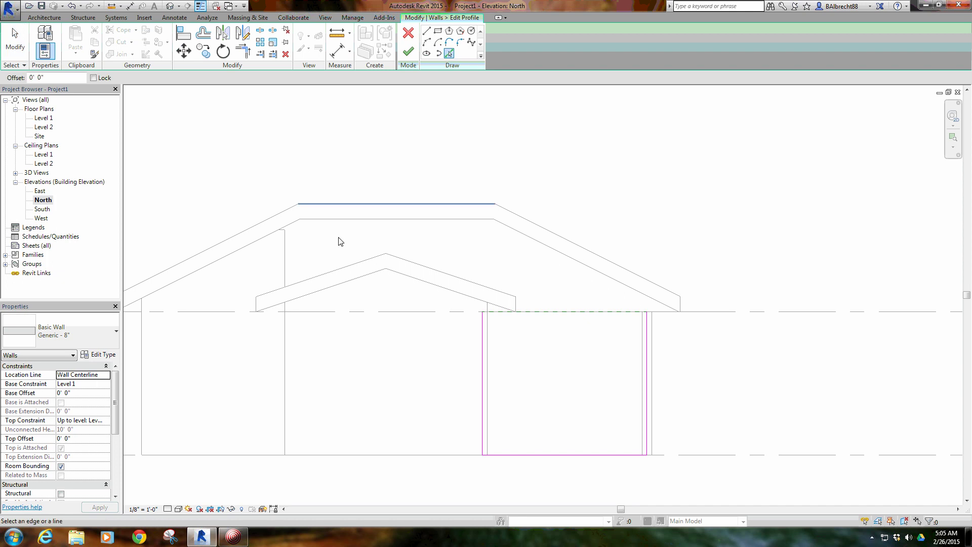
{"action": "left_click", "coordinate": [352, 224]}
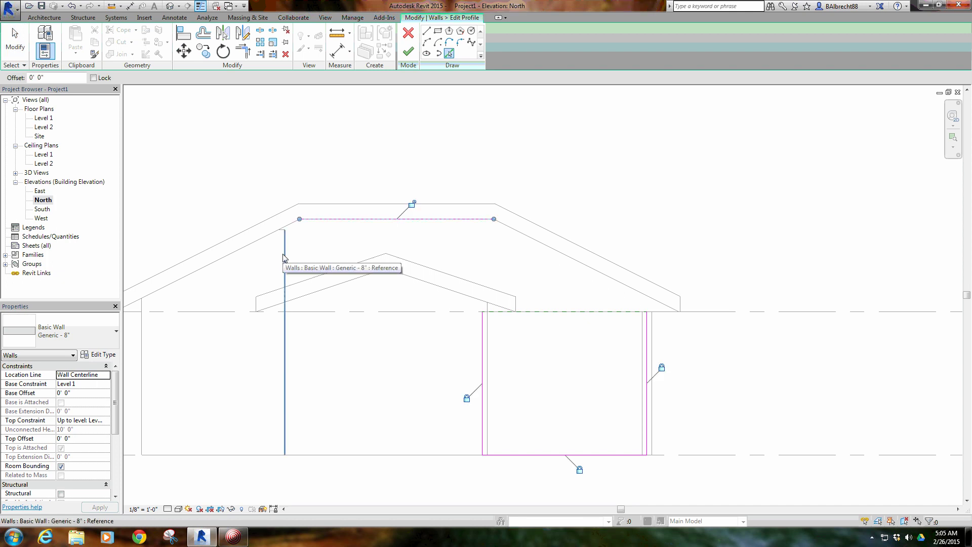
{"action": "left_click", "coordinate": [285, 256]}
{"action": "left_click", "coordinate": [338, 276]}
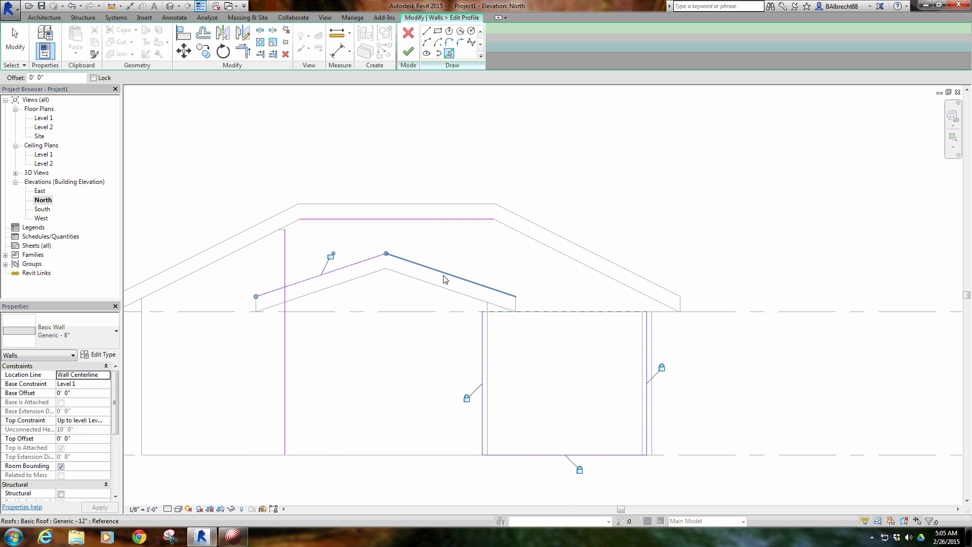
{"action": "left_click", "coordinate": [324, 290]}
{"action": "left_click", "coordinate": [433, 287]}
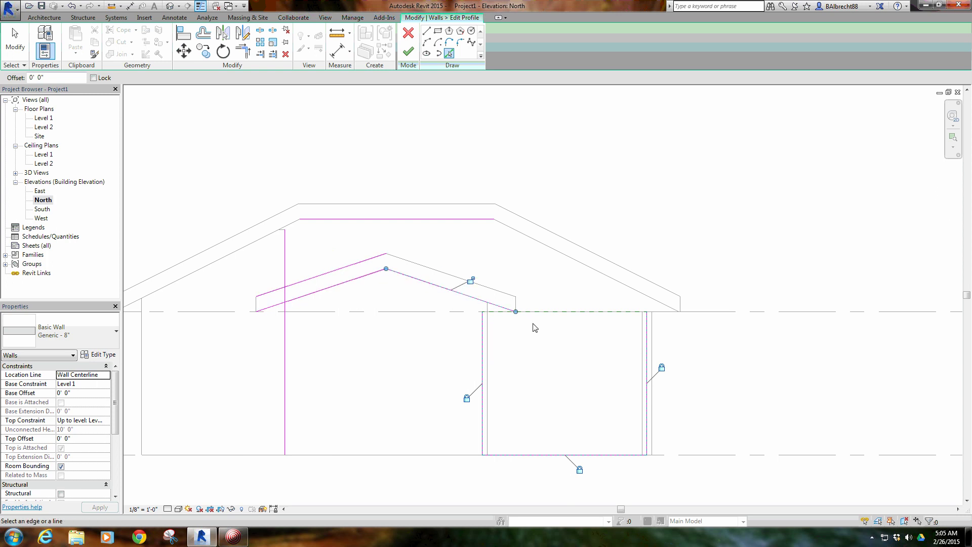
{"action": "left_click", "coordinate": [585, 266]}
Step: Trim the picked roof and wall lines to meet at clean corners with TR
{"action": "key", "text": "t"}
{"action": "key", "text": "r"}
{"action": "left_click", "coordinate": [300, 298]}
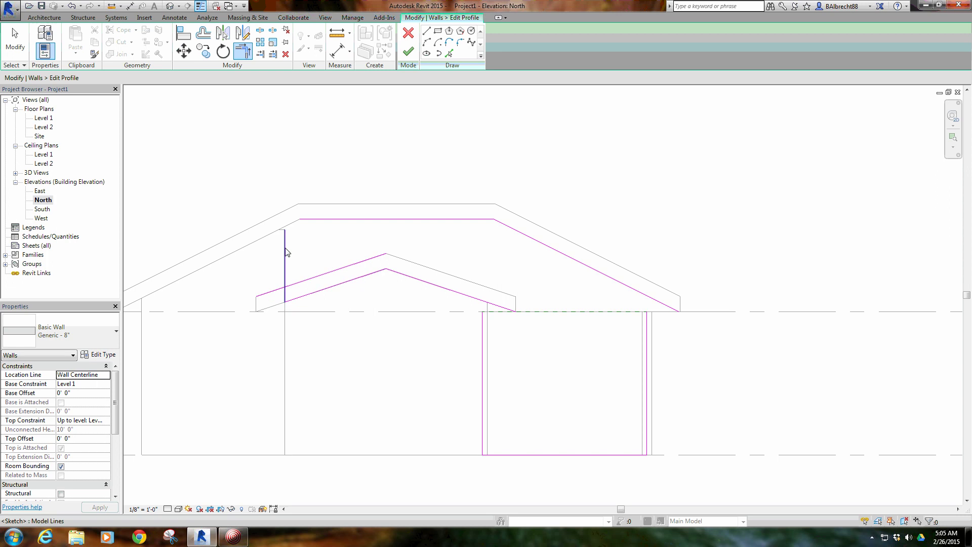
{"action": "left_click", "coordinate": [285, 252]}
{"action": "left_click", "coordinate": [284, 238]}
{"action": "left_click", "coordinate": [317, 220]}
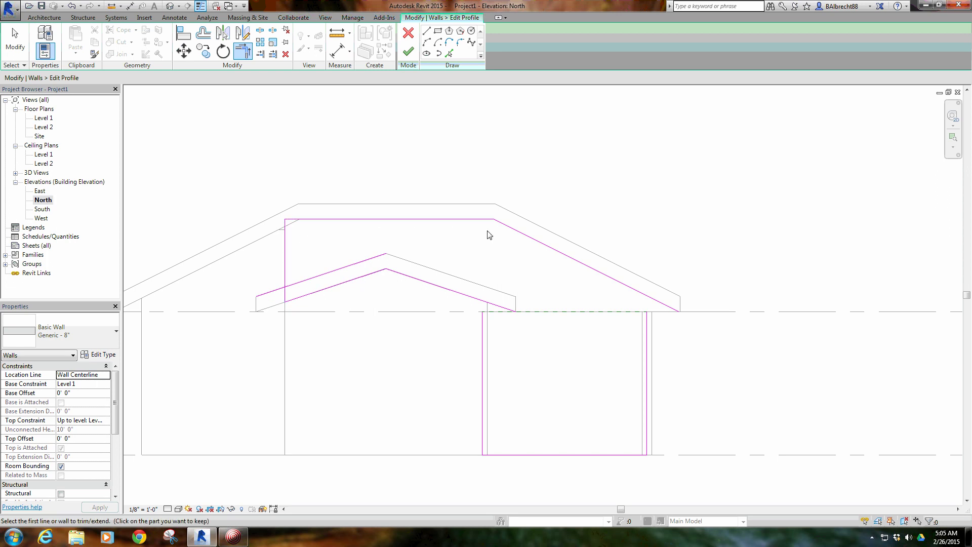
{"action": "left_click", "coordinate": [515, 232]}
{"action": "left_click", "coordinate": [646, 329]}
{"action": "left_click", "coordinate": [482, 324]}
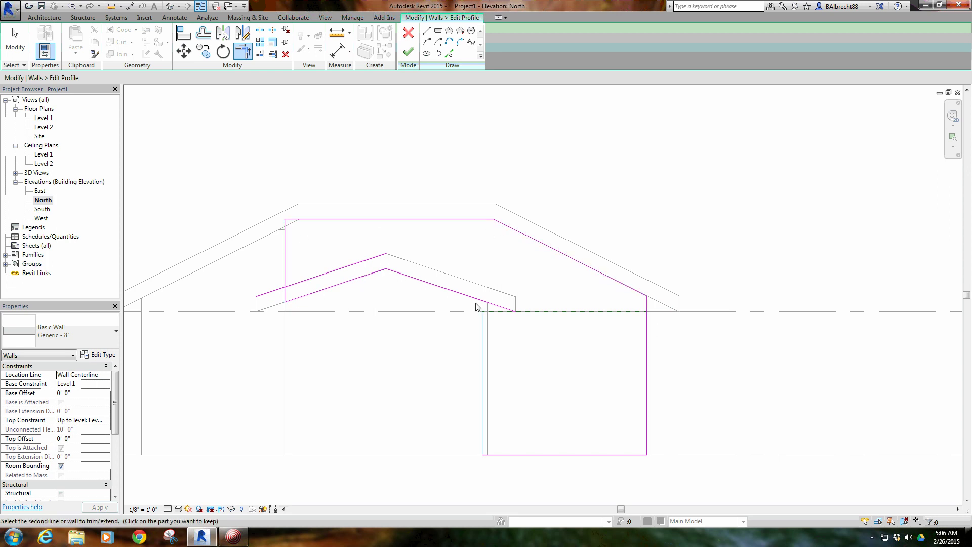
{"action": "left_click", "coordinate": [460, 297]}
{"action": "right_click", "coordinate": [332, 248]}
{"action": "left_click", "coordinate": [365, 253]}
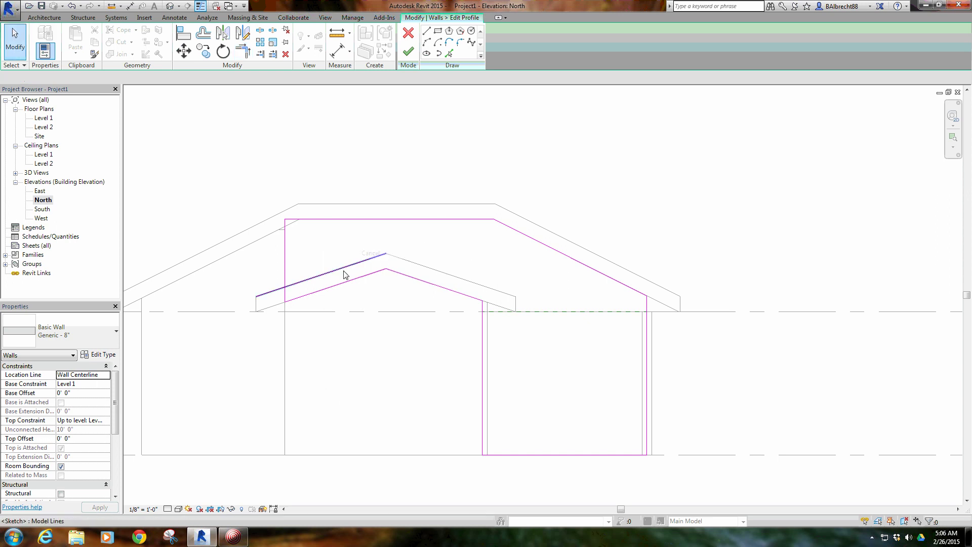
Step: Add the main roof's left edge, close the top-left corner, and finish the profile
{"action": "left_click", "coordinate": [344, 274]}
{"action": "key", "text": "Escape"}
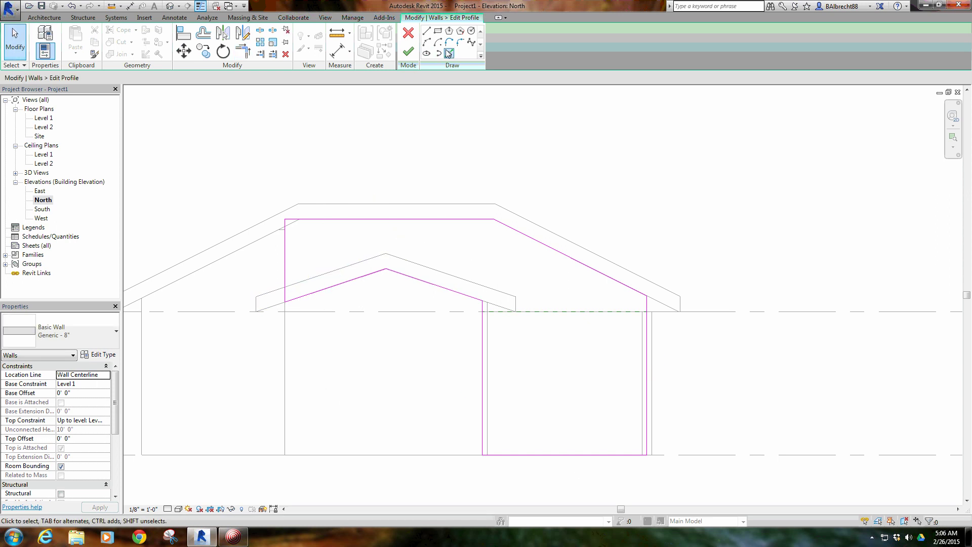
{"action": "left_click", "coordinate": [449, 53]}
{"action": "left_click", "coordinate": [293, 225]}
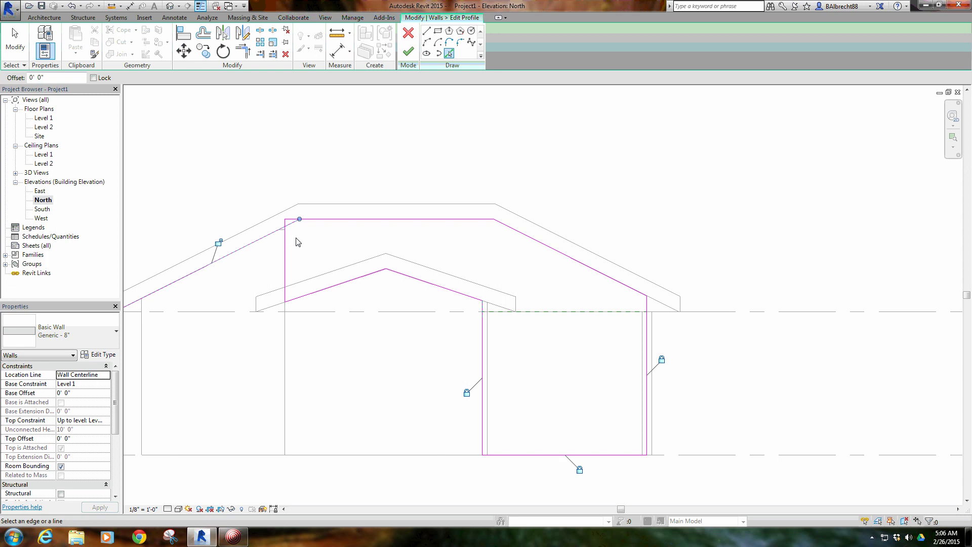
{"action": "key", "text": "t"}
{"action": "key", "text": "r"}
{"action": "left_click", "coordinate": [285, 245]}
{"action": "left_click", "coordinate": [290, 224]}
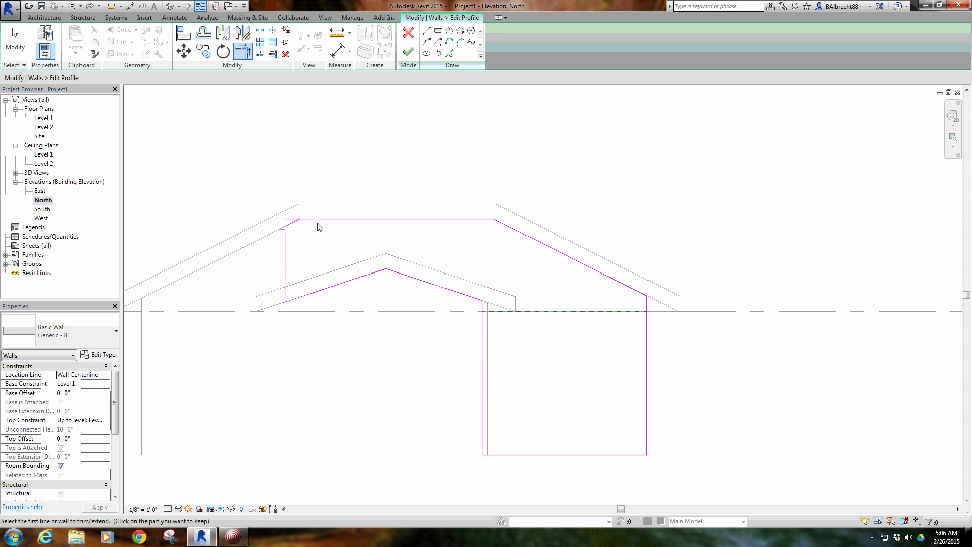
{"action": "right_click", "coordinate": [337, 192]}
{"action": "left_click", "coordinate": [346, 199]}
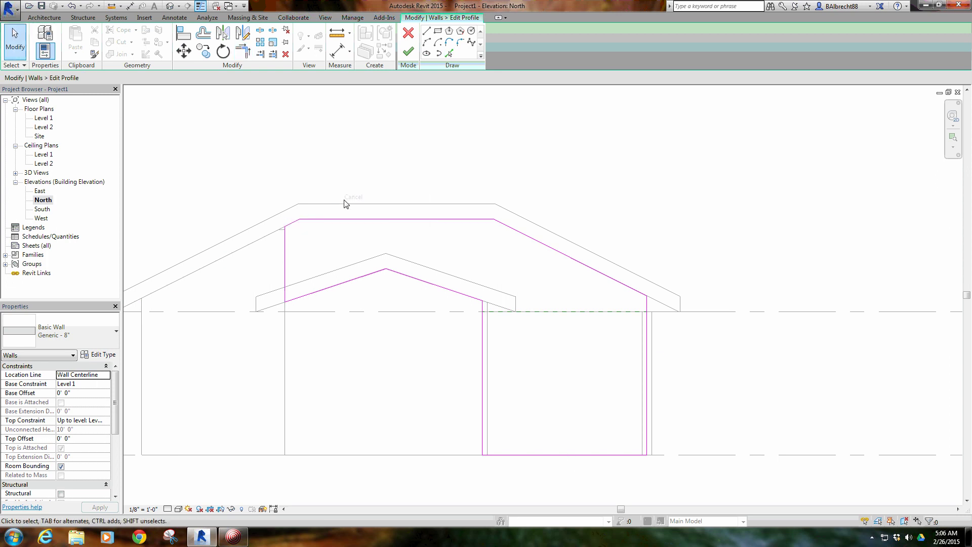
{"action": "left_click", "coordinate": [408, 51]}
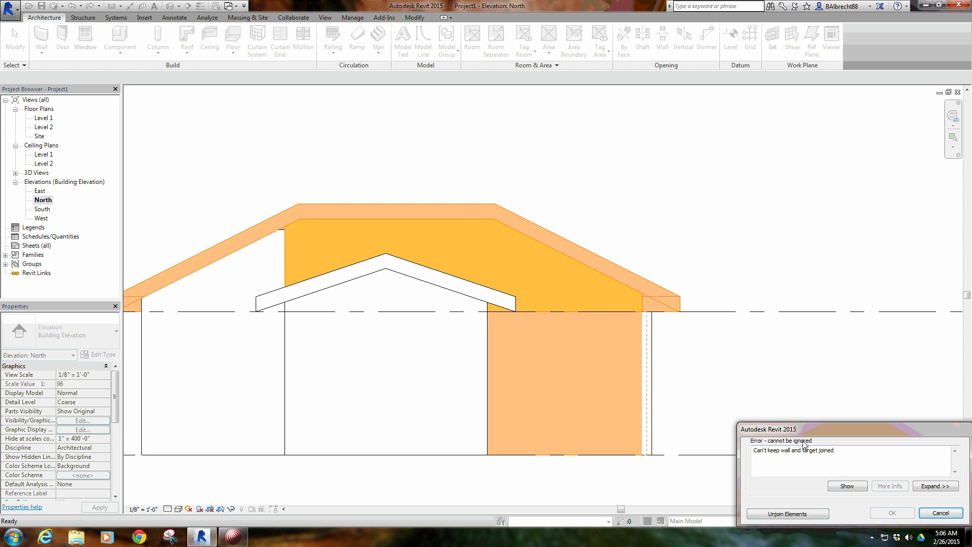
Step: Unjoin the wall from the roof to keep the new profile, then clear the selection
{"action": "left_click", "coordinate": [795, 511]}
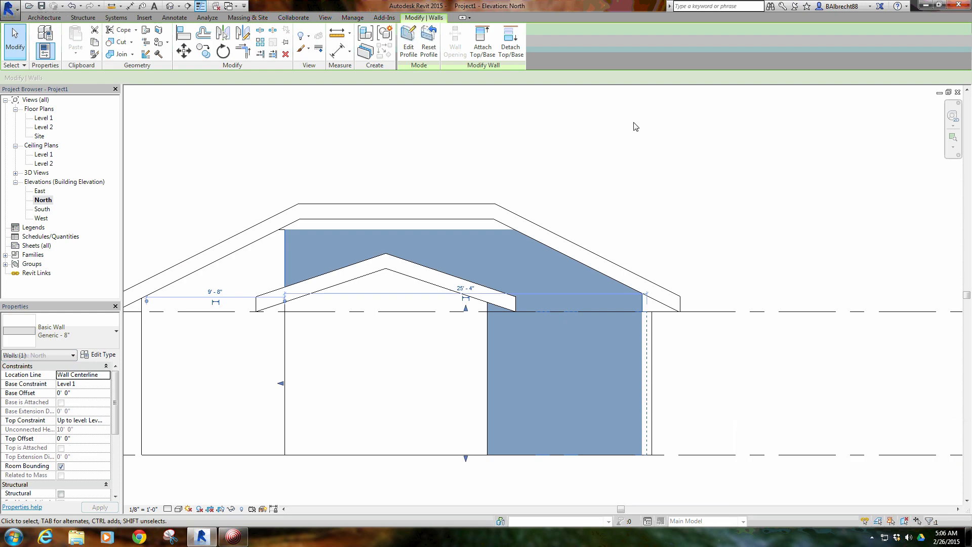
{"action": "key", "text": "Escape"}
Step: Orbit the default 3D view around the house to inspect the reshaped wall
{"action": "left_click", "coordinate": [173, 7]}
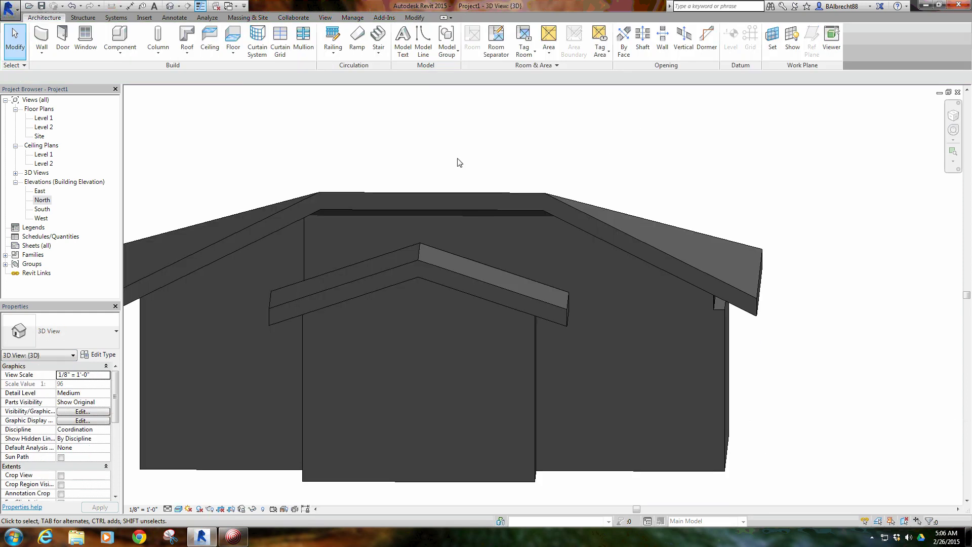
{"action": "middle_click_drag", "start_coordinate": [475, 226], "coordinate": [409, 187], "text": "shift"}
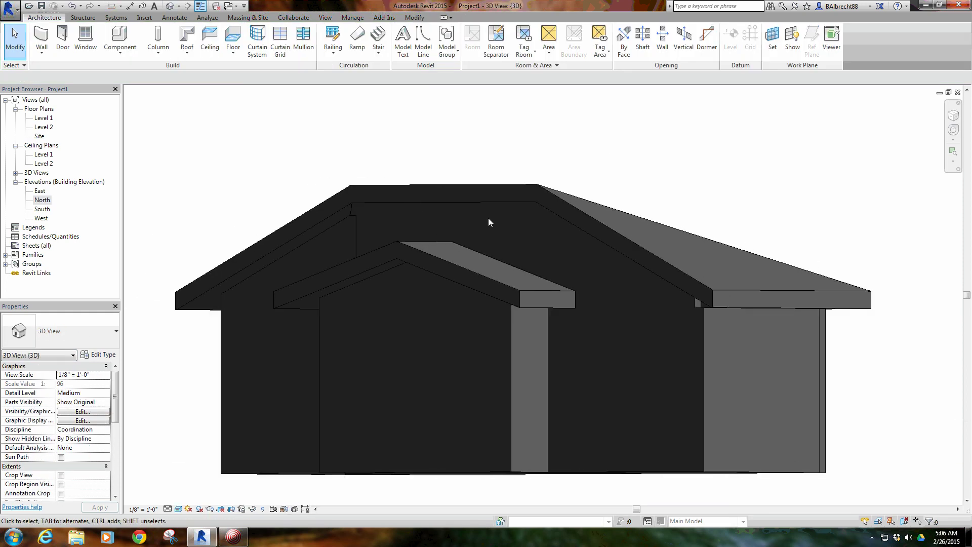
{"action": "left_click", "coordinate": [696, 307]}
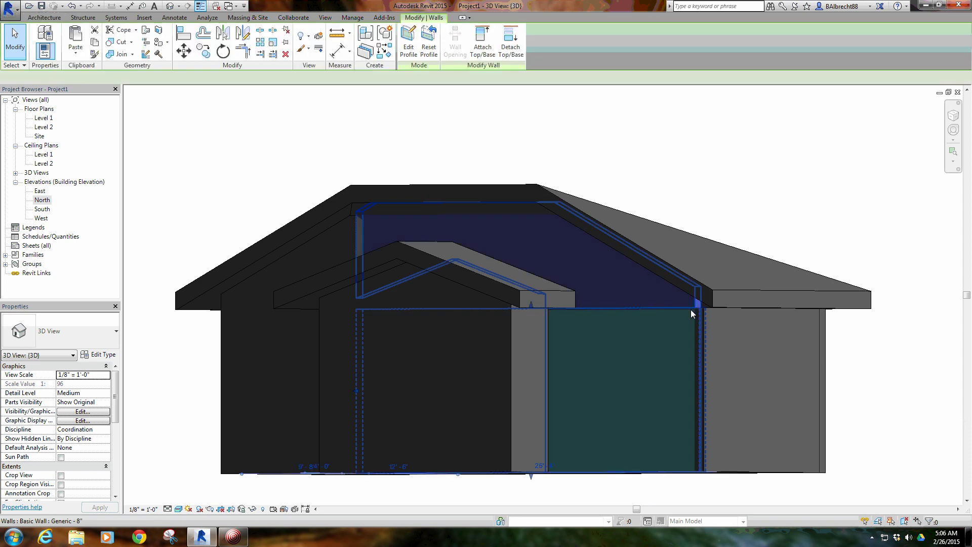
{"action": "middle_click_drag", "start_coordinate": [690, 309], "coordinate": [382, 121], "text": "shift"}
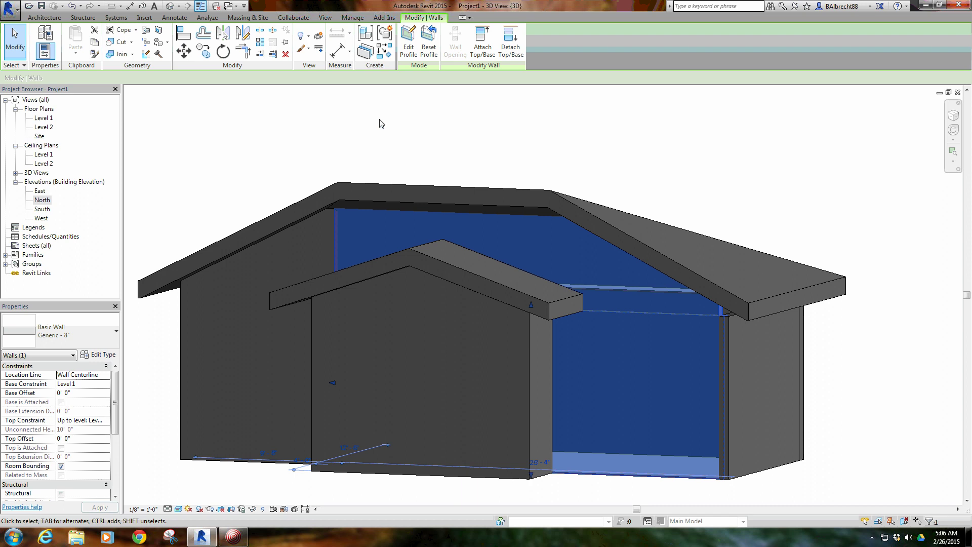
{"action": "left_click", "coordinate": [404, 157]}
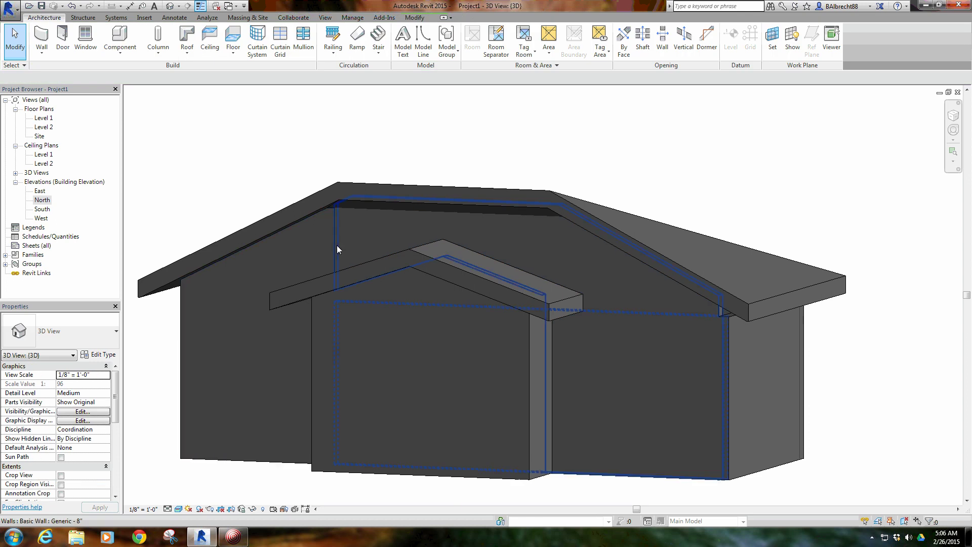
{"action": "scroll", "coordinate": [331, 229], "scroll_direction": "up", "scroll_amount": 2}
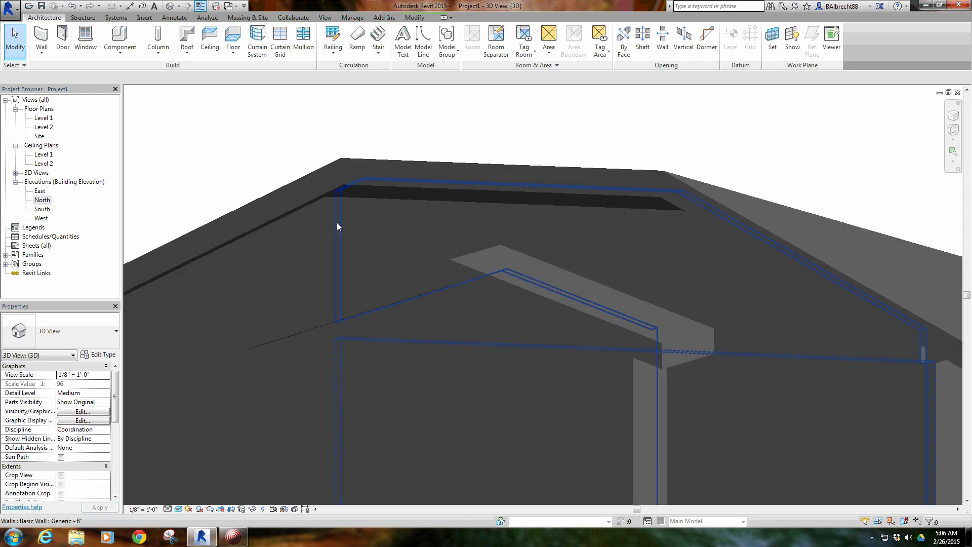
Step: Try Join Geometry, cancel it, reorient the view, and activate the Linework tool
{"action": "left_click", "coordinate": [415, 18]}
{"action": "left_click", "coordinate": [146, 54]}
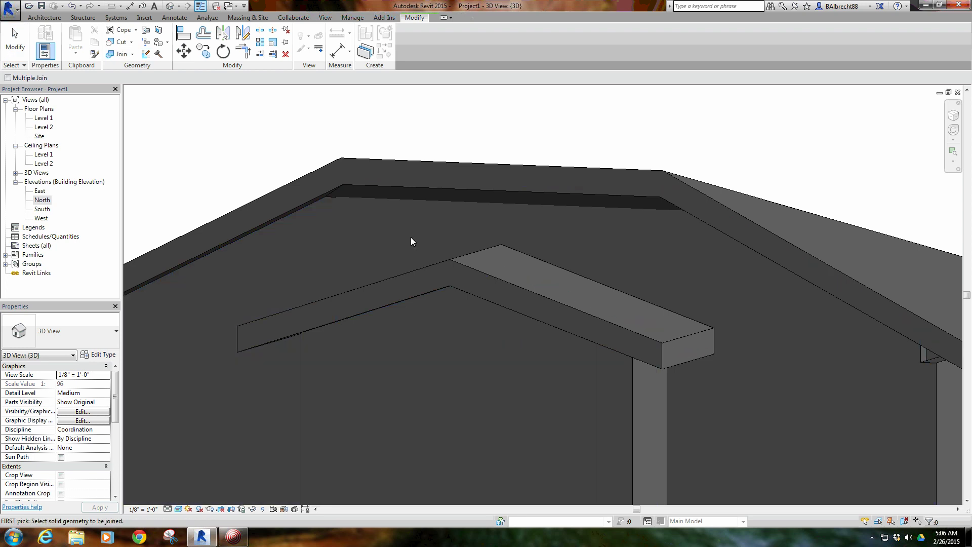
{"action": "scroll", "coordinate": [411, 240], "scroll_direction": "down", "scroll_amount": 4}
{"action": "right_click", "coordinate": [354, 147]}
{"action": "left_click", "coordinate": [362, 149]}
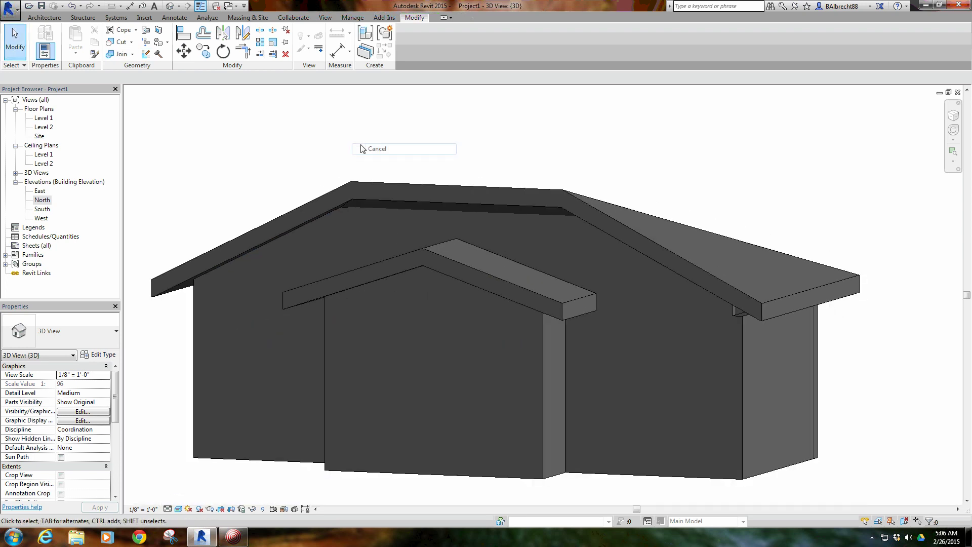
{"action": "middle_click_drag", "start_coordinate": [362, 149], "coordinate": [346, 258], "text": "shift"}
{"action": "mouse_move", "coordinate": [341, 223]}
{"action": "middle_mouse_down", "text": "shift"}
{"action": "mouse_move", "coordinate": [326, 225]}
{"action": "mouse_move", "coordinate": [341, 245]}
{"action": "mouse_move", "coordinate": [329, 257]}
{"action": "middle_mouse_up", "text": "shift"}
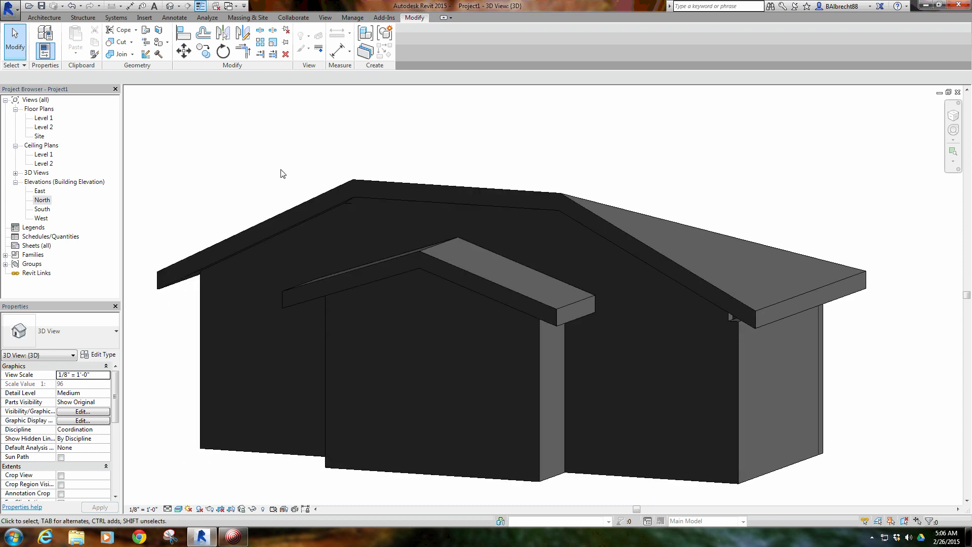
{"action": "middle_click_drag", "start_coordinate": [282, 174], "coordinate": [293, 152], "text": "shift"}
{"action": "left_click", "coordinate": [319, 49]}
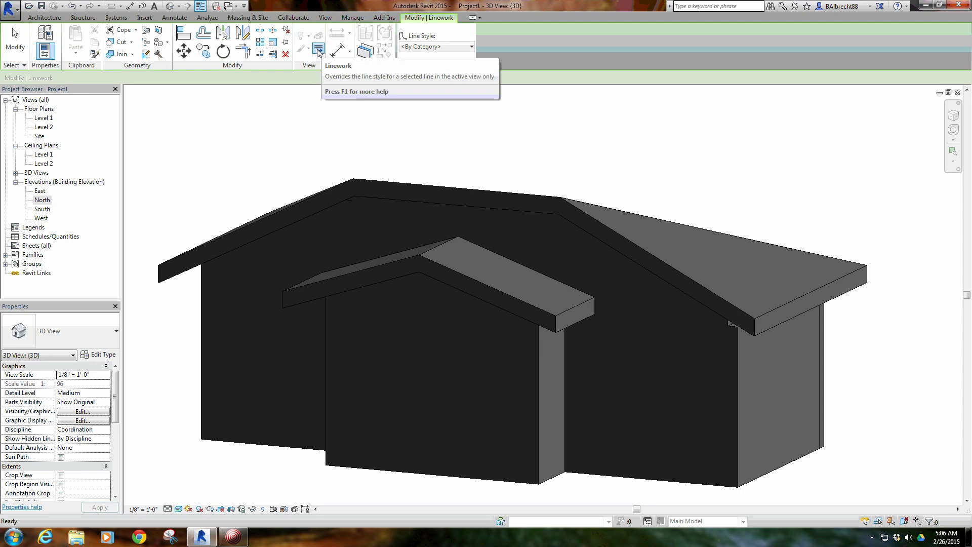
Step: Set Linework to <Invisible lines> and hide the roof's front edge and corner edge
{"action": "left_click", "coordinate": [468, 47]}
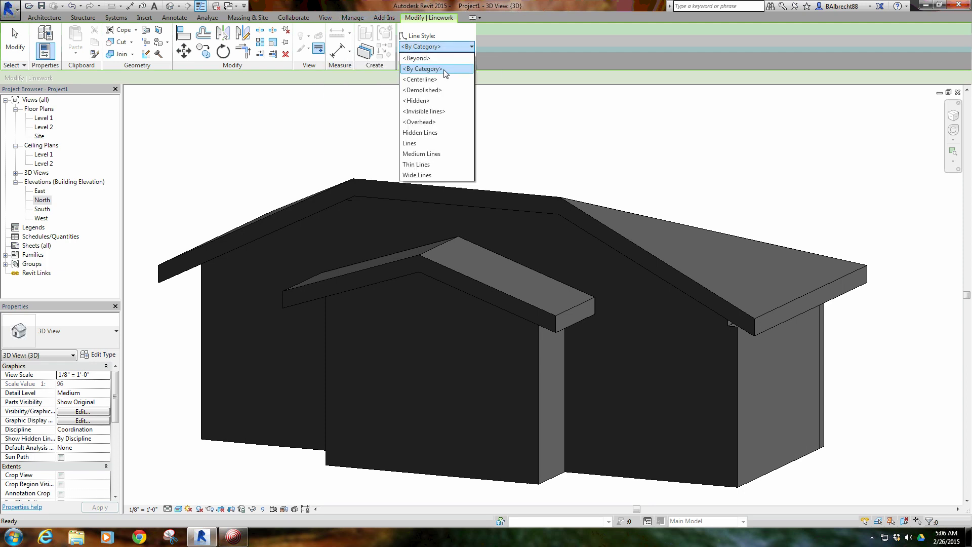
{"action": "left_click", "coordinate": [431, 111]}
{"action": "scroll", "coordinate": [434, 253], "scroll_direction": "up", "scroll_amount": 5}
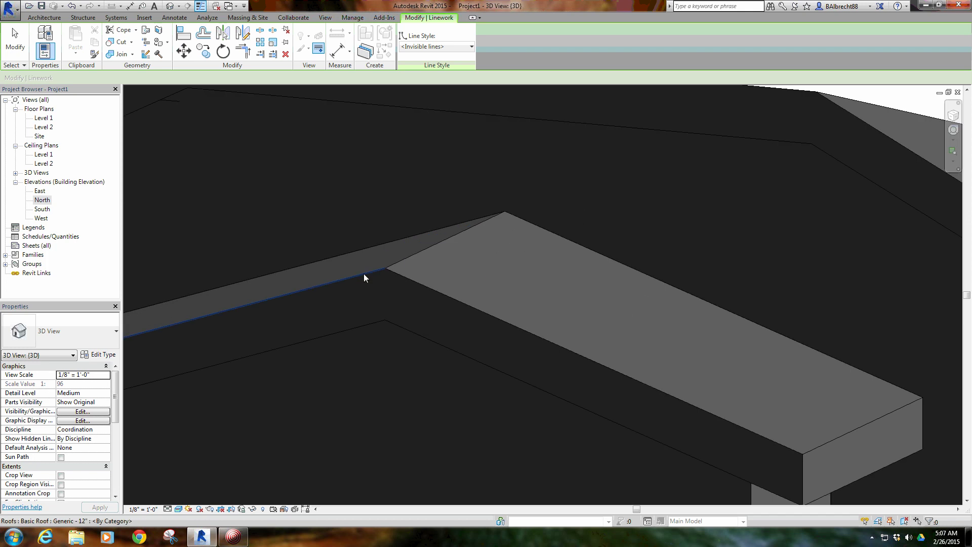
{"action": "scroll", "coordinate": [842, 451], "scroll_direction": "up", "scroll_amount": 3}
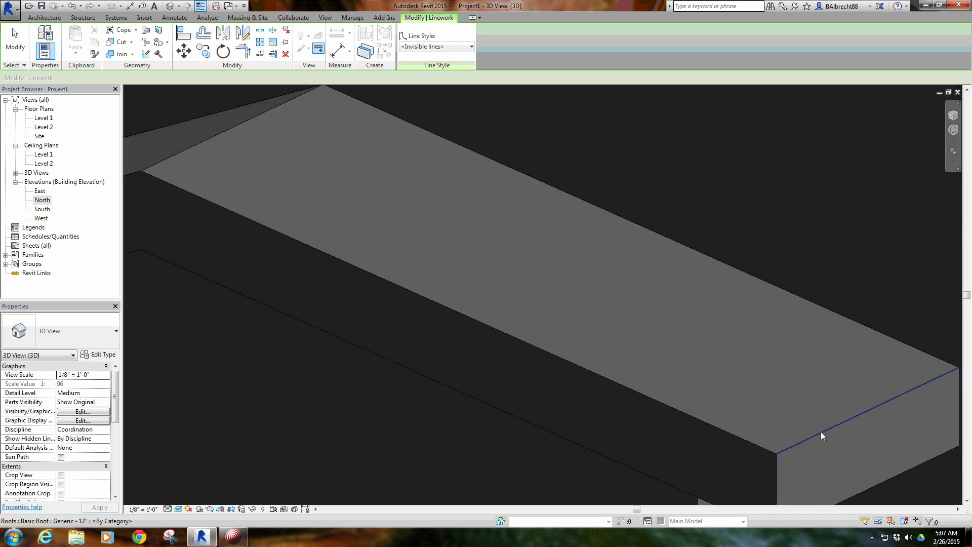
{"action": "left_click", "coordinate": [822, 431]}
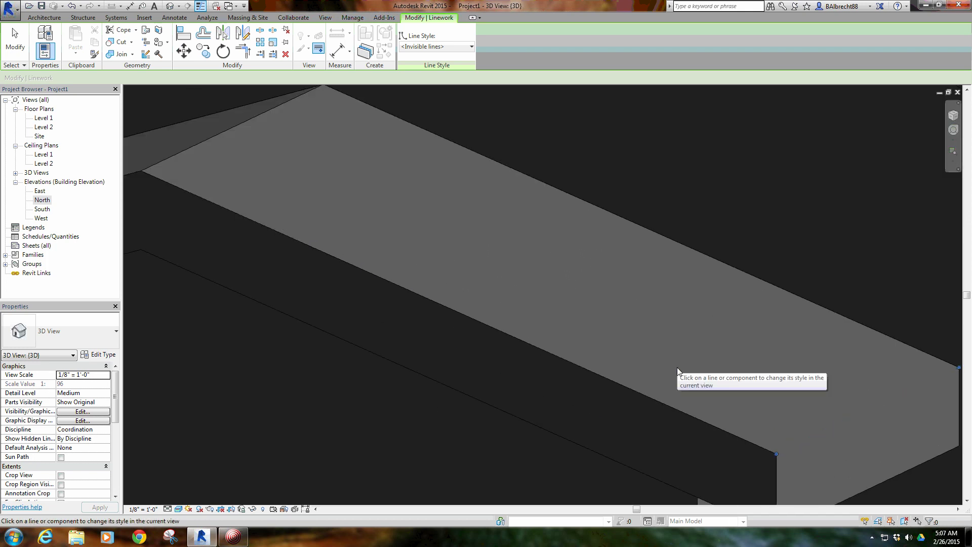
{"action": "scroll", "coordinate": [781, 384], "scroll_direction": "up", "scroll_amount": 3}
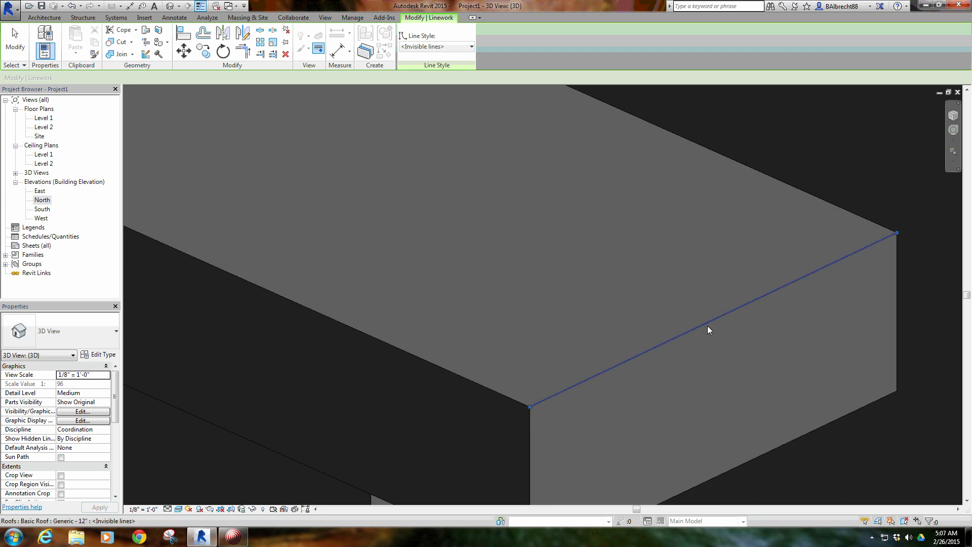
{"action": "left_click", "coordinate": [707, 326]}
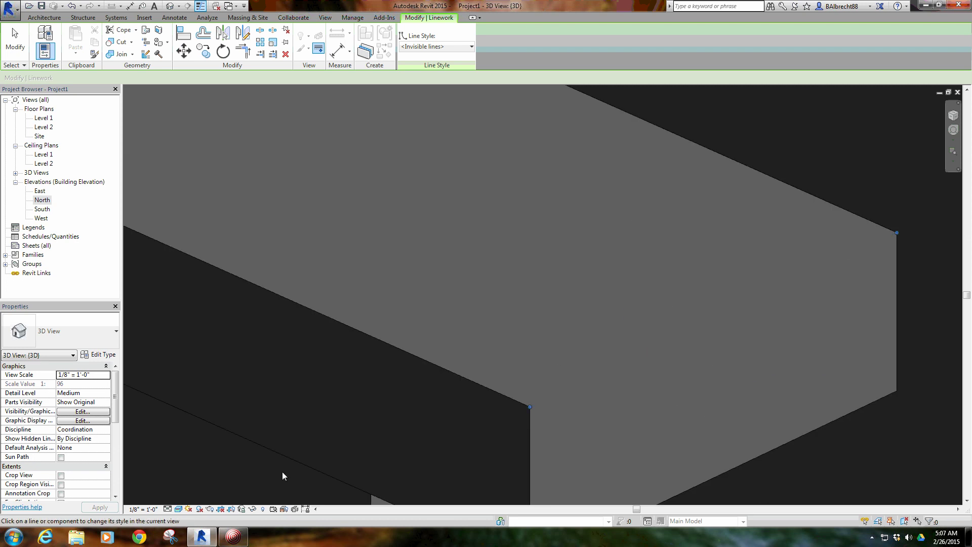
{"action": "left_click", "coordinate": [179, 509]}
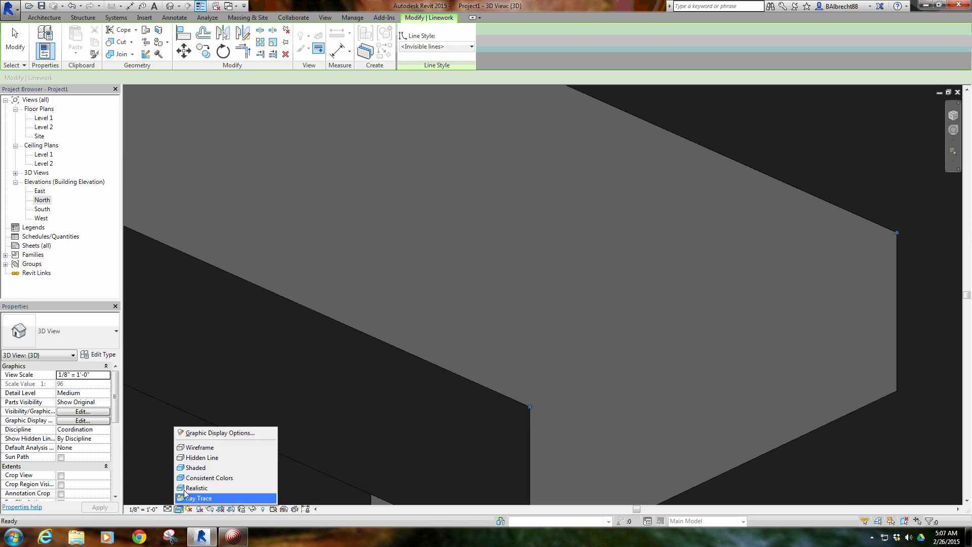
Step: Switch to Hidden Line display and hide several diagonal and vertical roof edges
{"action": "left_click", "coordinate": [197, 459]}
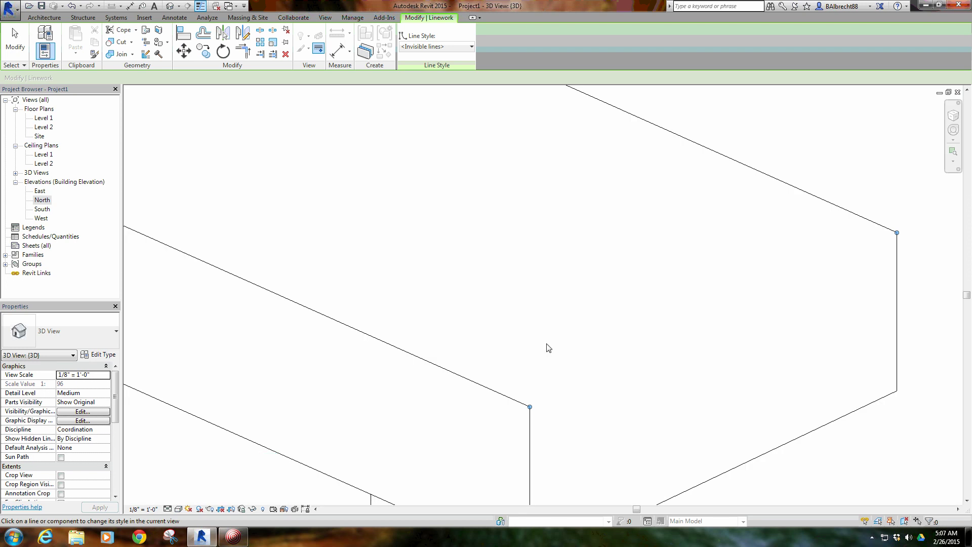
{"action": "left_click", "coordinate": [481, 385]}
{"action": "left_click", "coordinate": [303, 460]}
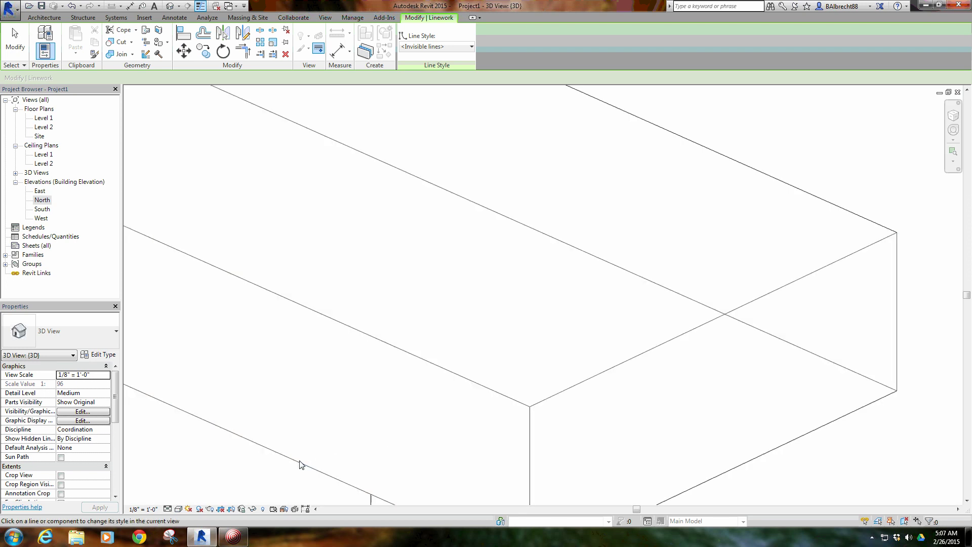
{"action": "left_click", "coordinate": [770, 452]}
{"action": "scroll", "coordinate": [611, 334], "scroll_direction": "down", "scroll_amount": 3}
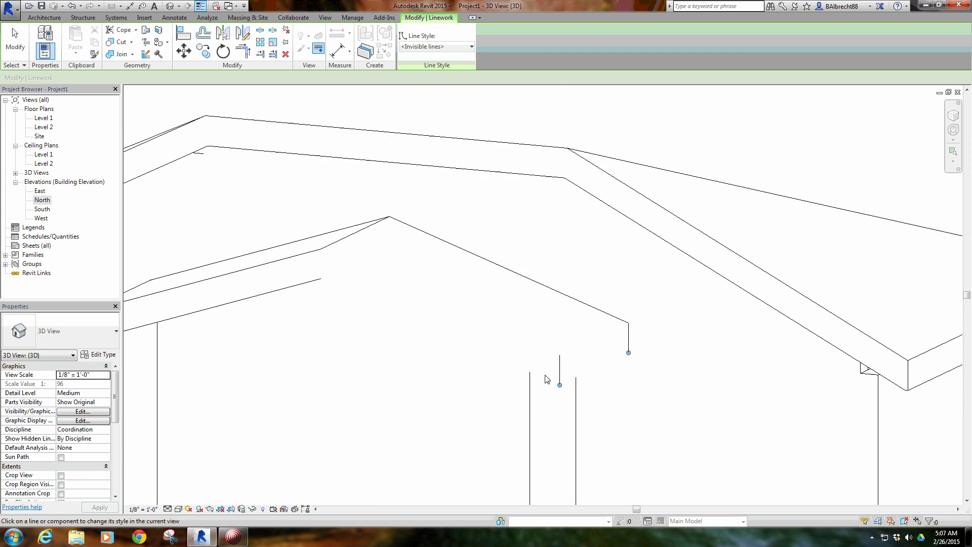
{"action": "left_click", "coordinate": [628, 338]}
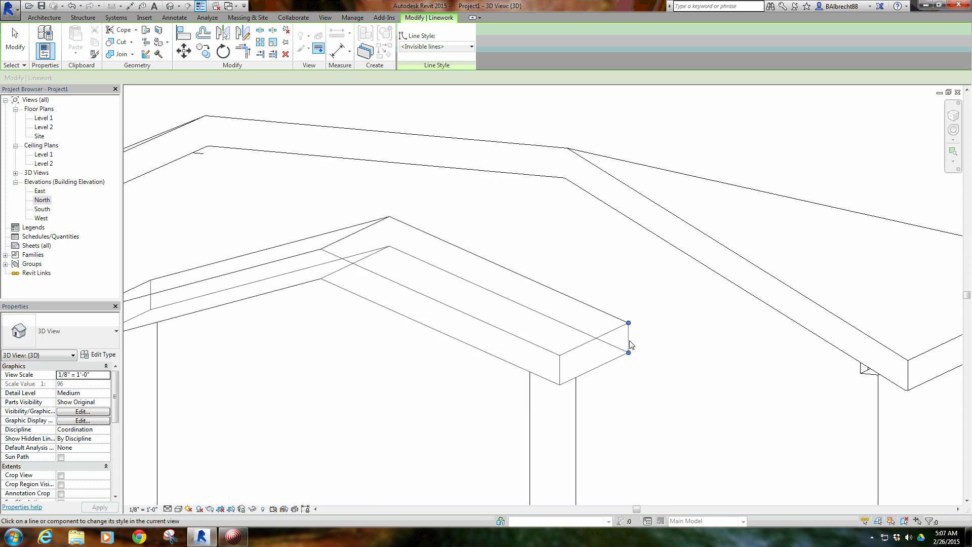
{"action": "left_click", "coordinate": [611, 318]}
{"action": "right_click", "coordinate": [402, 290]}
{"action": "left_click", "coordinate": [409, 294]}
{"action": "right_click", "coordinate": [402, 289]}
{"action": "left_click", "coordinate": [409, 294]}
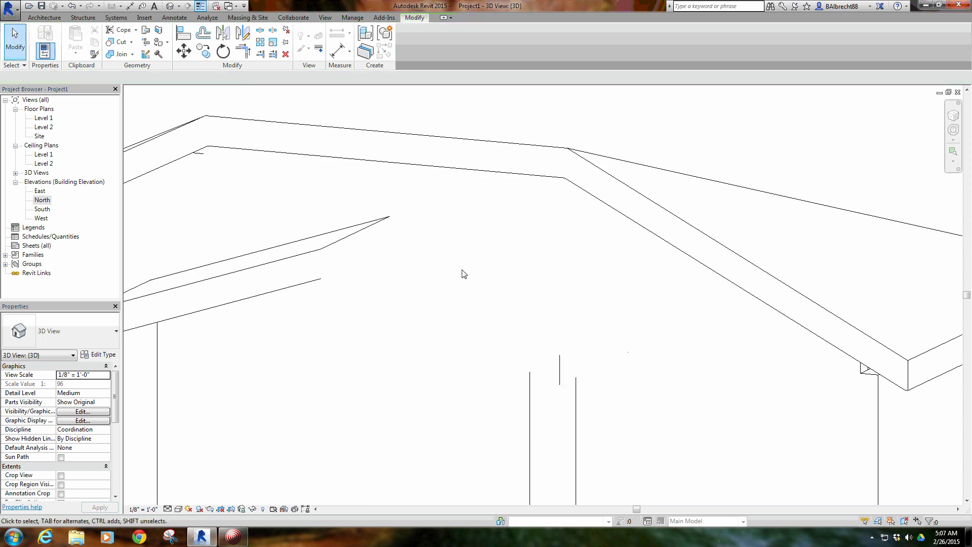
Step: Restore the hidden roof and eave edges to the By Category line style
{"action": "left_click", "coordinate": [319, 49]}
{"action": "left_click", "coordinate": [434, 49]}
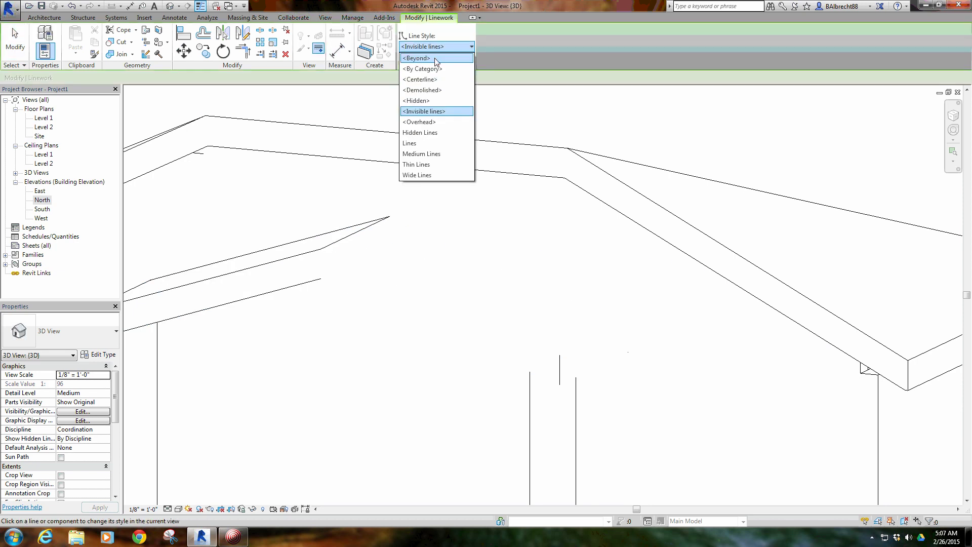
{"action": "left_click", "coordinate": [420, 56]}
{"action": "left_click", "coordinate": [504, 336]}
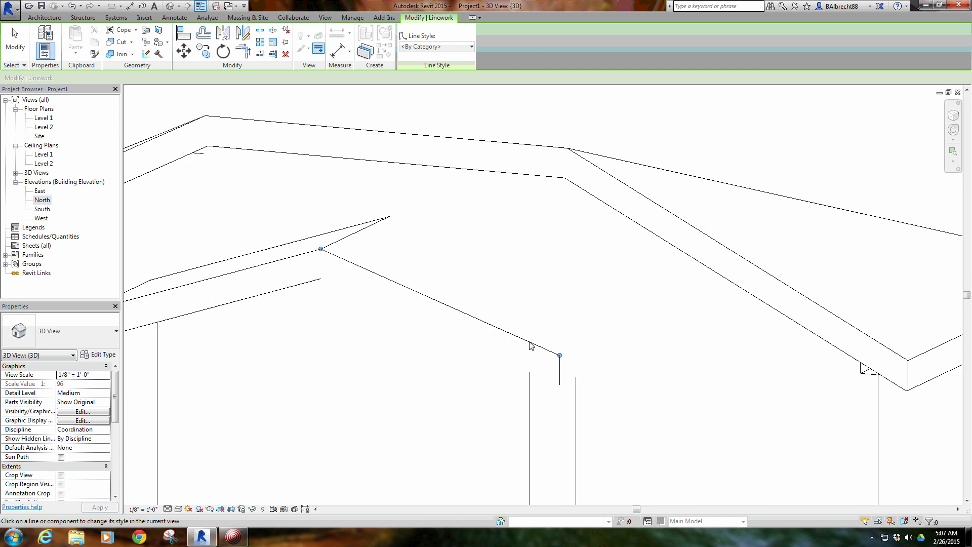
{"action": "left_click", "coordinate": [538, 374]}
{"action": "left_click", "coordinate": [596, 371]}
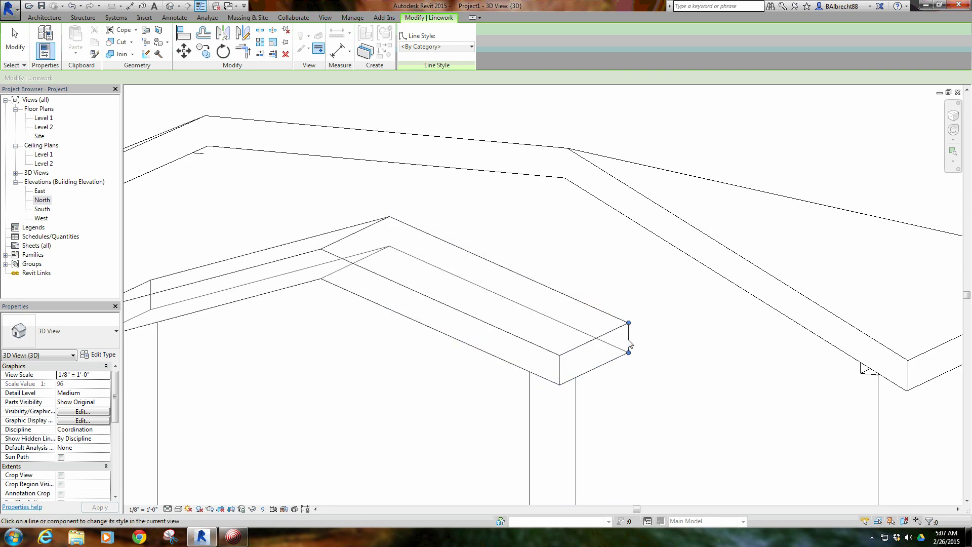
{"action": "right_click", "coordinate": [562, 258]}
{"action": "left_click", "coordinate": [583, 265]}
Step: Delete the small front roof and the main roof
{"action": "scroll", "coordinate": [552, 264], "scroll_direction": "down", "scroll_amount": 5}
{"action": "middle_click_drag", "start_coordinate": [553, 271], "coordinate": [405, 185], "text": "shift"}
{"action": "middle_click_drag", "start_coordinate": [538, 346], "coordinate": [575, 341], "text": "shift"}
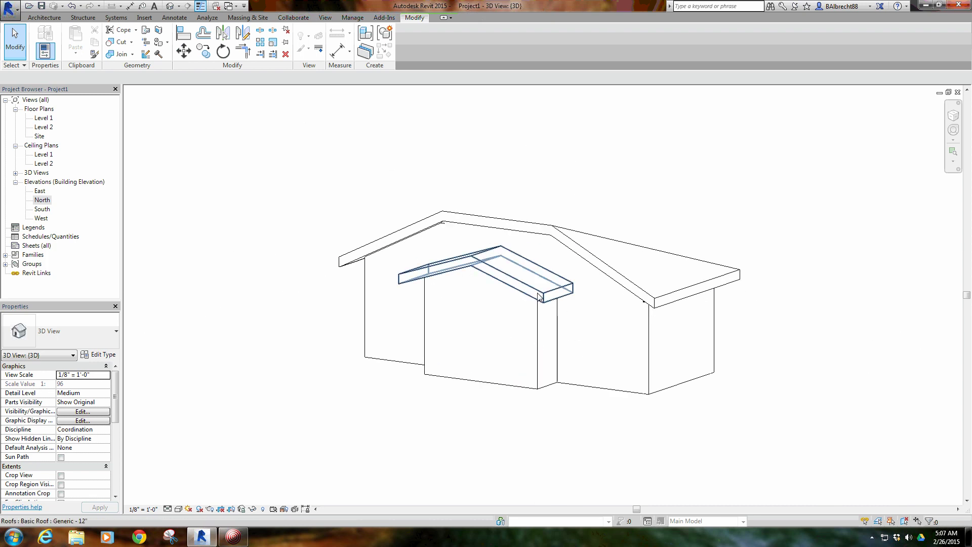
{"action": "left_click", "coordinate": [559, 289]}
{"action": "key", "text": "Delete"}
{"action": "left_click", "coordinate": [616, 282]}
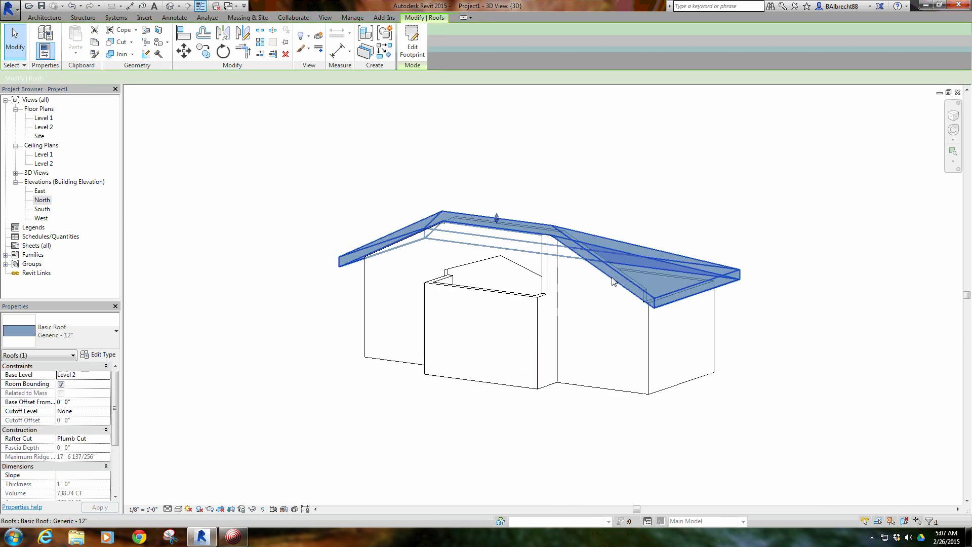
{"action": "key", "text": "Delete"}
Step: Unjoin the tall gable wall and open the South elevation
{"action": "left_click", "coordinate": [565, 243]}
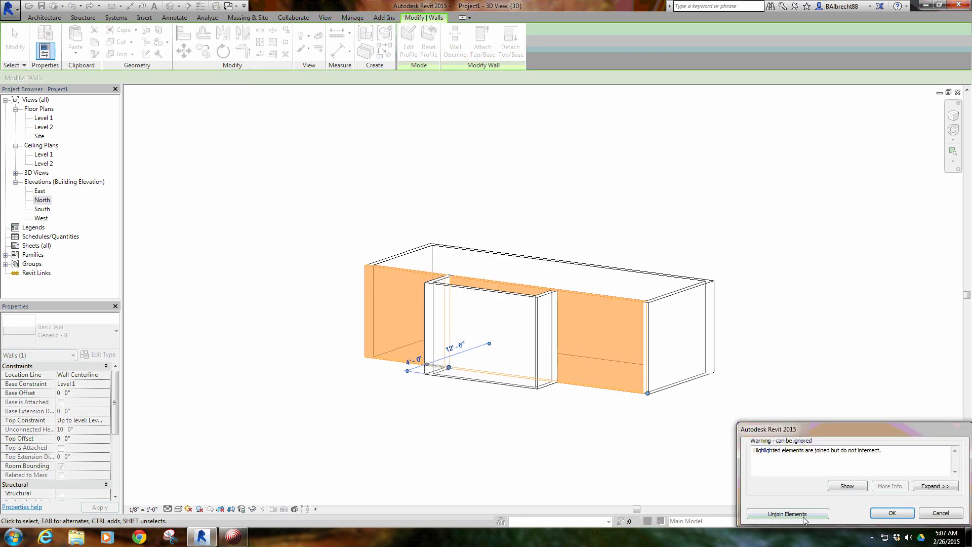
{"action": "left_click", "coordinate": [815, 514]}
{"action": "left_click", "coordinate": [575, 141]}
{"action": "middle_click_drag", "start_coordinate": [575, 141], "coordinate": [638, 198], "text": "shift"}
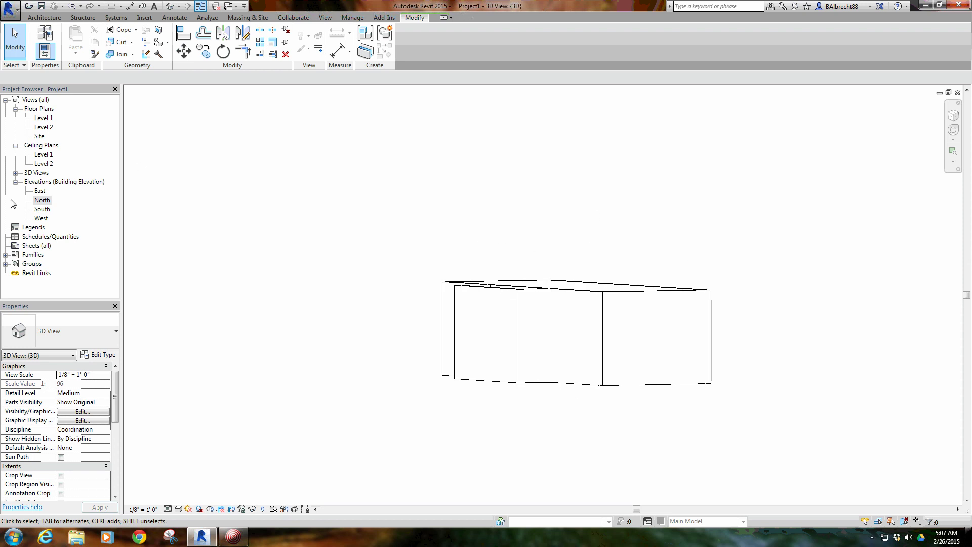
{"action": "double_click", "coordinate": [40, 209]}
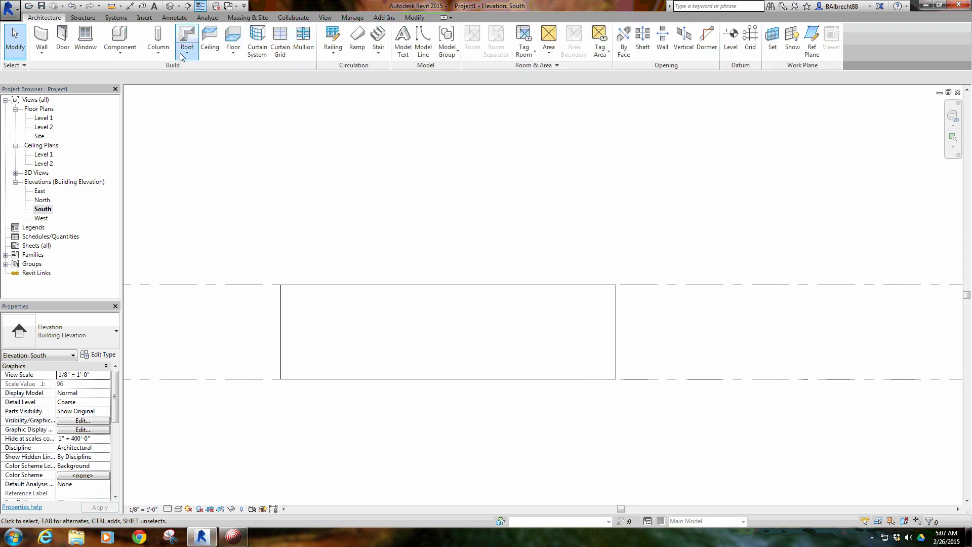
Step: Start a Roof by Extrusion on the wall's face, referenced to Level 2 at 0' 0" offset
{"action": "left_click", "coordinate": [180, 53]}
{"action": "left_click", "coordinate": [224, 87]}
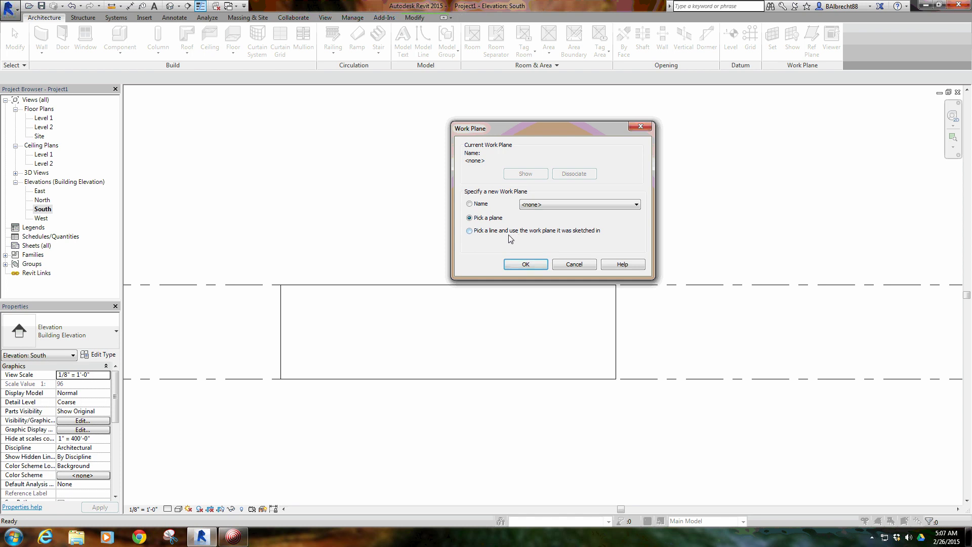
{"action": "left_click", "coordinate": [532, 264]}
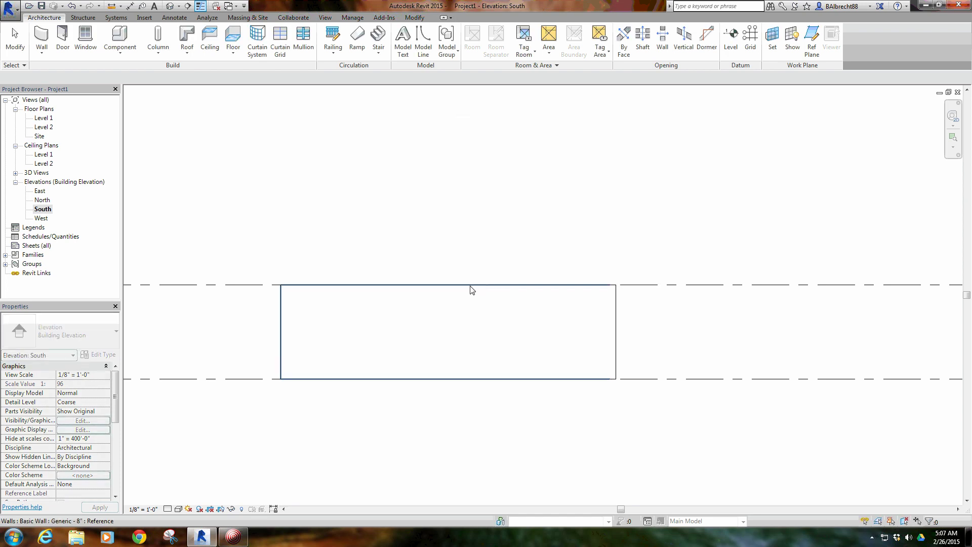
{"action": "left_click", "coordinate": [471, 288]}
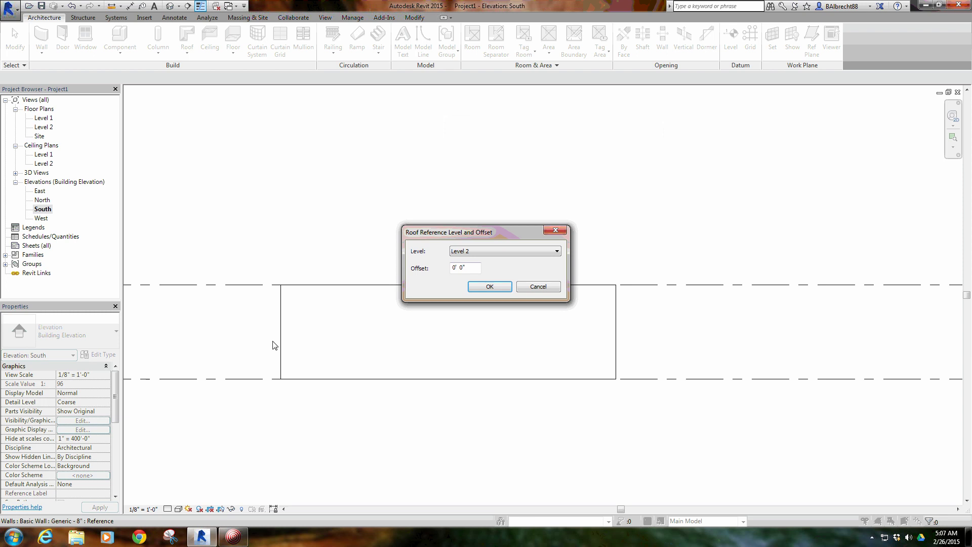
{"action": "left_click", "coordinate": [490, 287]}
{"action": "middle_click_drag", "start_coordinate": [303, 238], "coordinate": [373, 248]}
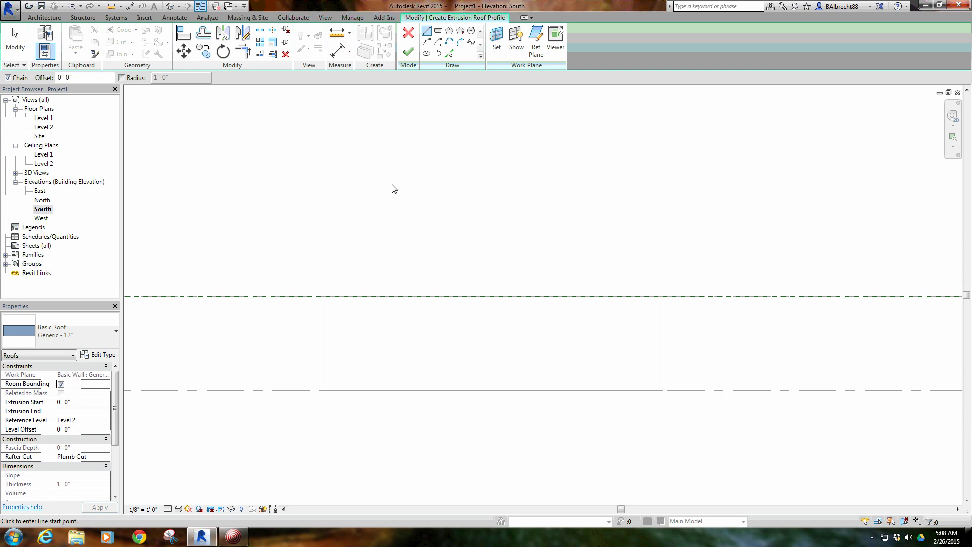
Step: Draw a spline from Level 1 that rises, dips, and climbs over the first hump
{"action": "left_click", "coordinate": [426, 43]}
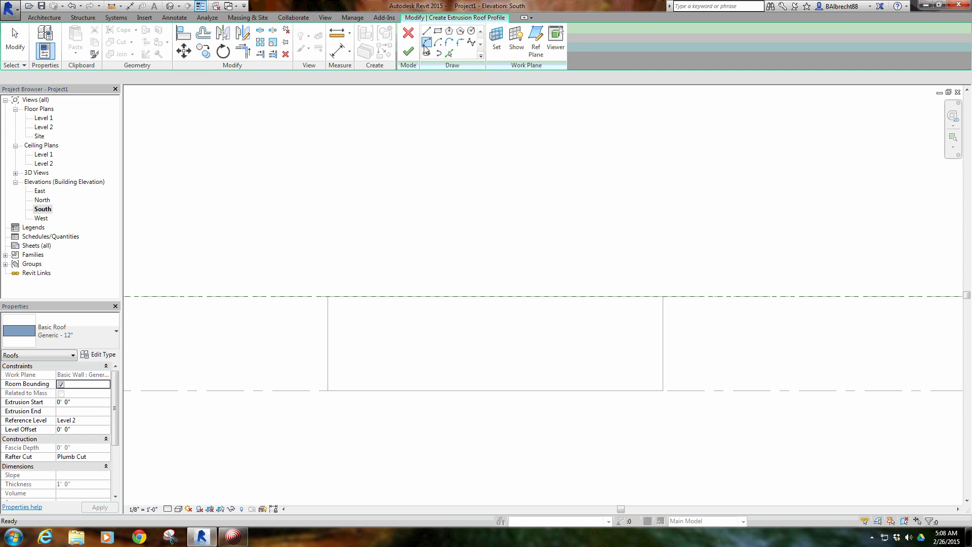
{"action": "left_click", "coordinate": [471, 43]}
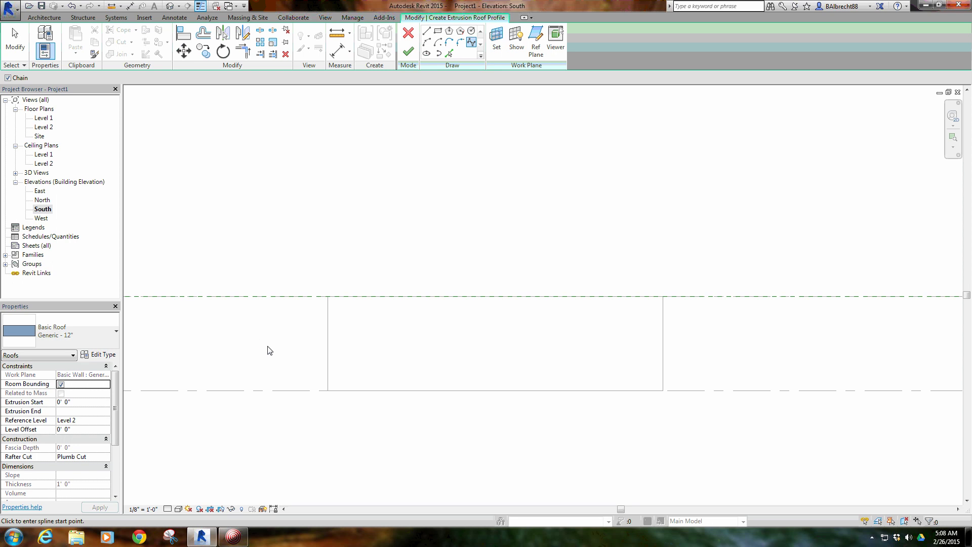
{"action": "left_click", "coordinate": [199, 390]}
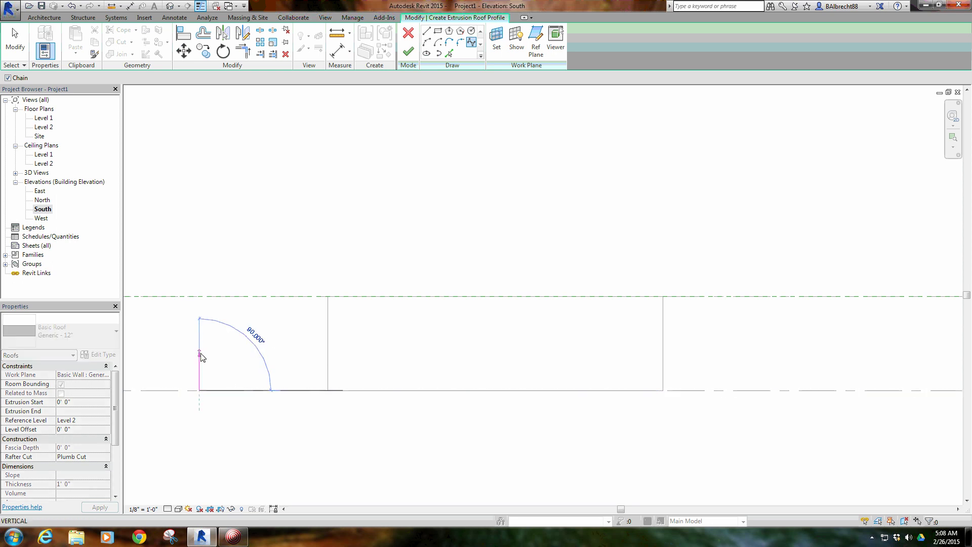
{"action": "left_click", "coordinate": [199, 352]}
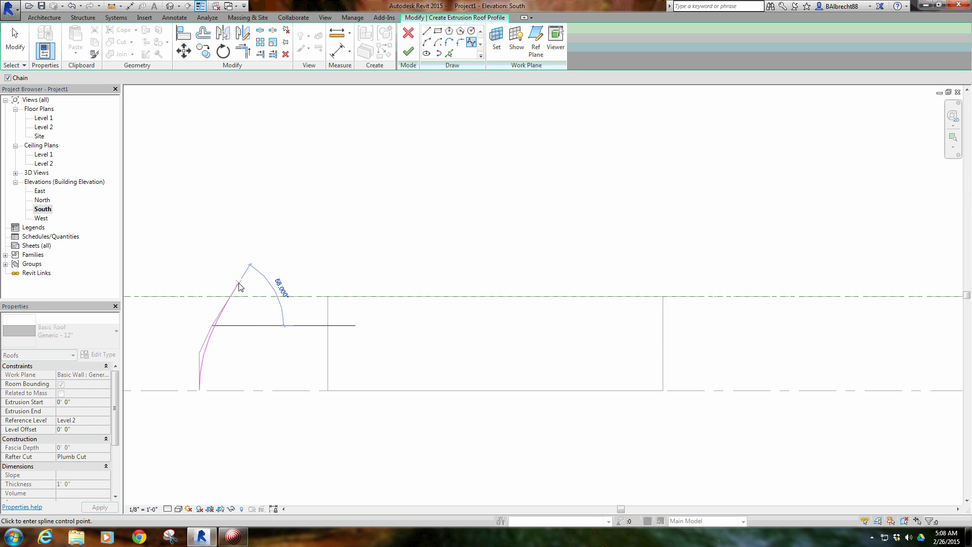
{"action": "key", "text": "Escape"}
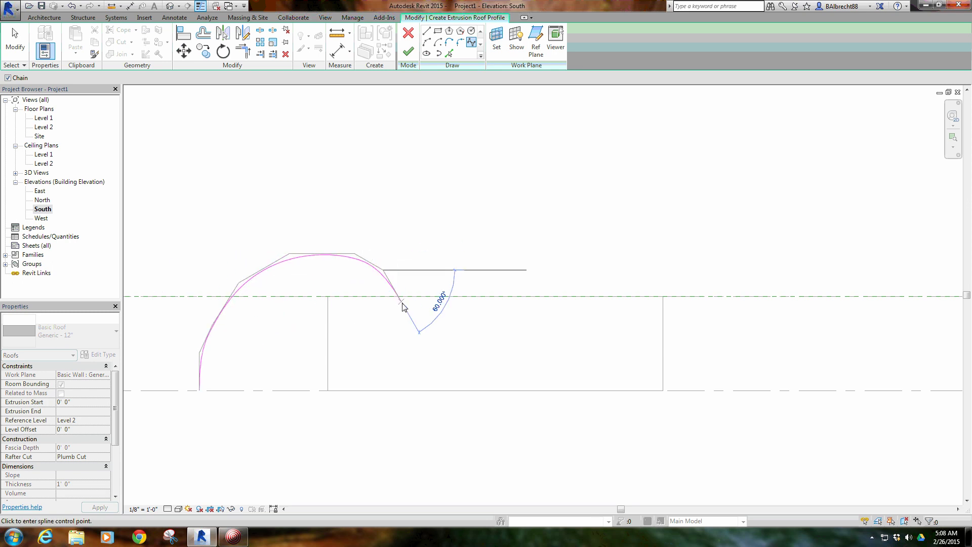
{"action": "left_click", "coordinate": [402, 301]}
{"action": "left_click", "coordinate": [484, 326]}
{"action": "left_click", "coordinate": [530, 315]}
{"action": "left_click", "coordinate": [574, 271]}
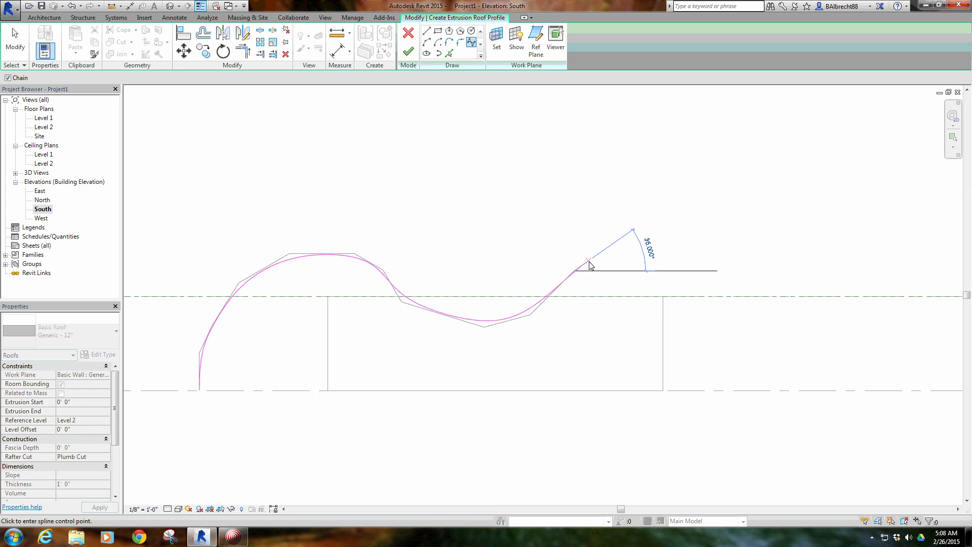
{"action": "left_click", "coordinate": [621, 256]}
Step: Continue the spline over the right hump down to a shallow tail at the right end
{"action": "left_click", "coordinate": [689, 276]}
{"action": "left_click", "coordinate": [732, 318]}
{"action": "left_click", "coordinate": [777, 349]}
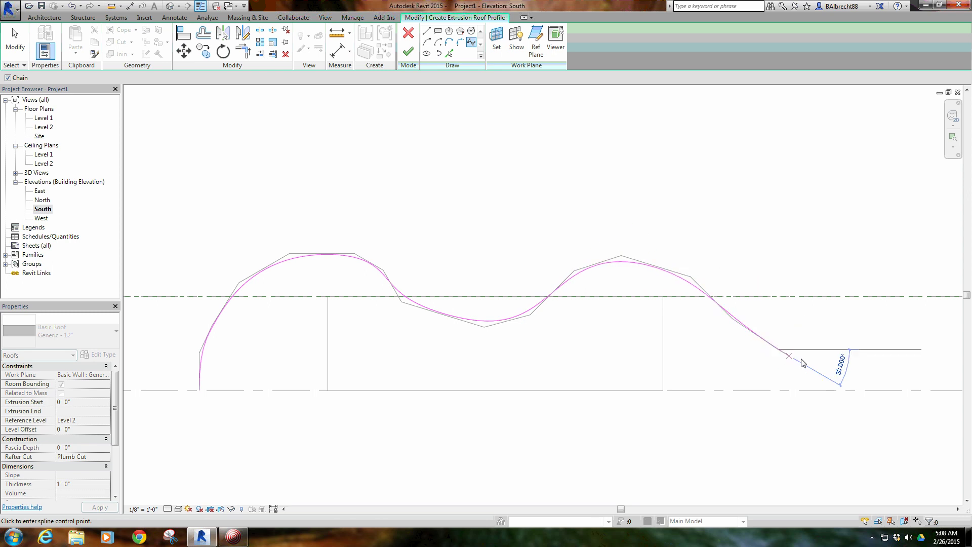
{"action": "left_click", "coordinate": [830, 368]}
{"action": "left_click", "coordinate": [887, 379]}
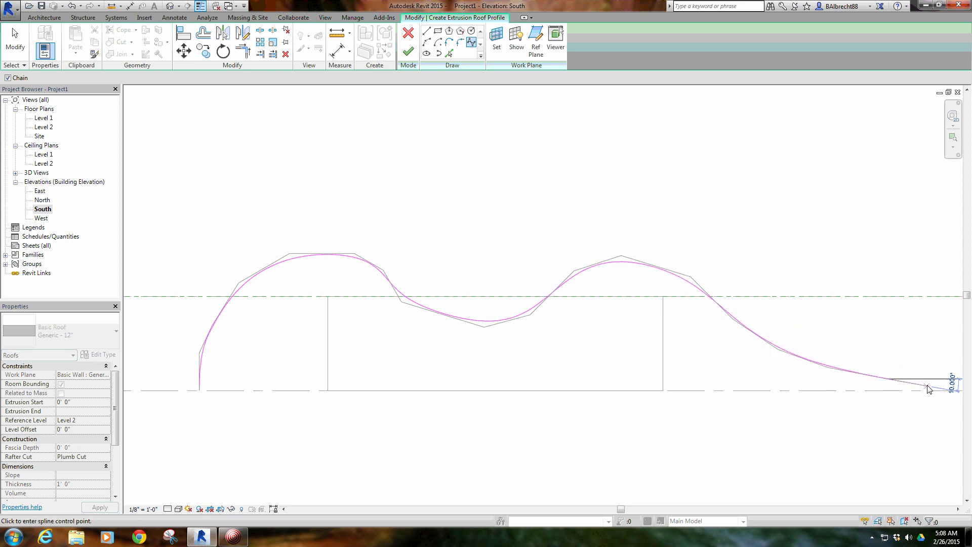
{"action": "left_click", "coordinate": [928, 389]}
{"action": "right_click", "coordinate": [913, 356]}
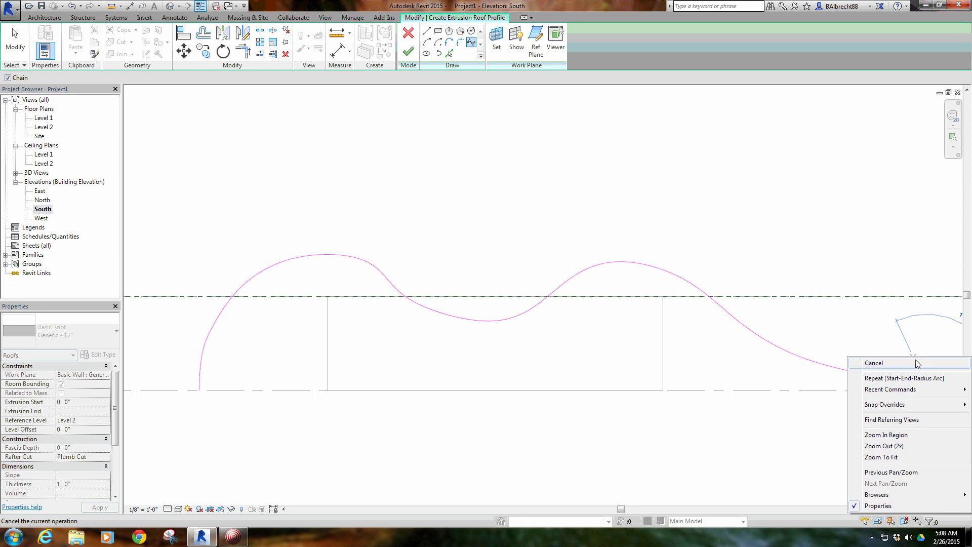
{"action": "left_click", "coordinate": [917, 363]}
{"action": "right_click", "coordinate": [689, 183]}
{"action": "left_click", "coordinate": [709, 188]}
{"action": "scroll", "coordinate": [592, 208], "scroll_direction": "down", "scroll_amount": 2}
{"action": "middle_click_drag", "start_coordinate": [592, 208], "coordinate": [531, 230]}
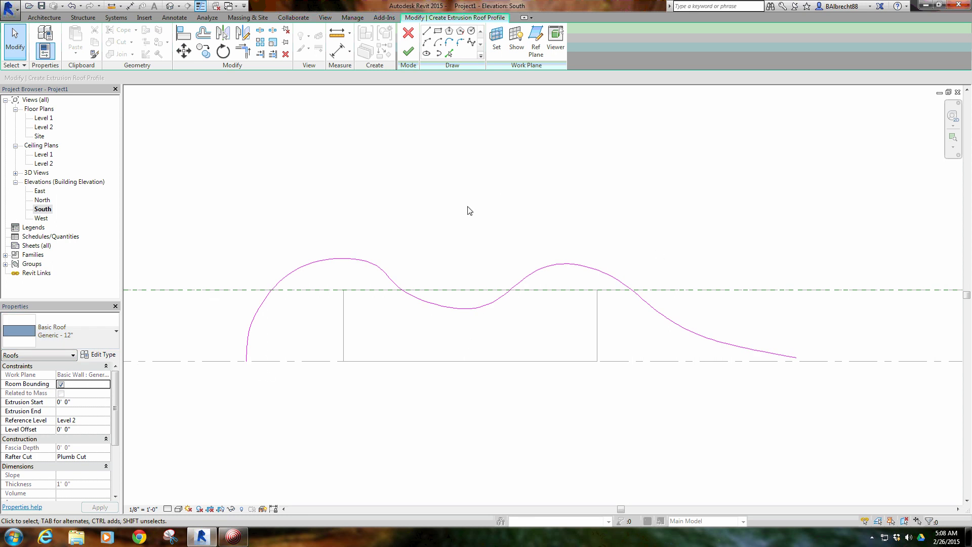
Step: Finish the roof sketch and select the wavy roof in the default 3D view
{"action": "left_click", "coordinate": [406, 57]}
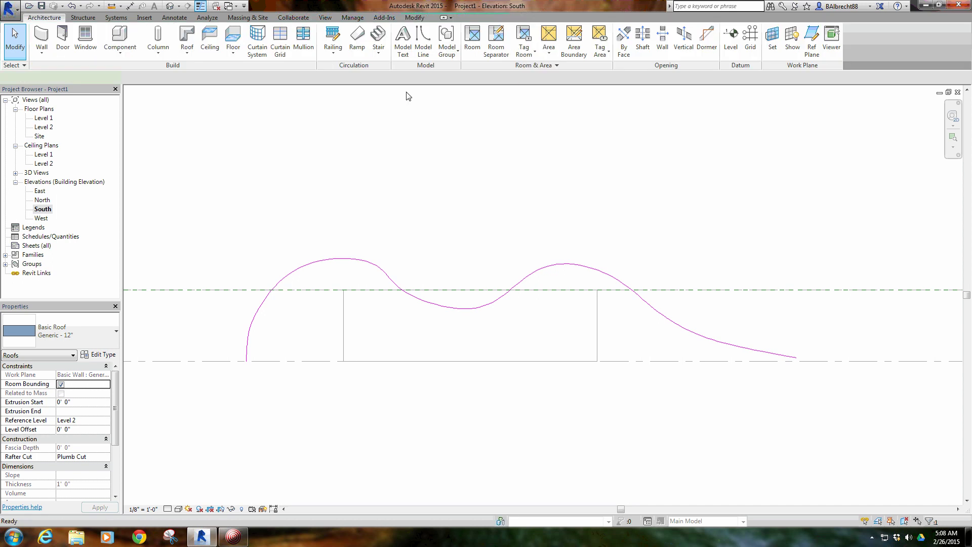
{"action": "left_click", "coordinate": [414, 208]}
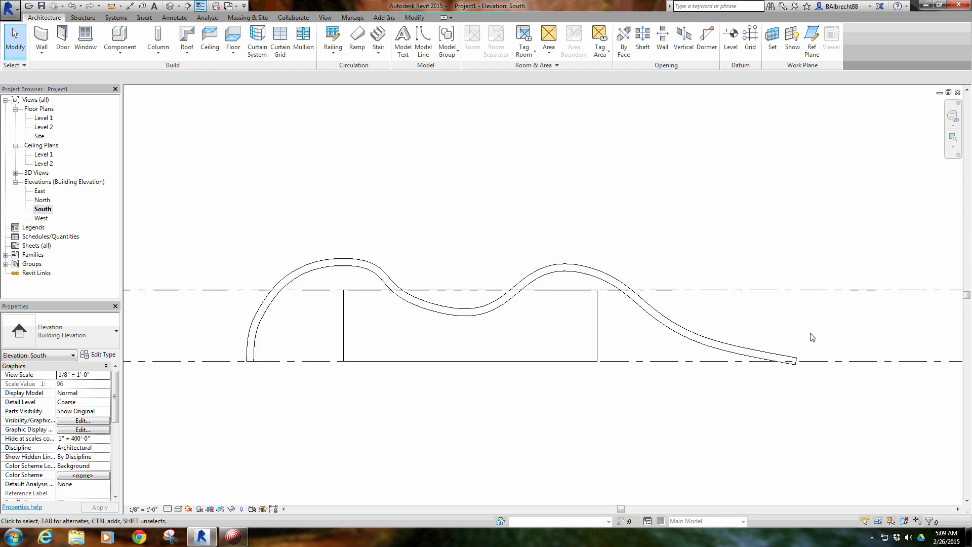
{"action": "left_click", "coordinate": [170, 7]}
{"action": "middle_click_drag", "start_coordinate": [599, 243], "coordinate": [623, 313], "text": "shift"}
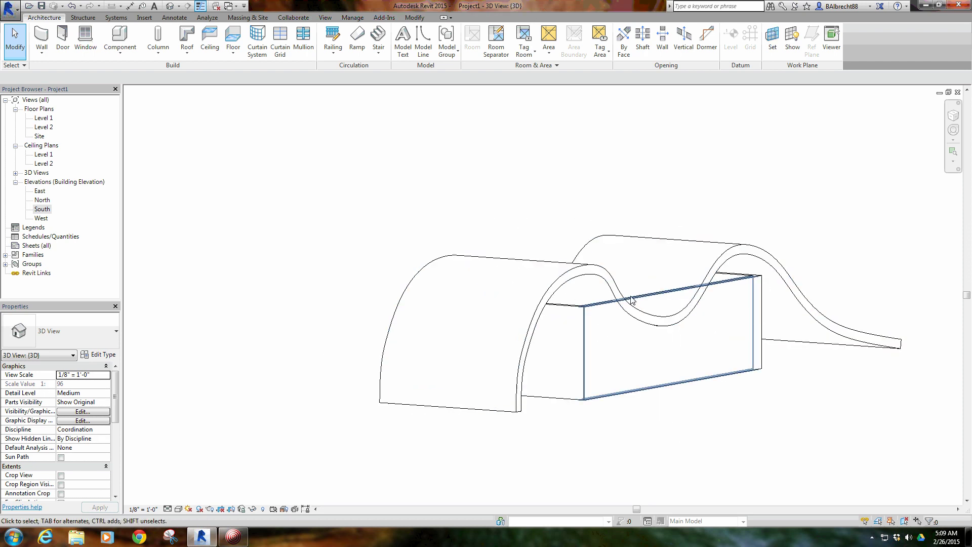
{"action": "left_click", "coordinate": [623, 354]}
{"action": "left_click", "coordinate": [735, 459]}
{"action": "middle_click_drag", "start_coordinate": [442, 353], "coordinate": [571, 365], "text": "shift"}
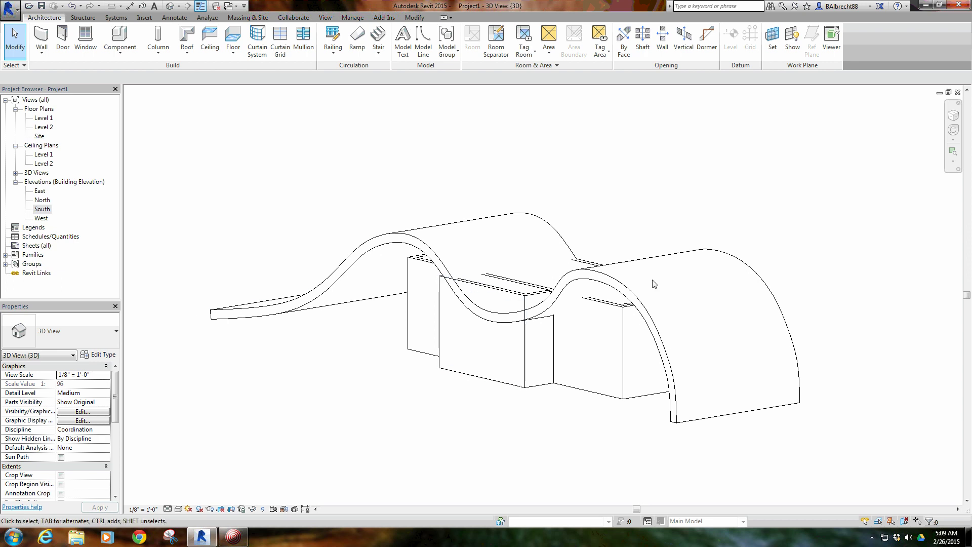
{"action": "left_click", "coordinate": [644, 268]}
{"action": "middle_click_drag", "start_coordinate": [643, 265], "coordinate": [615, 294], "text": "shift"}
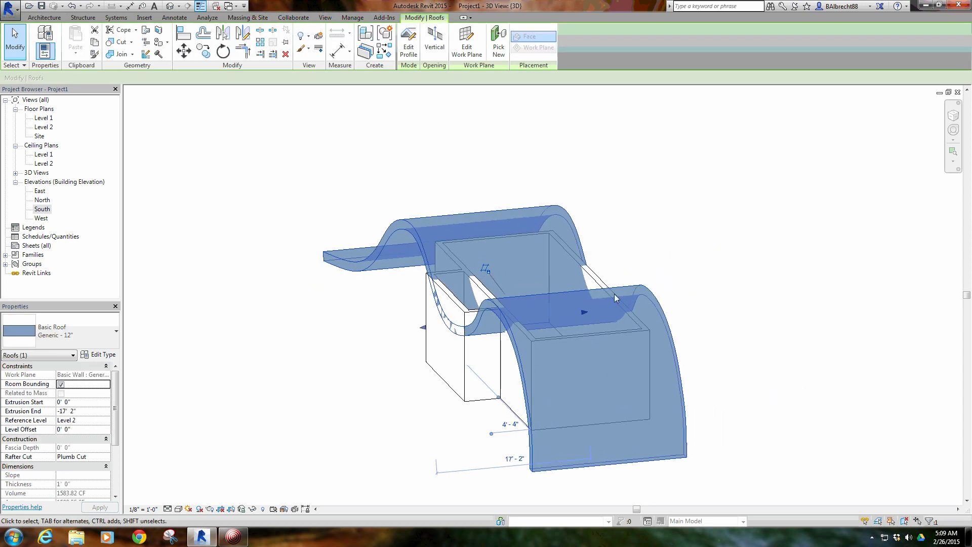
Step: Set the roof's Extrusion Start to 2' 0" in Properties
{"action": "left_click", "coordinate": [81, 403]}
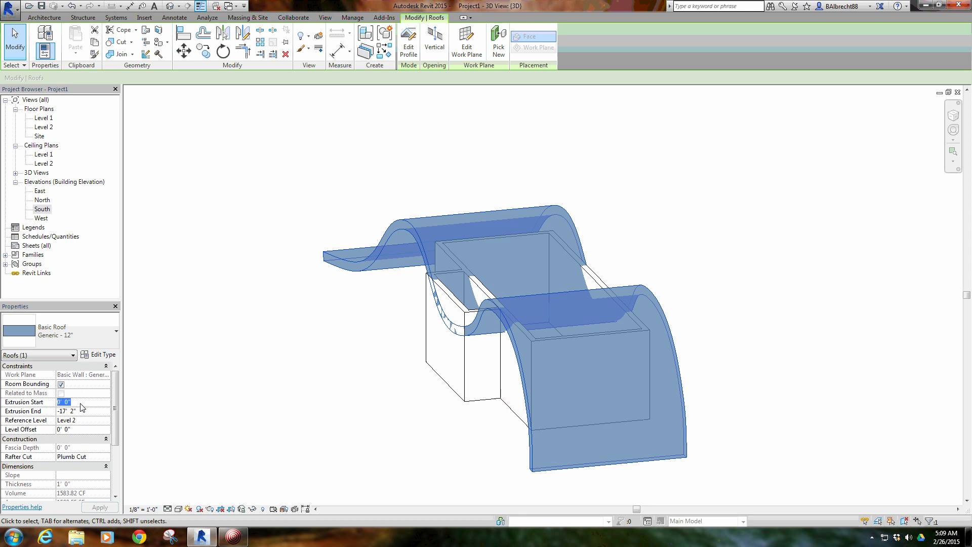
{"action": "middle_click_drag", "start_coordinate": [567, 366], "coordinate": [515, 381], "text": "shift"}
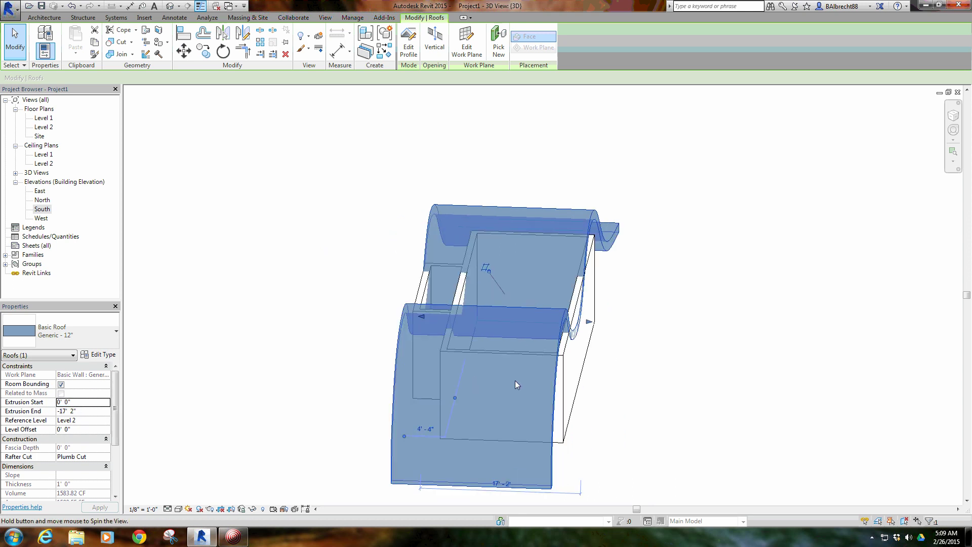
{"action": "left_click", "coordinate": [80, 402]}
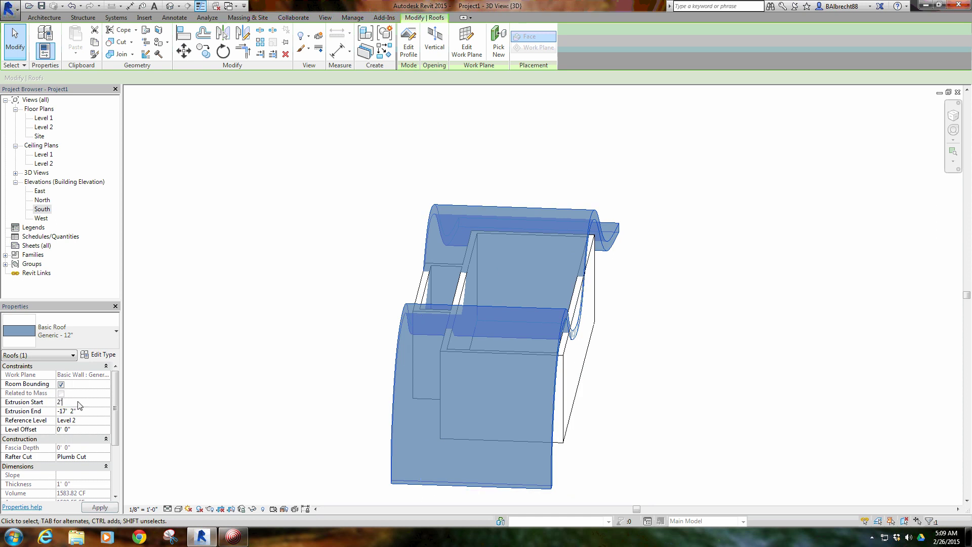
{"action": "key", "text": "Return"}
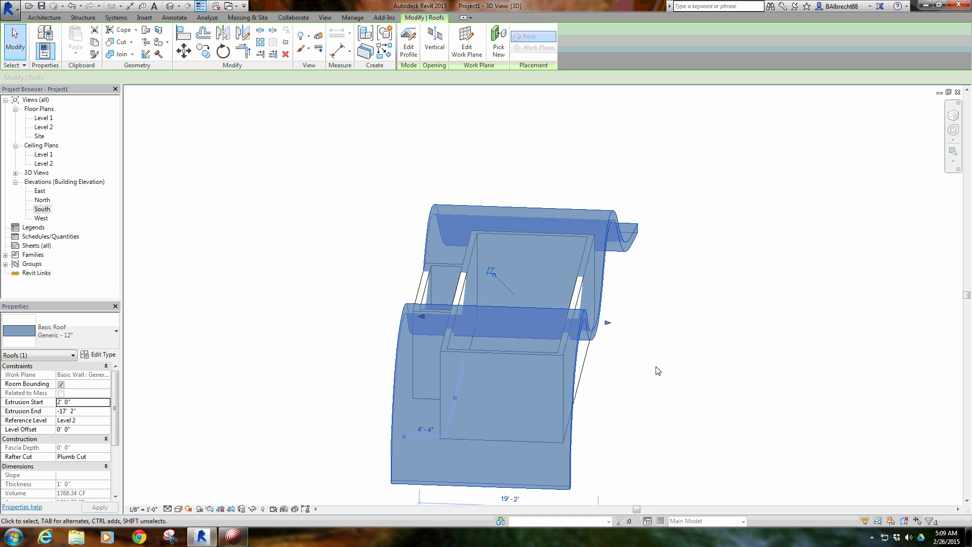
{"action": "mouse_move", "coordinate": [658, 371]}
{"action": "middle_mouse_down", "text": "shift"}
{"action": "mouse_move", "coordinate": [636, 329]}
{"action": "mouse_move", "coordinate": [597, 349]}
{"action": "mouse_move", "coordinate": [678, 375]}
{"action": "mouse_move", "coordinate": [656, 367]}
{"action": "middle_mouse_up", "text": "shift"}
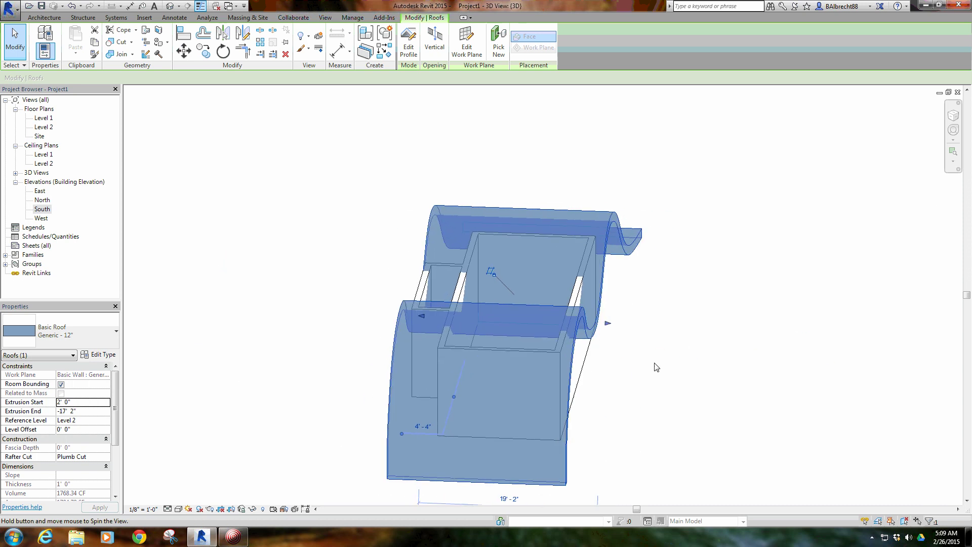
Step: Drag the roof's far end shape handle inward to about -13' 3"
{"action": "middle_click_drag", "start_coordinate": [438, 329], "coordinate": [398, 361], "text": "shift"}
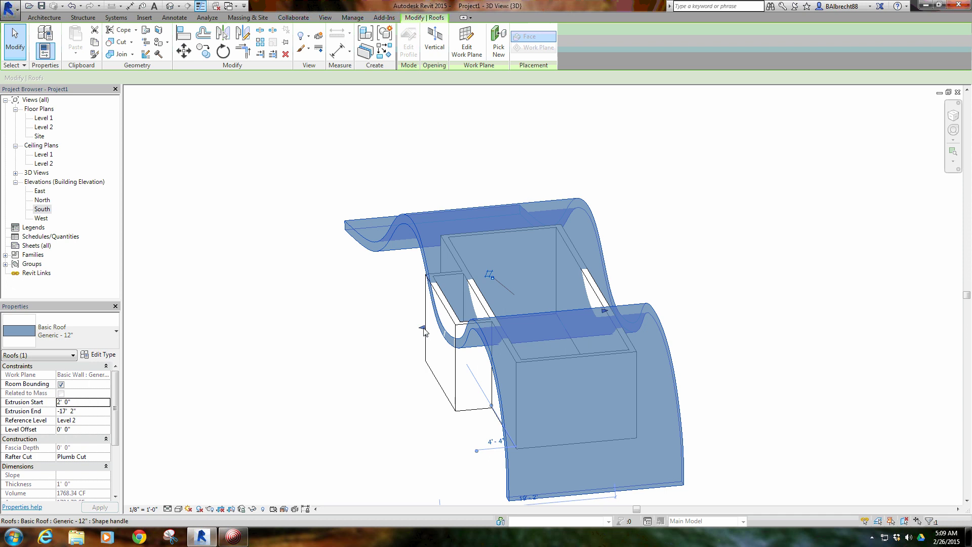
{"action": "left_click_drag", "start_coordinate": [423, 332], "coordinate": [458, 272]}
{"action": "left_click_drag", "start_coordinate": [452, 286], "coordinate": [499, 355]}
{"action": "scroll", "coordinate": [500, 357], "scroll_direction": "up", "scroll_amount": 1}
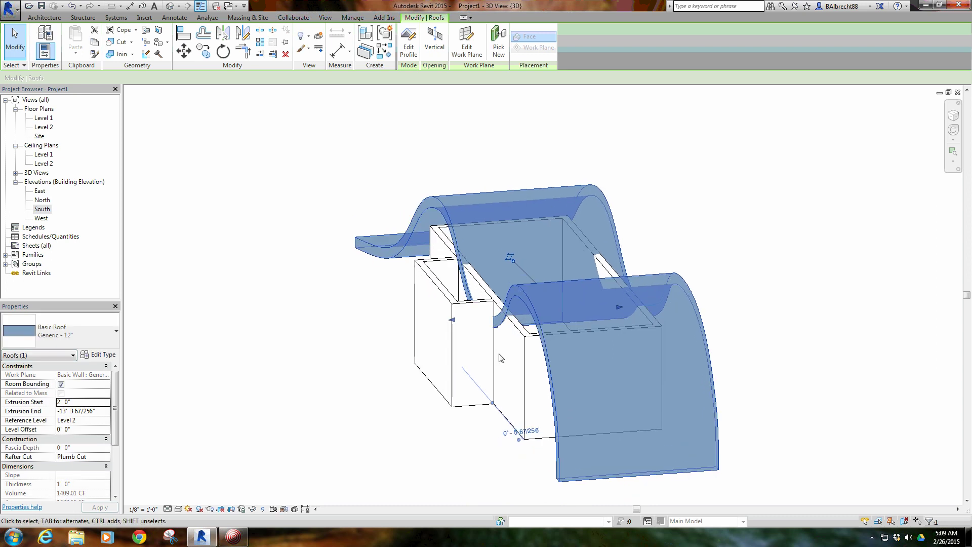
{"action": "left_click", "coordinate": [183, 38]}
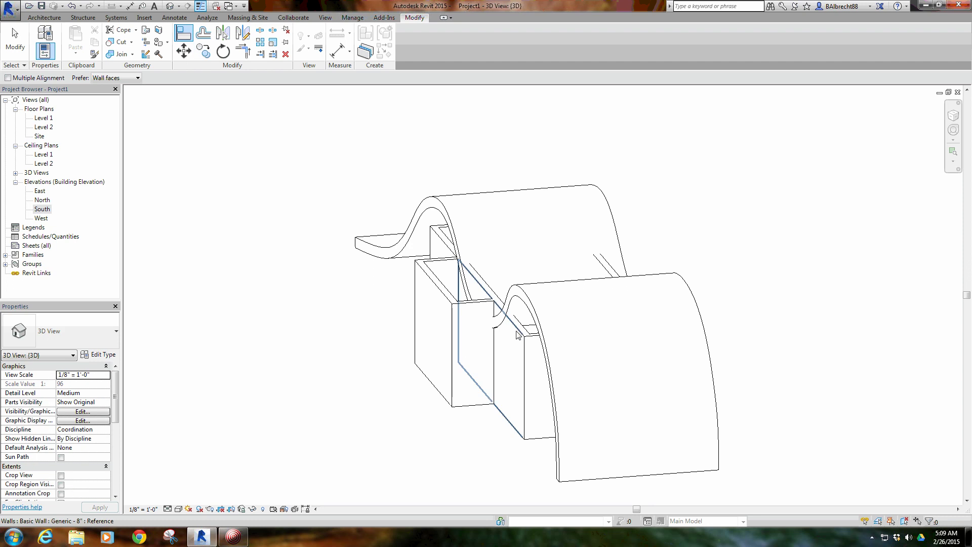
Step: Align the roof edge to the box wall face
{"action": "left_click", "coordinate": [516, 332]}
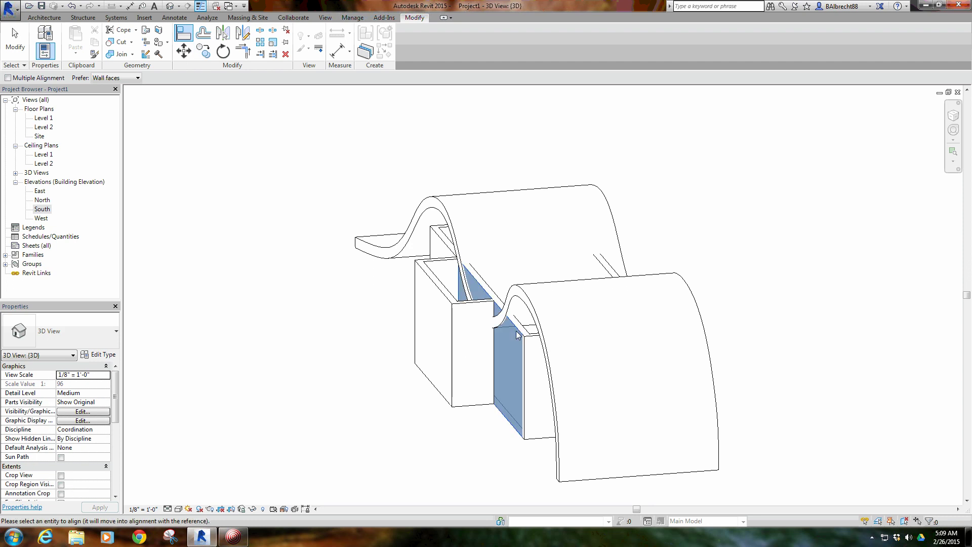
{"action": "left_click", "coordinate": [512, 302]}
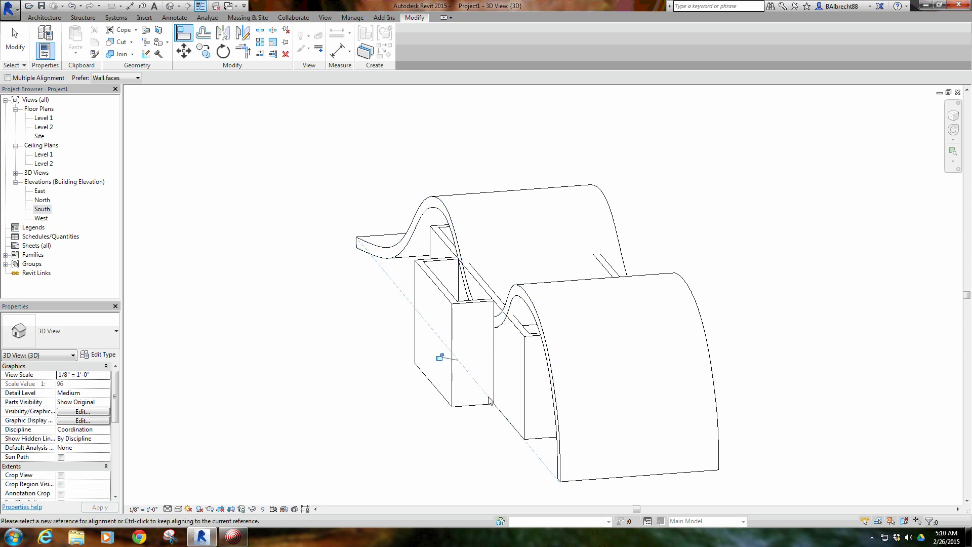
{"action": "right_click", "coordinate": [263, 288]}
{"action": "left_click", "coordinate": [278, 293]}
Step: Attach the box wall's top to the curved roof
{"action": "middle_click_drag", "start_coordinate": [288, 301], "coordinate": [582, 219], "text": "shift"}
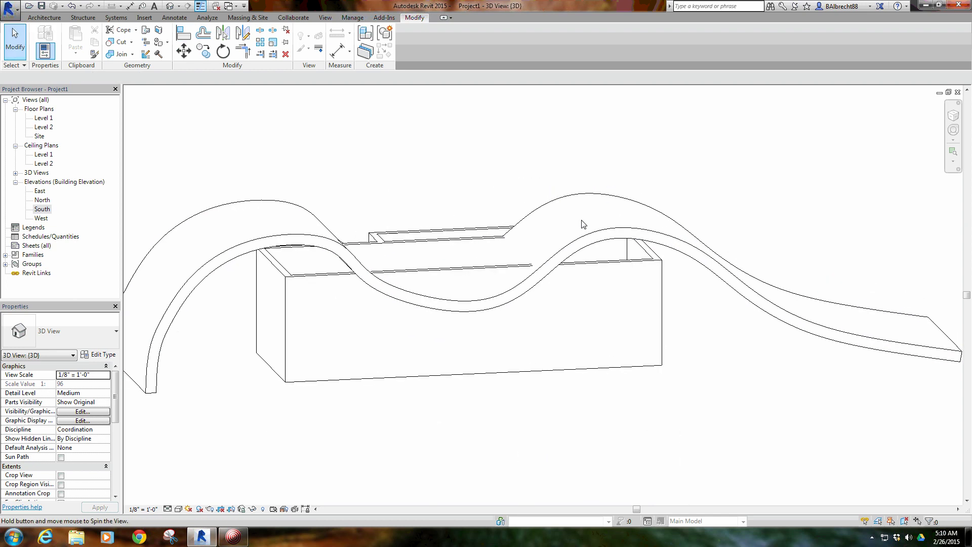
{"action": "left_click", "coordinate": [604, 266]}
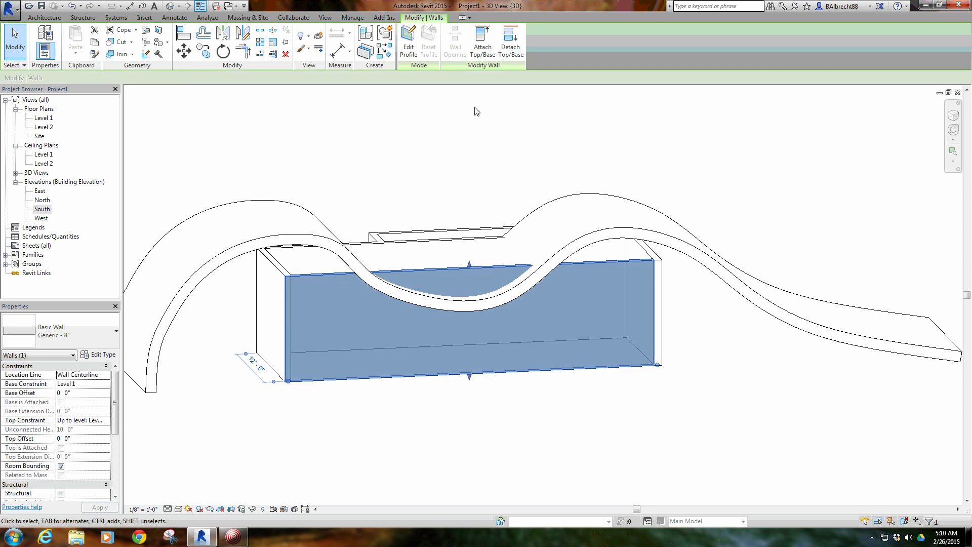
{"action": "left_click", "coordinate": [483, 46]}
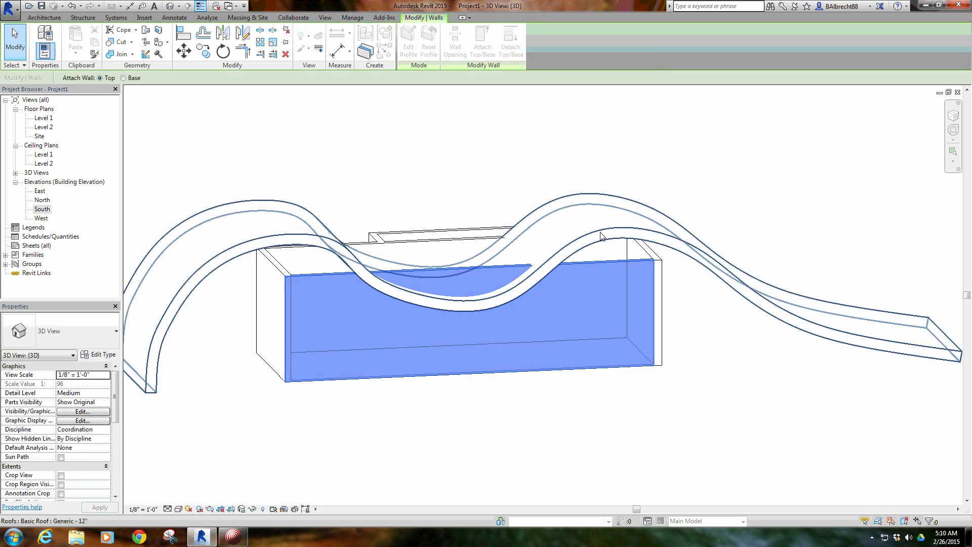
{"action": "left_click", "coordinate": [601, 236]}
{"action": "left_click", "coordinate": [444, 155]}
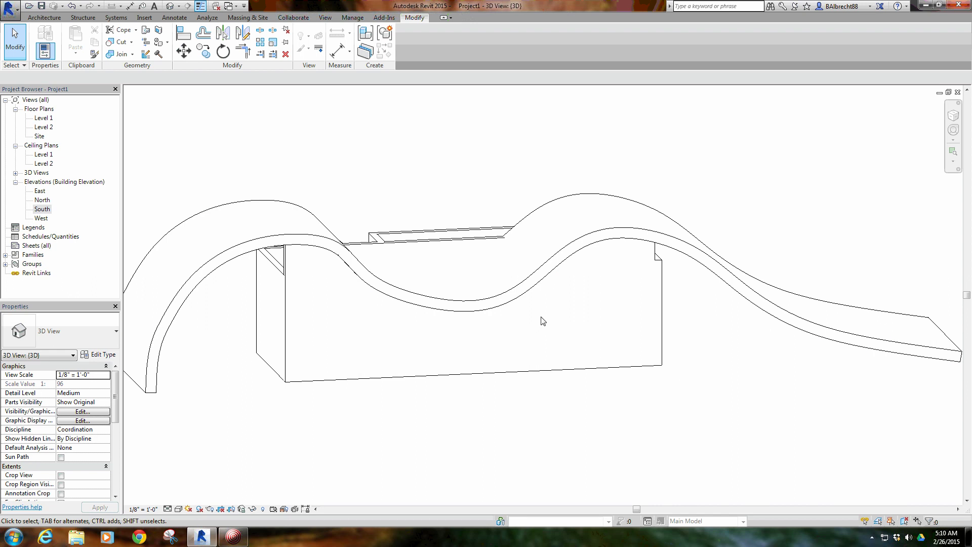
Step: Review the roofed building from several angles, then open the Level 1 floor plan
{"action": "middle_click_drag", "start_coordinate": [581, 332], "coordinate": [304, 253], "text": "shift"}
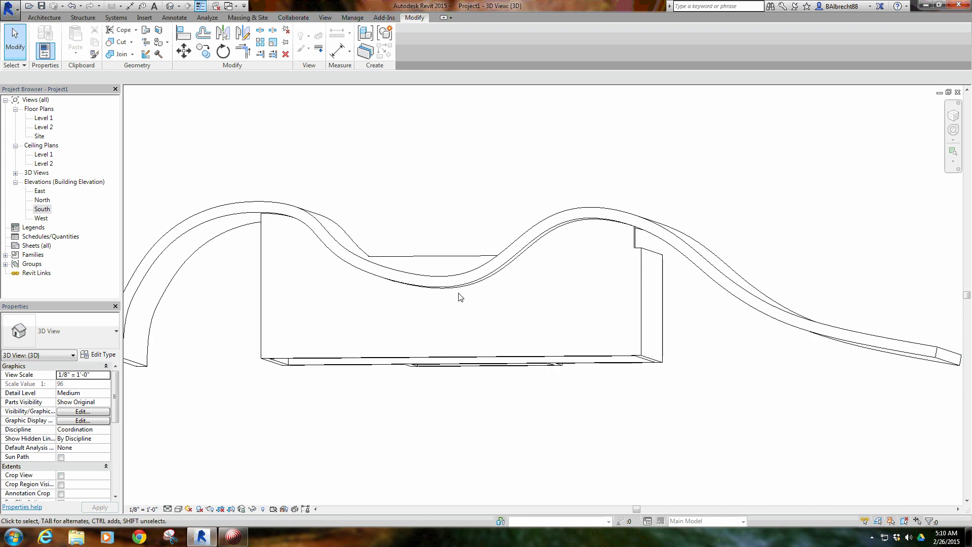
{"action": "middle_click_drag", "start_coordinate": [459, 297], "coordinate": [490, 394], "text": "shift"}
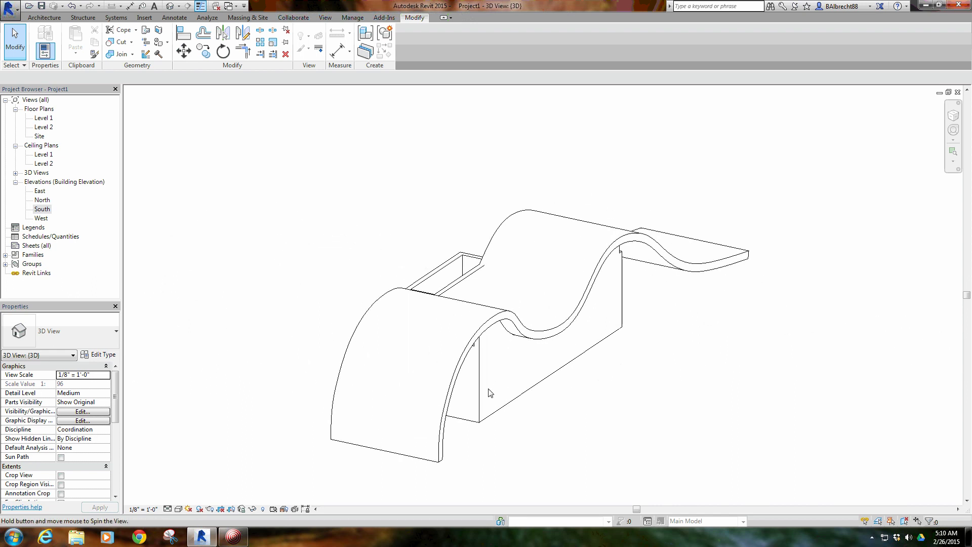
{"action": "middle_click_drag", "start_coordinate": [422, 360], "coordinate": [618, 278], "text": "shift"}
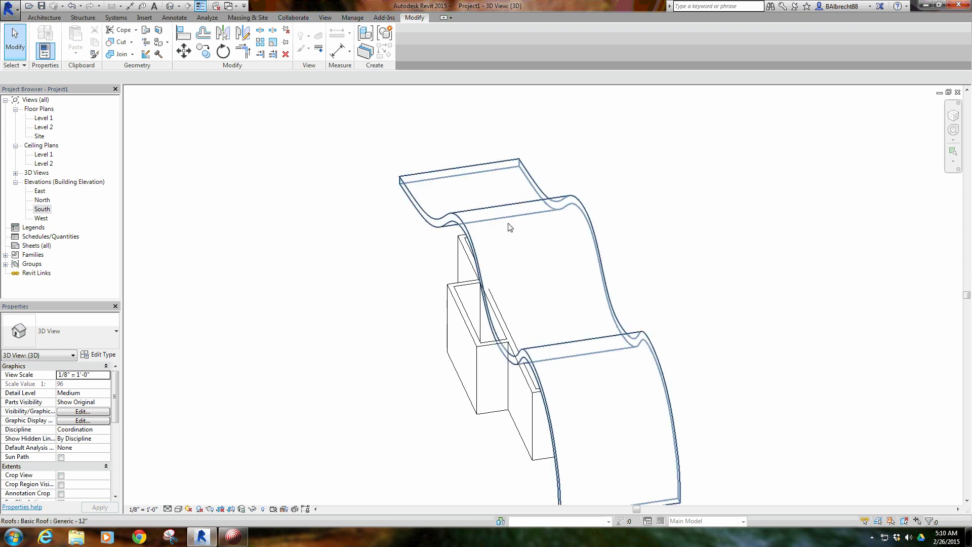
{"action": "middle_click_drag", "start_coordinate": [509, 227], "coordinate": [390, 363], "text": "shift"}
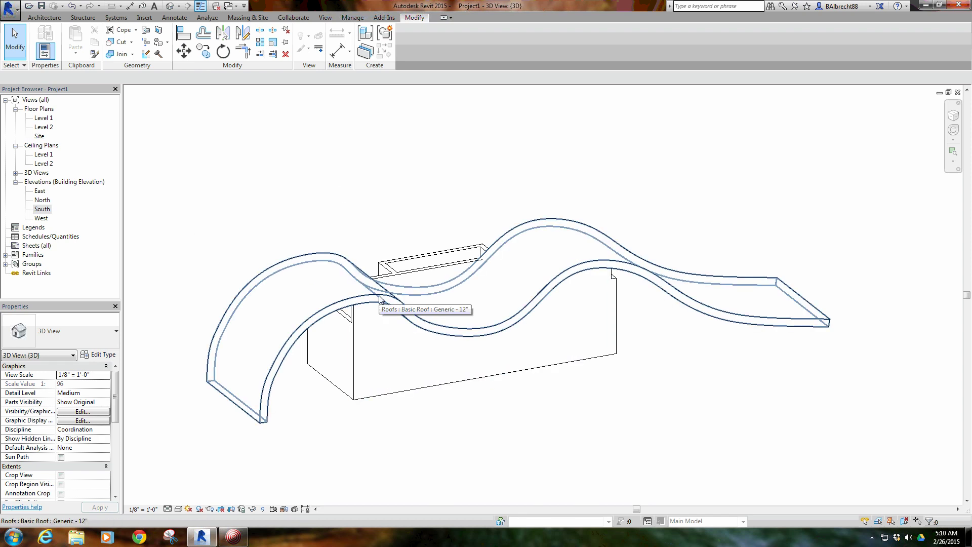
{"action": "middle_click_drag", "start_coordinate": [427, 302], "coordinate": [332, 261]}
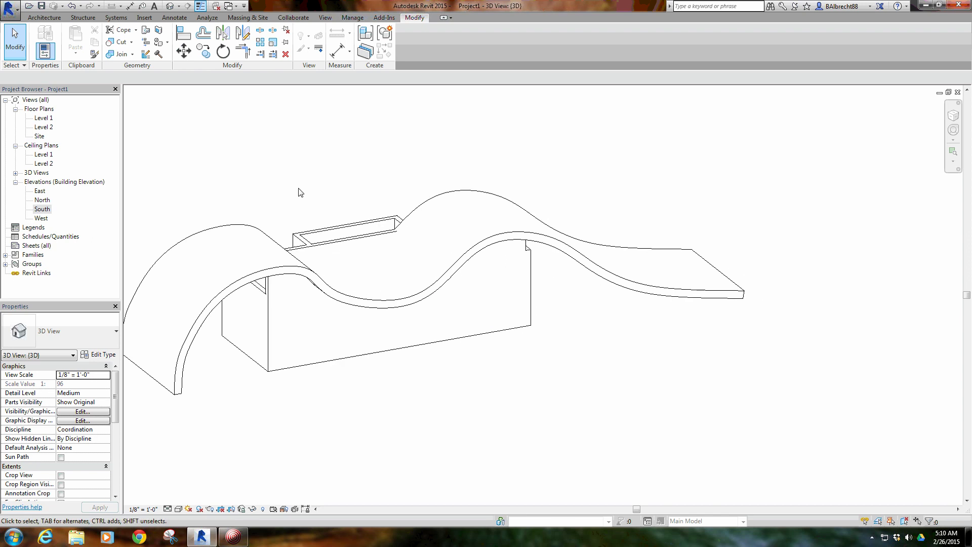
{"action": "middle_click_drag", "start_coordinate": [299, 192], "coordinate": [420, 221]}
{"action": "right_click", "coordinate": [378, 193]}
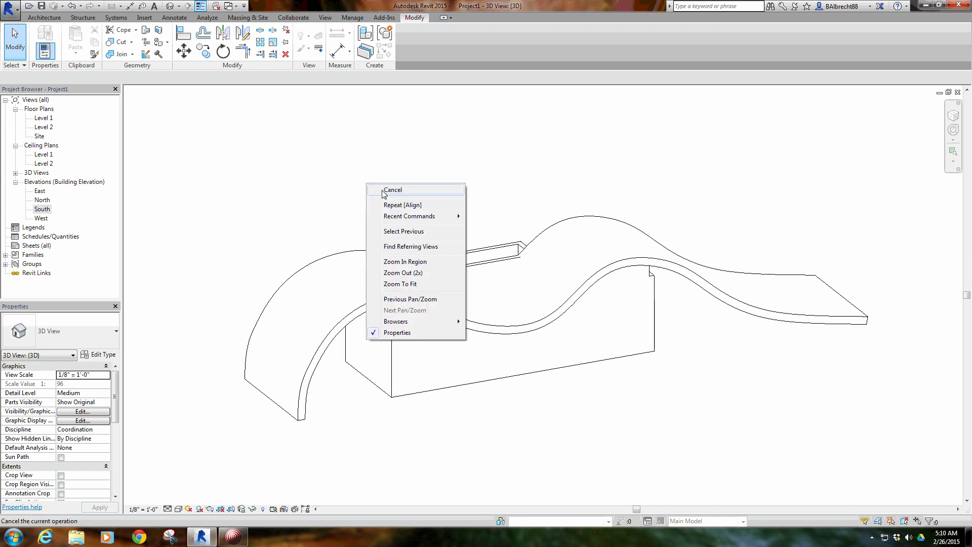
{"action": "key", "text": "Escape"}
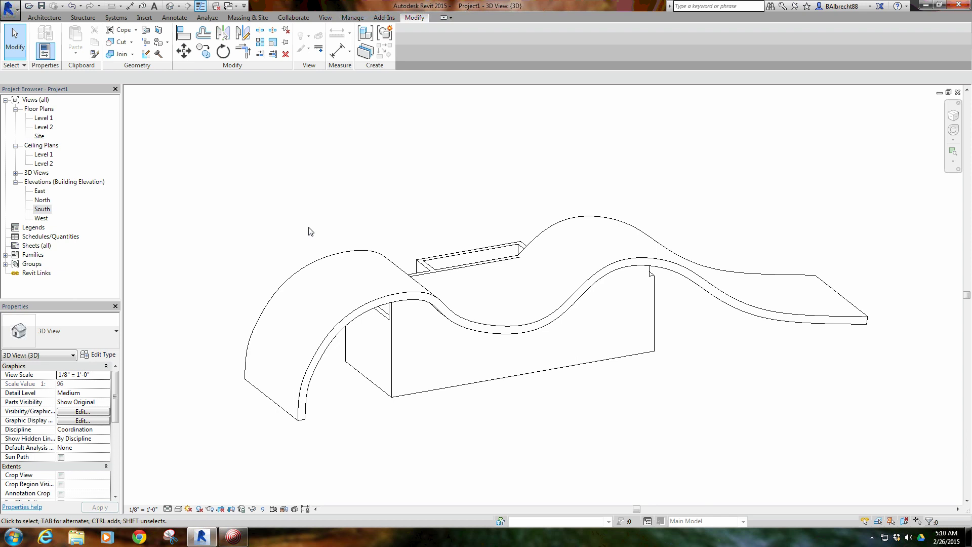
{"action": "scroll", "coordinate": [324, 214], "scroll_direction": "down", "scroll_amount": 1}
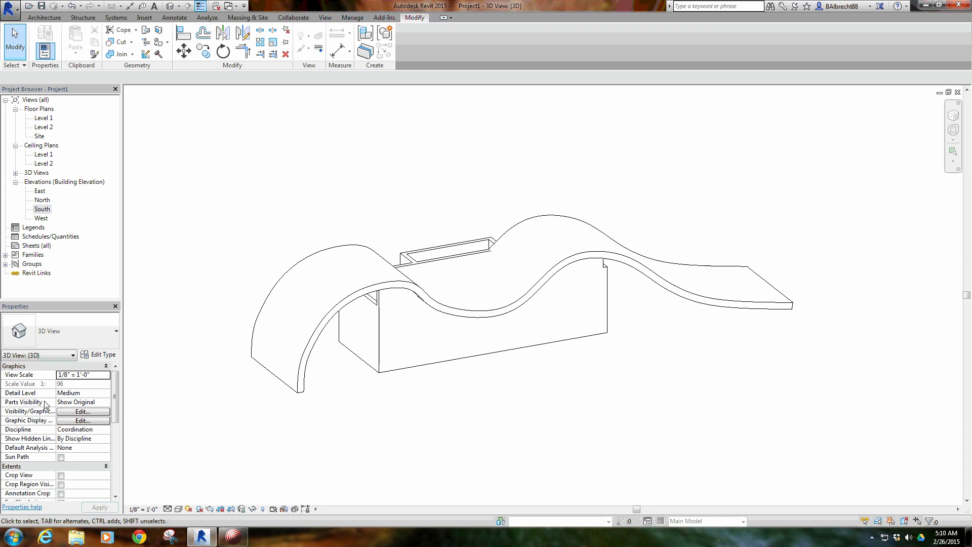
{"action": "double_click", "coordinate": [44, 118]}
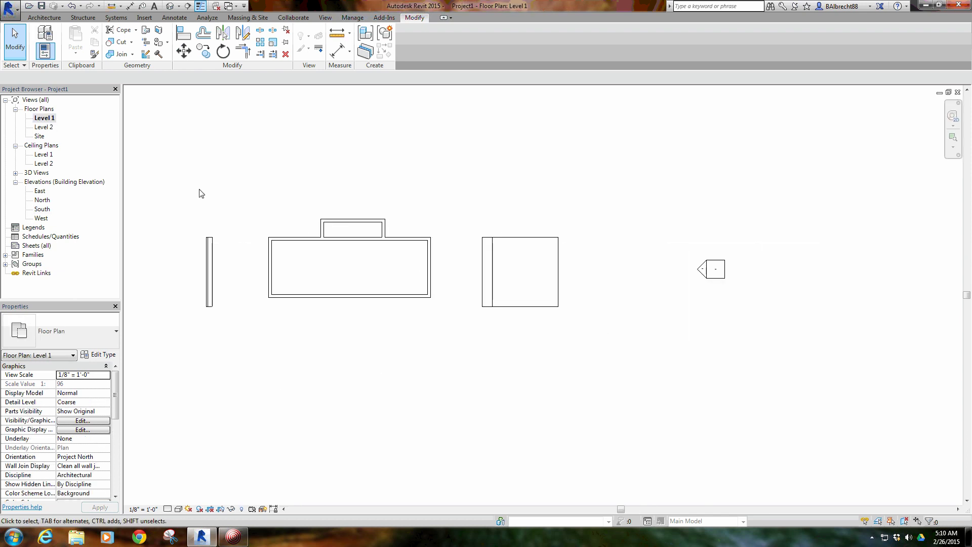
Step: Delete all building elements and confirm Level 2 and 3D views are empty
{"action": "left_click_drag", "start_coordinate": [199, 193], "coordinate": [587, 365]}
{"action": "key", "text": "Delete"}
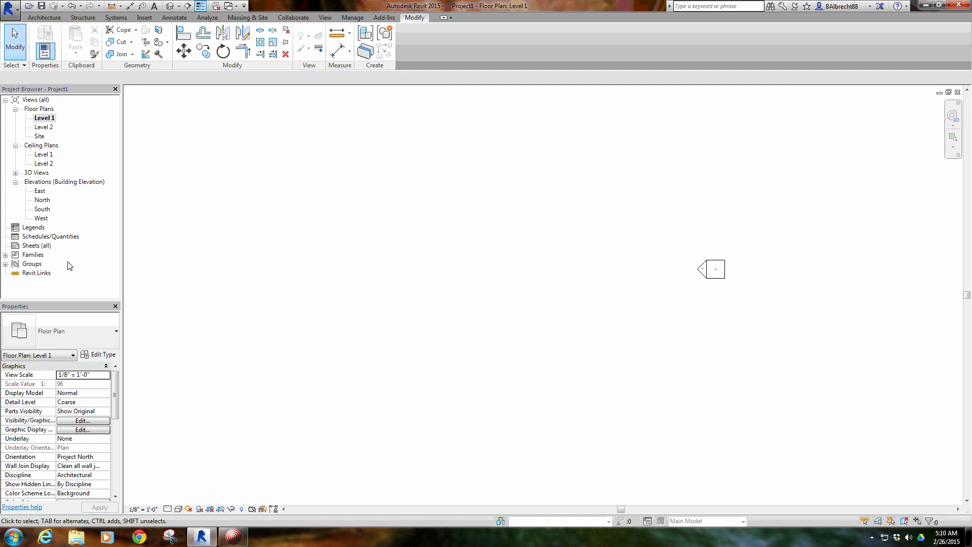
{"action": "double_click", "coordinate": [44, 127]}
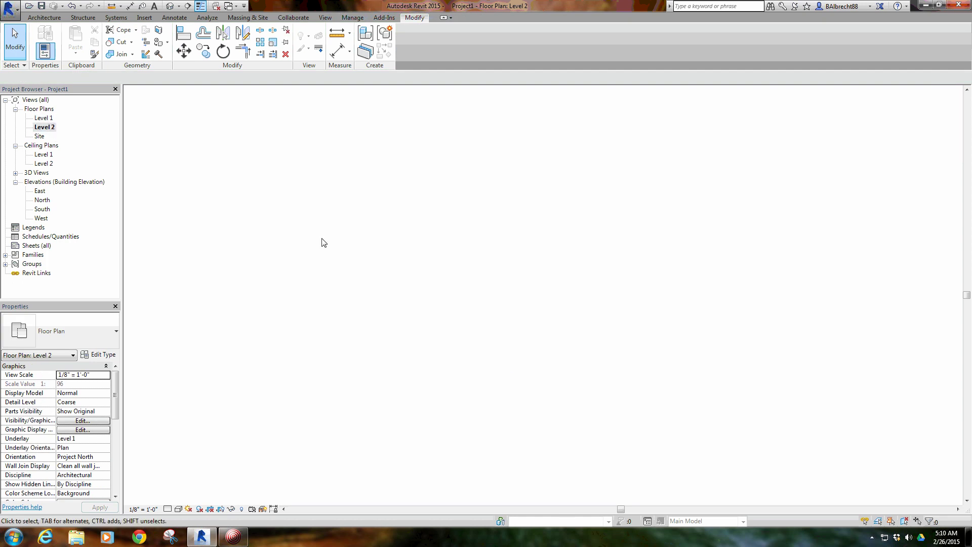
{"action": "scroll", "coordinate": [480, 256], "scroll_direction": "down", "scroll_amount": 5}
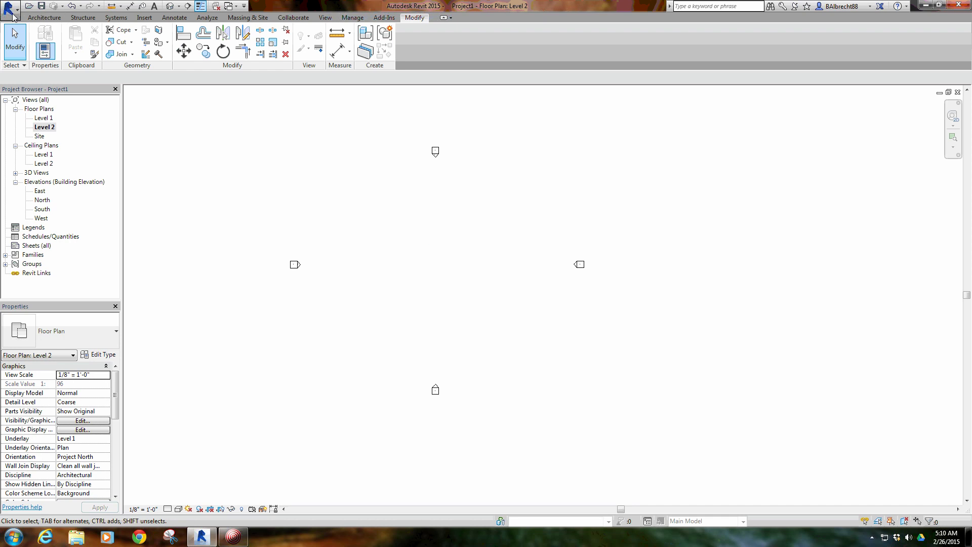
{"action": "left_click", "coordinate": [171, 6]}
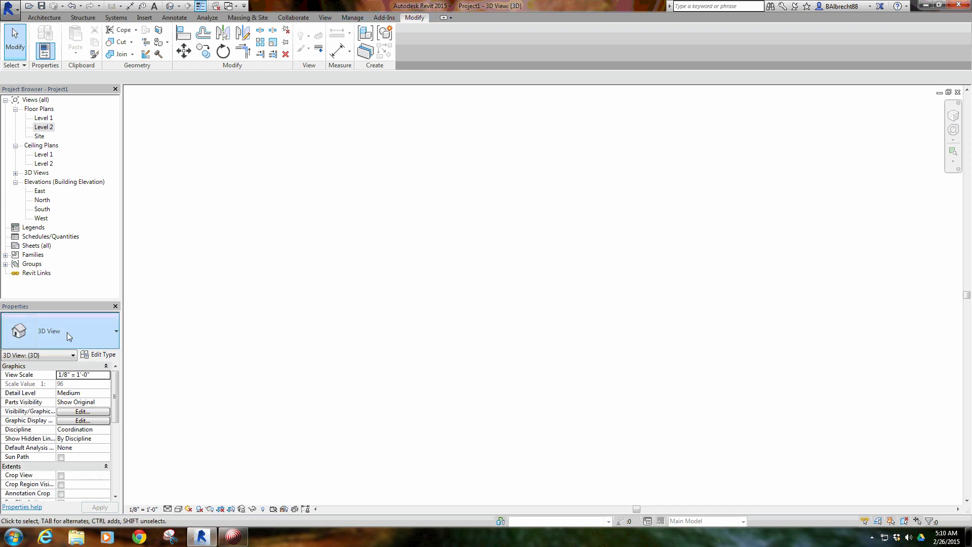
{"action": "double_click", "coordinate": [44, 118]}
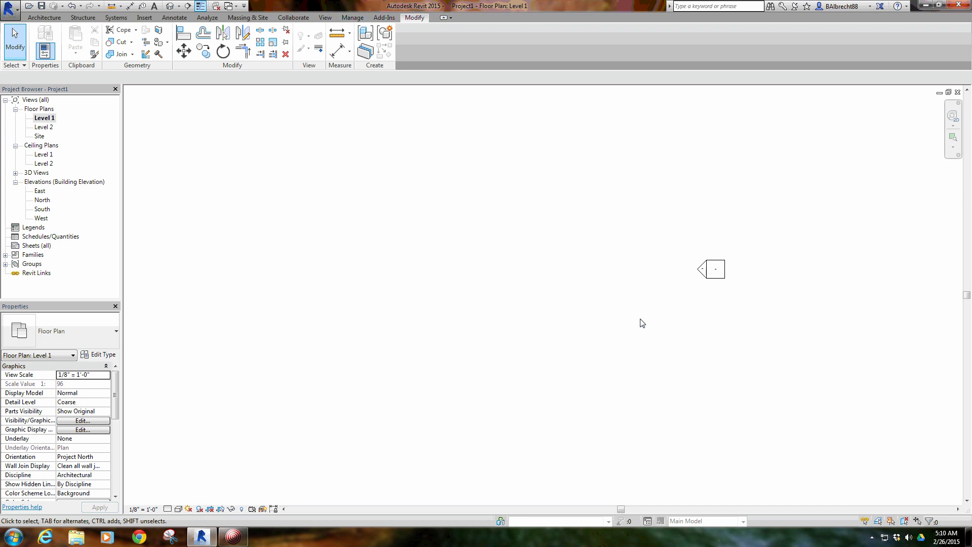
{"action": "middle_click_drag", "start_coordinate": [393, 217], "coordinate": [510, 217]}
{"action": "scroll", "coordinate": [501, 233], "scroll_direction": "down", "scroll_amount": 4}
{"action": "middle_click_drag", "start_coordinate": [475, 280], "coordinate": [480, 260]}
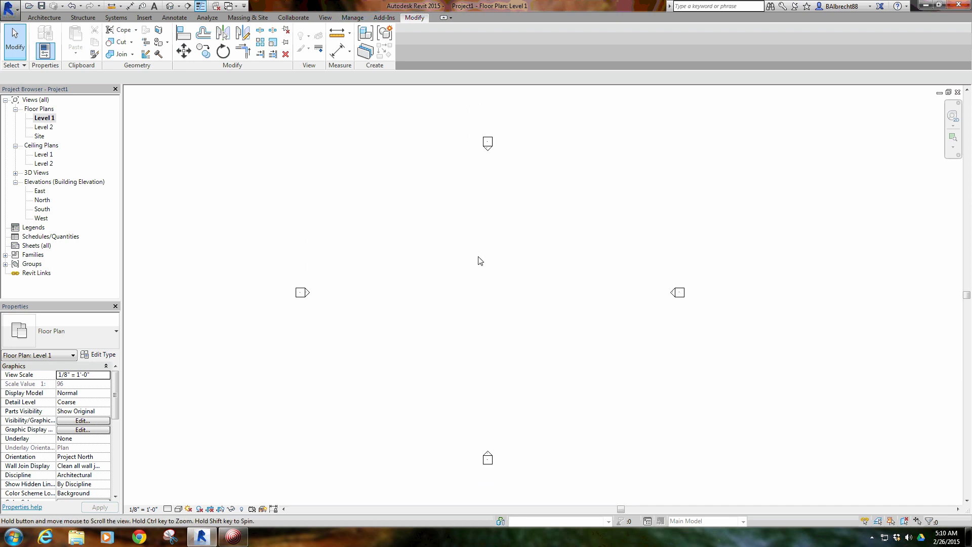
Step: Start a new family from the Furniture template
{"action": "left_click", "coordinate": [10, 10]}
{"action": "mouse_move", "coordinate": [33, 45]}
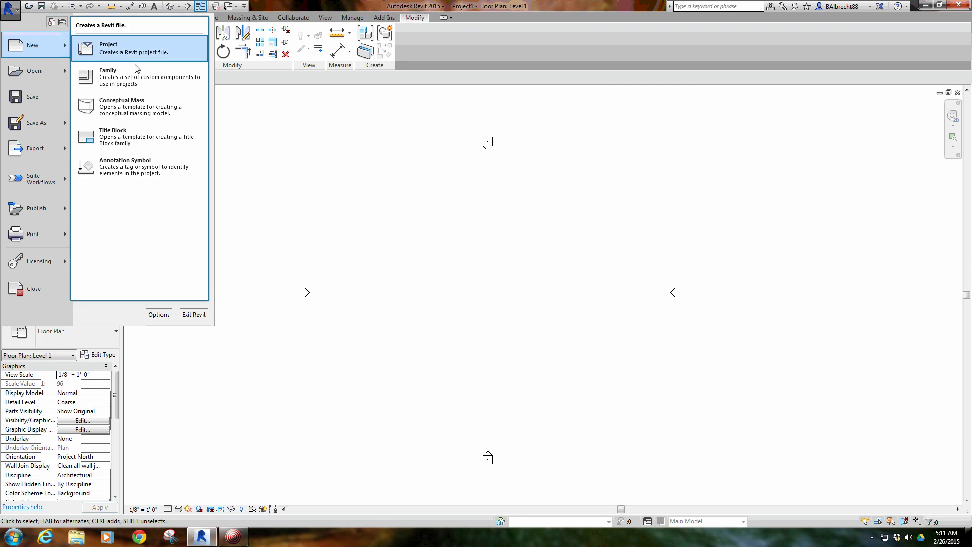
{"action": "left_click", "coordinate": [140, 80]}
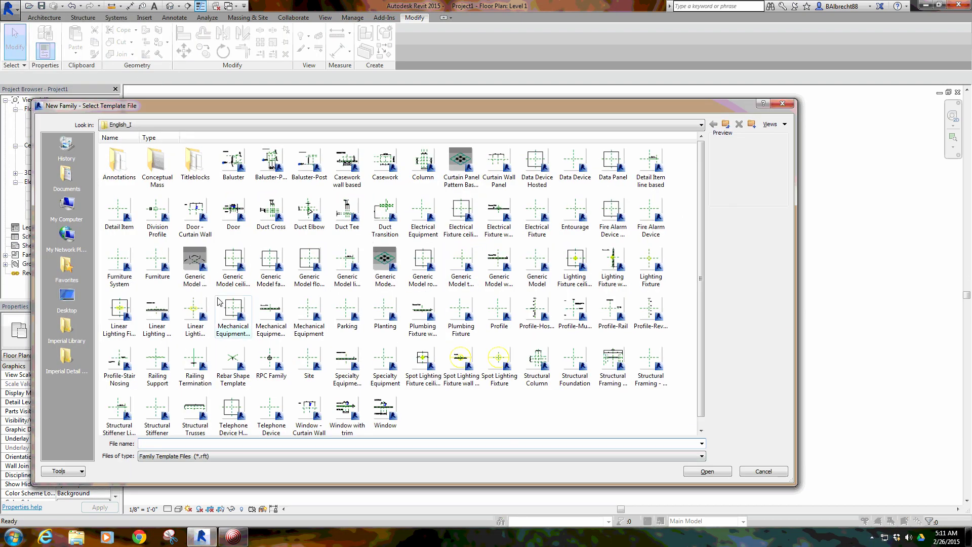
{"action": "double_click", "coordinate": [157, 263]}
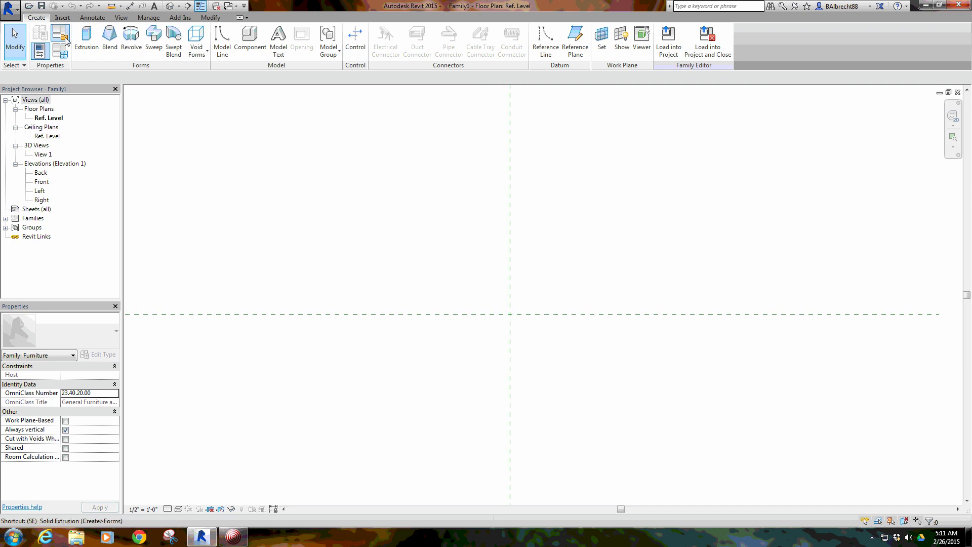
Step: Extrude a square rectangle-sketched seat block 1' 6" high
{"action": "left_click", "coordinate": [87, 37]}
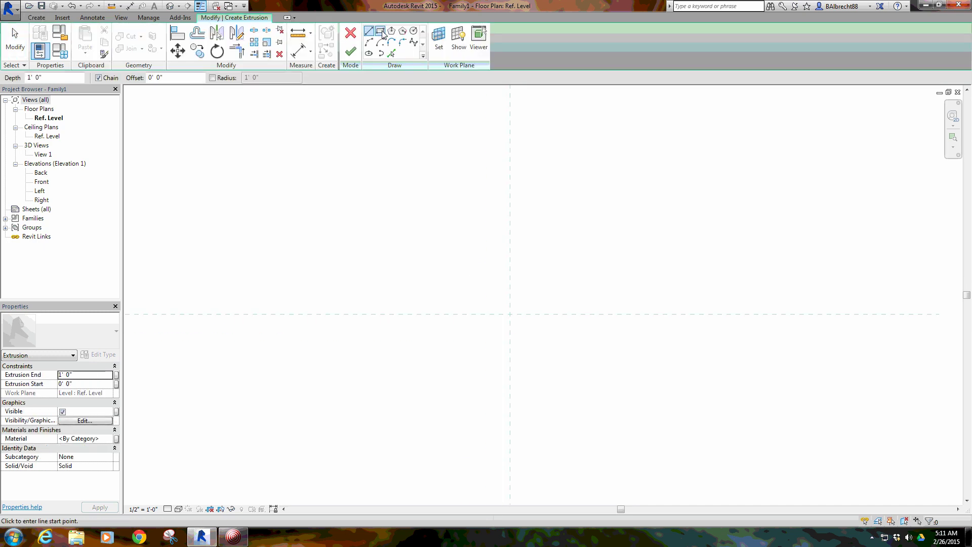
{"action": "left_click", "coordinate": [380, 32]}
{"action": "left_click", "coordinate": [471, 314]}
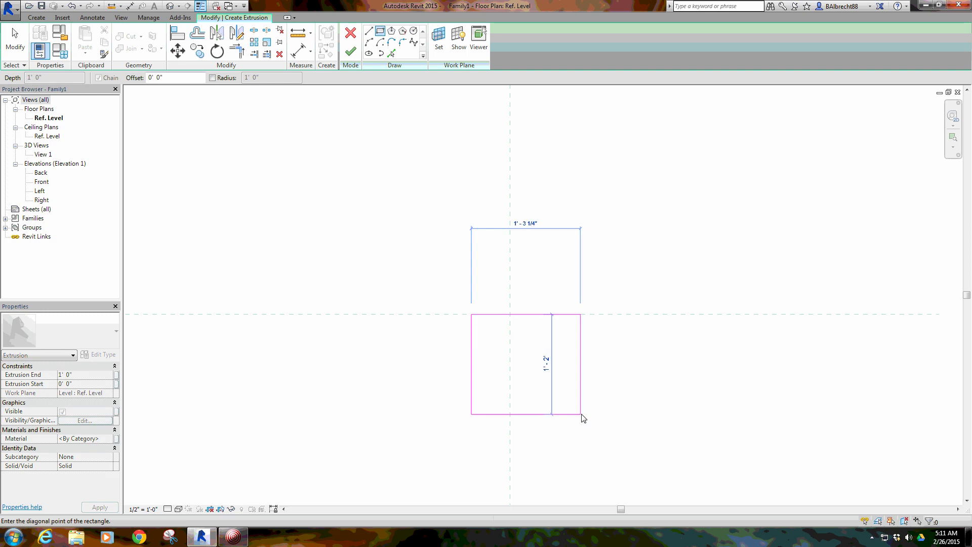
{"action": "left_click", "coordinate": [596, 423]}
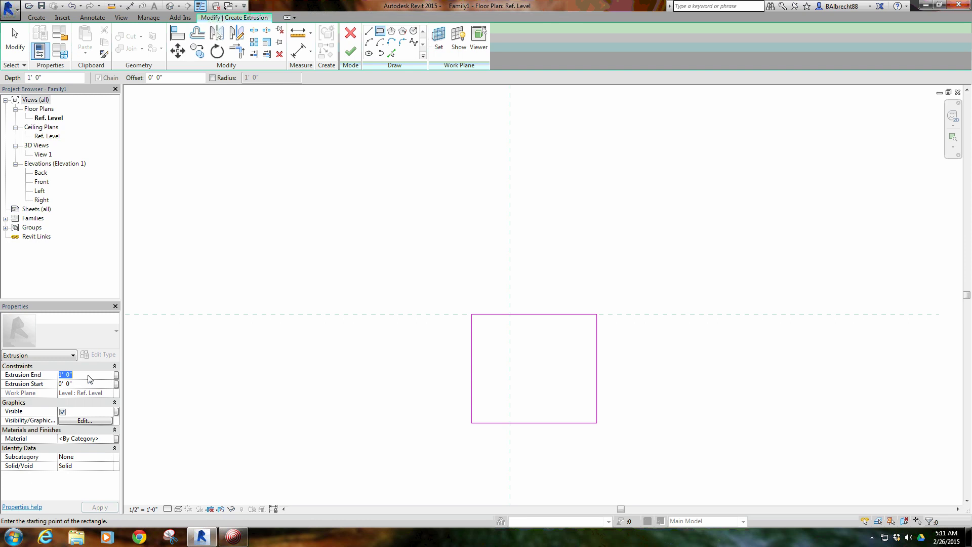
{"action": "type", "text": "1'3"}
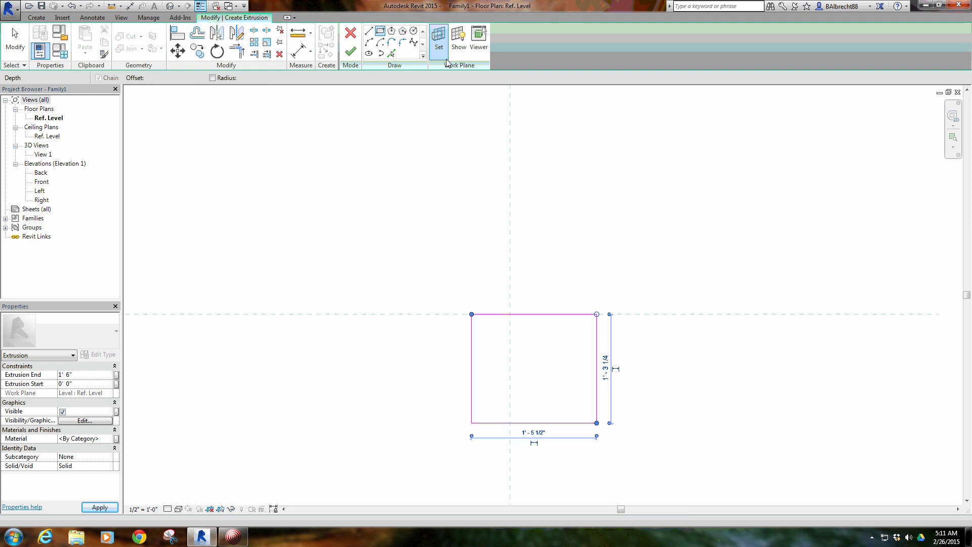
{"action": "left_click", "coordinate": [351, 52]}
{"action": "left_click", "coordinate": [417, 265]}
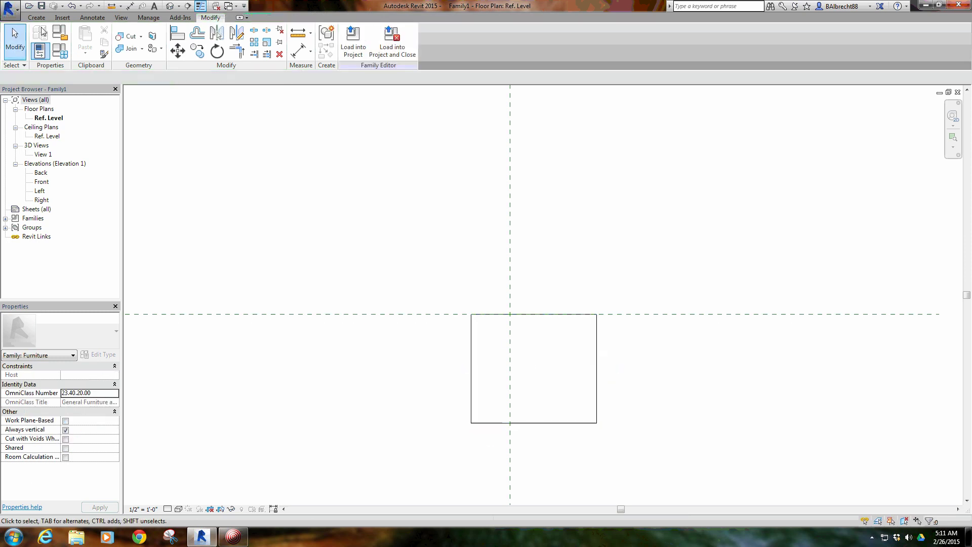
Step: Add a thin 3' 6"-high backrest extrusion along the seat's back edge
{"action": "left_click", "coordinate": [37, 17]}
{"action": "left_click", "coordinate": [83, 40]}
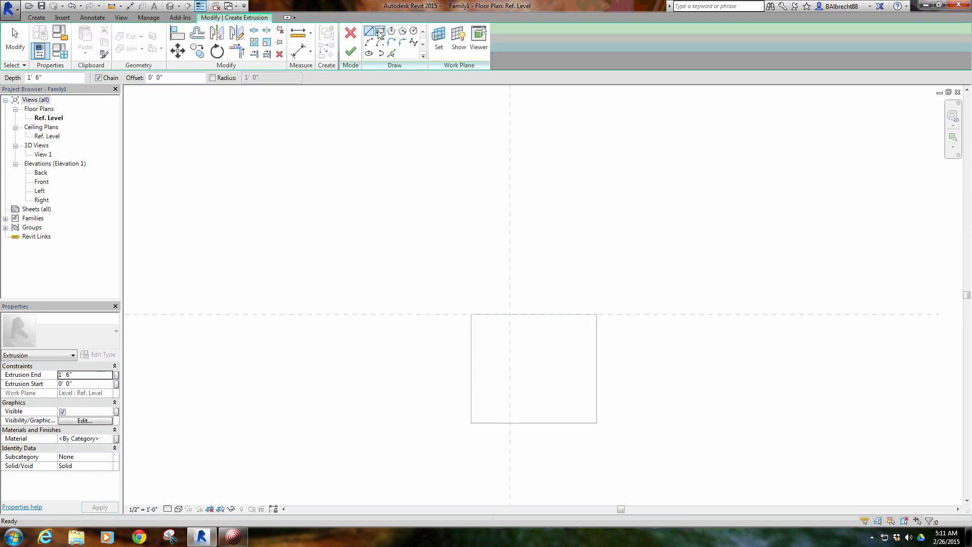
{"action": "left_click", "coordinate": [471, 314]}
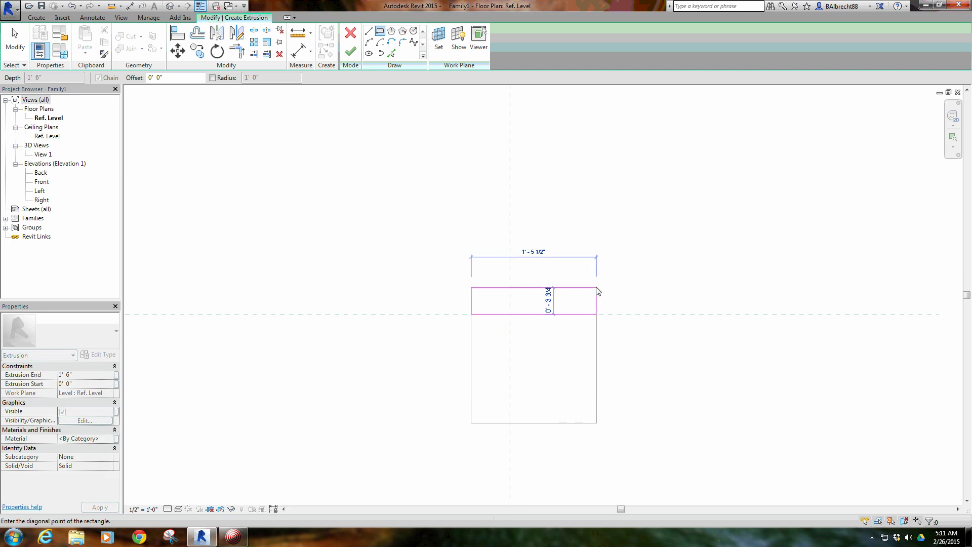
{"action": "left_click", "coordinate": [595, 288]}
{"action": "right_click", "coordinate": [404, 214]}
{"action": "left_click", "coordinate": [420, 219]}
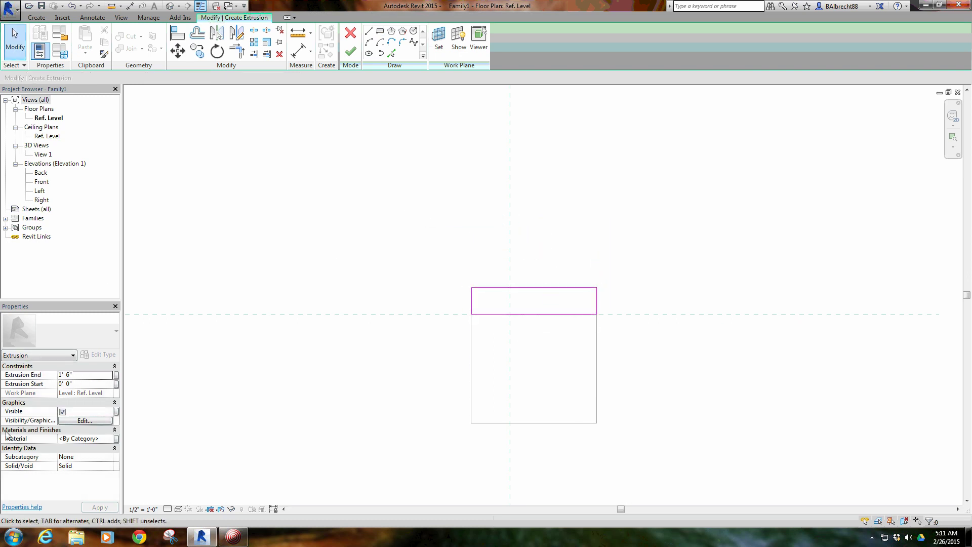
{"action": "left_click", "coordinate": [85, 375]}
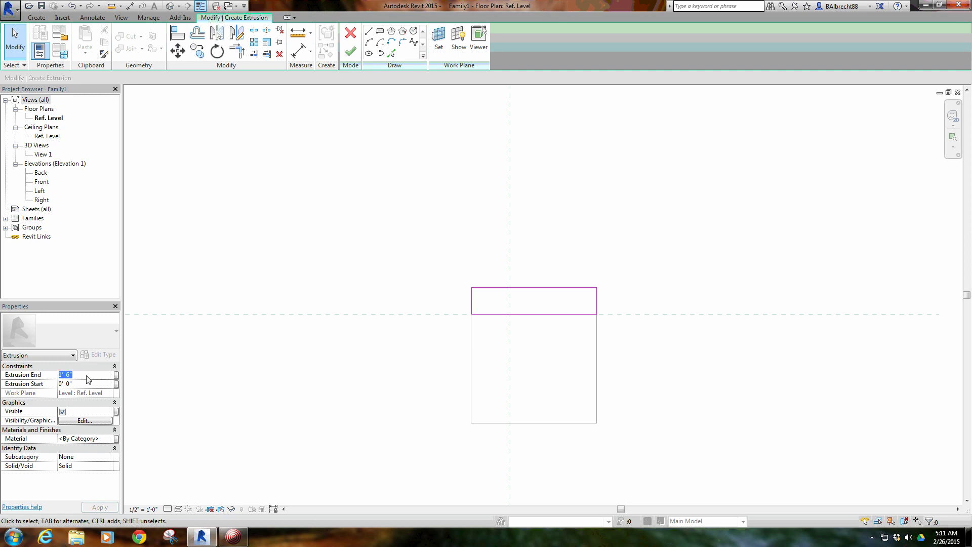
{"action": "type", "text": "3"}
{"action": "left_click", "coordinate": [350, 51]}
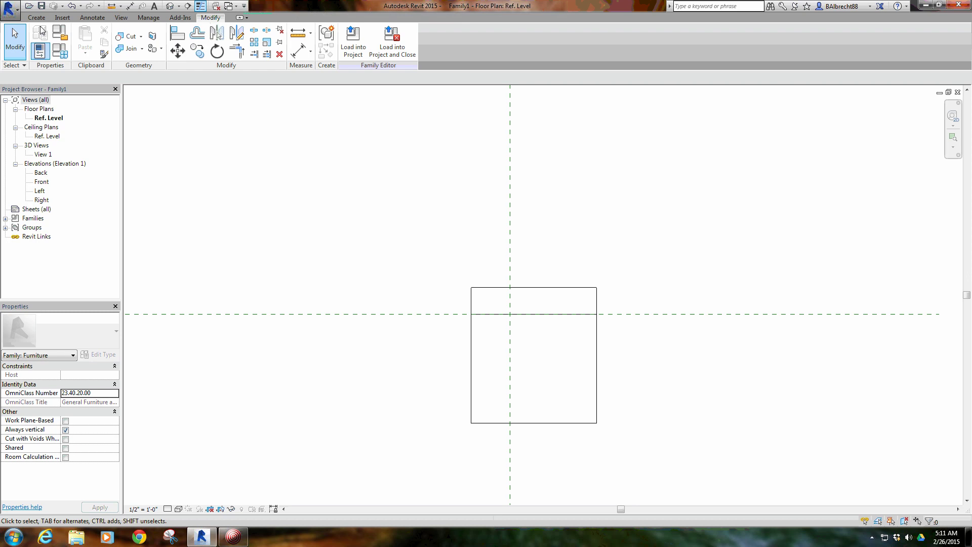
Step: Sketch a rectangular armrest outline along the seat's left edge in a new extrusion
{"action": "left_click", "coordinate": [37, 18]}
{"action": "left_click", "coordinate": [82, 38]}
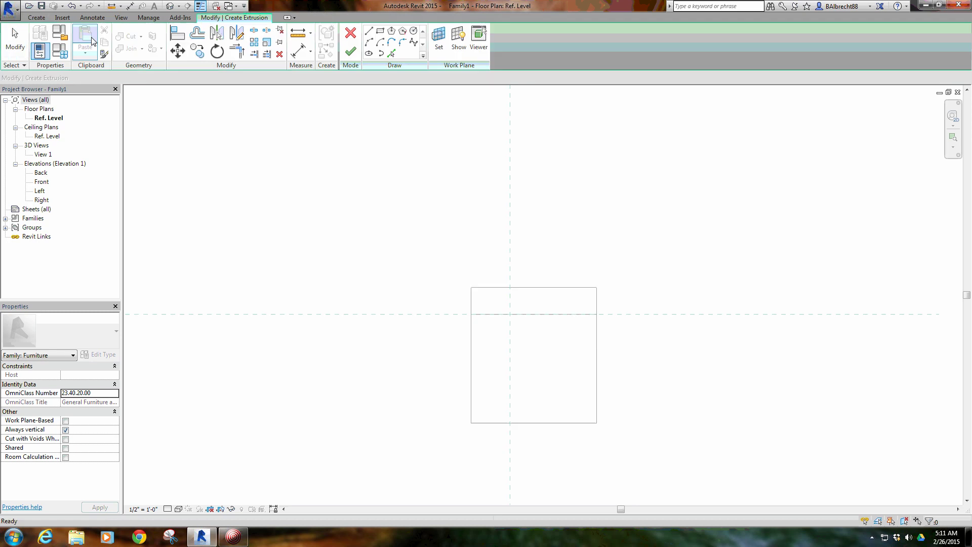
{"action": "left_click", "coordinate": [471, 314]}
{"action": "left_click", "coordinate": [471, 429]}
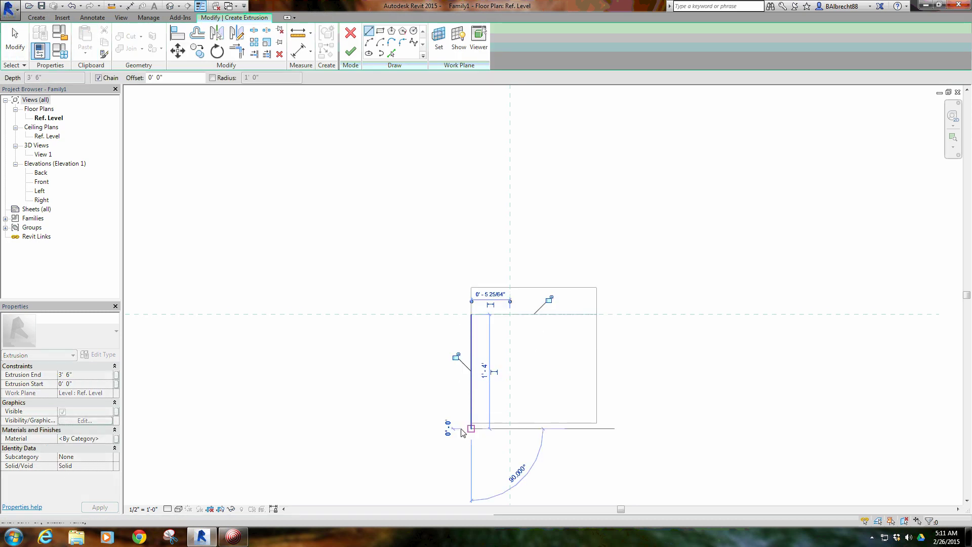
{"action": "left_click", "coordinate": [449, 428]}
{"action": "left_click", "coordinate": [449, 315]}
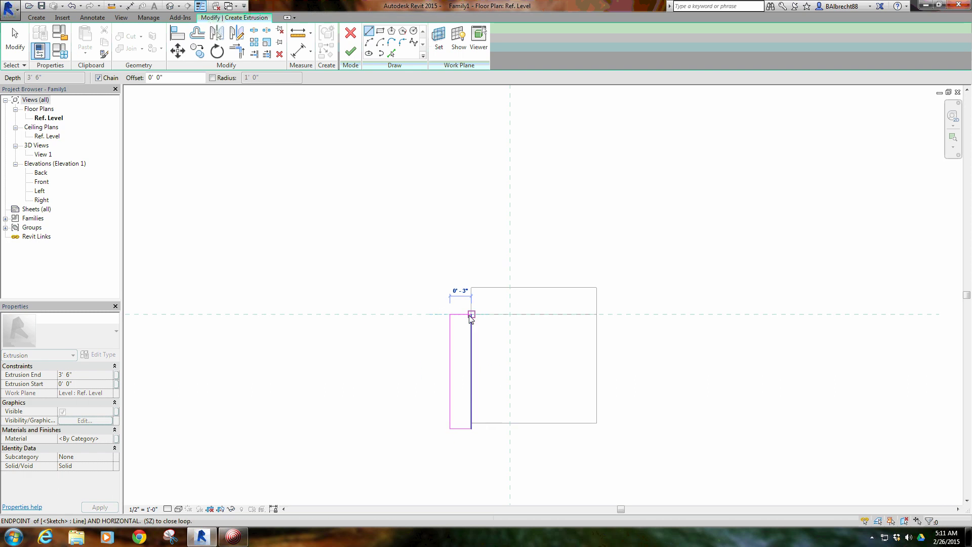
{"action": "right_click", "coordinate": [346, 256]}
{"action": "left_click", "coordinate": [367, 261]}
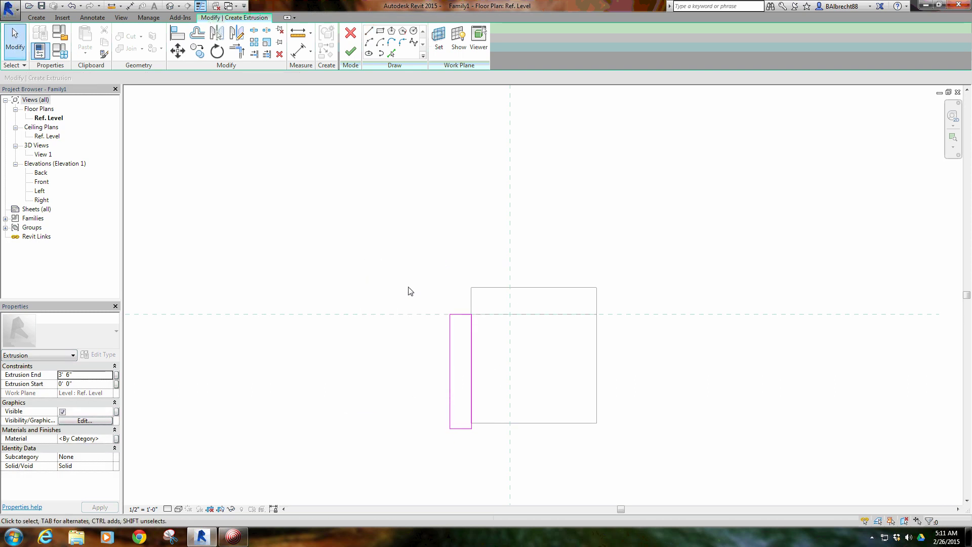
Step: Mirror the armrest outline across the seat centre and finish with Extrusion End 2' 3"
{"action": "left_click_drag", "start_coordinate": [407, 287], "coordinate": [477, 433]}
{"action": "left_click", "coordinate": [218, 35]}
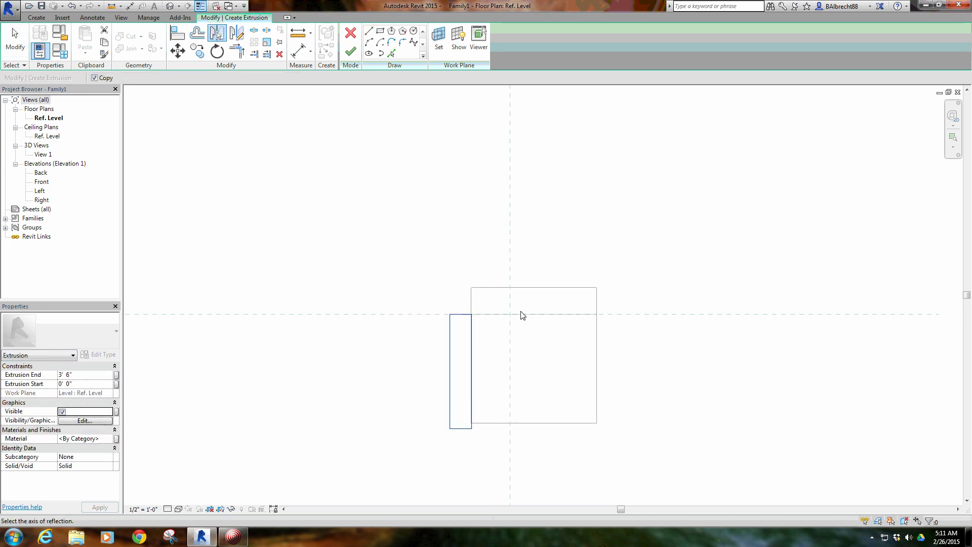
{"action": "left_click", "coordinate": [237, 33]}
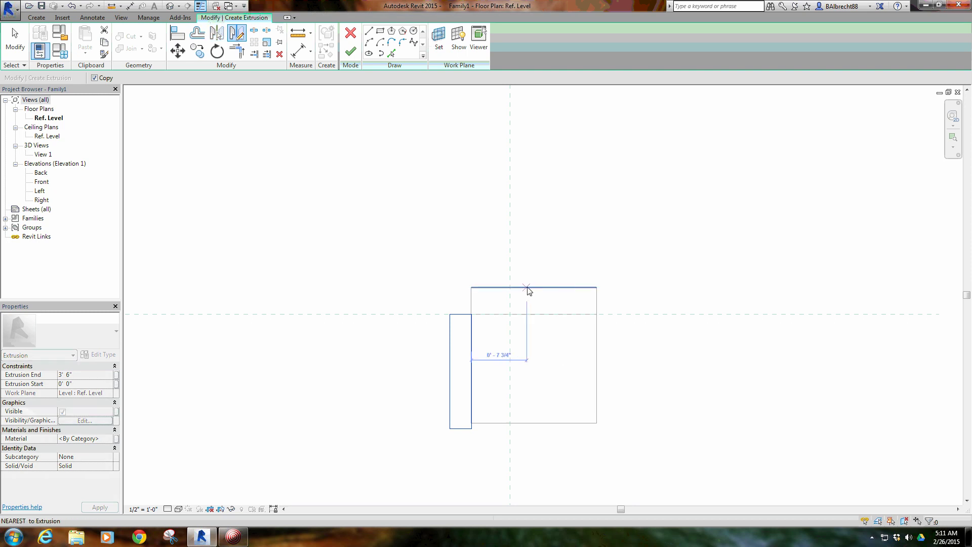
{"action": "left_click", "coordinate": [535, 287]}
{"action": "left_click", "coordinate": [535, 212]}
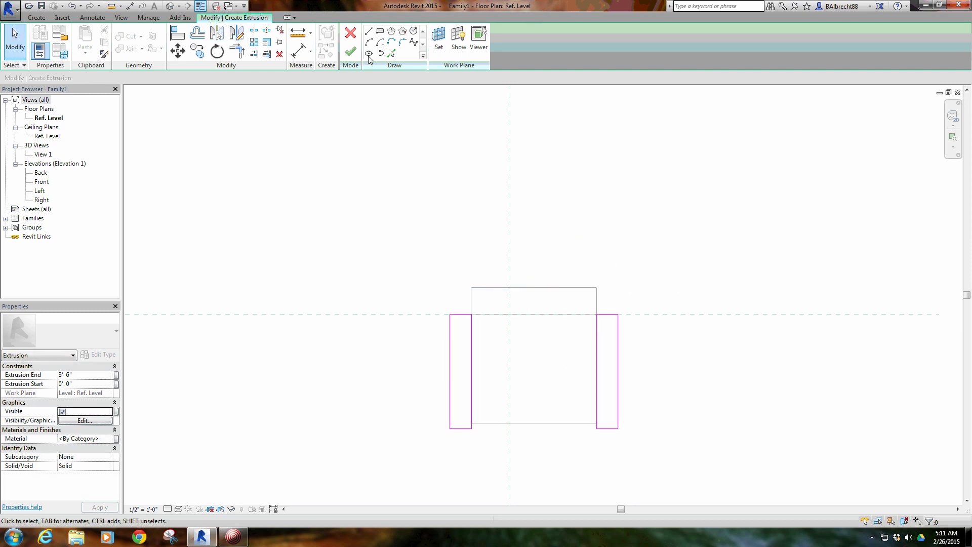
{"action": "left_click", "coordinate": [95, 377]}
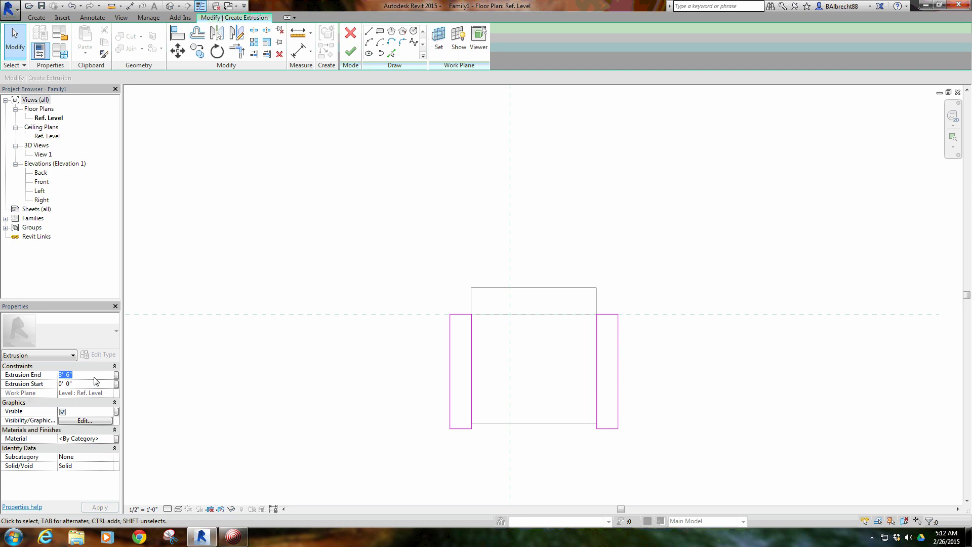
{"action": "type", "text": "2'3"}
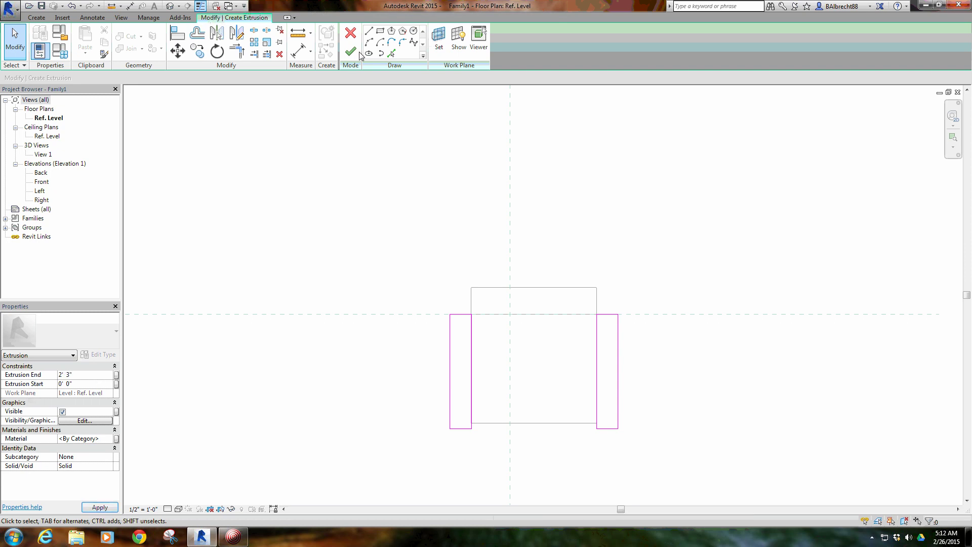
{"action": "left_click", "coordinate": [351, 51]}
{"action": "left_click", "coordinate": [321, 234]}
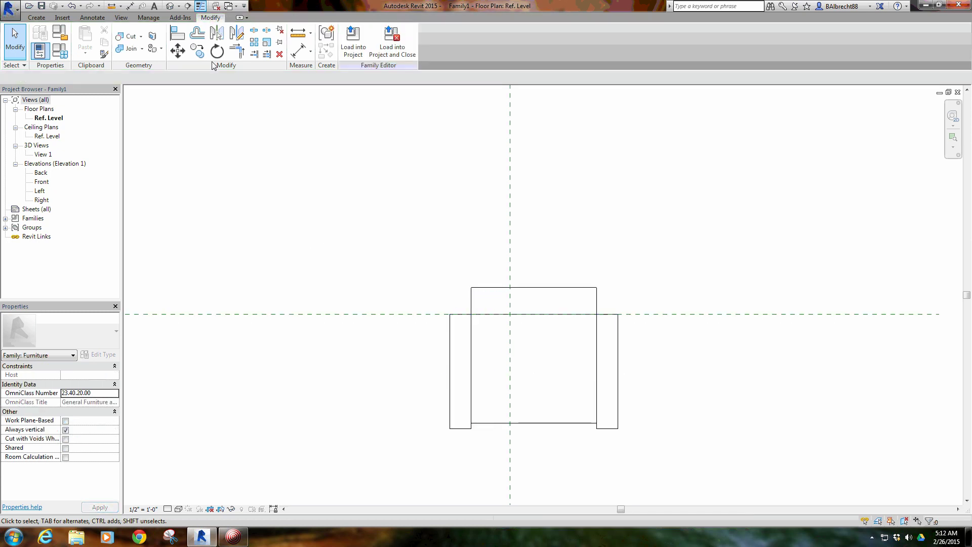
Step: Orbit and pan the chair in the default 3D view to inspect seat, back and armrests
{"action": "left_click", "coordinate": [171, 7]}
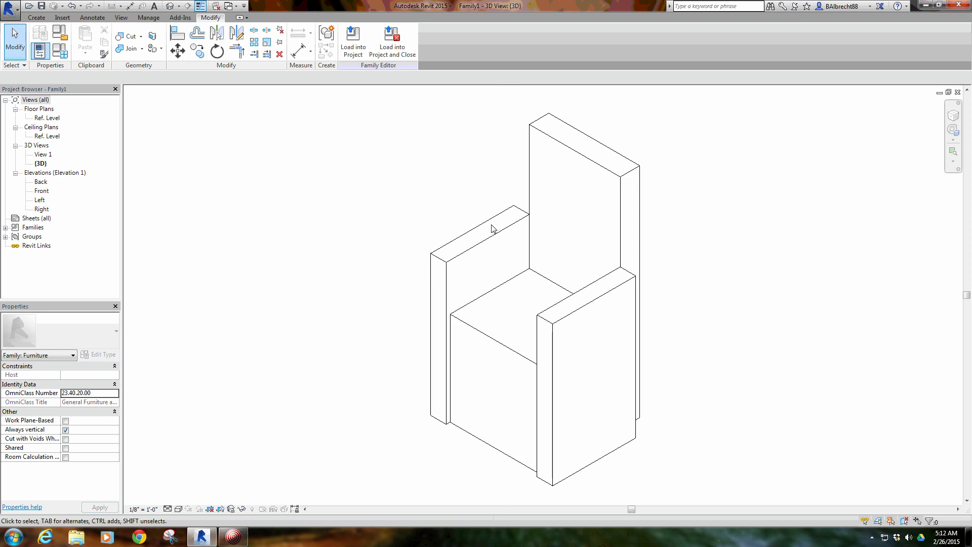
{"action": "middle_click_drag", "start_coordinate": [326, 255], "coordinate": [412, 208], "text": "shift"}
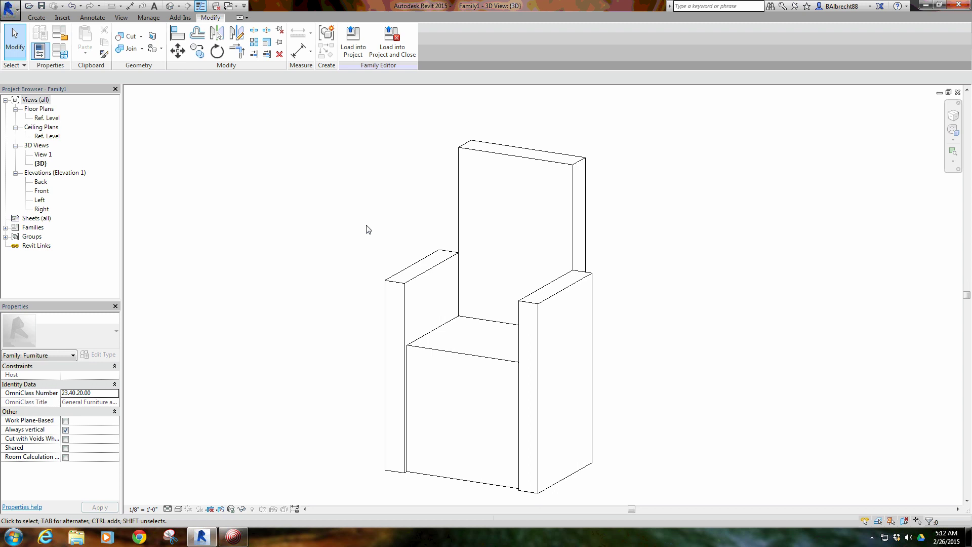
{"action": "middle_click_drag", "start_coordinate": [368, 245], "coordinate": [350, 237]}
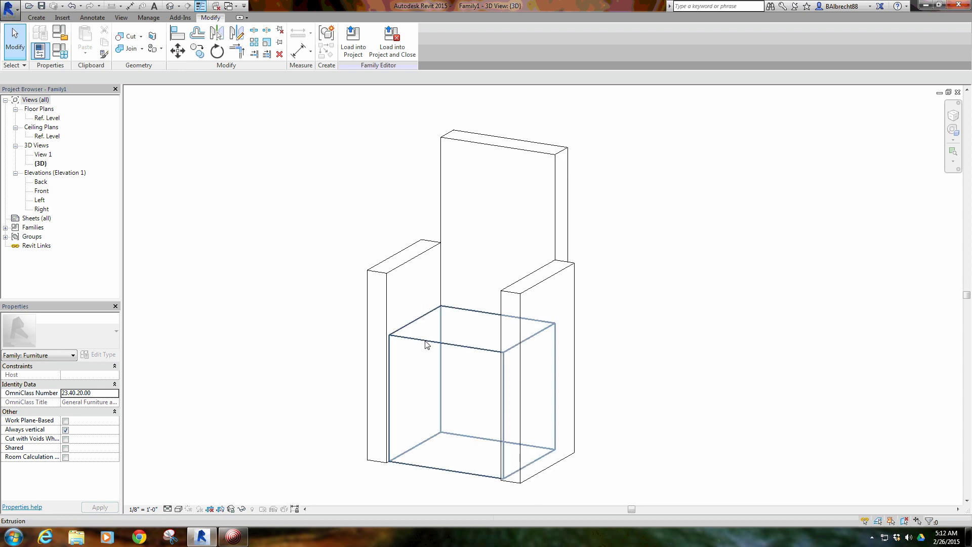
{"action": "middle_click_drag", "start_coordinate": [497, 349], "coordinate": [470, 353]}
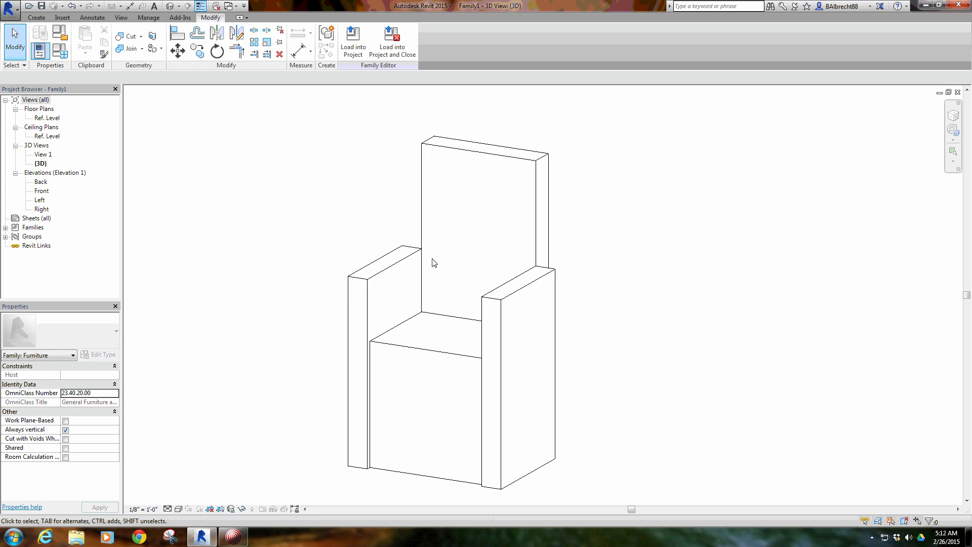
{"action": "middle_click_drag", "start_coordinate": [433, 262], "coordinate": [429, 236]}
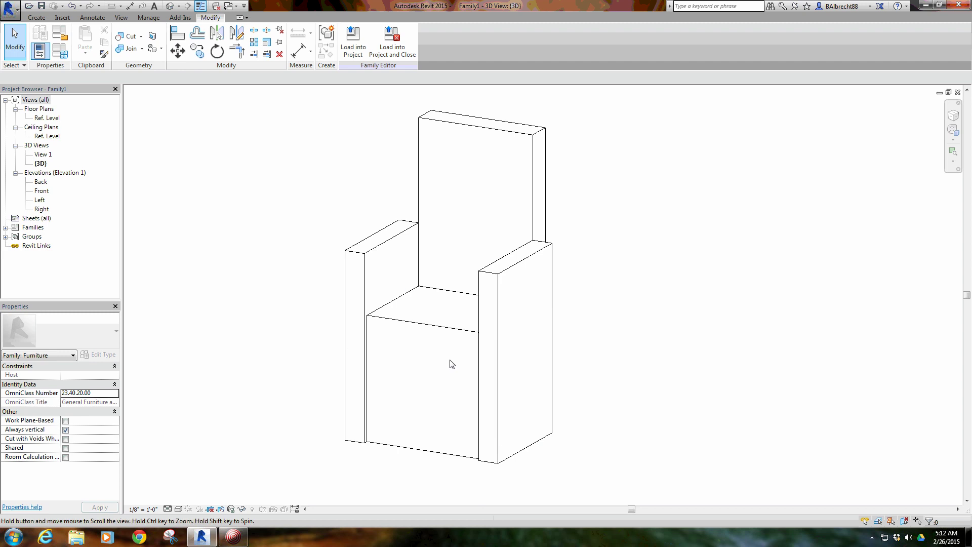
{"action": "middle_click_drag", "start_coordinate": [452, 363], "coordinate": [439, 330]}
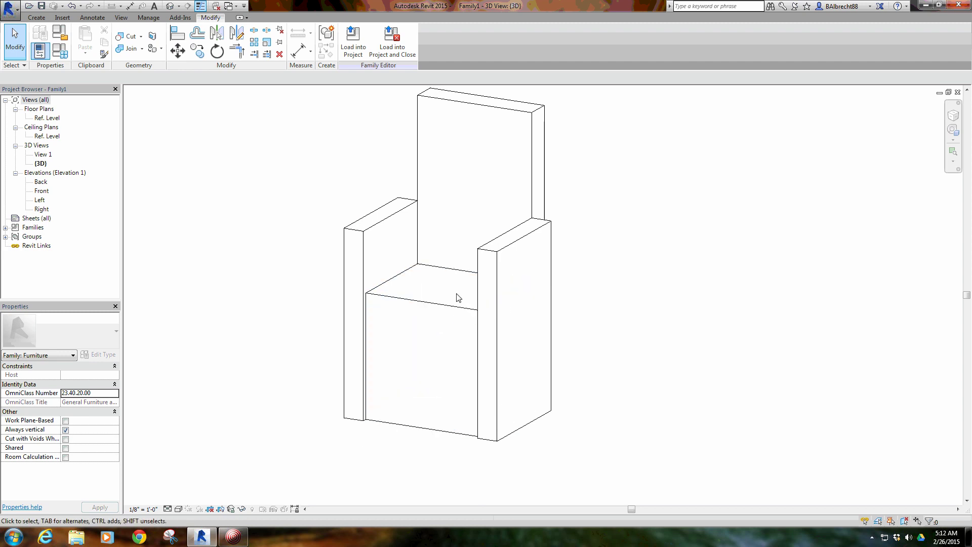
{"action": "middle_click_drag", "start_coordinate": [454, 248], "coordinate": [466, 245]}
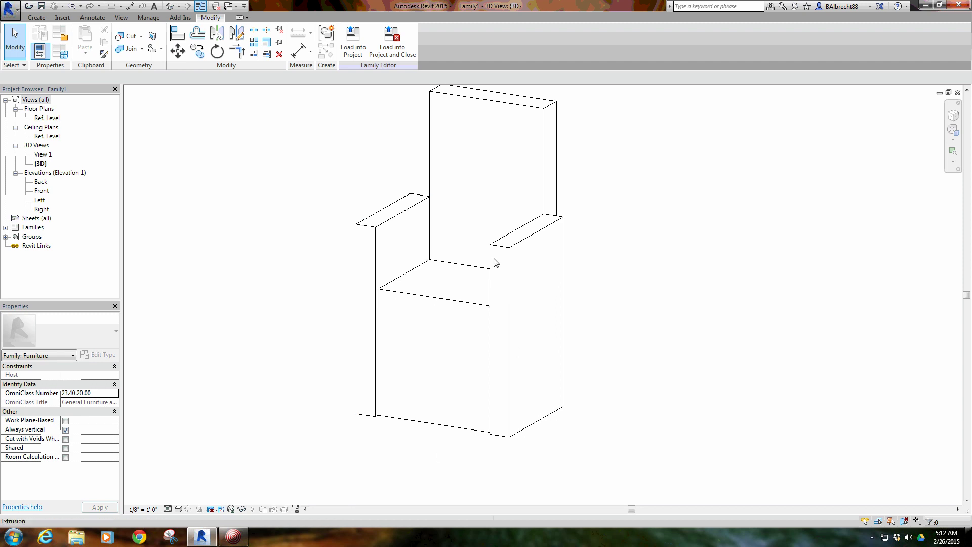
{"action": "middle_click_drag", "start_coordinate": [395, 348], "coordinate": [349, 347]}
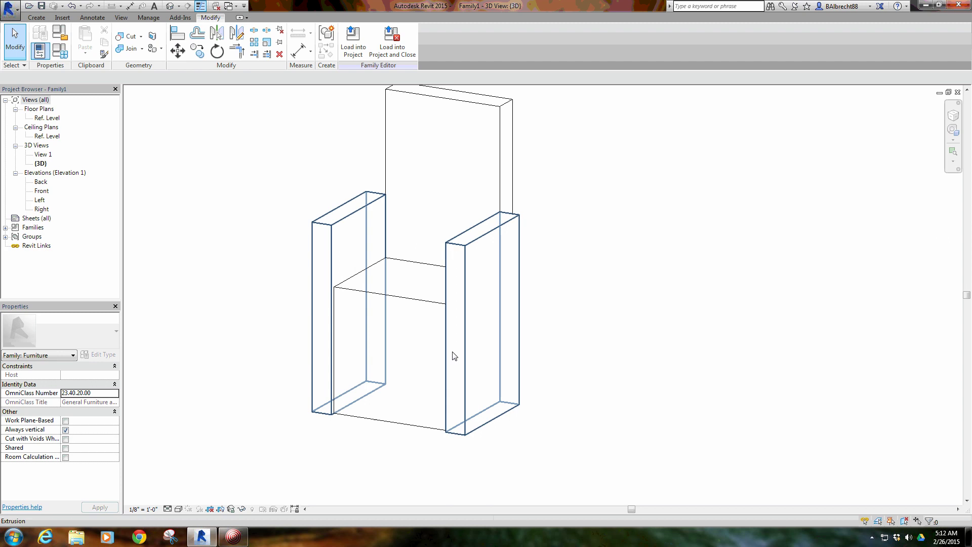
{"action": "middle_click_drag", "start_coordinate": [404, 328], "coordinate": [411, 336]}
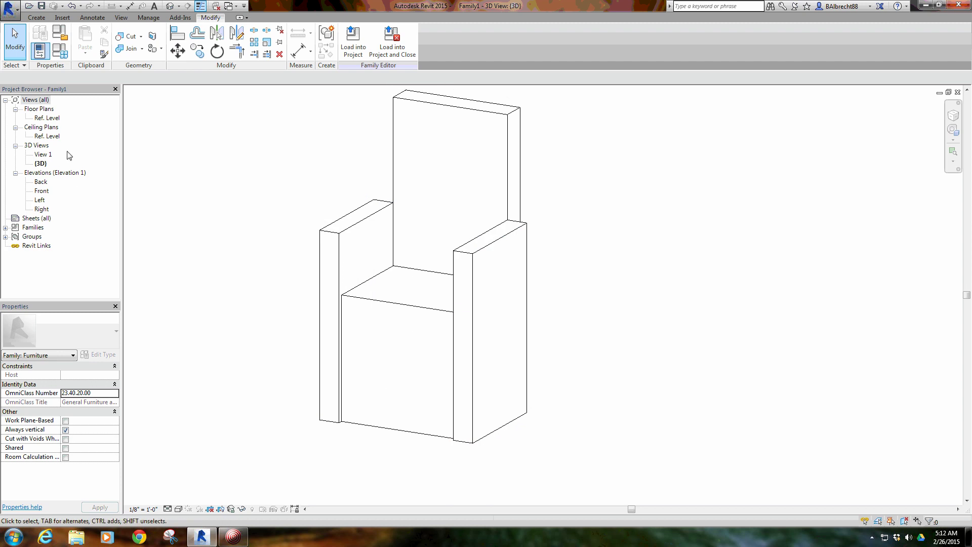
Step: In the Front elevation, check the seat, back and armrest depths, then begin a new extrusion
{"action": "double_click", "coordinate": [42, 191]}
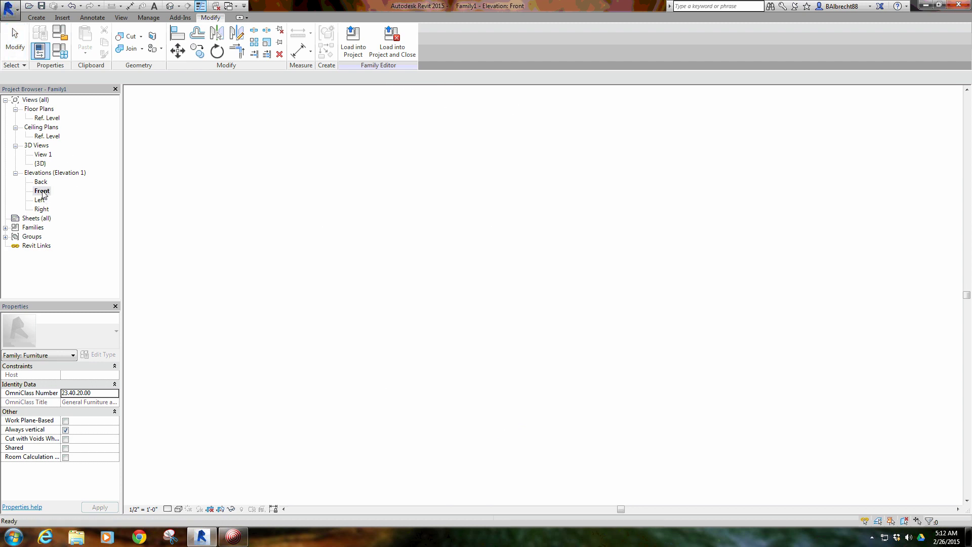
{"action": "scroll", "coordinate": [436, 316], "scroll_direction": "up", "scroll_amount": 2}
{"action": "scroll", "coordinate": [435, 315], "scroll_direction": "up", "scroll_amount": 3}
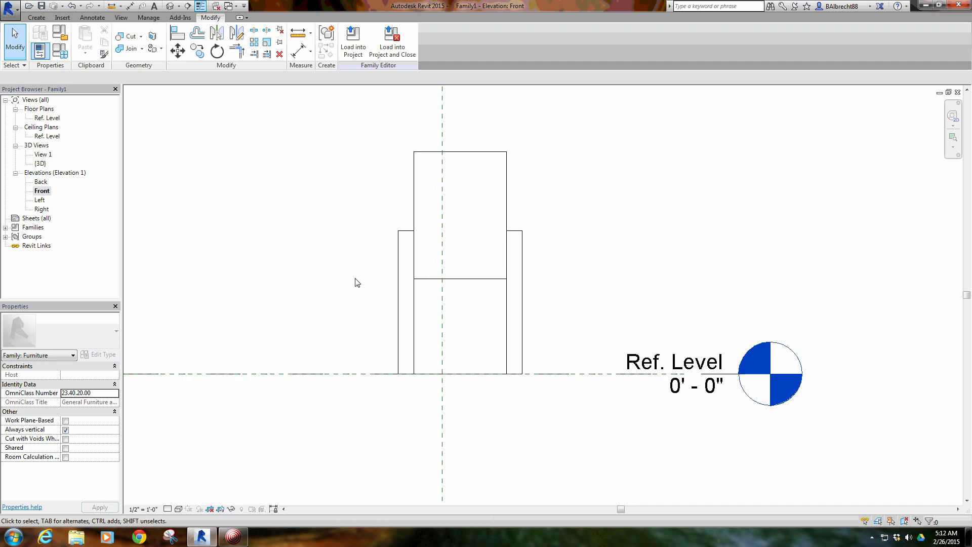
{"action": "left_click", "coordinate": [442, 324]}
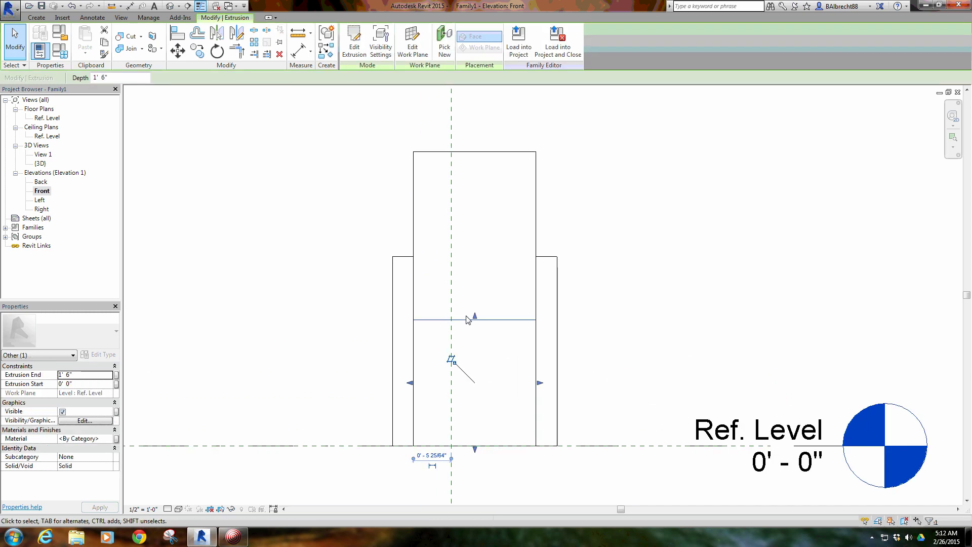
{"action": "left_click", "coordinate": [451, 276]}
{"action": "left_click", "coordinate": [557, 261]}
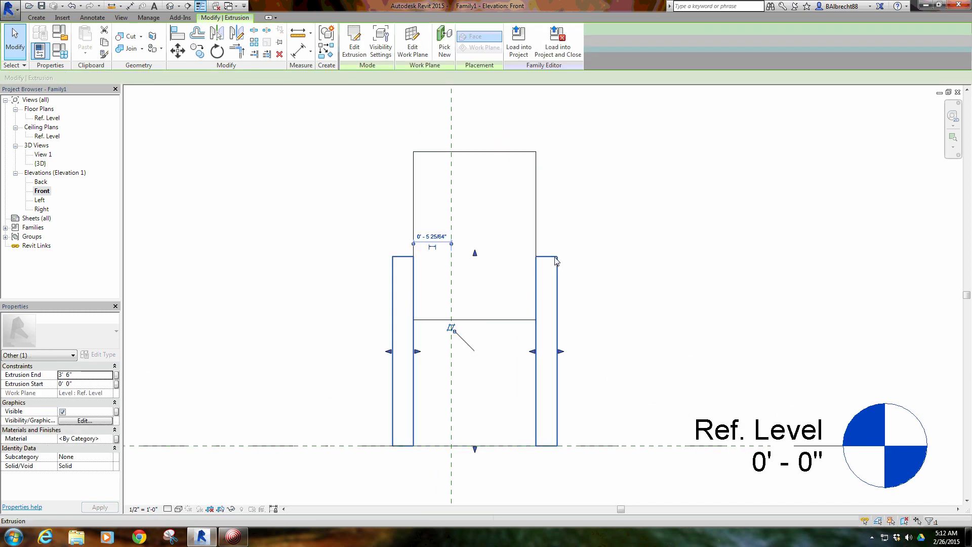
{"action": "left_click", "coordinate": [318, 277]}
{"action": "left_click", "coordinate": [36, 18]}
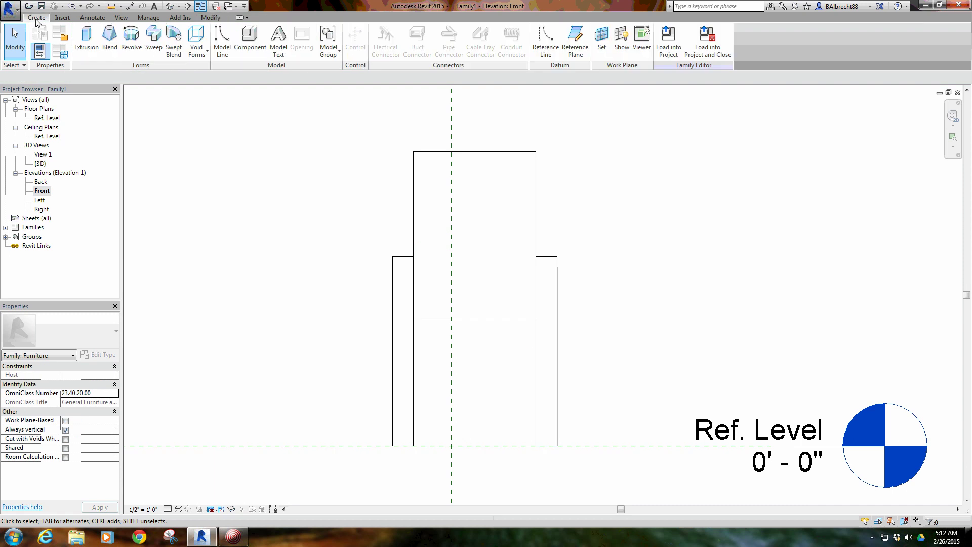
{"action": "left_click", "coordinate": [85, 39]}
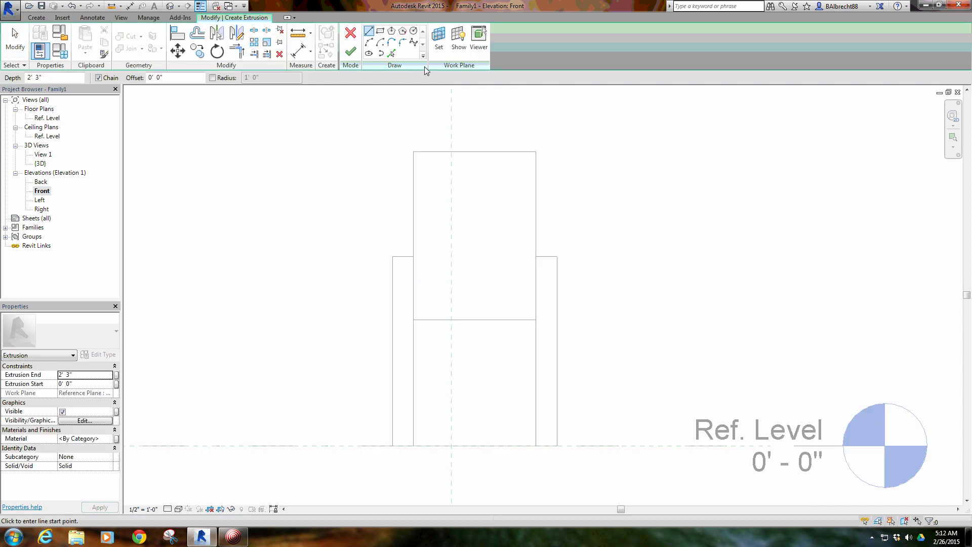
Step: Set the armrest's face as the sketch work plane
{"action": "left_click", "coordinate": [440, 46]}
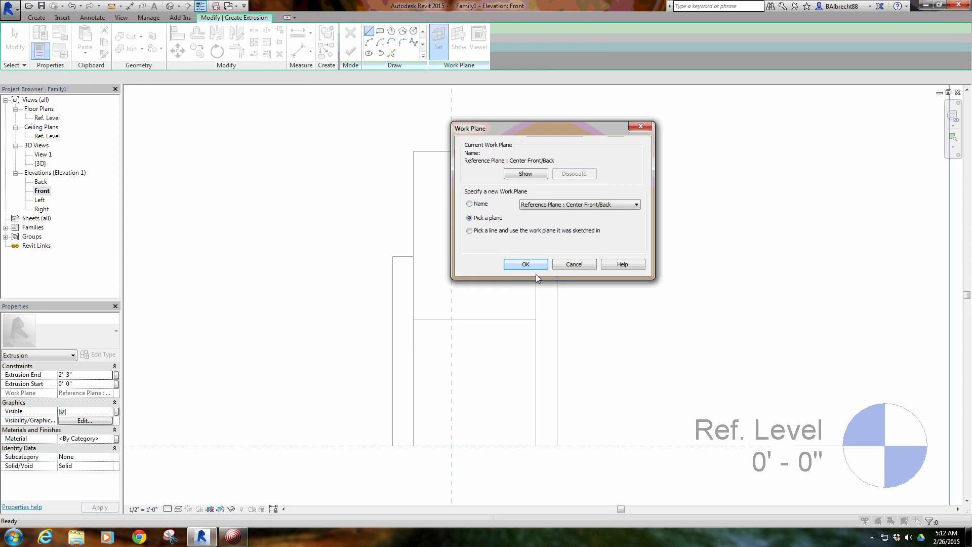
{"action": "left_click", "coordinate": [526, 264]}
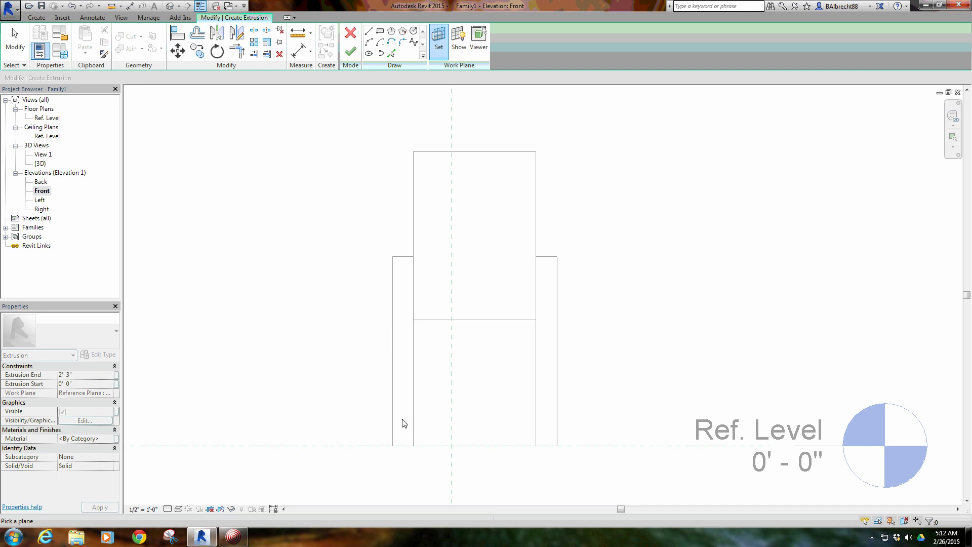
{"action": "left_click", "coordinate": [394, 272]}
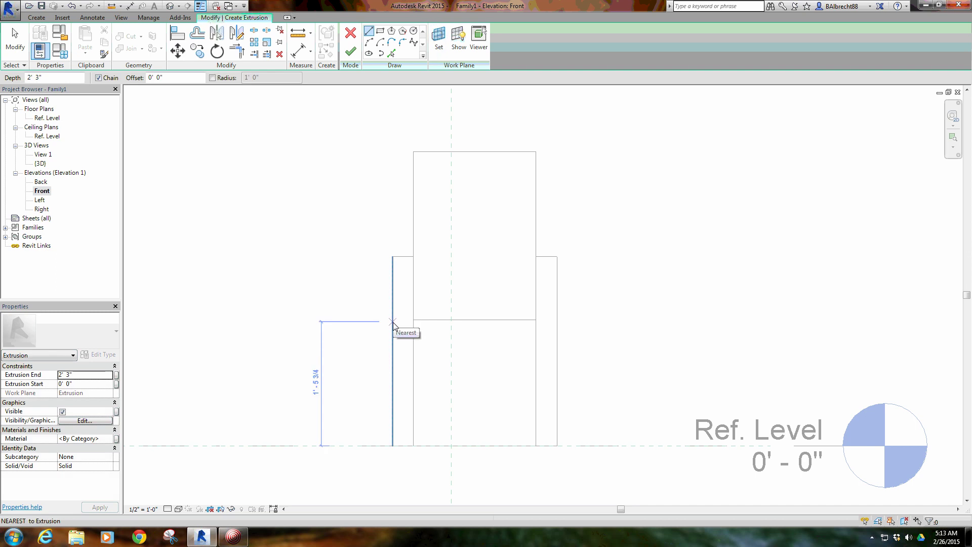
{"action": "scroll", "coordinate": [401, 319], "scroll_direction": "up", "scroll_amount": 1}
{"action": "key", "text": "Escape"}
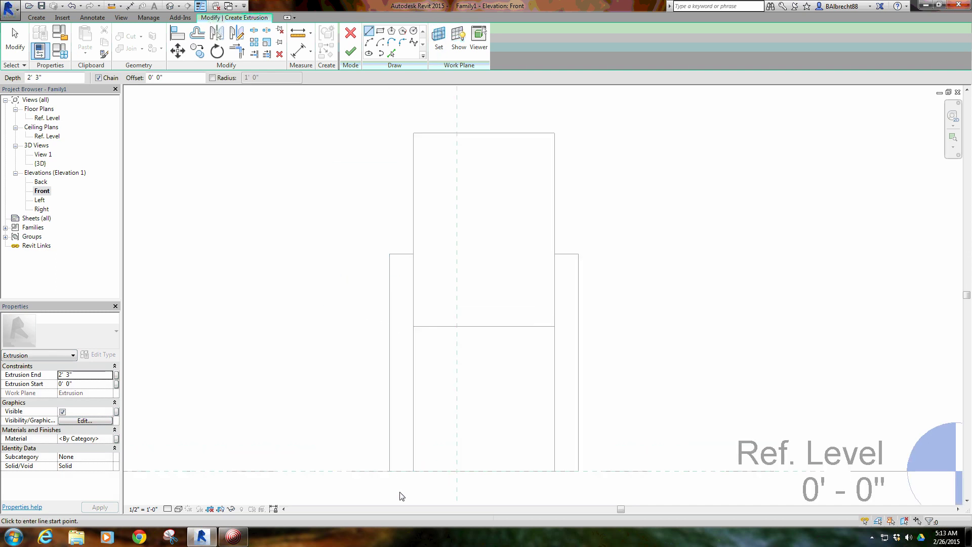
Step: Sketch the armrest profile: a 2'-0" vertical line, a 4 1/2" base and a shorter vertical side
{"action": "left_click", "coordinate": [414, 471]}
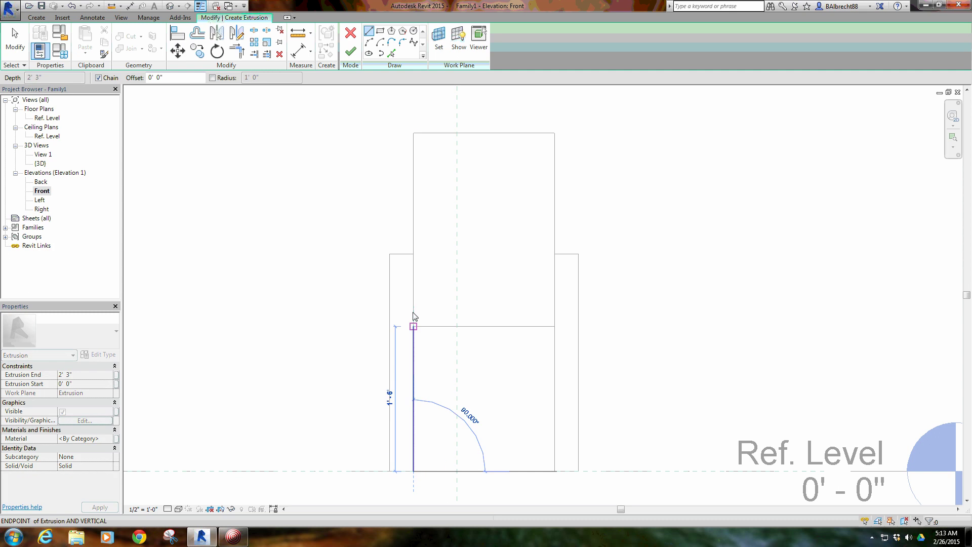
{"action": "left_click", "coordinate": [414, 277]}
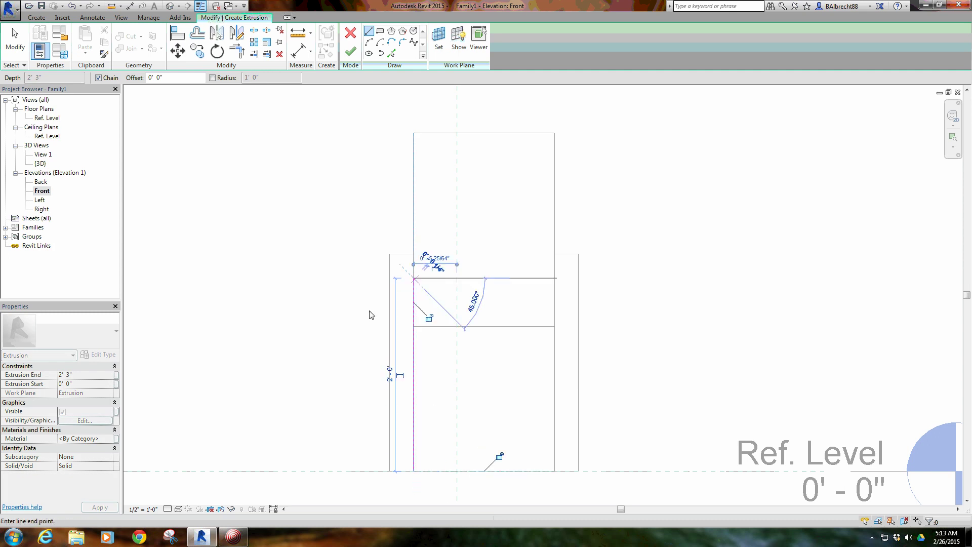
{"action": "right_click", "coordinate": [354, 317]}
{"action": "left_click", "coordinate": [363, 322]}
{"action": "left_click", "coordinate": [414, 471]}
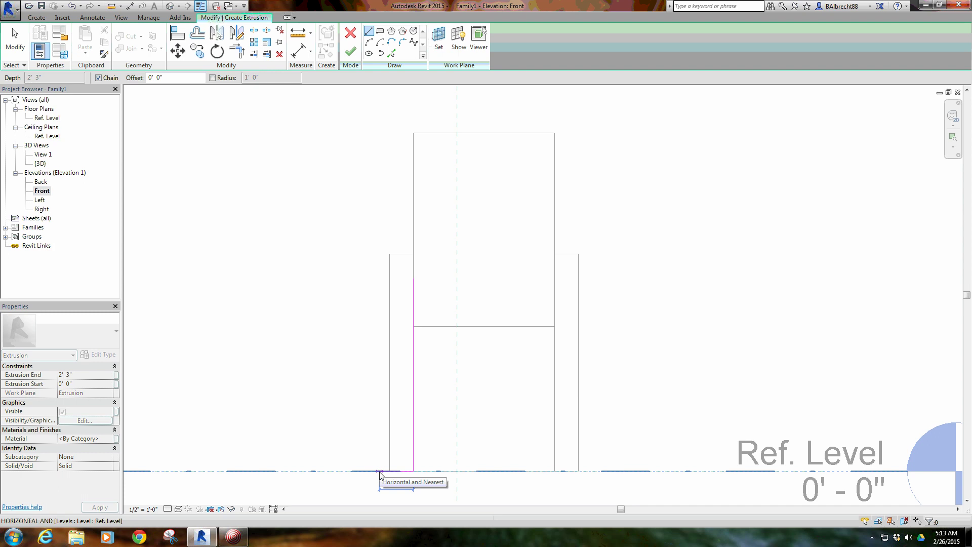
{"action": "left_click", "coordinate": [377, 470]}
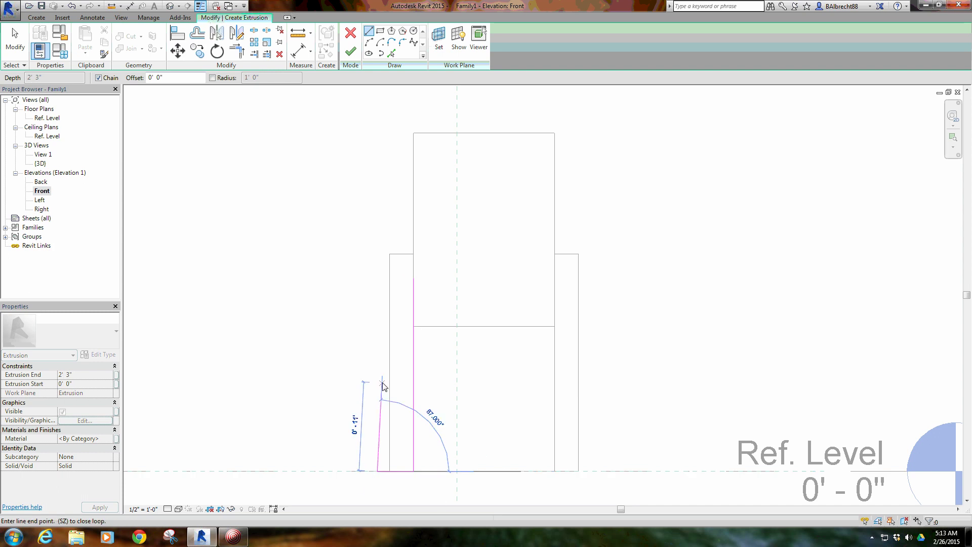
{"action": "left_click", "coordinate": [377, 298]}
{"action": "key", "text": "Escape"}
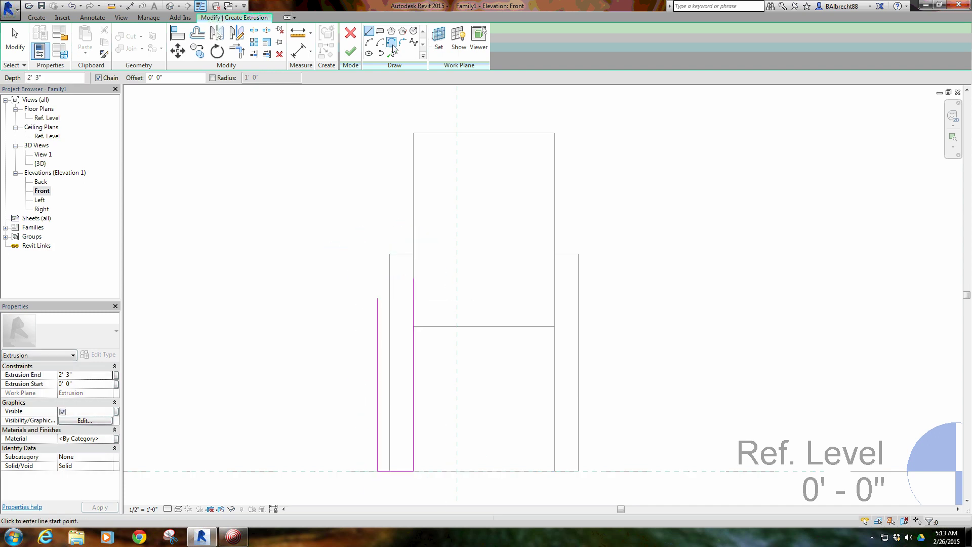
Step: Add a tangent arc scroll top and trim it into a corner with the vertical line
{"action": "left_click", "coordinate": [392, 43]}
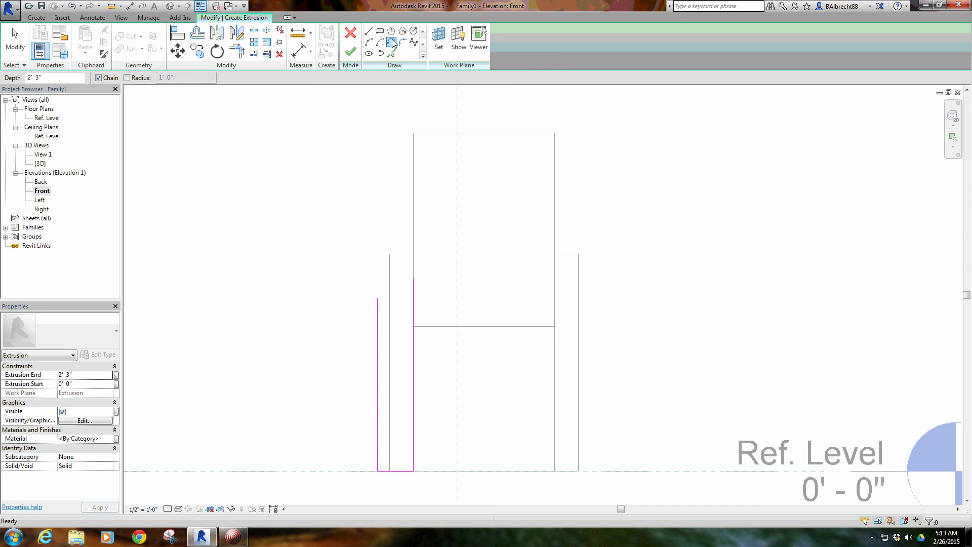
{"action": "left_click", "coordinate": [413, 279]}
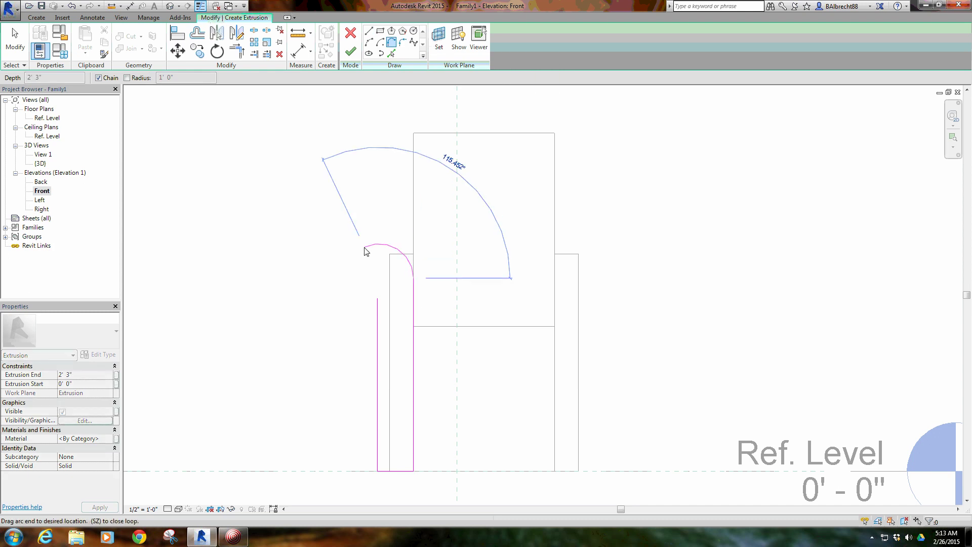
{"action": "left_click", "coordinate": [377, 318]}
{"action": "right_click", "coordinate": [296, 228]}
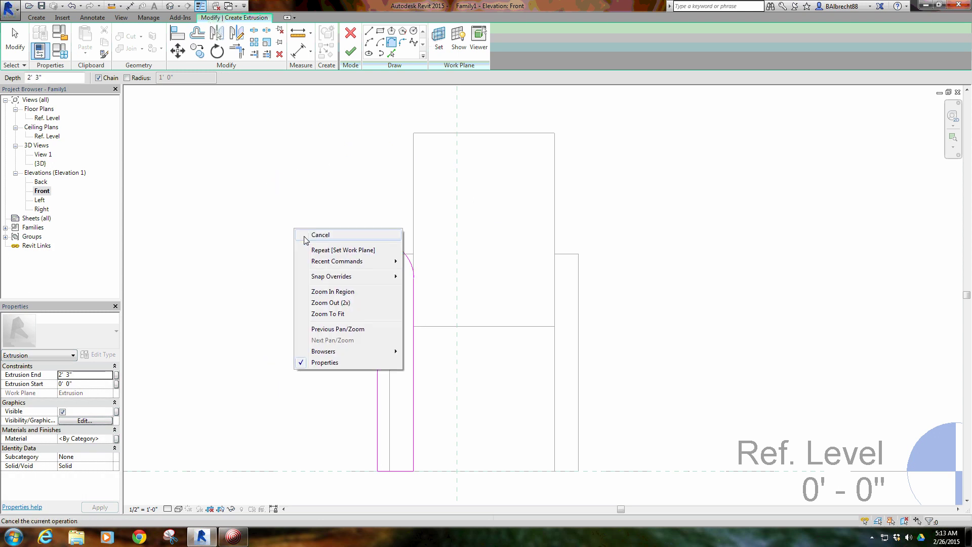
{"action": "left_click", "coordinate": [314, 233]}
{"action": "key", "text": "t"}
{"action": "key", "text": "r"}
{"action": "left_click", "coordinate": [369, 315]}
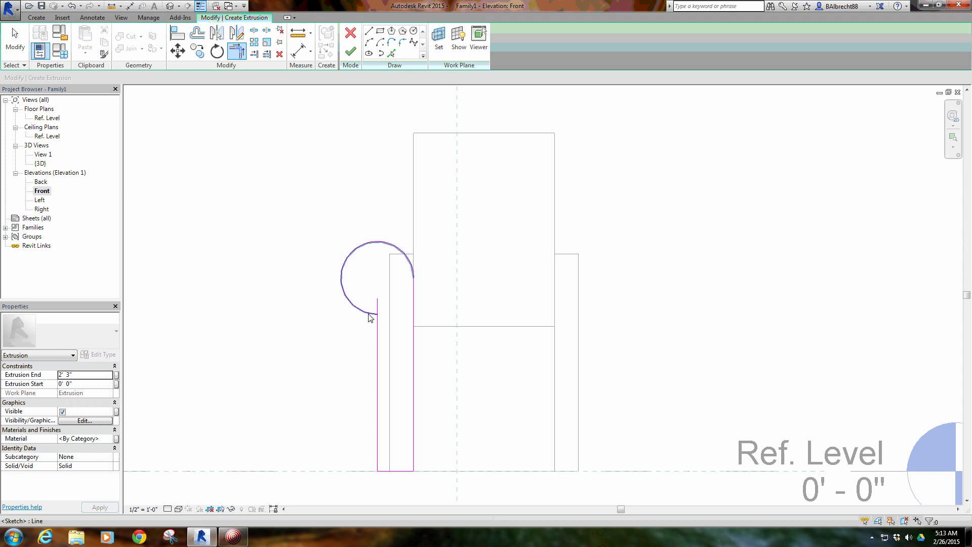
{"action": "left_click", "coordinate": [377, 334]}
{"action": "right_click", "coordinate": [315, 324]}
{"action": "left_click", "coordinate": [347, 329]}
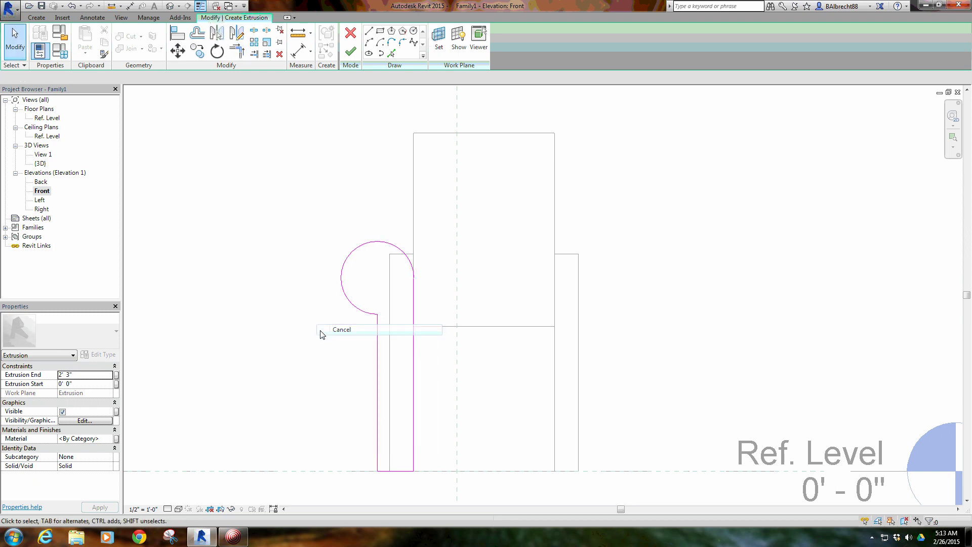
{"action": "middle_click_drag", "start_coordinate": [371, 359], "coordinate": [356, 318]}
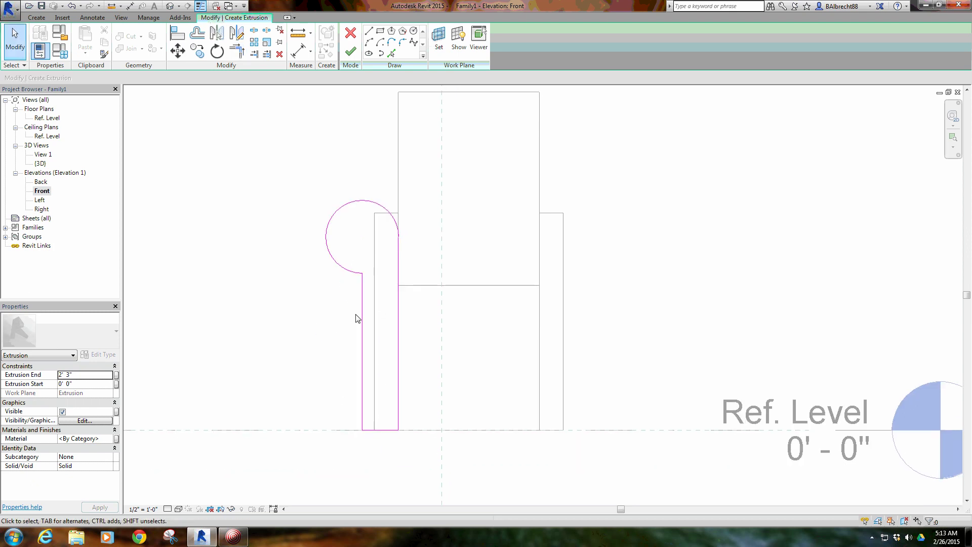
{"action": "left_click", "coordinate": [85, 375]}
Step: Finish the scroll armrest extrusion and stretch it back to a -1' 7 3/4" depth along the seat
{"action": "left_click", "coordinate": [350, 51]}
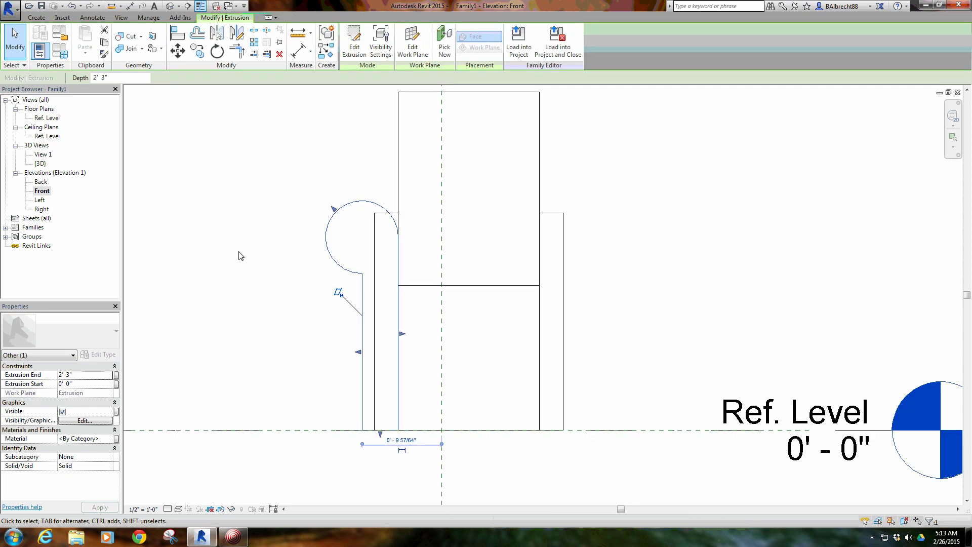
{"action": "left_click", "coordinate": [170, 6]}
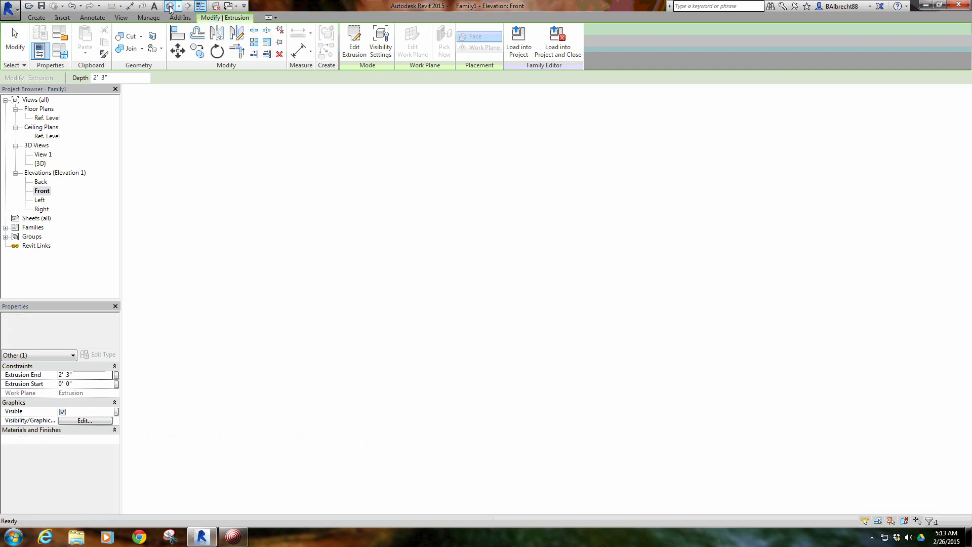
{"action": "left_click", "coordinate": [307, 224]}
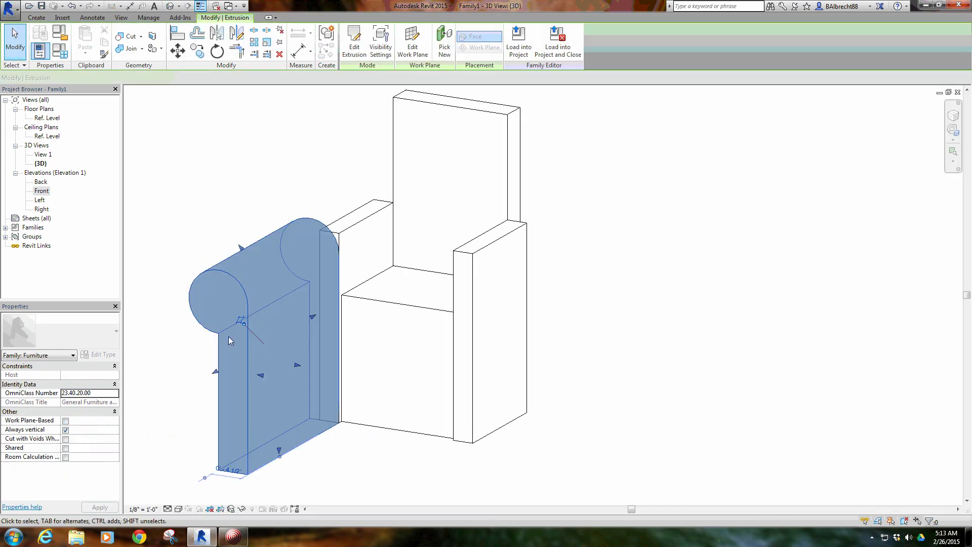
{"action": "middle_click_drag", "start_coordinate": [302, 339], "coordinate": [159, 397], "text": "shift"}
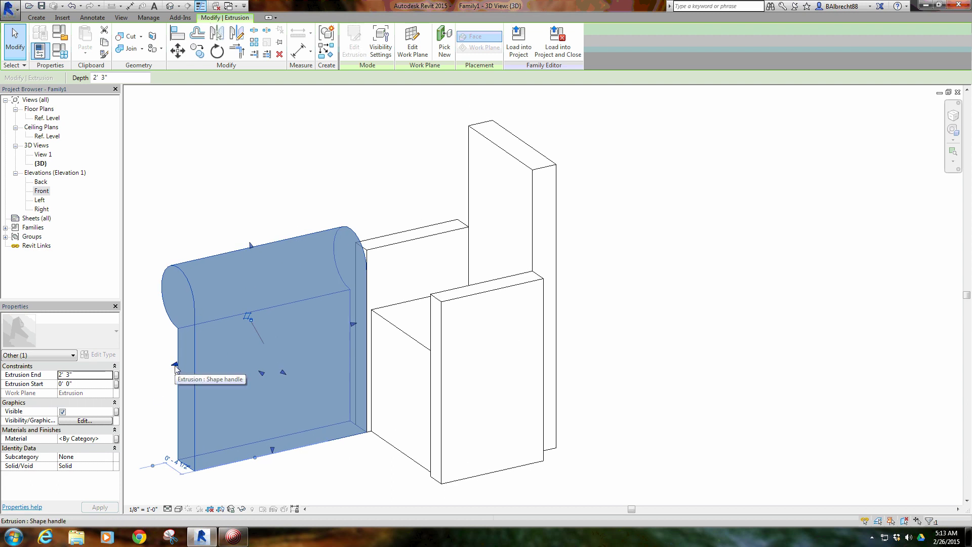
{"action": "left_click_drag", "start_coordinate": [176, 366], "coordinate": [445, 263]}
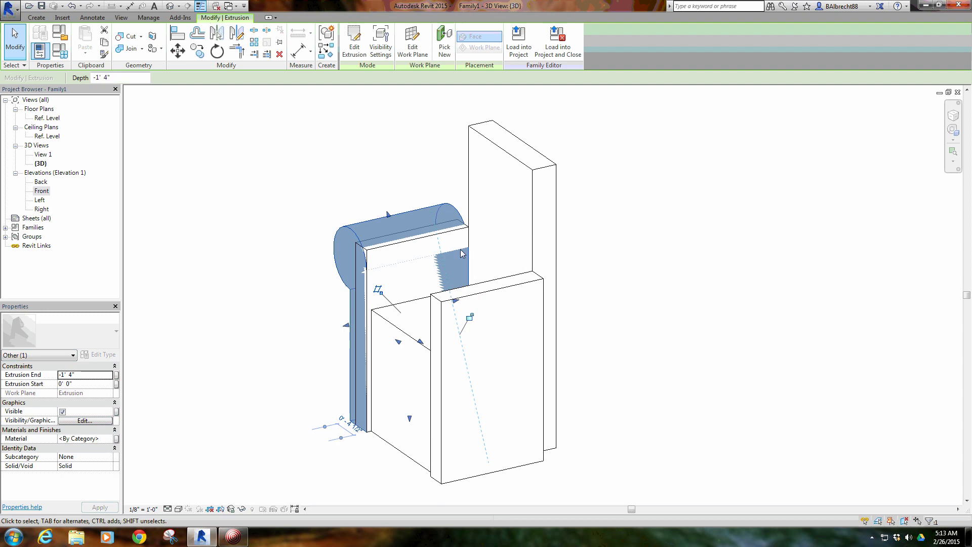
{"action": "left_click_drag", "start_coordinate": [455, 300], "coordinate": [479, 298]}
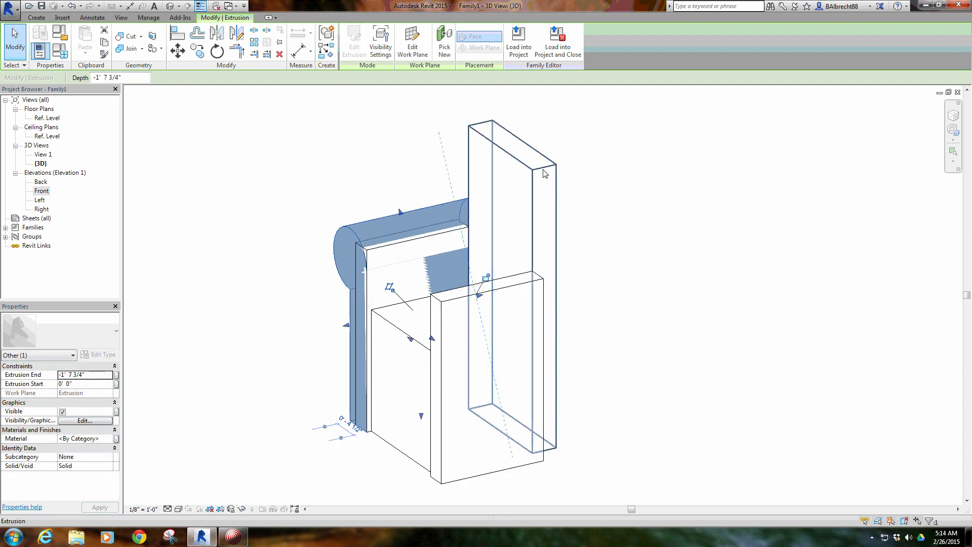
{"action": "middle_click_drag", "start_coordinate": [318, 321], "coordinate": [256, 282], "text": "shift"}
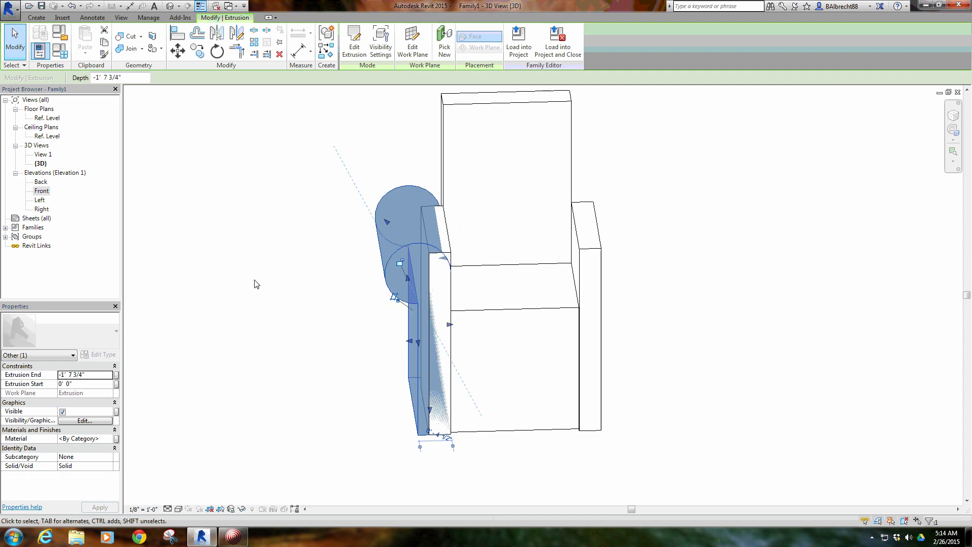
{"action": "left_click", "coordinate": [256, 282]}
Step: Remove the old box armrests and orbit the 3D view to inspect the scroll armrest
{"action": "left_click", "coordinate": [451, 254]}
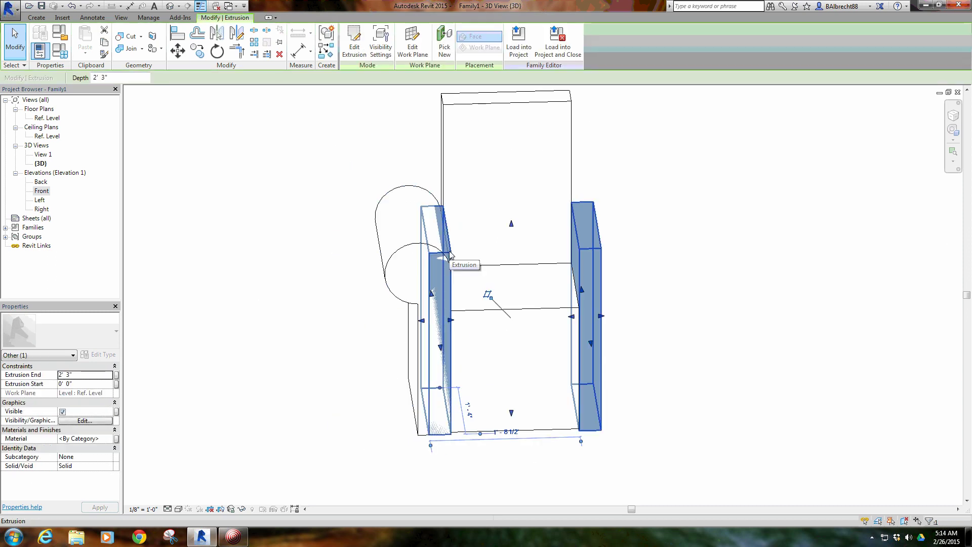
{"action": "key", "text": "Escape"}
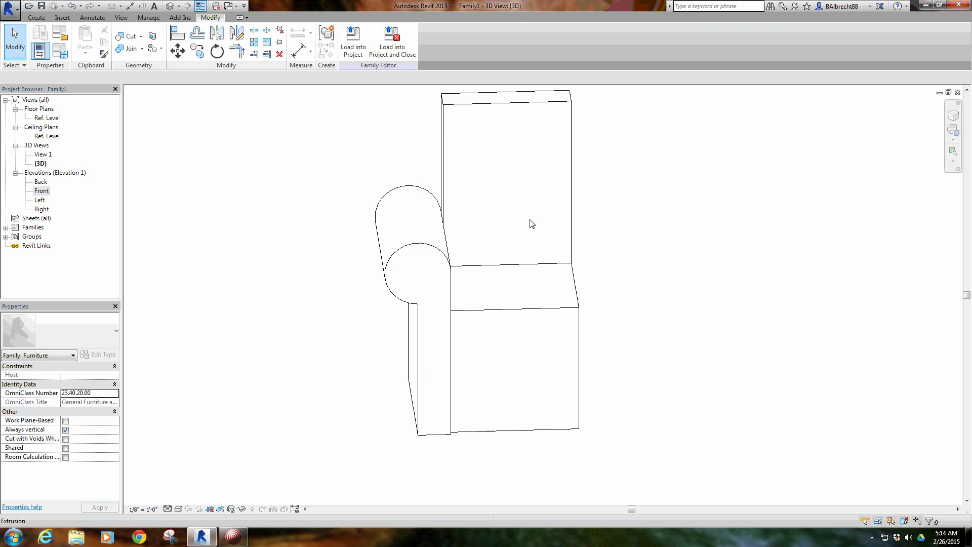
{"action": "middle_click_drag", "start_coordinate": [529, 219], "coordinate": [392, 316], "text": "shift"}
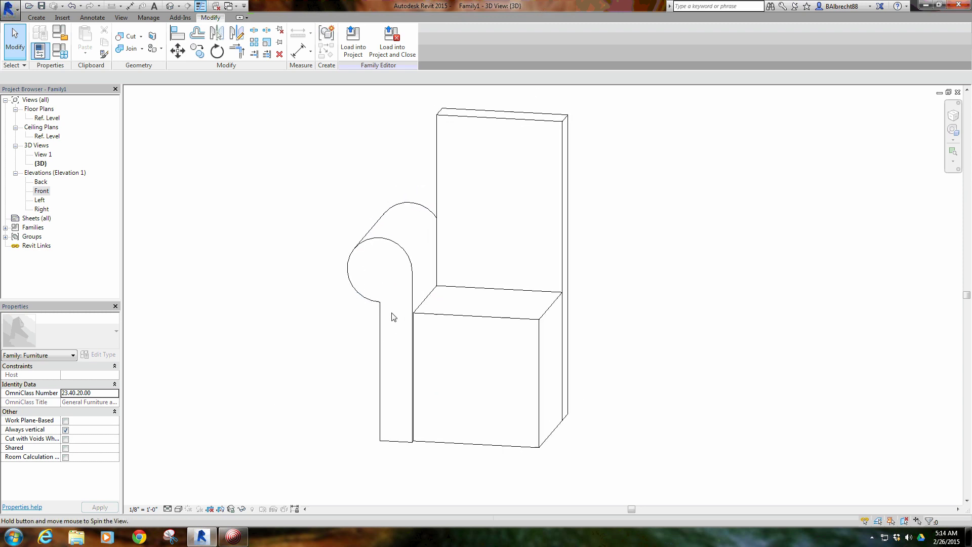
{"action": "middle_click_drag", "start_coordinate": [342, 391], "coordinate": [455, 280], "text": "shift"}
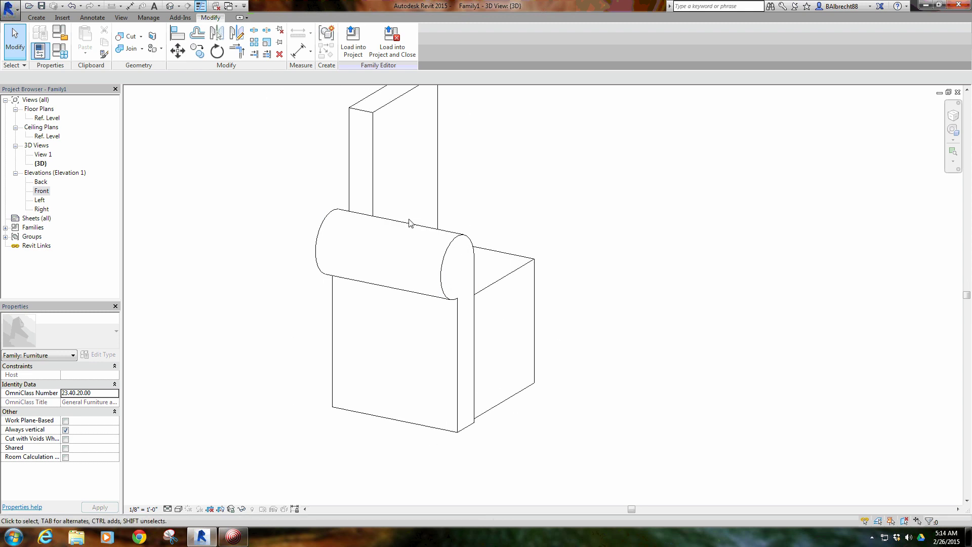
{"action": "scroll", "coordinate": [436, 295], "scroll_direction": "up", "scroll_amount": 3}
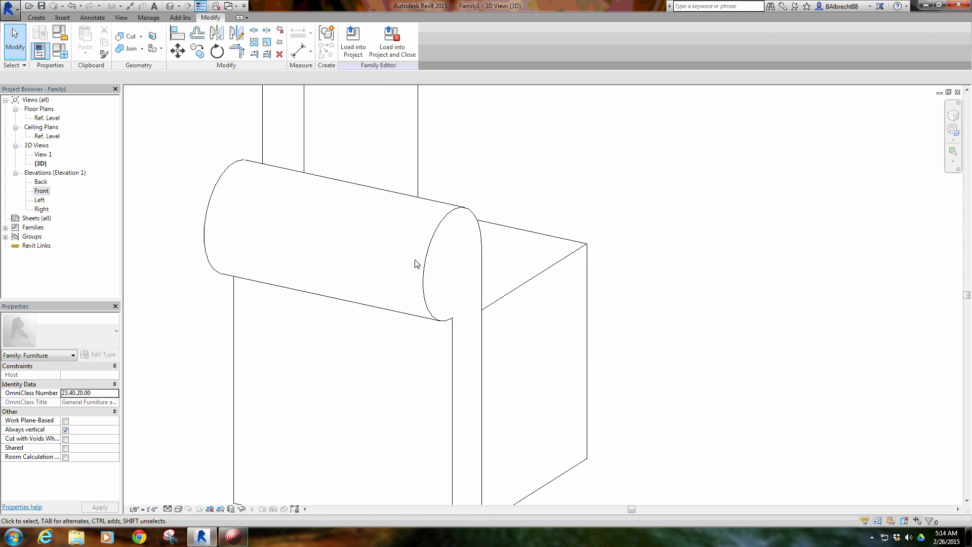
{"action": "middle_click_drag", "start_coordinate": [399, 272], "coordinate": [298, 247], "text": "shift"}
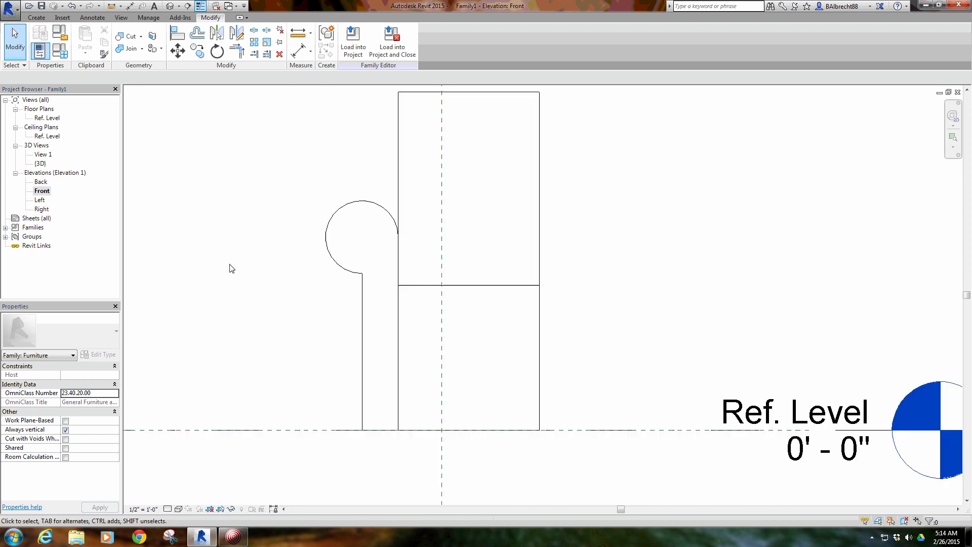
Step: Start a void sweep and begin sketching its path
{"action": "scroll", "coordinate": [325, 291], "scroll_direction": "down", "scroll_amount": 3}
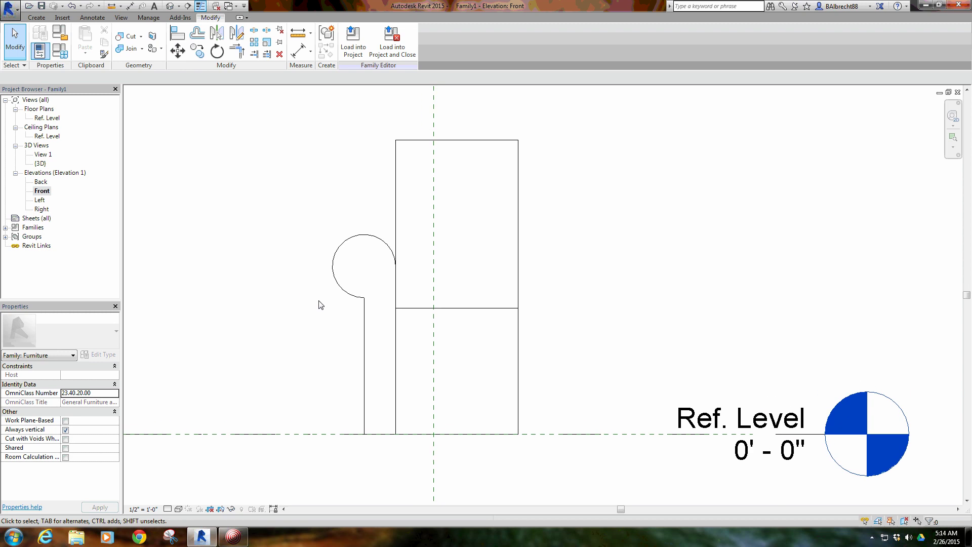
{"action": "scroll", "coordinate": [303, 360], "scroll_direction": "down", "scroll_amount": 1}
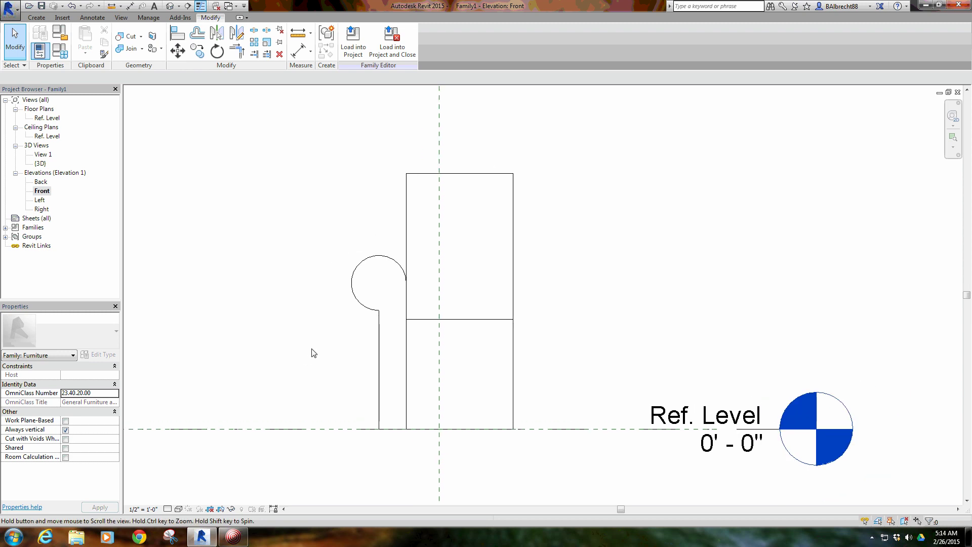
{"action": "scroll", "coordinate": [391, 388], "scroll_direction": "up", "scroll_amount": 2}
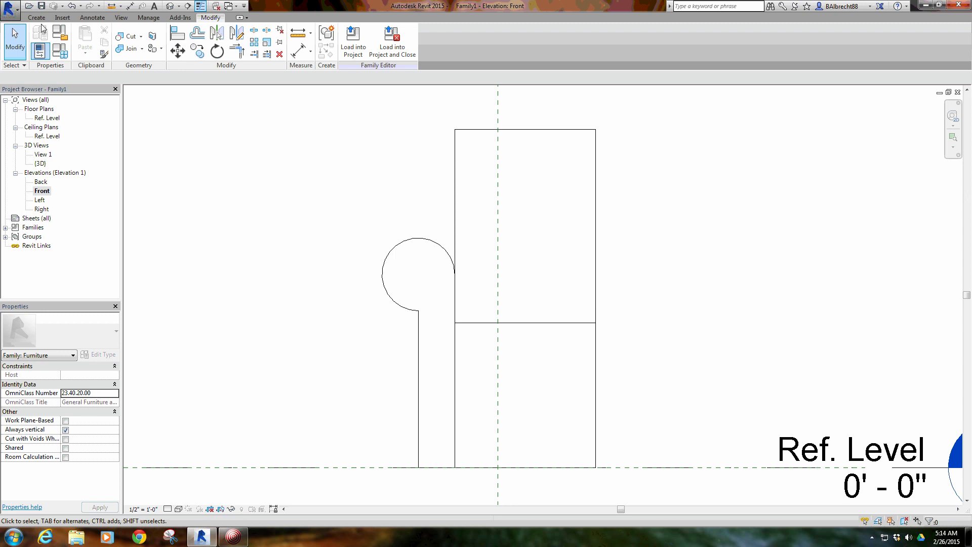
{"action": "left_click", "coordinate": [195, 45]}
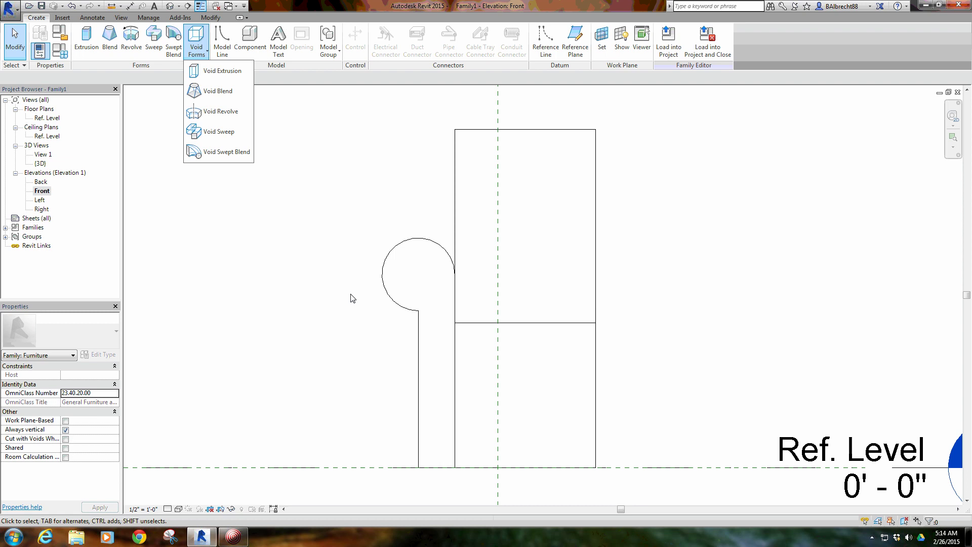
{"action": "left_click", "coordinate": [227, 132]}
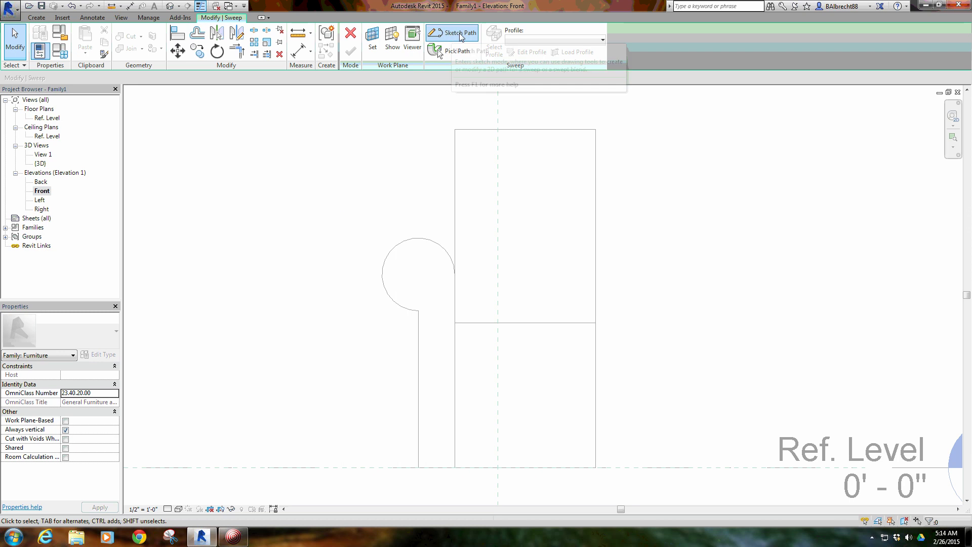
{"action": "left_click", "coordinate": [456, 33]}
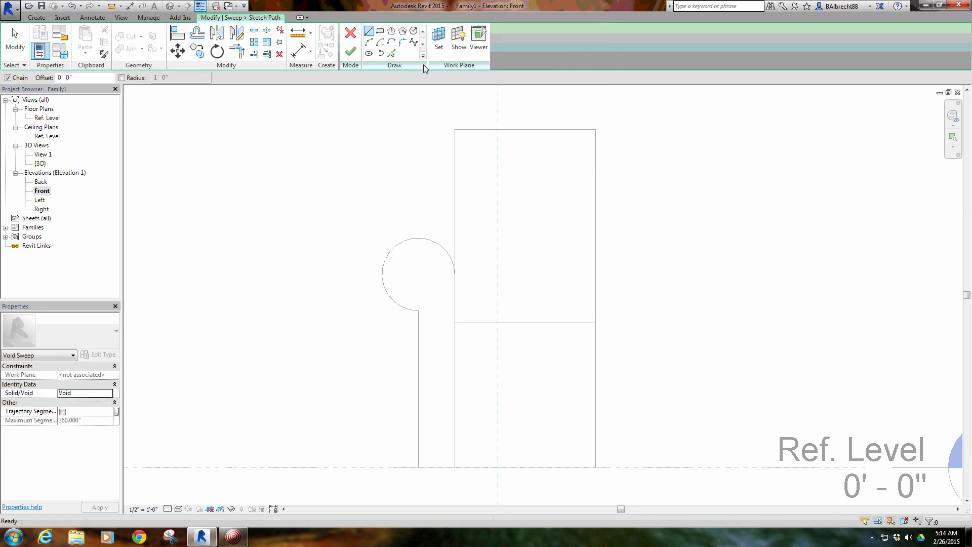
Step: Pick the armrest's arc and both vertical lines as the path, then select the profile reference plane
{"action": "left_click", "coordinate": [392, 54]}
{"action": "left_click", "coordinate": [443, 249]}
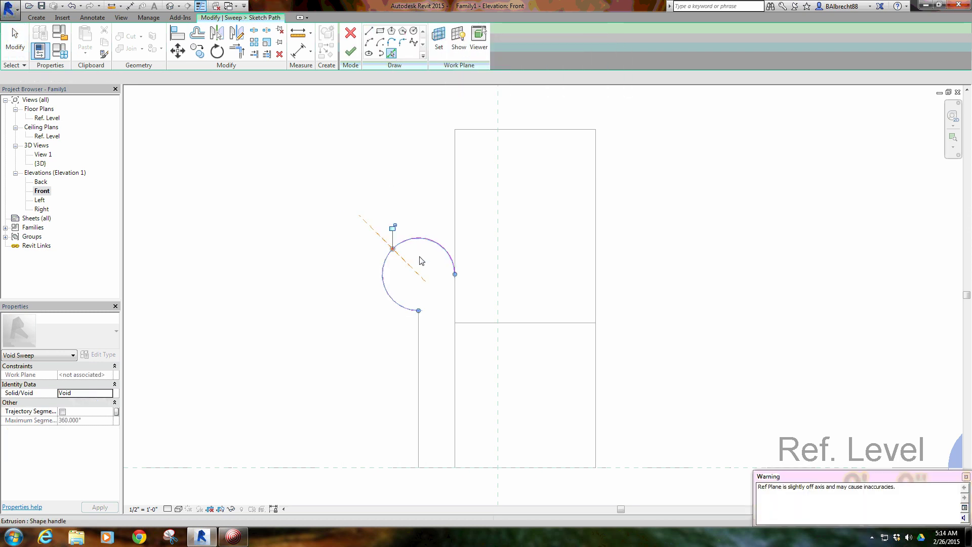
{"action": "left_click", "coordinate": [420, 346]}
{"action": "left_click", "coordinate": [456, 336]}
{"action": "right_click", "coordinate": [291, 301]}
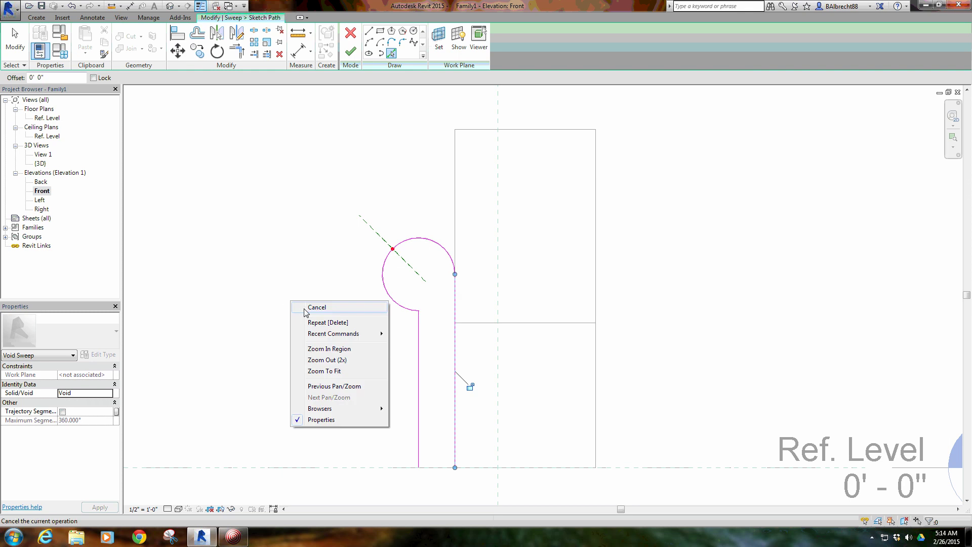
{"action": "left_click", "coordinate": [317, 307]}
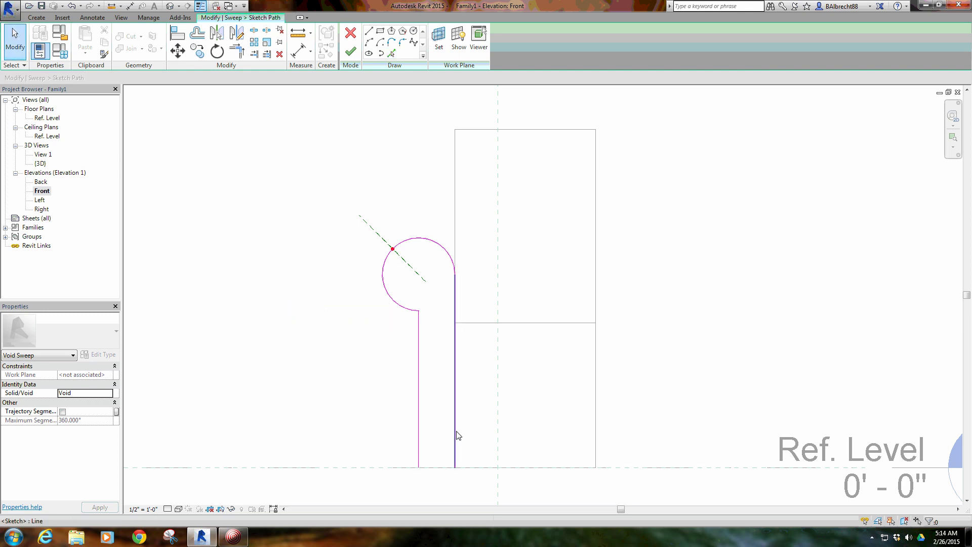
{"action": "left_click", "coordinate": [378, 236]}
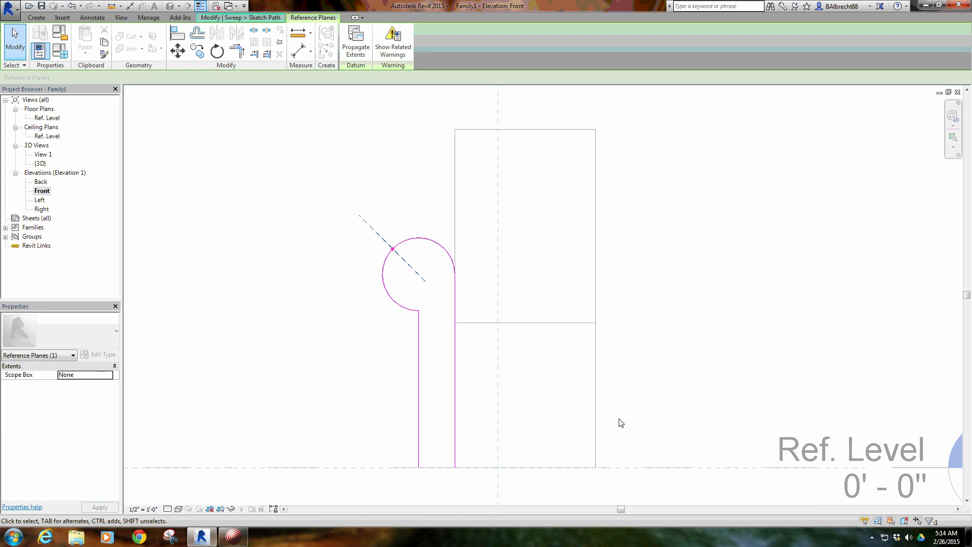
{"action": "left_click", "coordinate": [387, 213]}
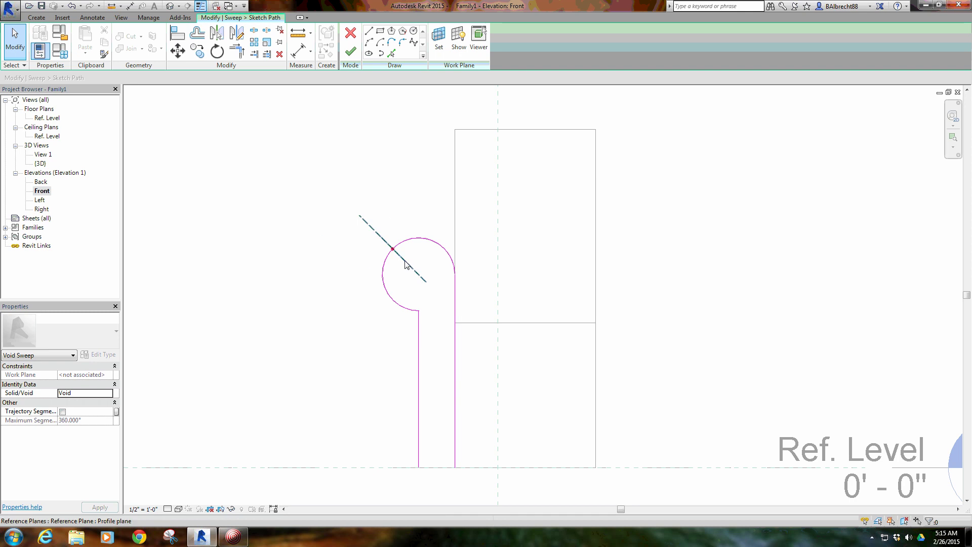
{"action": "left_click", "coordinate": [402, 261]}
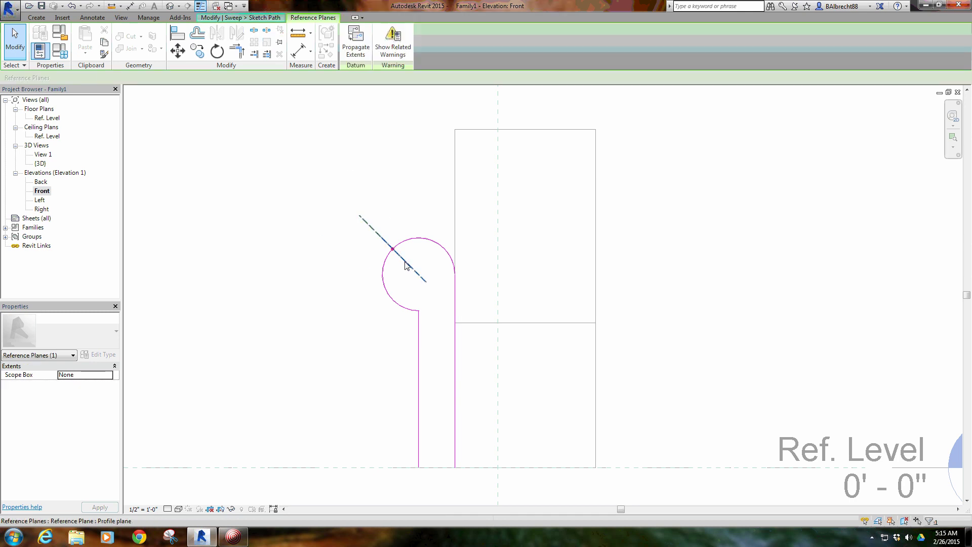
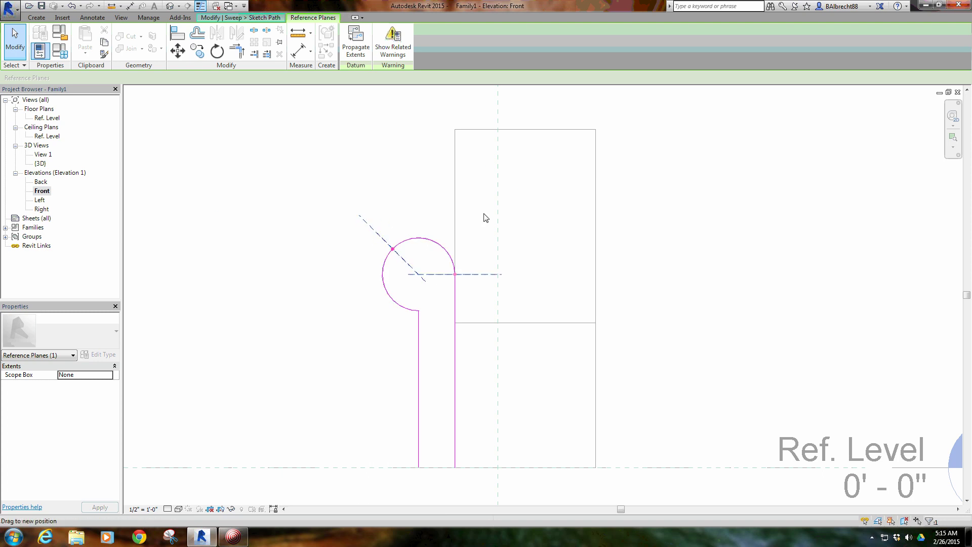
Step: Move the reference plane onto the level line, finish the sweep path, and begin editing the profile
{"action": "left_click_drag", "start_coordinate": [489, 274], "coordinate": [490, 410]}
{"action": "key", "text": "Escape"}
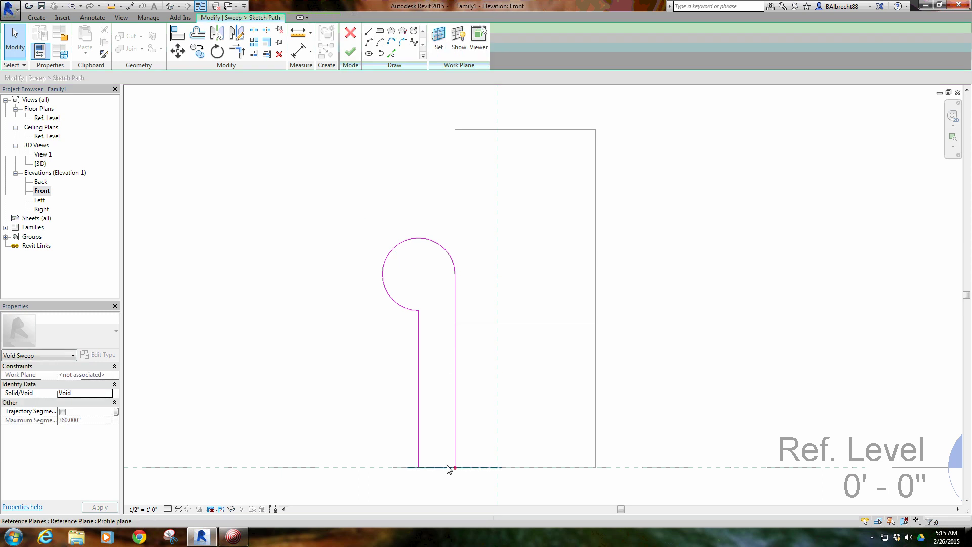
{"action": "left_click", "coordinate": [351, 52]}
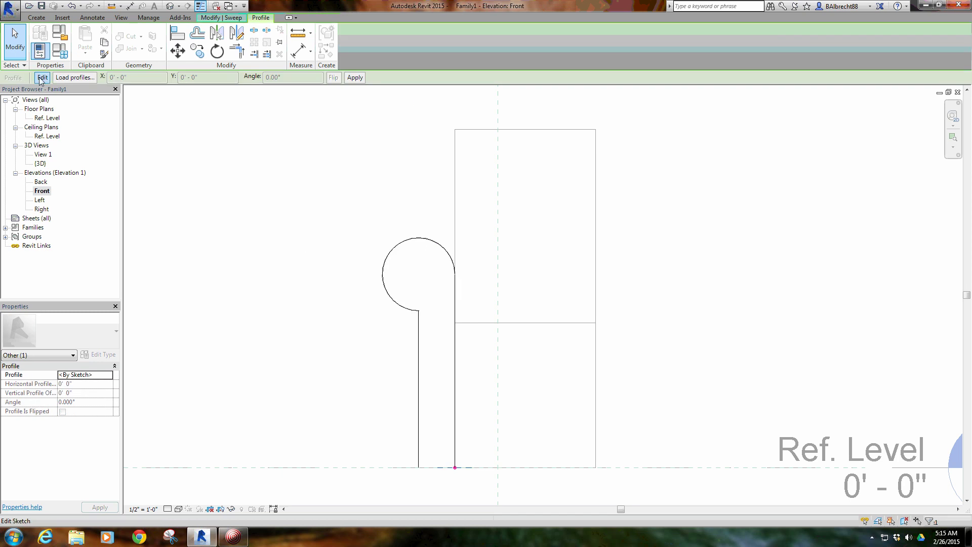
{"action": "left_click", "coordinate": [42, 77]}
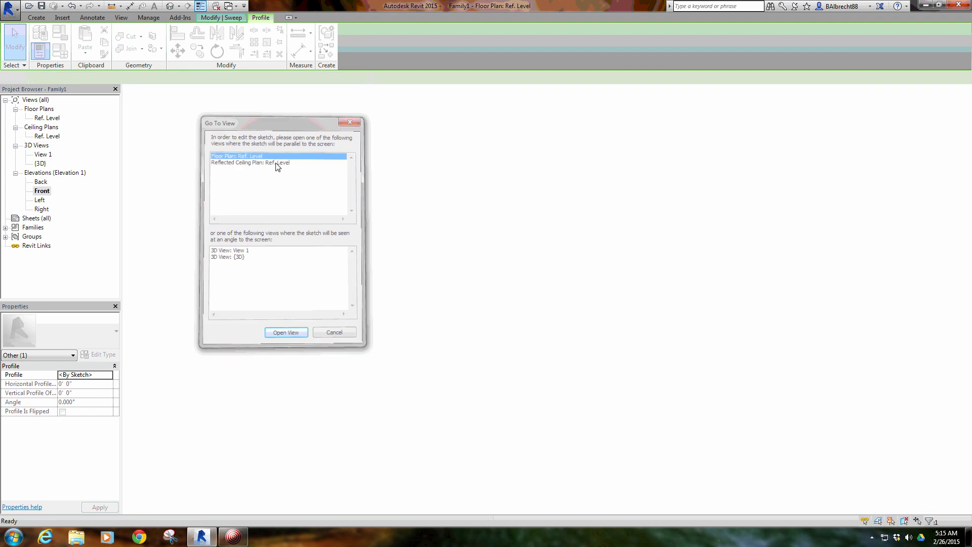
Step: In the Ref. Level plan, draw a 3/4-inch vertical profile line from the reference plane intersection
{"action": "double_click", "coordinate": [271, 154]}
{"action": "scroll", "coordinate": [470, 431], "scroll_direction": "up", "scroll_amount": 5}
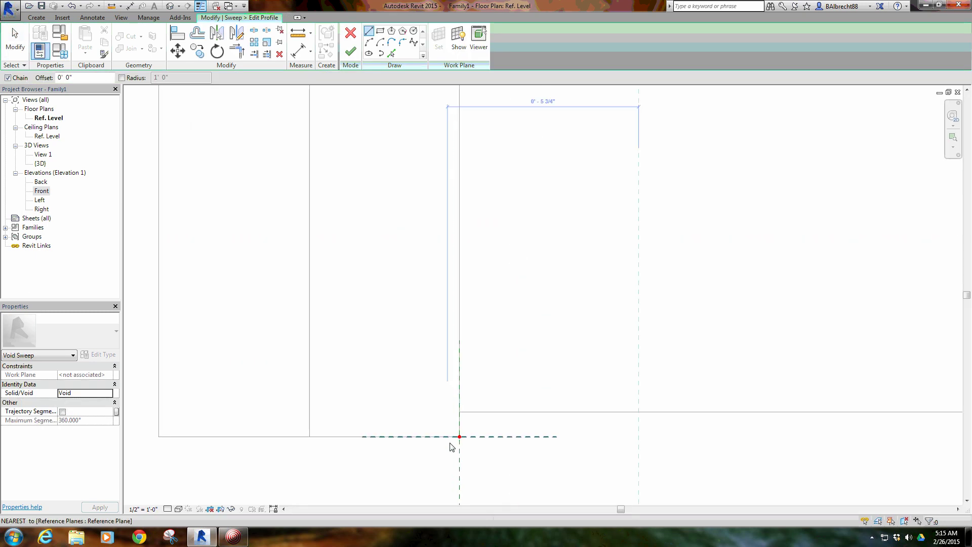
{"action": "left_click", "coordinate": [458, 434]}
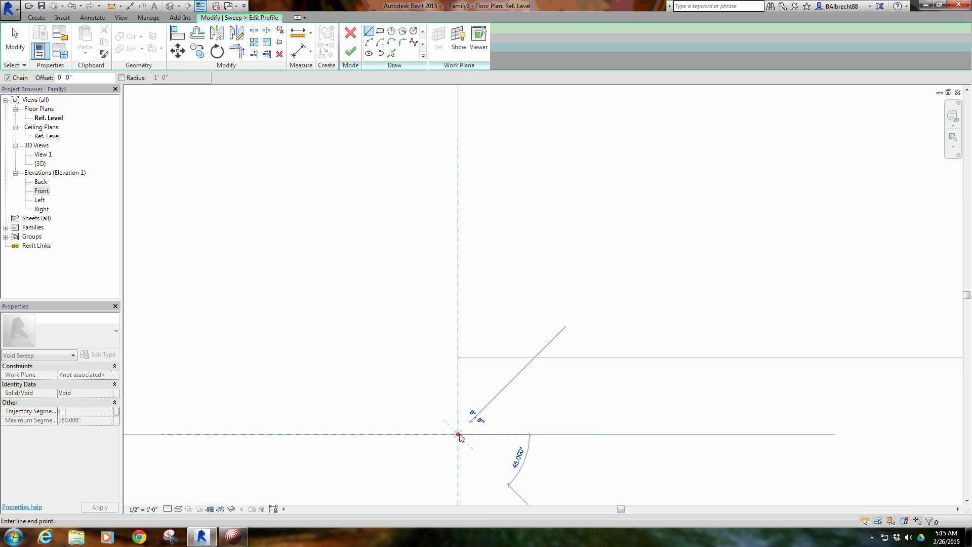
{"action": "left_click", "coordinate": [458, 358]}
{"action": "right_click", "coordinate": [398, 351]}
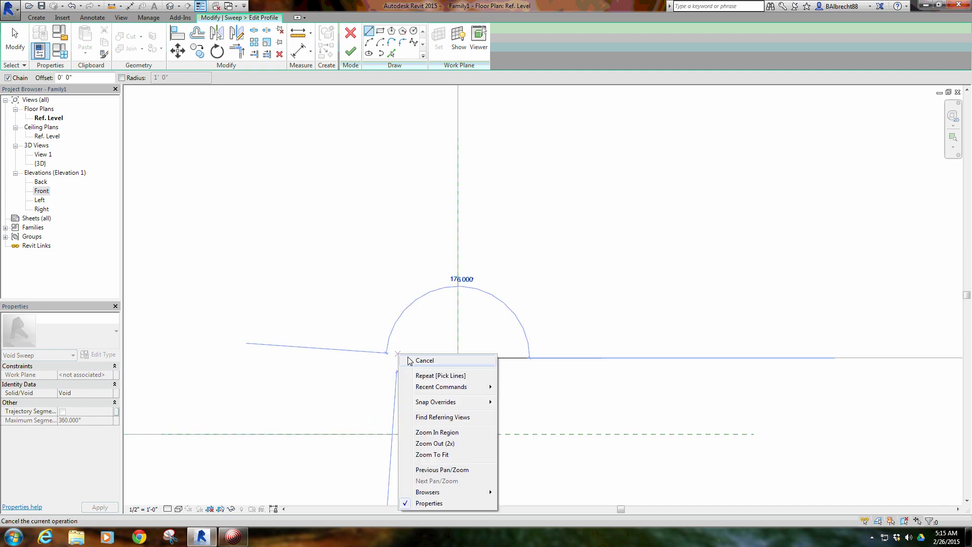
{"action": "left_click", "coordinate": [425, 361]}
Step: Add the bottom and left profile lines and a Start-End-Radius arc across the top
{"action": "left_click", "coordinate": [457, 434]}
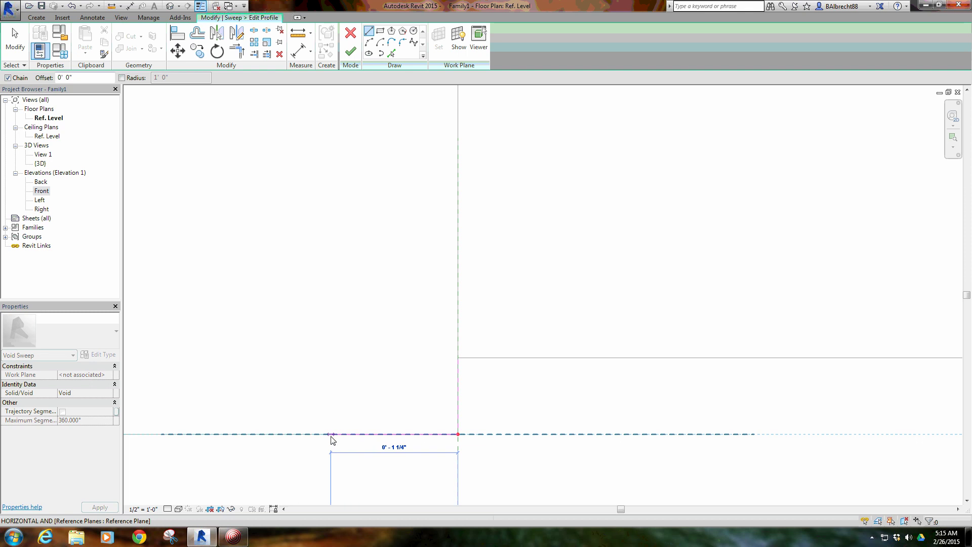
{"action": "left_click", "coordinate": [357, 434]}
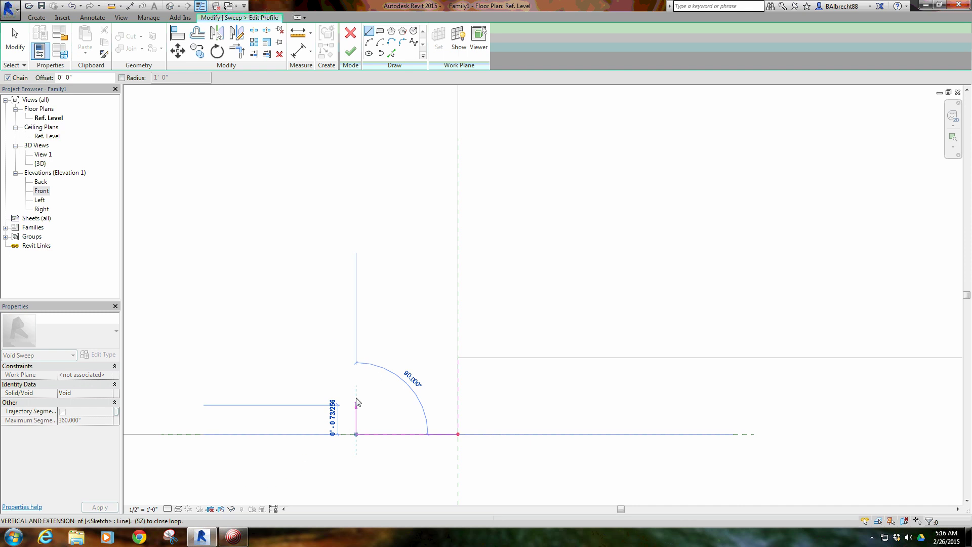
{"action": "left_click", "coordinate": [357, 359]}
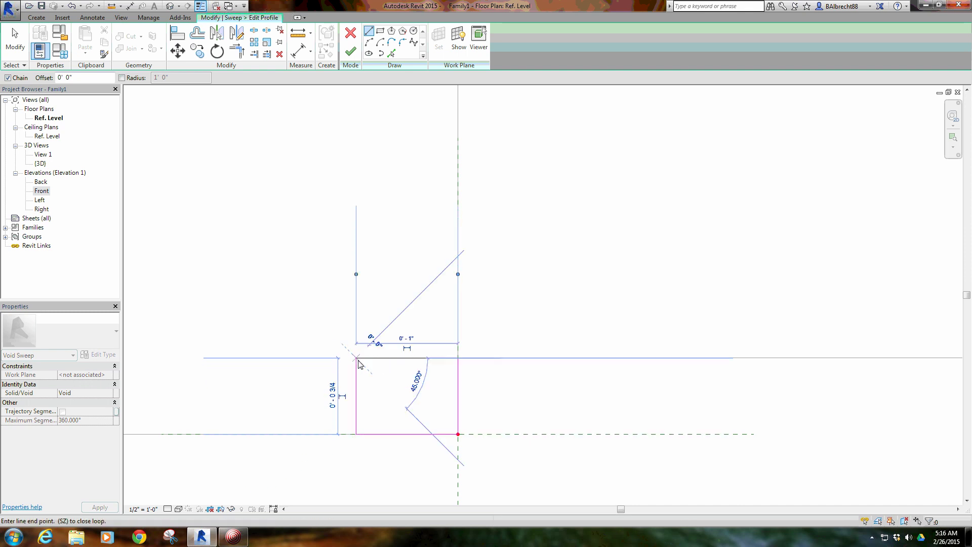
{"action": "left_click", "coordinate": [368, 43]}
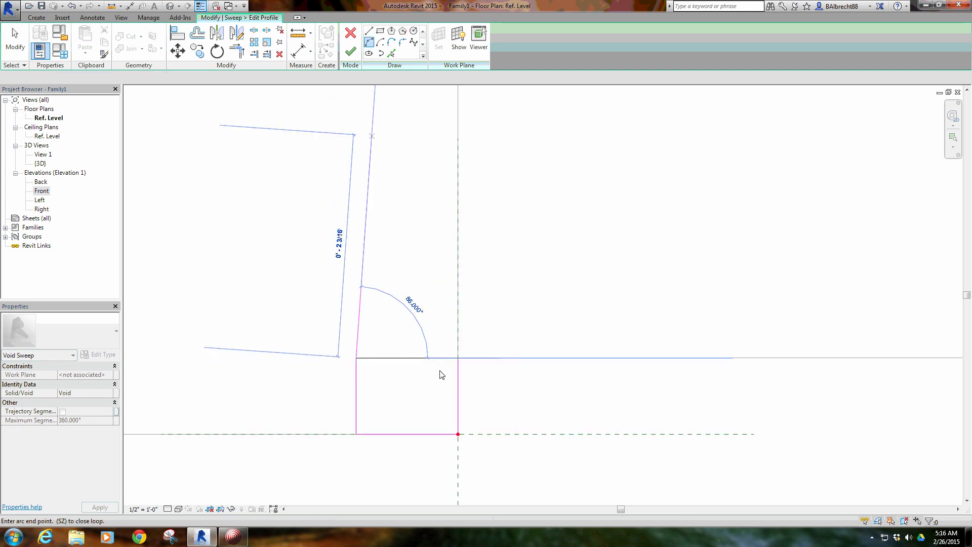
{"action": "left_click", "coordinate": [456, 359]}
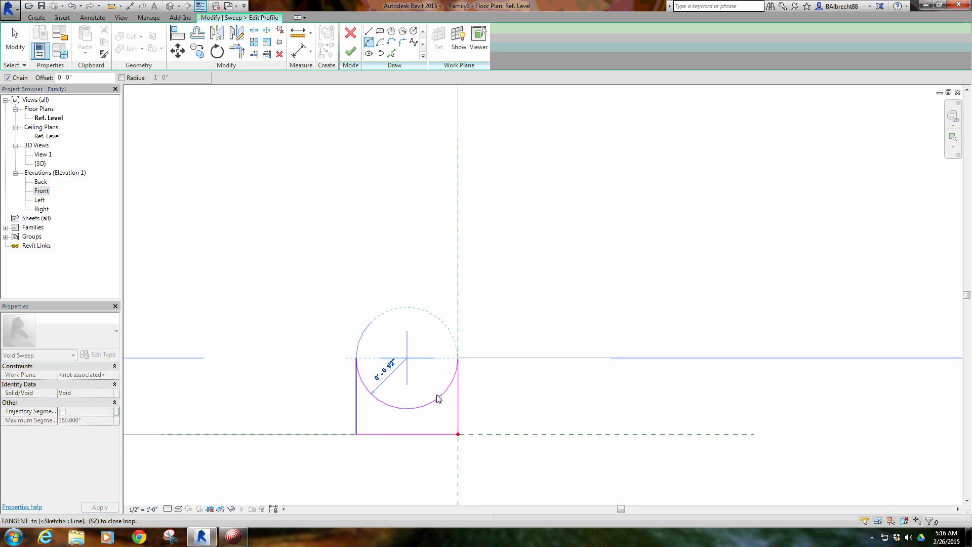
{"action": "right_click", "coordinate": [392, 291]}
Step: Move the arc down with MV so its bottom meets the lower profile line
{"action": "left_click", "coordinate": [409, 291]}
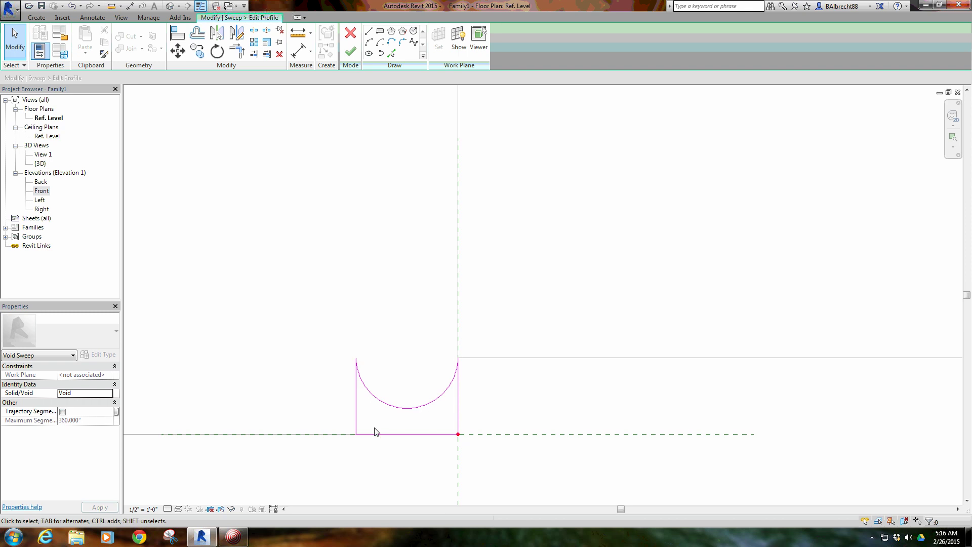
{"action": "left_click", "coordinate": [402, 411]}
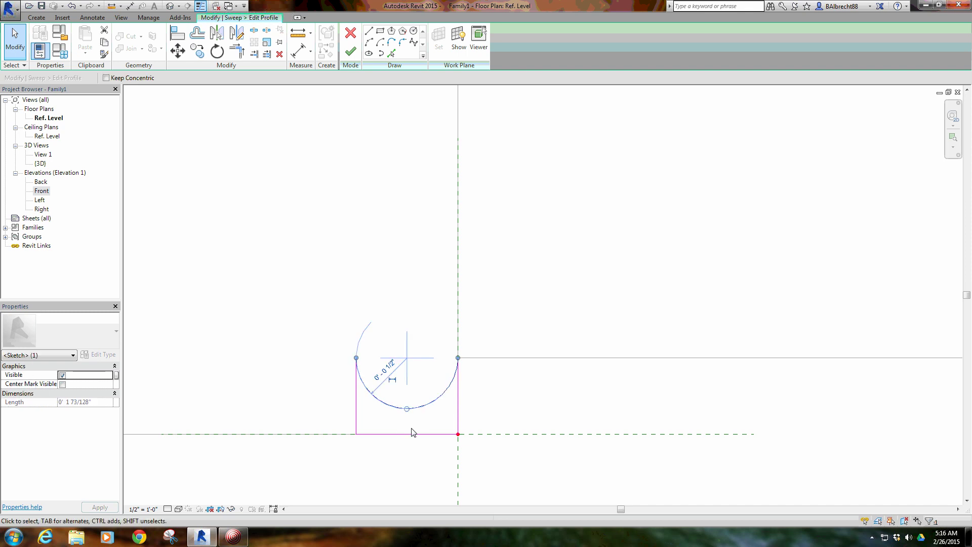
{"action": "key", "text": "m"}
{"action": "key", "text": "v"}
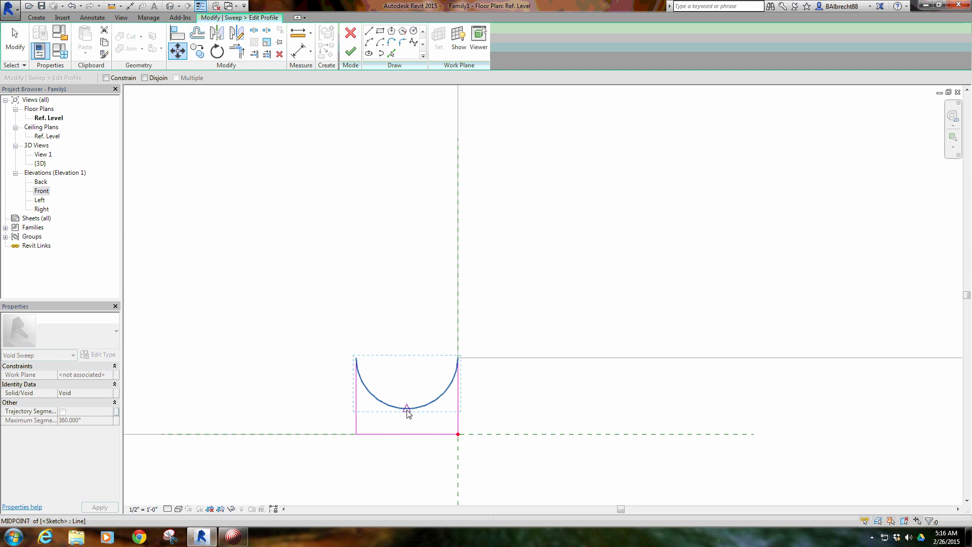
{"action": "left_click", "coordinate": [407, 410]}
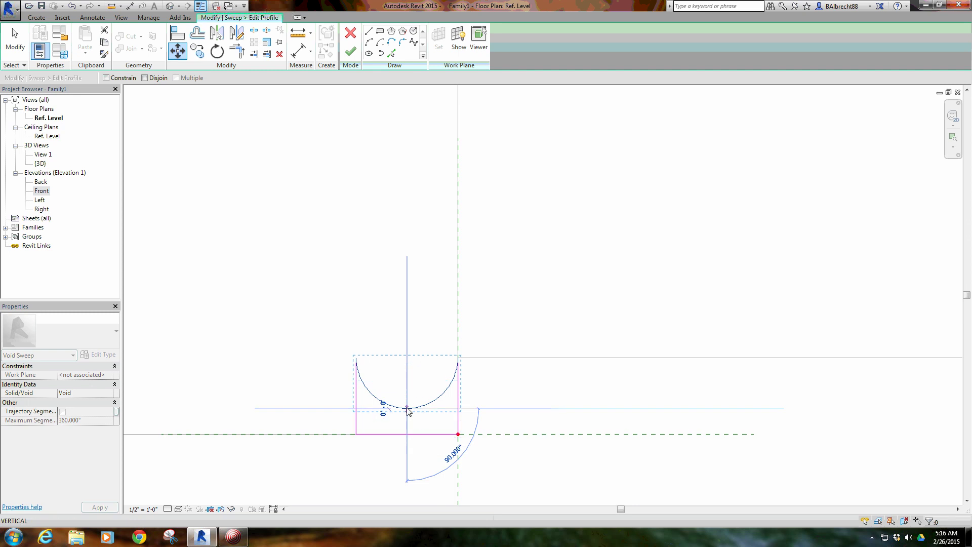
{"action": "left_click", "coordinate": [408, 433]}
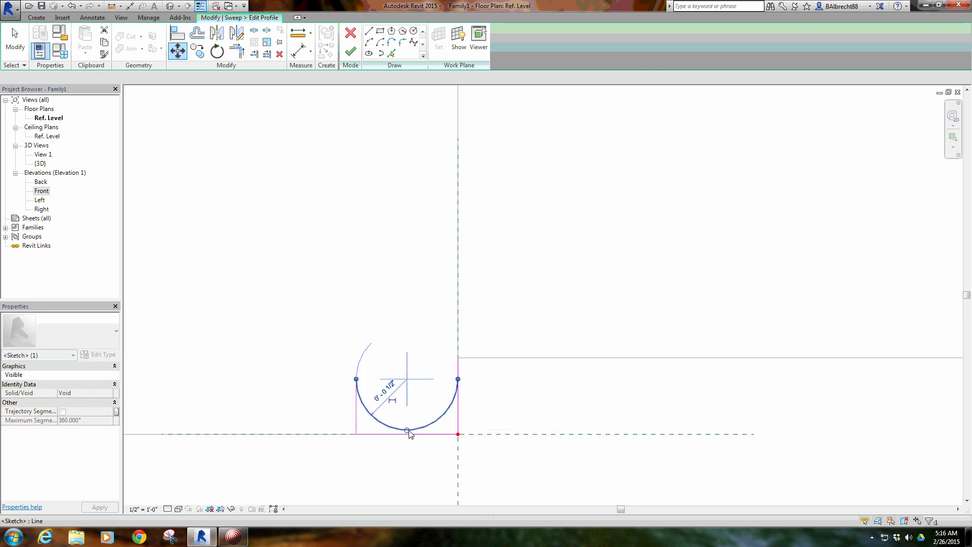
{"action": "left_click", "coordinate": [406, 480]}
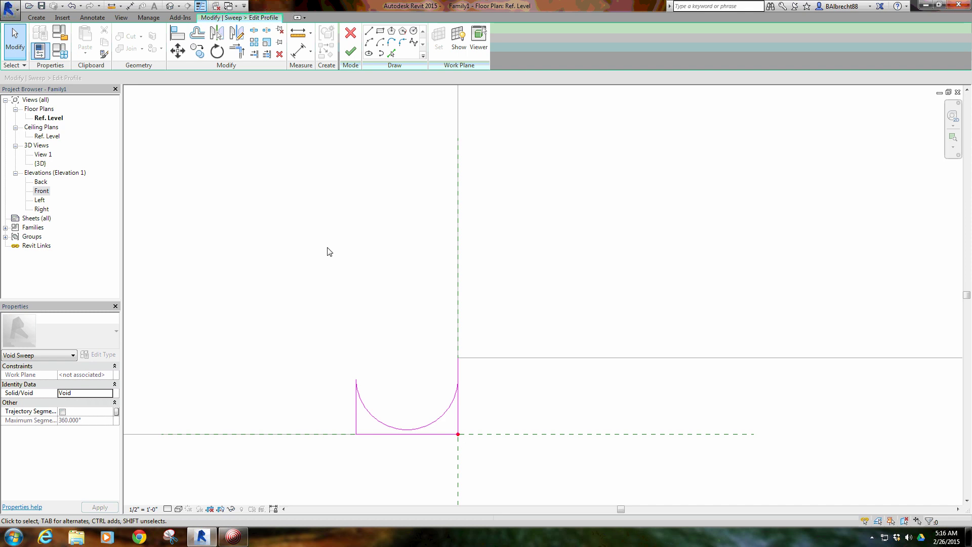
Step: Resolve the open-loop error, then finish the profile and the void sweep
{"action": "left_click", "coordinate": [350, 52]}
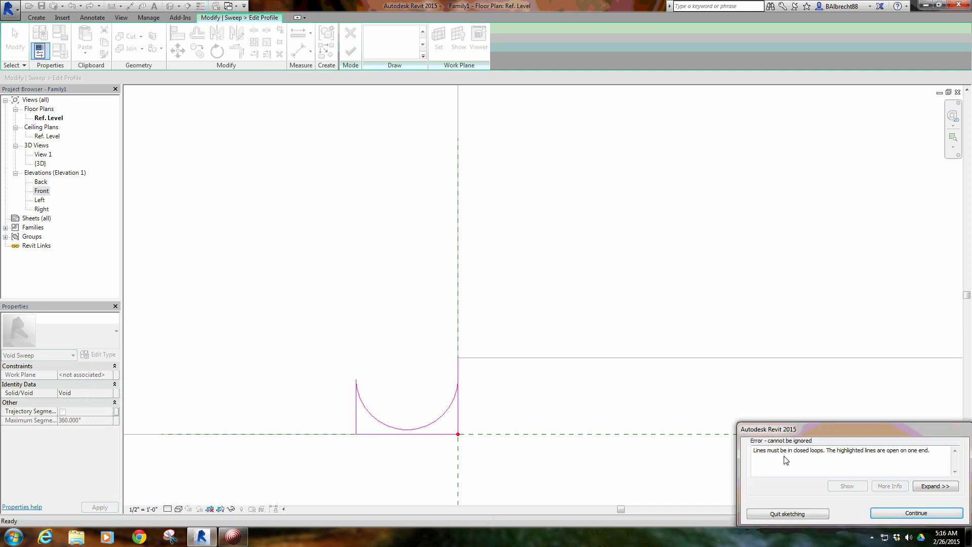
{"action": "left_click", "coordinate": [892, 512]}
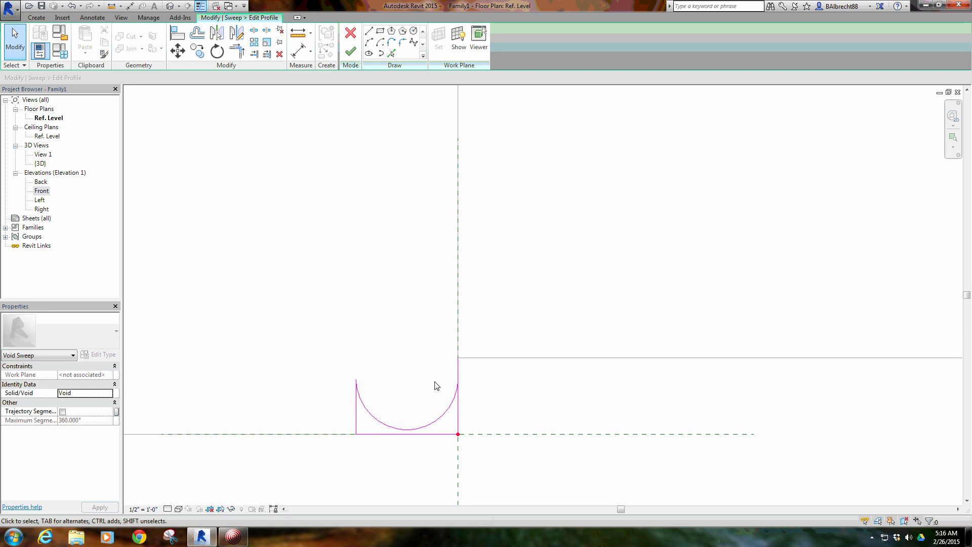
{"action": "left_click", "coordinate": [457, 372]}
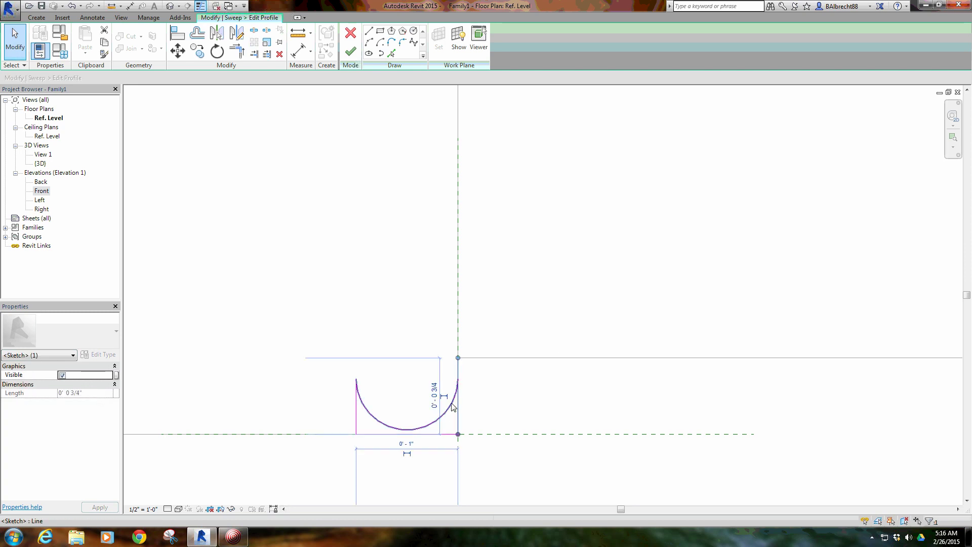
{"action": "key", "text": "t"}
{"action": "key", "text": "r"}
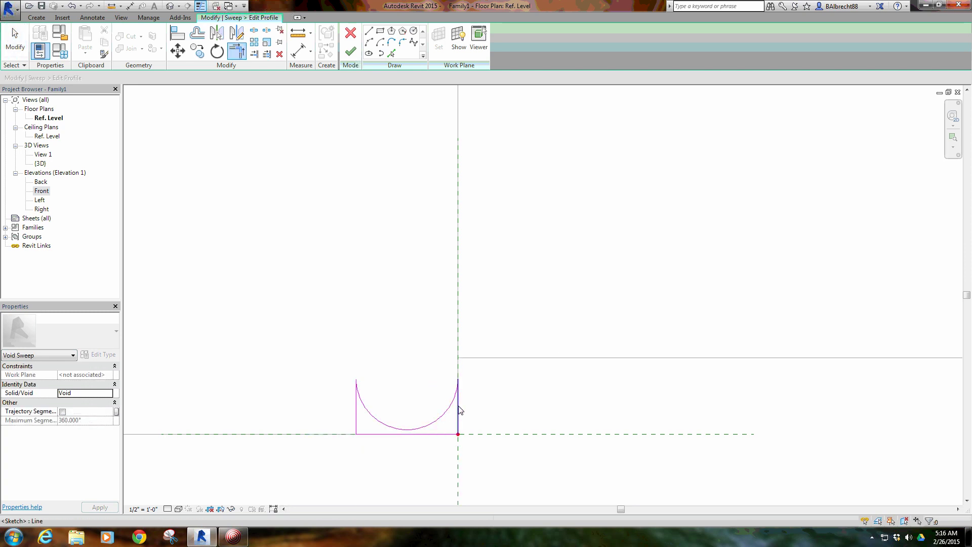
{"action": "right_click", "coordinate": [410, 301]}
{"action": "left_click", "coordinate": [433, 306]}
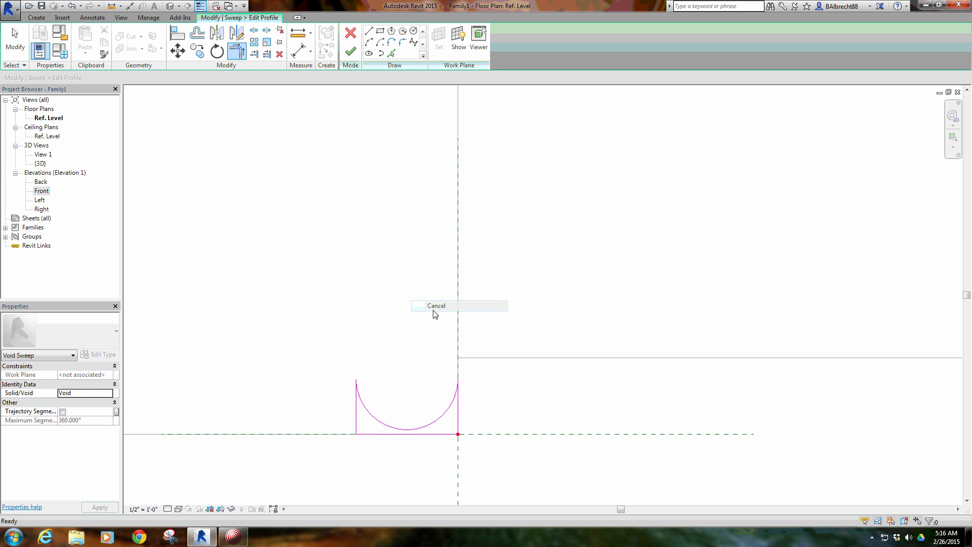
{"action": "left_click", "coordinate": [350, 51]}
{"action": "left_click", "coordinate": [242, 169]}
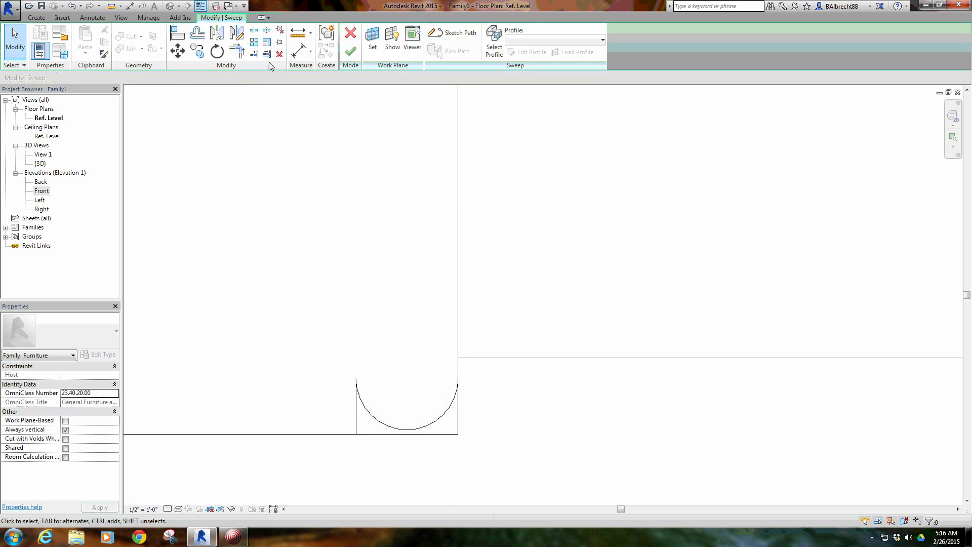
{"action": "left_click", "coordinate": [350, 51]}
Step: Open the default 3D view and set the visual style to Realistic
{"action": "left_click", "coordinate": [614, 428]}
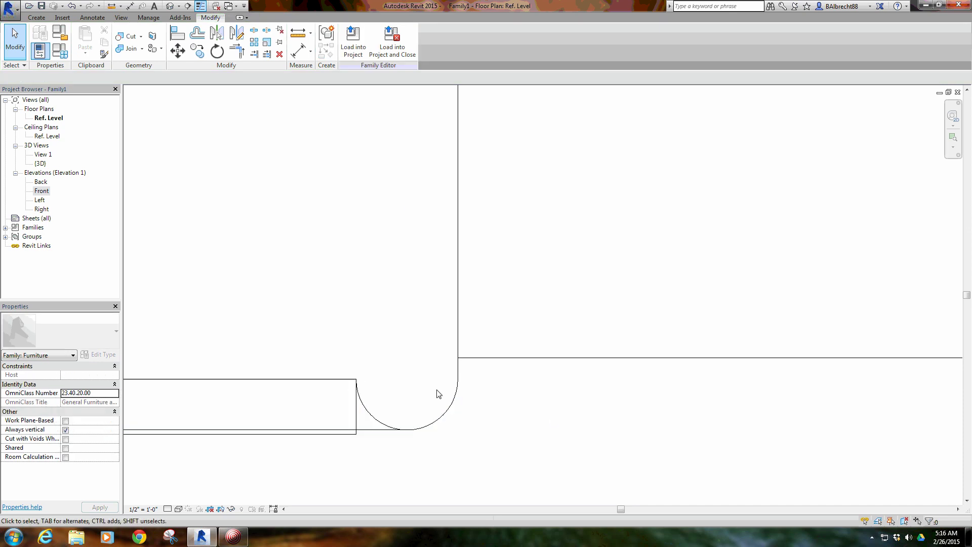
{"action": "left_click", "coordinate": [170, 7]}
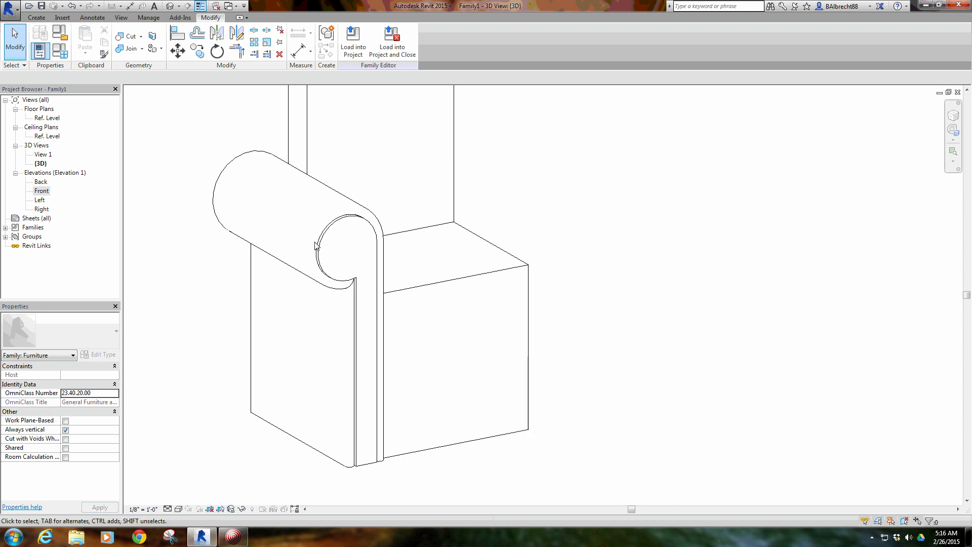
{"action": "scroll", "coordinate": [316, 246], "scroll_direction": "up", "scroll_amount": 1}
{"action": "left_click", "coordinate": [179, 509]}
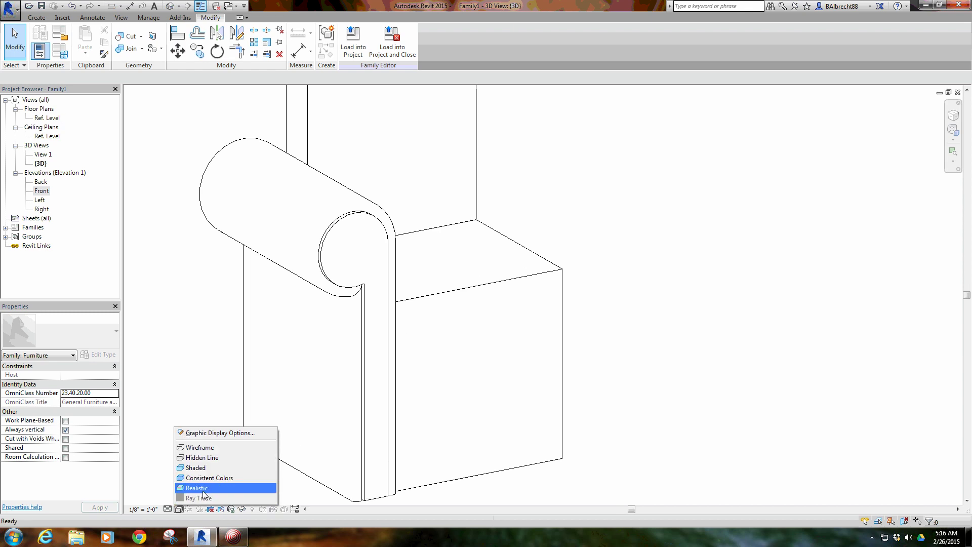
{"action": "left_click", "coordinate": [203, 489]}
Step: Inspect the curl in 3D, then switch to the Front elevation
{"action": "mouse_move", "coordinate": [472, 246]}
{"action": "middle_mouse_down", "text": "shift"}
{"action": "mouse_move", "coordinate": [493, 240]}
{"action": "mouse_move", "coordinate": [381, 439]}
{"action": "middle_mouse_up", "text": "shift"}
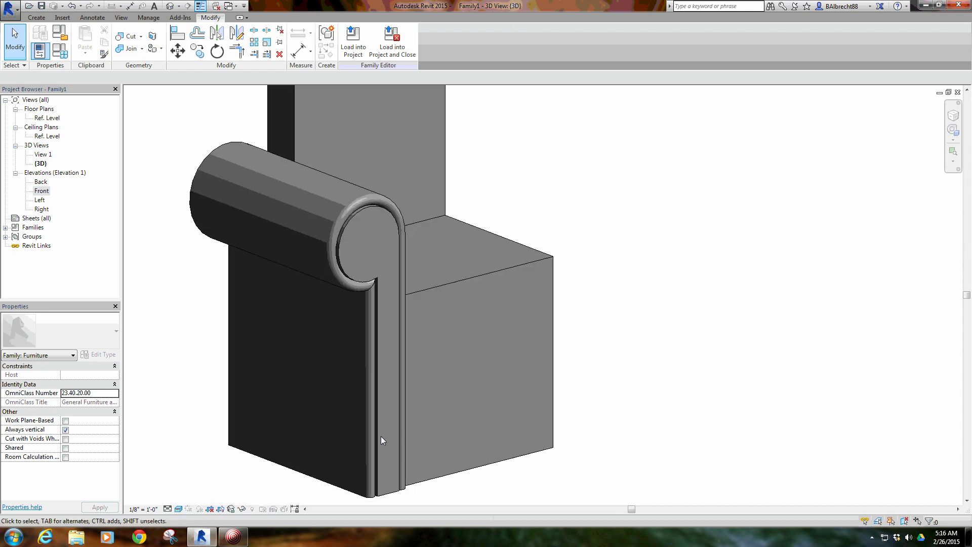
{"action": "scroll", "coordinate": [381, 425], "scroll_direction": "up", "scroll_amount": 2}
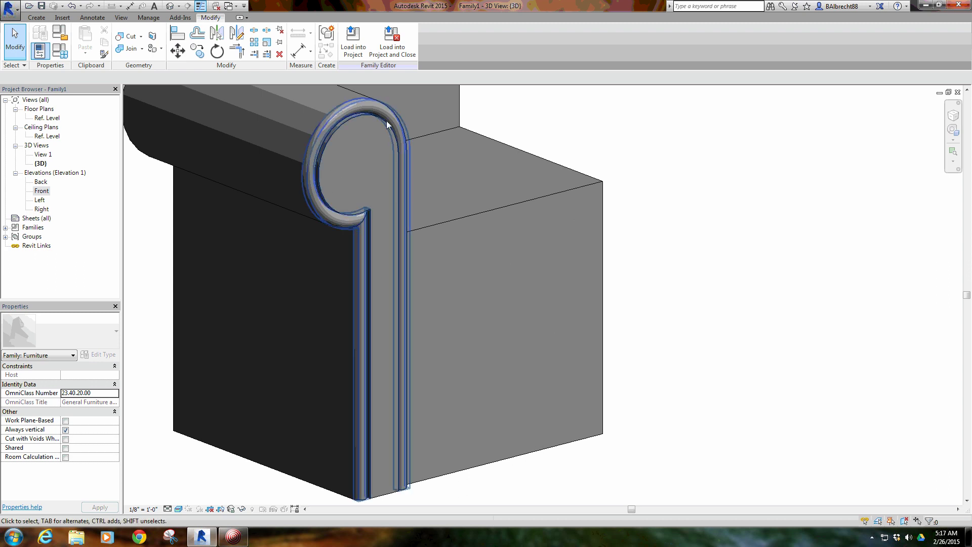
{"action": "scroll", "coordinate": [339, 137], "scroll_direction": "up", "scroll_amount": 4}
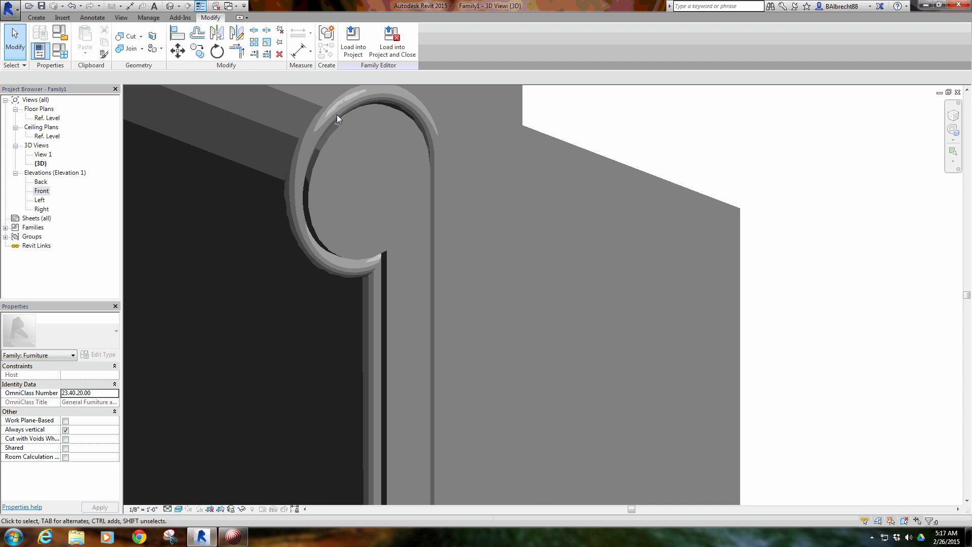
{"action": "scroll", "coordinate": [341, 126], "scroll_direction": "down", "scroll_amount": 2}
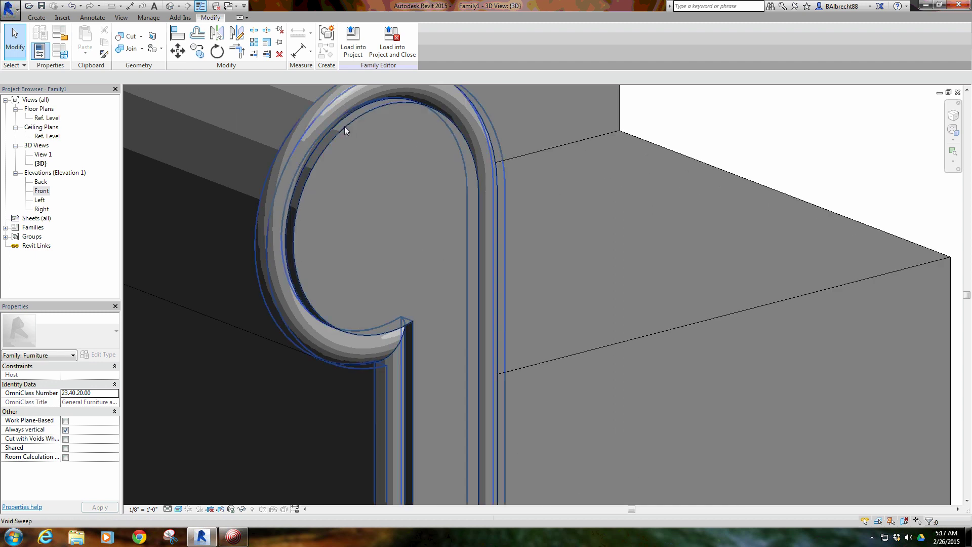
{"action": "scroll", "coordinate": [389, 202], "scroll_direction": "down", "scroll_amount": 2}
{"action": "scroll", "coordinate": [370, 185], "scroll_direction": "down", "scroll_amount": 2}
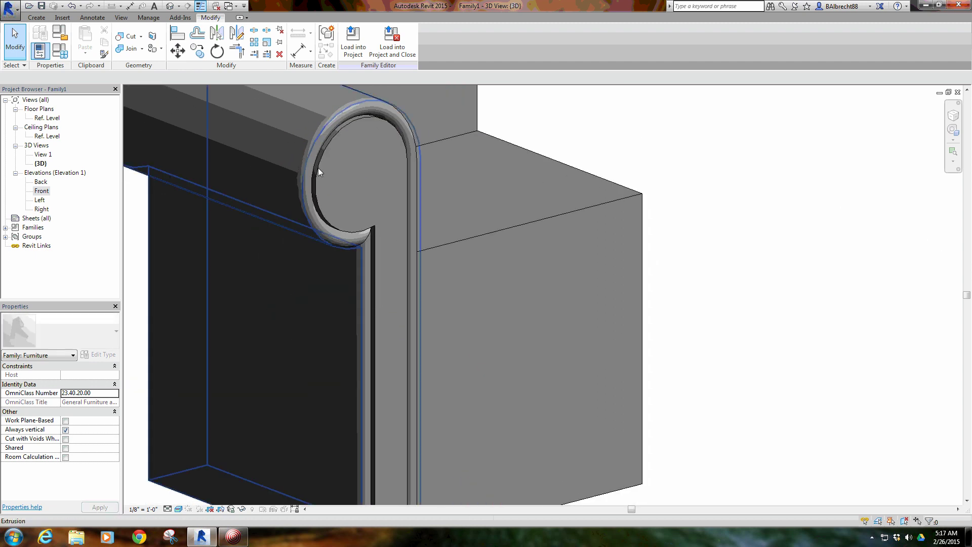
{"action": "scroll", "coordinate": [365, 172], "scroll_direction": "up", "scroll_amount": 2}
{"action": "key", "text": "ctrl+Tab"}
{"action": "key", "text": "ctrl+Tab"}
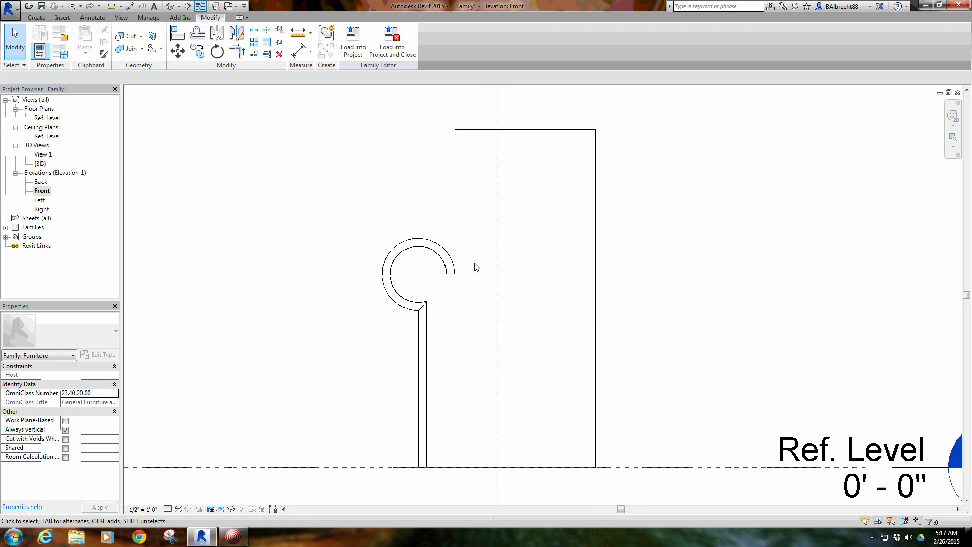
Step: Start a void extrusion and pick the curl's inner arc, lip edges and Ref. Level edge
{"action": "middle_click_drag", "start_coordinate": [471, 276], "coordinate": [436, 260]}
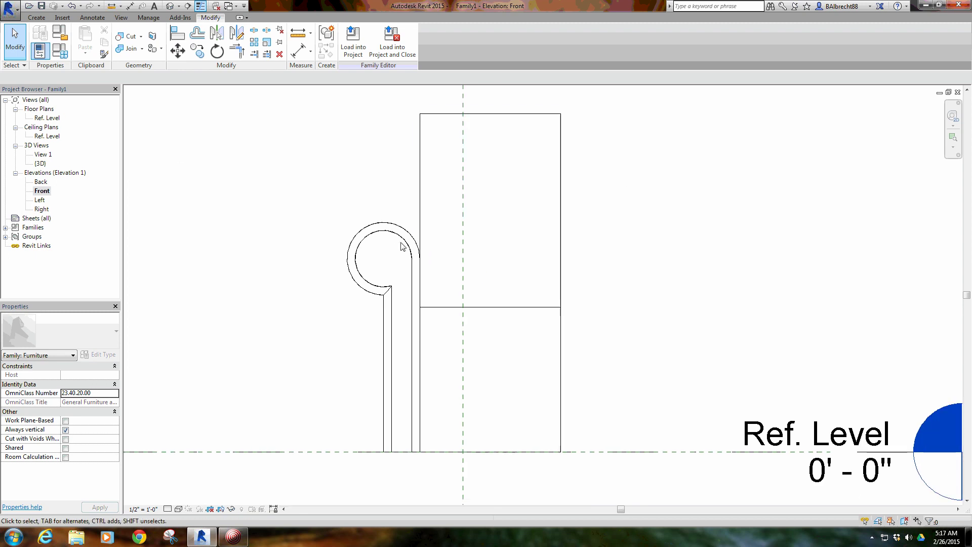
{"action": "left_click", "coordinate": [37, 17]}
{"action": "left_click", "coordinate": [198, 45]}
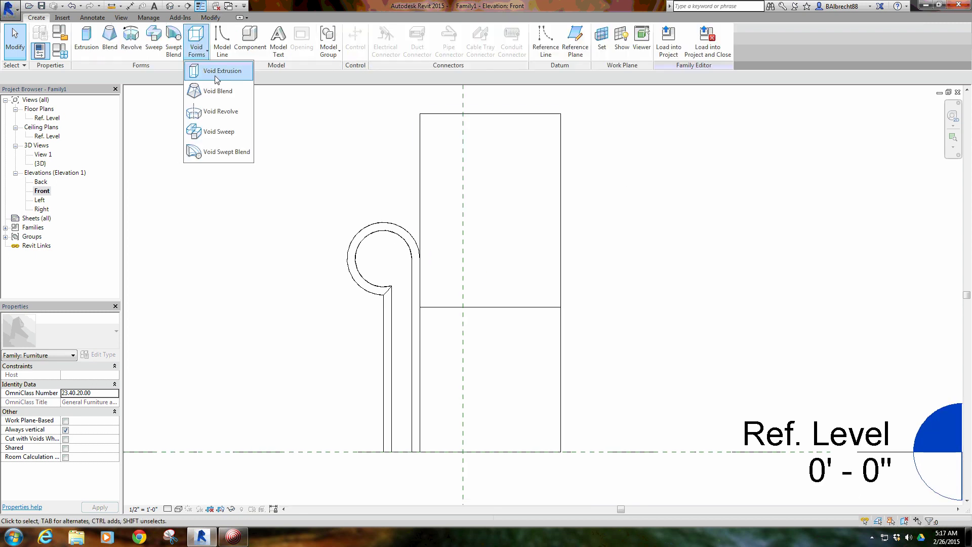
{"action": "left_click", "coordinate": [205, 131]}
{"action": "left_click", "coordinate": [392, 53]}
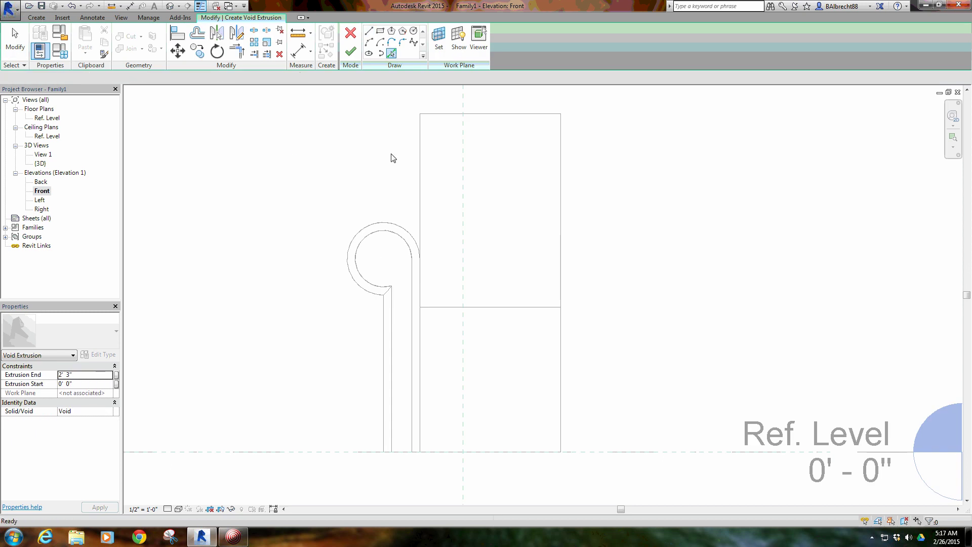
{"action": "left_click", "coordinate": [384, 231]}
{"action": "left_click", "coordinate": [411, 289]}
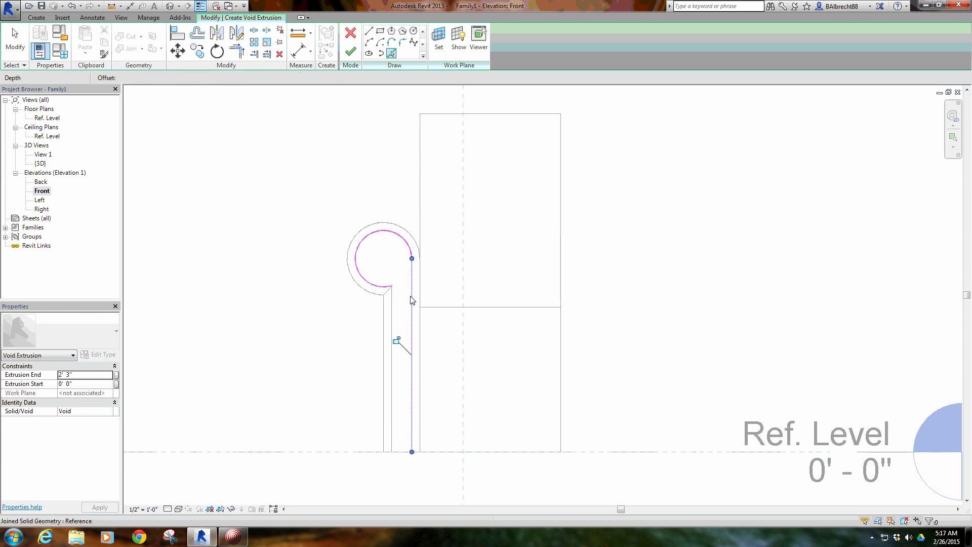
{"action": "left_click", "coordinate": [393, 324]}
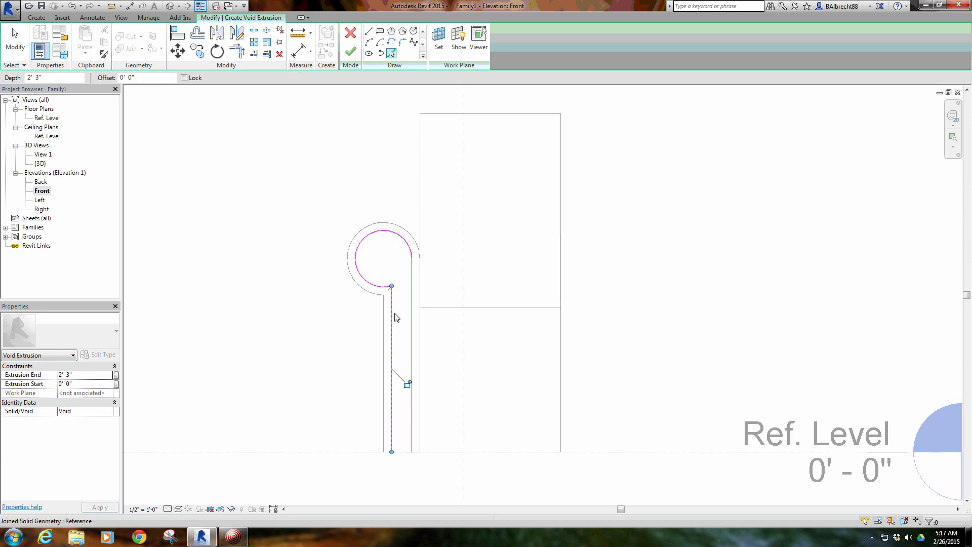
{"action": "left_click", "coordinate": [403, 451]}
Step: Trim the left and bottom lines to a corner, set Extrusion End to 1/2", and finish
{"action": "key", "text": "t"}
{"action": "key", "text": "r"}
{"action": "left_click", "coordinate": [388, 447]}
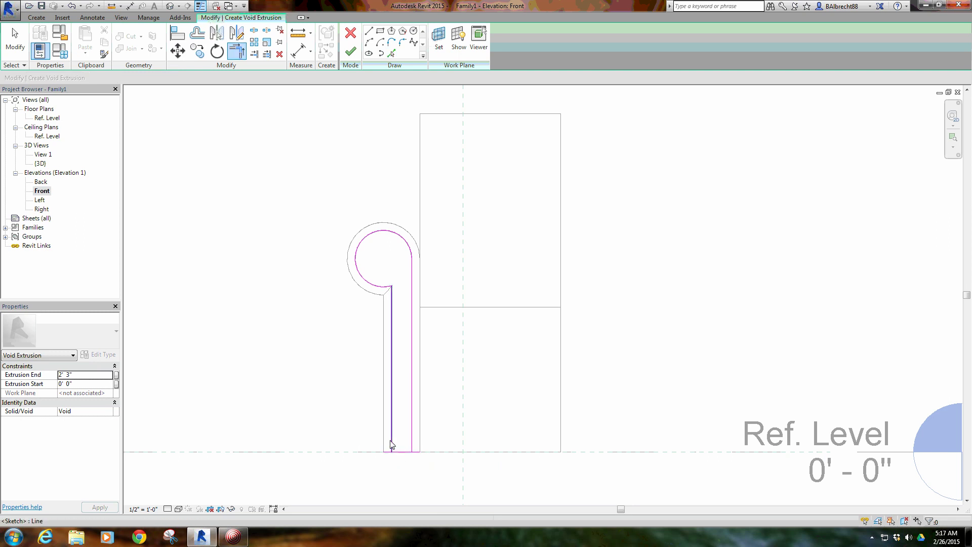
{"action": "left_click", "coordinate": [403, 451]}
{"action": "right_click", "coordinate": [354, 362]}
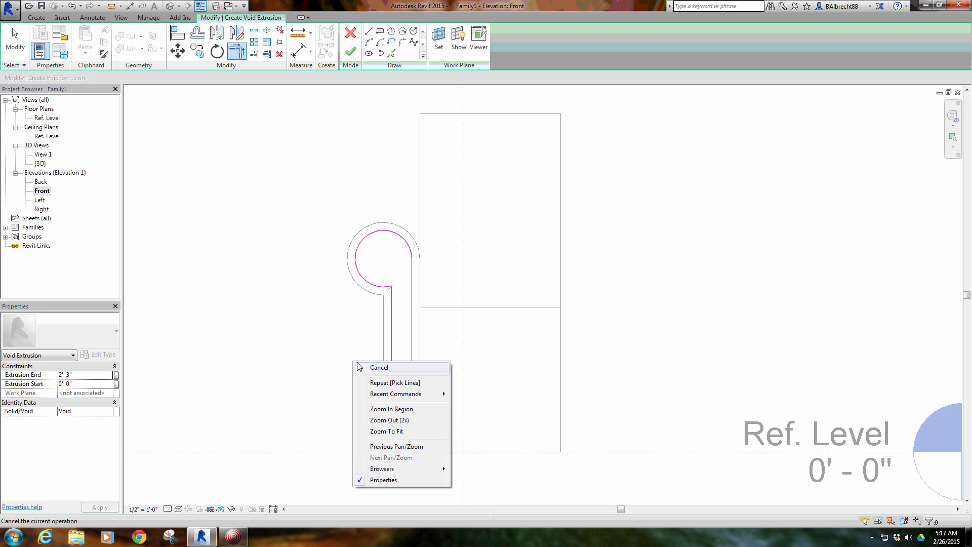
{"action": "left_click", "coordinate": [366, 369]}
{"action": "double_click", "coordinate": [86, 376]}
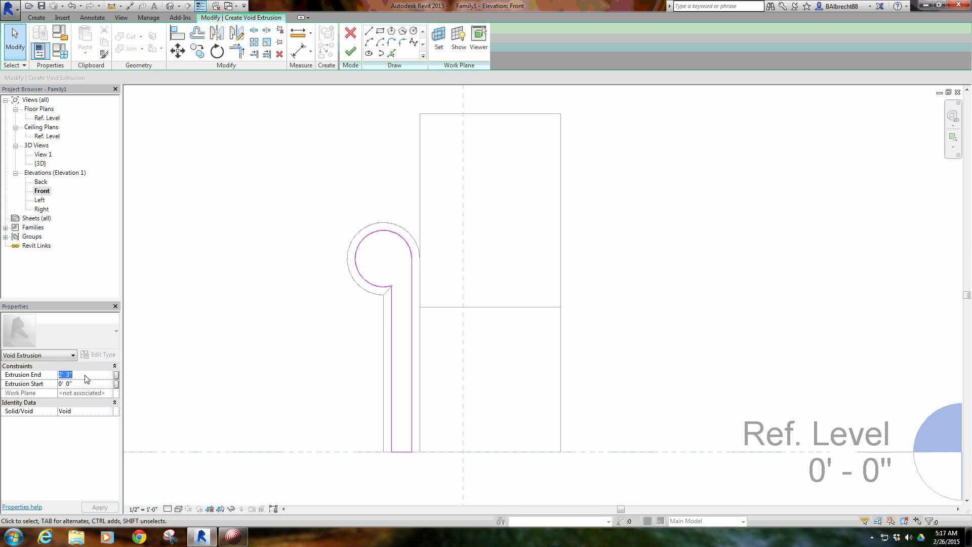
{"action": "type", "text": "1/2\""}
{"action": "left_click", "coordinate": [350, 51]}
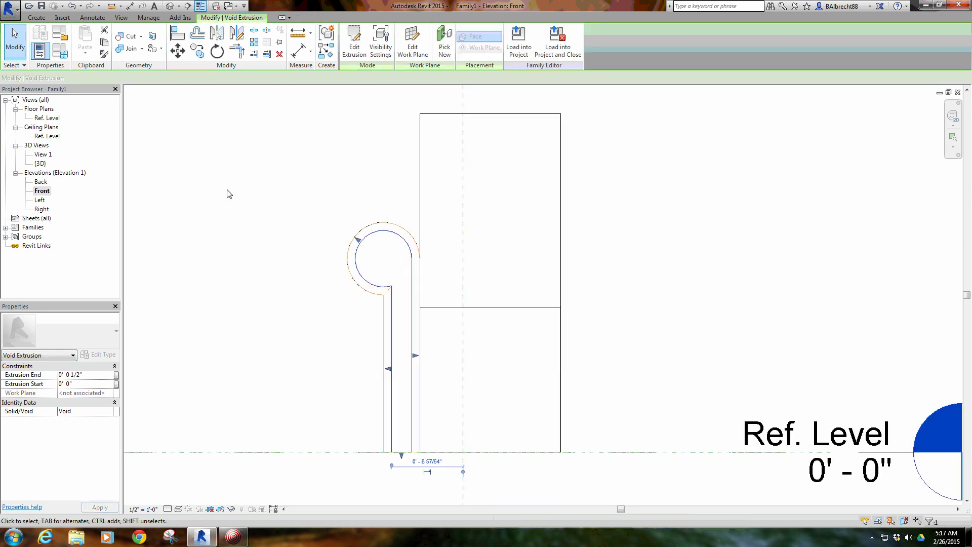
{"action": "left_click", "coordinate": [263, 219]}
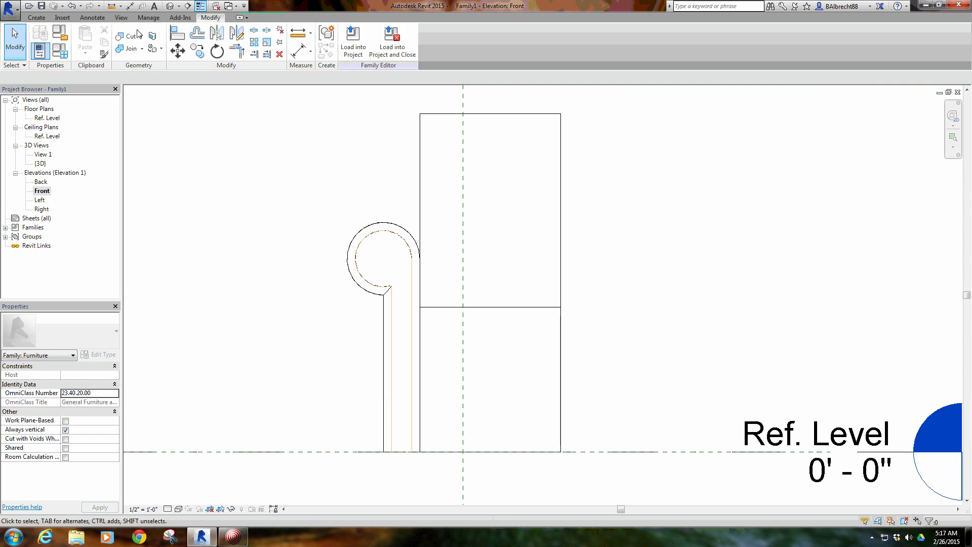
Step: In 3D, drag the void extrusion's start face outward to -0' 0 139/256"
{"action": "left_click", "coordinate": [171, 6]}
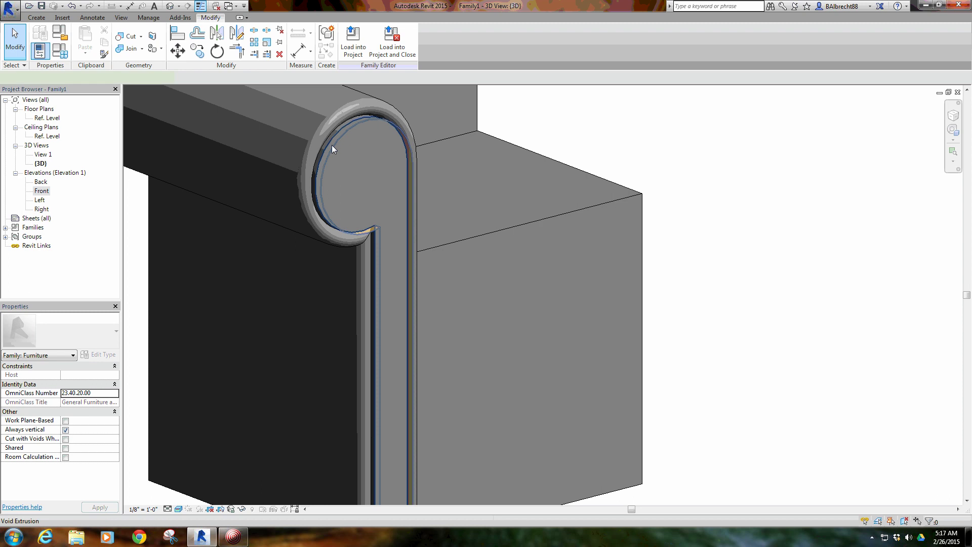
{"action": "left_click", "coordinate": [332, 144]}
{"action": "middle_click_drag", "start_coordinate": [286, 156], "coordinate": [313, 130], "text": "shift"}
{"action": "middle_click_drag", "start_coordinate": [427, 198], "coordinate": [357, 363], "text": "shift"}
{"action": "scroll", "coordinate": [366, 316], "scroll_direction": "up", "scroll_amount": 3}
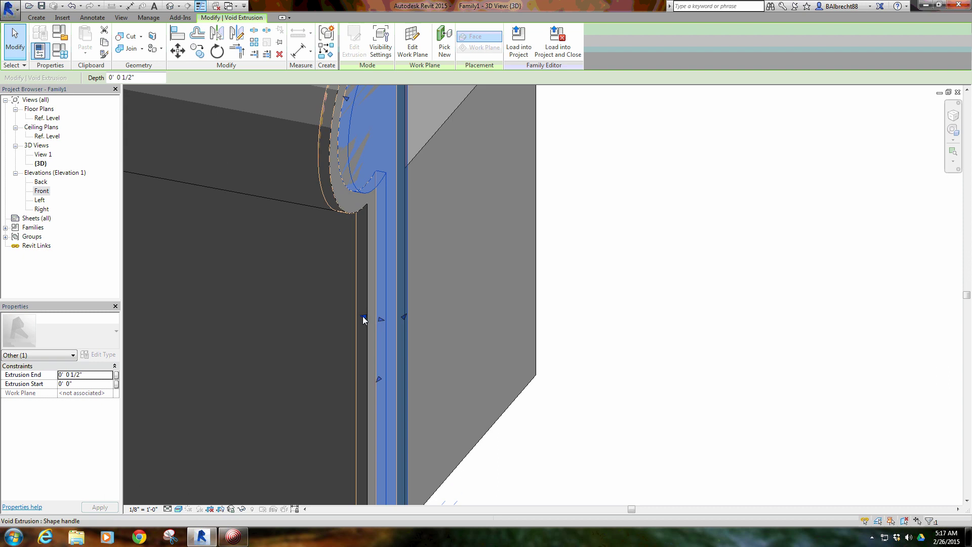
{"action": "left_click_drag", "start_coordinate": [366, 315], "coordinate": [356, 315]}
{"action": "left_click", "coordinate": [607, 225]}
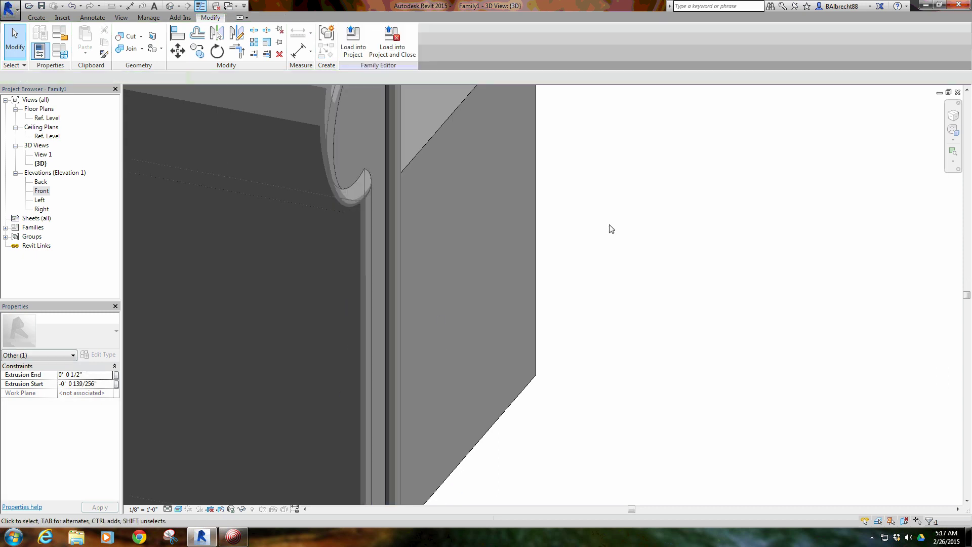
Step: Orbit, pan and zoom around the chair to inspect the groove along the curled arm
{"action": "middle_click_drag", "start_coordinate": [612, 288], "coordinate": [499, 257], "text": "shift"}
{"action": "scroll", "coordinate": [499, 257], "scroll_direction": "down", "scroll_amount": 4}
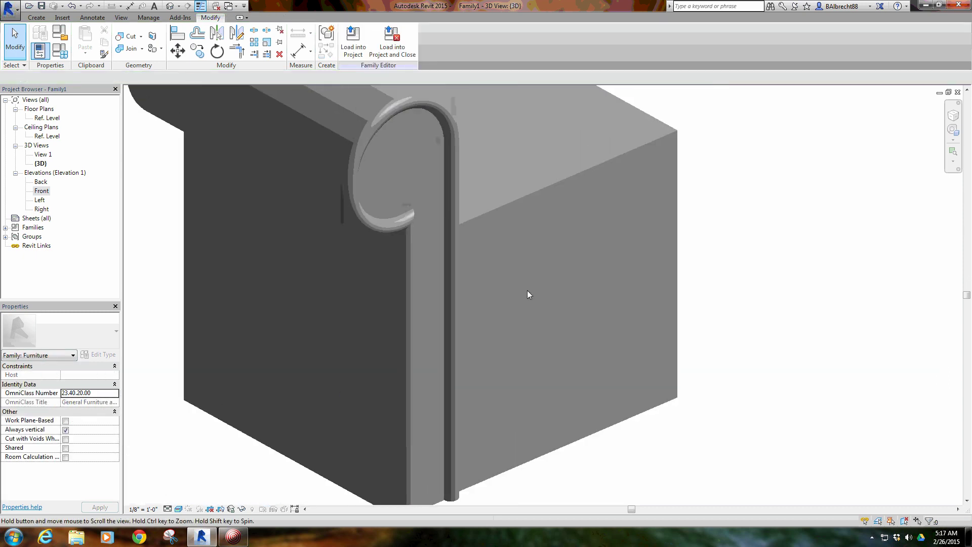
{"action": "middle_click_drag", "start_coordinate": [527, 292], "coordinate": [389, 145], "text": "shift"}
{"action": "scroll", "coordinate": [389, 145], "scroll_direction": "up", "scroll_amount": 3}
{"action": "middle_click_drag", "start_coordinate": [441, 256], "coordinate": [382, 226]}
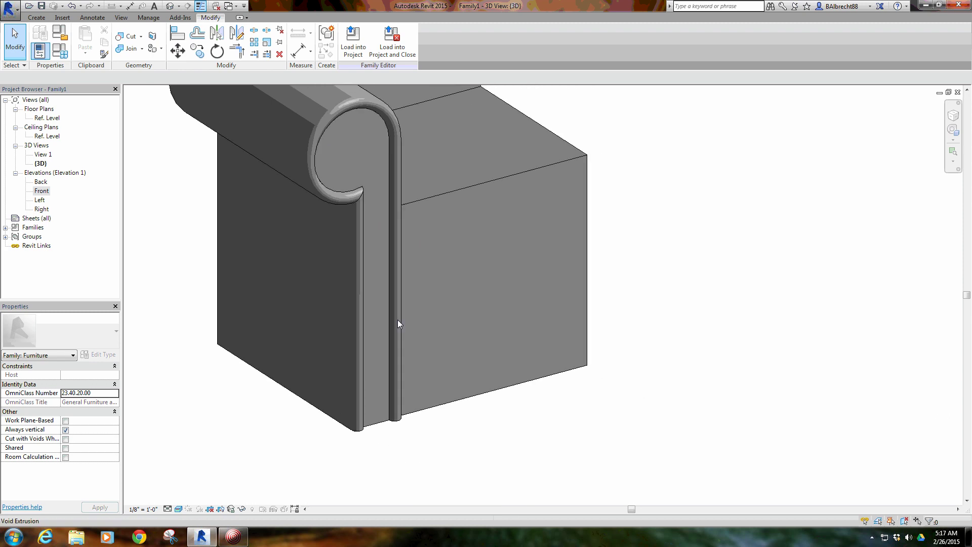
{"action": "middle_click_drag", "start_coordinate": [538, 194], "coordinate": [556, 216], "text": "shift"}
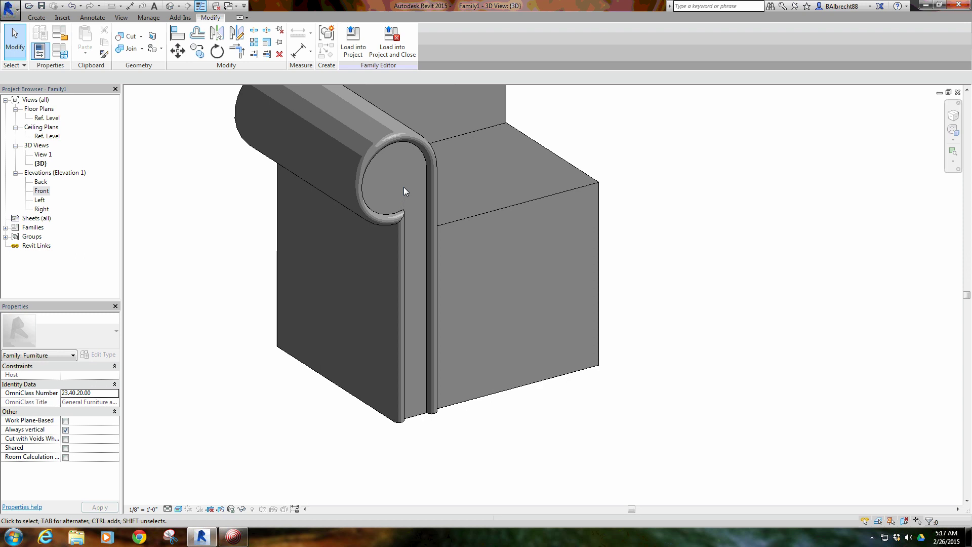
{"action": "middle_click_drag", "start_coordinate": [403, 187], "coordinate": [364, 162]}
{"action": "middle_click_drag", "start_coordinate": [384, 217], "coordinate": [294, 143], "text": "shift"}
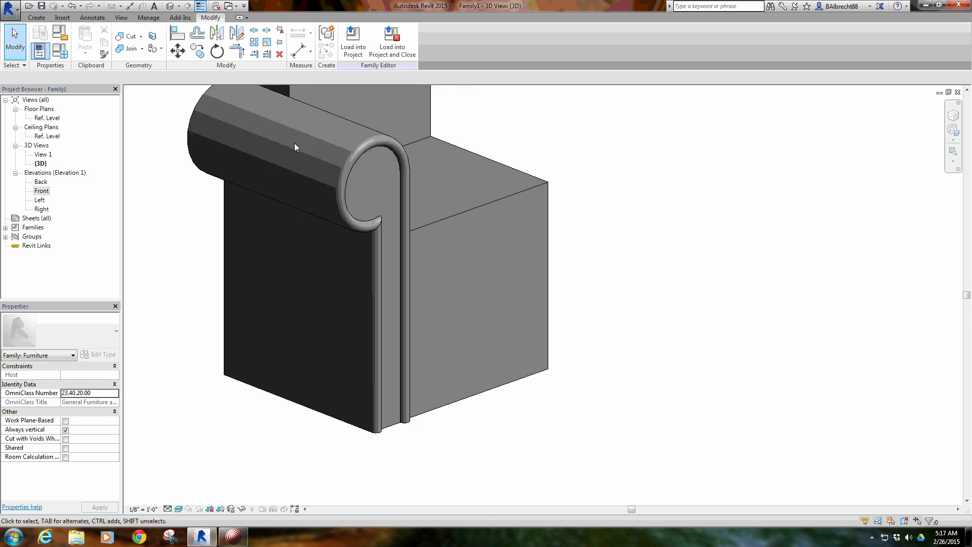
{"action": "middle_click_drag", "start_coordinate": [195, 185], "coordinate": [180, 159], "text": "shift"}
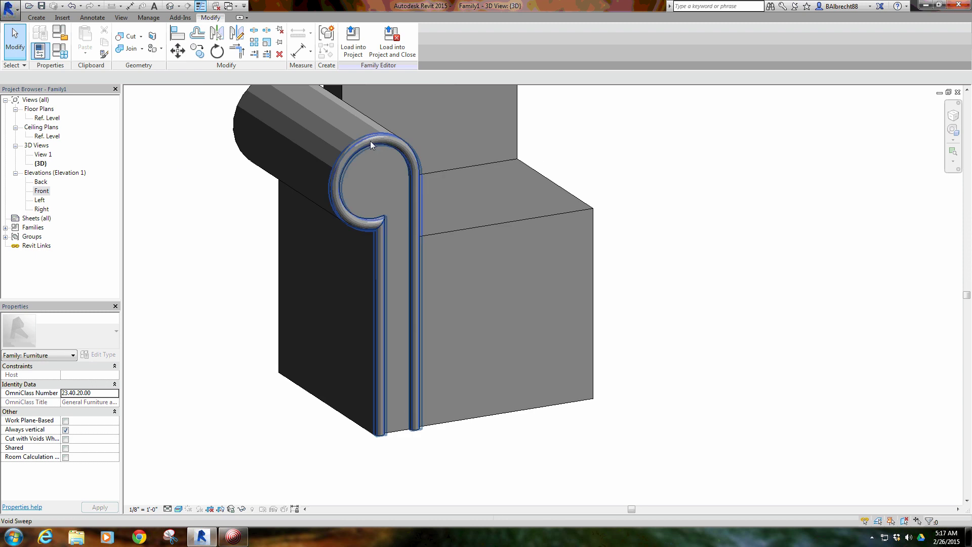
{"action": "middle_click_drag", "start_coordinate": [342, 218], "coordinate": [285, 115], "text": "shift"}
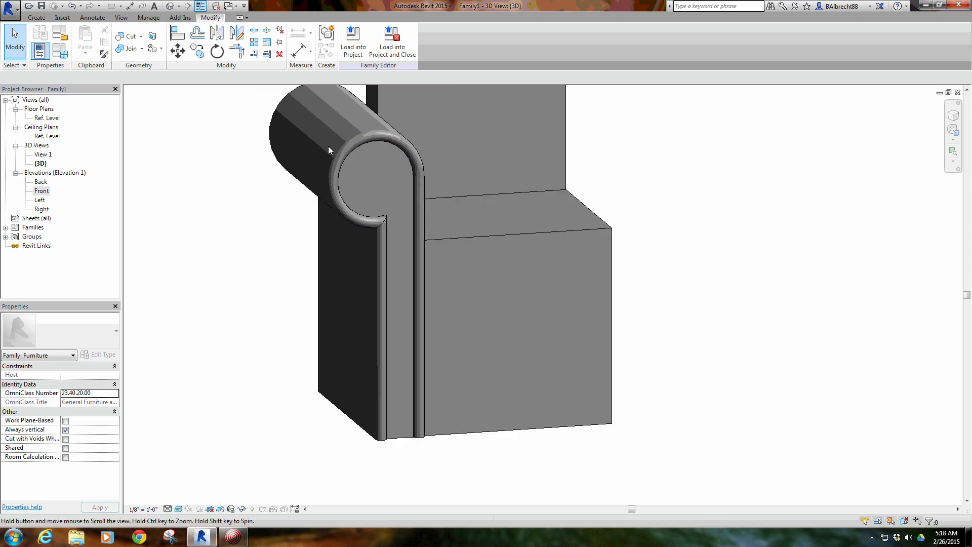
{"action": "middle_click_drag", "start_coordinate": [328, 146], "coordinate": [342, 168], "text": "shift"}
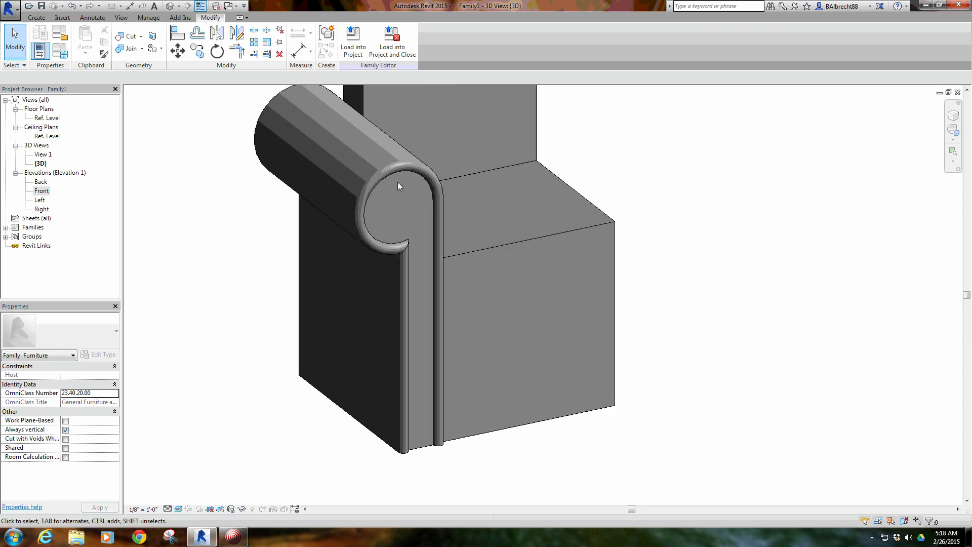
{"action": "middle_click_drag", "start_coordinate": [398, 186], "coordinate": [307, 159]}
{"action": "middle_click_drag", "start_coordinate": [308, 222], "coordinate": [409, 213], "text": "shift"}
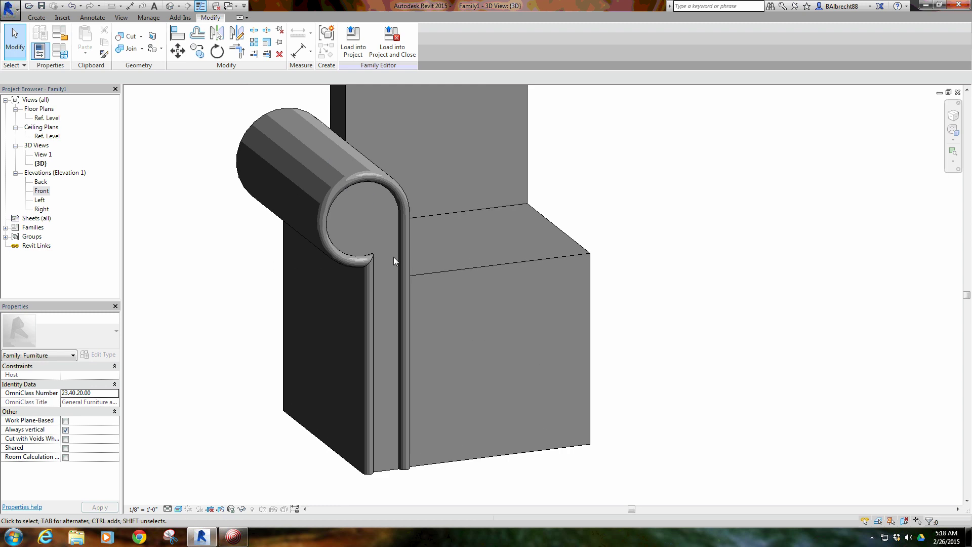
{"action": "mouse_move", "coordinate": [394, 256]}
{"action": "middle_mouse_down", "text": "shift"}
{"action": "mouse_move", "coordinate": [394, 241]}
{"action": "mouse_move", "coordinate": [392, 263]}
{"action": "middle_mouse_up", "text": "shift"}
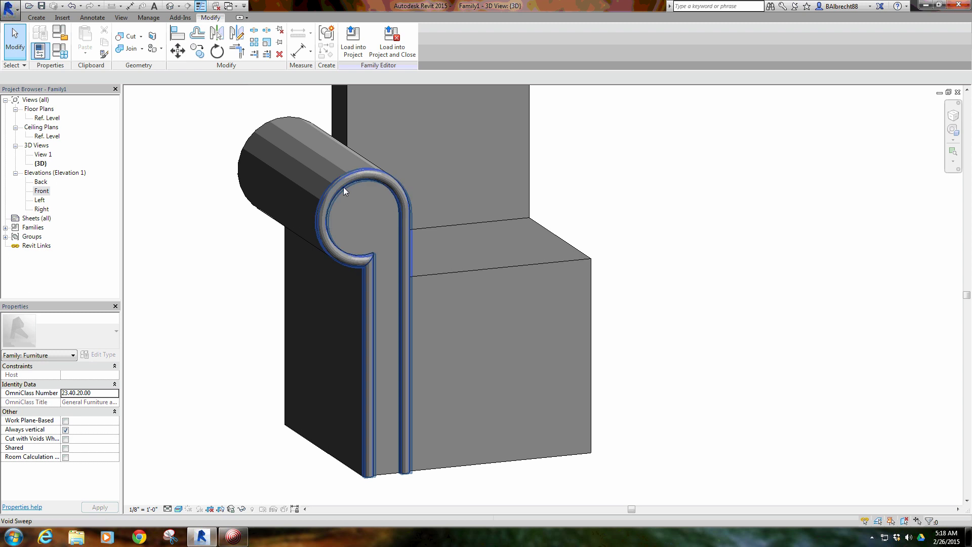
{"action": "middle_click_drag", "start_coordinate": [516, 413], "coordinate": [505, 399]}
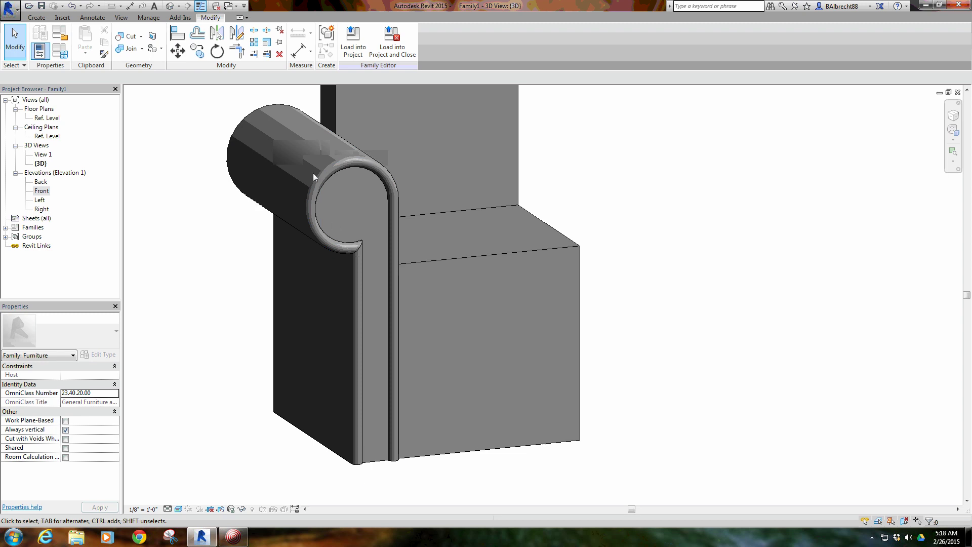
{"action": "middle_click_drag", "start_coordinate": [304, 293], "coordinate": [312, 221]}
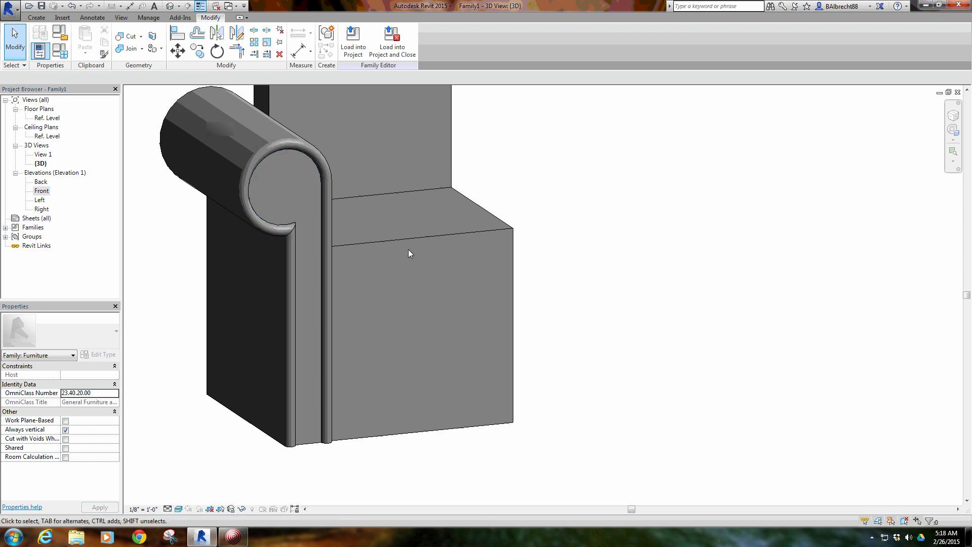
{"action": "scroll", "coordinate": [408, 249], "scroll_direction": "down", "scroll_amount": 3}
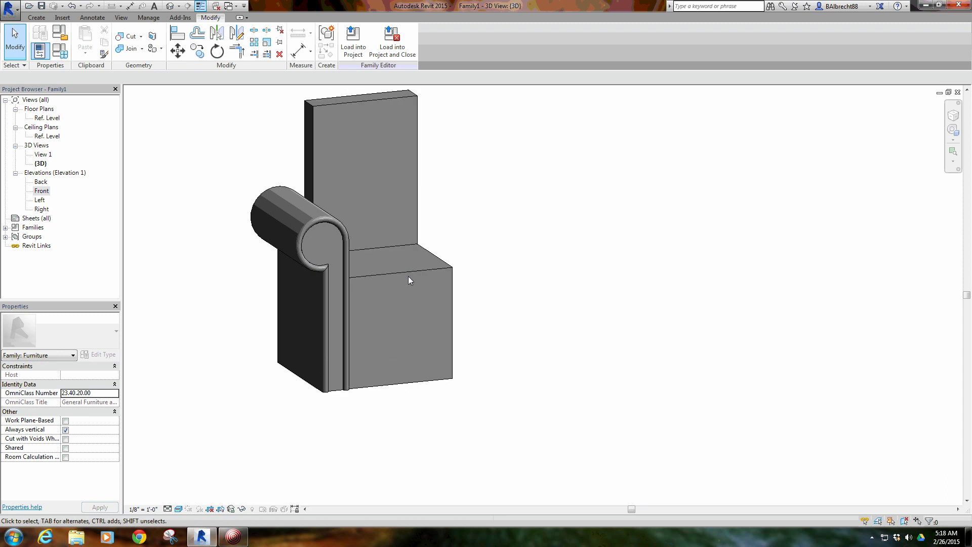
Step: Orbit the chair through several angles to review the grooved arm, box seat and back
{"action": "left_click", "coordinate": [408, 276]}
{"action": "left_click", "coordinate": [479, 276]}
{"action": "middle_click_drag", "start_coordinate": [504, 274], "coordinate": [631, 249], "text": "shift"}
{"action": "scroll", "coordinate": [616, 250], "scroll_direction": "up", "scroll_amount": 2}
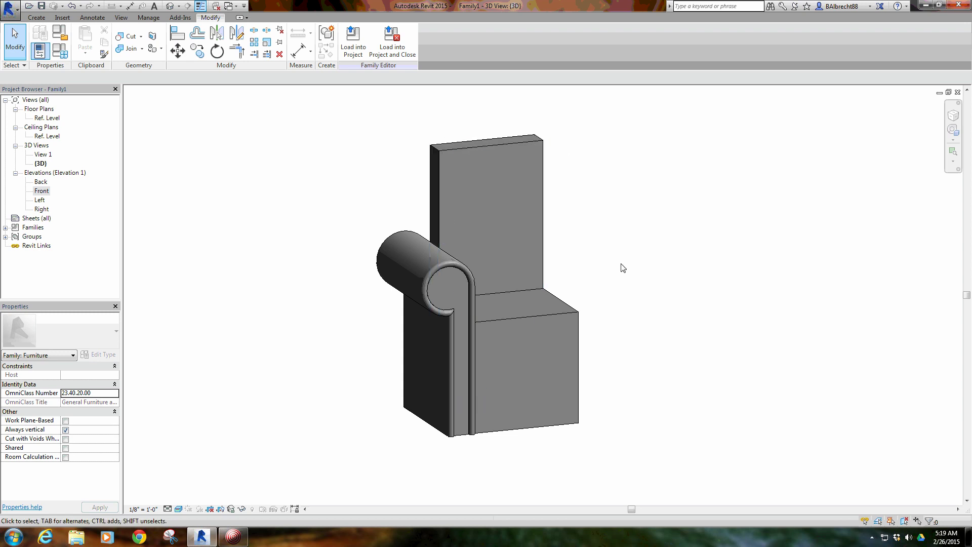
{"action": "middle_click_drag", "start_coordinate": [623, 277], "coordinate": [505, 304], "text": "shift"}
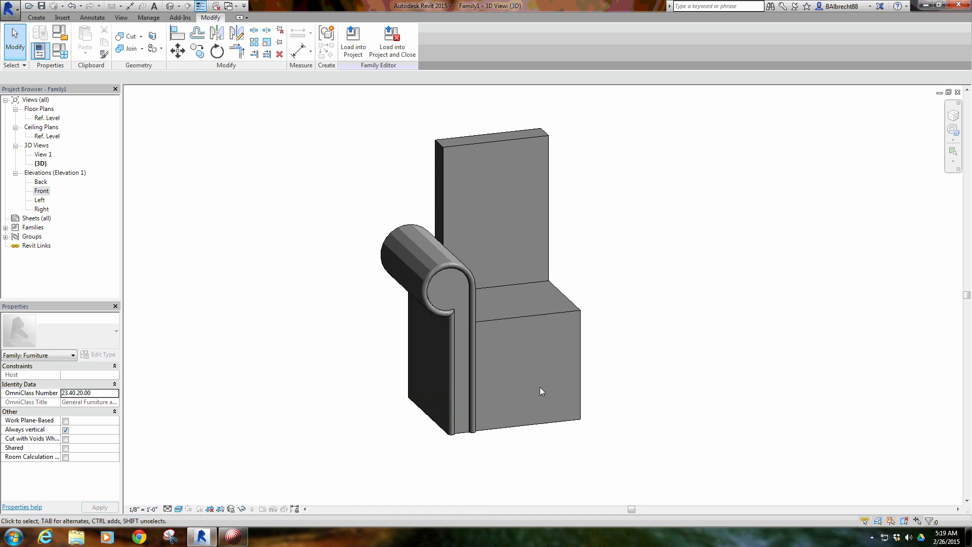
{"action": "middle_click_drag", "start_coordinate": [540, 386], "coordinate": [612, 319], "text": "shift"}
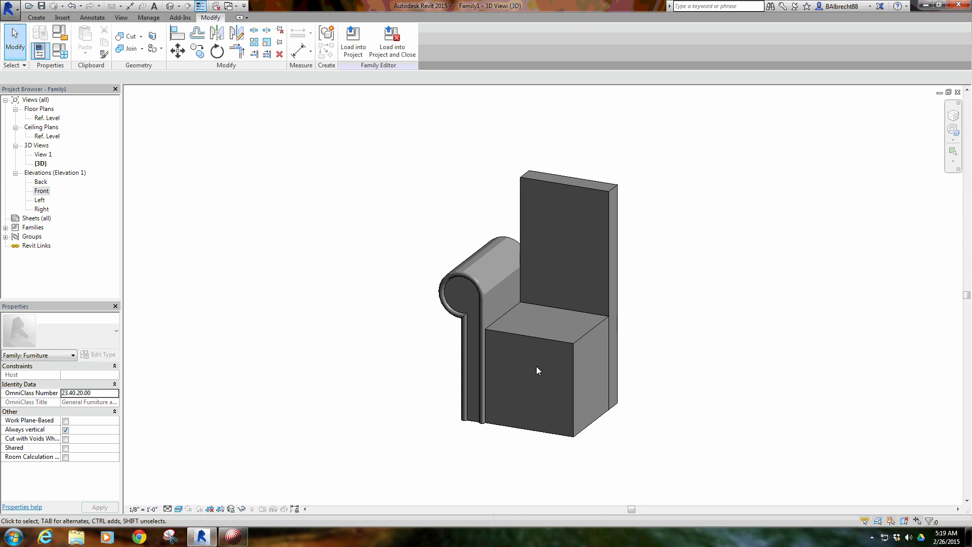
{"action": "middle_click_drag", "start_coordinate": [537, 370], "coordinate": [450, 279], "text": "shift"}
{"action": "middle_click_drag", "start_coordinate": [548, 346], "coordinate": [524, 332], "text": "shift"}
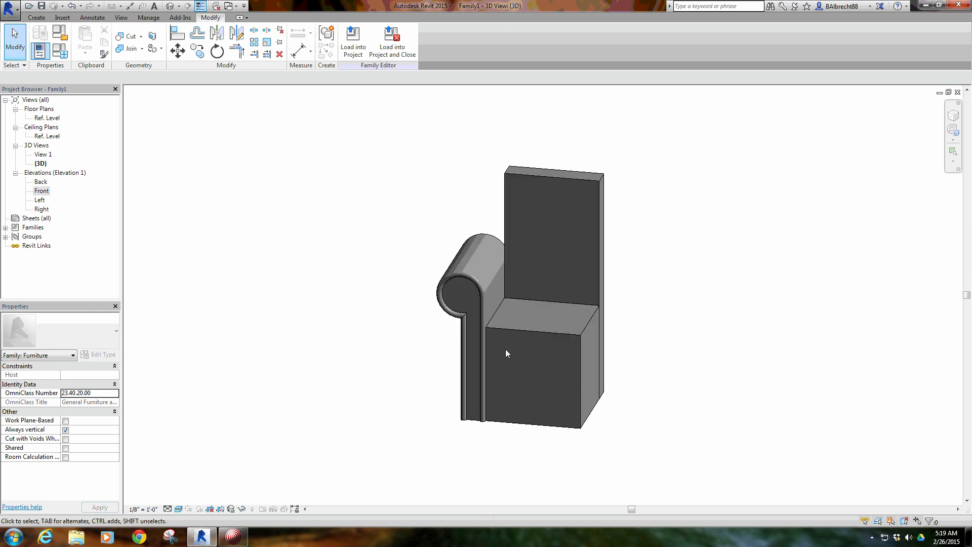
Step: Create a new family from the Furniture.rft template
{"action": "left_click", "coordinate": [9, 8]}
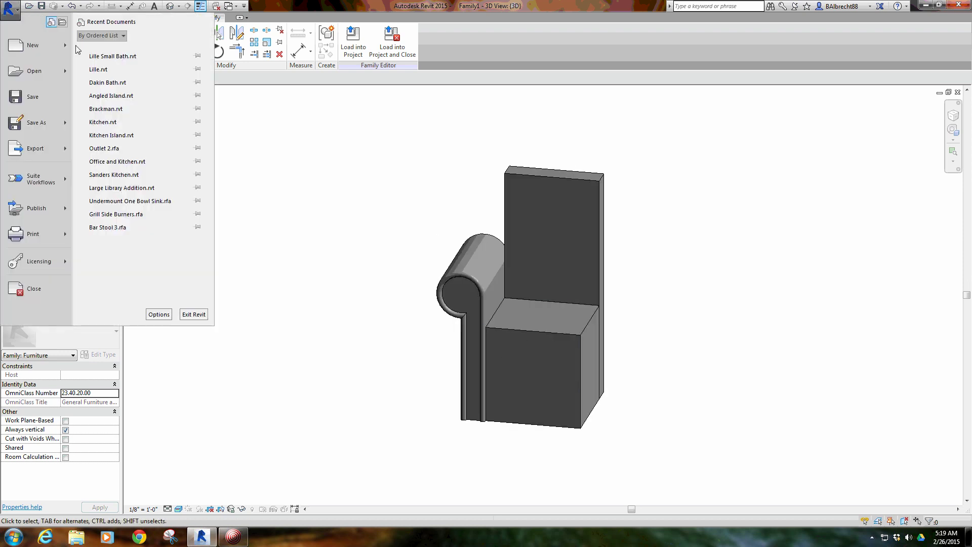
{"action": "mouse_move", "coordinate": [65, 47]}
{"action": "left_click", "coordinate": [128, 65]}
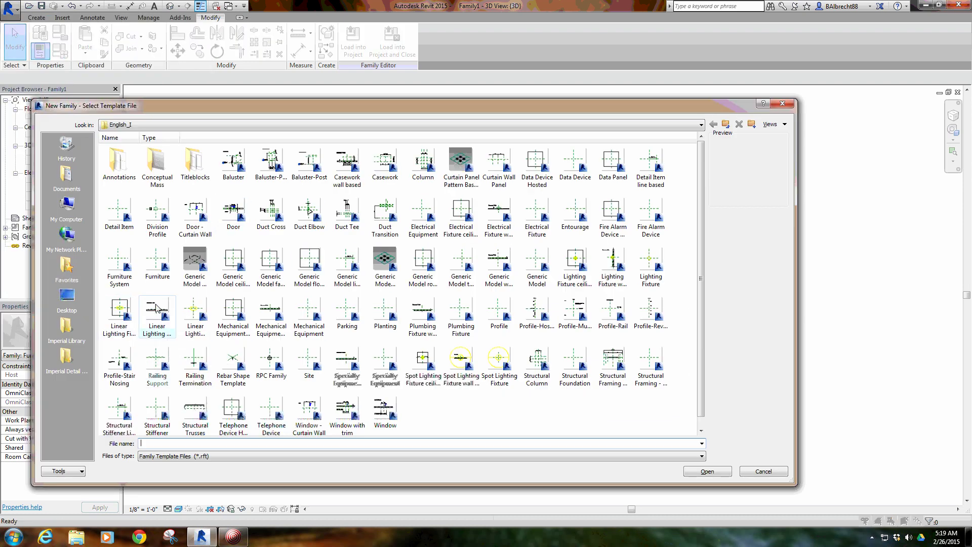
{"action": "left_click", "coordinate": [156, 261]}
{"action": "double_click", "coordinate": [157, 260]}
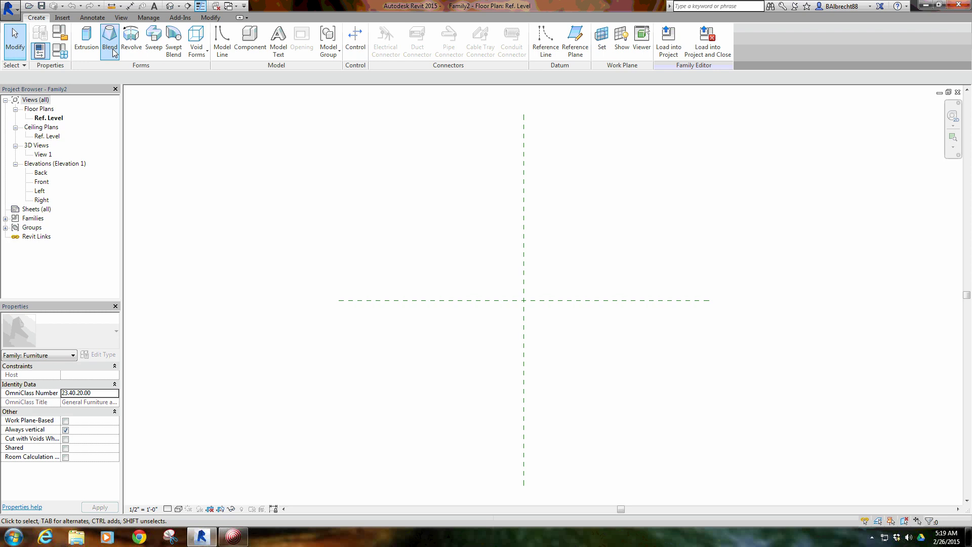
Step: Sketch an extrusion rectangle about 3'-3" by 2'-9" around the reference plane origin
{"action": "left_click", "coordinate": [90, 48]}
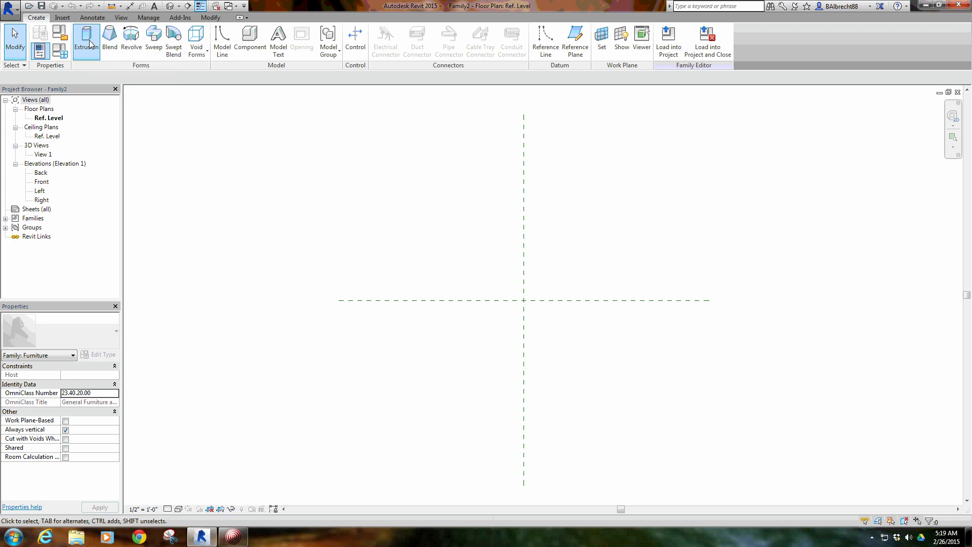
{"action": "left_click", "coordinate": [380, 31]}
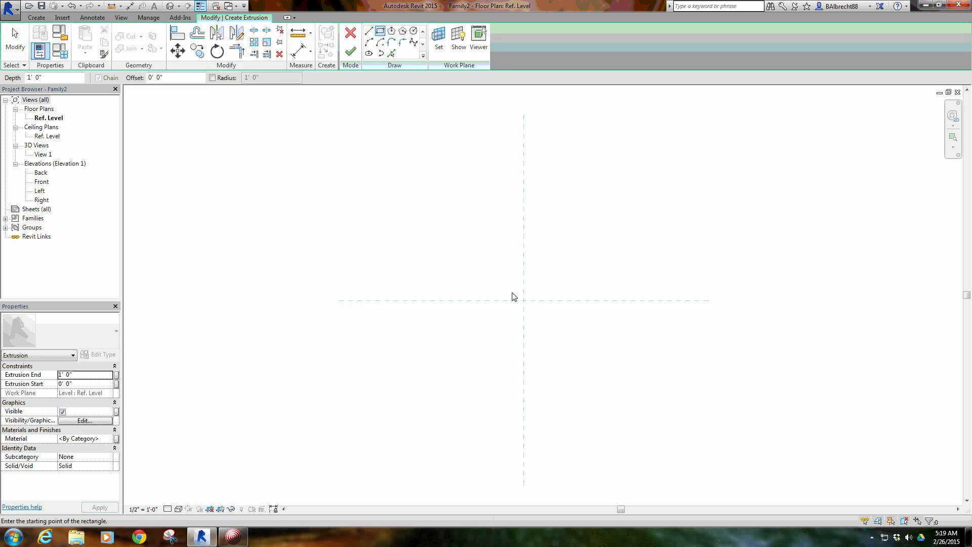
{"action": "left_click", "coordinate": [463, 239]}
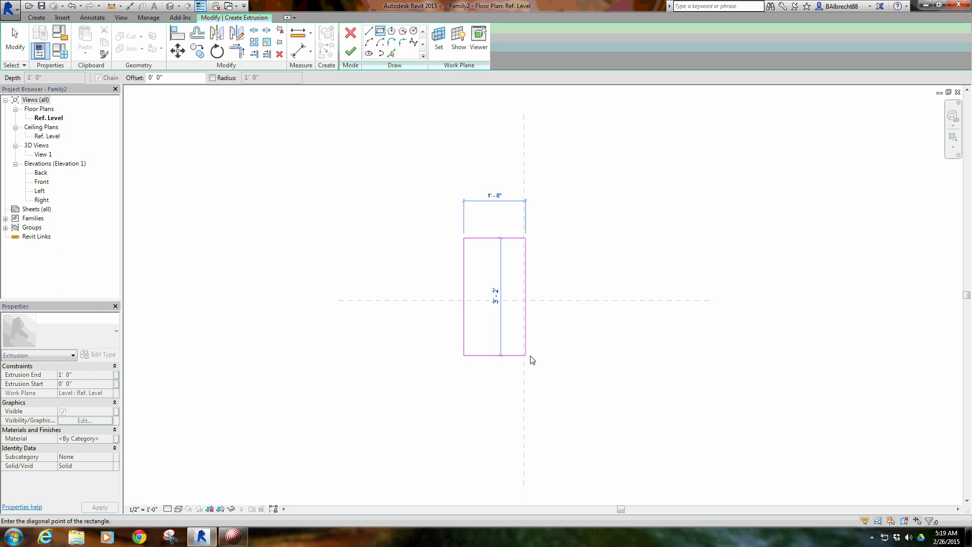
{"action": "left_click", "coordinate": [585, 339]}
{"action": "key", "text": "Escape"}
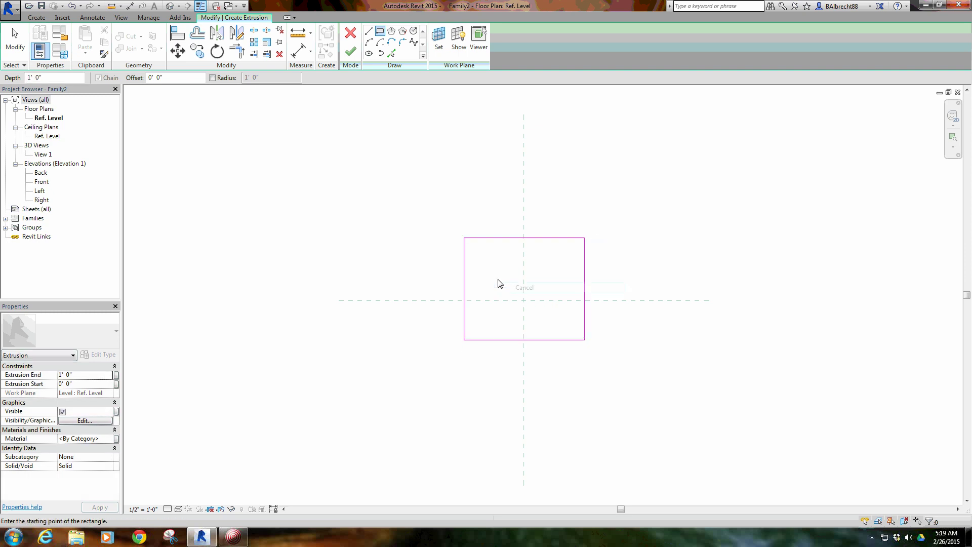
{"action": "key", "text": "Escape"}
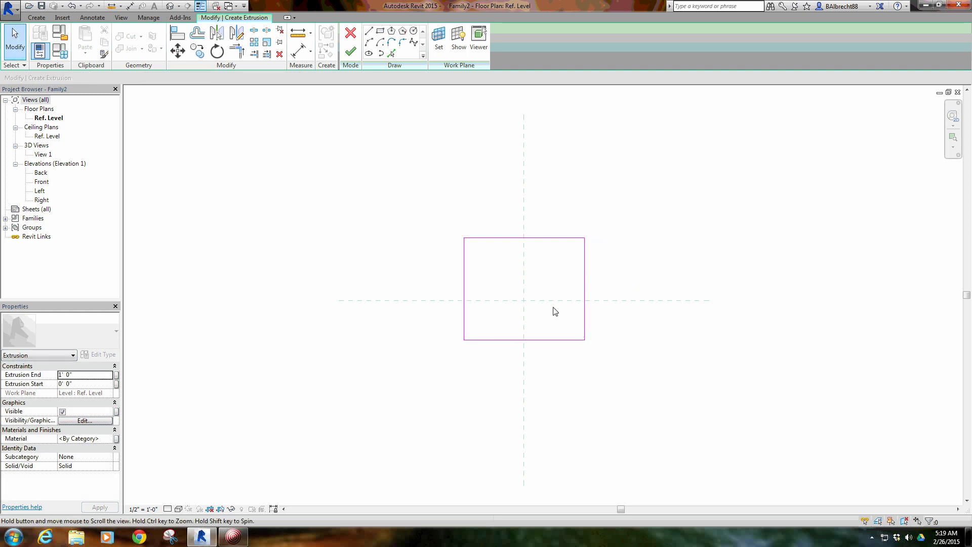
{"action": "scroll", "coordinate": [527, 280], "scroll_direction": "up", "scroll_amount": 4}
{"action": "middle_click_drag", "start_coordinate": [516, 293], "coordinate": [444, 292]}
{"action": "scroll", "coordinate": [444, 295], "scroll_direction": "down", "scroll_amount": 1}
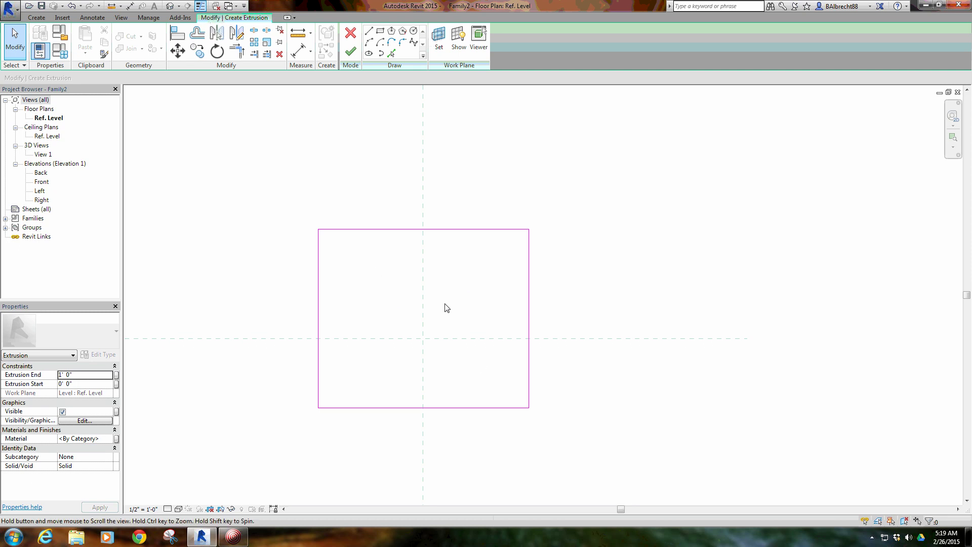
{"action": "middle_click_drag", "start_coordinate": [444, 305], "coordinate": [437, 301]}
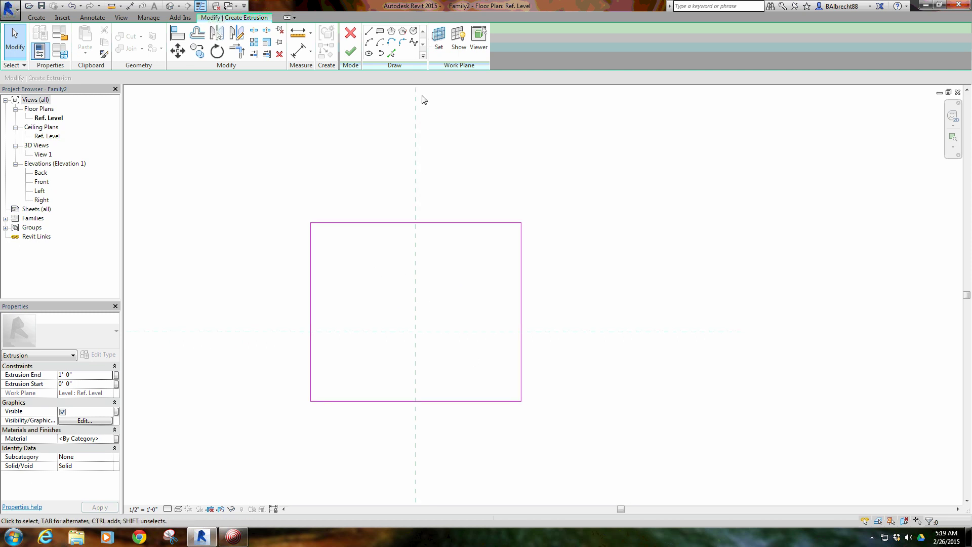
Step: Draw a 0'-4" fillet arc between the left and top edges at the top-left corner
{"action": "left_click", "coordinate": [402, 42]}
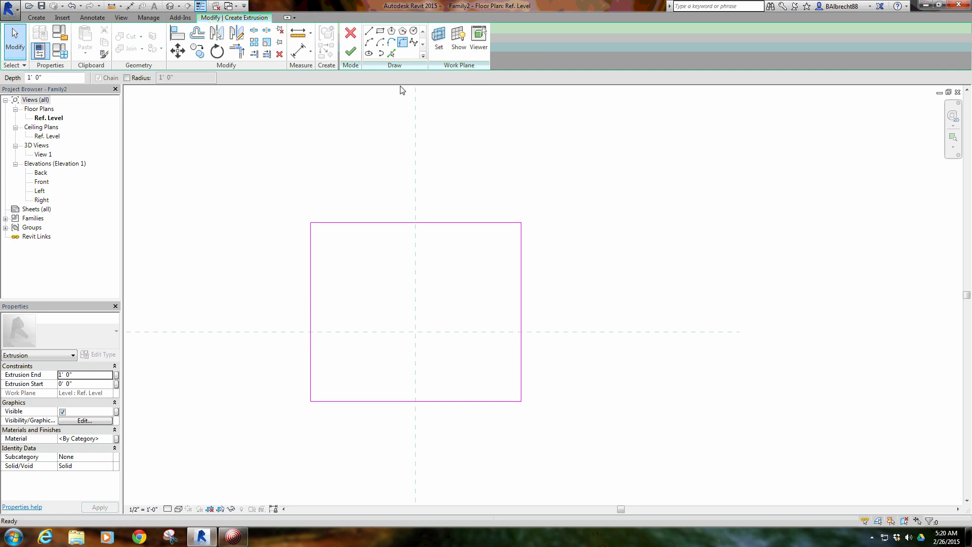
{"action": "left_click", "coordinate": [313, 238]}
{"action": "left_click", "coordinate": [332, 224]}
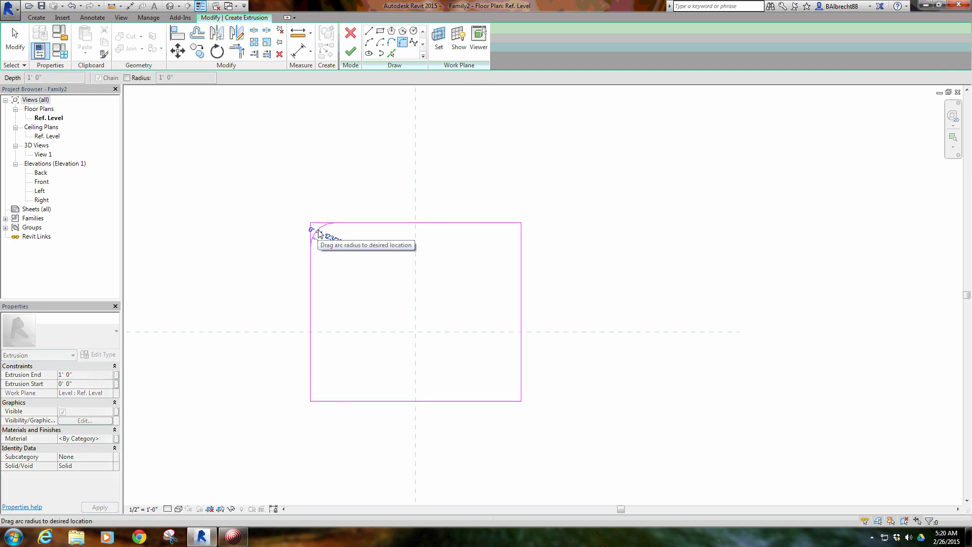
{"action": "left_click", "coordinate": [316, 229]}
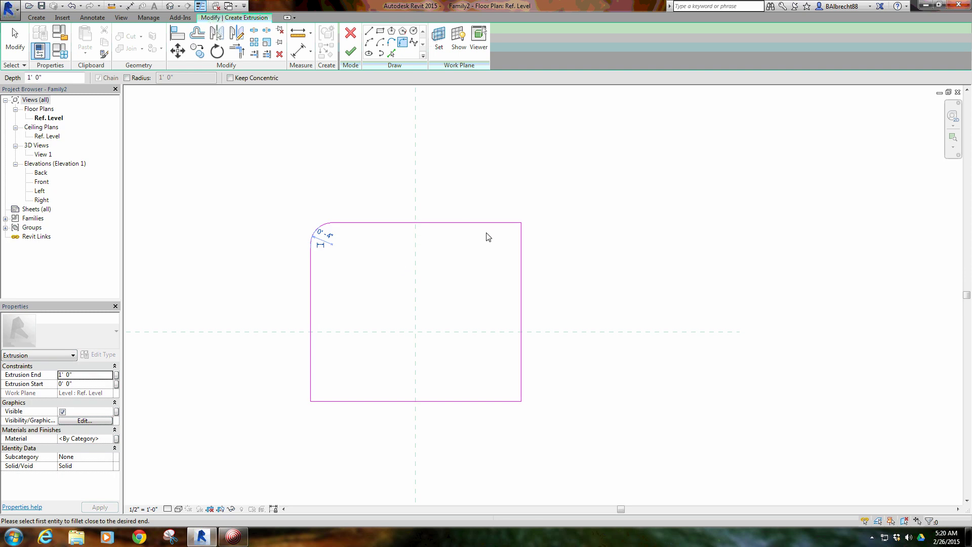
{"action": "right_click", "coordinate": [350, 203]}
{"action": "left_click", "coordinate": [369, 208]}
{"action": "right_click", "coordinate": [349, 196]}
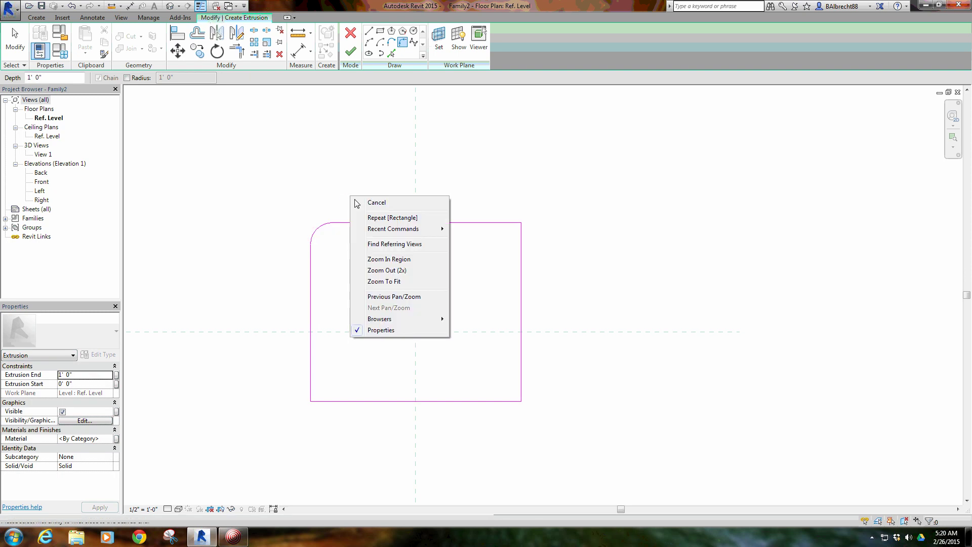
{"action": "left_click", "coordinate": [370, 200]}
Step: Mirror the corner arc (DM) to the top-right, bottom-right and bottom-left corners
{"action": "left_click", "coordinate": [326, 224]}
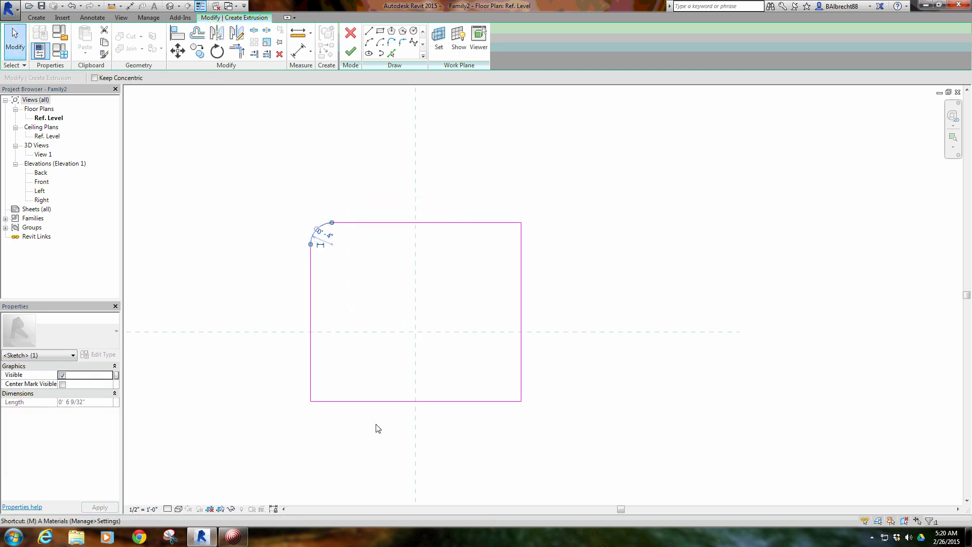
{"action": "key", "text": "d"}
{"action": "key", "text": "m"}
{"action": "left_click", "coordinate": [415, 401]}
{"action": "left_click", "coordinate": [415, 324]}
{"action": "key", "text": "s"}
{"action": "key", "text": "l"}
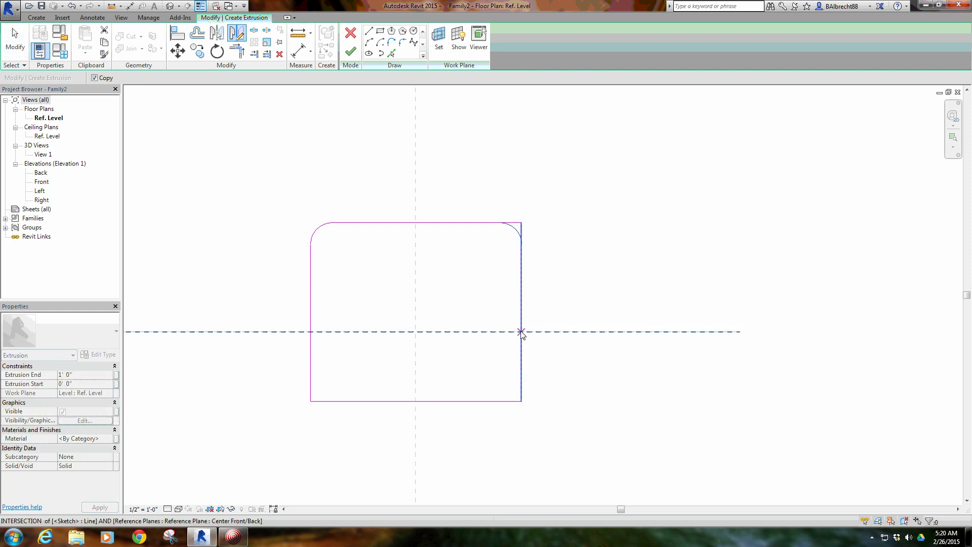
{"action": "left_click", "coordinate": [530, 314]}
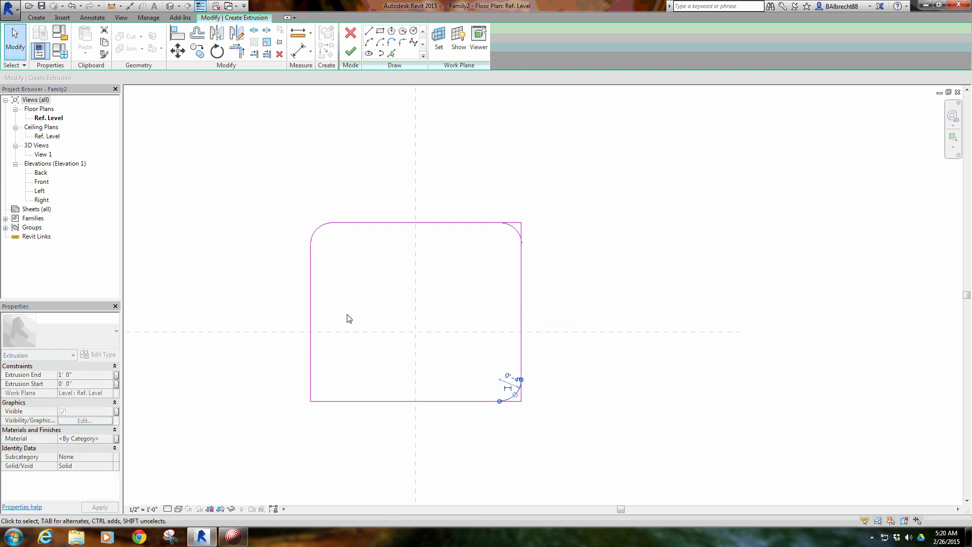
{"action": "key", "text": "d"}
{"action": "key", "text": "m"}
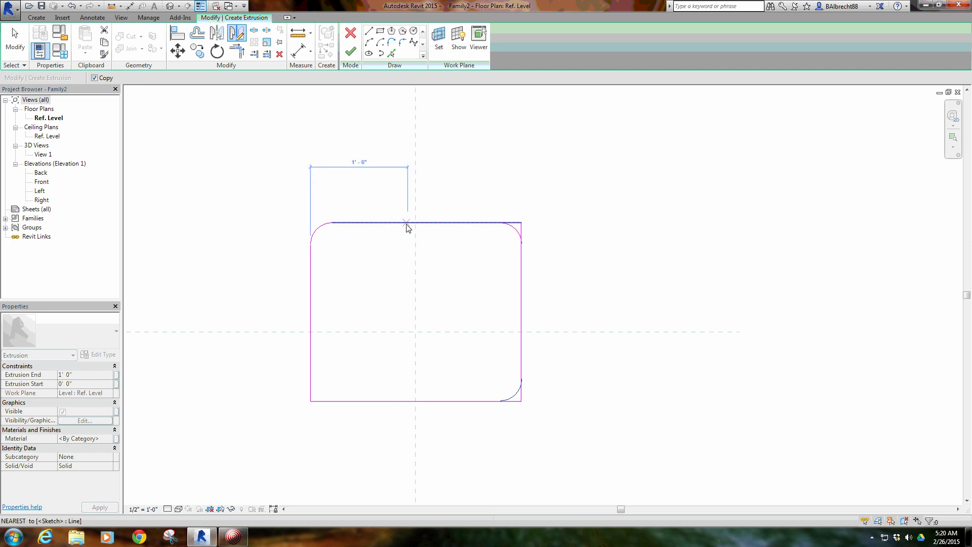
{"action": "left_click", "coordinate": [430, 223]}
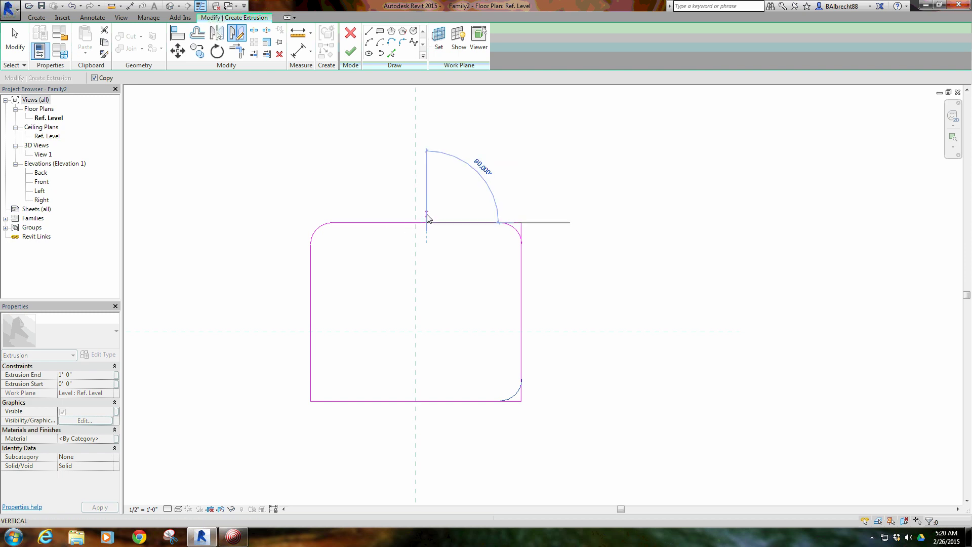
{"action": "left_click", "coordinate": [426, 214]}
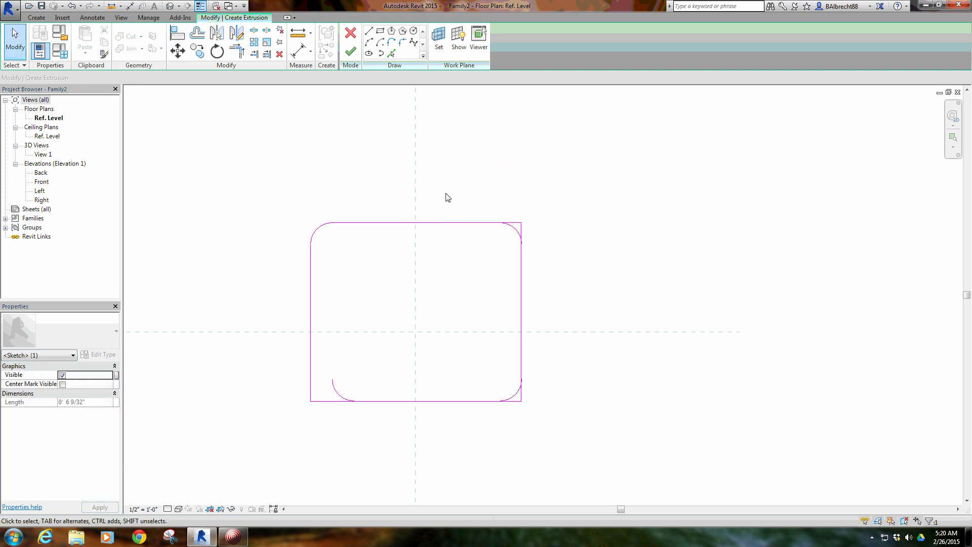
Step: Move the bottom-left arc (MV) so it meets the left edge
{"action": "left_click", "coordinate": [337, 393]}
{"action": "key", "text": "m"}
{"action": "key", "text": "v"}
{"action": "left_click", "coordinate": [332, 380]}
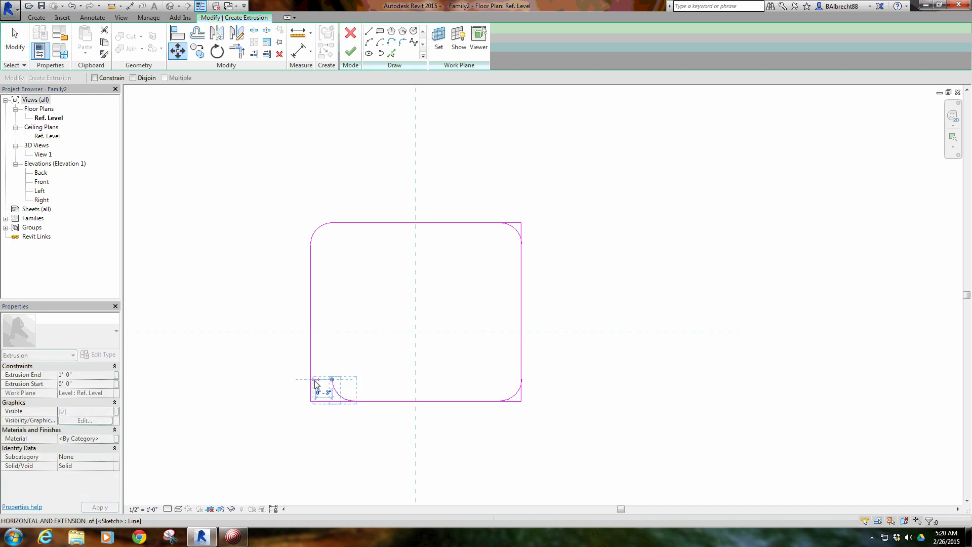
{"action": "left_click", "coordinate": [312, 380]}
Step: Trim/extend (TR) the lines to the bottom-left, top-right and bottom-right arcs into one closed loop
{"action": "key", "text": "t"}
{"action": "key", "text": "r"}
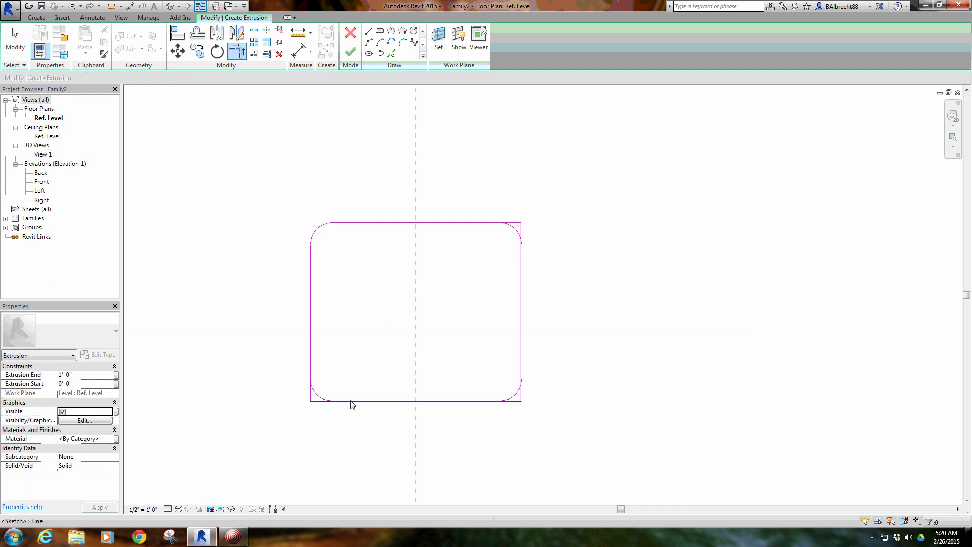
{"action": "left_click", "coordinate": [311, 371]}
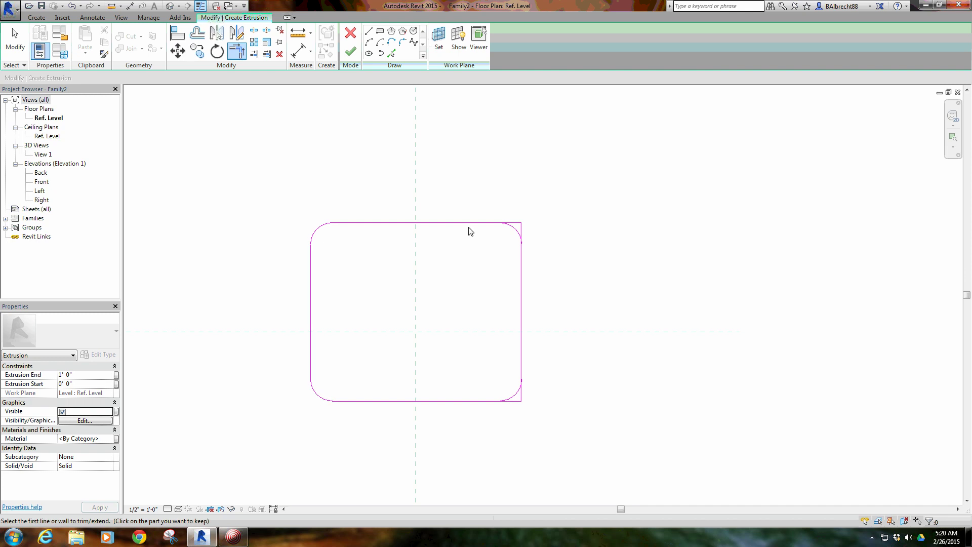
{"action": "left_click", "coordinate": [515, 233]}
{"action": "left_click", "coordinate": [521, 267]}
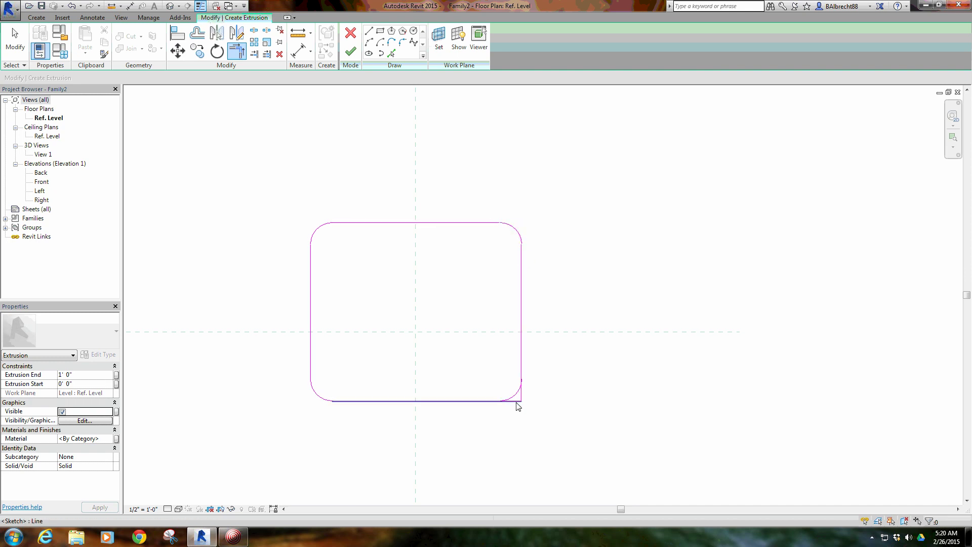
{"action": "left_click", "coordinate": [511, 400]}
{"action": "right_click", "coordinate": [423, 285]}
{"action": "left_click", "coordinate": [444, 291]}
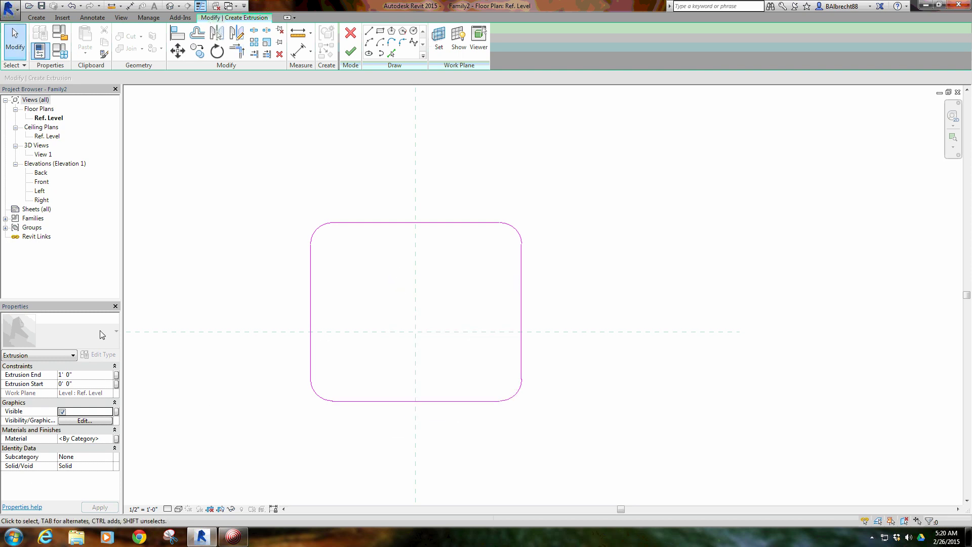
{"action": "left_click", "coordinate": [81, 375]}
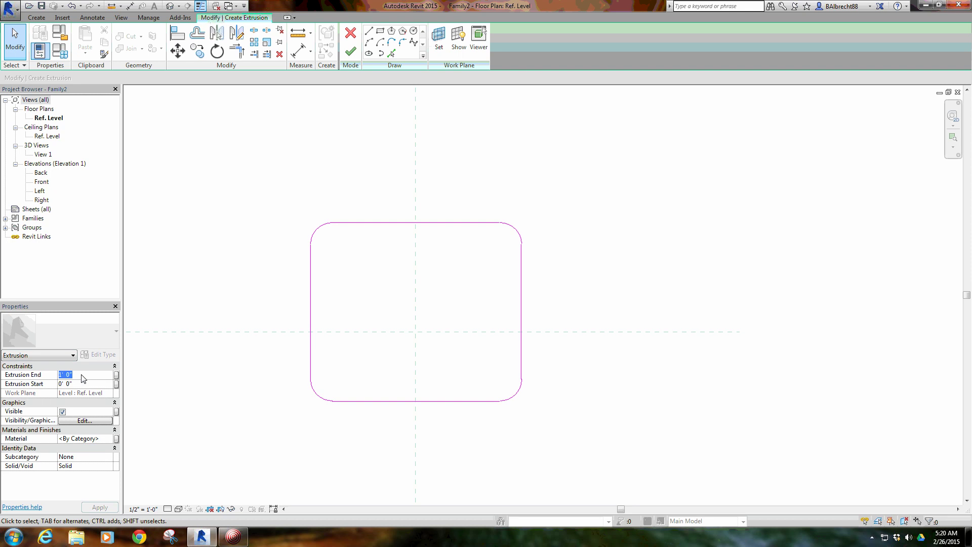
Step: Set Extrusion End to 4" and finish the rounded slab extrusion
{"action": "type", "text": "4\""}
{"action": "left_click", "coordinate": [350, 51]}
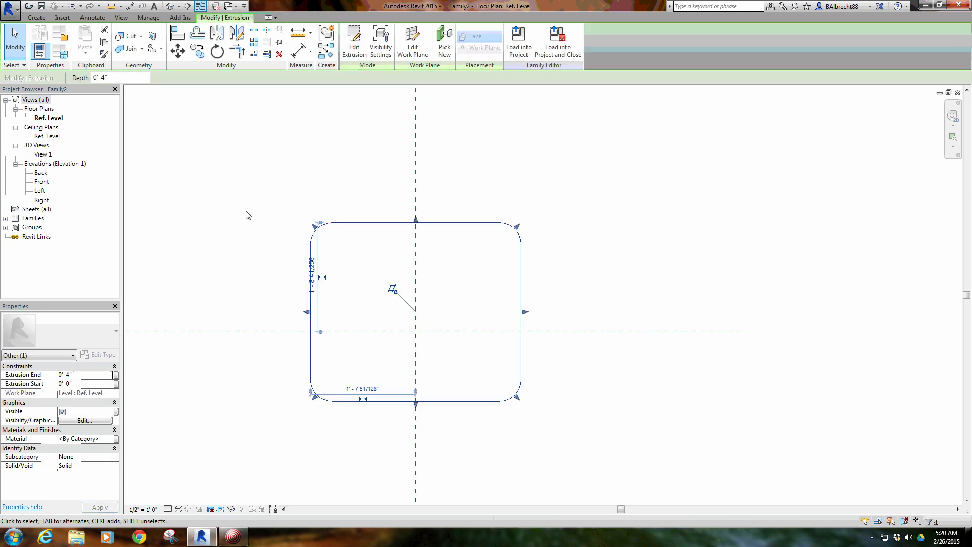
{"action": "left_click", "coordinate": [251, 178]}
Step: View the slab in the default 3D view with Shaded style and orbit it
{"action": "left_click", "coordinate": [170, 6]}
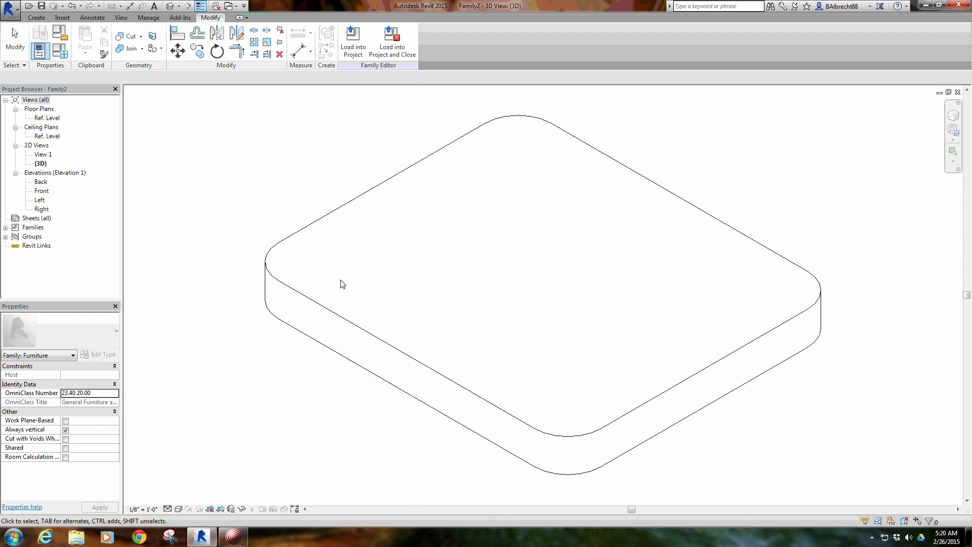
{"action": "left_click", "coordinate": [178, 508]}
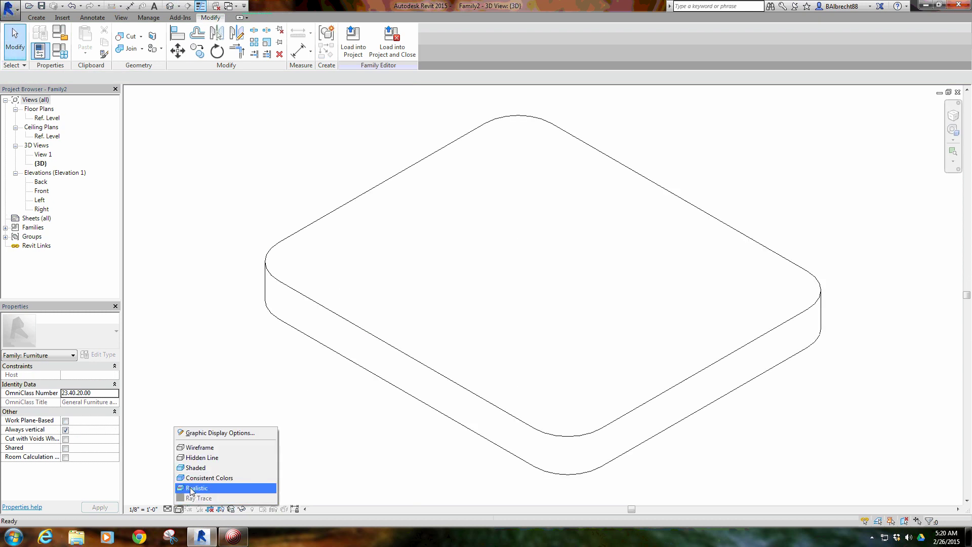
{"action": "left_click", "coordinate": [195, 467]}
{"action": "mouse_move", "coordinate": [271, 395]}
{"action": "middle_mouse_down", "text": "shift"}
{"action": "mouse_move", "coordinate": [362, 318]}
{"action": "mouse_move", "coordinate": [298, 302]}
{"action": "mouse_move", "coordinate": [262, 386]}
{"action": "middle_mouse_up", "text": "shift"}
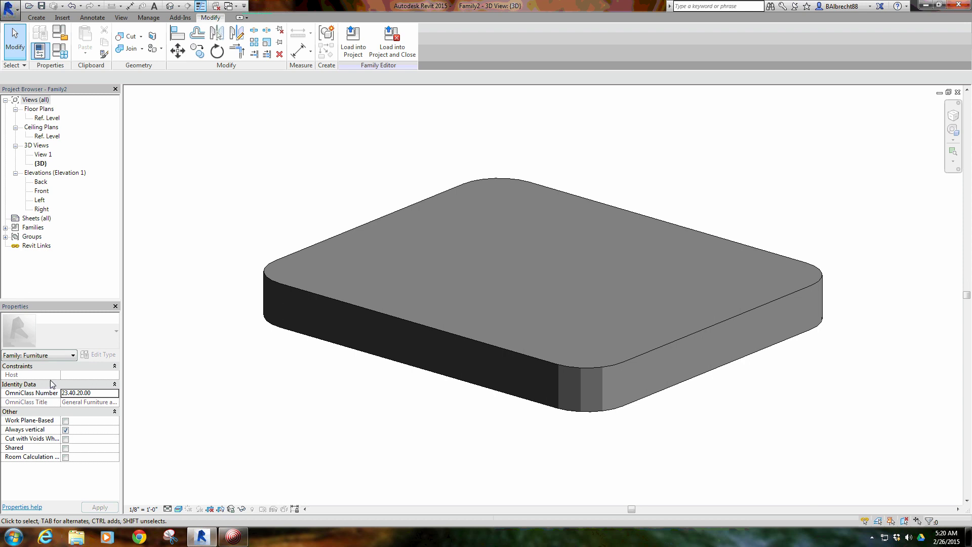
Step: Open the Ref. Level floor plan and start a new void sweep
{"action": "double_click", "coordinate": [51, 118]}
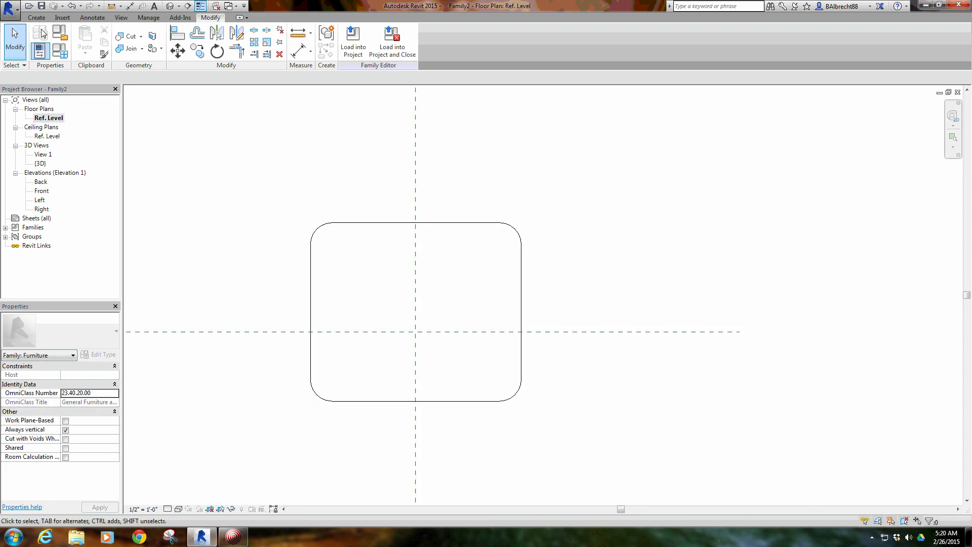
{"action": "left_click", "coordinate": [198, 48]}
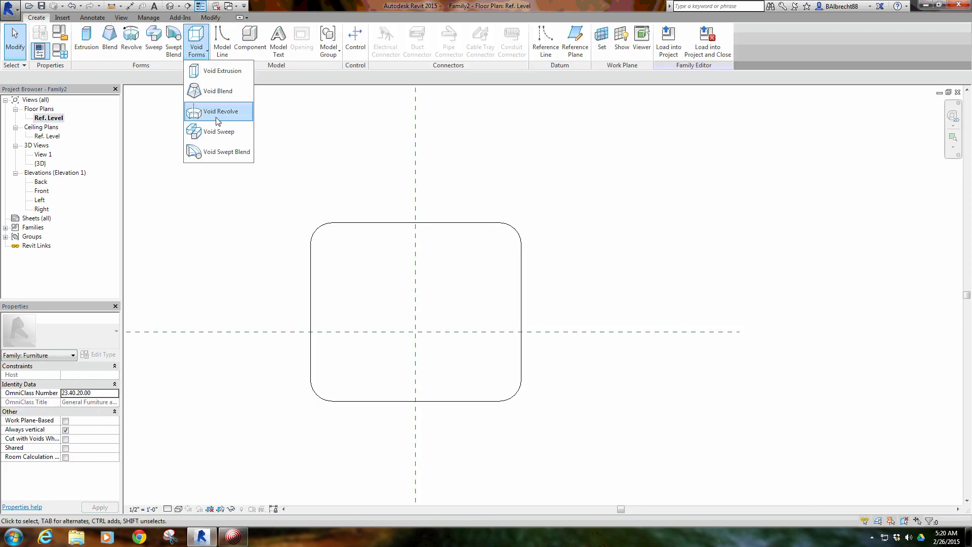
{"action": "left_click", "coordinate": [213, 131]}
Step: Sketch the sweep path by picking all four edges and four corner arcs of the slab outline
{"action": "left_click", "coordinate": [455, 32]}
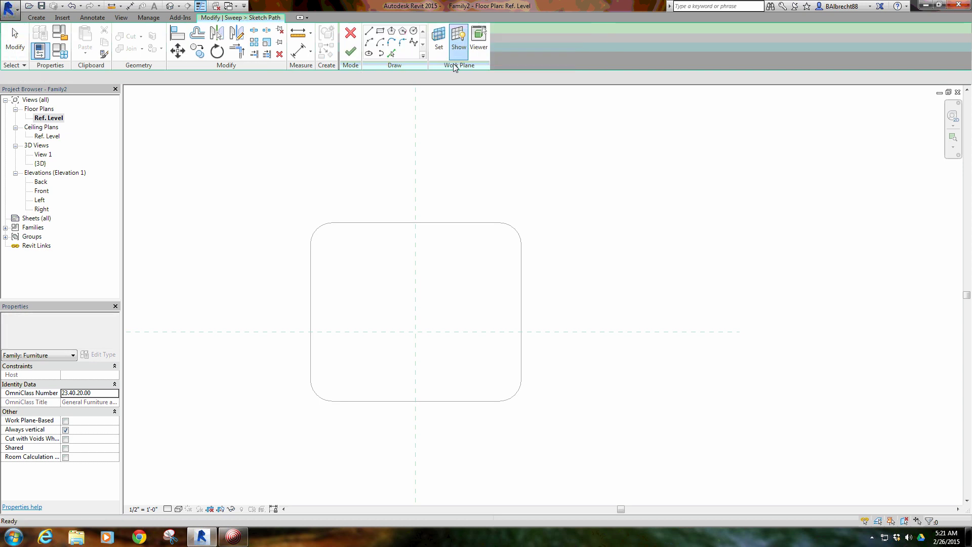
{"action": "left_click", "coordinate": [470, 223]}
{"action": "left_click", "coordinate": [391, 53]}
{"action": "left_click", "coordinate": [312, 237]}
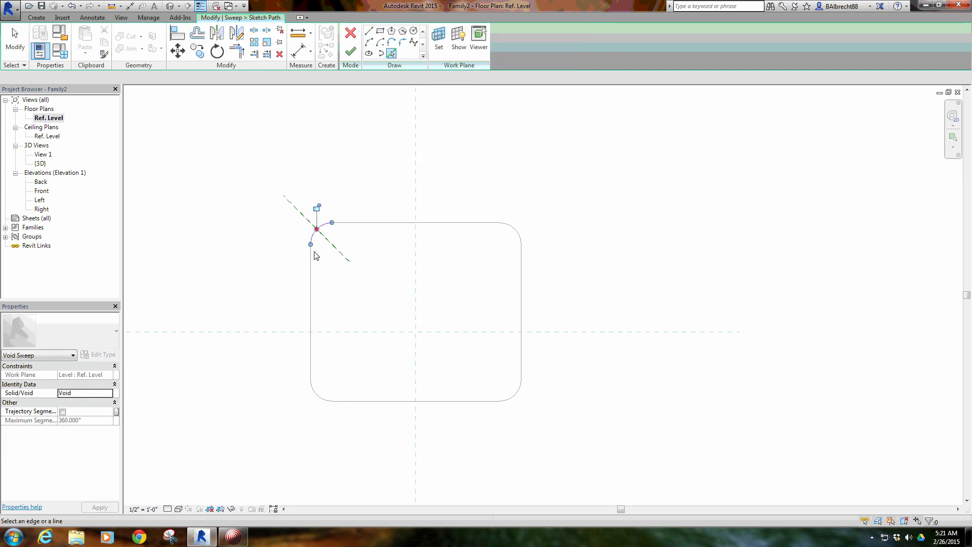
{"action": "left_click", "coordinate": [310, 314]}
{"action": "left_click", "coordinate": [321, 399]}
{"action": "left_click", "coordinate": [357, 402]}
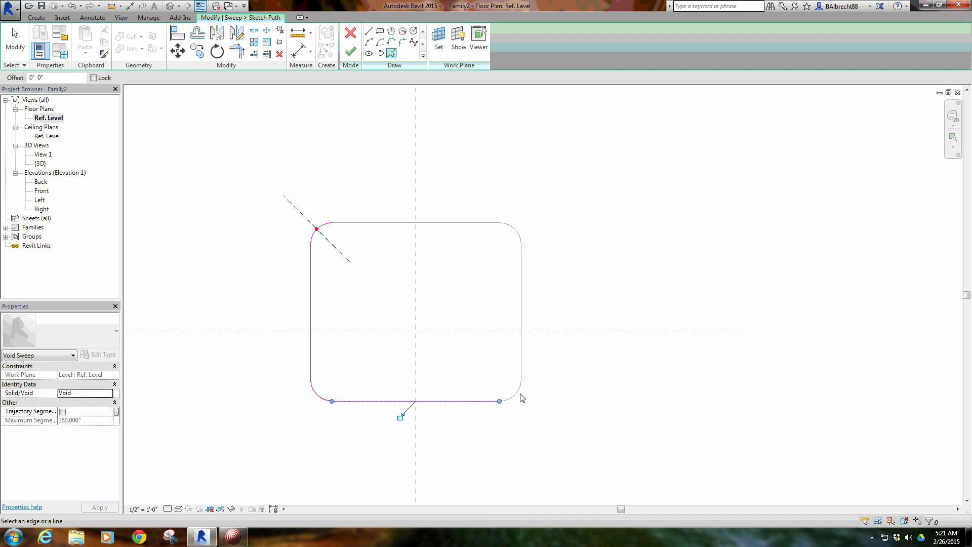
{"action": "left_click", "coordinate": [517, 393]}
{"action": "left_click", "coordinate": [523, 334]}
{"action": "left_click", "coordinate": [526, 229]}
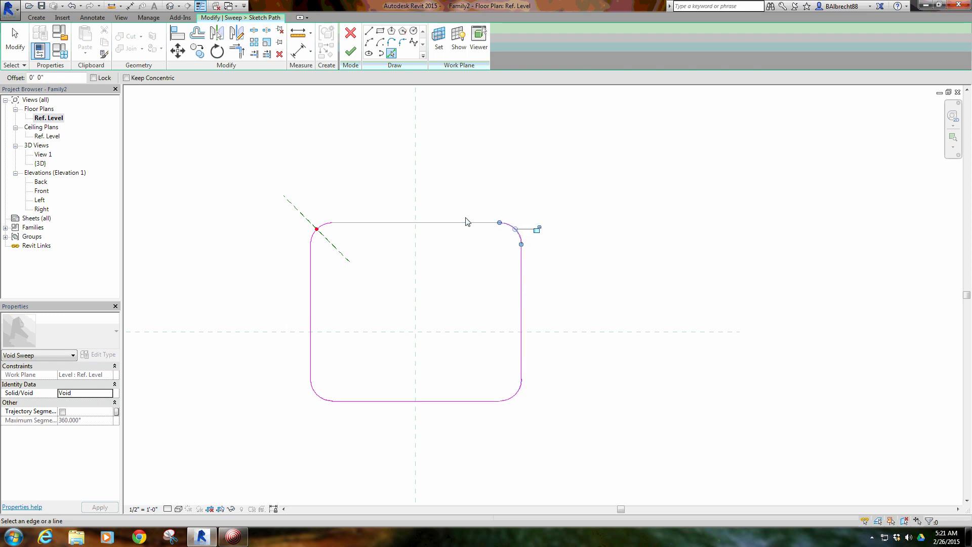
{"action": "left_click", "coordinate": [430, 223]}
{"action": "right_click", "coordinate": [386, 195]}
{"action": "left_click", "coordinate": [392, 199]}
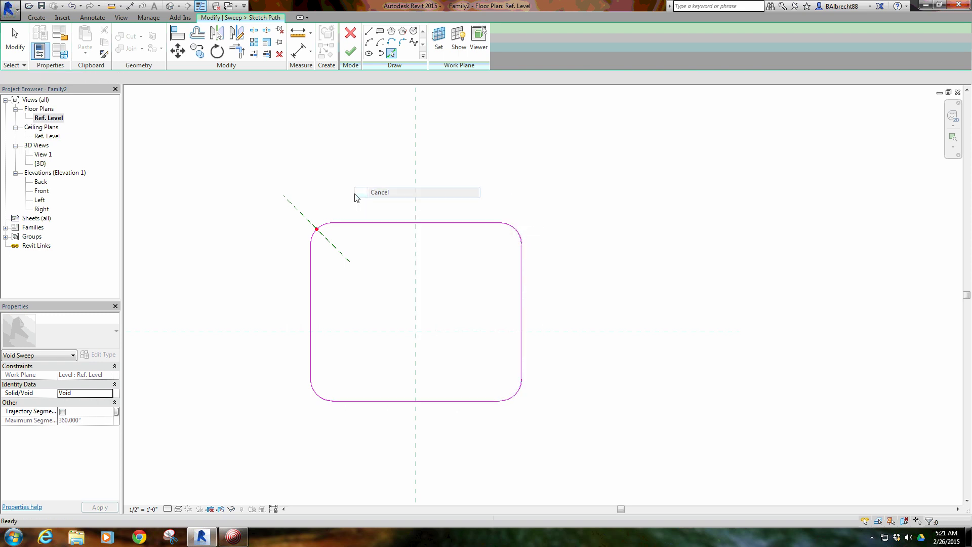
Step: Delete the diagonal reference plane and finish the sweep path
{"action": "left_click", "coordinate": [304, 219]}
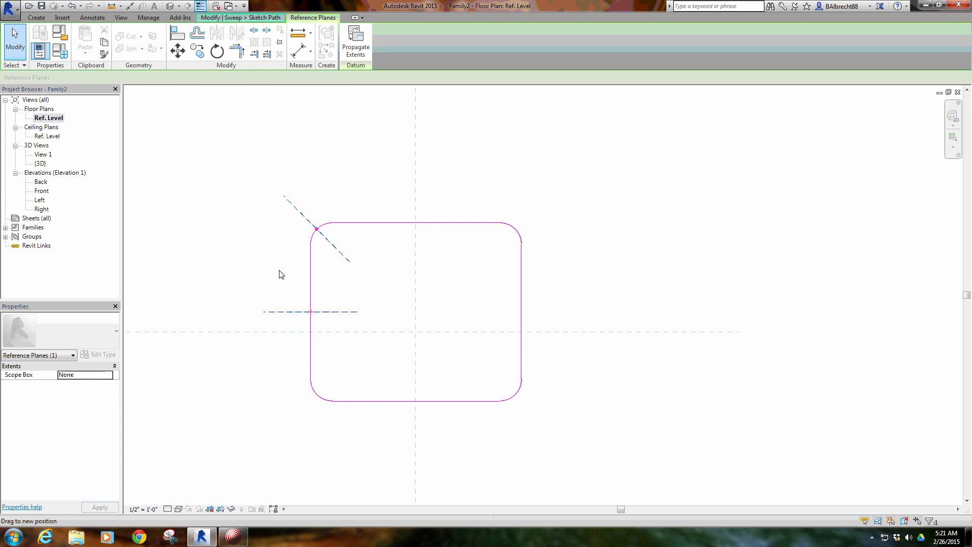
{"action": "key", "text": "Delete"}
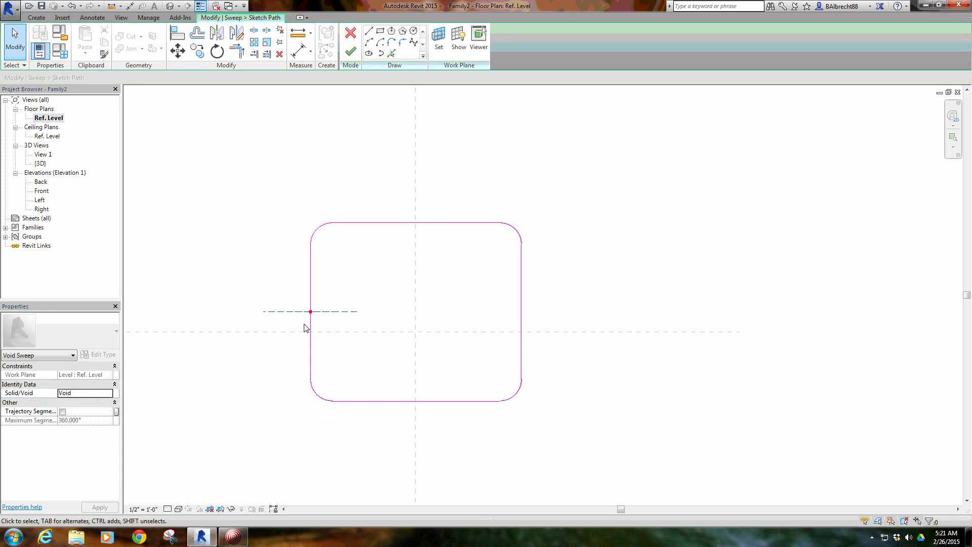
{"action": "left_click", "coordinate": [355, 54]}
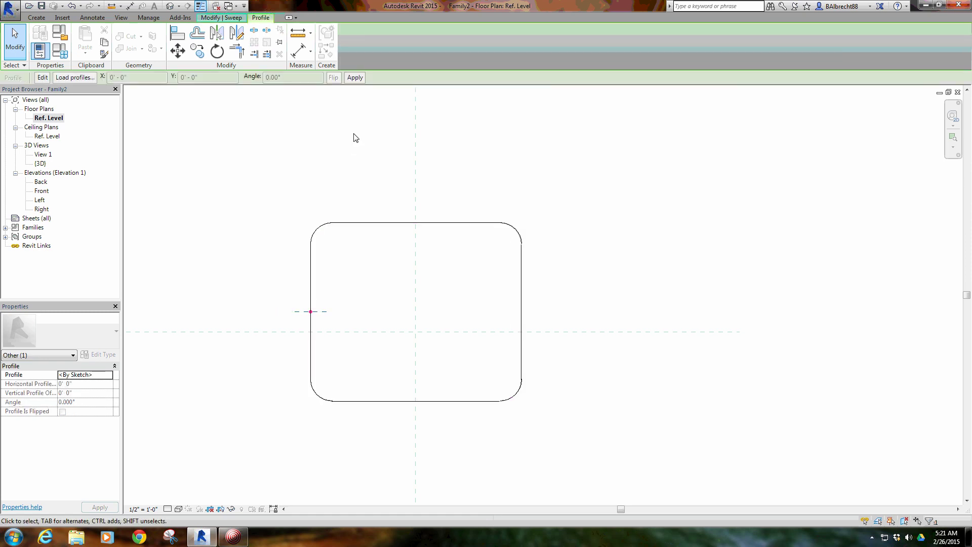
Step: In the Back elevation, sketch the profile as a line, a quarter start-end-radius arc and a closing line
{"action": "left_click", "coordinate": [42, 78]}
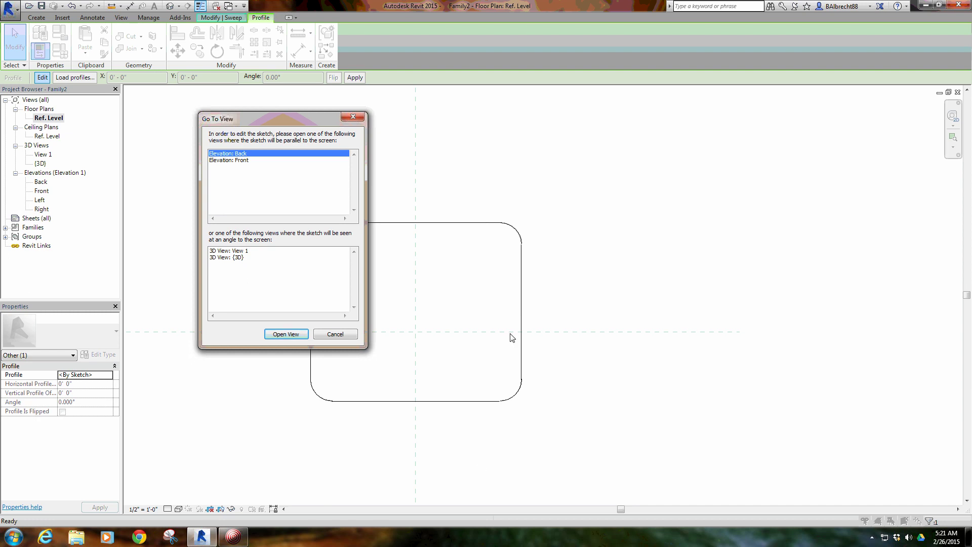
{"action": "double_click", "coordinate": [245, 153]}
{"action": "left_click", "coordinate": [505, 391]}
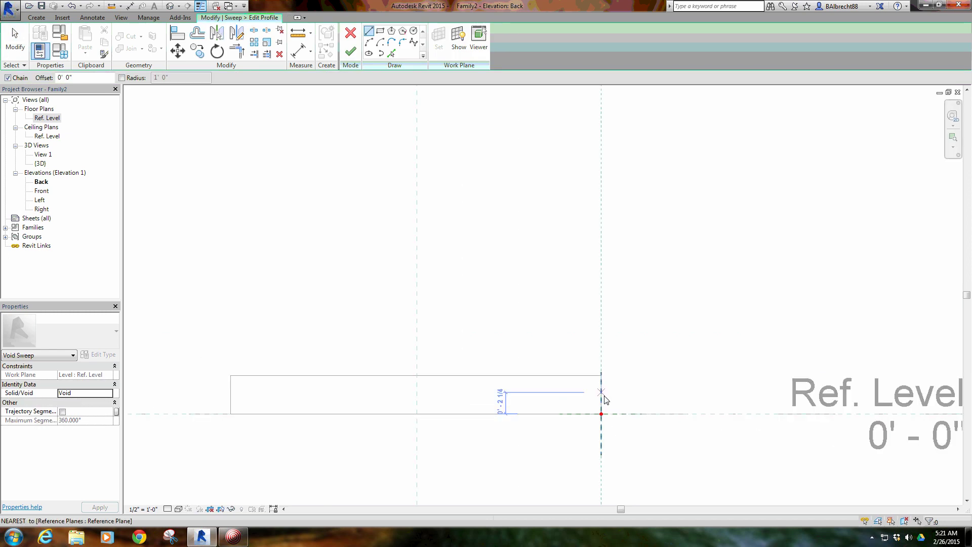
{"action": "scroll", "coordinate": [603, 400], "scroll_direction": "up", "scroll_amount": 5}
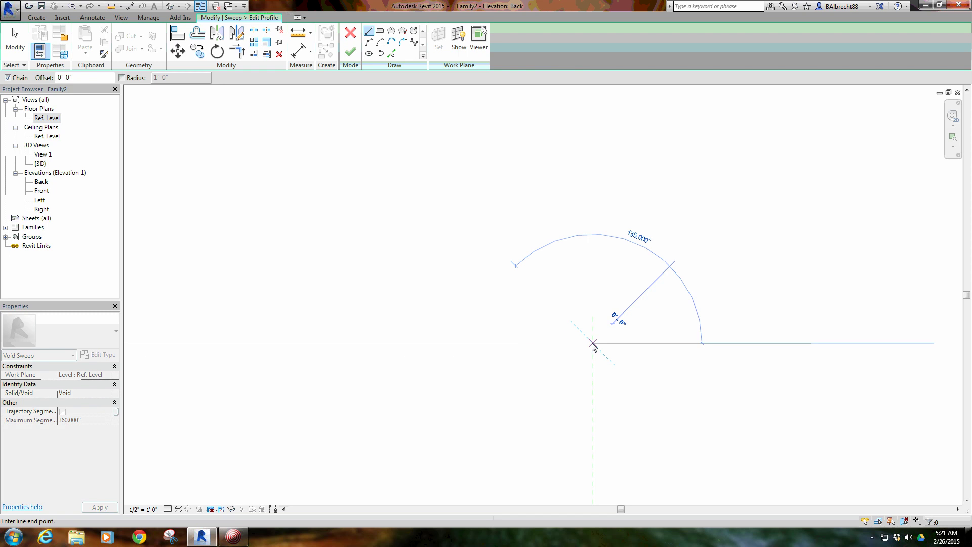
{"action": "left_click", "coordinate": [527, 344]}
{"action": "left_click", "coordinate": [368, 42]}
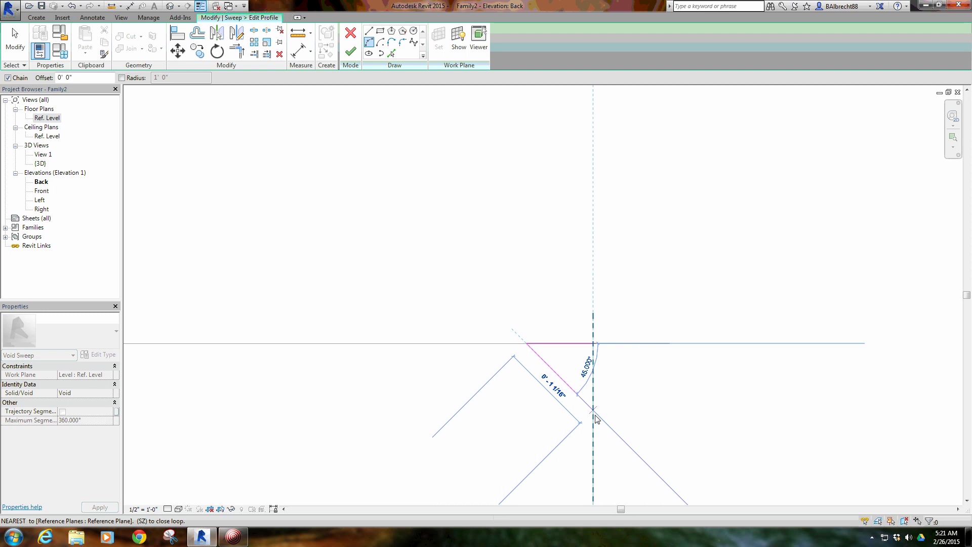
{"action": "left_click", "coordinate": [594, 410]}
{"action": "left_click", "coordinate": [574, 252]}
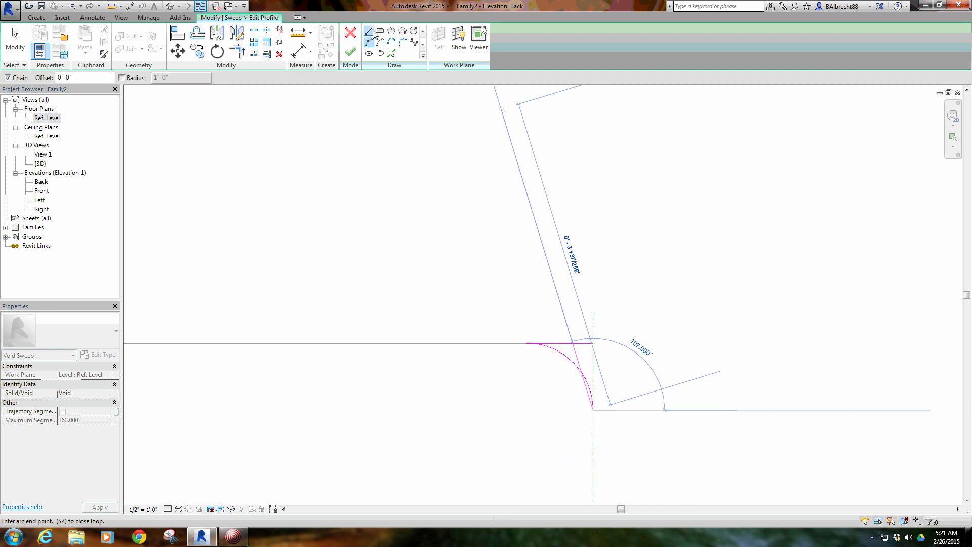
{"action": "left_click", "coordinate": [369, 31]}
{"action": "left_click", "coordinate": [594, 343]}
Step: Finish the profile and then the void sweep
{"action": "right_click", "coordinate": [495, 247]}
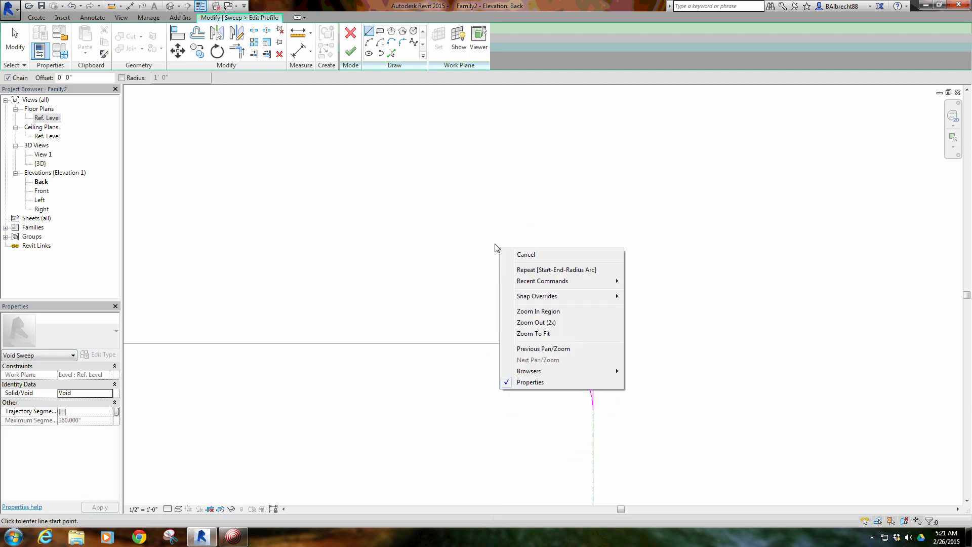
{"action": "left_click", "coordinate": [503, 254]}
{"action": "right_click", "coordinate": [451, 226]}
{"action": "left_click", "coordinate": [468, 234]}
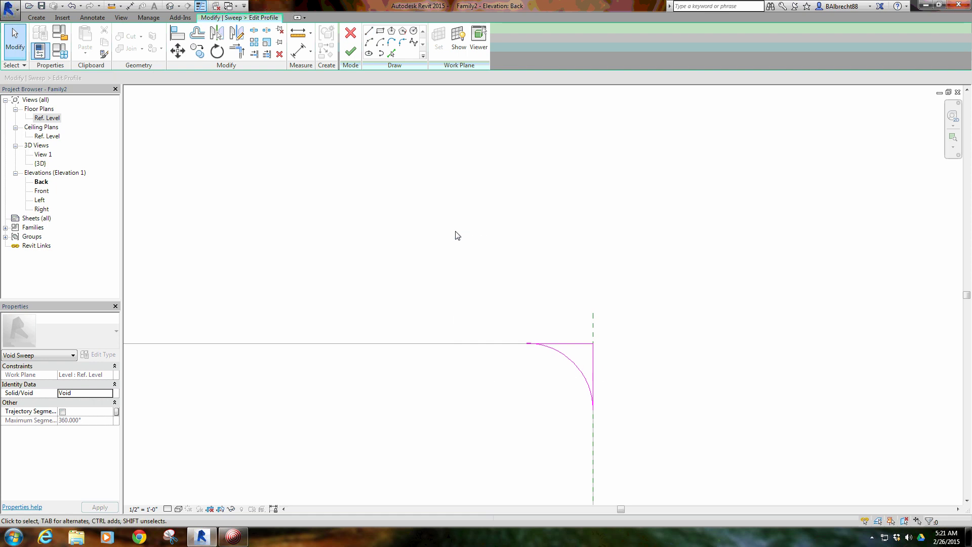
{"action": "left_click", "coordinate": [350, 51]}
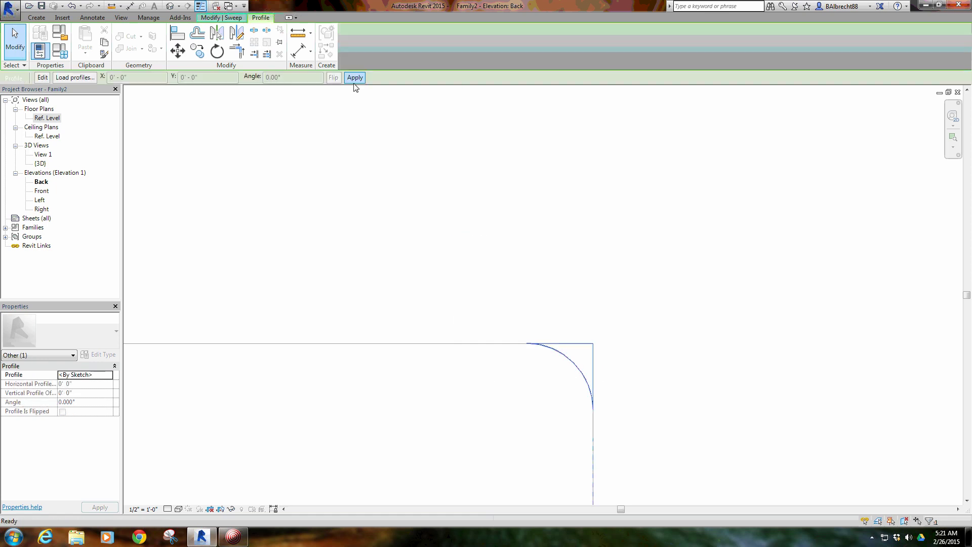
{"action": "left_click", "coordinate": [350, 51]}
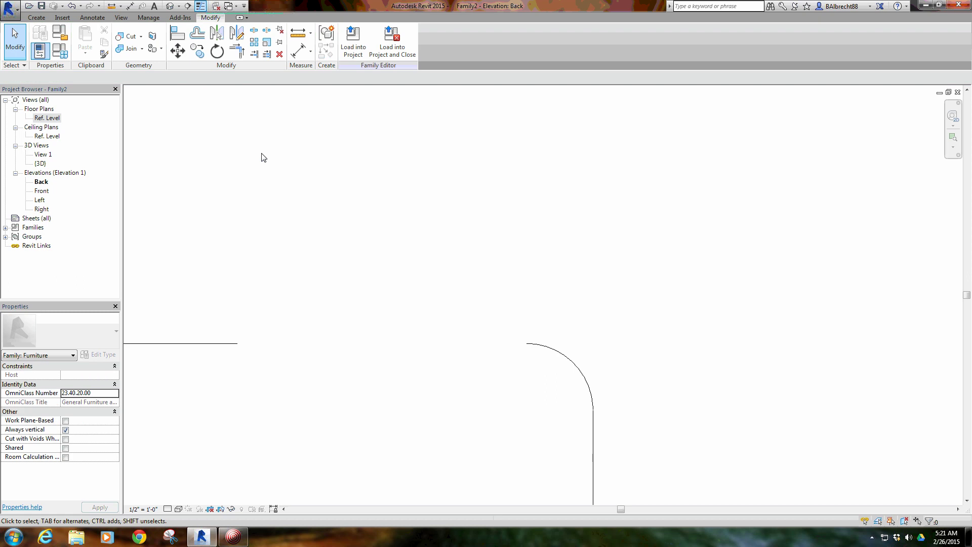
Step: In the Front elevation, mirror the void sweep about the reference plane to create a copy
{"action": "left_click", "coordinate": [171, 6]}
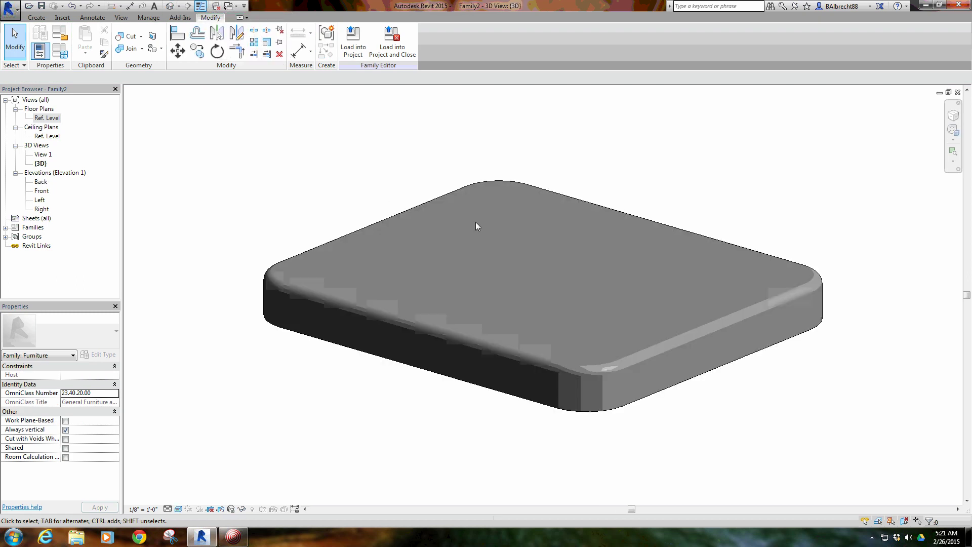
{"action": "middle_click_drag", "start_coordinate": [427, 231], "coordinate": [457, 199], "text": "shift"}
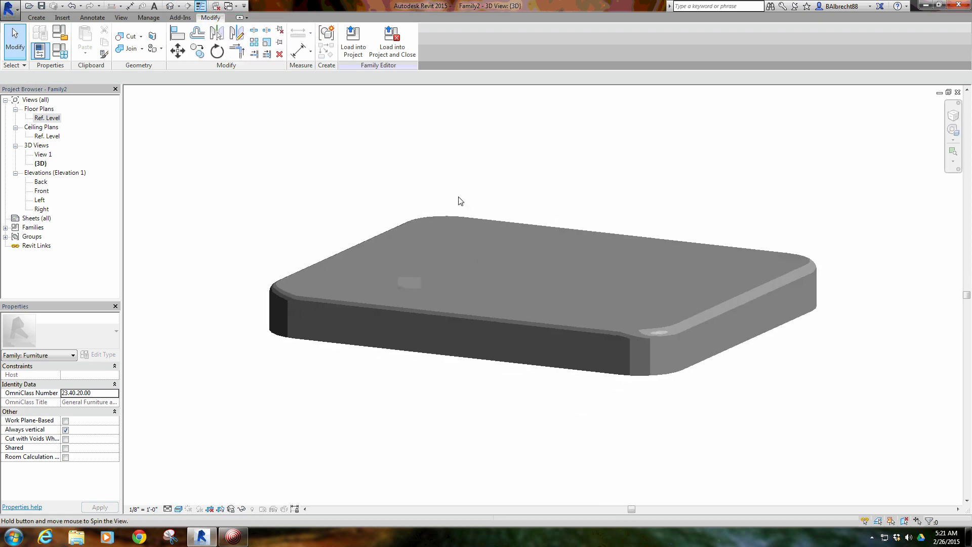
{"action": "double_click", "coordinate": [42, 190]}
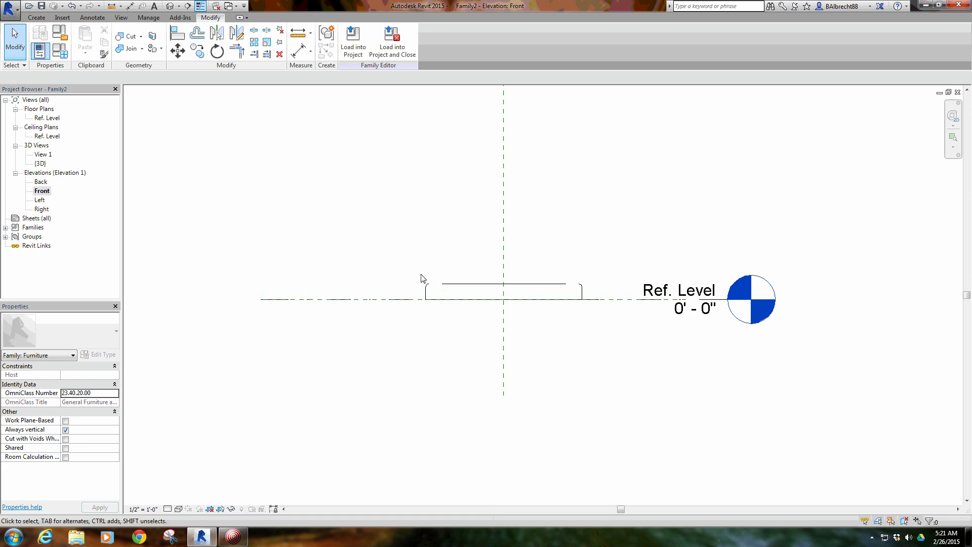
{"action": "scroll", "coordinate": [424, 281], "scroll_direction": "up", "scroll_amount": 2}
{"action": "left_click", "coordinate": [428, 289]}
{"action": "scroll", "coordinate": [428, 288], "scroll_direction": "up", "scroll_amount": 3}
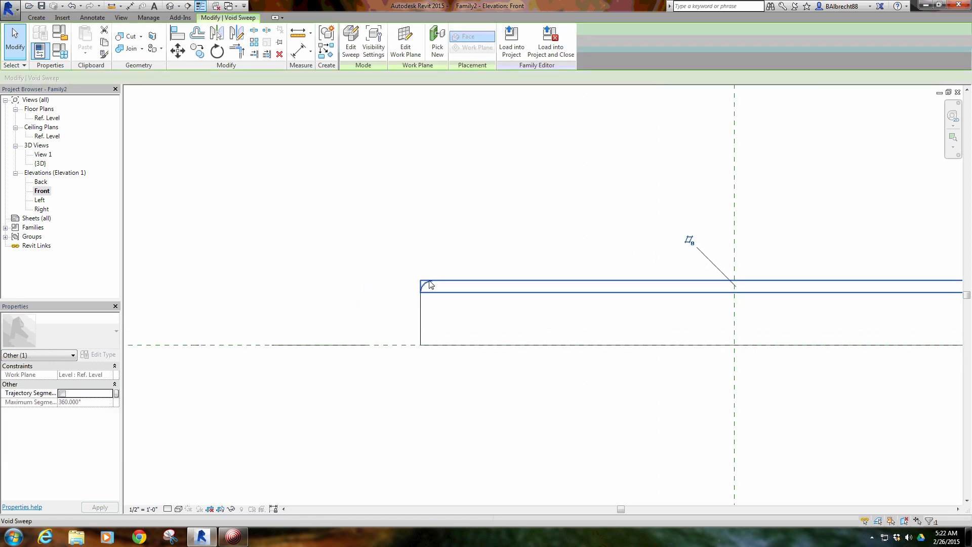
{"action": "key", "text": "d"}
{"action": "key", "text": "m"}
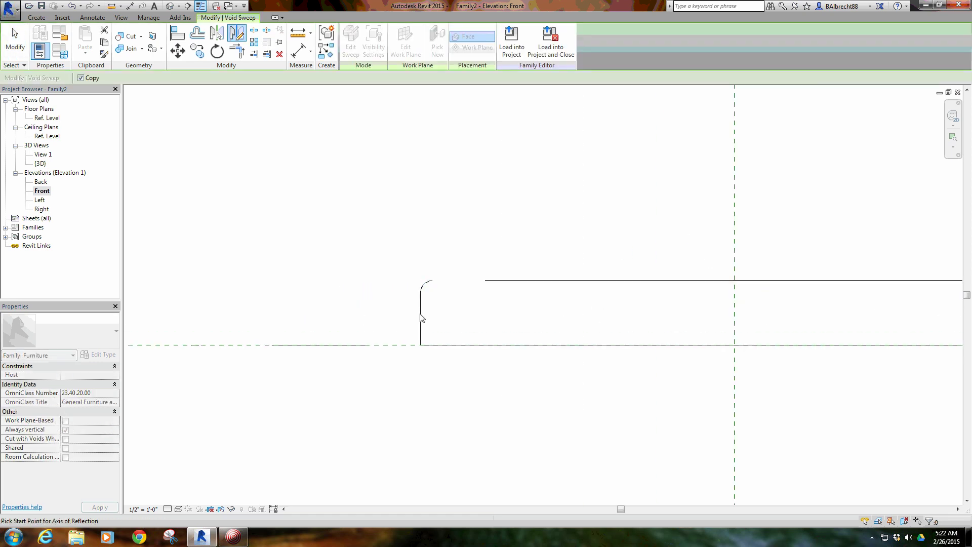
{"action": "left_click", "coordinate": [735, 314]}
{"action": "left_click", "coordinate": [719, 314]}
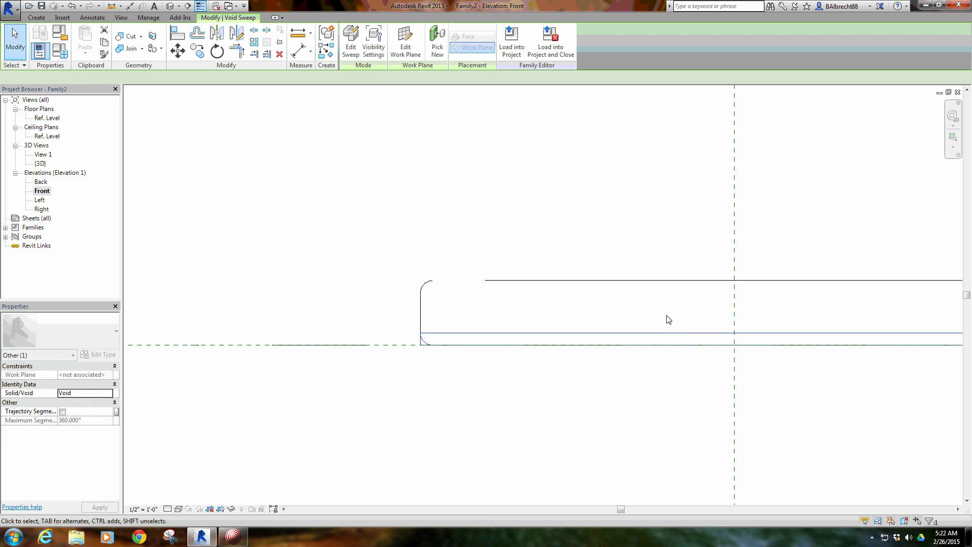
{"action": "key", "text": "Escape"}
Step: Cut the slab extrusion with the void sweep using Cut Geometry
{"action": "scroll", "coordinate": [557, 295], "scroll_direction": "down", "scroll_amount": 1}
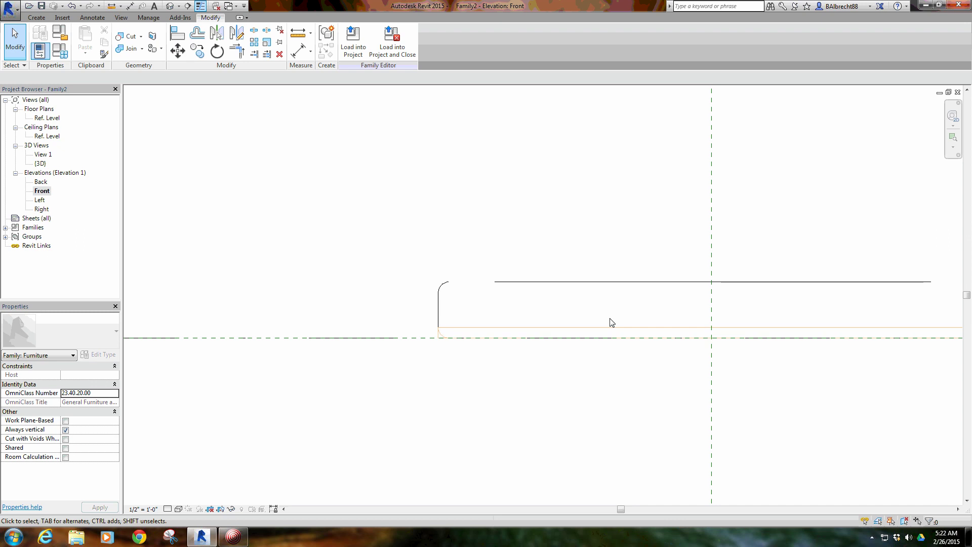
{"action": "middle_click_drag", "start_coordinate": [901, 356], "coordinate": [753, 352]}
{"action": "scroll", "coordinate": [850, 327], "scroll_direction": "up", "scroll_amount": 3}
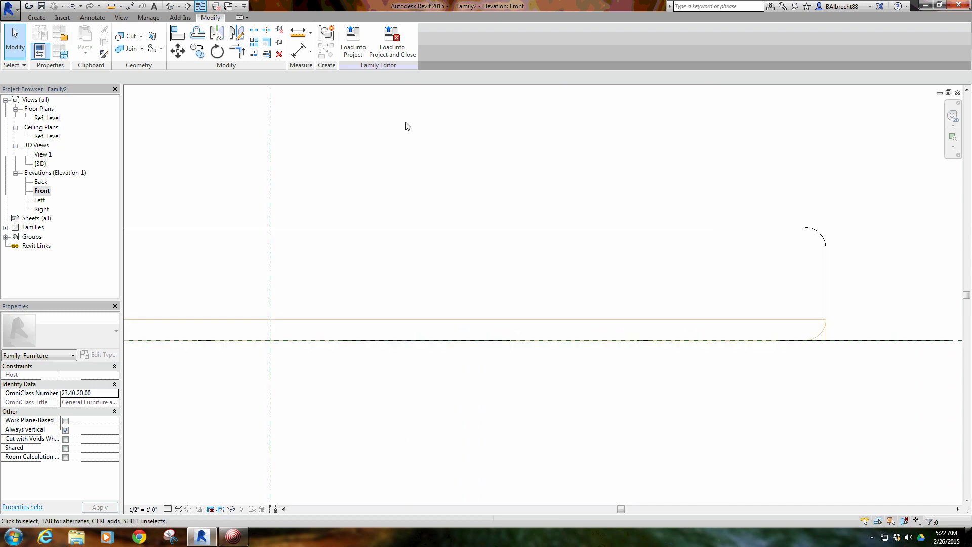
{"action": "left_click", "coordinate": [126, 37]}
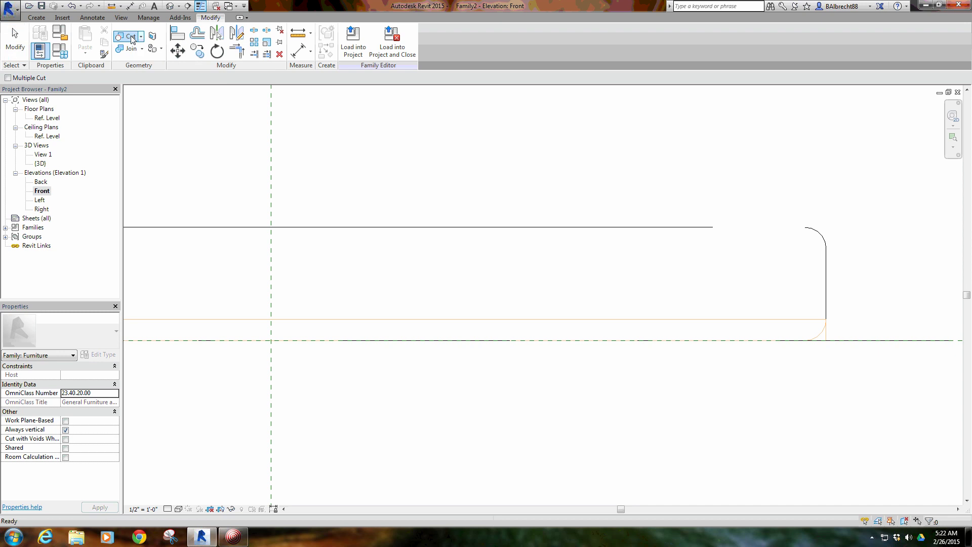
{"action": "left_click", "coordinate": [824, 322]}
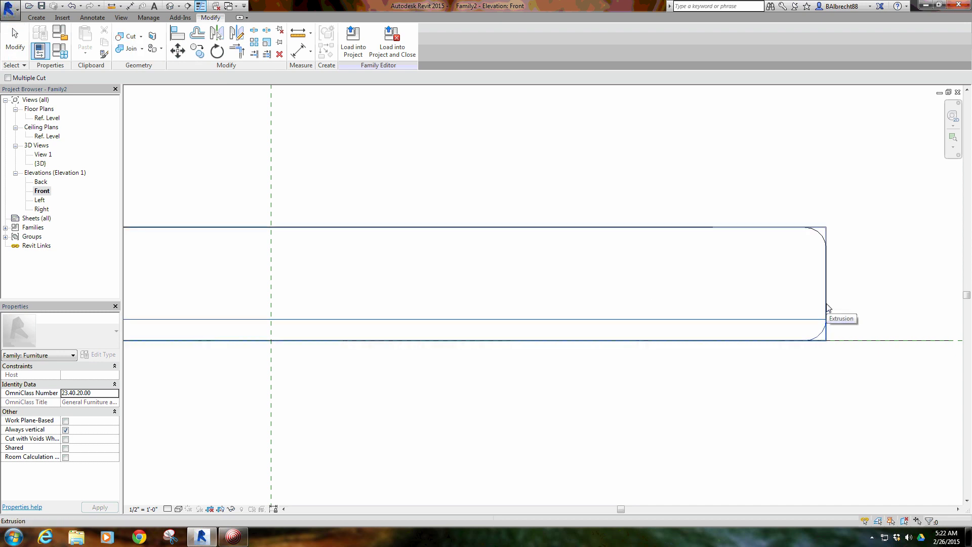
{"action": "left_click", "coordinate": [827, 308]}
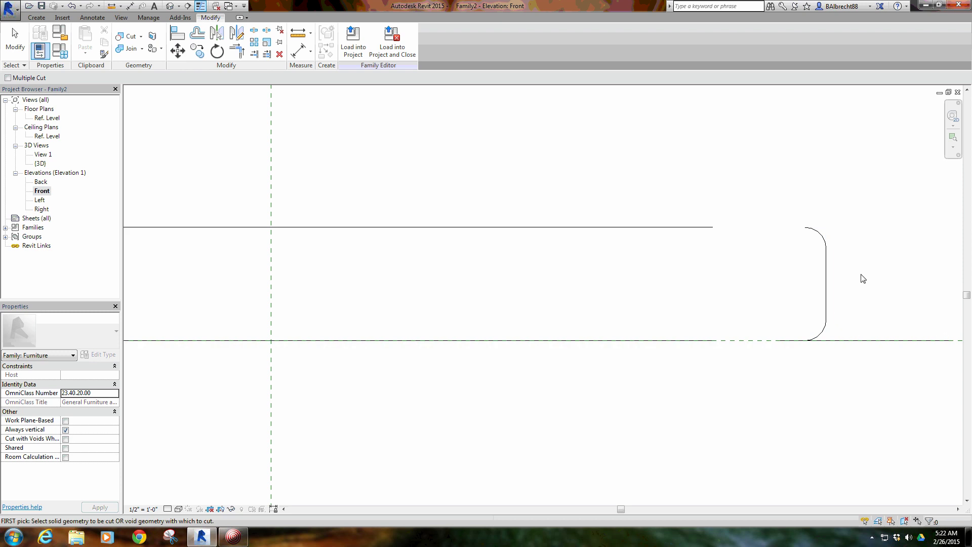
Step: Uncut the void sweep from the slab extrusion
{"action": "key", "text": "Escape"}
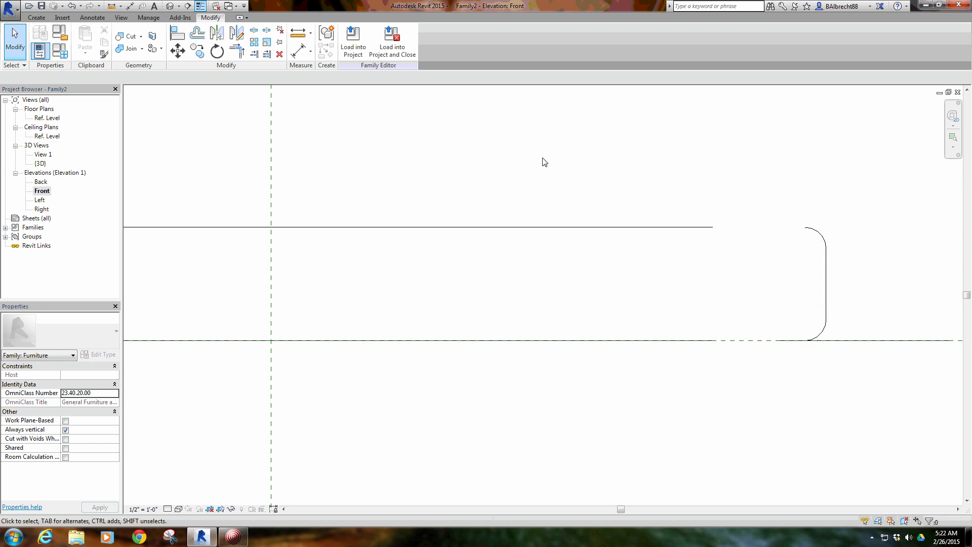
{"action": "left_click", "coordinate": [140, 36]}
{"action": "left_click", "coordinate": [152, 73]}
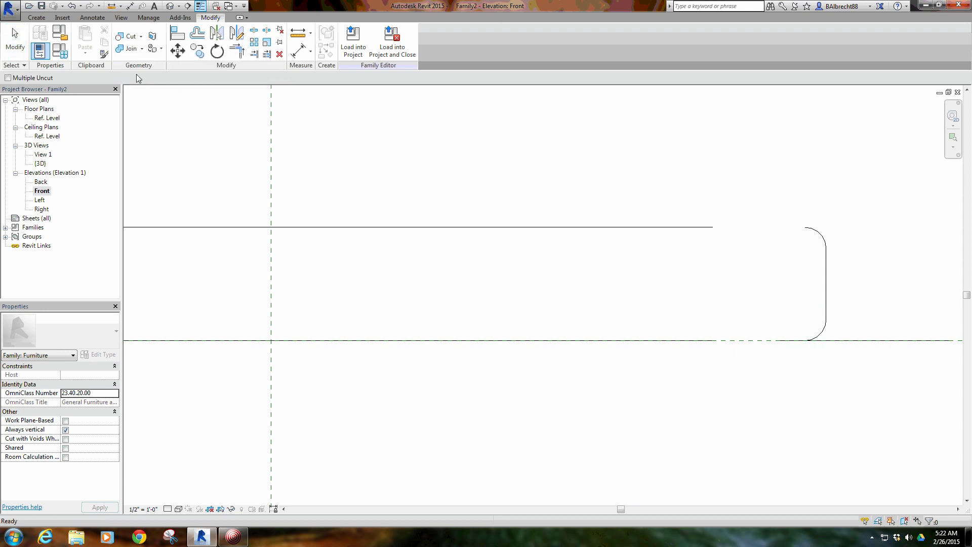
{"action": "left_click", "coordinate": [823, 337]}
{"action": "left_click", "coordinate": [830, 299]}
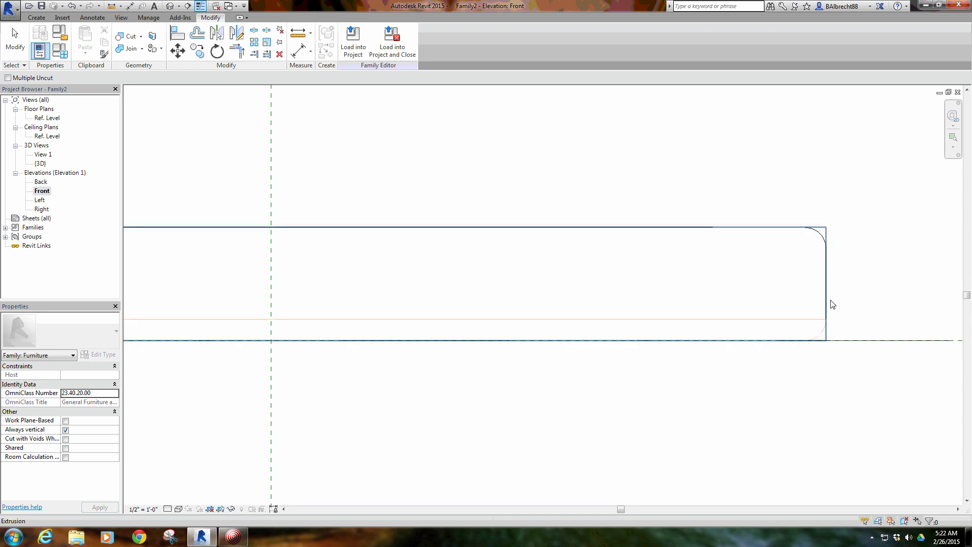
{"action": "right_click", "coordinate": [860, 298]}
{"action": "left_click", "coordinate": [881, 302]}
{"action": "right_click", "coordinate": [862, 300]}
{"action": "left_click", "coordinate": [862, 299]}
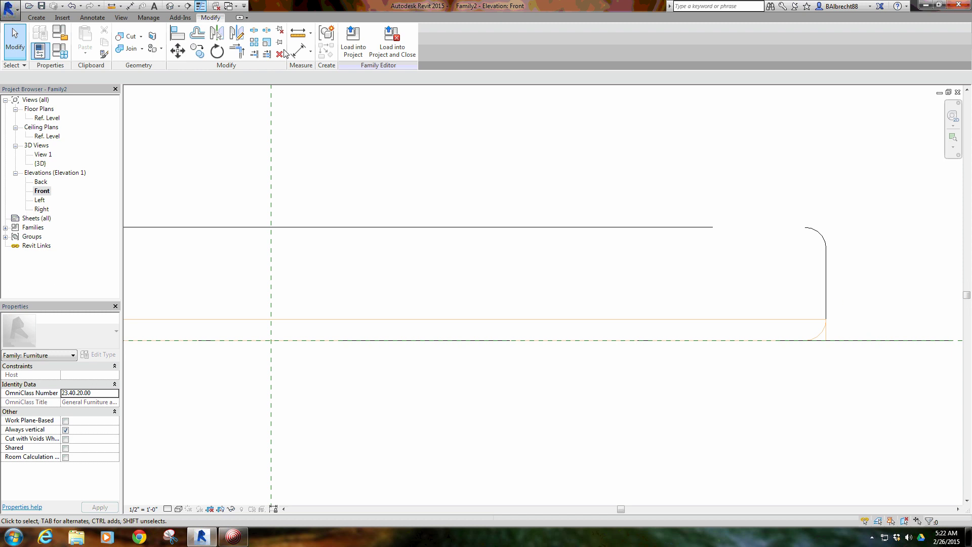
Step: Cut the extrusion with the void sweep again
{"action": "left_click", "coordinate": [142, 39]}
{"action": "left_click", "coordinate": [151, 52]}
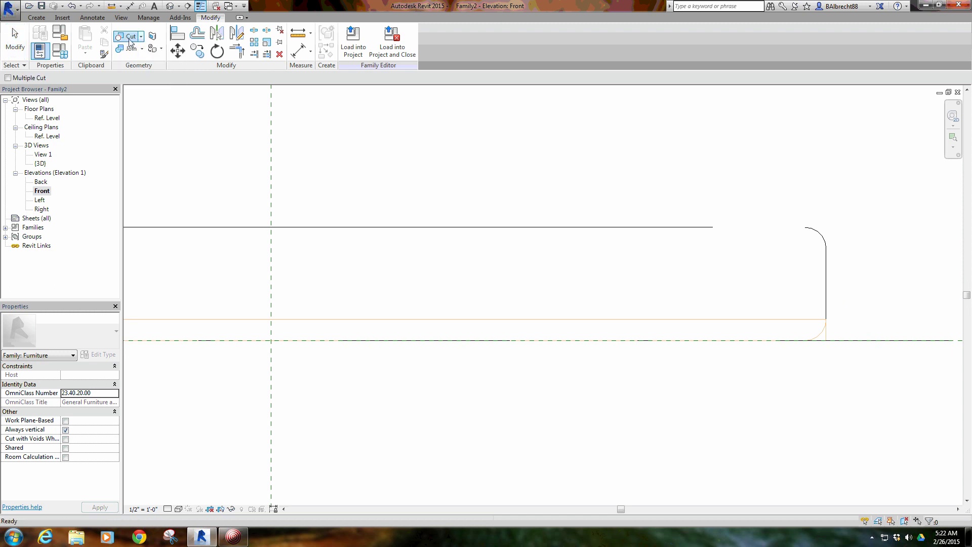
{"action": "left_click", "coordinate": [820, 338]}
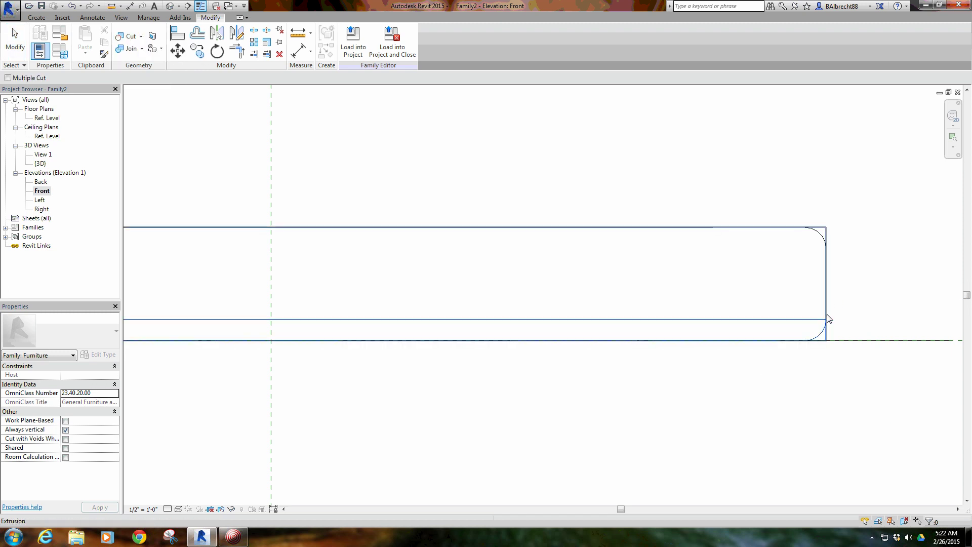
{"action": "left_click", "coordinate": [826, 319]}
{"action": "right_click", "coordinate": [717, 256]}
{"action": "left_click", "coordinate": [721, 262]}
{"action": "right_click", "coordinate": [679, 282]}
{"action": "left_click", "coordinate": [546, 299]}
Step: Inspect the cut slab in the default 3D view, orbiting and panning it
{"action": "scroll", "coordinate": [547, 300], "scroll_direction": "down", "scroll_amount": 2}
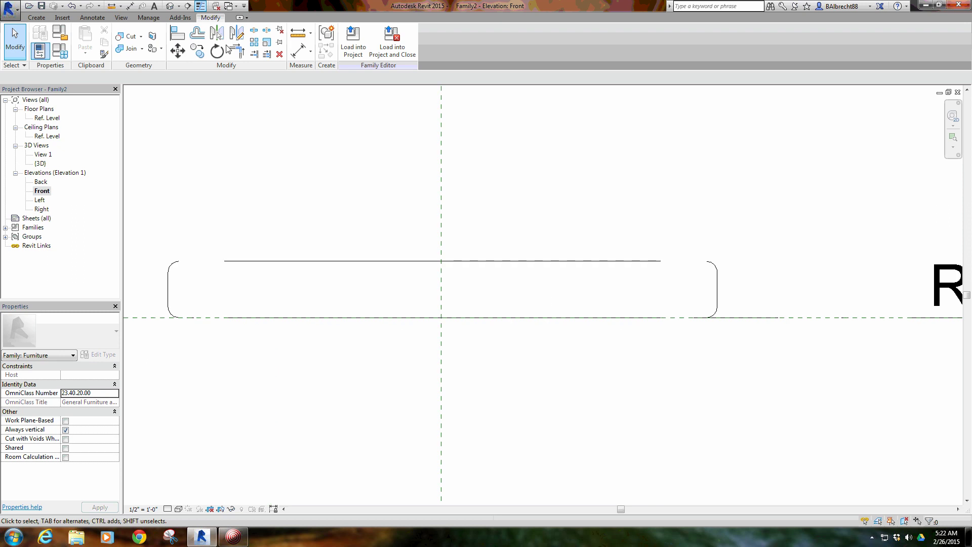
{"action": "left_click", "coordinate": [170, 6]}
{"action": "middle_click_drag", "start_coordinate": [496, 218], "coordinate": [579, 187], "text": "shift"}
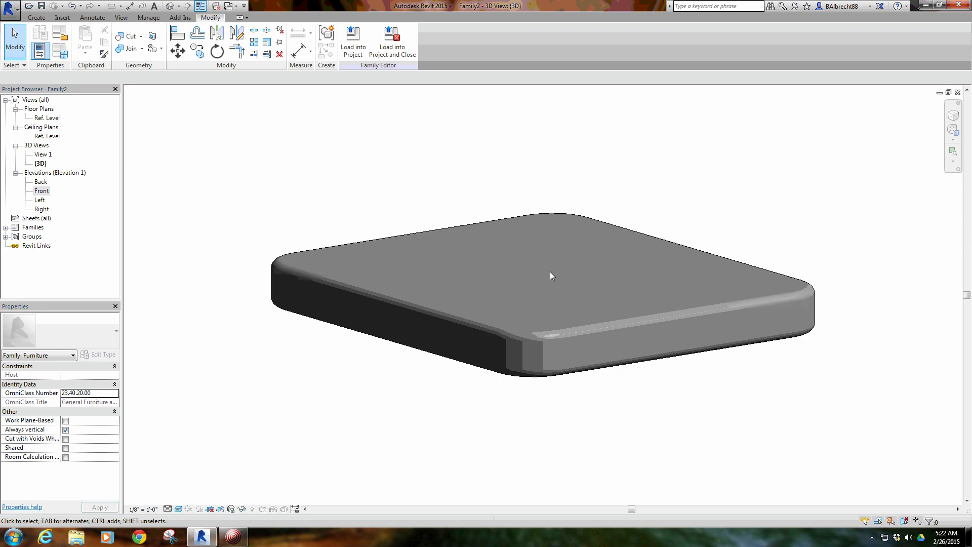
{"action": "middle_click_drag", "start_coordinate": [550, 271], "coordinate": [488, 271]}
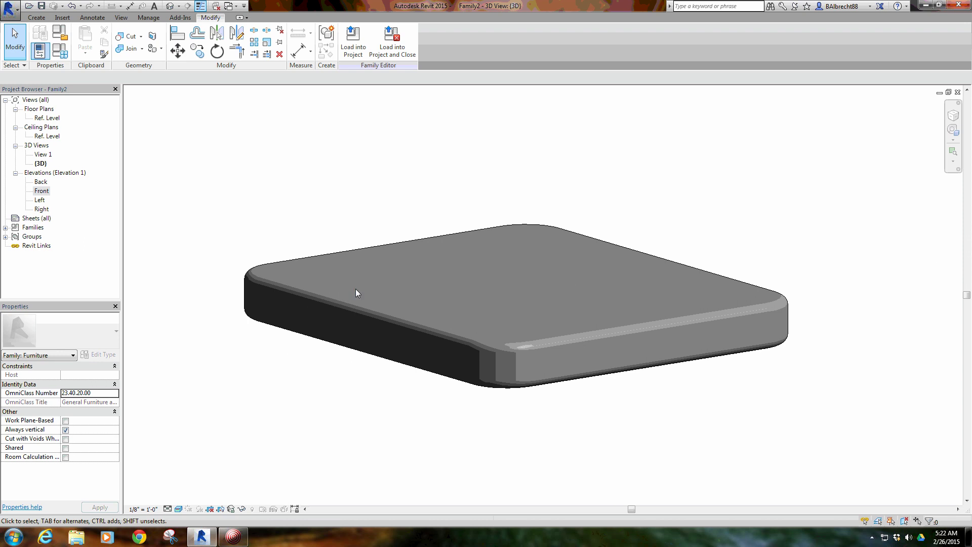
{"action": "middle_click_drag", "start_coordinate": [266, 285], "coordinate": [268, 303]}
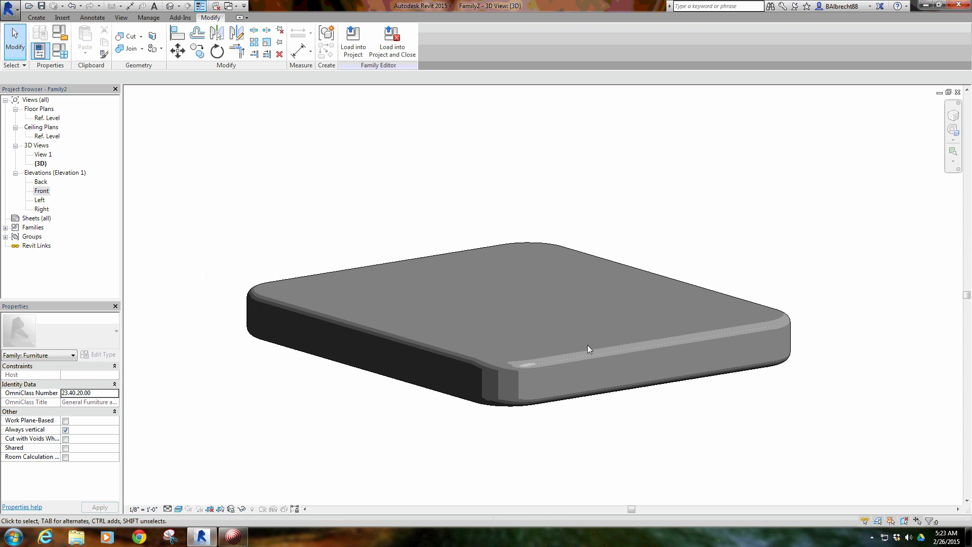
Step: On the Ref. Level plan, edit the void sweep's path, select all its lines, then finish path and sweep
{"action": "double_click", "coordinate": [47, 118]}
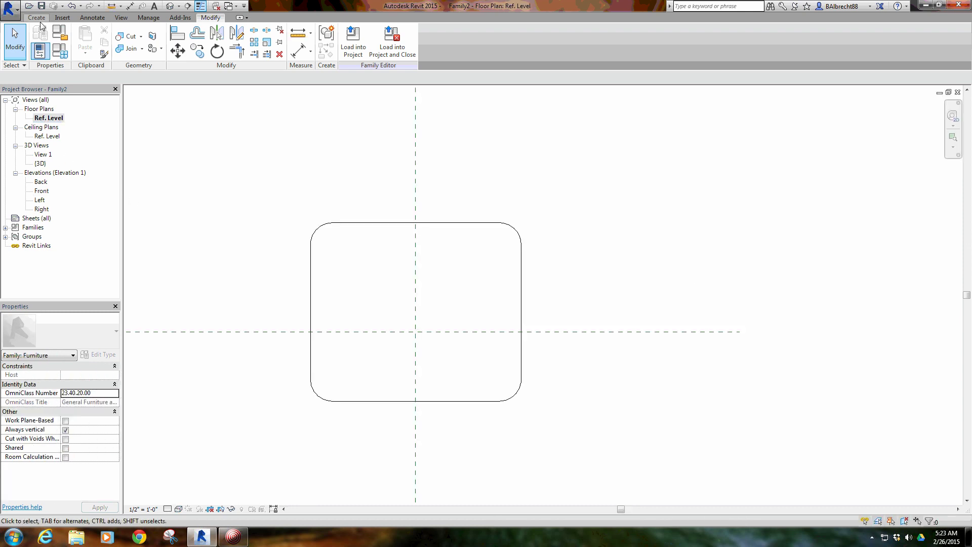
{"action": "left_click", "coordinate": [338, 226]}
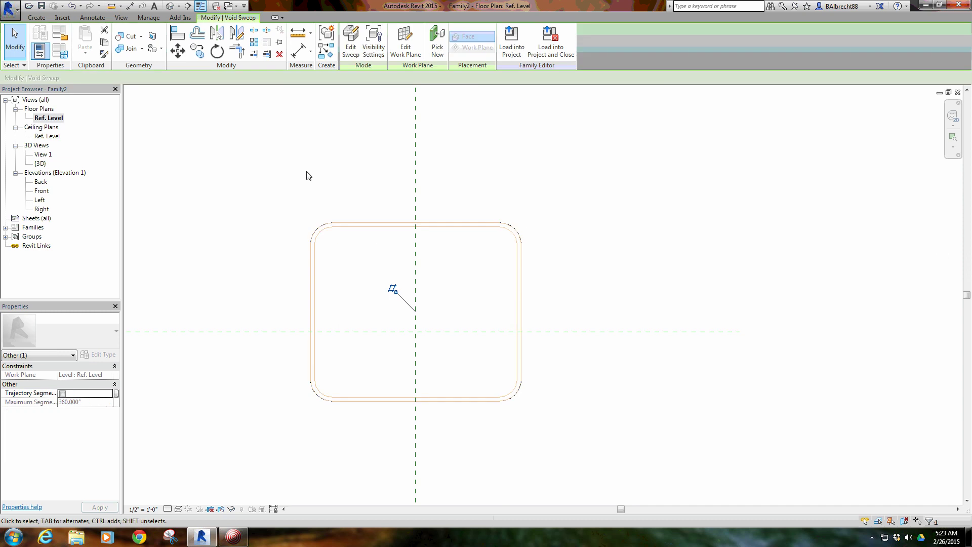
{"action": "left_click", "coordinate": [349, 46]}
{"action": "left_click", "coordinate": [456, 35]}
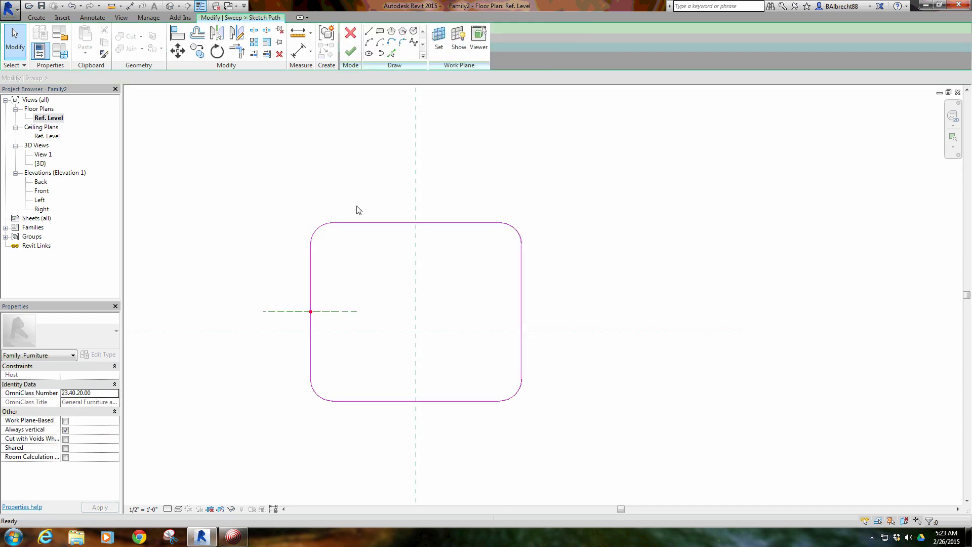
{"action": "mouse_move", "coordinate": [306, 201]}
{"action": "left_mouse_down"}
{"action": "mouse_move", "coordinate": [341, 338]}
{"action": "mouse_move", "coordinate": [548, 437]}
{"action": "left_mouse_up"}
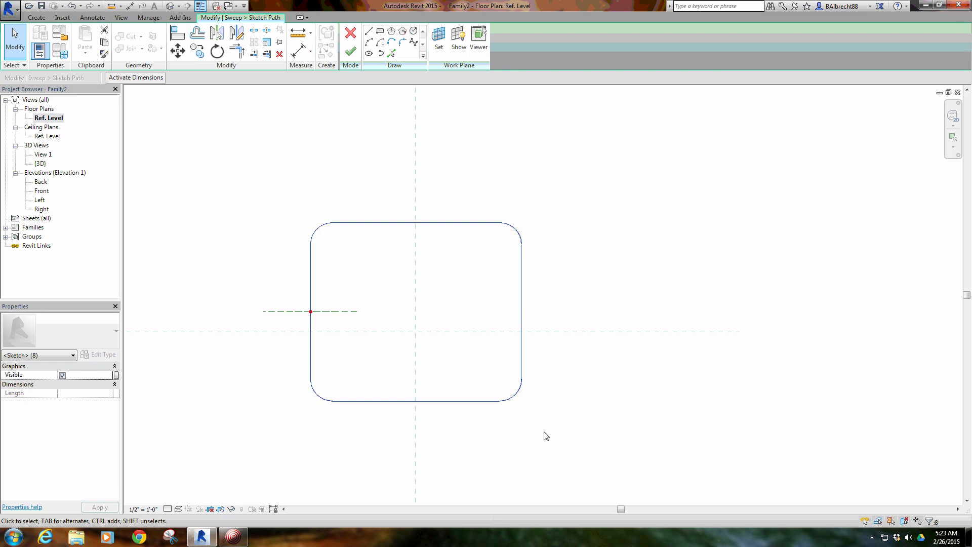
{"action": "left_click", "coordinate": [388, 289]}
{"action": "left_click", "coordinate": [350, 51]}
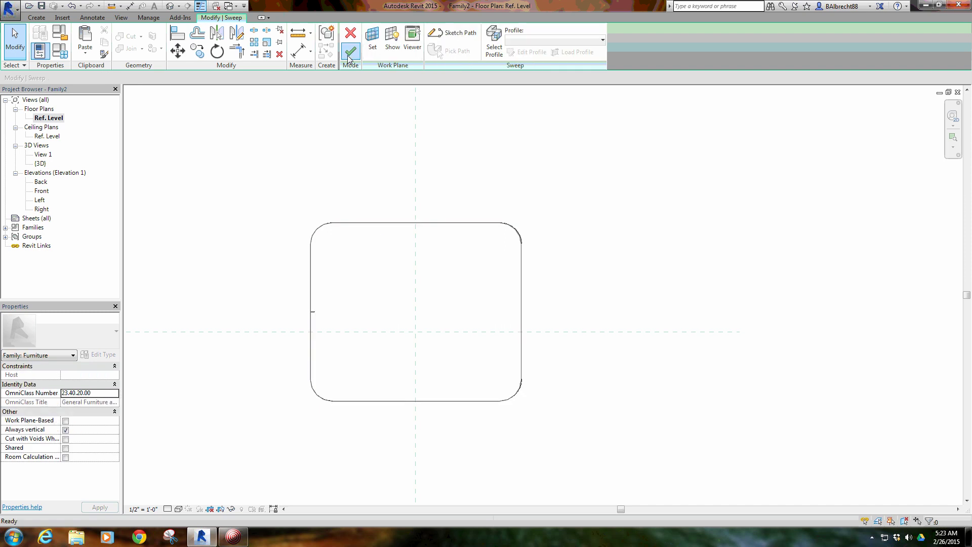
{"action": "left_click", "coordinate": [349, 57]}
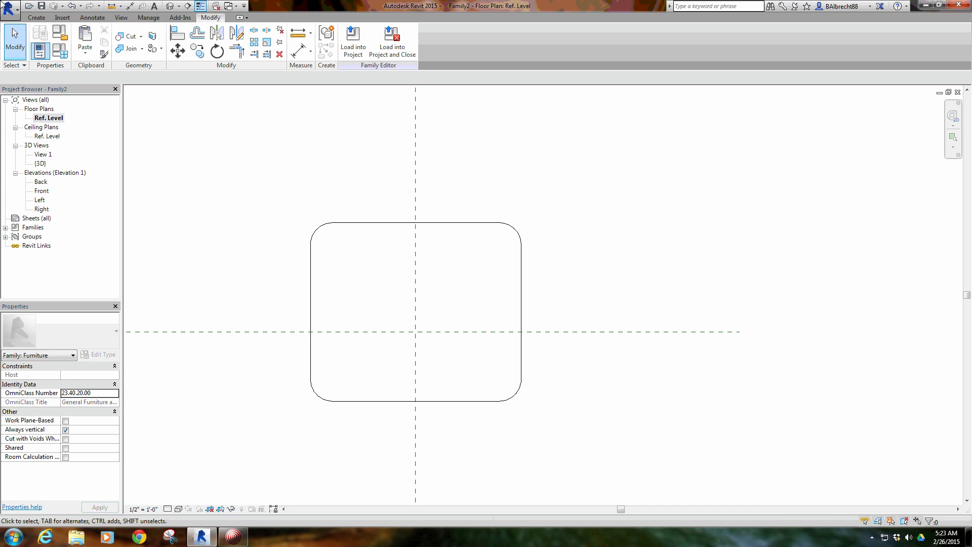
Step: Start a new solid sweep and paste the copied rounded-rectangle path with 0 offset
{"action": "left_click", "coordinate": [36, 17]}
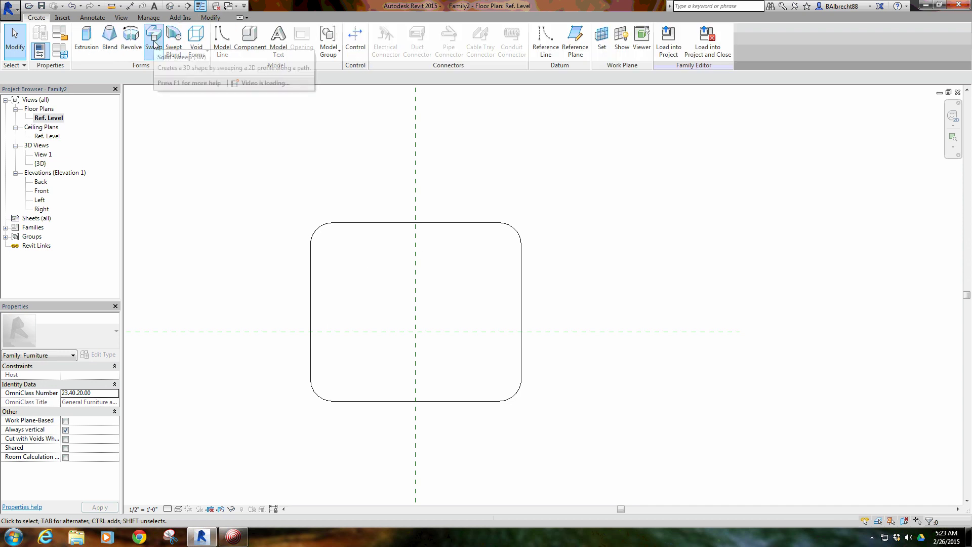
{"action": "left_click", "coordinate": [154, 44]}
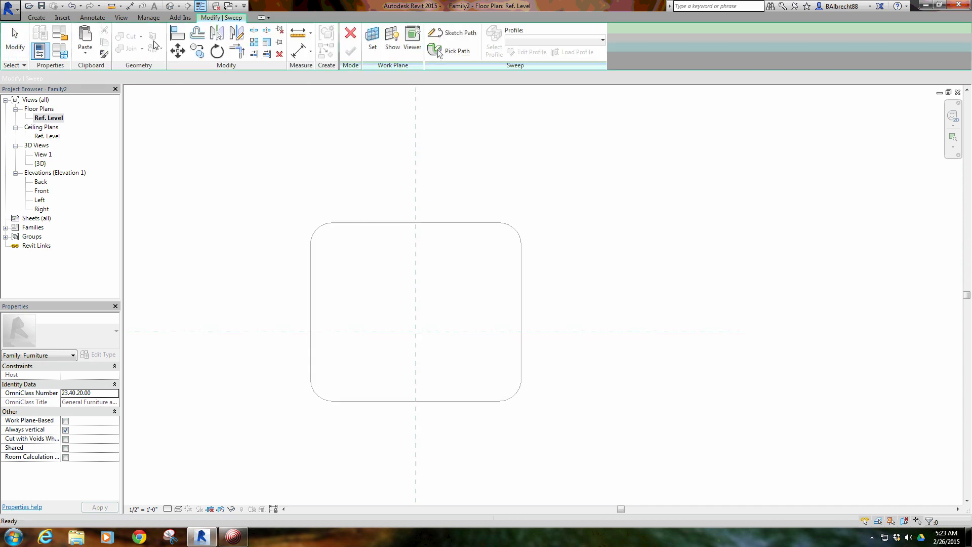
{"action": "left_click", "coordinate": [461, 34]}
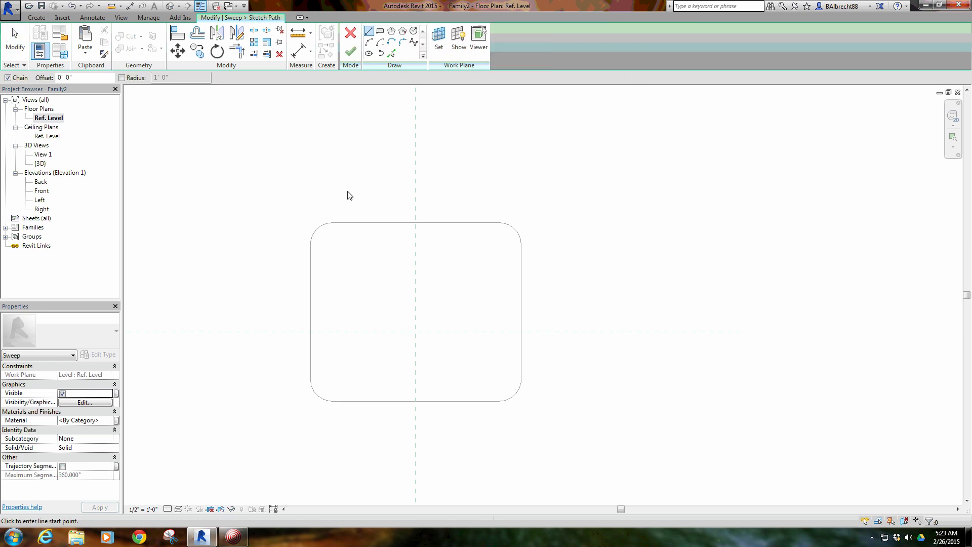
{"action": "key", "text": "m"}
{"action": "key", "text": "v"}
{"action": "left_click", "coordinate": [366, 250]}
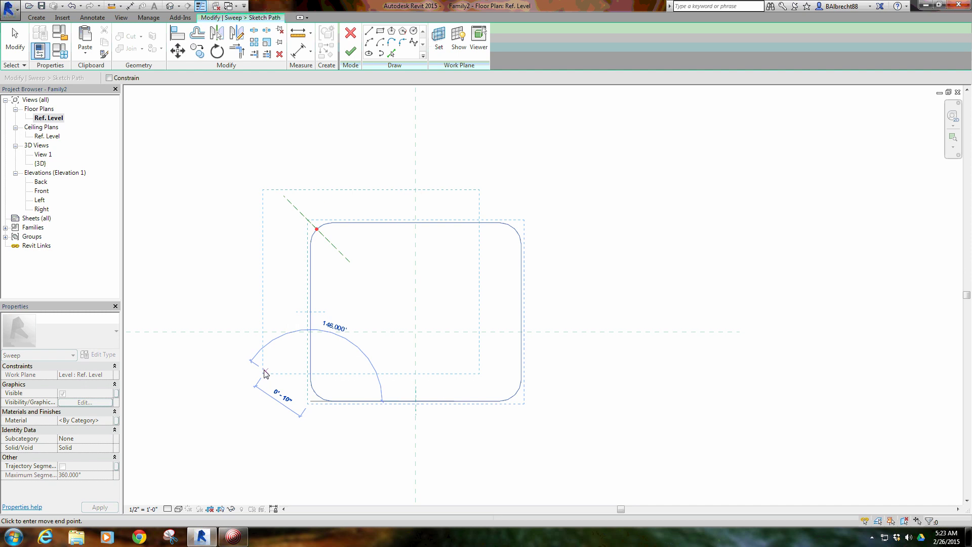
{"action": "type", "text": "0"}
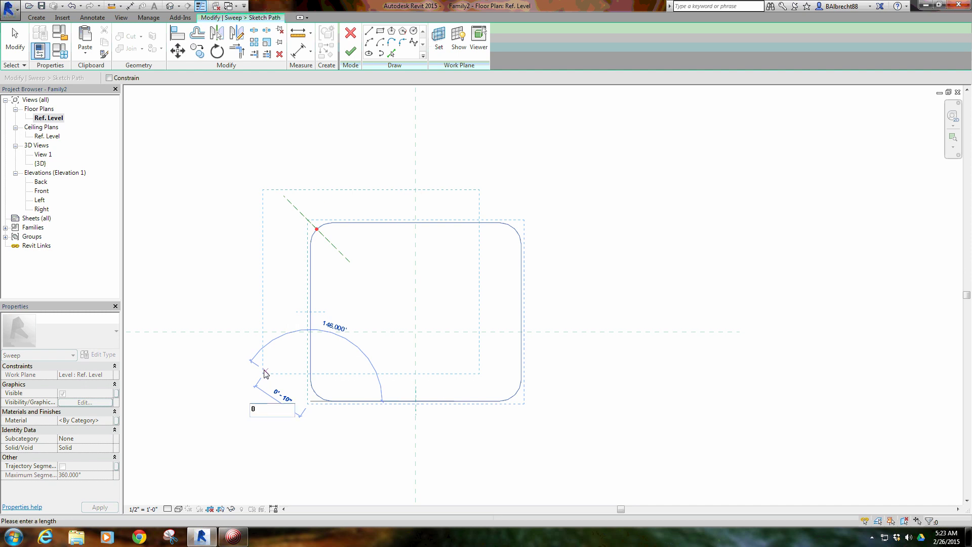
{"action": "key", "text": "Return"}
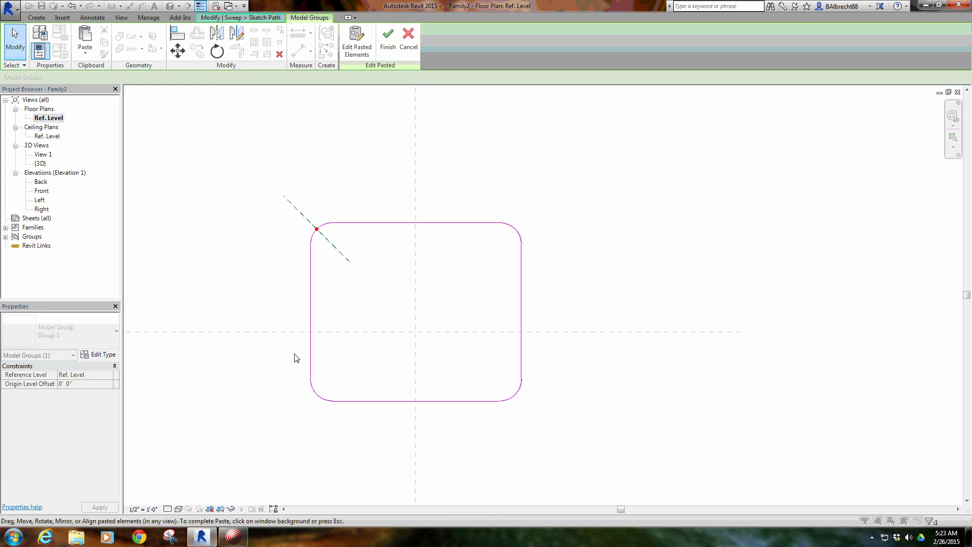
{"action": "left_click", "coordinate": [338, 319]}
Step: Move the diagonal profile plane onto the left straight edge and finish the path
{"action": "left_click", "coordinate": [294, 208]}
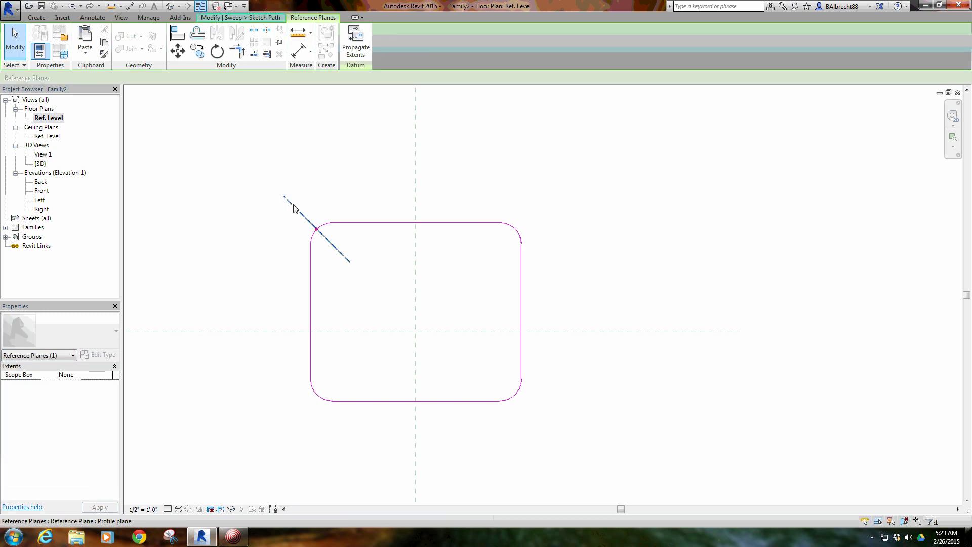
{"action": "left_click_drag", "start_coordinate": [290, 205], "coordinate": [284, 284]}
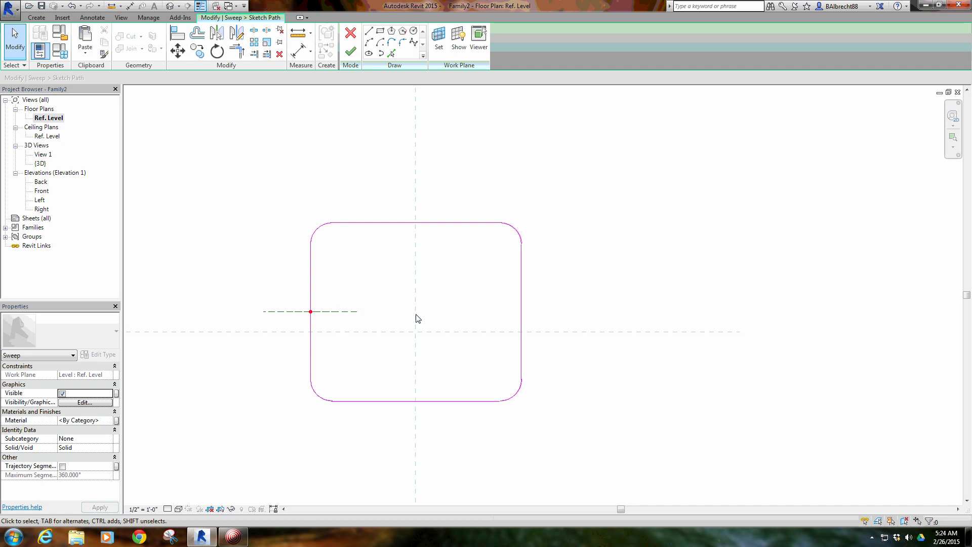
{"action": "left_click", "coordinate": [351, 51]}
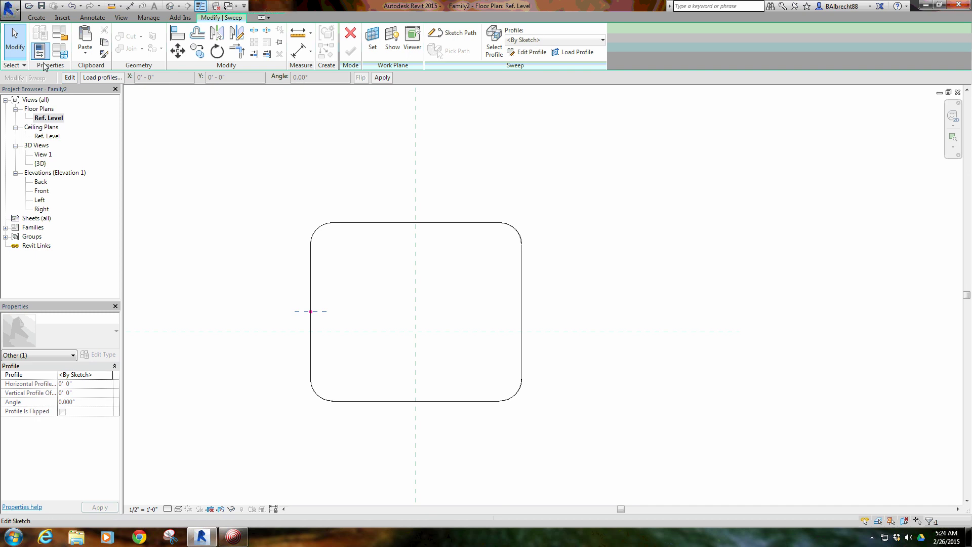
Step: Edit the sweep profile in the Back elevation, placing a small circle near the slab's corner
{"action": "left_click", "coordinate": [527, 52]}
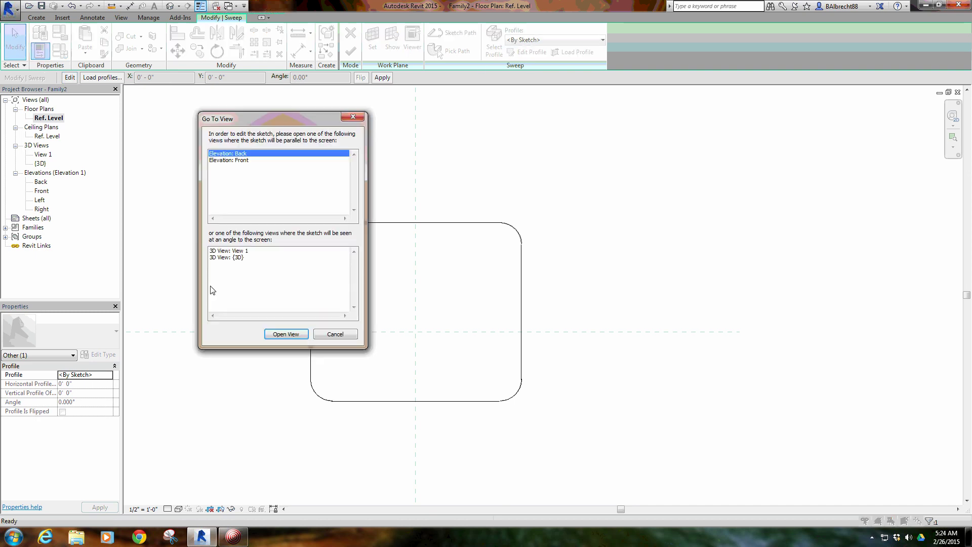
{"action": "left_click", "coordinate": [280, 334]}
{"action": "scroll", "coordinate": [494, 286], "scroll_direction": "down", "scroll_amount": 5}
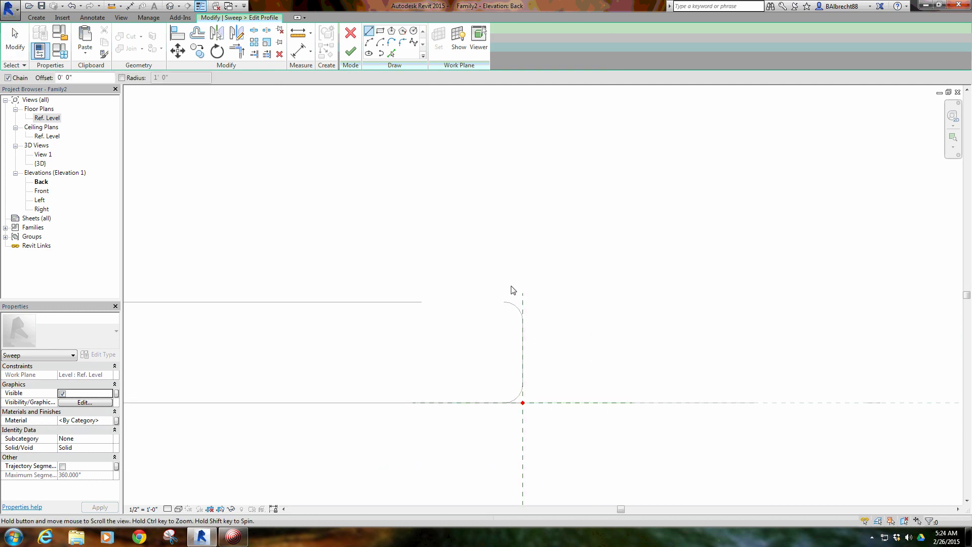
{"action": "scroll", "coordinate": [511, 290], "scroll_direction": "up", "scroll_amount": 5}
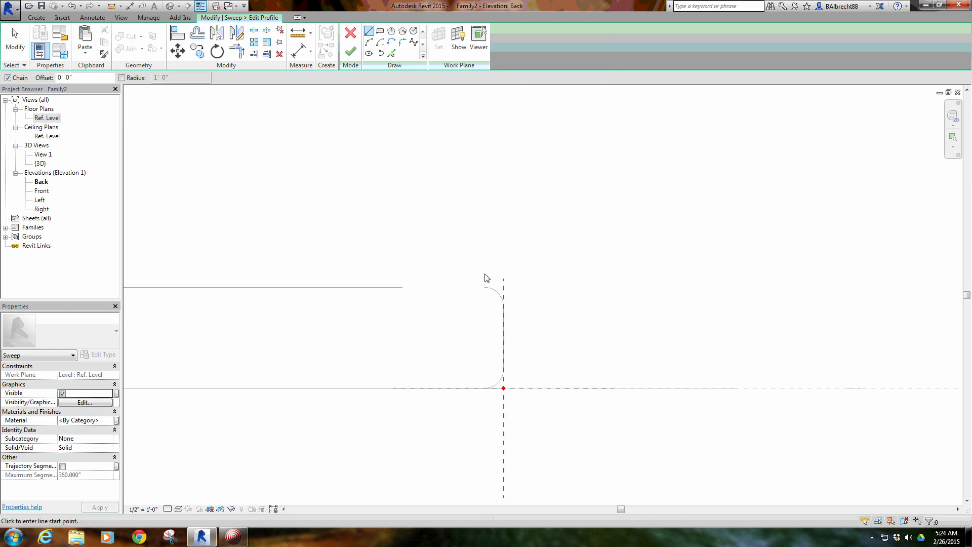
{"action": "left_click", "coordinate": [414, 31]}
{"action": "scroll", "coordinate": [481, 245], "scroll_direction": "up", "scroll_amount": 2}
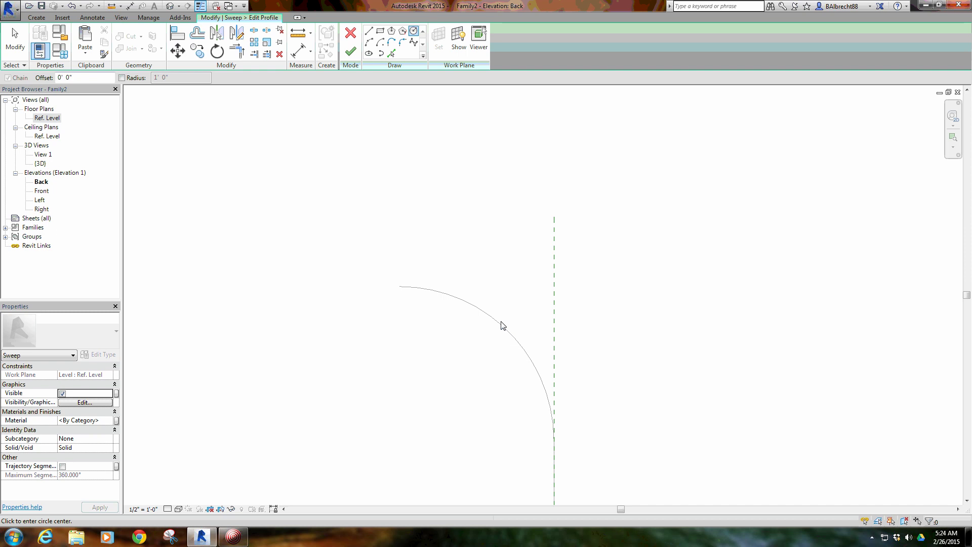
{"action": "left_click", "coordinate": [503, 315]}
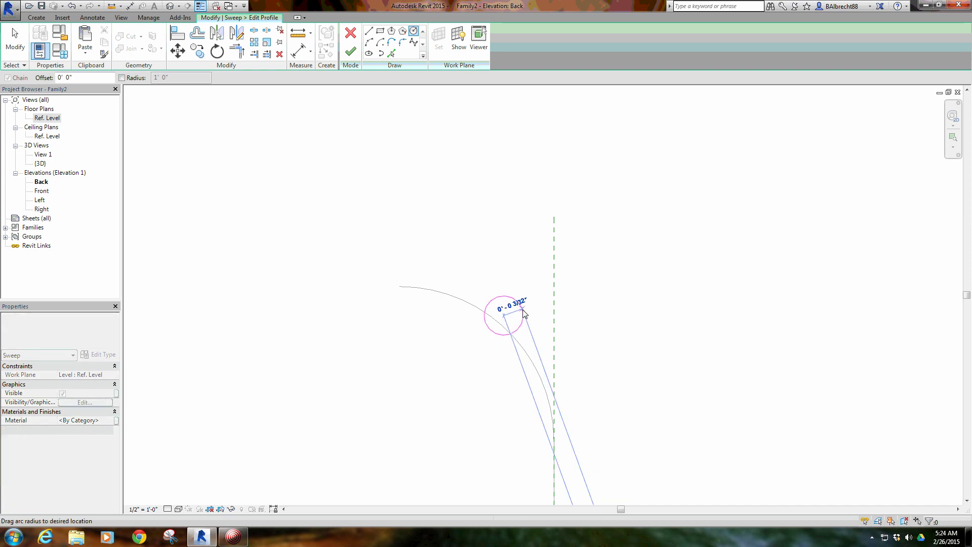
Step: Cancel the Circle tool and finish both the profile and the sweep
{"action": "right_click", "coordinate": [444, 237]}
{"action": "left_click", "coordinate": [465, 246]}
{"action": "scroll", "coordinate": [395, 197], "scroll_direction": "down", "scroll_amount": 4}
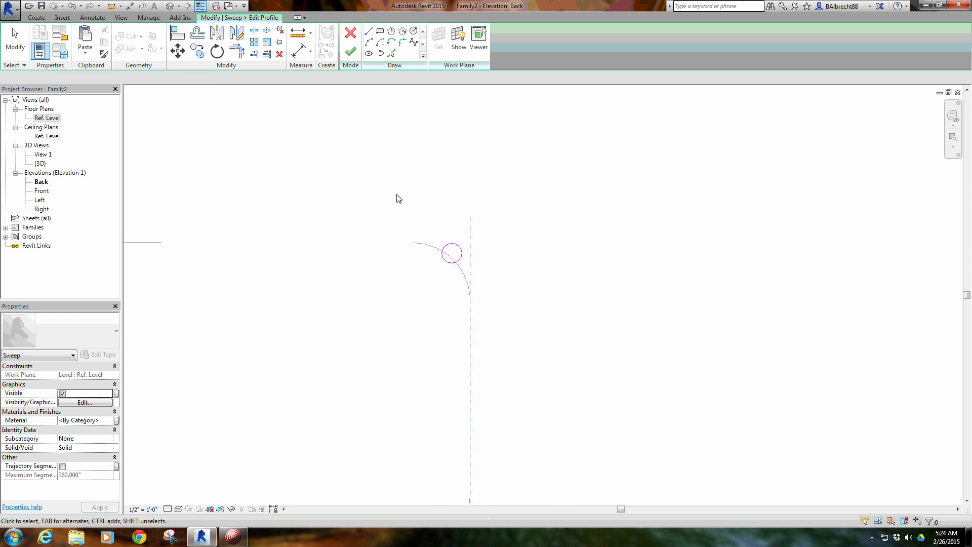
{"action": "left_click", "coordinate": [351, 54]}
{"action": "left_click", "coordinate": [349, 53]}
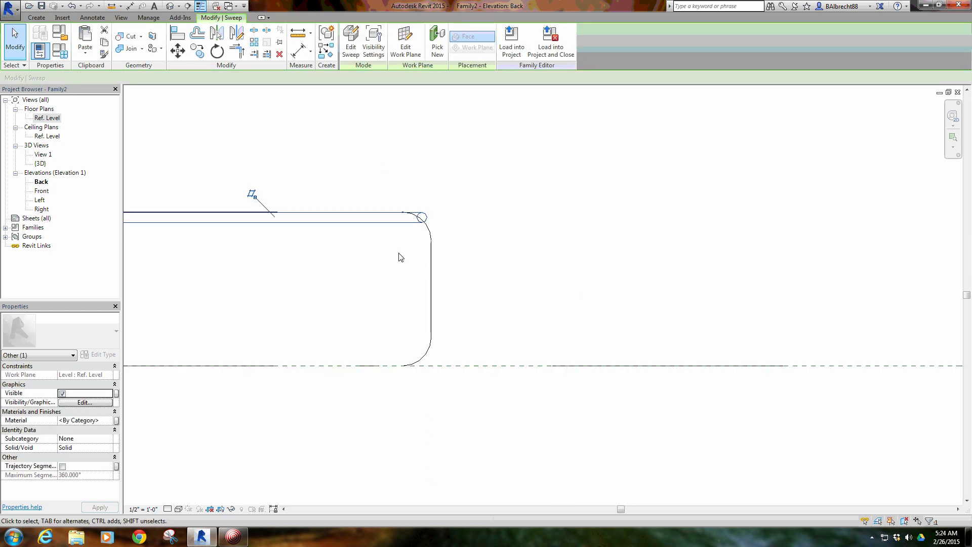
Step: Orbit the default 3D view to inspect the lip bead on the slab's top edge
{"action": "left_click", "coordinate": [172, 8]}
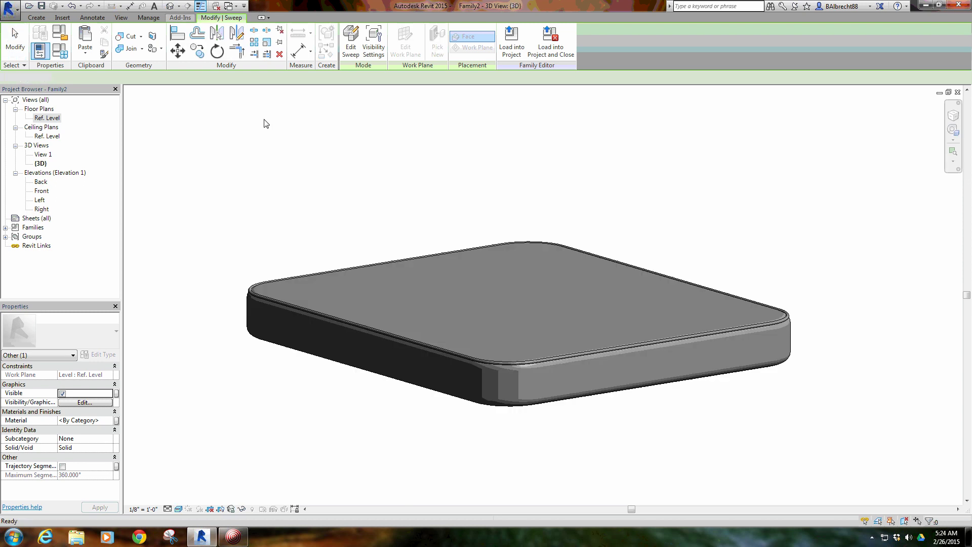
{"action": "middle_click_drag", "start_coordinate": [323, 225], "coordinate": [305, 259], "text": "shift"}
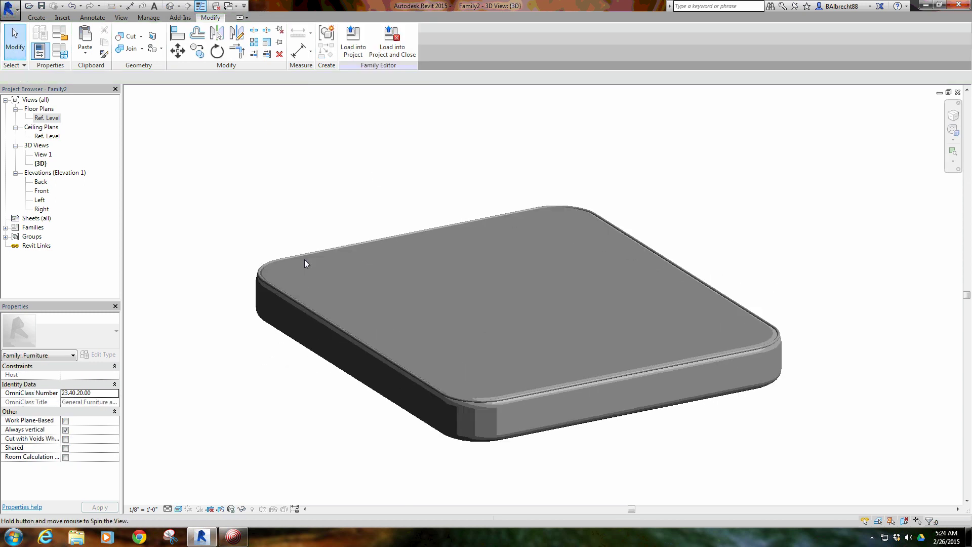
{"action": "scroll", "coordinate": [266, 292], "scroll_direction": "up", "scroll_amount": 5}
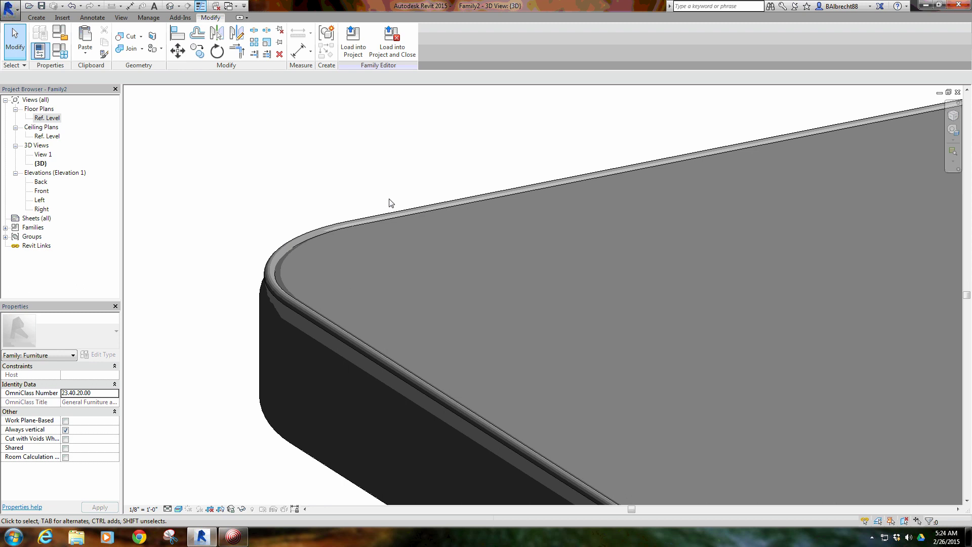
{"action": "scroll", "coordinate": [391, 199], "scroll_direction": "down", "scroll_amount": 5}
{"action": "middle_click_drag", "start_coordinate": [287, 184], "coordinate": [371, 142], "text": "shift"}
{"action": "scroll", "coordinate": [295, 248], "scroll_direction": "up", "scroll_amount": 4}
{"action": "scroll", "coordinate": [295, 256], "scroll_direction": "up", "scroll_amount": 1}
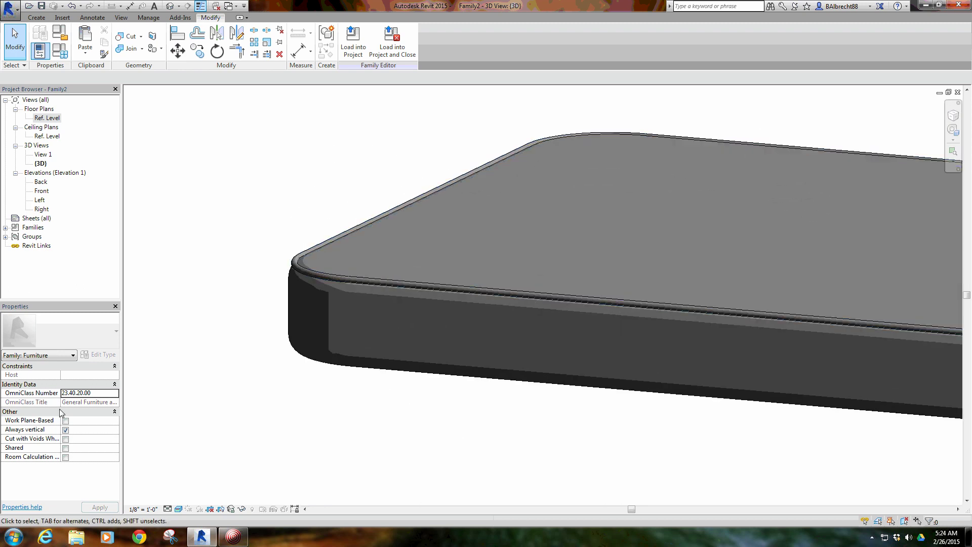
Step: In the Front elevation, mirror the lip sweep across the centre reference plane
{"action": "double_click", "coordinate": [40, 191]}
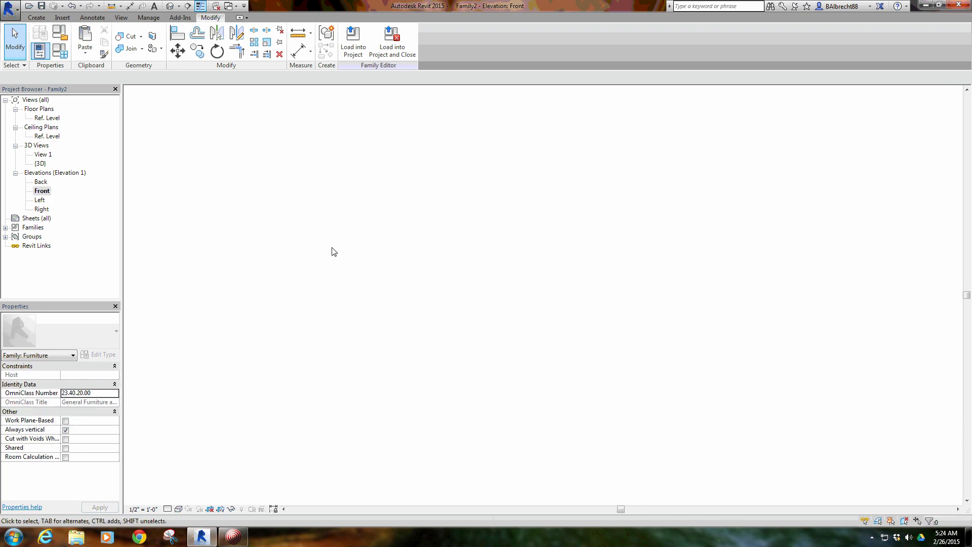
{"action": "scroll", "coordinate": [726, 282], "scroll_direction": "up", "scroll_amount": 2}
{"action": "left_click", "coordinate": [705, 251]}
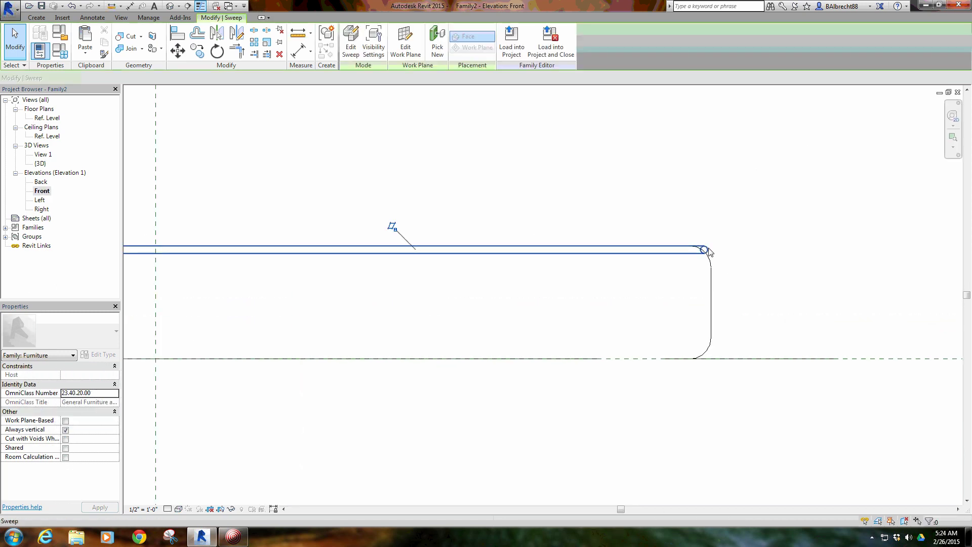
{"action": "scroll", "coordinate": [506, 273], "scroll_direction": "down", "scroll_amount": 2}
{"action": "middle_click_drag", "start_coordinate": [469, 311], "coordinate": [592, 298]}
{"action": "key", "text": "m"}
{"action": "key", "text": "m"}
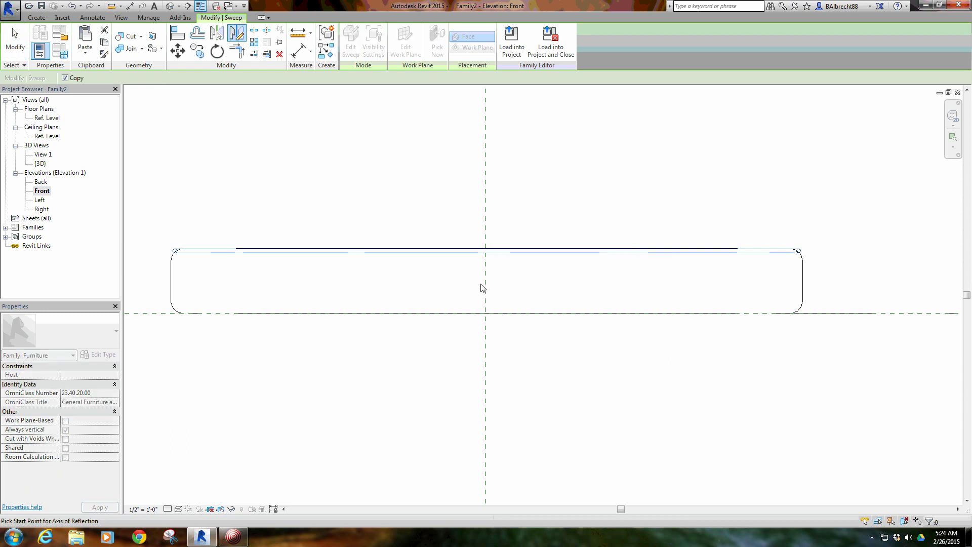
{"action": "left_click", "coordinate": [486, 283]}
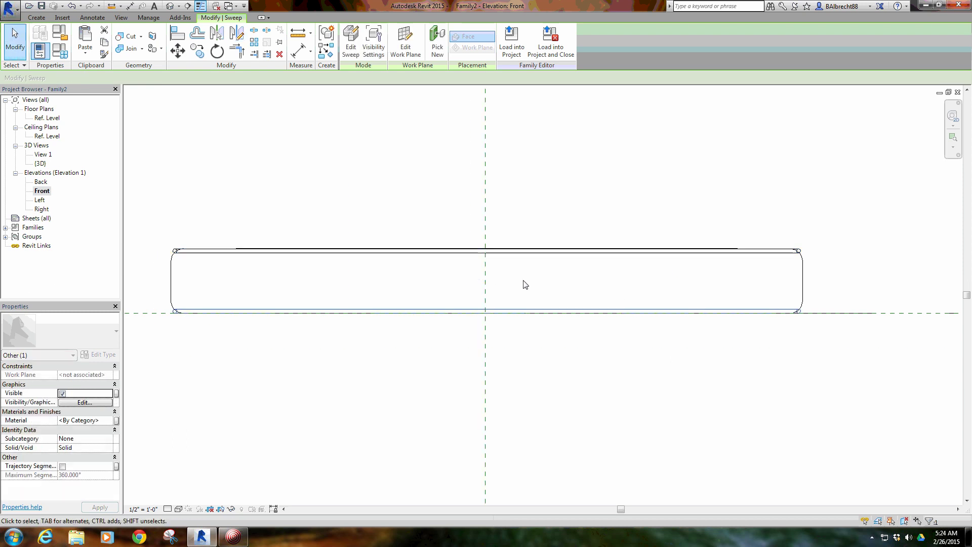
{"action": "left_click", "coordinate": [591, 188]}
Step: Orbit the 3D view to inspect both lips, then return to the Front elevation
{"action": "left_click", "coordinate": [170, 5]}
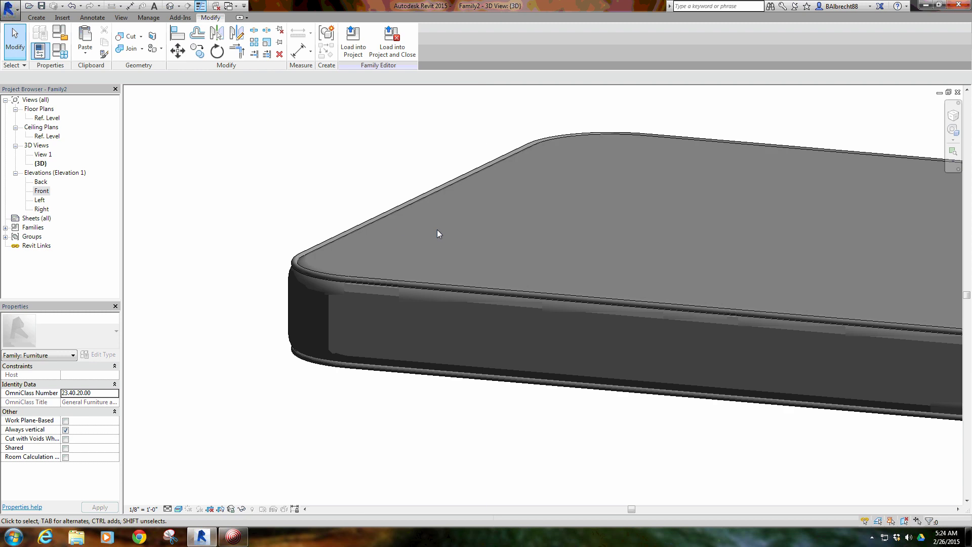
{"action": "scroll", "coordinate": [268, 168], "scroll_direction": "down", "scroll_amount": 3}
{"action": "middle_click_drag", "start_coordinate": [369, 178], "coordinate": [417, 203], "text": "shift"}
{"action": "middle_click_drag", "start_coordinate": [801, 242], "coordinate": [620, 241], "text": "shift"}
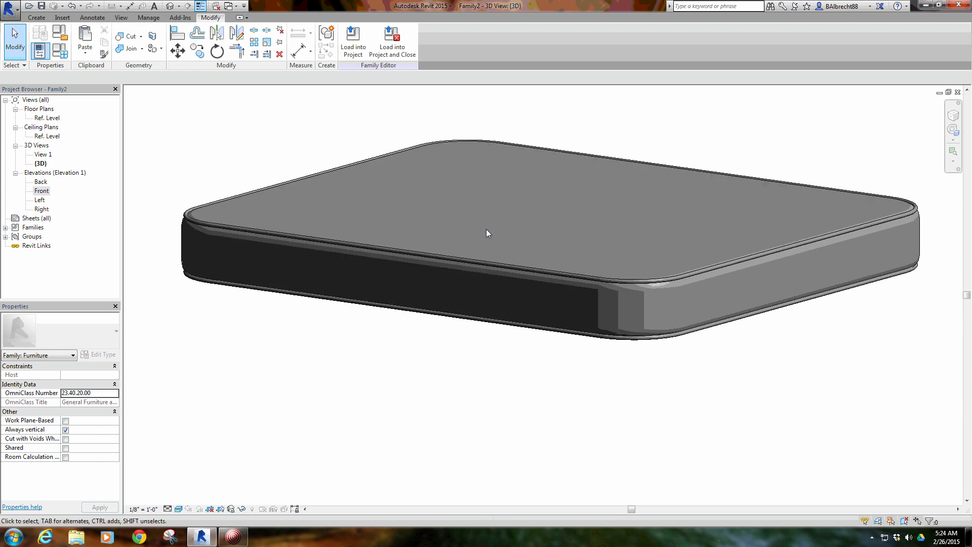
{"action": "middle_click_drag", "start_coordinate": [698, 216], "coordinate": [668, 230], "text": "shift"}
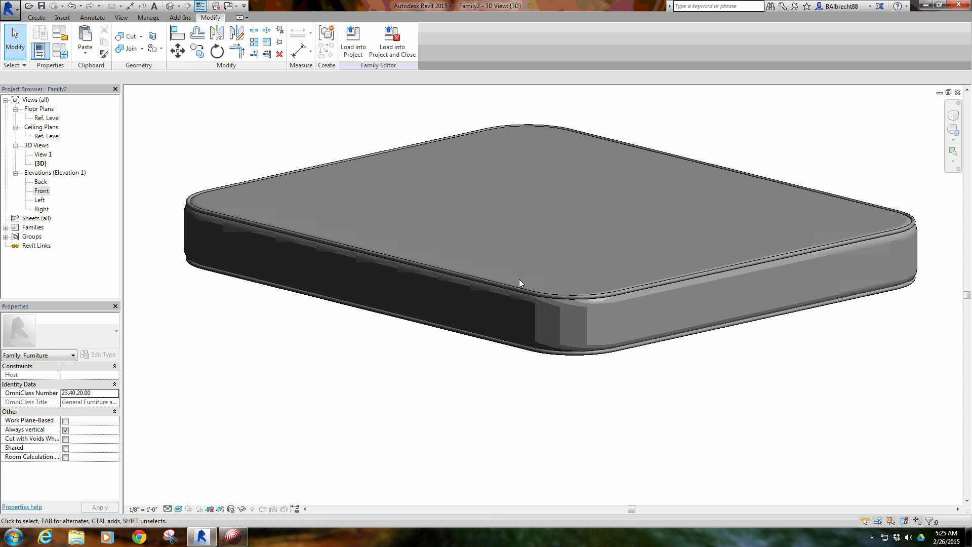
{"action": "middle_click_drag", "start_coordinate": [407, 196], "coordinate": [498, 160], "text": "shift"}
{"action": "middle_click_drag", "start_coordinate": [496, 194], "coordinate": [254, 198], "text": "shift"}
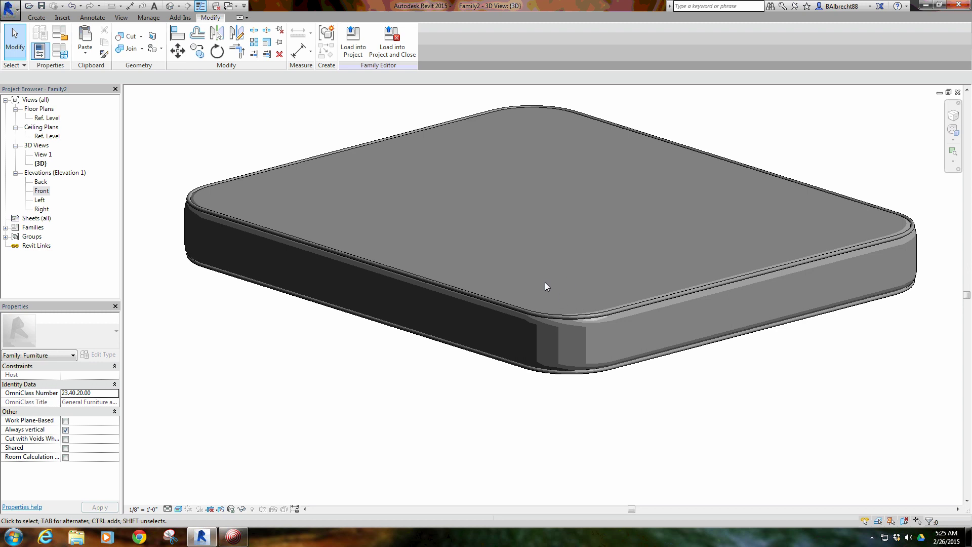
{"action": "double_click", "coordinate": [42, 191]}
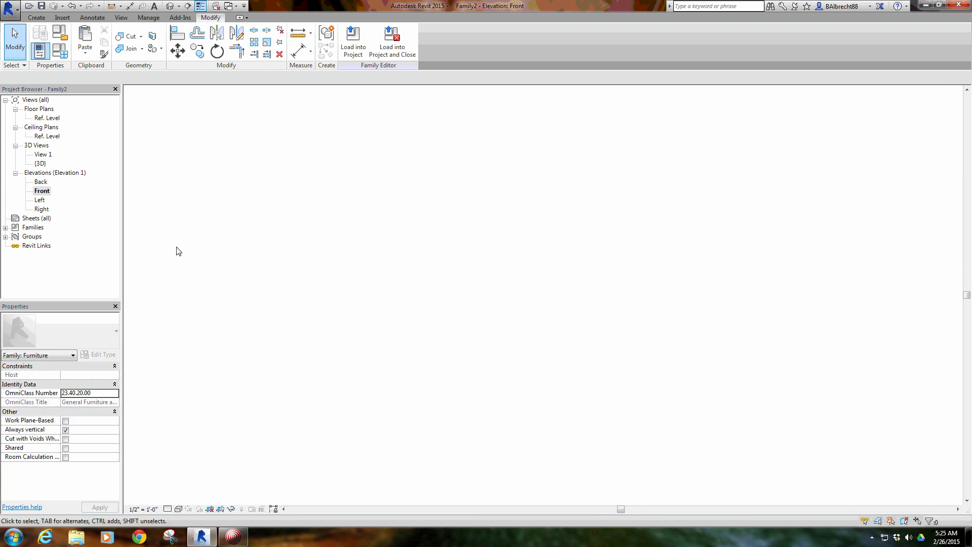
Step: Start a new sweep on Ref. Level and paste the rounded rectangle in place as its path
{"action": "double_click", "coordinate": [47, 118]}
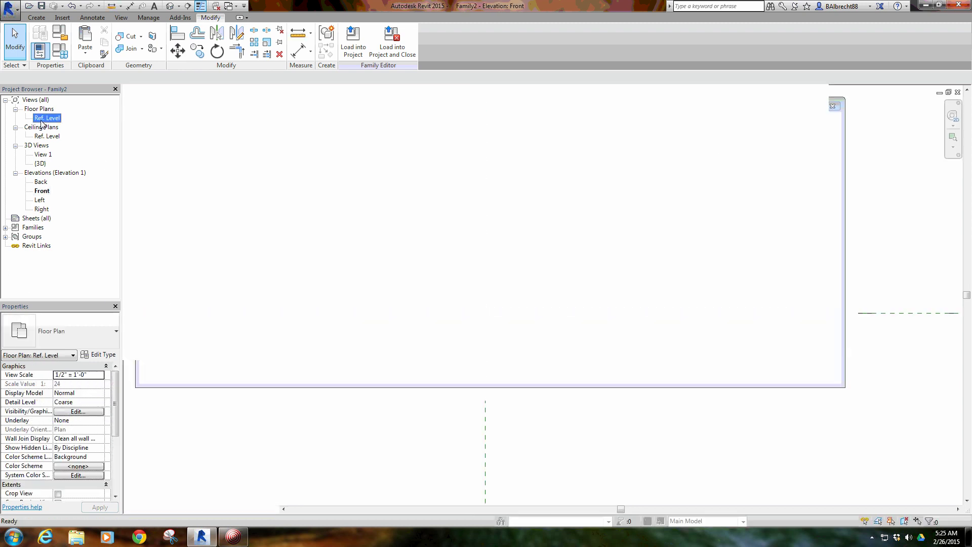
{"action": "left_click", "coordinate": [36, 17]}
{"action": "left_click", "coordinate": [149, 50]}
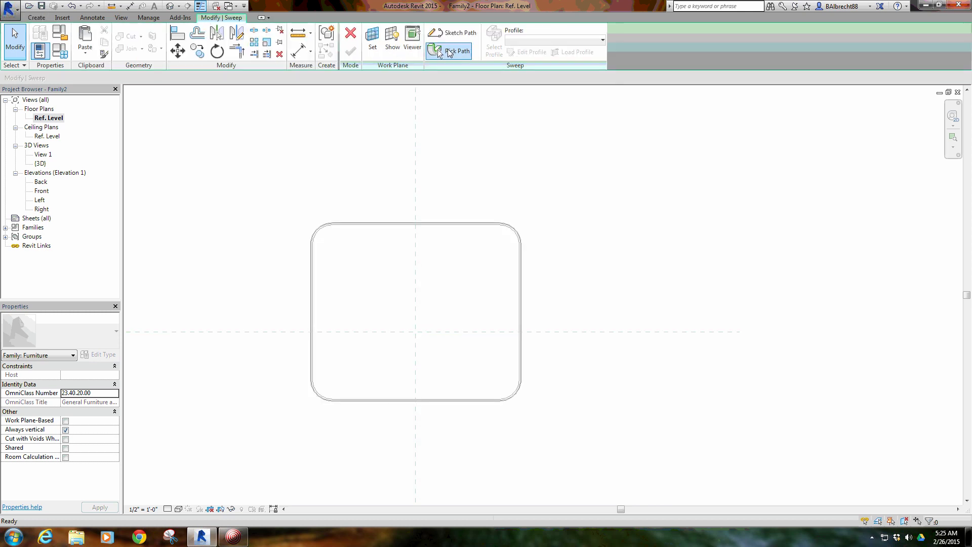
{"action": "left_click", "coordinate": [454, 35]}
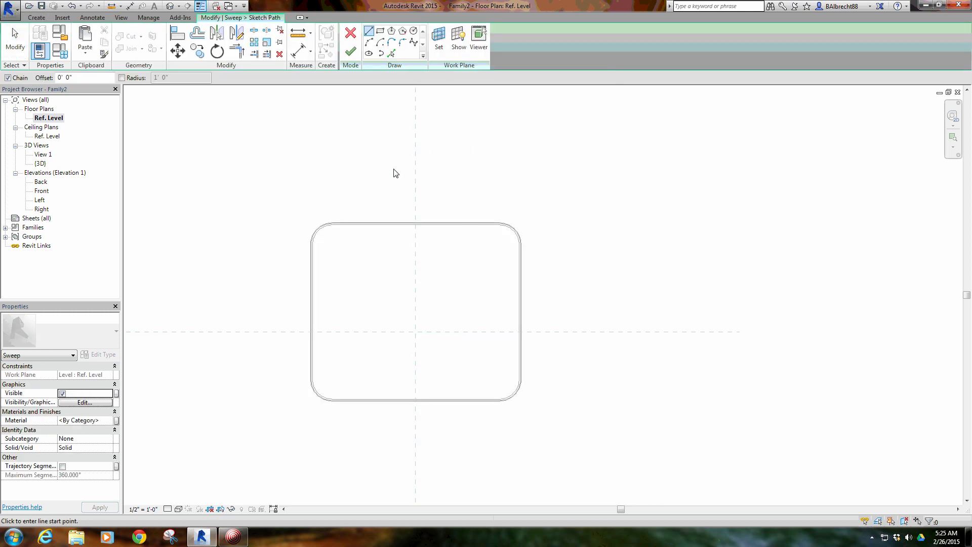
{"action": "key", "text": "ctrl+v"}
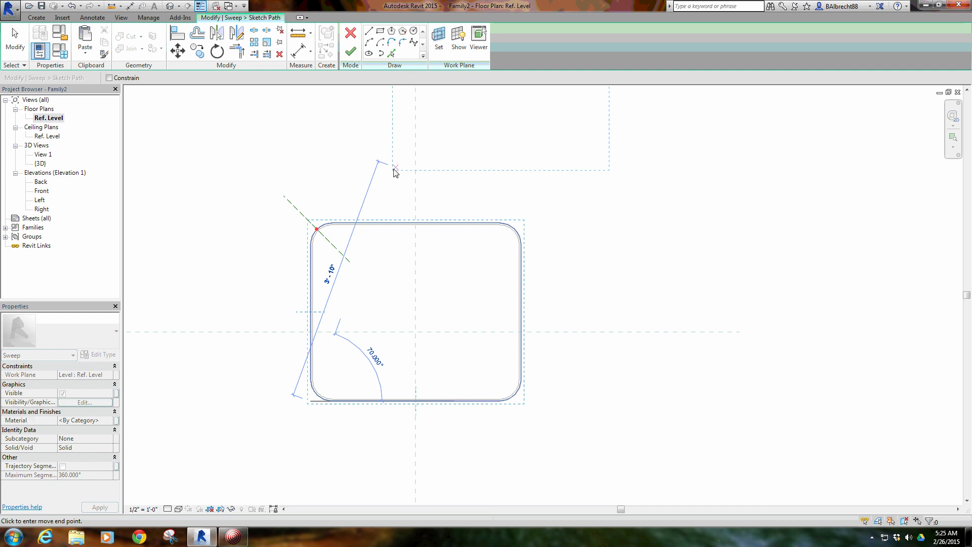
{"action": "type", "text": "0"}
{"action": "key", "text": "Return"}
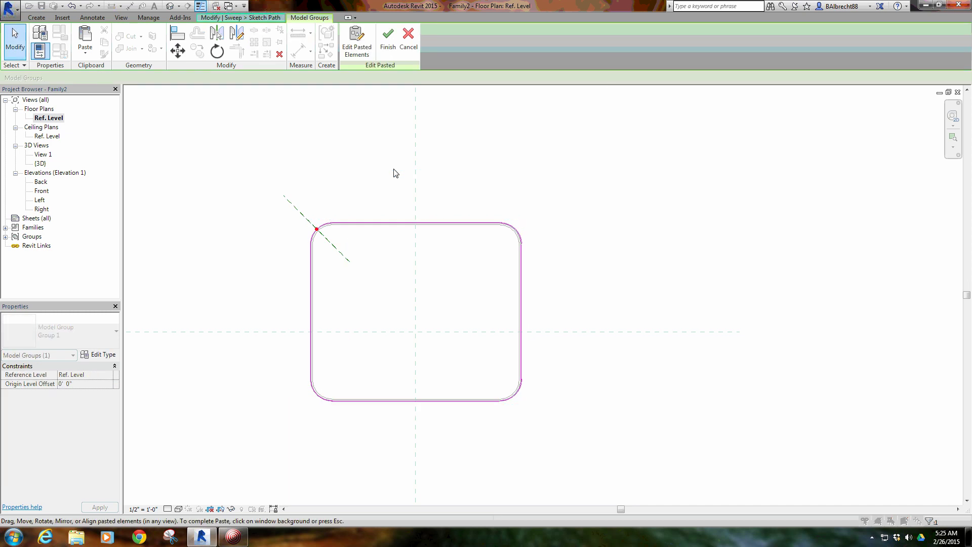
Step: Move the profile plane onto the rectangle's left edge and finish the sweep path
{"action": "left_click", "coordinate": [299, 215]}
{"action": "key", "text": "ctrl+z"}
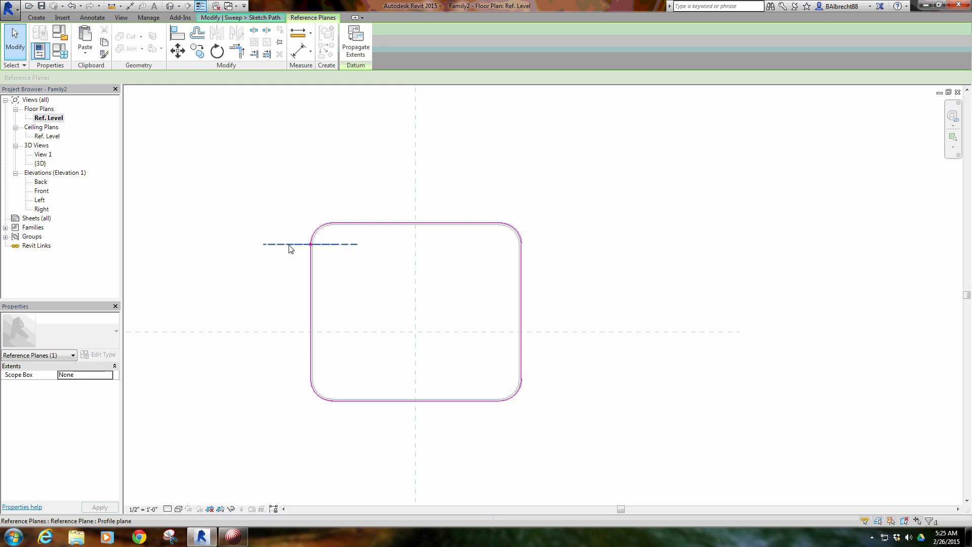
{"action": "key", "text": "ctrl+z"}
{"action": "left_click", "coordinate": [280, 236]}
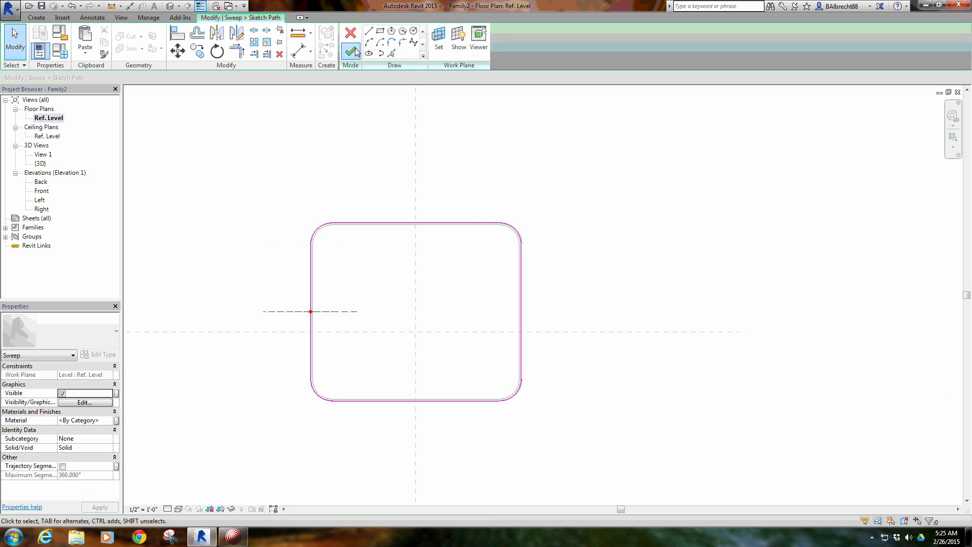
{"action": "left_click", "coordinate": [354, 51]}
{"action": "left_click", "coordinate": [529, 52]}
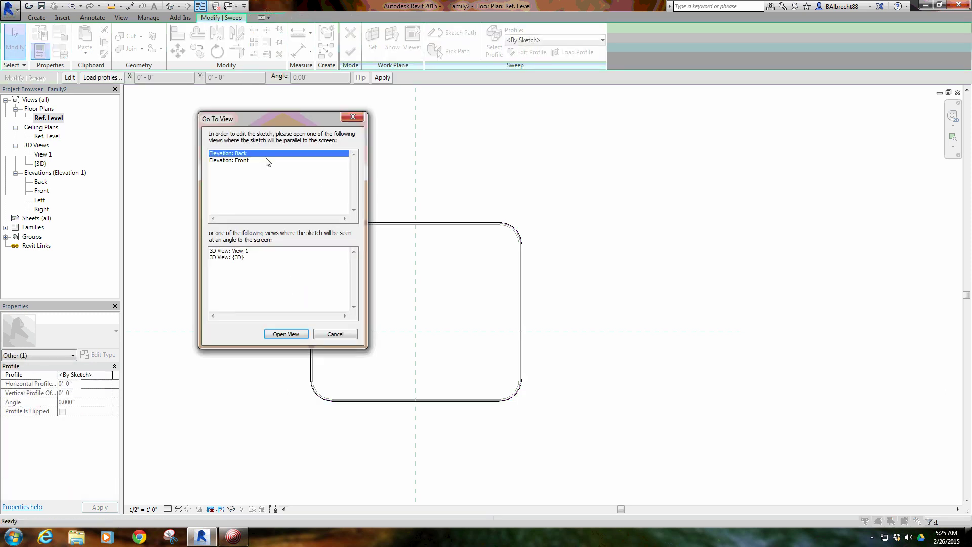
Step: Try a start-end-radius arc for the profile in the Back elevation, then cancel it
{"action": "left_click", "coordinate": [285, 334]}
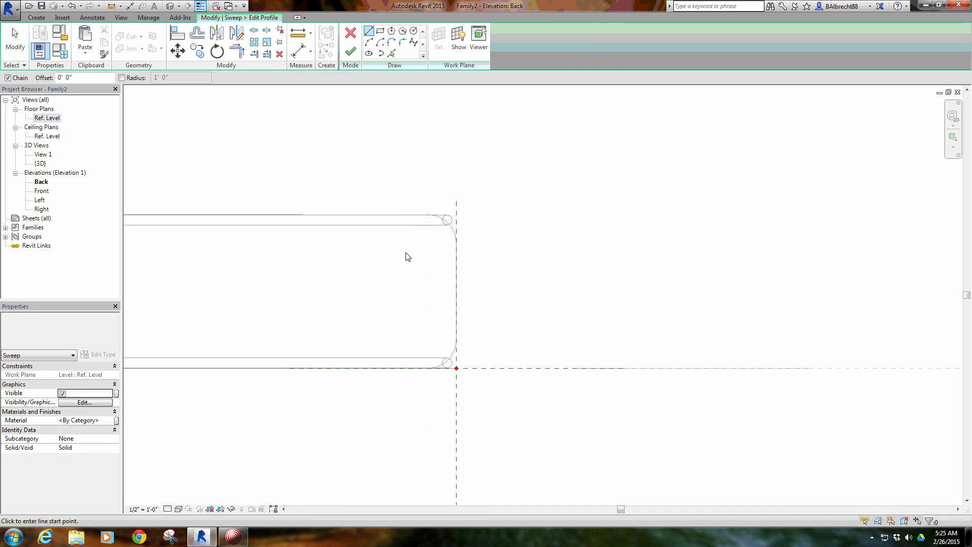
{"action": "left_click", "coordinate": [369, 42]}
{"action": "scroll", "coordinate": [445, 203], "scroll_direction": "up", "scroll_amount": 3}
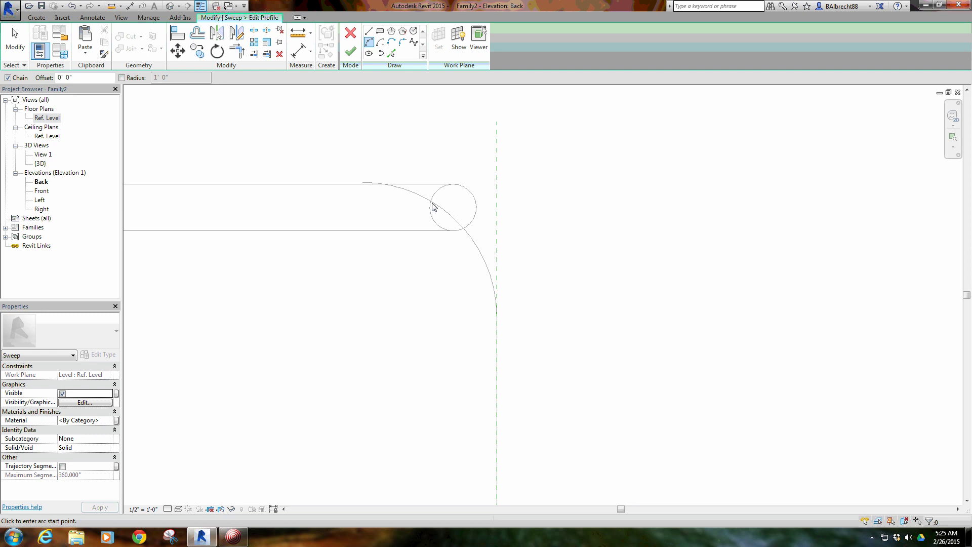
{"action": "left_click", "coordinate": [434, 206]}
{"action": "middle_click_drag", "start_coordinate": [341, 152], "coordinate": [386, 163]}
{"action": "left_click", "coordinate": [363, 152]}
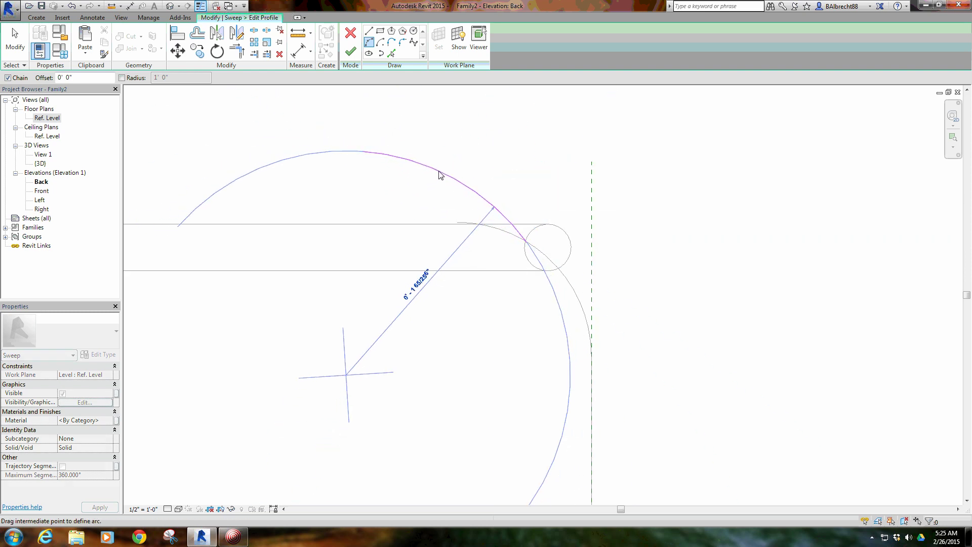
{"action": "right_click", "coordinate": [425, 164]}
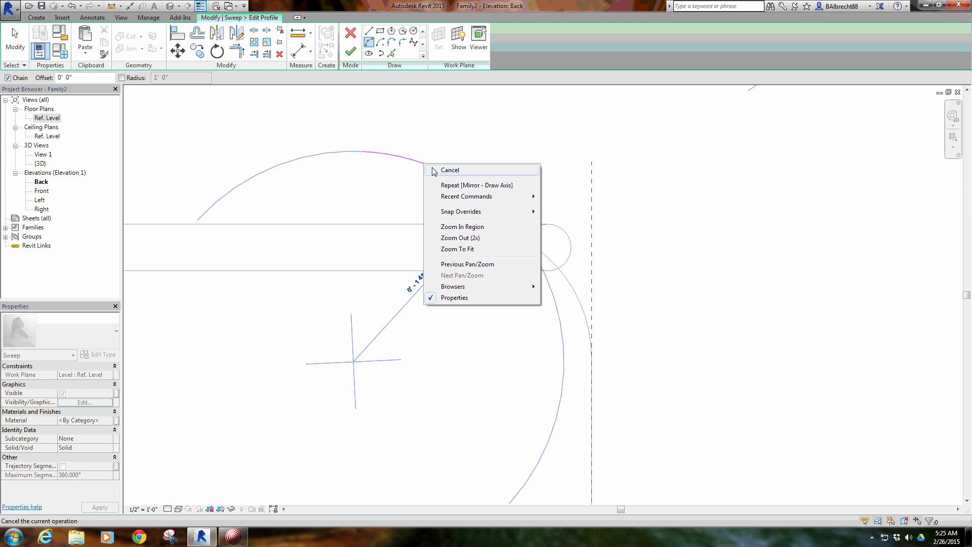
{"action": "left_click", "coordinate": [410, 165]}
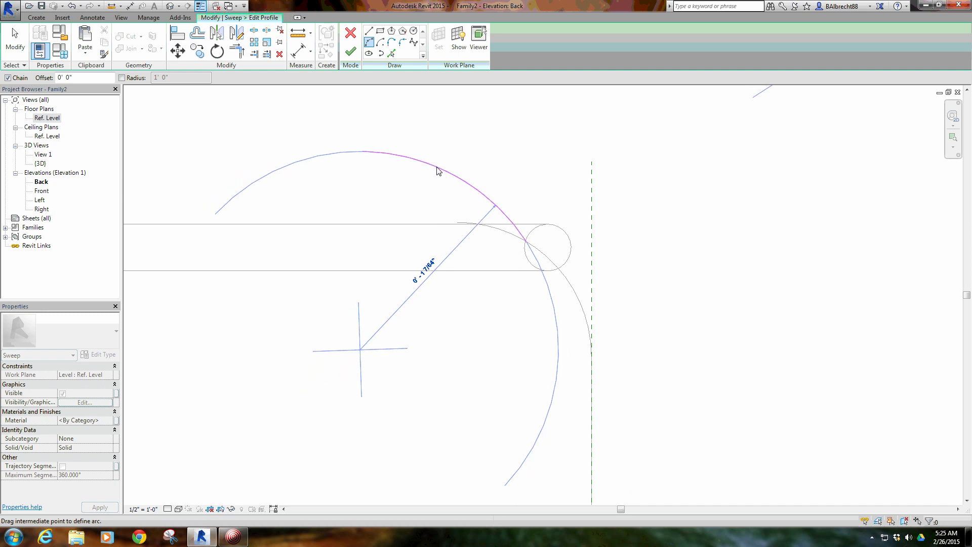
{"action": "right_click", "coordinate": [434, 166]}
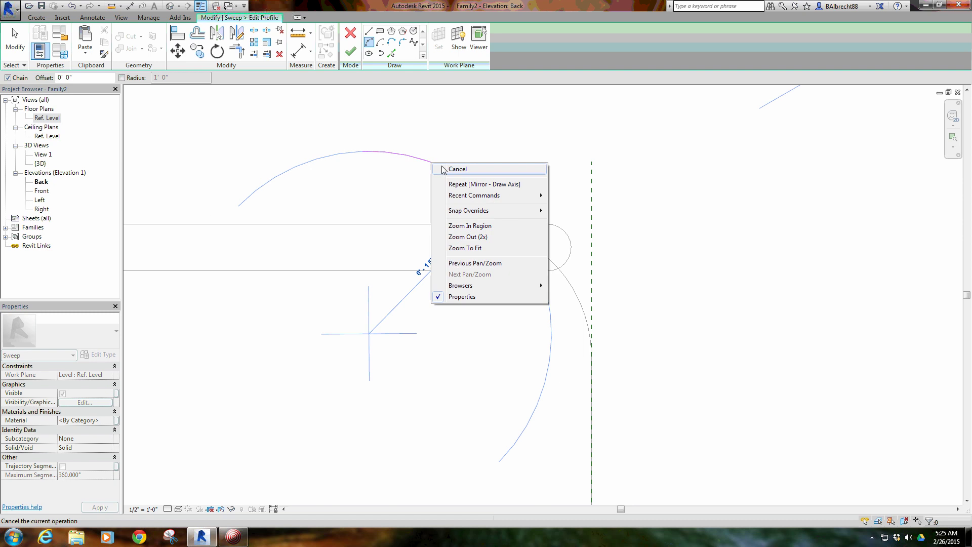
{"action": "left_click", "coordinate": [458, 169]}
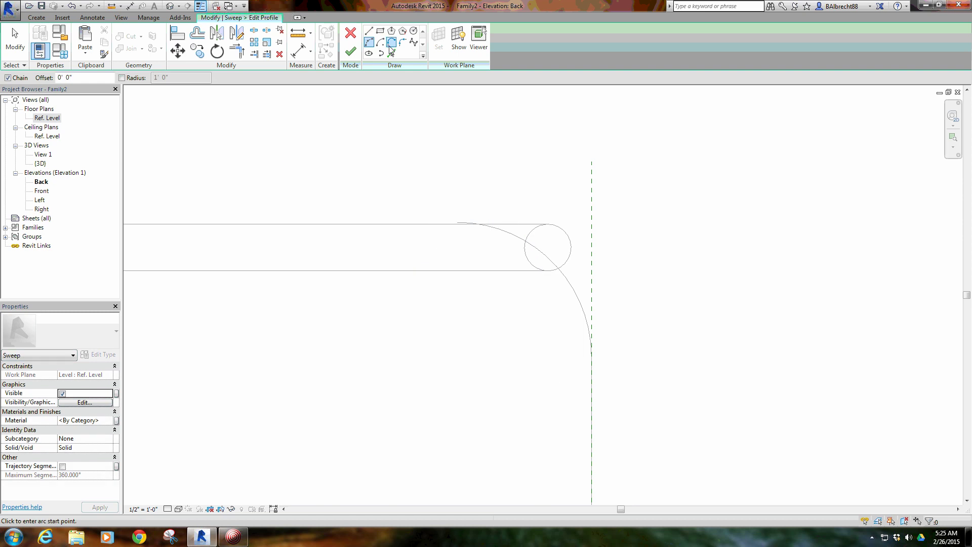
Step: Draw a horizontal profile line and a tangent arc ending at the small circle
{"action": "left_click", "coordinate": [369, 32]}
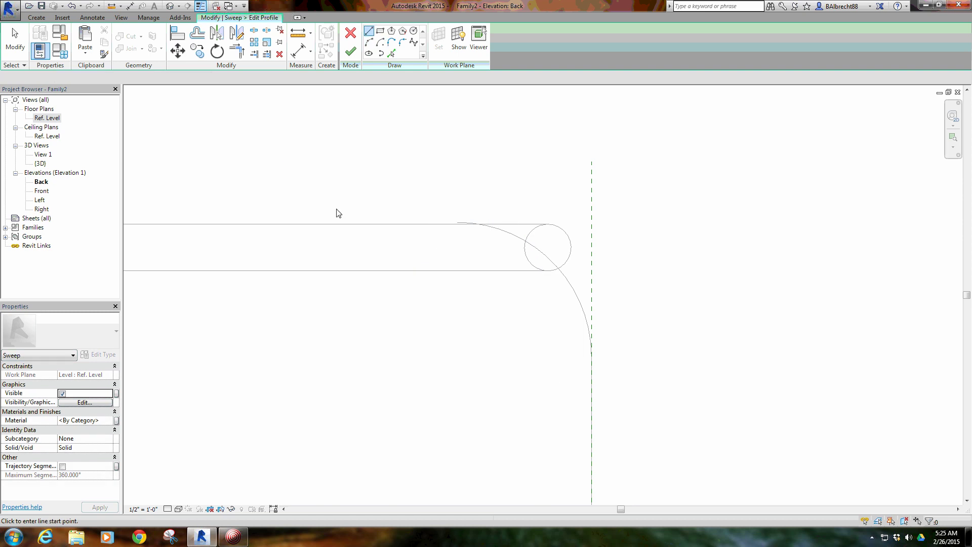
{"action": "left_click", "coordinate": [397, 167]}
{"action": "left_click", "coordinate": [307, 166]}
{"action": "right_click", "coordinate": [411, 121]}
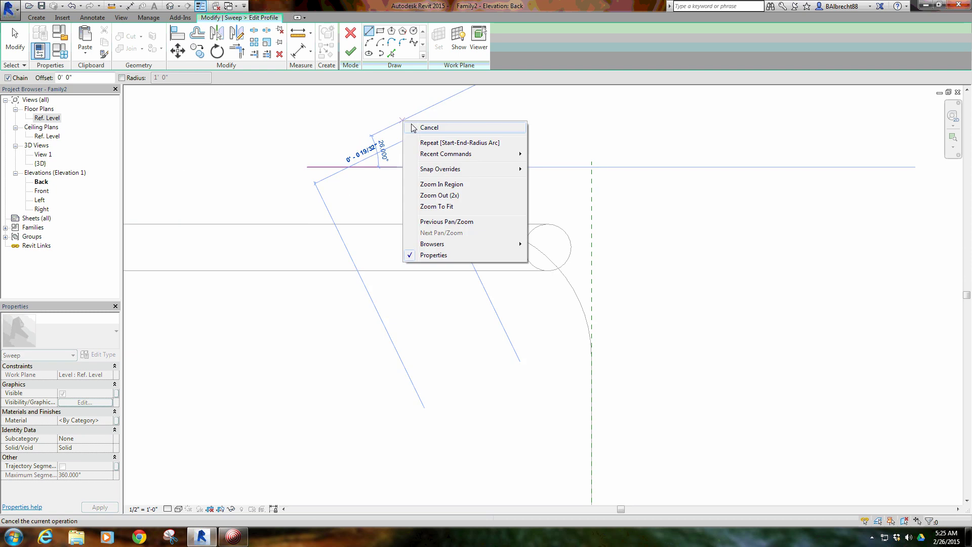
{"action": "left_click", "coordinate": [426, 128]}
{"action": "left_click", "coordinate": [393, 44]}
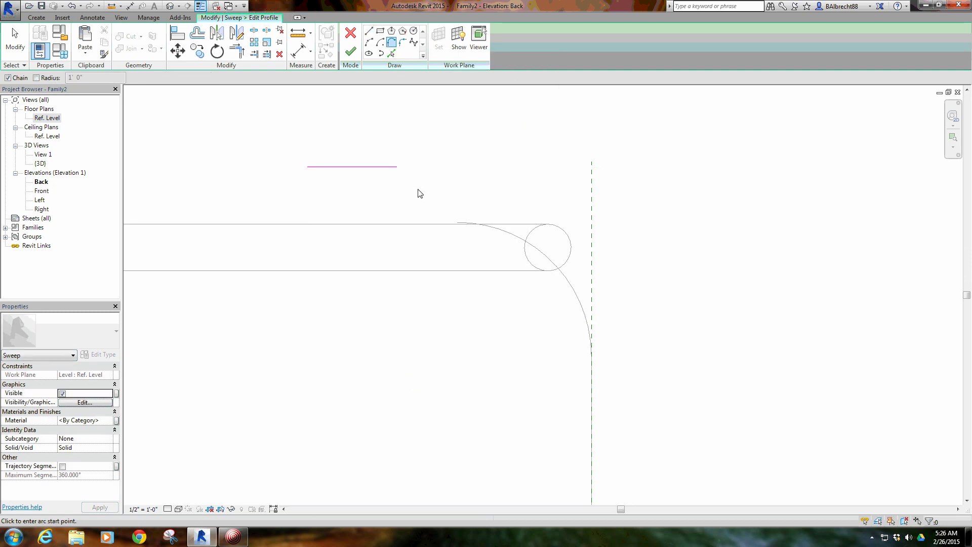
{"action": "left_click", "coordinate": [397, 166]}
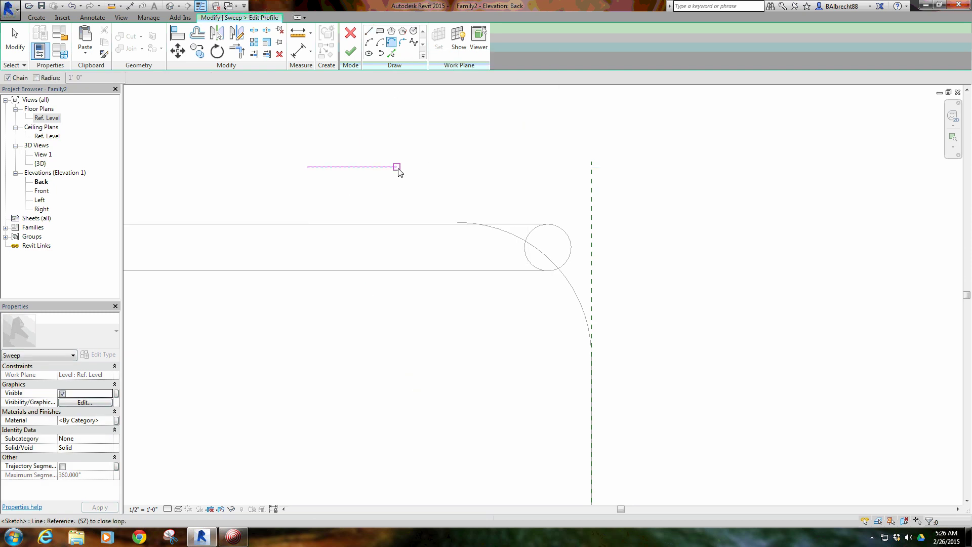
{"action": "left_click", "coordinate": [529, 245]}
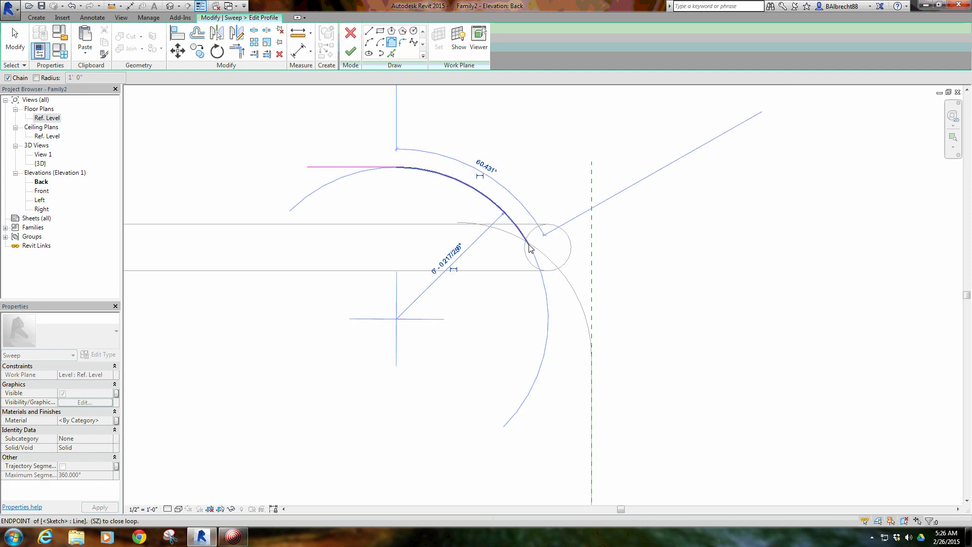
{"action": "right_click", "coordinate": [395, 189]}
{"action": "left_click", "coordinate": [420, 194]}
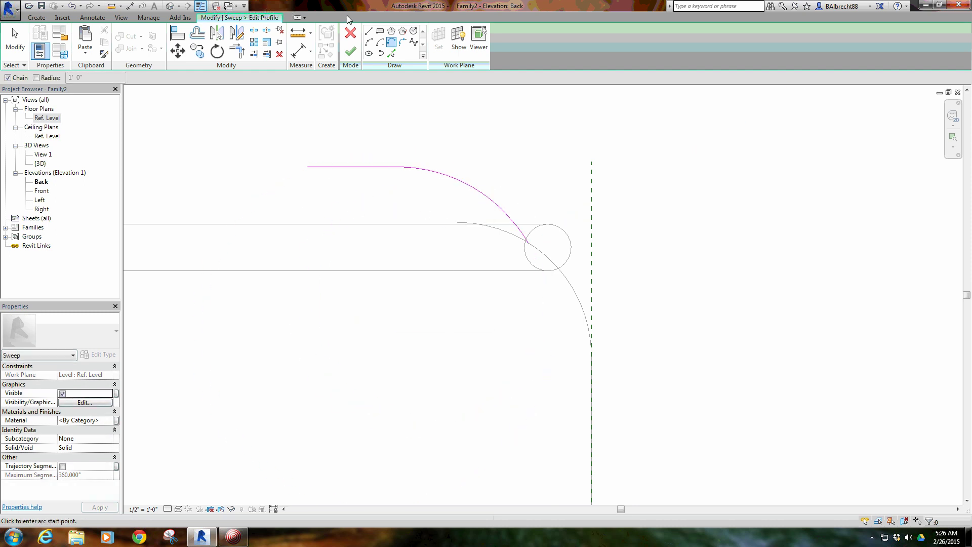
Step: Close the quarter-arc profile with a vertical line and a horizontal line
{"action": "left_click", "coordinate": [369, 31]}
{"action": "left_click", "coordinate": [395, 167]}
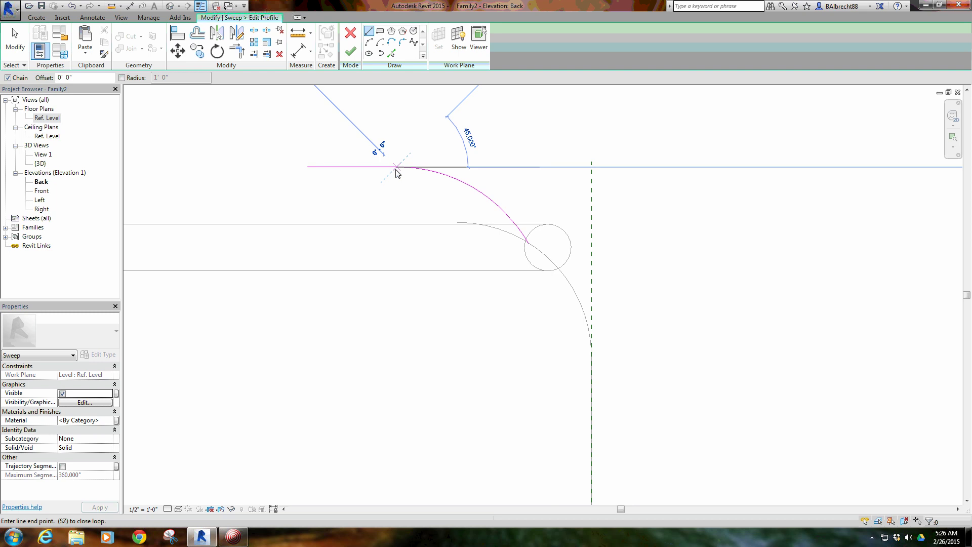
{"action": "left_click", "coordinate": [396, 245]}
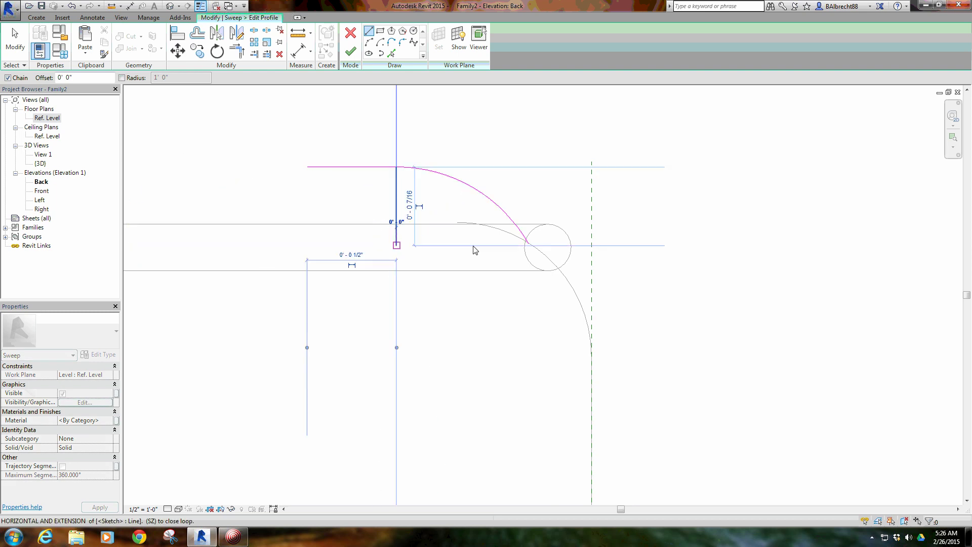
{"action": "left_click", "coordinate": [527, 245]}
{"action": "right_click", "coordinate": [412, 188]}
{"action": "left_click", "coordinate": [419, 194]}
{"action": "key", "text": "Escape"}
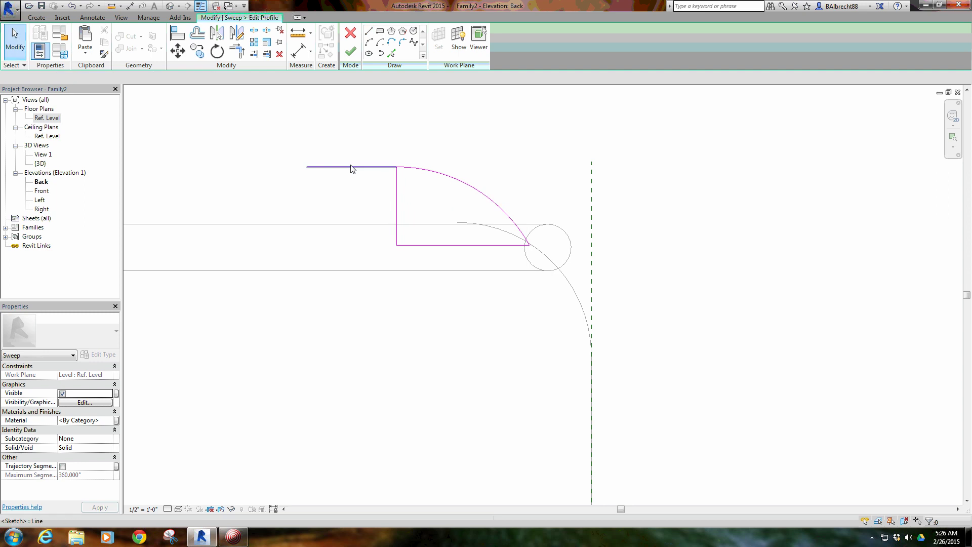
Step: Finish the lip profile and complete the sweep
{"action": "scroll", "coordinate": [314, 161], "scroll_direction": "down", "scroll_amount": 2}
{"action": "middle_click_drag", "start_coordinate": [276, 157], "coordinate": [369, 156]}
{"action": "scroll", "coordinate": [324, 152], "scroll_direction": "down", "scroll_amount": 2}
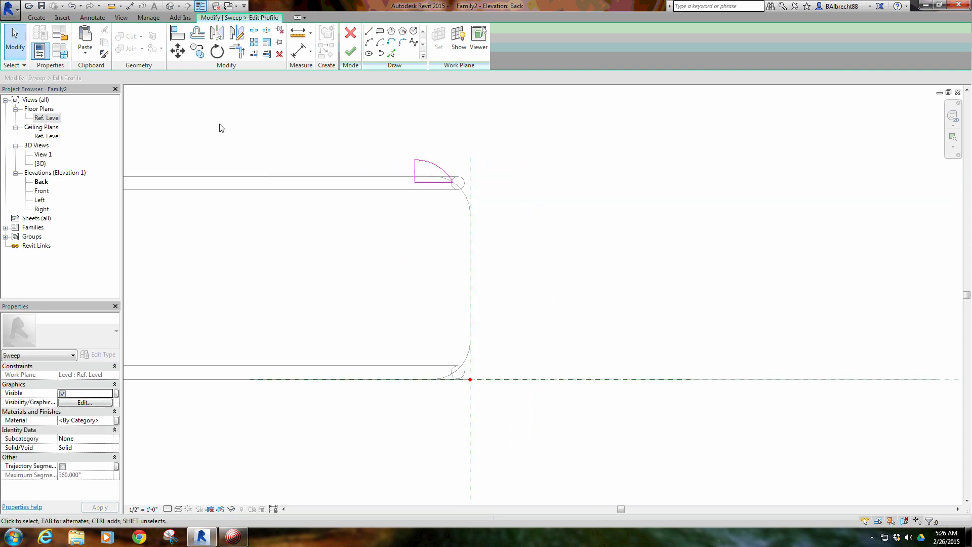
{"action": "middle_click_drag", "start_coordinate": [220, 126], "coordinate": [350, 150]}
{"action": "left_click", "coordinate": [353, 57]}
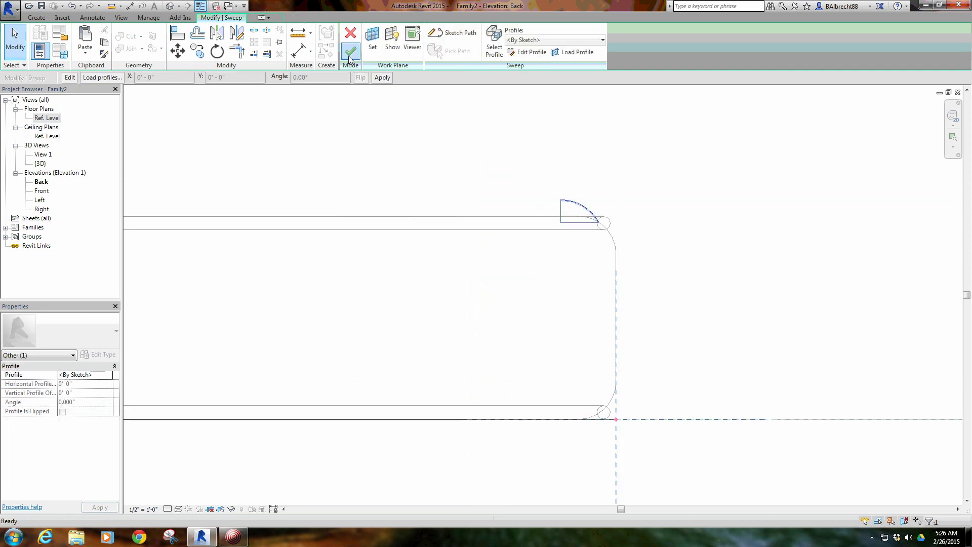
{"action": "left_click", "coordinate": [351, 53]}
Step: Orbit and zoom the 3D view to inspect the rounded lips around the tray's rim
{"action": "left_click", "coordinate": [170, 6]}
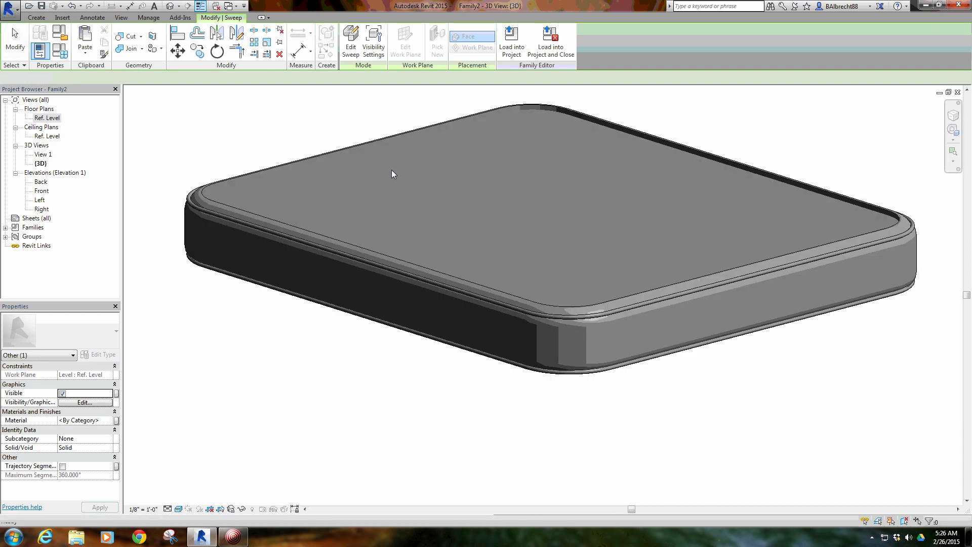
{"action": "middle_click_drag", "start_coordinate": [516, 262], "coordinate": [564, 226], "text": "shift"}
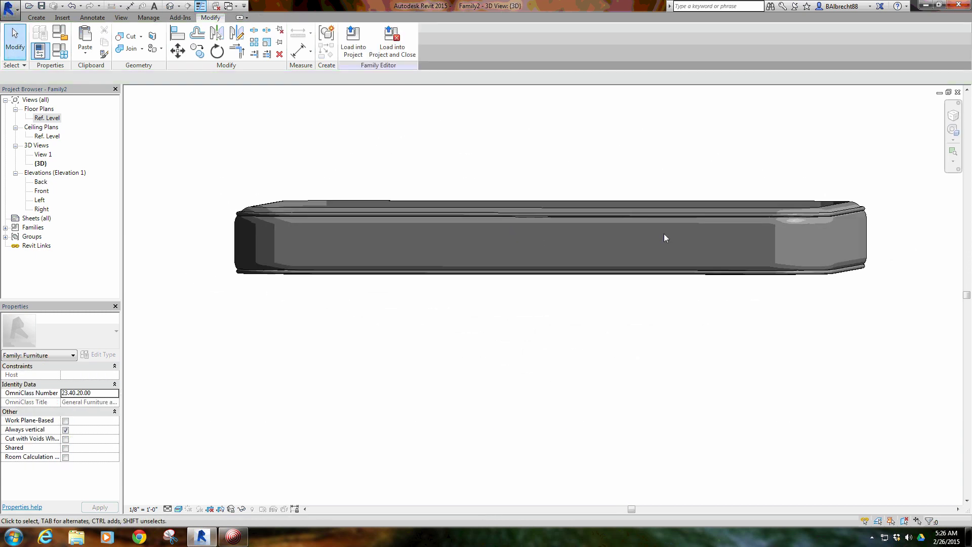
{"action": "scroll", "coordinate": [848, 204], "scroll_direction": "up", "scroll_amount": 5}
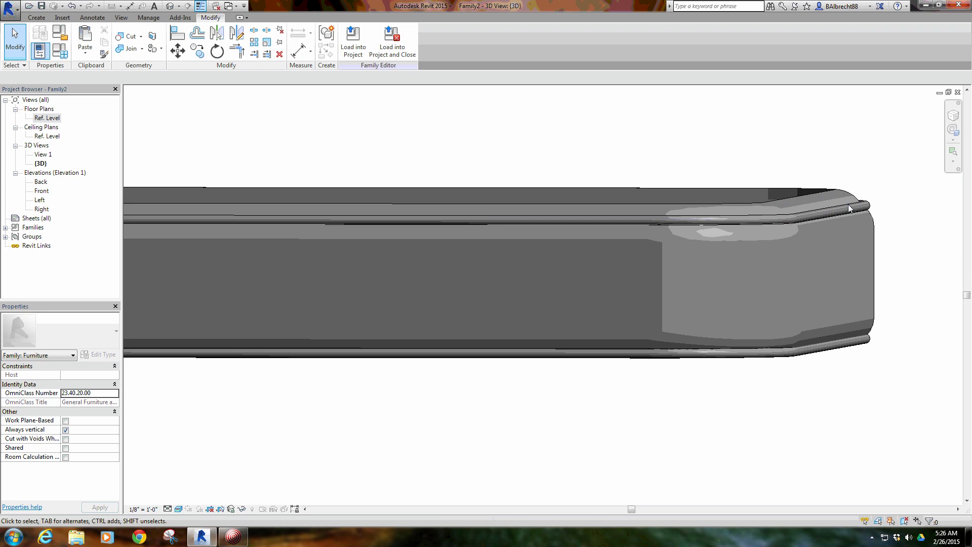
{"action": "scroll", "coordinate": [791, 204], "scroll_direction": "down", "scroll_amount": 2}
{"action": "middle_click_drag", "start_coordinate": [666, 147], "coordinate": [603, 180], "text": "shift"}
{"action": "scroll", "coordinate": [460, 196], "scroll_direction": "down", "scroll_amount": 3}
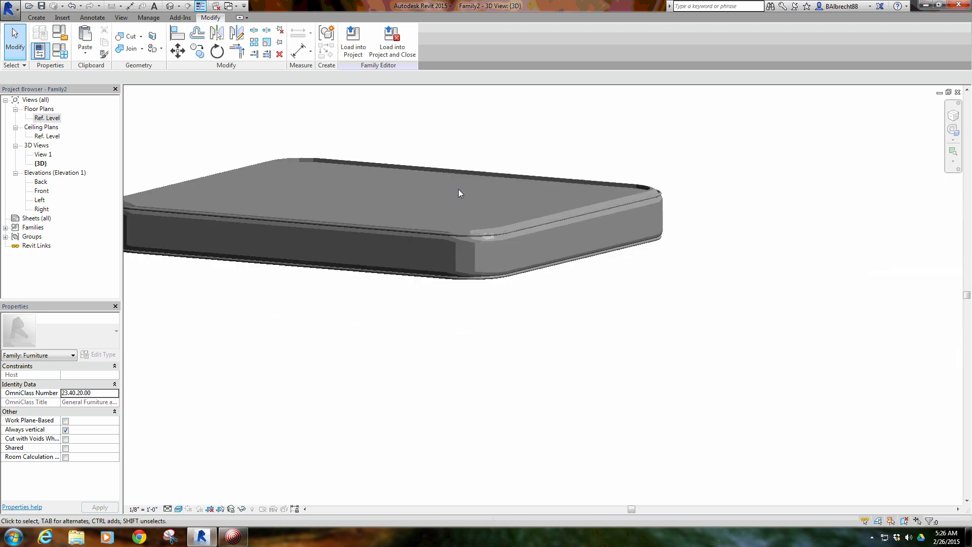
{"action": "middle_click_drag", "start_coordinate": [457, 189], "coordinate": [519, 219], "text": "shift"}
{"action": "scroll", "coordinate": [189, 231], "scroll_direction": "up", "scroll_amount": 3}
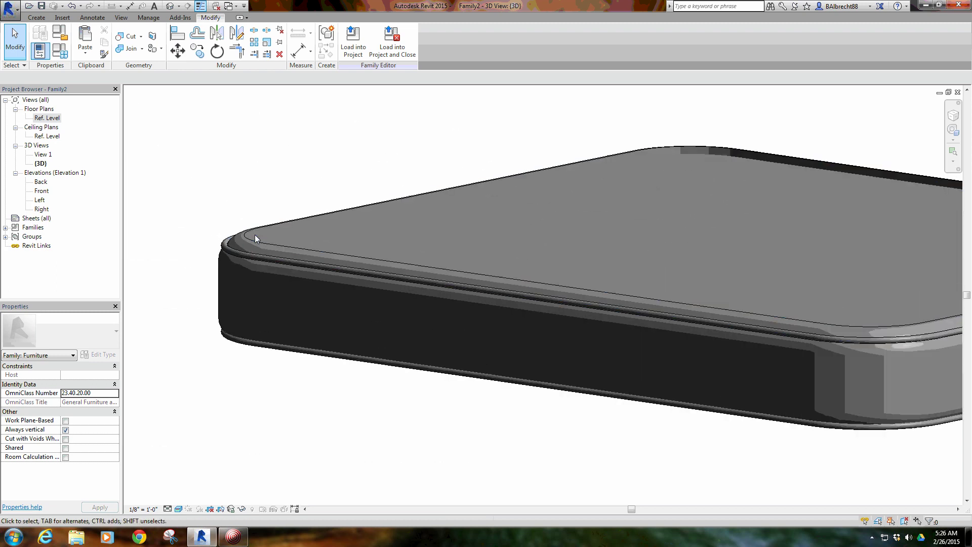
{"action": "middle_click_drag", "start_coordinate": [664, 196], "coordinate": [590, 178], "text": "shift"}
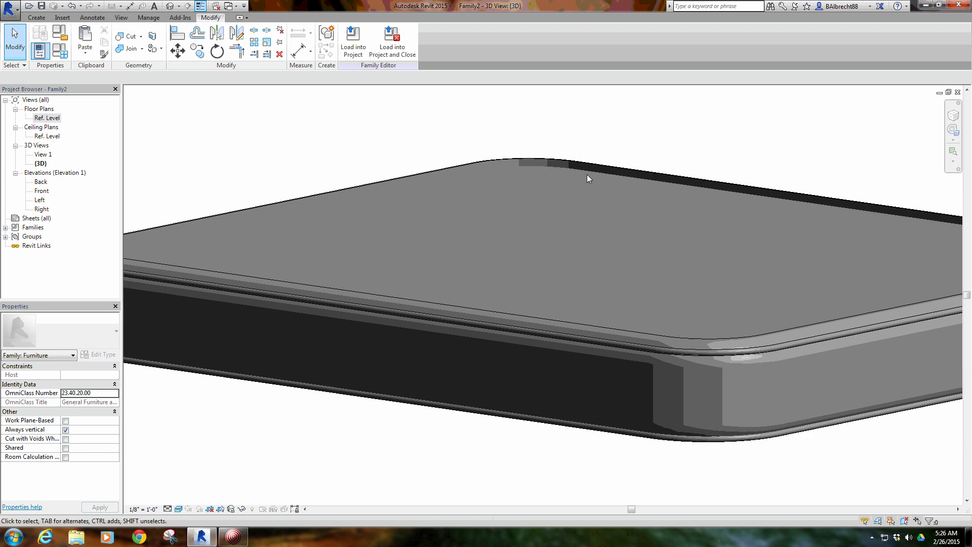
Step: Create an extrusion on Ref. Level by picking the slab's rounded outline edges
{"action": "double_click", "coordinate": [51, 118]}
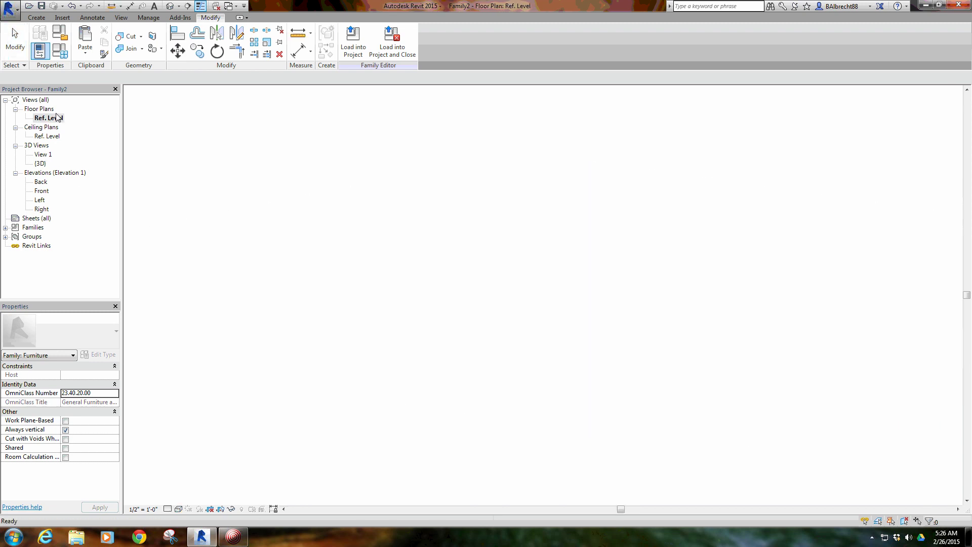
{"action": "left_click", "coordinate": [37, 17]}
{"action": "left_click", "coordinate": [84, 60]}
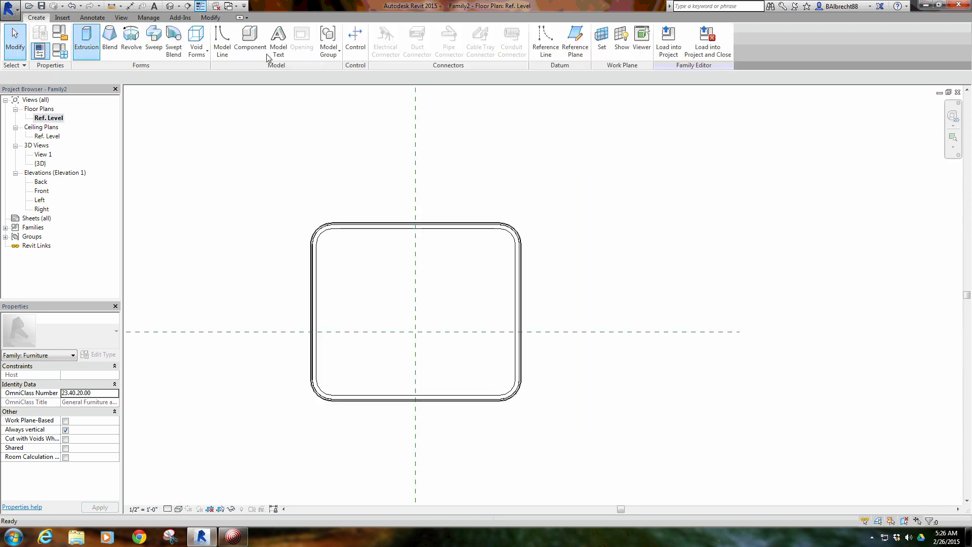
{"action": "left_click", "coordinate": [392, 54]}
{"action": "left_click", "coordinate": [341, 229]}
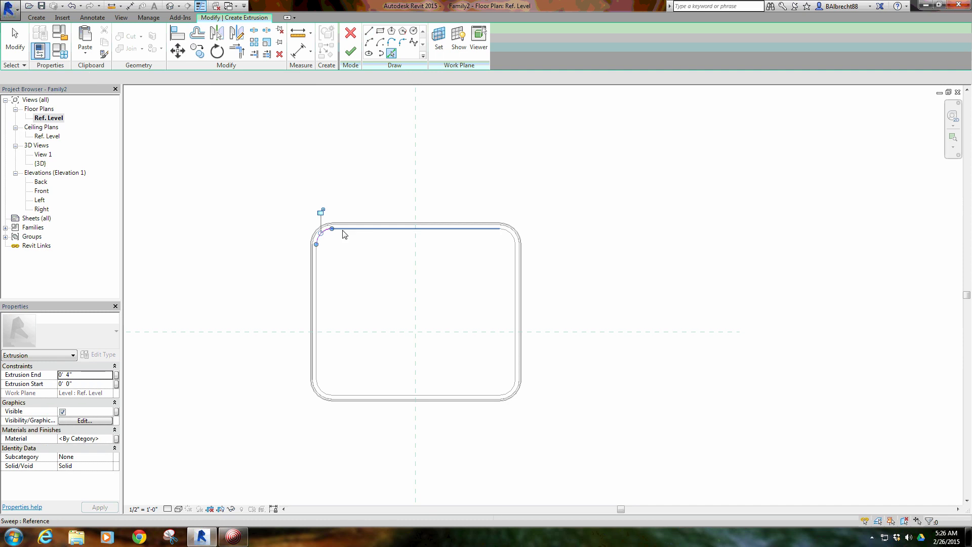
{"action": "left_click", "coordinate": [317, 278]}
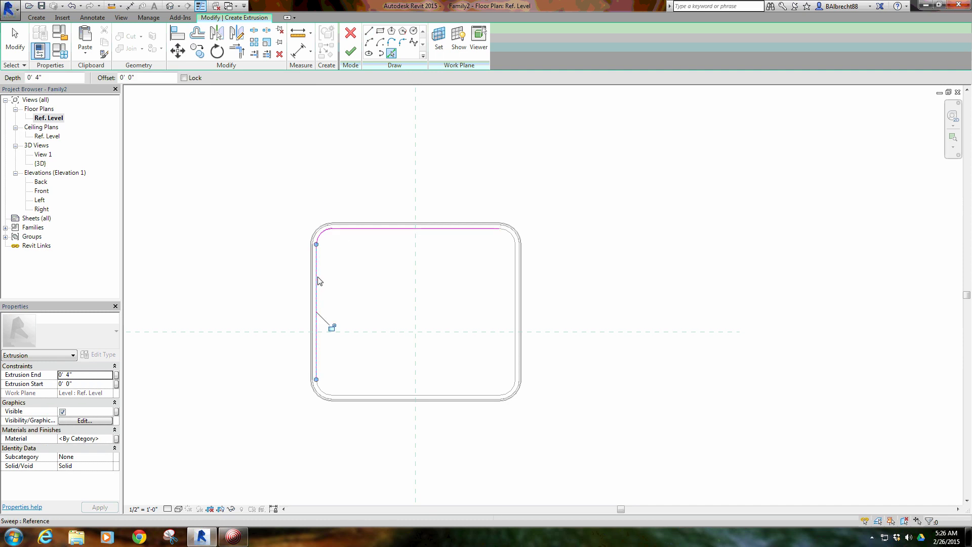
{"action": "left_click", "coordinate": [312, 393]}
{"action": "left_click", "coordinate": [354, 396]}
{"action": "left_click", "coordinate": [514, 369]}
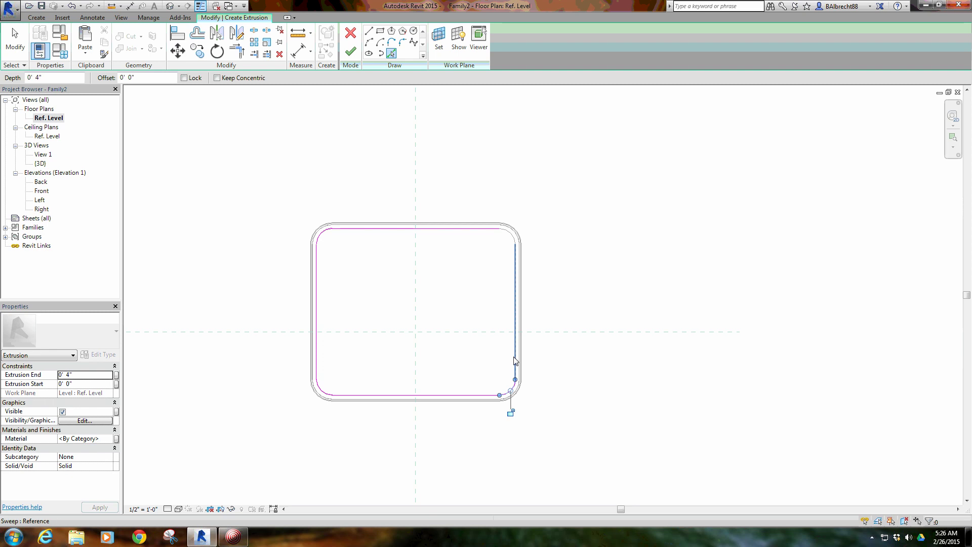
{"action": "right_click", "coordinate": [463, 193]}
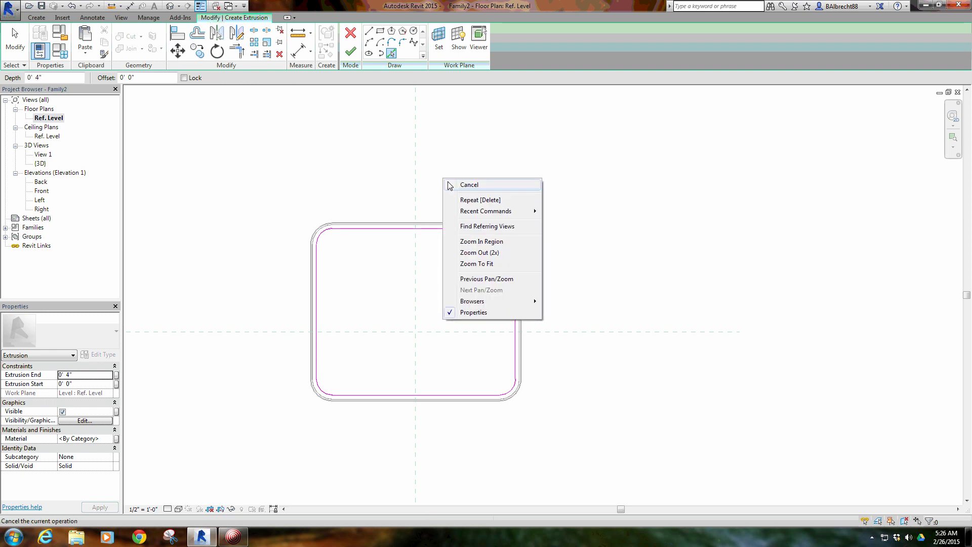
{"action": "left_click", "coordinate": [465, 195]}
{"action": "left_click", "coordinate": [350, 52]}
Step: In 3D, drag the extrusion's shape handles so its end reaches 0' 4 79/256"
{"action": "left_click", "coordinate": [201, 6]}
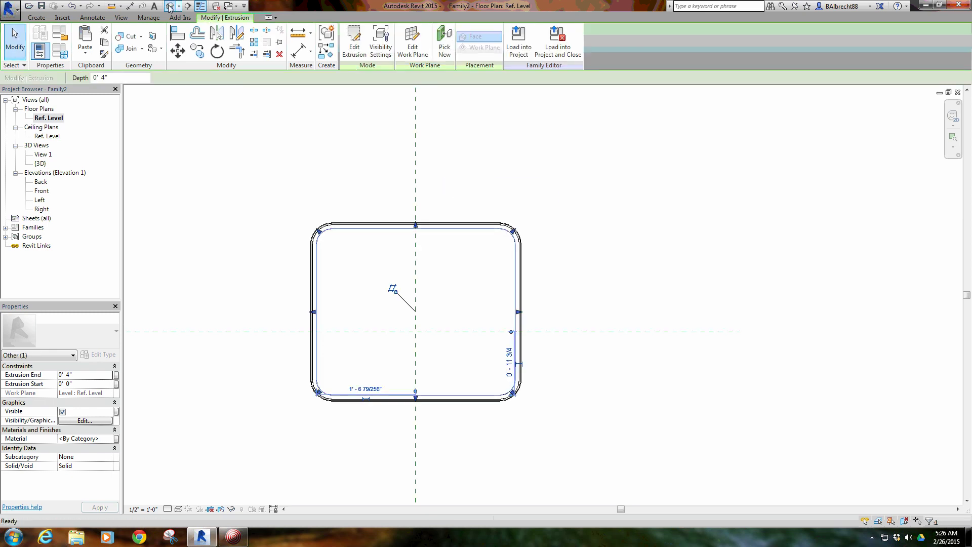
{"action": "left_click", "coordinate": [342, 194]}
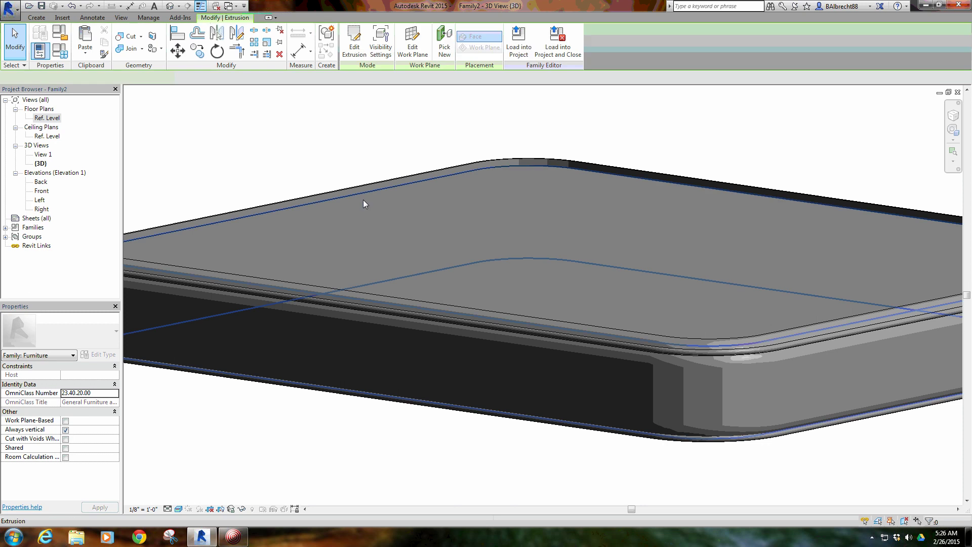
{"action": "left_click_drag", "start_coordinate": [619, 253], "coordinate": [619, 245]}
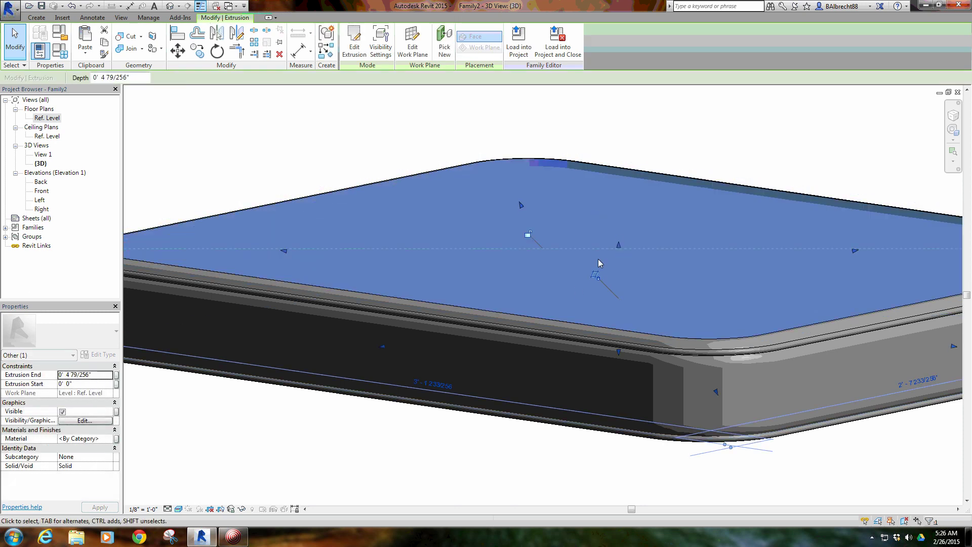
{"action": "left_click_drag", "start_coordinate": [618, 353], "coordinate": [615, 257]}
{"action": "left_click", "coordinate": [324, 150]}
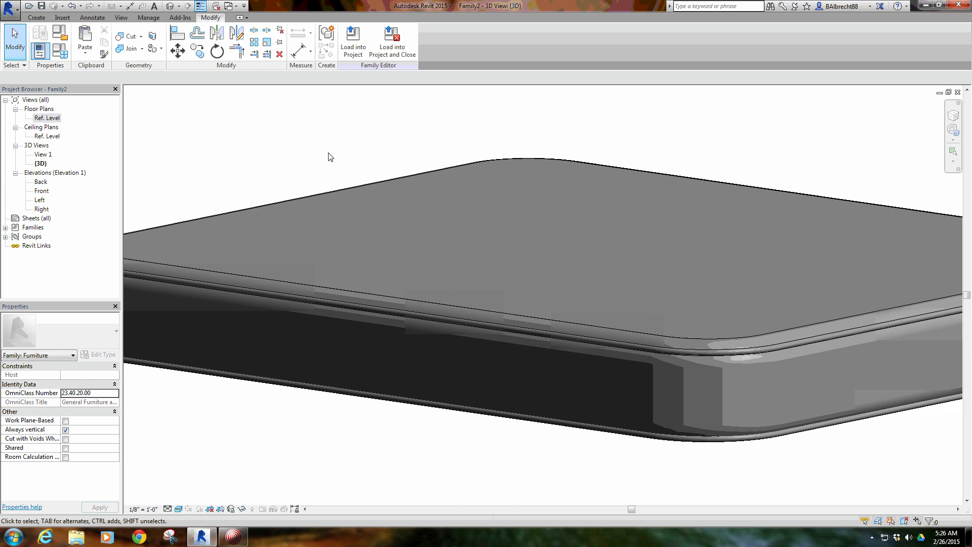
{"action": "scroll", "coordinate": [427, 197], "scroll_direction": "down", "scroll_amount": 5}
{"action": "middle_click_drag", "start_coordinate": [429, 310], "coordinate": [314, 221], "text": "shift"}
{"action": "scroll", "coordinate": [314, 221], "scroll_direction": "up", "scroll_amount": 2}
{"action": "middle_click_drag", "start_coordinate": [393, 205], "coordinate": [434, 235], "text": "shift"}
{"action": "mouse_move", "coordinate": [299, 169]}
{"action": "middle_mouse_down", "text": "shift"}
{"action": "mouse_move", "coordinate": [277, 174]}
{"action": "mouse_move", "coordinate": [291, 181]}
{"action": "middle_mouse_up", "text": "shift"}
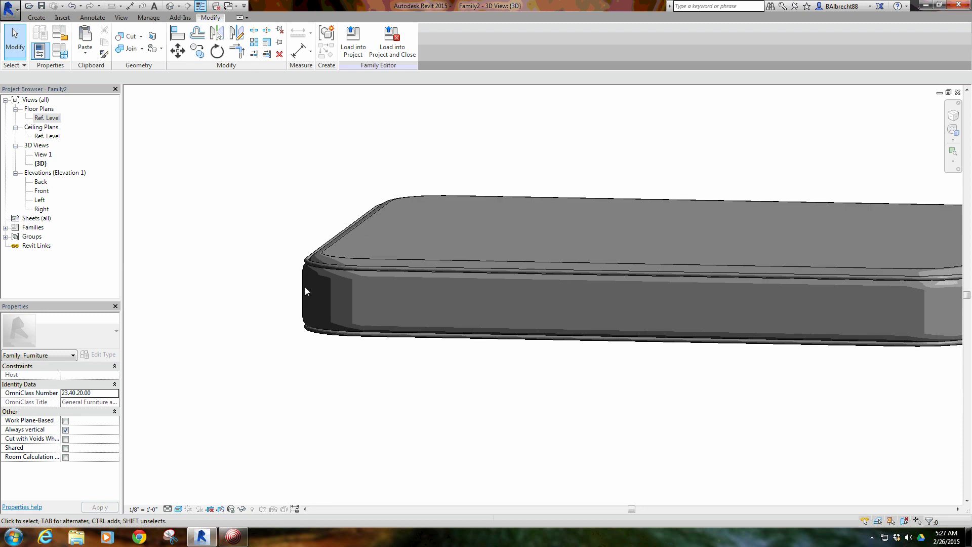
{"action": "scroll", "coordinate": [298, 183], "scroll_direction": "down", "scroll_amount": 3}
{"action": "mouse_move", "coordinate": [425, 185]}
{"action": "middle_mouse_down", "text": "shift"}
{"action": "mouse_move", "coordinate": [401, 179]}
{"action": "mouse_move", "coordinate": [355, 201]}
{"action": "mouse_move", "coordinate": [438, 152]}
{"action": "mouse_move", "coordinate": [437, 178]}
{"action": "mouse_move", "coordinate": [417, 186]}
{"action": "middle_mouse_up", "text": "shift"}
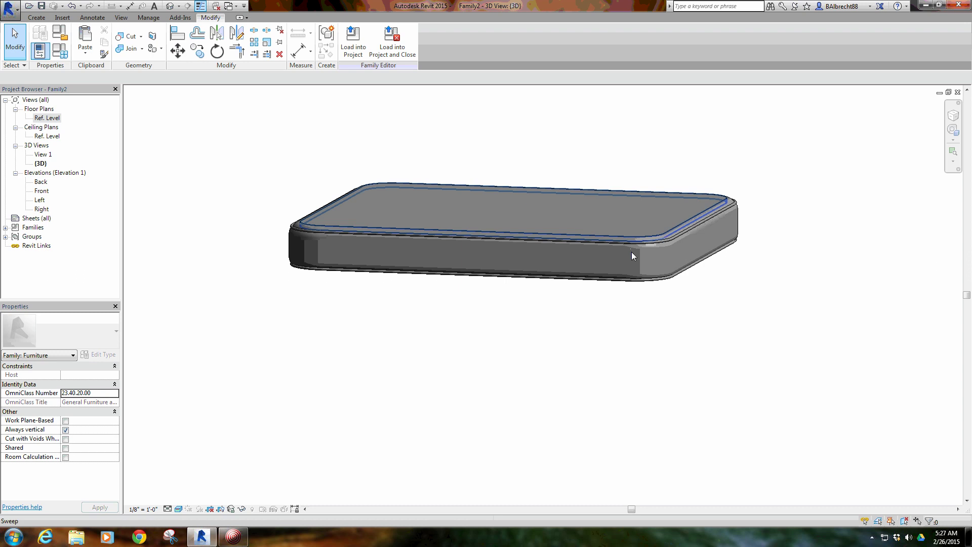
{"action": "middle_click_drag", "start_coordinate": [452, 212], "coordinate": [516, 214], "text": "shift"}
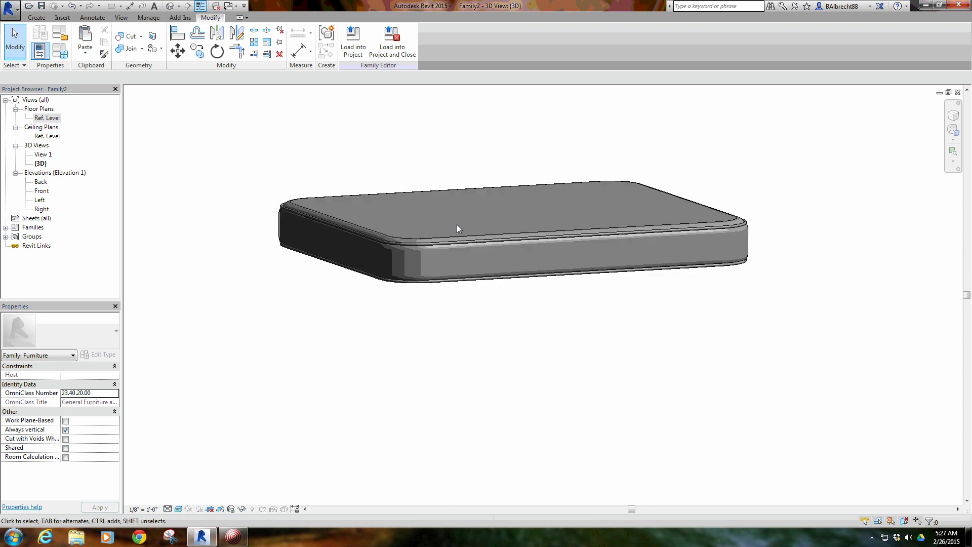
{"action": "middle_click_drag", "start_coordinate": [456, 225], "coordinate": [381, 236], "text": "shift"}
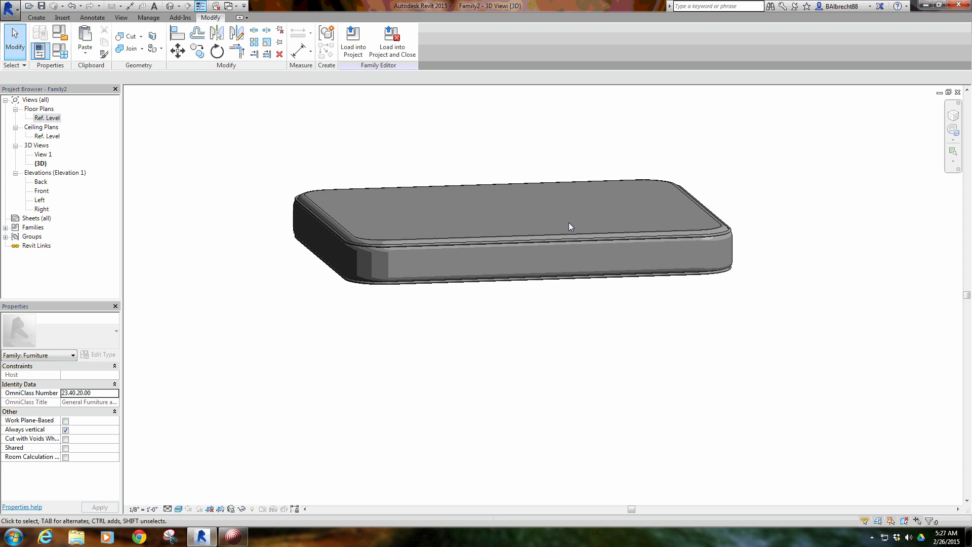
{"action": "middle_click_drag", "start_coordinate": [569, 223], "coordinate": [319, 234], "text": "shift"}
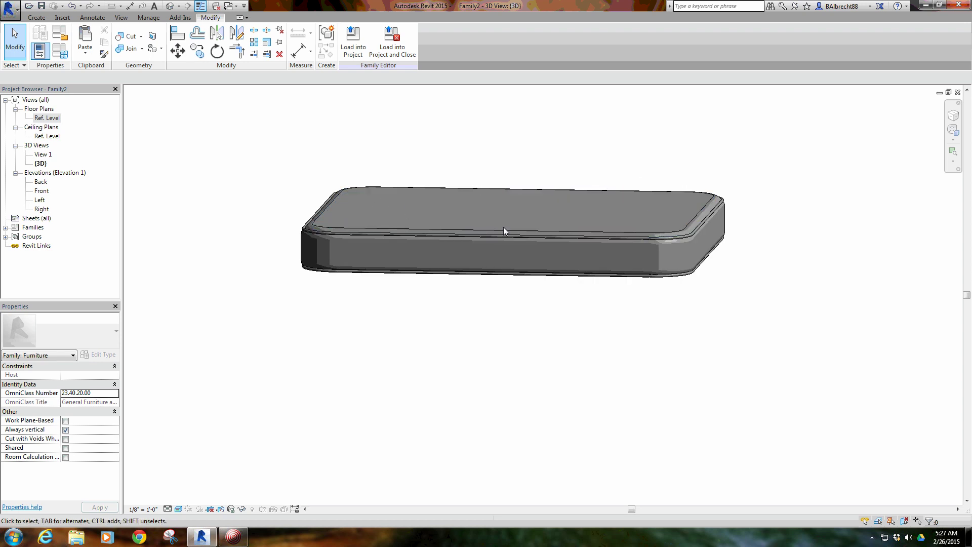
{"action": "middle_click_drag", "start_coordinate": [506, 227], "coordinate": [550, 262], "text": "shift"}
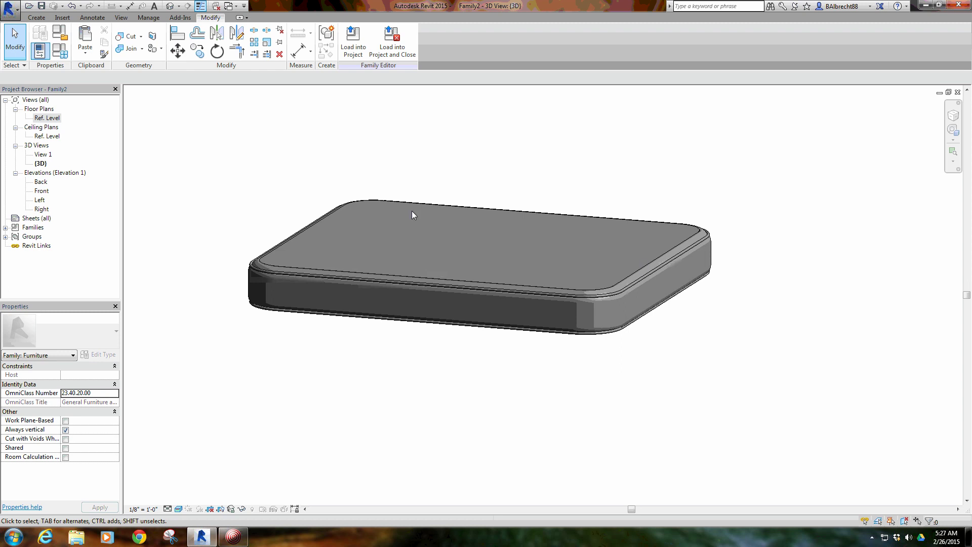
{"action": "scroll", "coordinate": [299, 276], "scroll_direction": "up", "scroll_amount": 1}
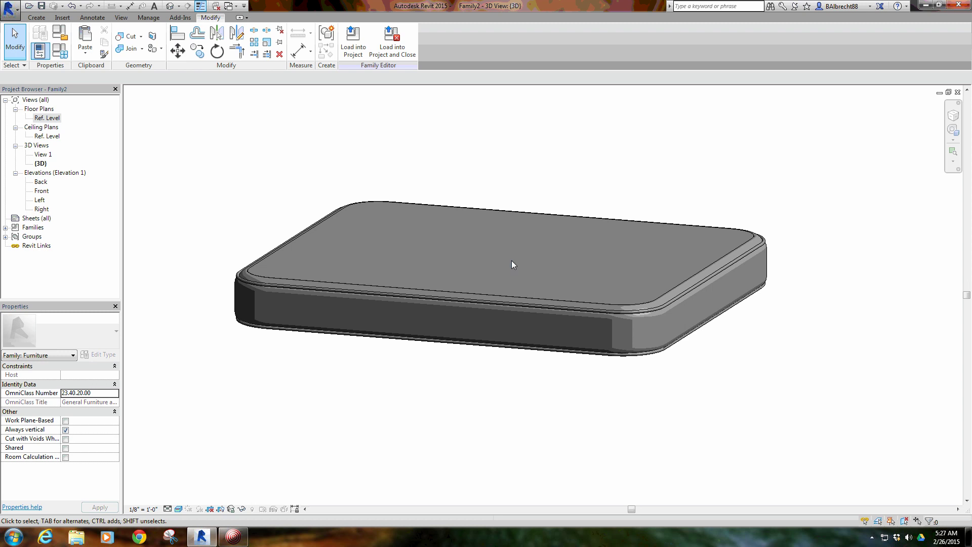
{"action": "middle_click_drag", "start_coordinate": [560, 167], "coordinate": [552, 197]}
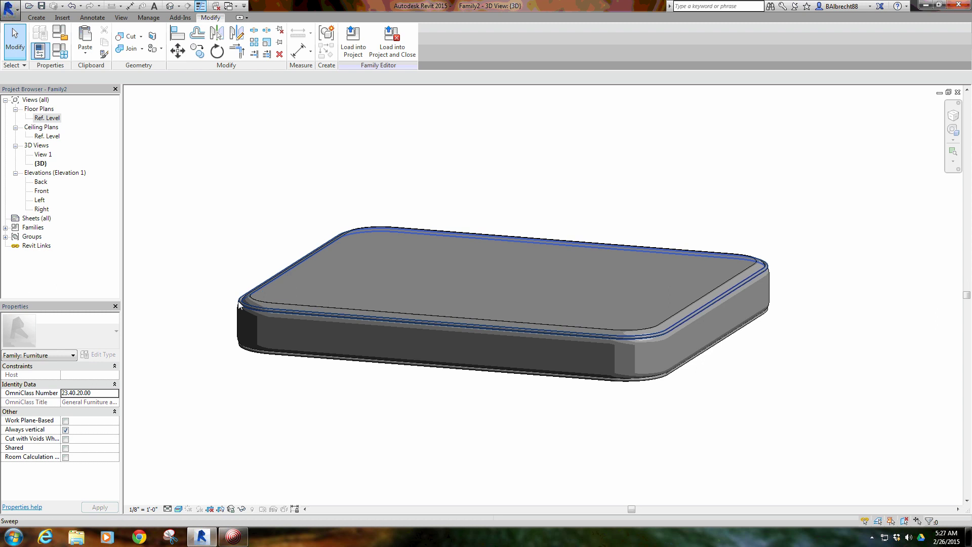
{"action": "middle_click_drag", "start_coordinate": [539, 282], "coordinate": [512, 294]}
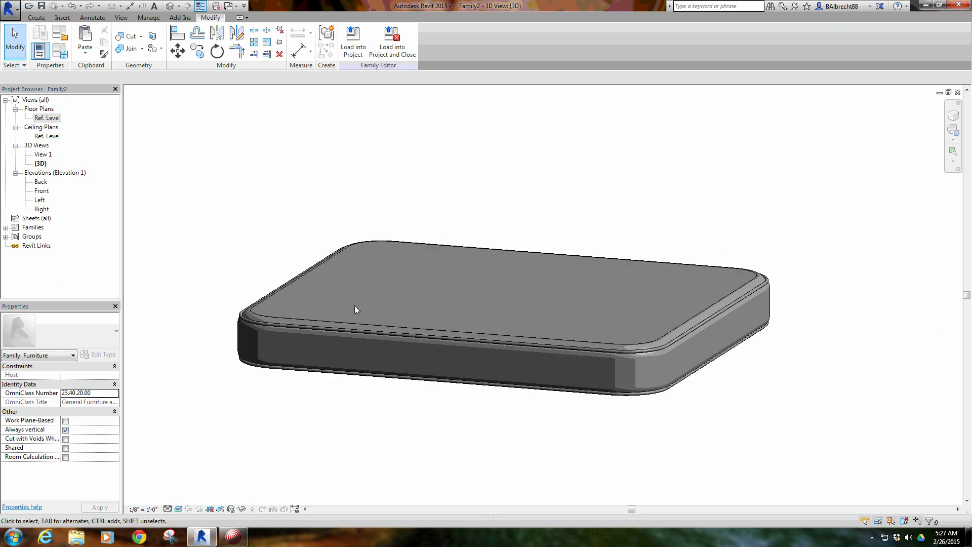
{"action": "scroll", "coordinate": [264, 316], "scroll_direction": "up", "scroll_amount": 5}
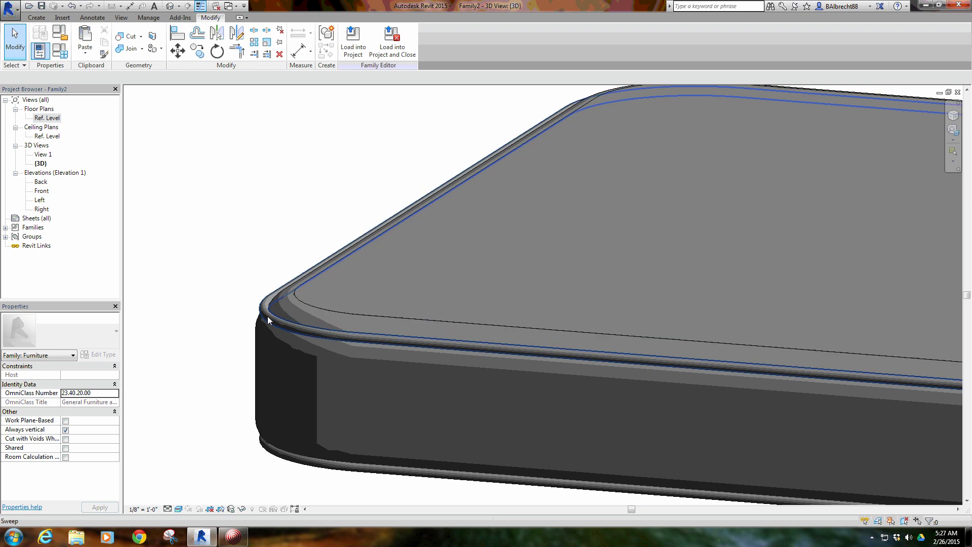
{"action": "scroll", "coordinate": [371, 297], "scroll_direction": "down", "scroll_amount": 6}
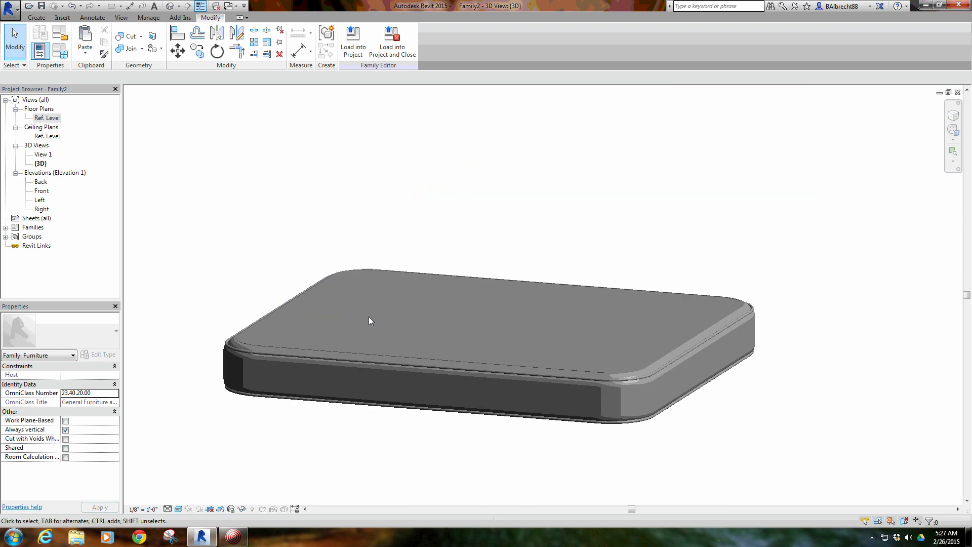
{"action": "middle_click_drag", "start_coordinate": [388, 310], "coordinate": [415, 309]}
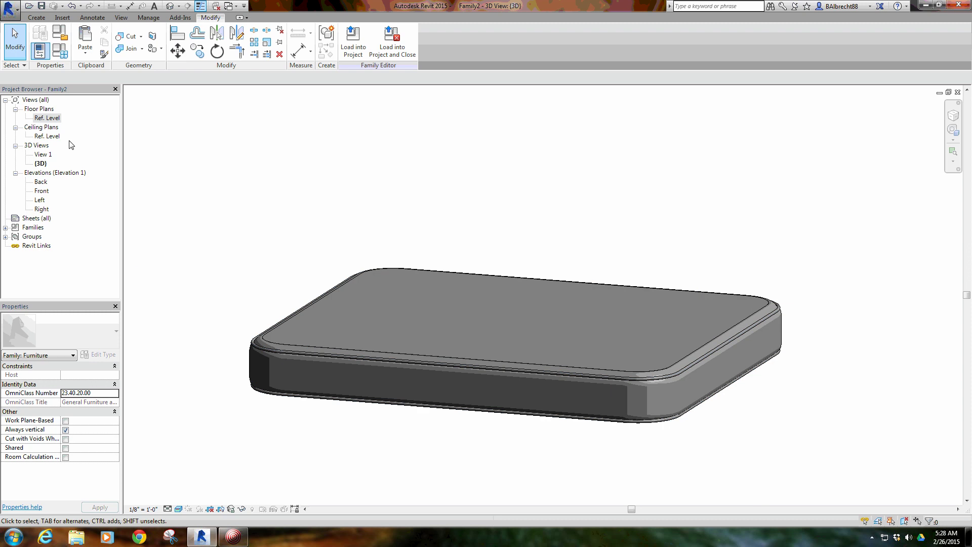
{"action": "left_click", "coordinate": [250, 363]}
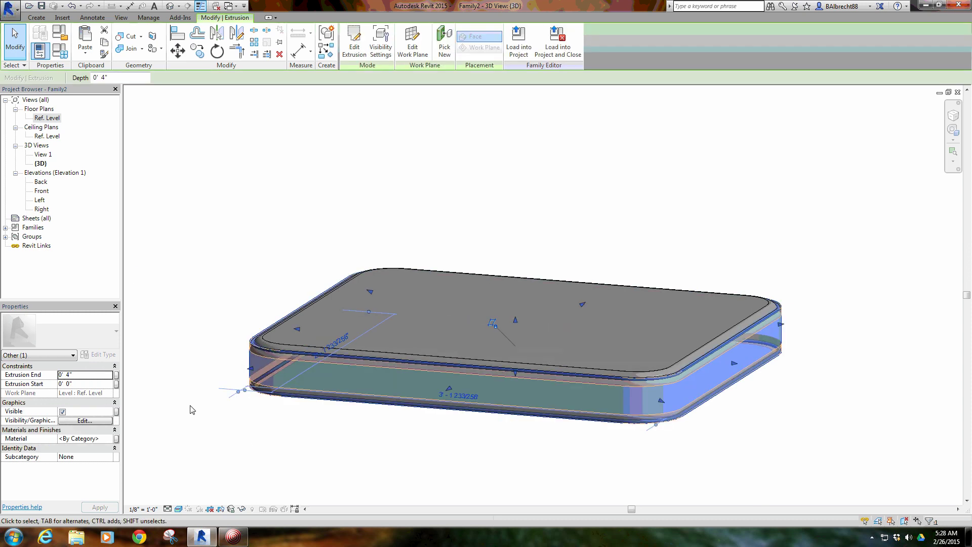
Step: Edit the extrusion sketch on Ref. Level and add the 3' - 3" width dimension
{"action": "left_click", "coordinate": [354, 40]}
{"action": "double_click", "coordinate": [53, 119]}
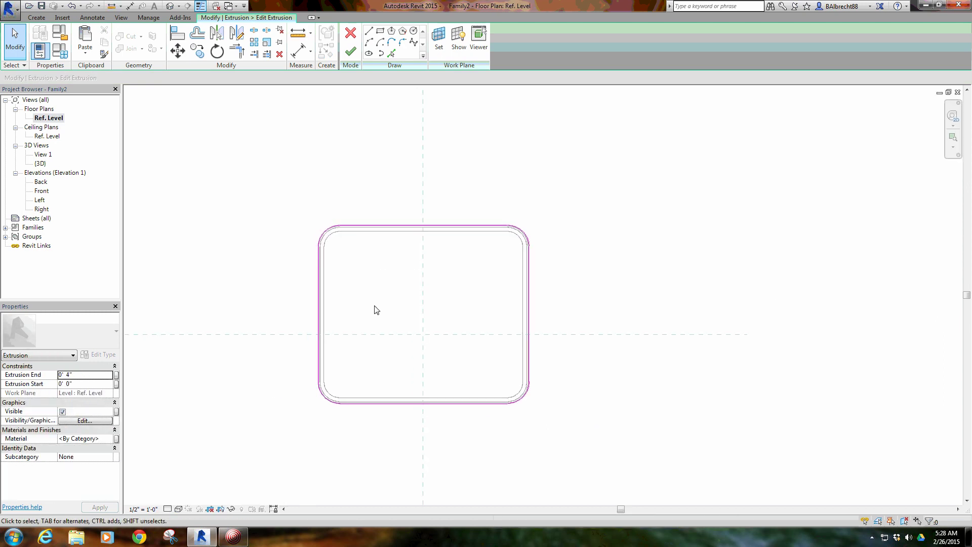
{"action": "key", "text": "d"}
{"action": "key", "text": "i"}
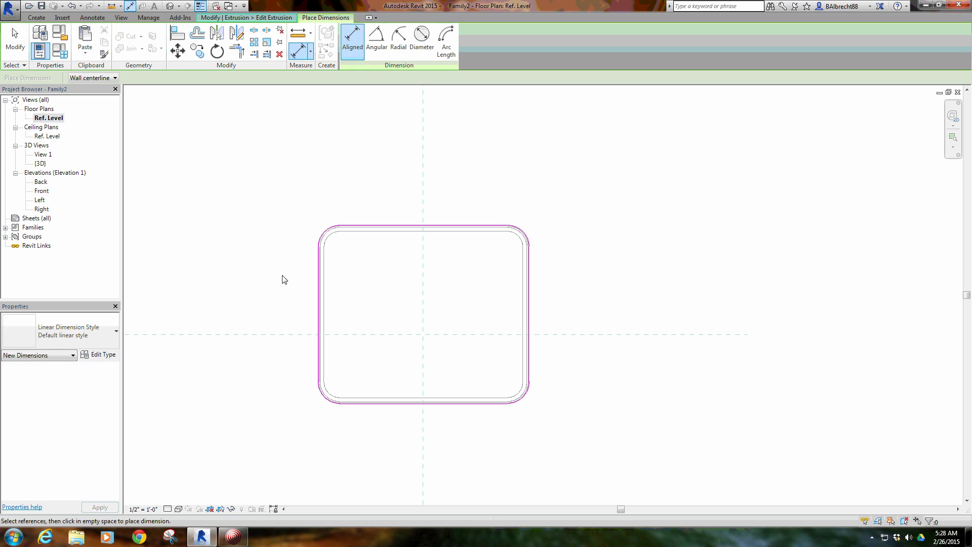
{"action": "left_click", "coordinate": [319, 281]}
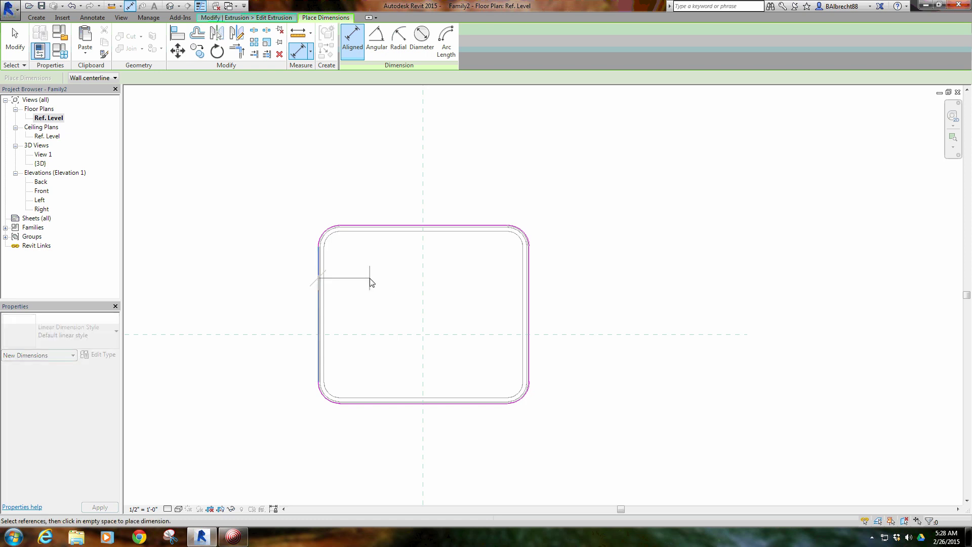
{"action": "left_click", "coordinate": [530, 282]}
{"action": "left_click", "coordinate": [474, 170]}
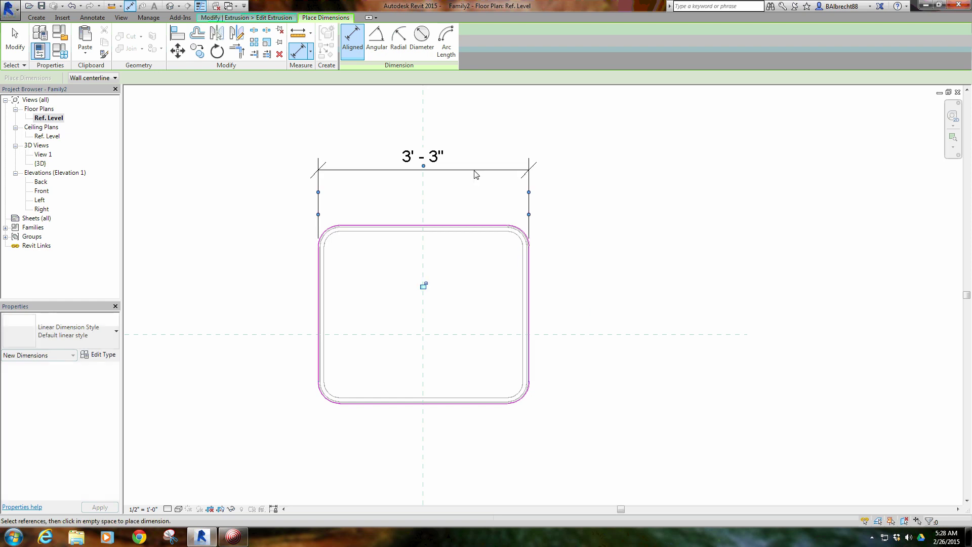
Step: Add the 2' - 9" depth dimension, then select the width dimension
{"action": "left_click", "coordinate": [476, 227]}
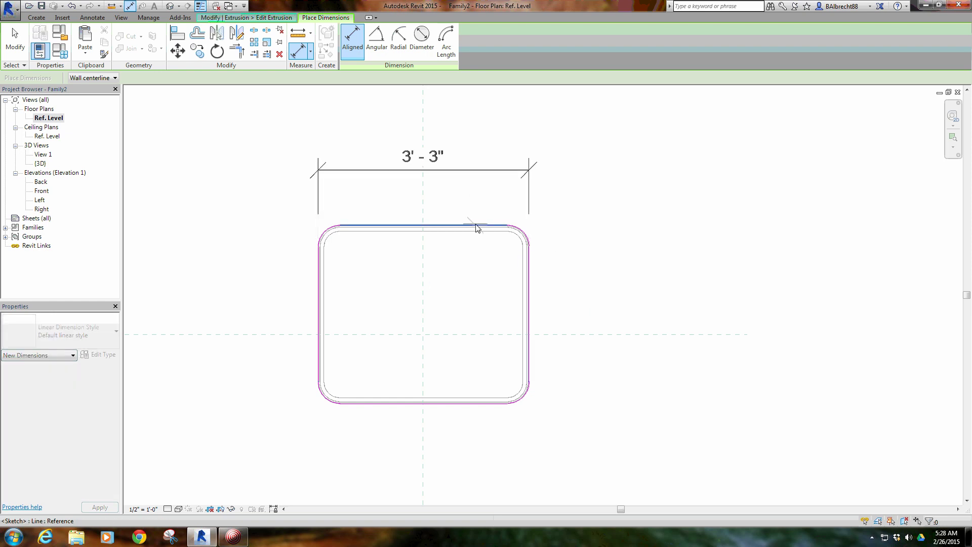
{"action": "left_click", "coordinate": [475, 404]}
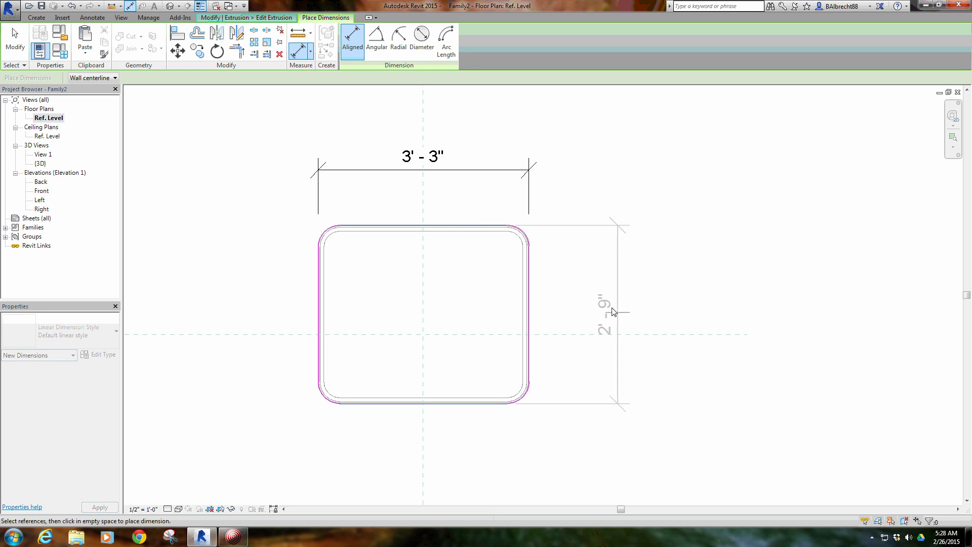
{"action": "left_click", "coordinate": [585, 304]}
{"action": "right_click", "coordinate": [615, 261]}
{"action": "left_click", "coordinate": [629, 267]}
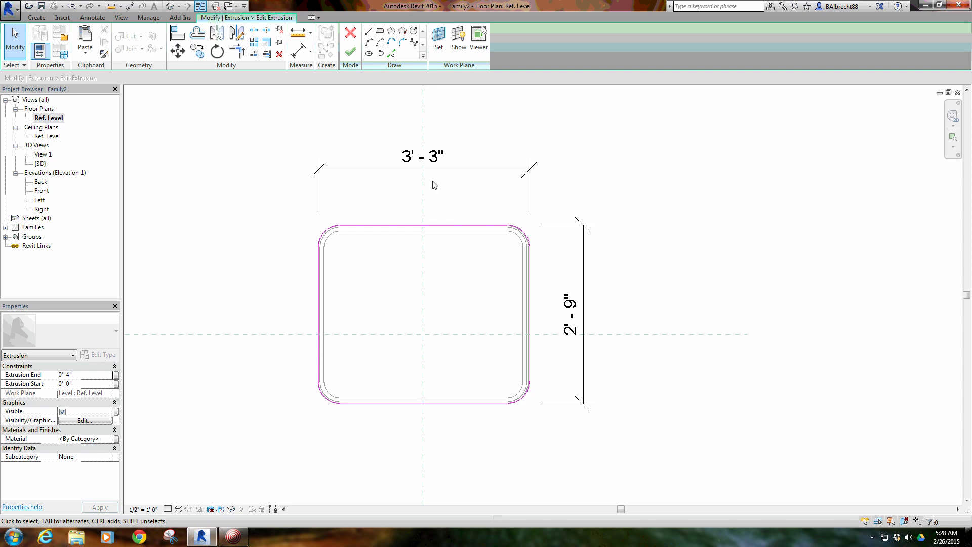
{"action": "left_click", "coordinate": [452, 173]}
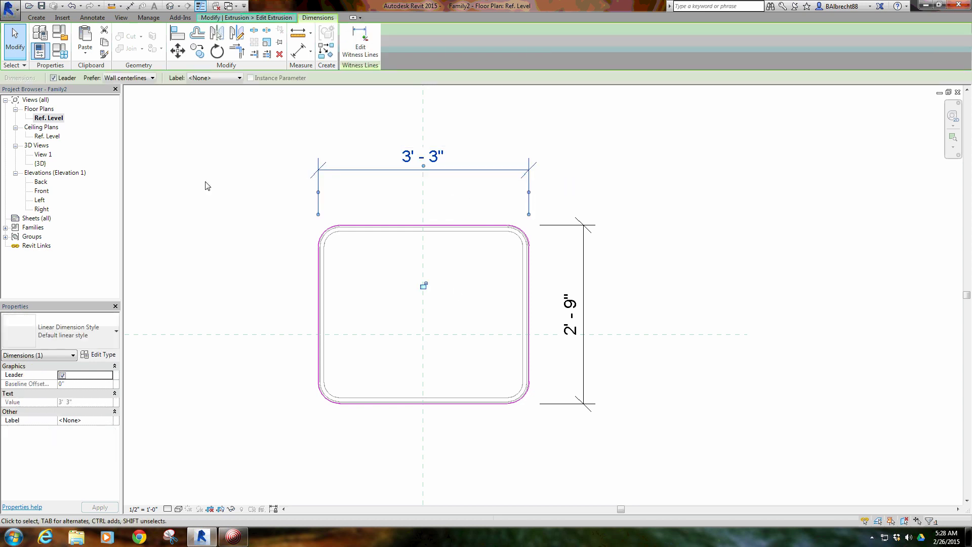
Step: Label the 3' - 3" dimension with a new instance parameter named Width
{"action": "left_click", "coordinate": [221, 78]}
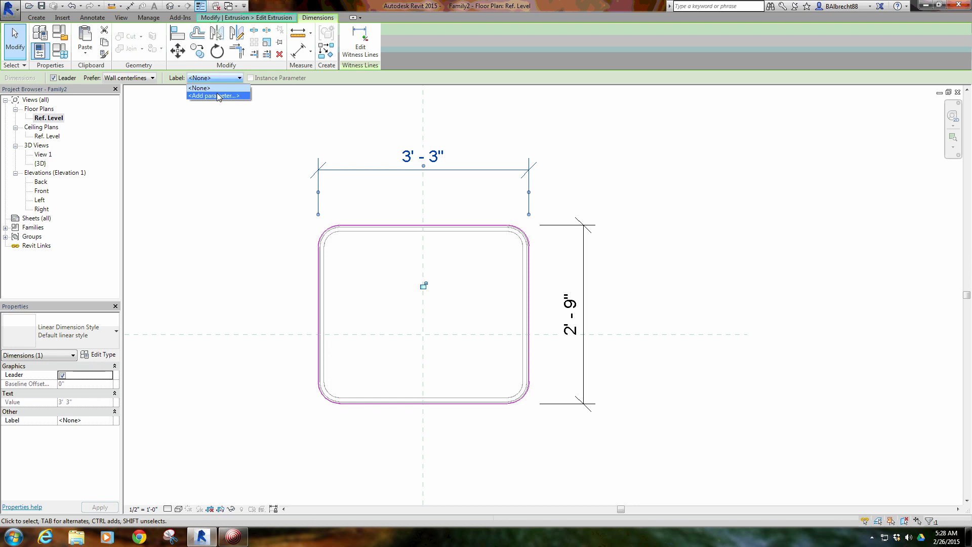
{"action": "left_click", "coordinate": [217, 94]}
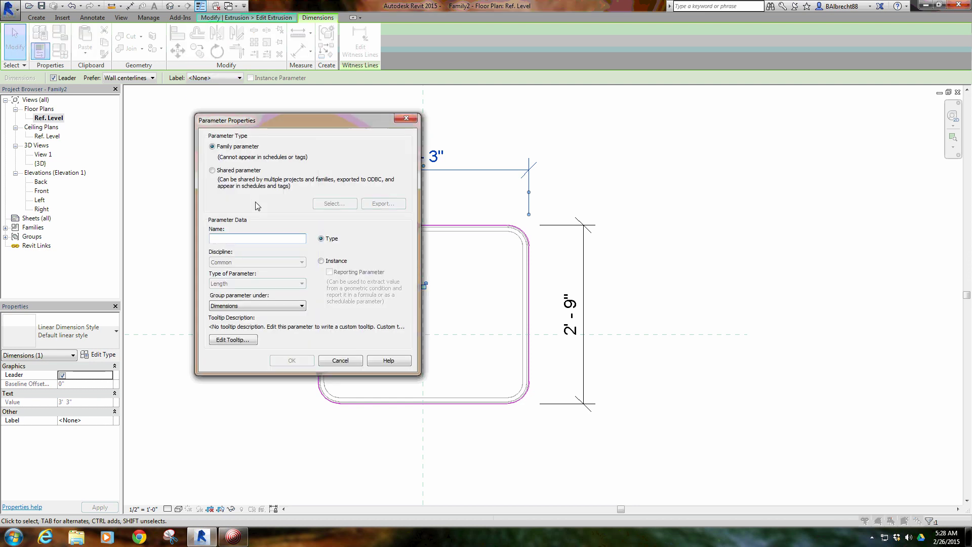
{"action": "type", "text": "Width"}
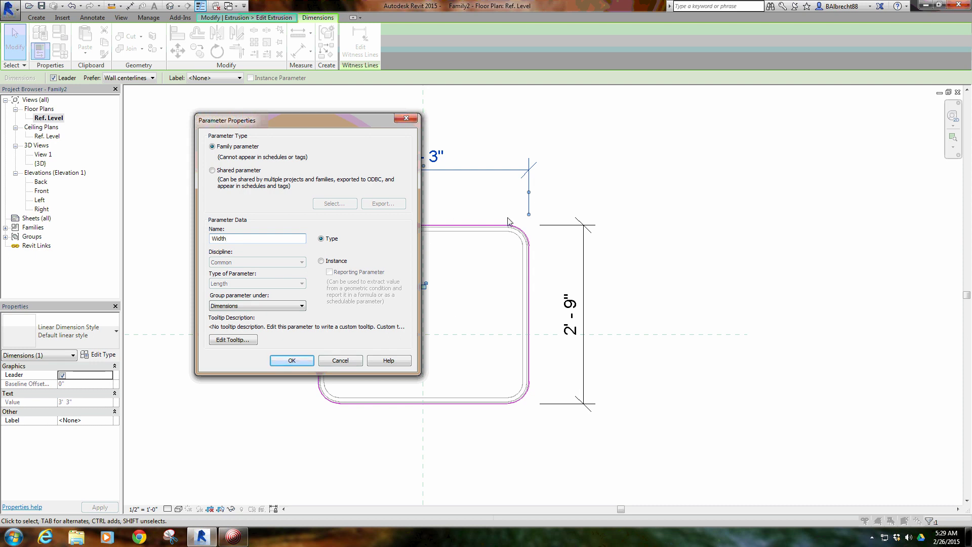
{"action": "left_click", "coordinate": [322, 262]}
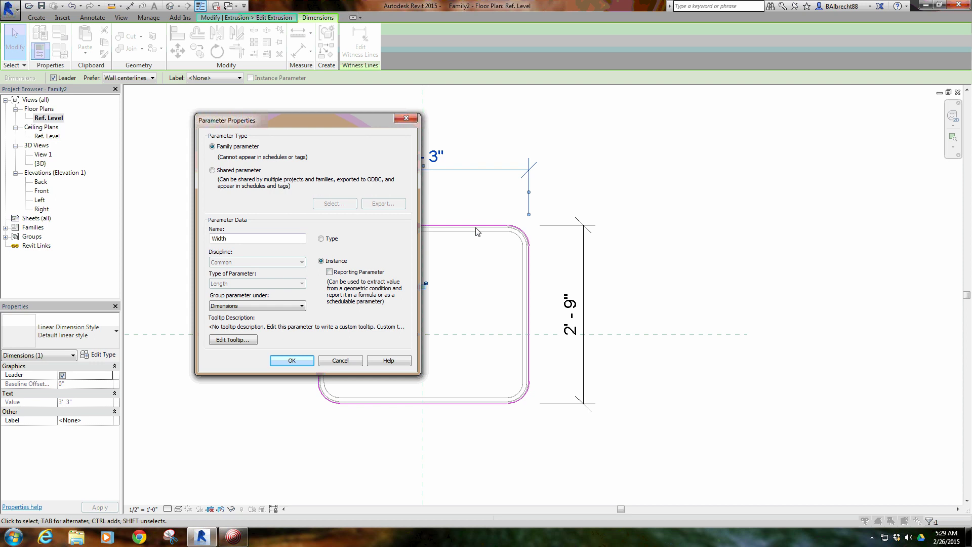
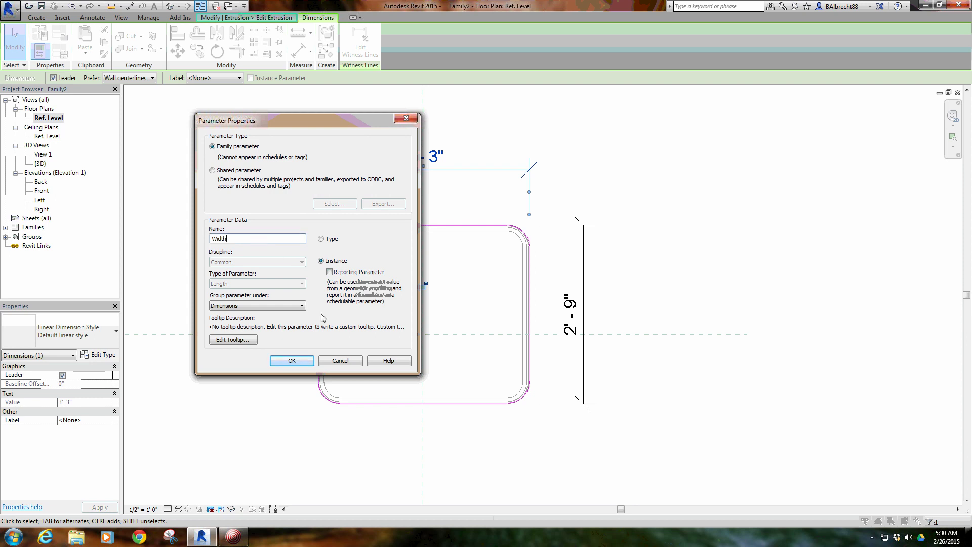
Step: Confirm Width, label the 2' 9" dimension with a new Depth instance parameter, and finish the extrusion
{"action": "left_click", "coordinate": [292, 361]}
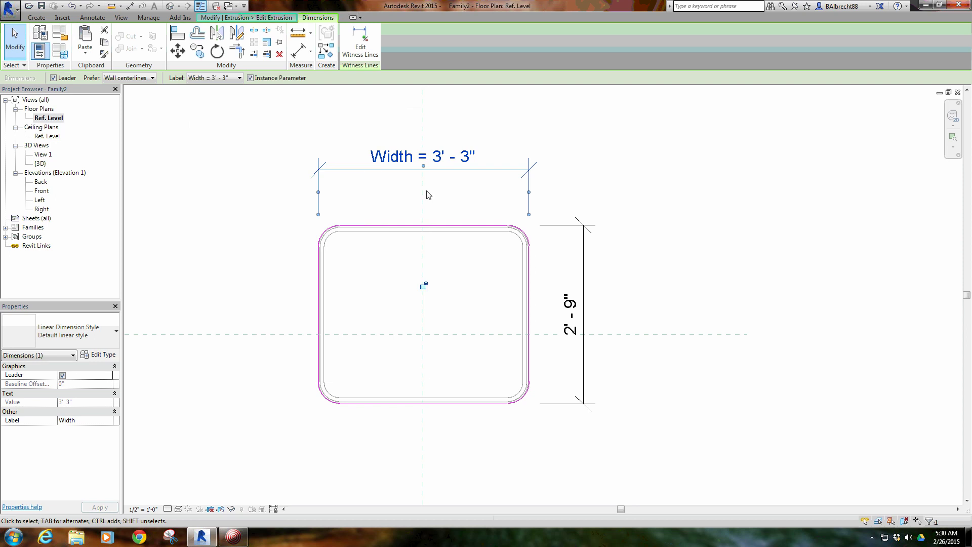
{"action": "left_click", "coordinate": [398, 203]}
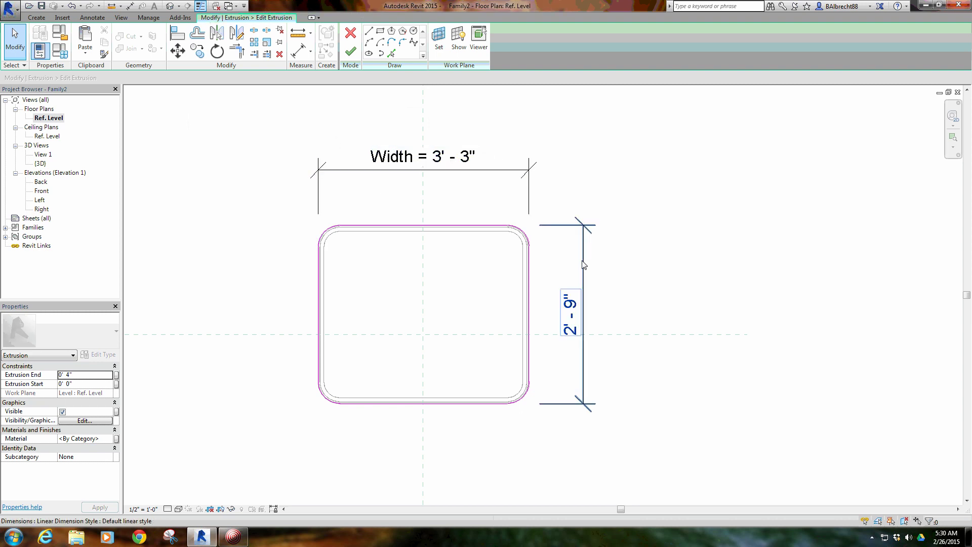
{"action": "left_click", "coordinate": [583, 325]}
{"action": "left_click", "coordinate": [227, 78]}
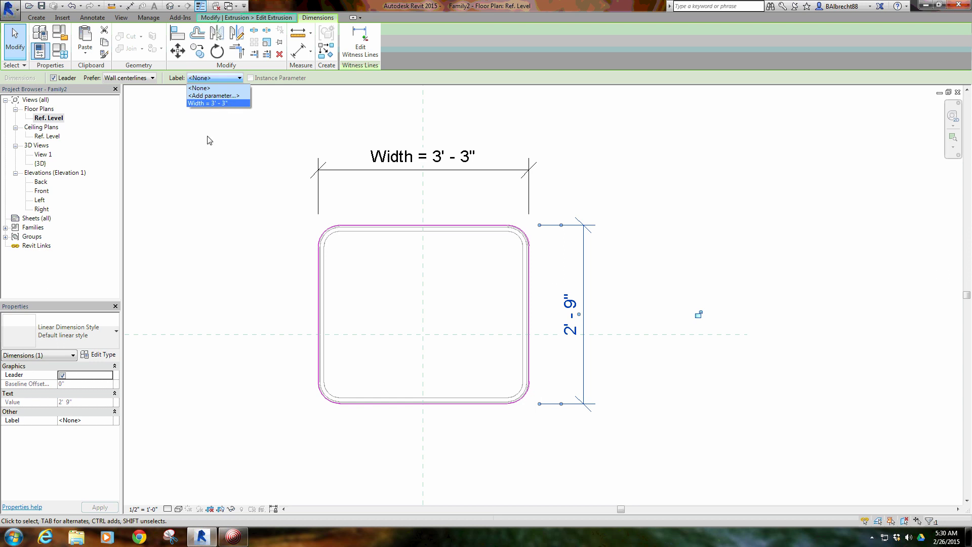
{"action": "left_click", "coordinate": [213, 95]}
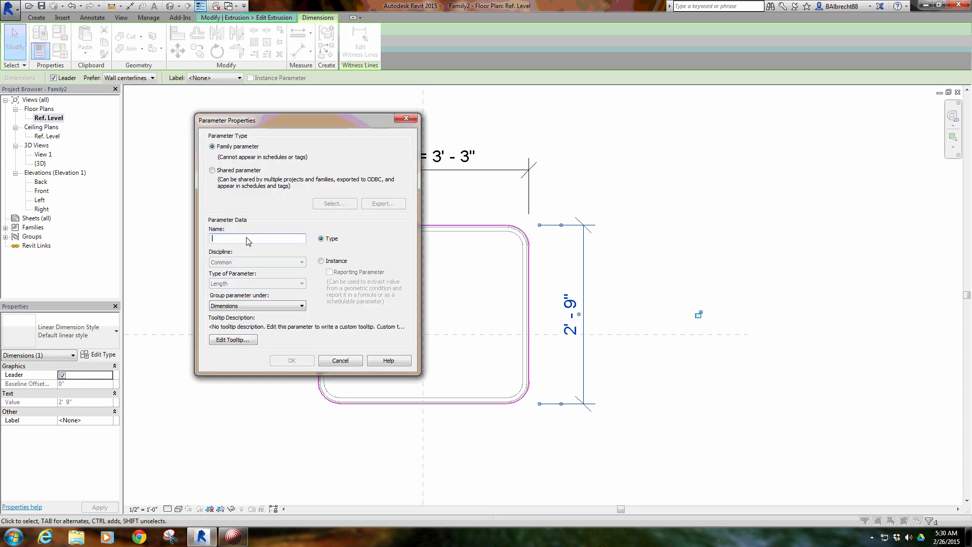
{"action": "type", "text": "Depth"}
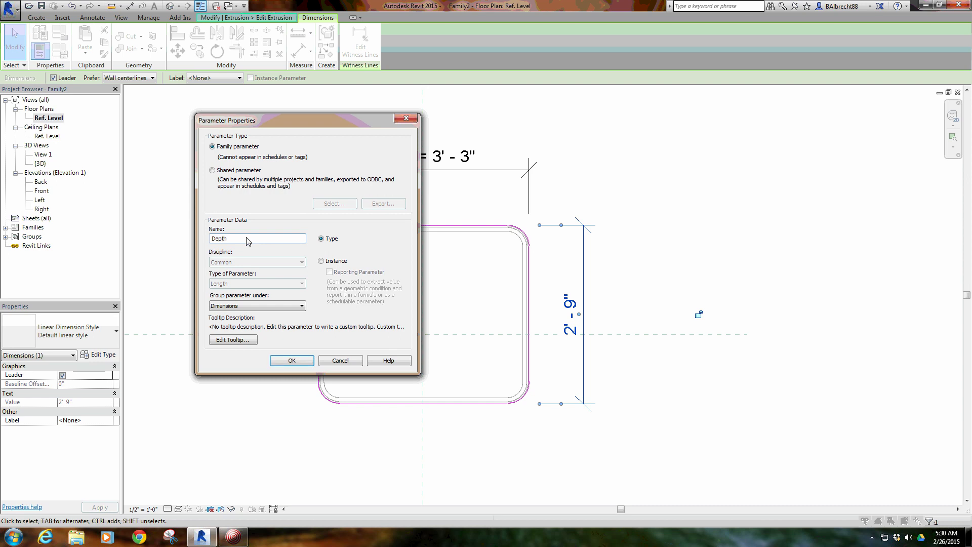
{"action": "left_click", "coordinate": [321, 261]}
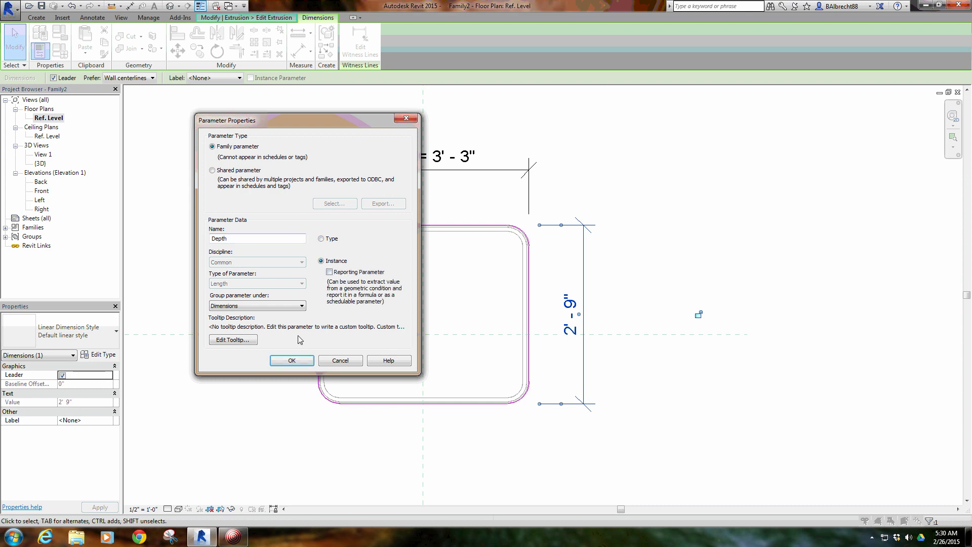
{"action": "left_click", "coordinate": [291, 360]}
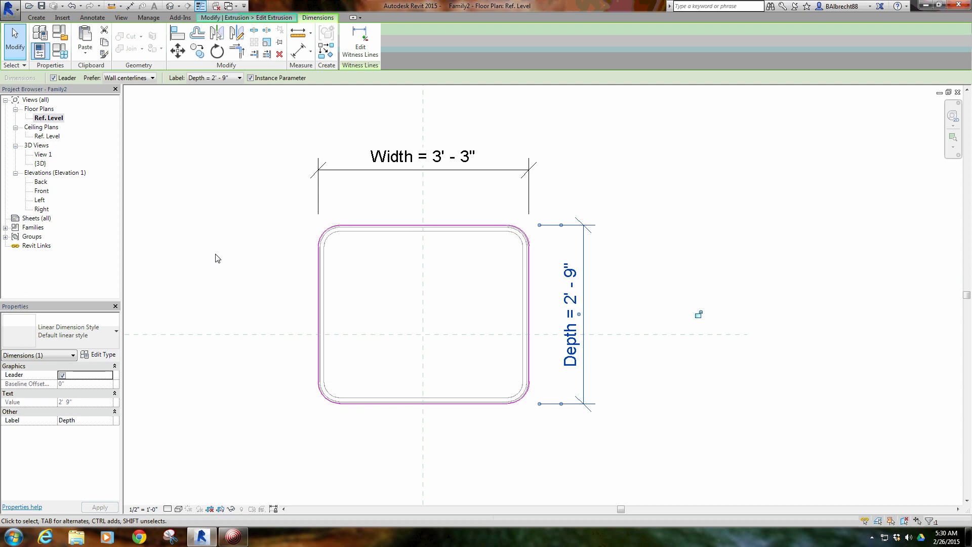
{"action": "left_click", "coordinate": [238, 243]}
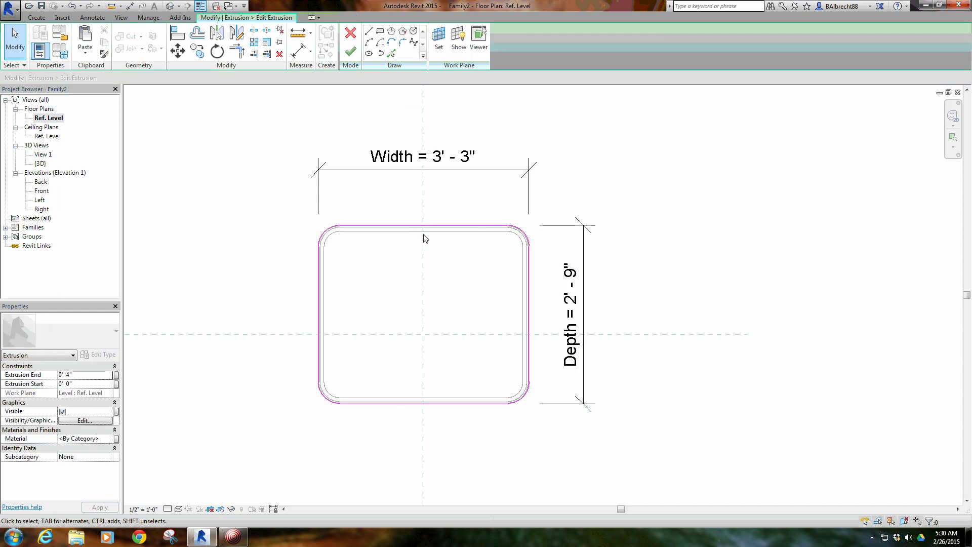
{"action": "left_click", "coordinate": [351, 51]}
Step: Show the cushion in the default 3D view, orbited slightly
{"action": "left_click", "coordinate": [297, 274]}
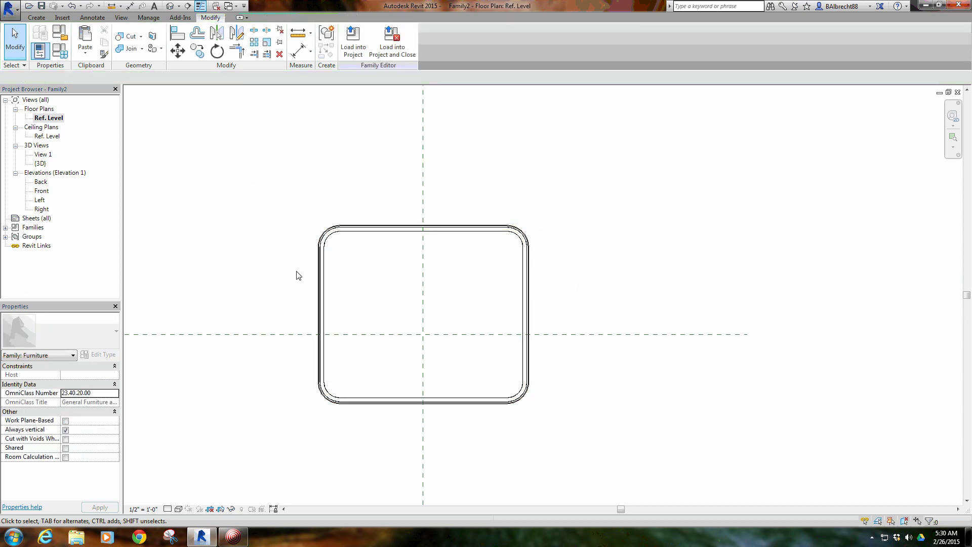
{"action": "left_click", "coordinate": [170, 6]}
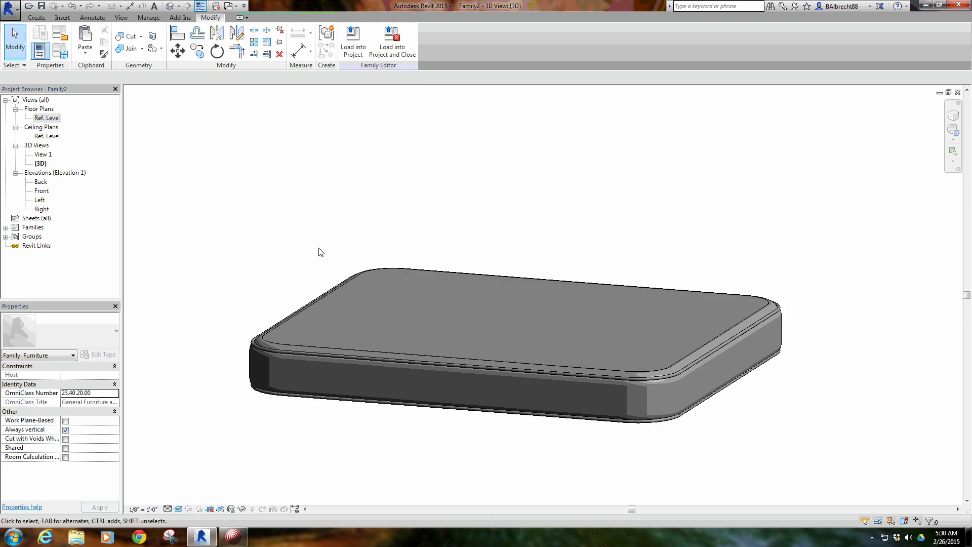
{"action": "middle_click_drag", "start_coordinate": [375, 261], "coordinate": [360, 267], "text": "shift"}
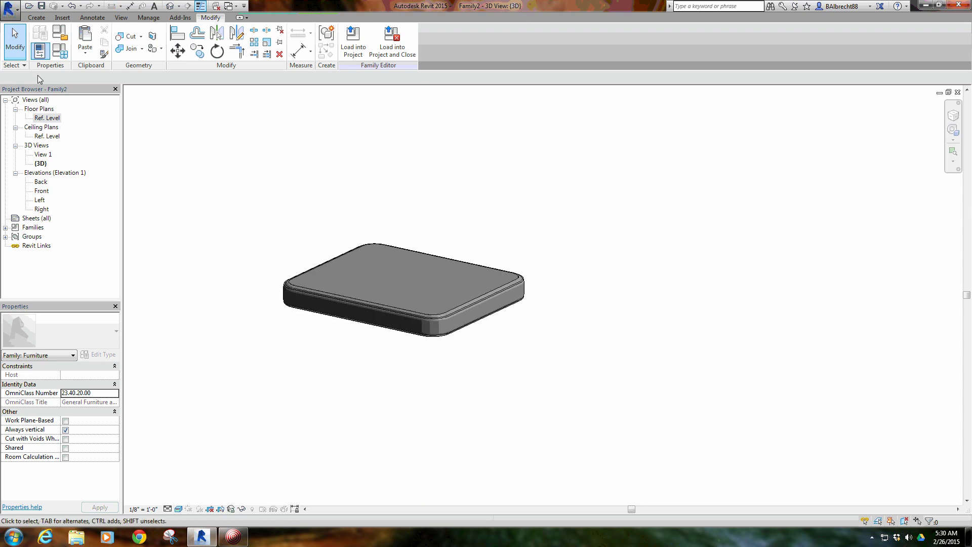
Step: Set both Width and Depth to 4' 0" in Family Types, apply, and close
{"action": "left_click", "coordinate": [57, 52]}
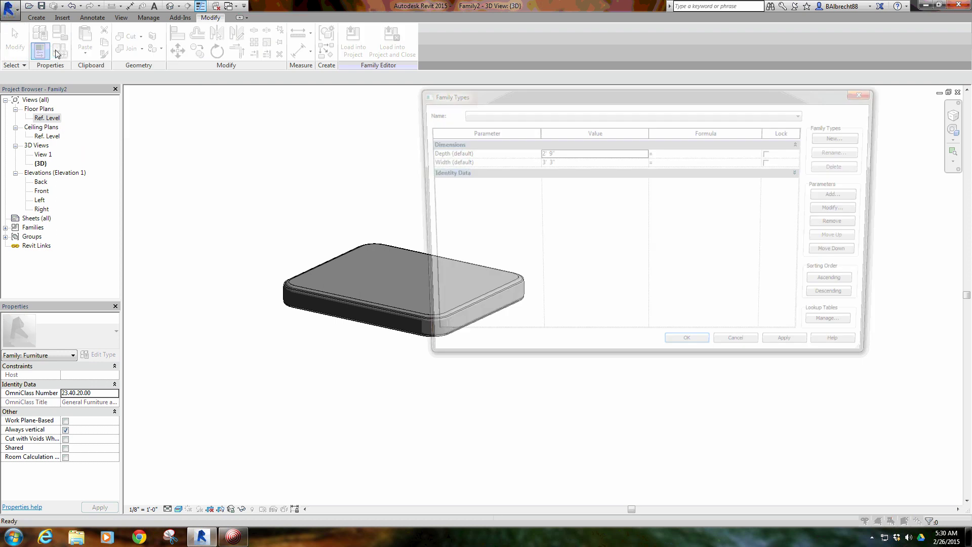
{"action": "left_click_drag", "start_coordinate": [415, 185], "coordinate": [509, 183]}
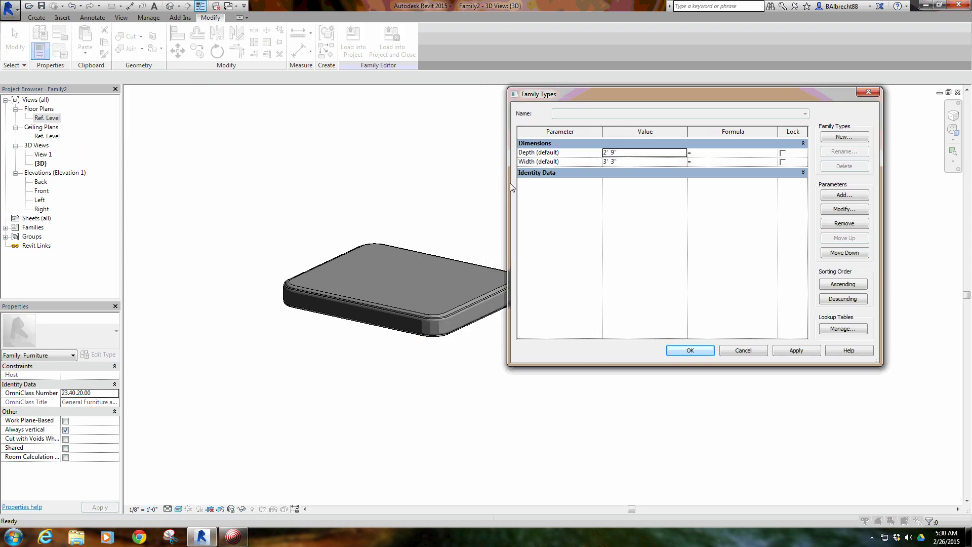
{"action": "left_click", "coordinate": [613, 162]}
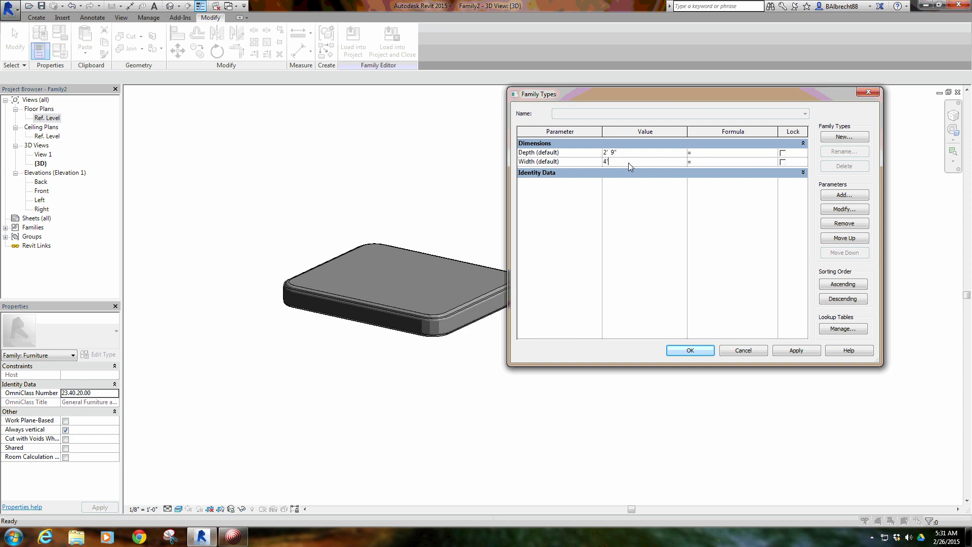
{"action": "left_click", "coordinate": [628, 156]}
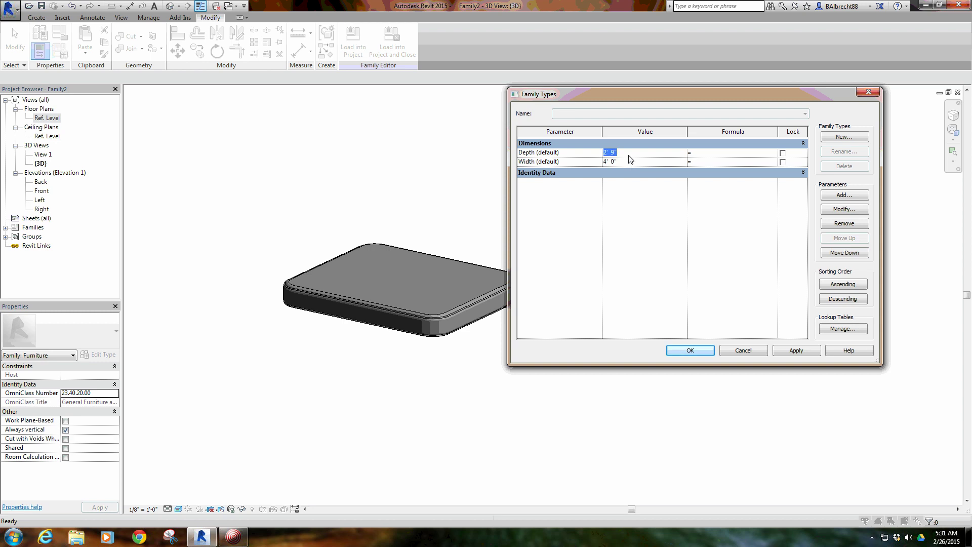
{"action": "type", "text": "4"}
{"action": "key", "text": "Tab"}
{"action": "left_click", "coordinate": [795, 350]}
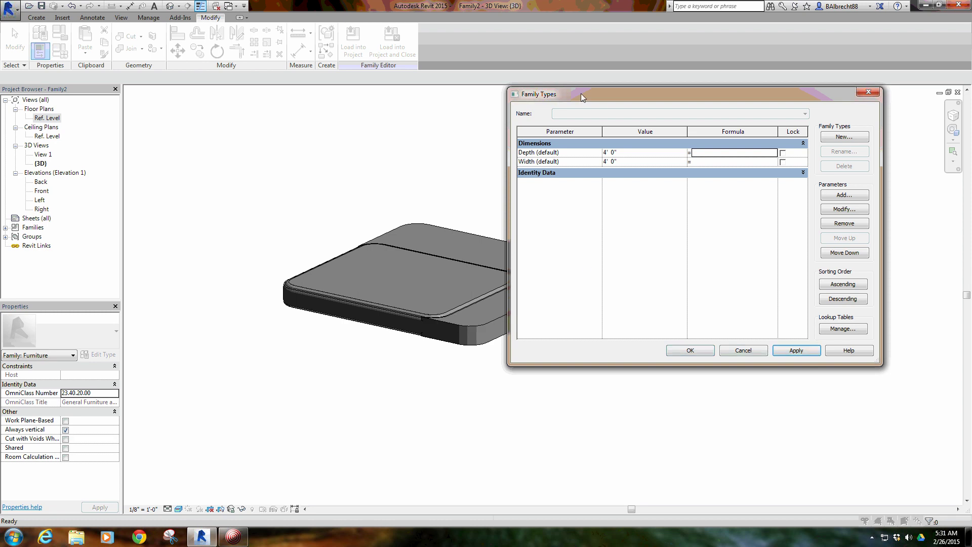
{"action": "left_click_drag", "start_coordinate": [581, 94], "coordinate": [695, 189]}
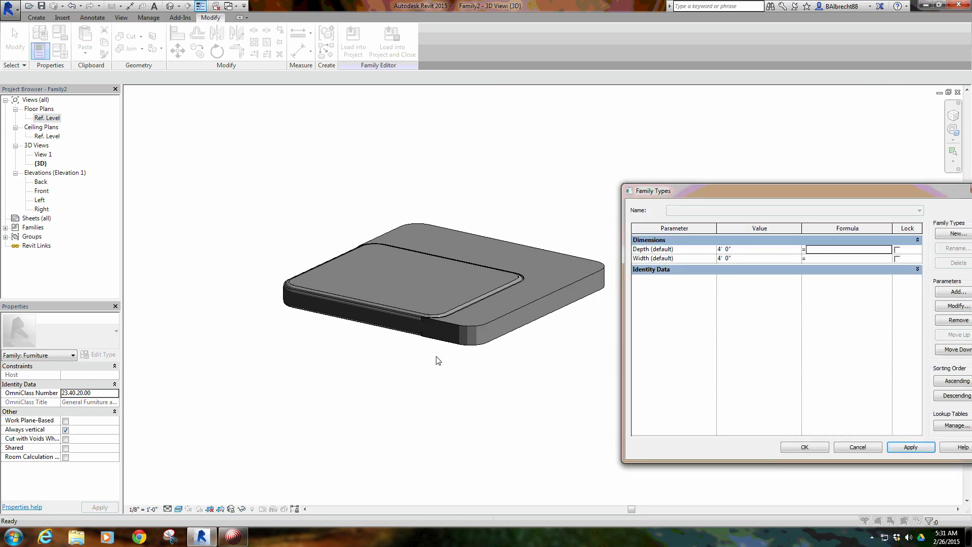
{"action": "left_click_drag", "start_coordinate": [775, 193], "coordinate": [623, 116]}
{"action": "left_click", "coordinate": [654, 371]}
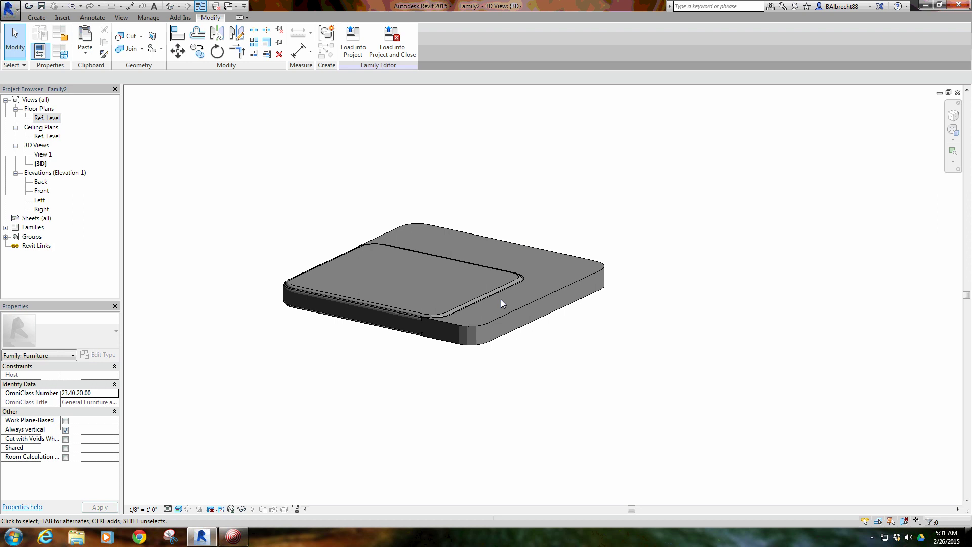
Step: Zoom in on the rounded corner and select the void sweep along the cushion's top rim
{"action": "scroll", "coordinate": [517, 279], "scroll_direction": "up", "scroll_amount": 2}
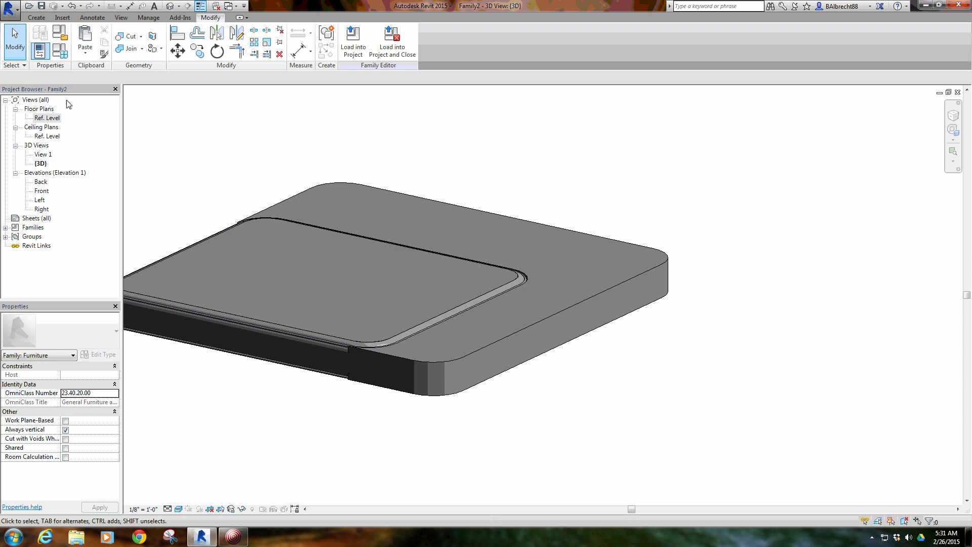
{"action": "scroll", "coordinate": [510, 289], "scroll_direction": "up", "scroll_amount": 5}
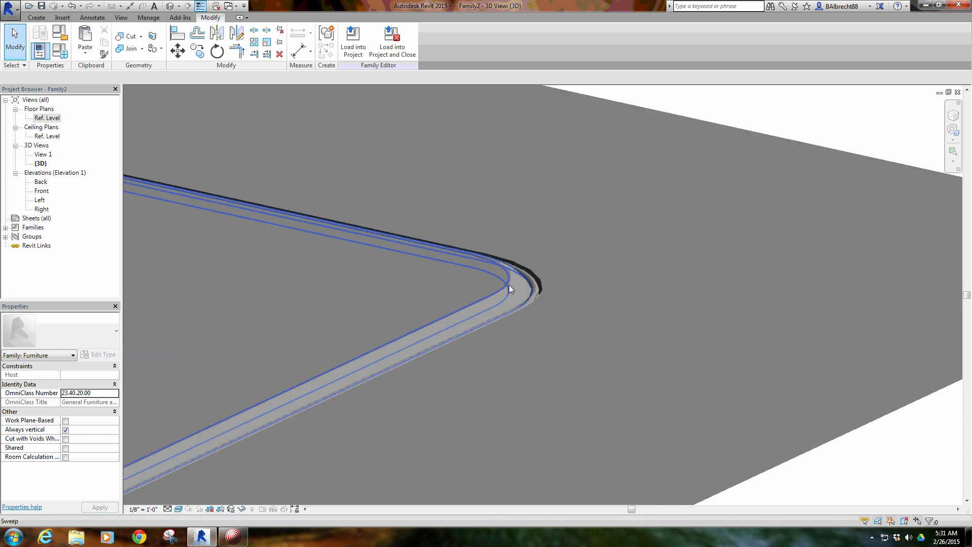
{"action": "scroll", "coordinate": [510, 288], "scroll_direction": "down", "scroll_amount": 3}
{"action": "mouse_move", "coordinate": [532, 292]}
{"action": "middle_mouse_down", "text": "shift"}
{"action": "mouse_move", "coordinate": [467, 283]}
{"action": "mouse_move", "coordinate": [536, 303]}
{"action": "middle_mouse_up", "text": "shift"}
{"action": "scroll", "coordinate": [538, 297], "scroll_direction": "up", "scroll_amount": 3}
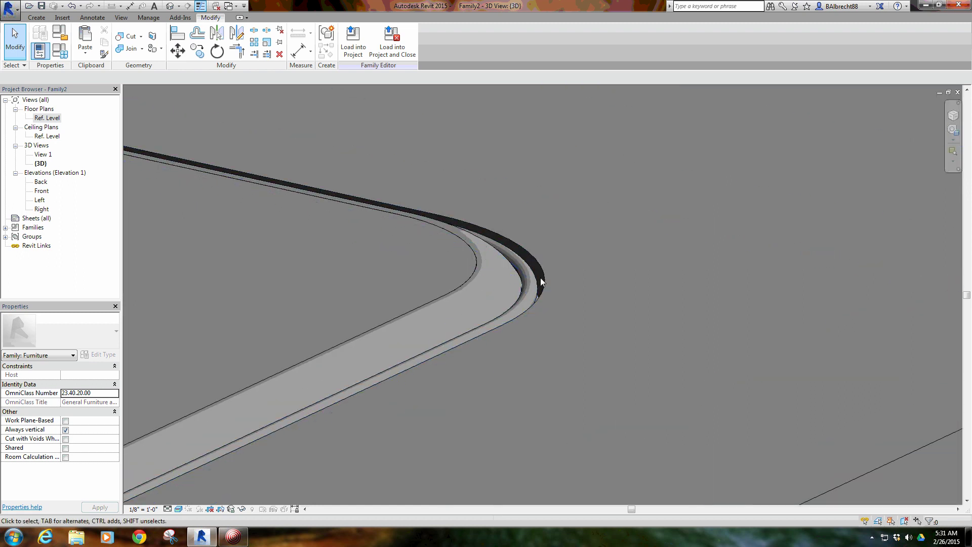
{"action": "middle_click_drag", "start_coordinate": [545, 219], "coordinate": [503, 321], "text": "shift"}
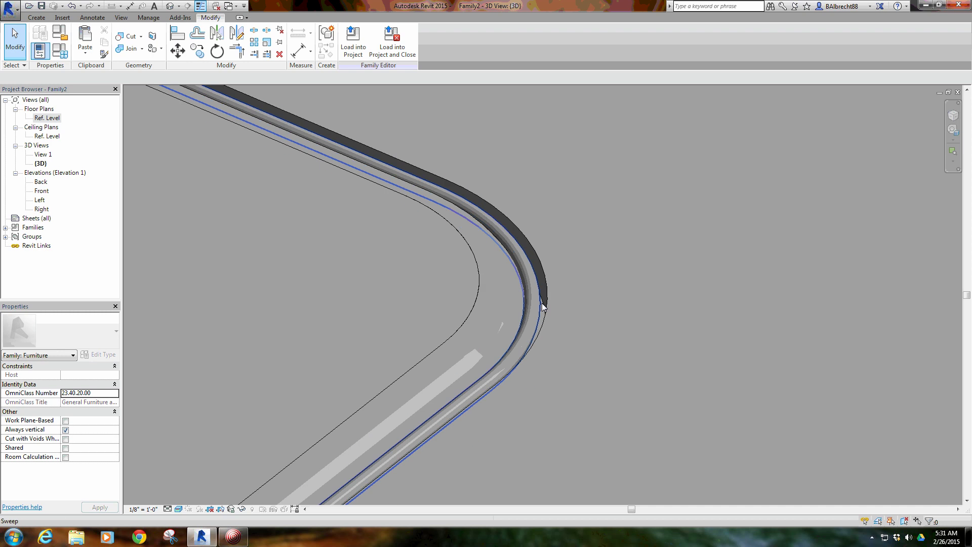
{"action": "left_click", "coordinate": [546, 306]}
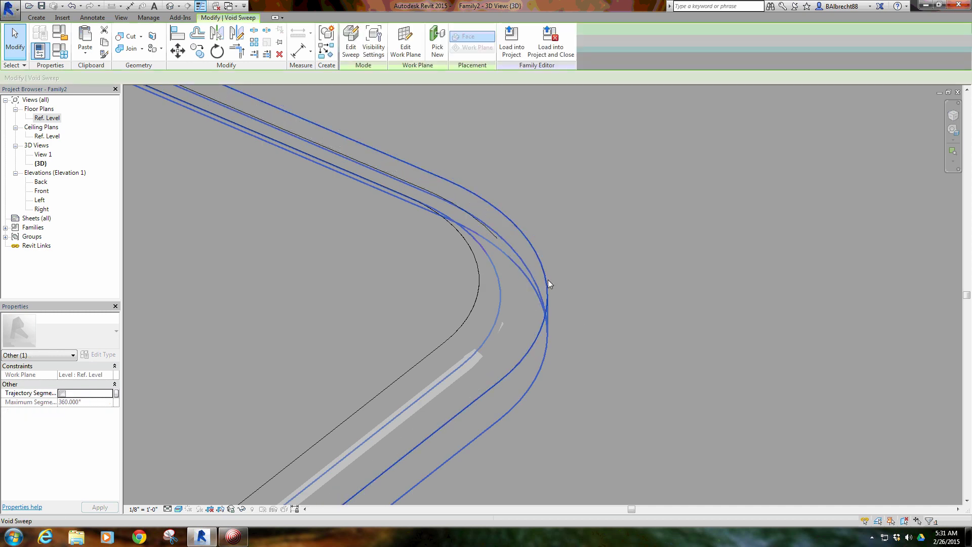
{"action": "scroll", "coordinate": [548, 280], "scroll_direction": "down", "scroll_amount": 5}
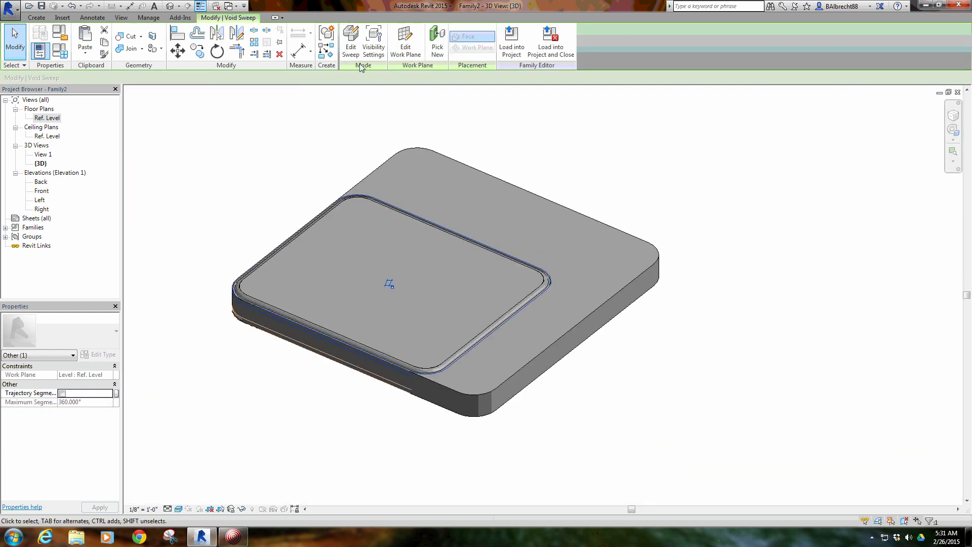
Step: Open the void sweep's path sketch in the Ref. Level floor plan
{"action": "left_click", "coordinate": [355, 49]}
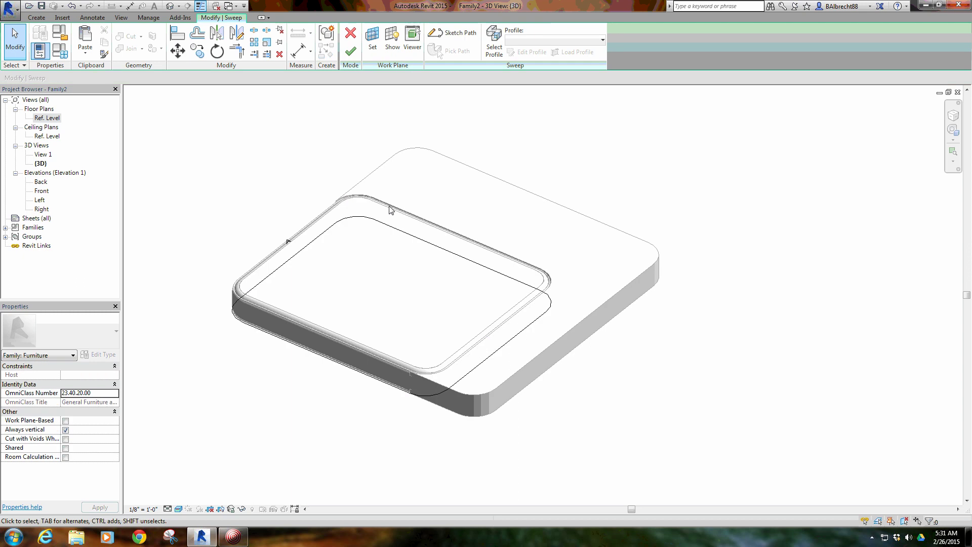
{"action": "left_click", "coordinate": [454, 33]}
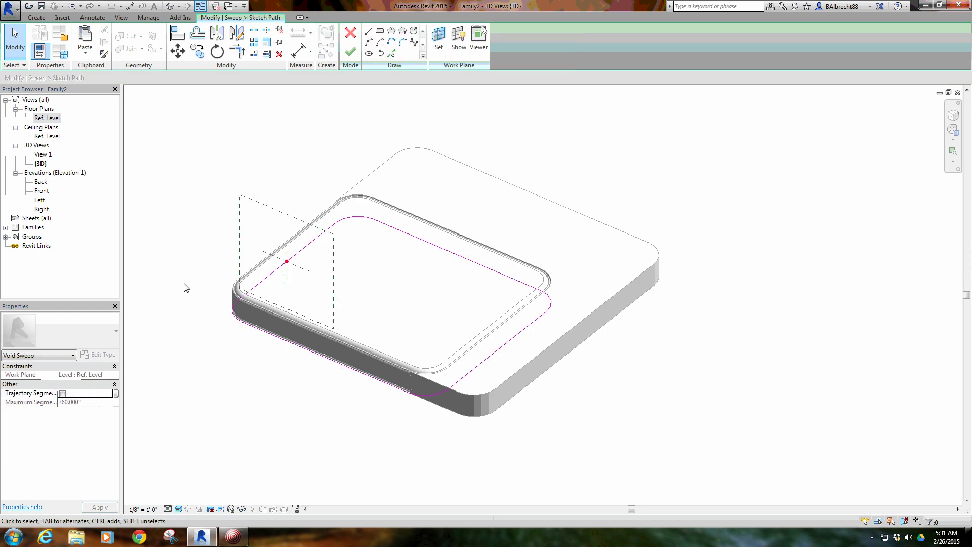
{"action": "double_click", "coordinate": [47, 117]}
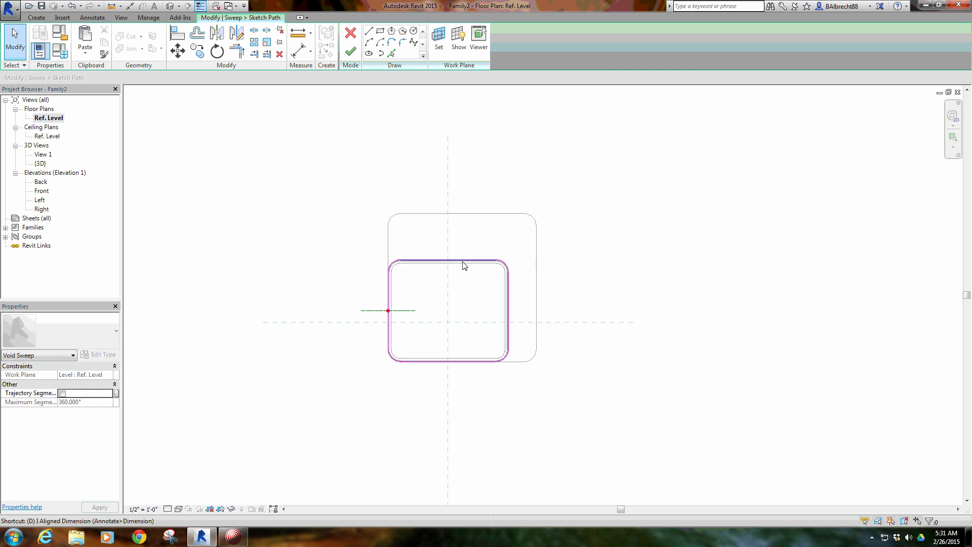
Step: Dimension the path to the outer edges with aligned dimensions (1' 3", 0' 9", 0' 0")
{"action": "key", "text": "d"}
{"action": "key", "text": "i"}
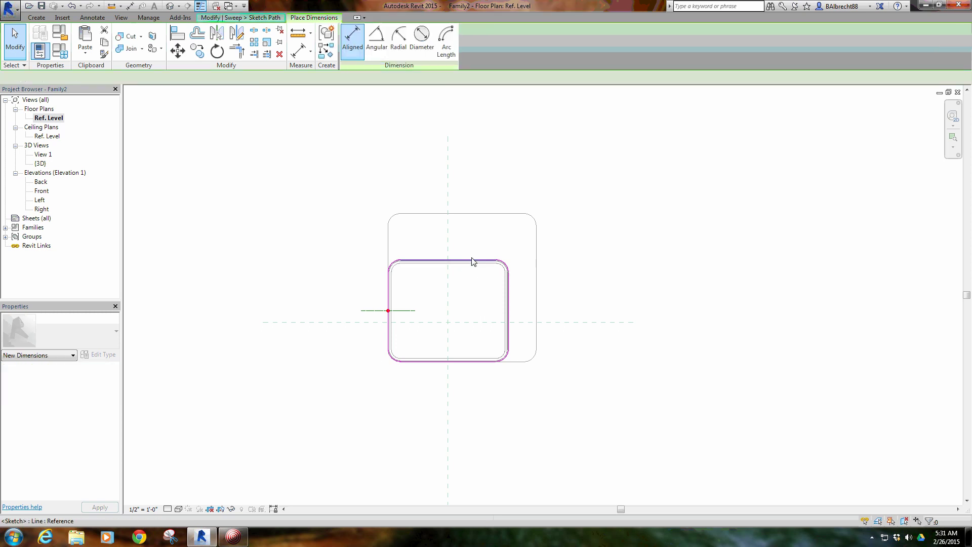
{"action": "left_click", "coordinate": [471, 261]}
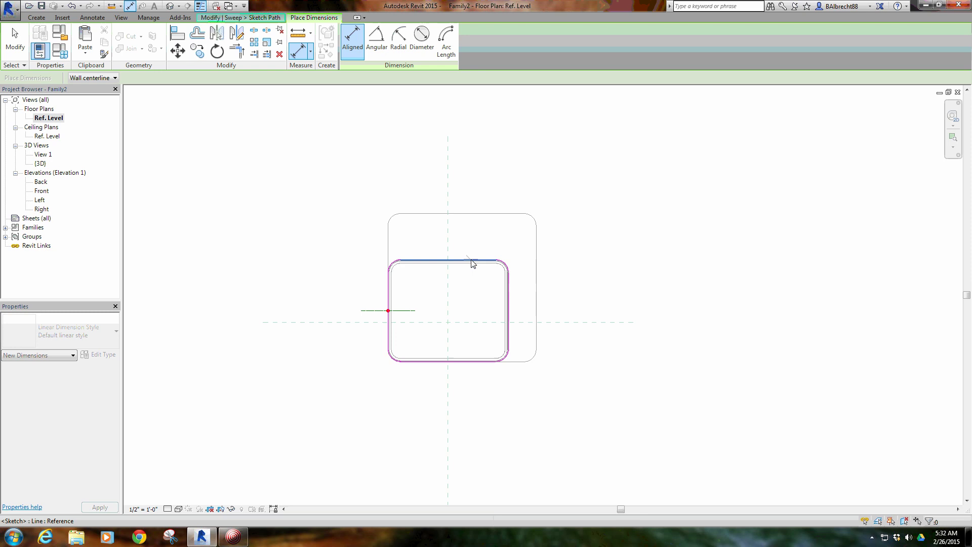
{"action": "left_click", "coordinate": [479, 213]}
{"action": "left_click", "coordinate": [322, 230]}
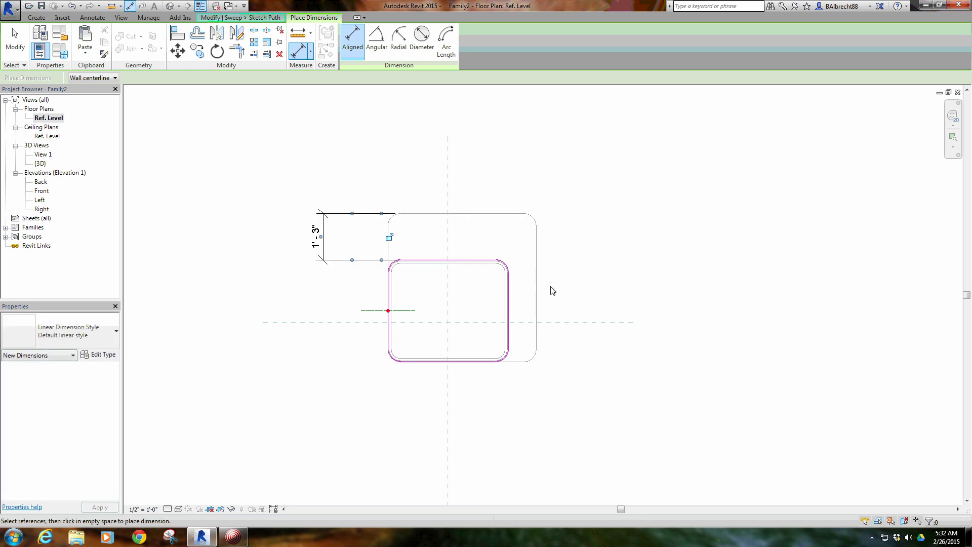
{"action": "left_click", "coordinate": [509, 297]}
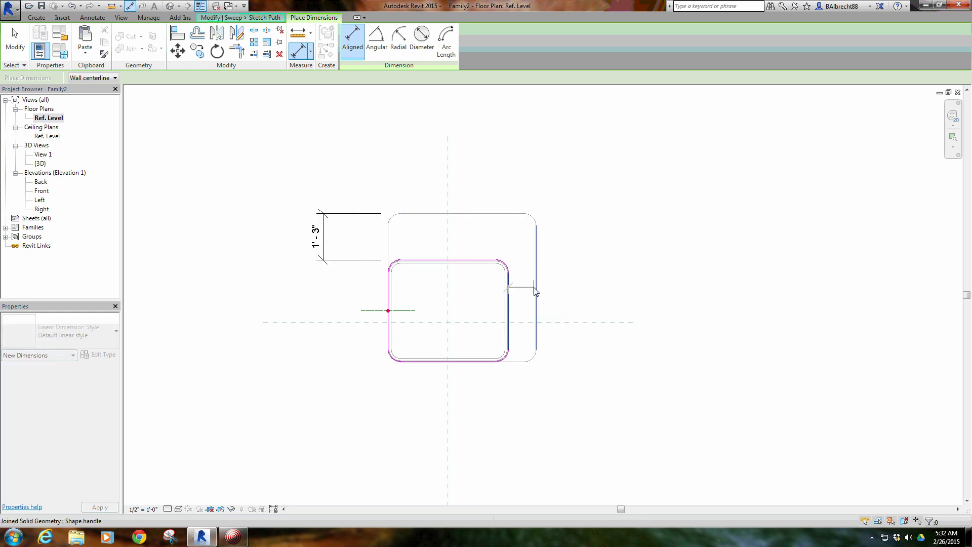
{"action": "left_click", "coordinate": [536, 289]}
{"action": "left_click", "coordinate": [526, 405]}
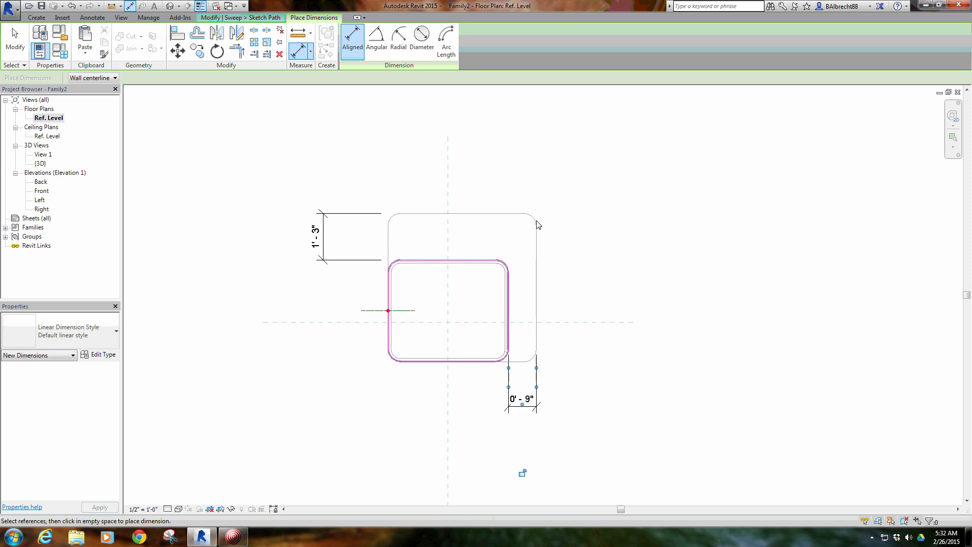
{"action": "right_click", "coordinate": [419, 195]}
{"action": "left_click", "coordinate": [444, 356]}
{"action": "left_click", "coordinate": [465, 368]}
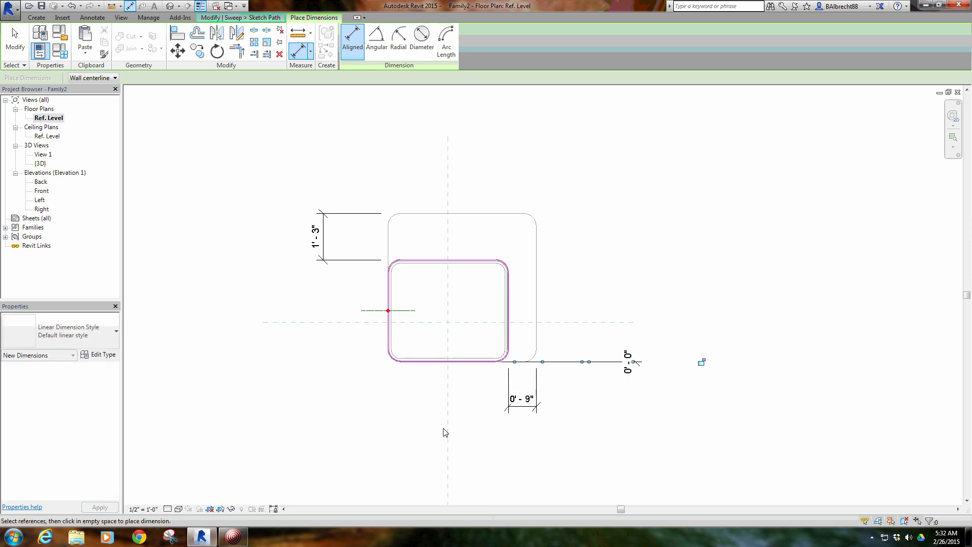
{"action": "left_click", "coordinate": [386, 288]}
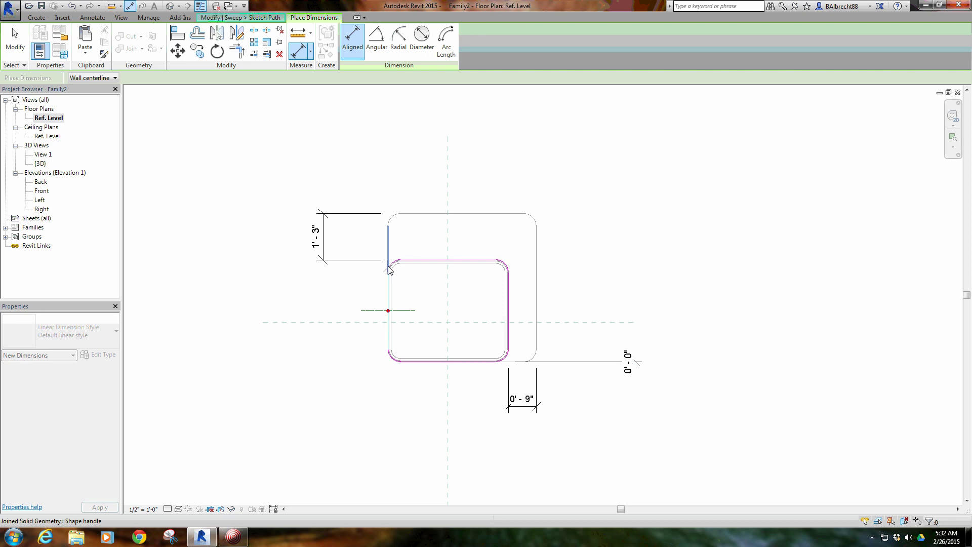
{"action": "left_click", "coordinate": [384, 139]}
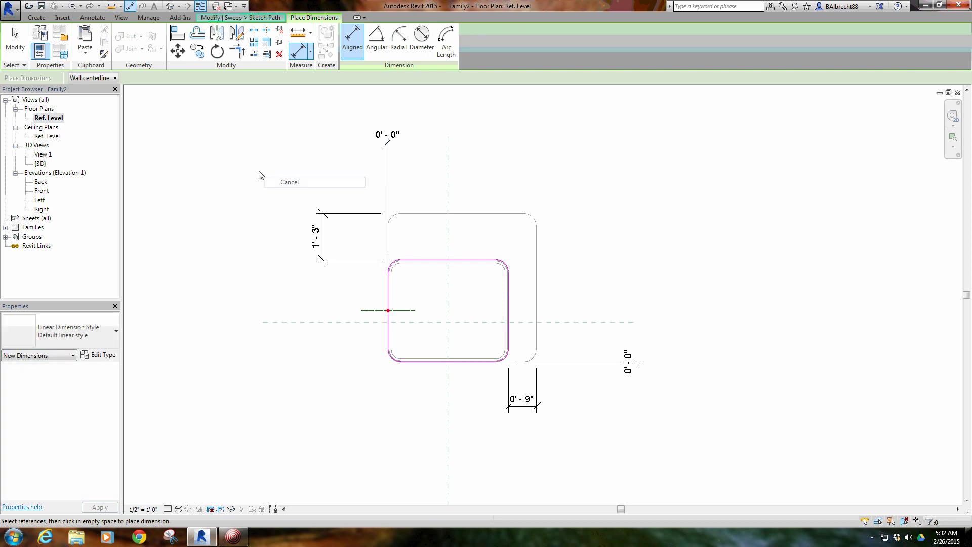
{"action": "right_click", "coordinate": [258, 172]}
{"action": "left_click", "coordinate": [276, 177]}
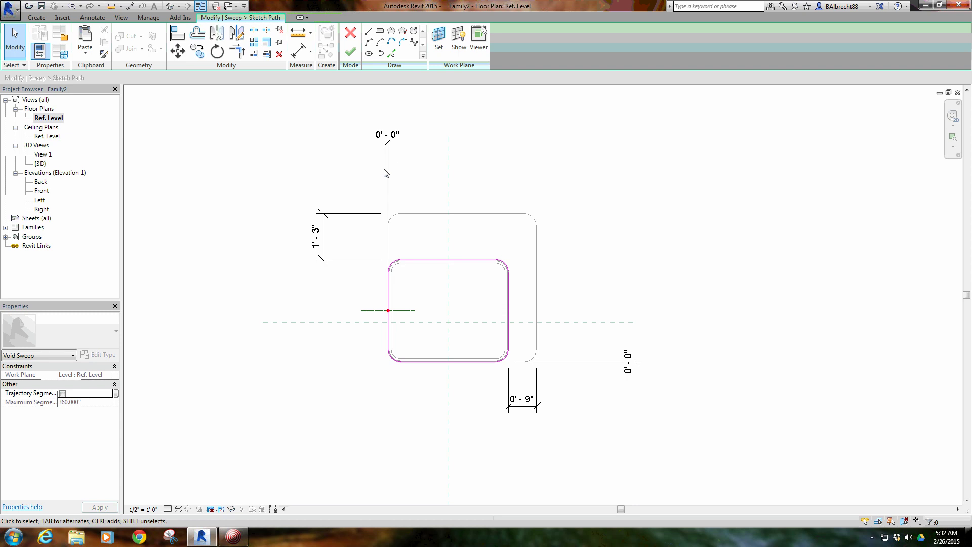
Step: Drag the path's top line and right line out onto the outer cushion edges
{"action": "left_click_drag", "start_coordinate": [375, 250], "coordinate": [505, 284]}
{"action": "left_click_drag", "start_coordinate": [445, 261], "coordinate": [445, 215]}
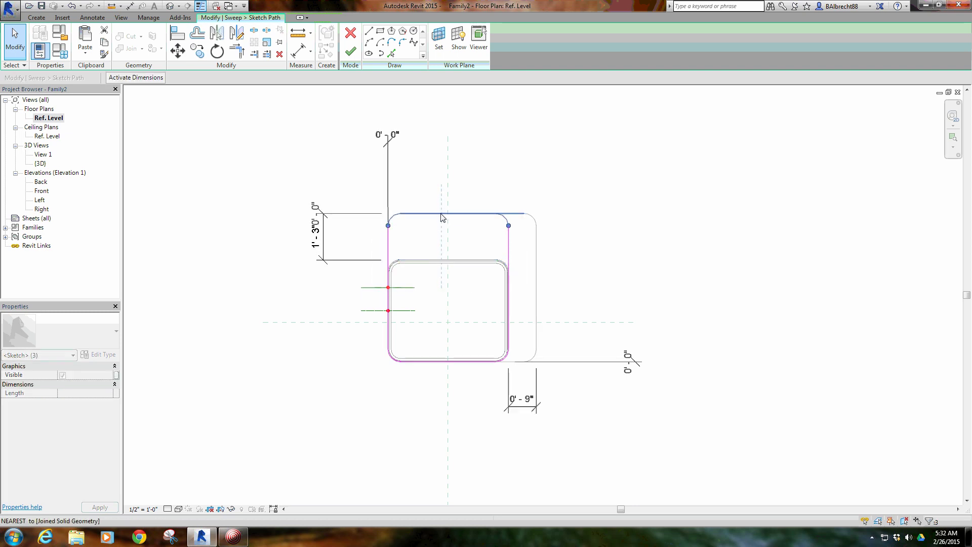
{"action": "left_click_drag", "start_coordinate": [477, 184], "coordinate": [519, 363]}
{"action": "left_click_drag", "start_coordinate": [509, 261], "coordinate": [538, 260]}
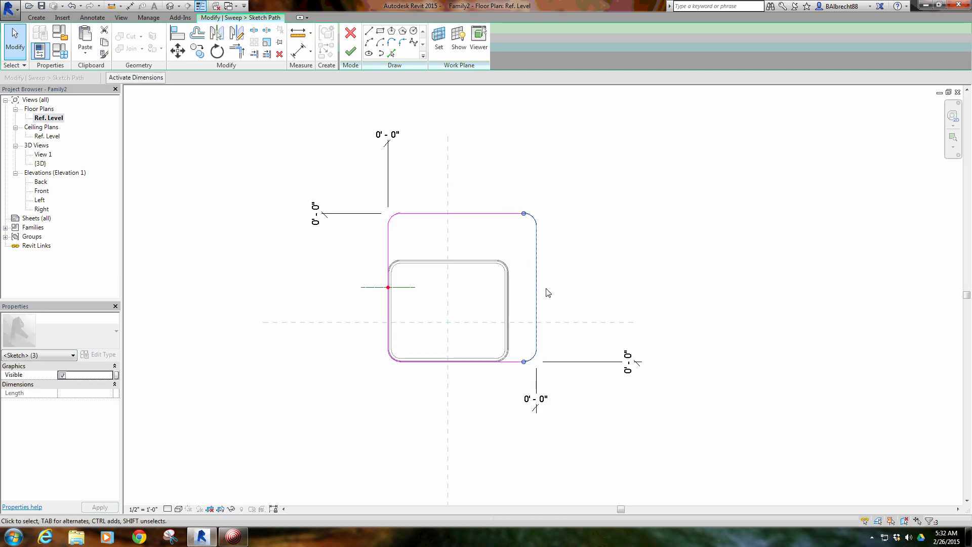
{"action": "left_click", "coordinate": [571, 272]}
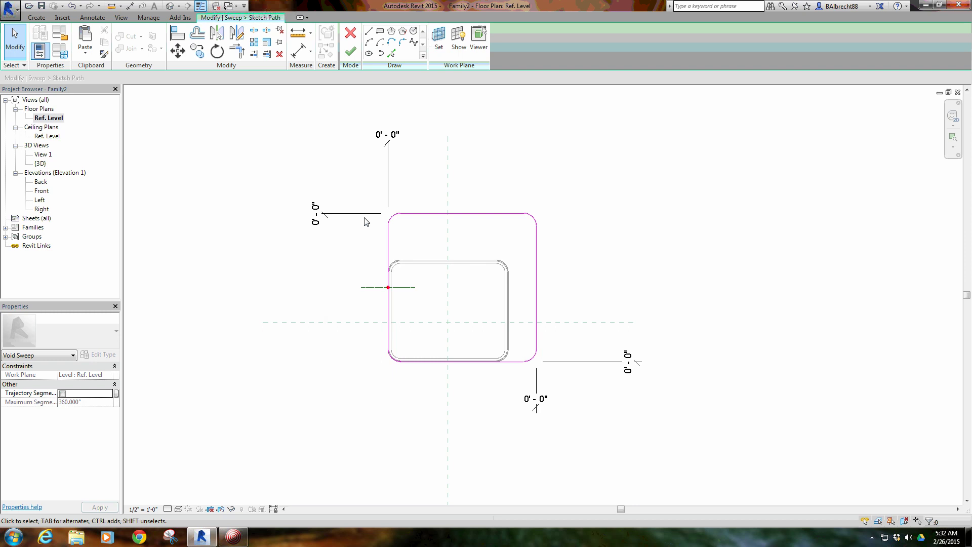
Step: Lock the 0' 0" offset dimensions and finish the path sketch
{"action": "left_click", "coordinate": [388, 167]}
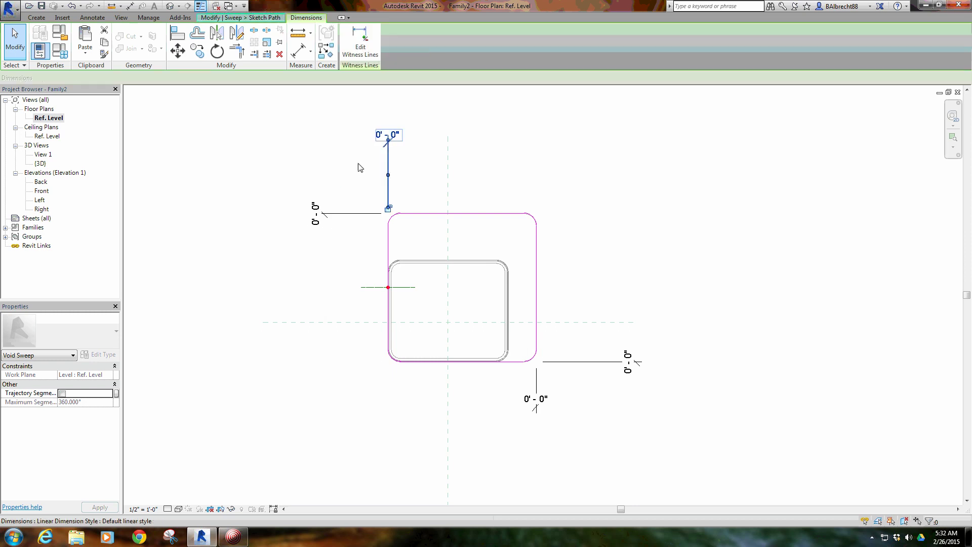
{"action": "left_click", "coordinate": [393, 217]}
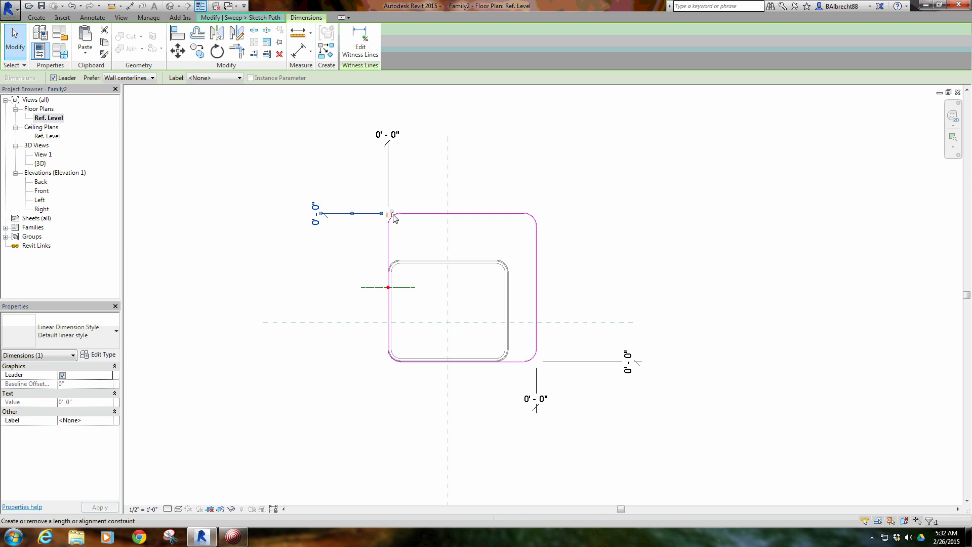
{"action": "left_click", "coordinate": [610, 369]}
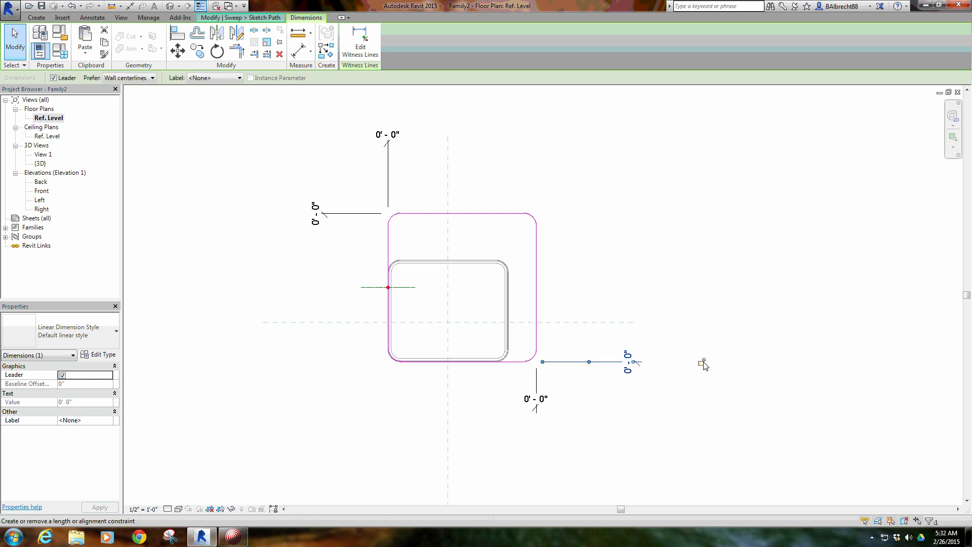
{"action": "left_click", "coordinate": [553, 393]}
{"action": "left_click", "coordinate": [537, 395]}
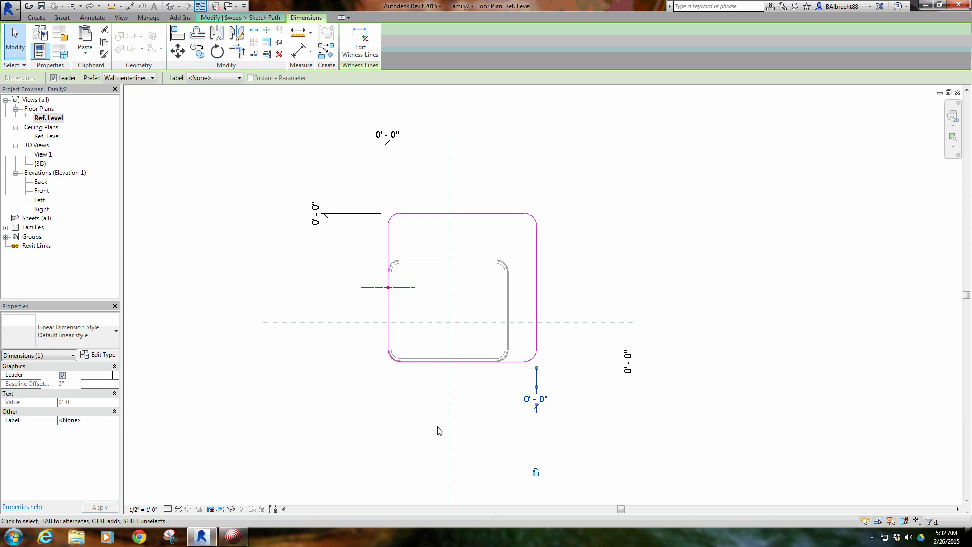
{"action": "left_click", "coordinate": [477, 408]}
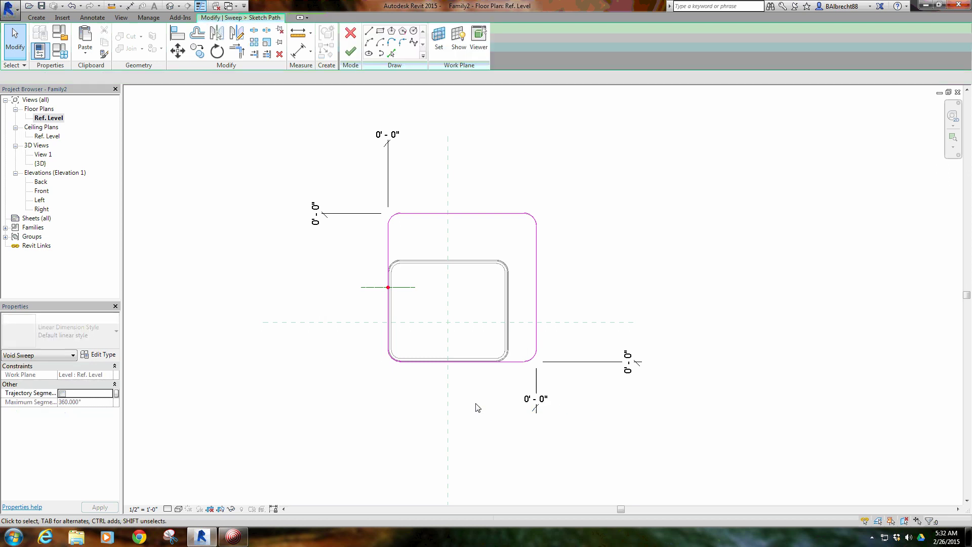
{"action": "left_click", "coordinate": [351, 53]}
Step: Finish the void sweep and orbit the 3D view to look down on the cushion's top
{"action": "left_click", "coordinate": [353, 57]}
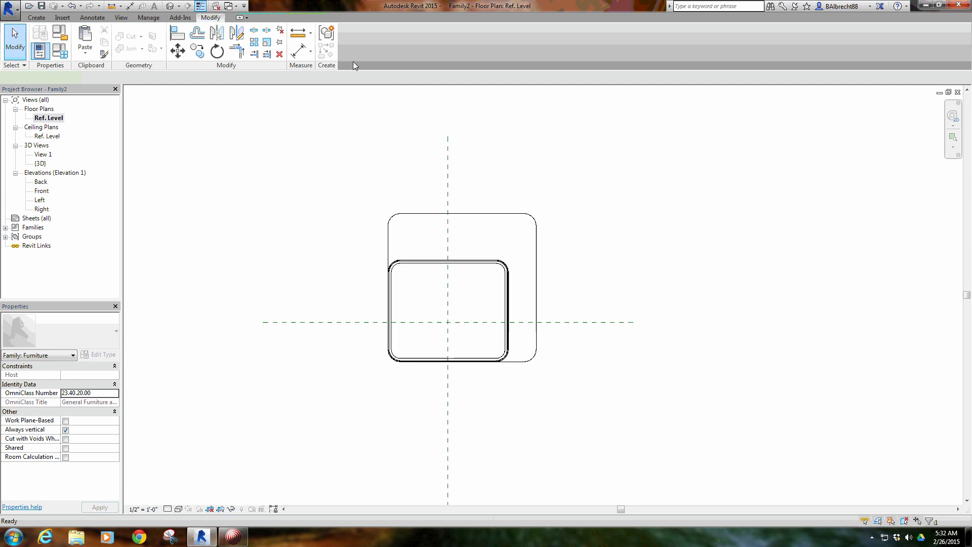
{"action": "left_click", "coordinate": [317, 202]}
{"action": "left_click", "coordinate": [170, 6]}
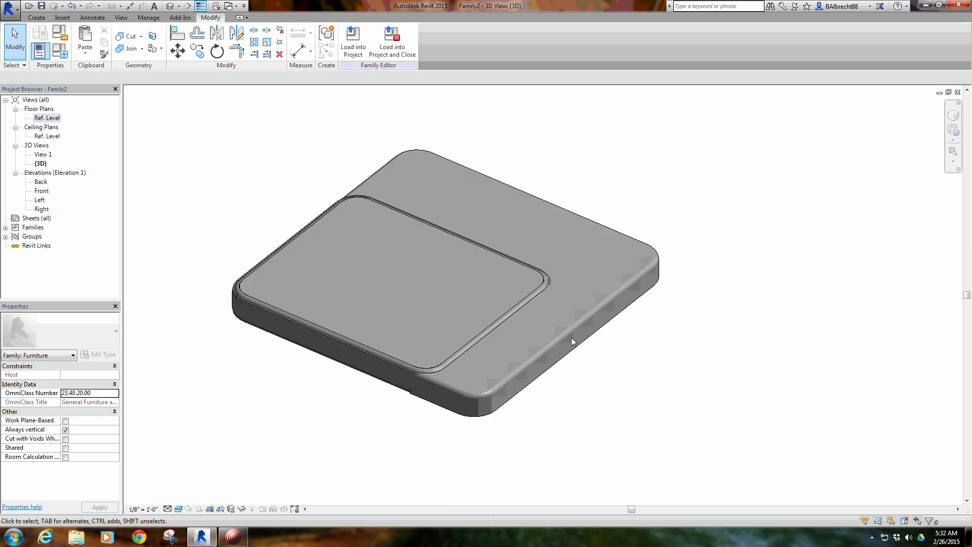
{"action": "middle_click_drag", "start_coordinate": [572, 342], "coordinate": [607, 250], "text": "shift"}
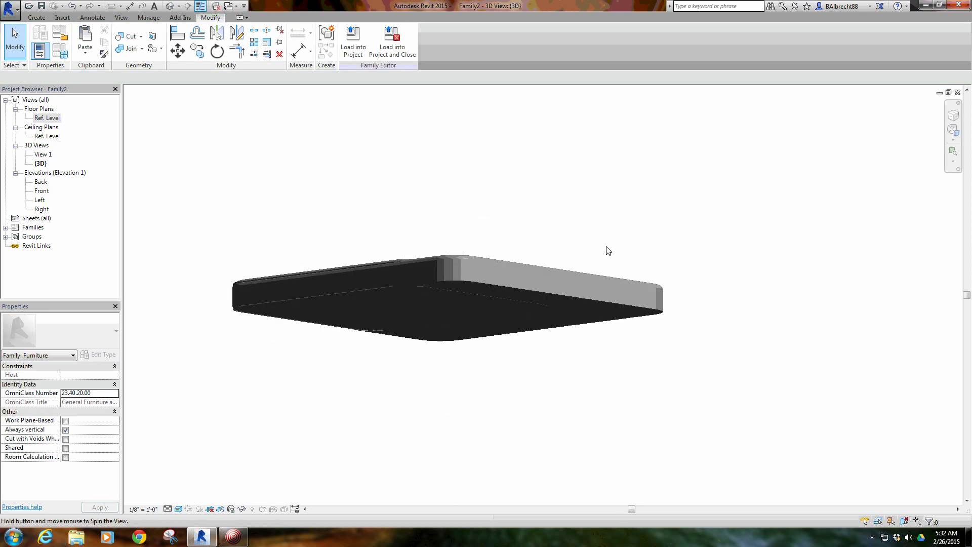
{"action": "scroll", "coordinate": [414, 296], "scroll_direction": "up", "scroll_amount": 3}
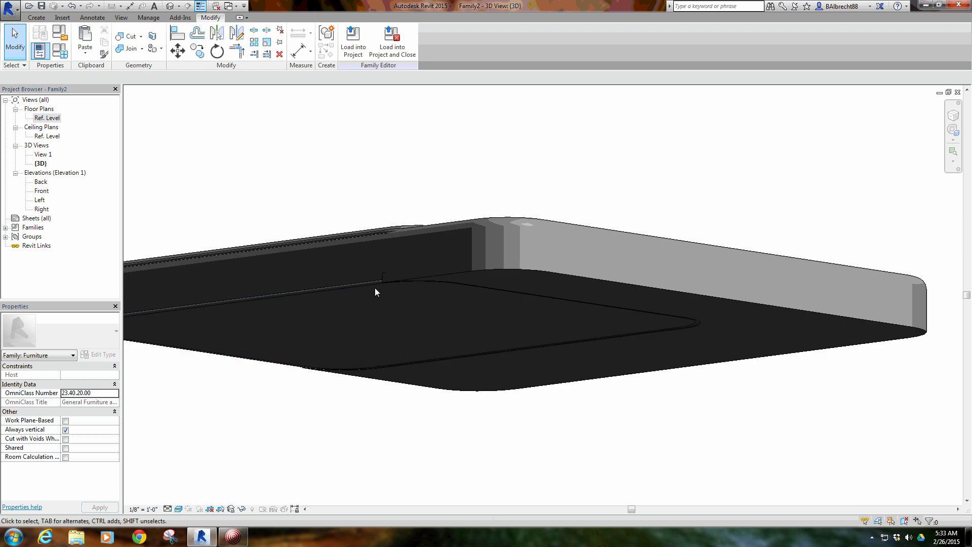
{"action": "middle_click_drag", "start_coordinate": [374, 292], "coordinate": [427, 351], "text": "shift"}
{"action": "scroll", "coordinate": [369, 364], "scroll_direction": "up", "scroll_amount": 4}
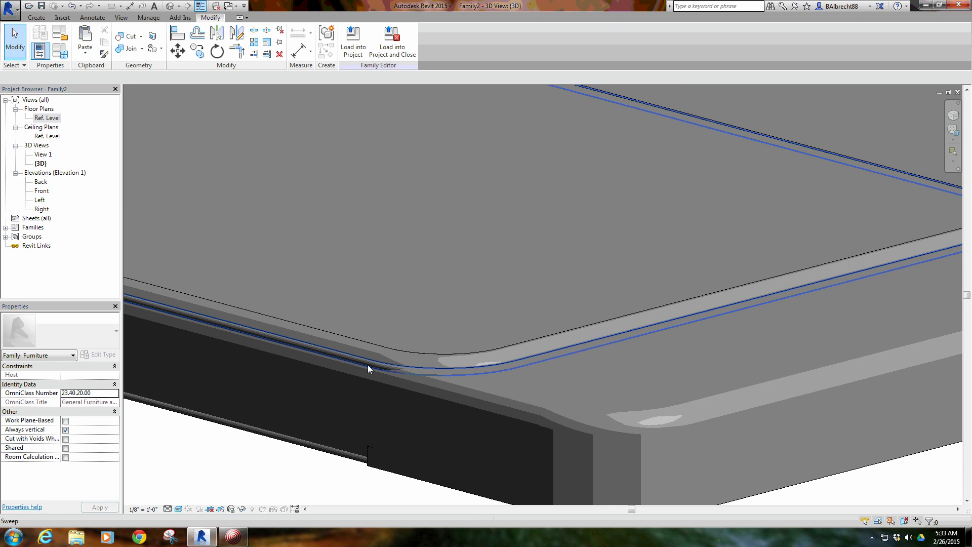
Step: Select the rim's solid sweep and open it for editing
{"action": "left_click", "coordinate": [368, 365]}
{"action": "scroll", "coordinate": [427, 275], "scroll_direction": "down", "scroll_amount": 5}
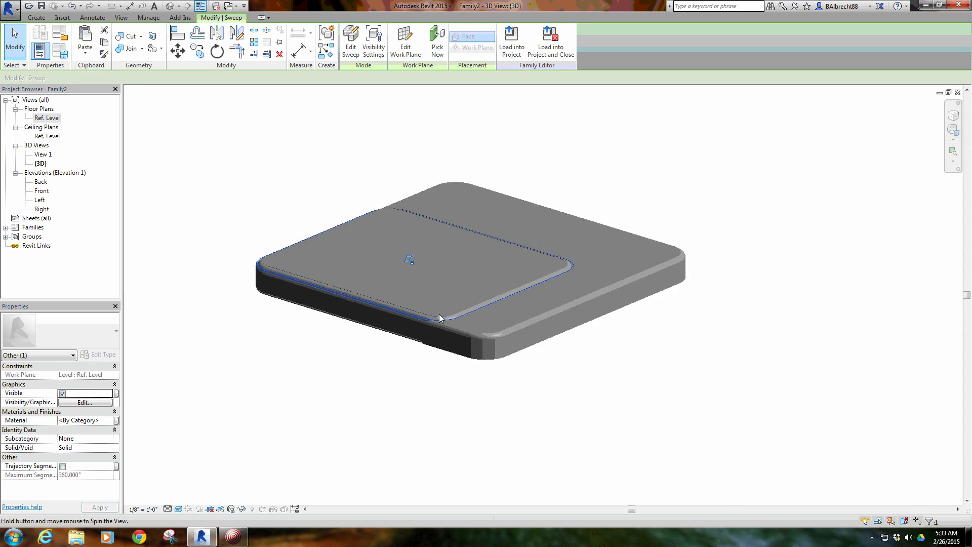
{"action": "left_click", "coordinate": [350, 42]}
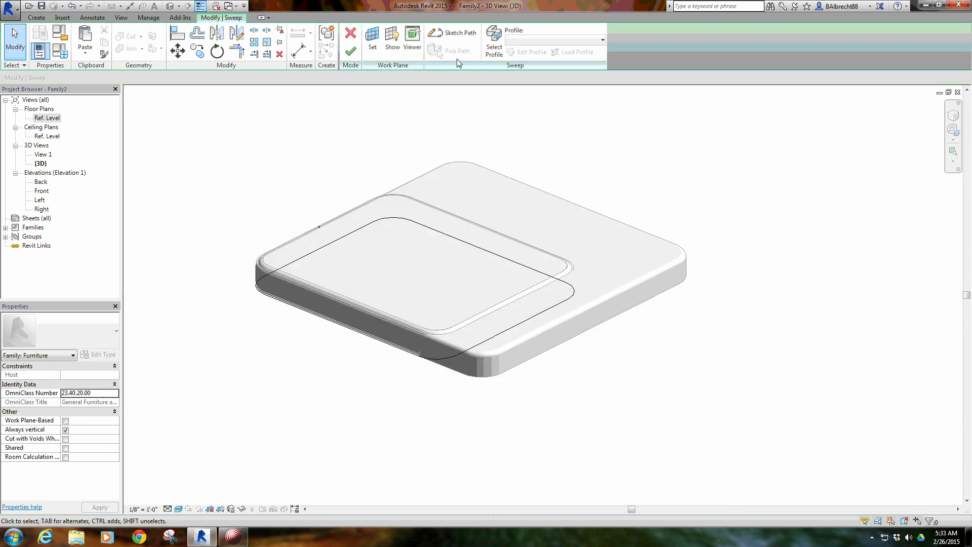
Step: Open the solid sweep's path sketch in the Ref. Level floor plan
{"action": "left_click", "coordinate": [459, 33]}
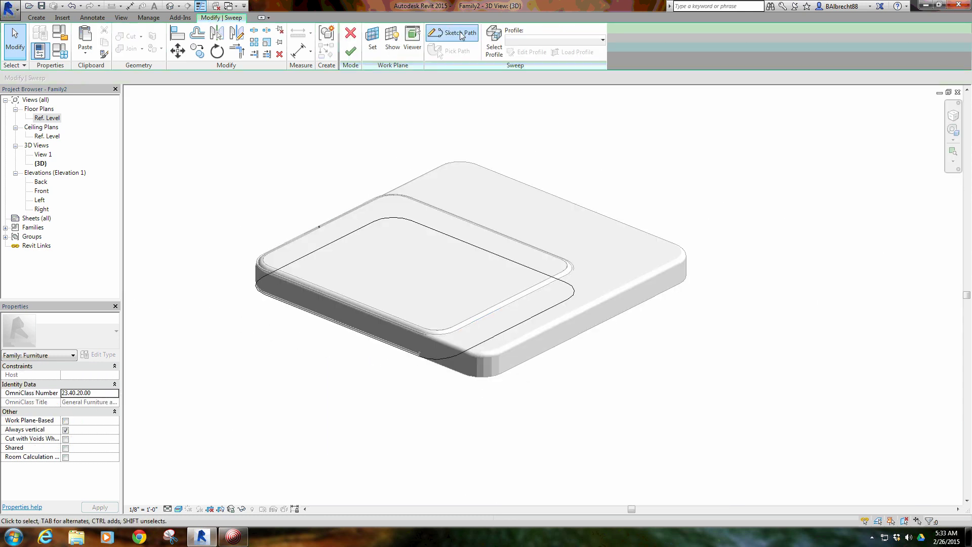
{"action": "double_click", "coordinate": [35, 118]}
{"action": "middle_click_drag", "start_coordinate": [444, 265], "coordinate": [452, 262]}
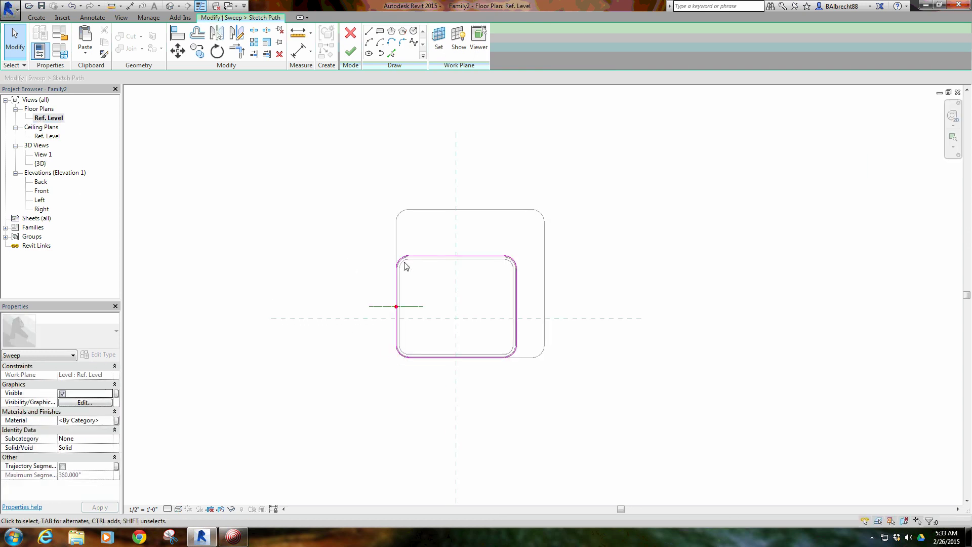
Step: Dimension the path to the outer edges with aligned dimensions (0' 0", 1' 3", 0' 9")
{"action": "key", "text": "d"}
{"action": "key", "text": "i"}
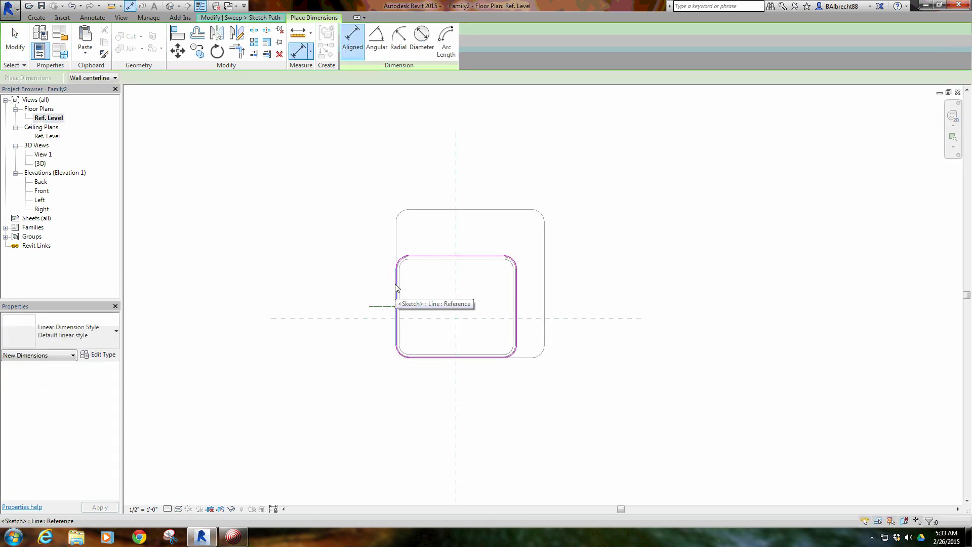
{"action": "left_click", "coordinate": [397, 288]}
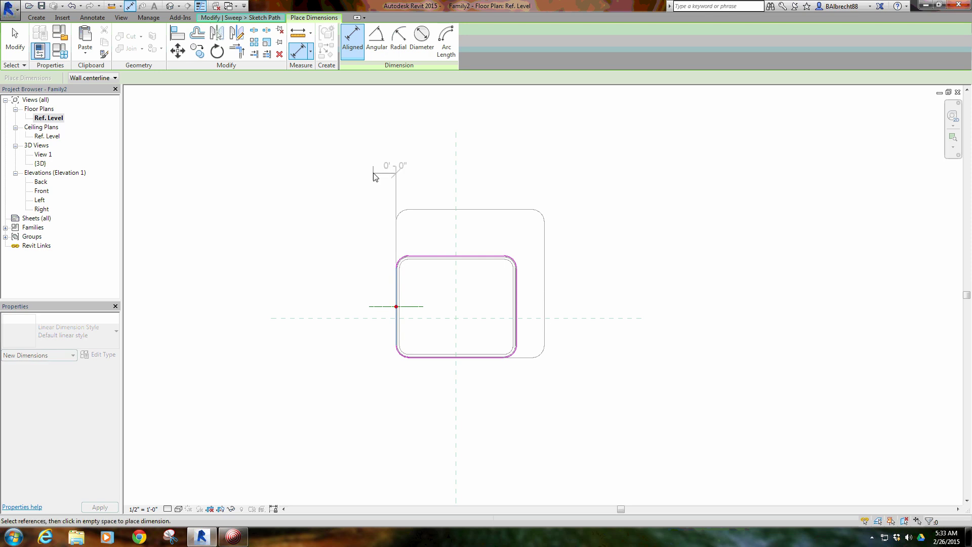
{"action": "left_click", "coordinate": [397, 164]}
{"action": "left_click", "coordinate": [456, 256]}
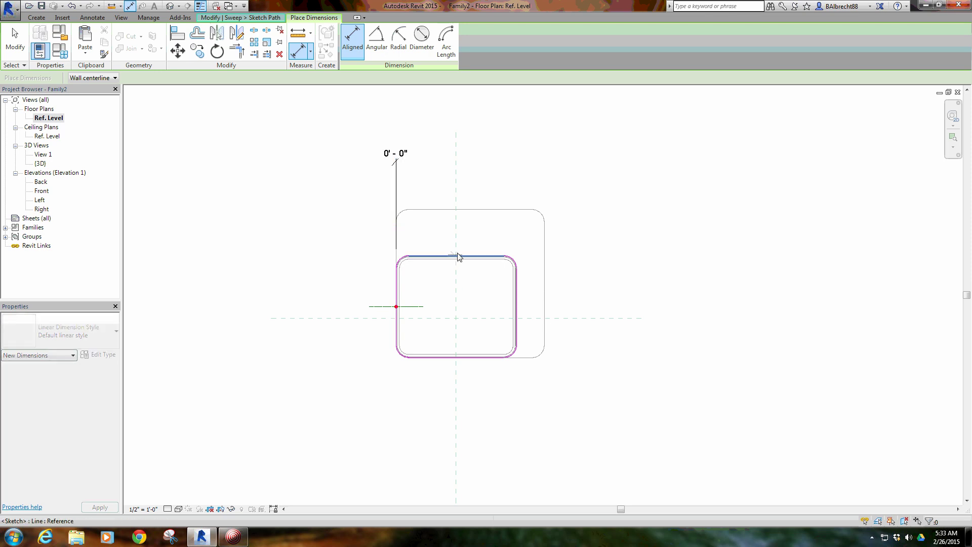
{"action": "left_click", "coordinate": [485, 210]}
{"action": "left_click", "coordinate": [632, 226]}
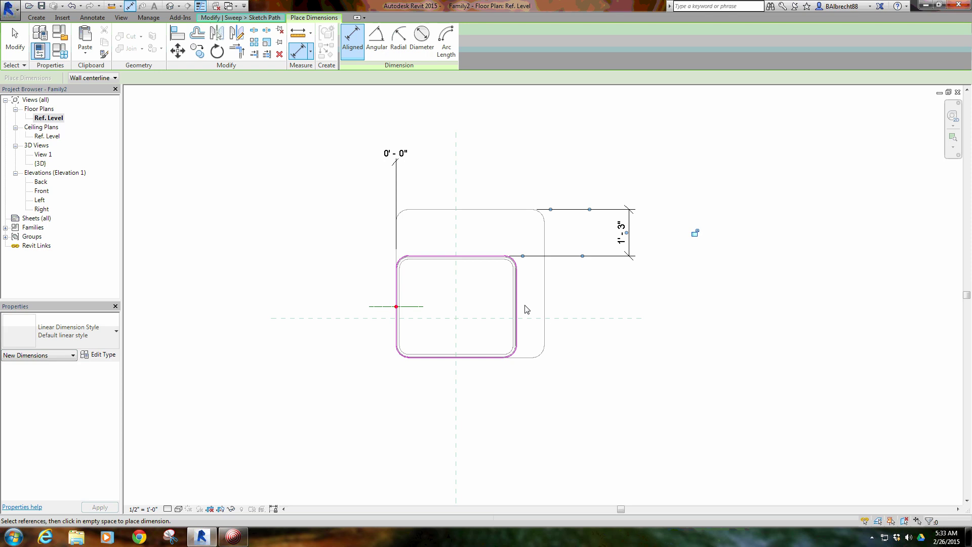
{"action": "left_click", "coordinate": [516, 308]}
{"action": "left_click", "coordinate": [545, 302]}
{"action": "left_click", "coordinate": [540, 176]}
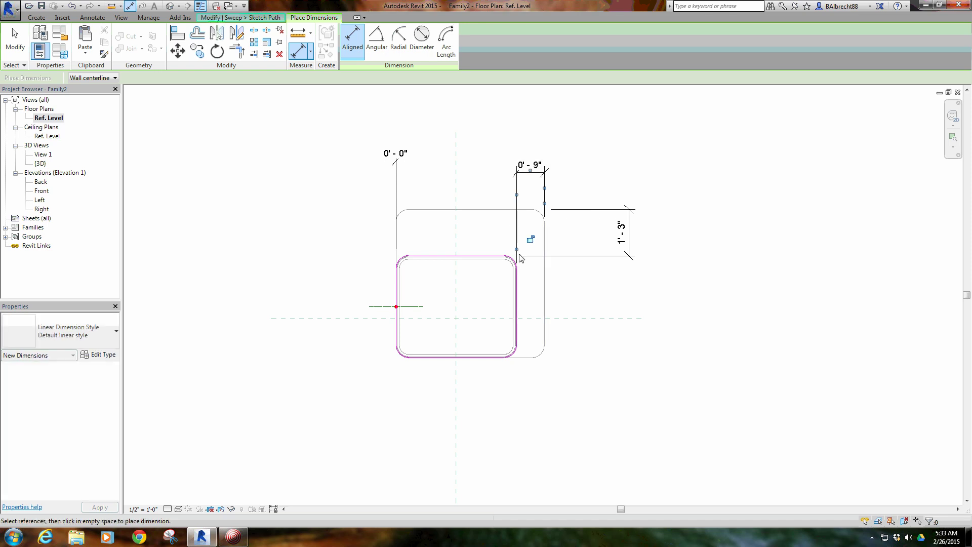
{"action": "left_click", "coordinate": [519, 359]}
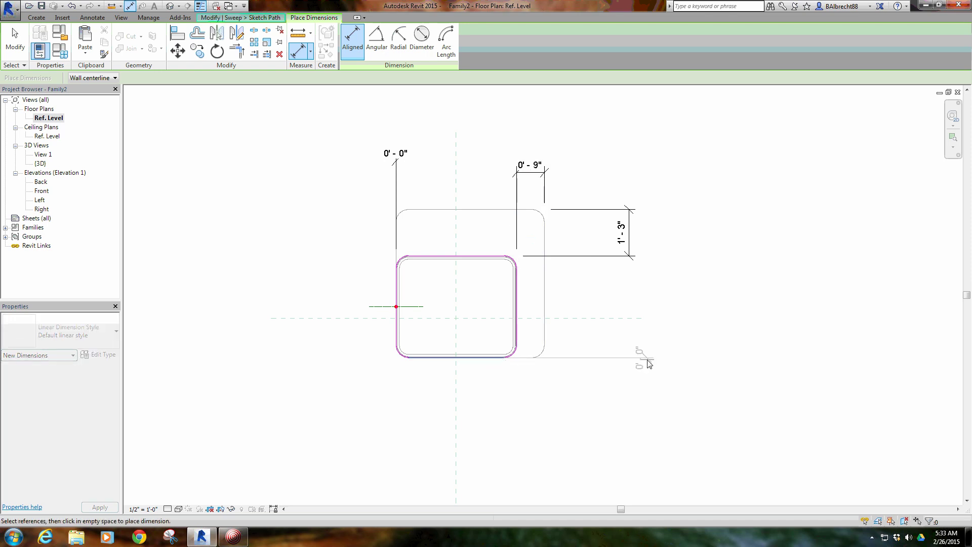
{"action": "right_click", "coordinate": [607, 278]}
{"action": "left_click", "coordinate": [636, 351]}
{"action": "right_click", "coordinate": [619, 282]}
{"action": "left_click", "coordinate": [631, 288]}
{"action": "right_click", "coordinate": [596, 271]}
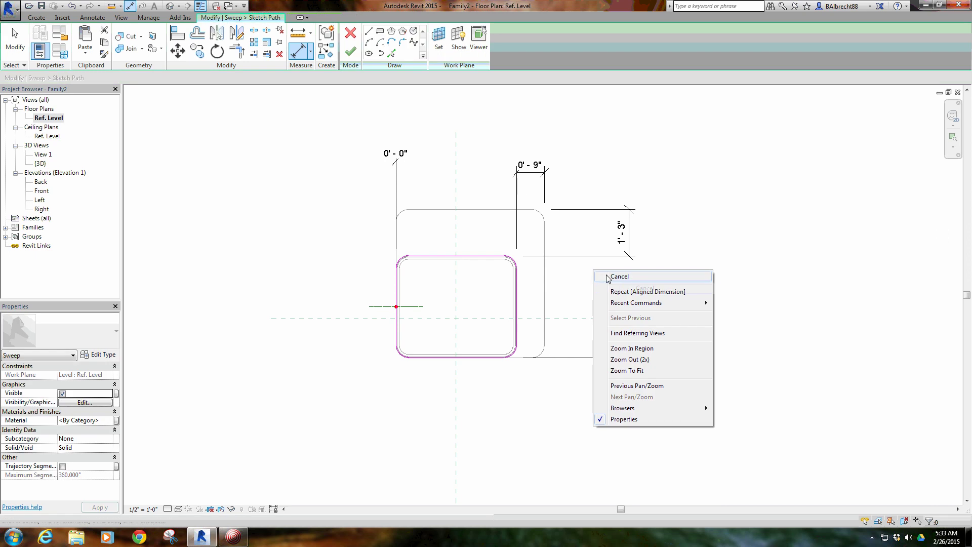
{"action": "left_click", "coordinate": [607, 277]}
Step: Drag the path's top edge and right edge onto the outer rounded rectangle
{"action": "left_click_drag", "start_coordinate": [356, 246], "coordinate": [519, 298]}
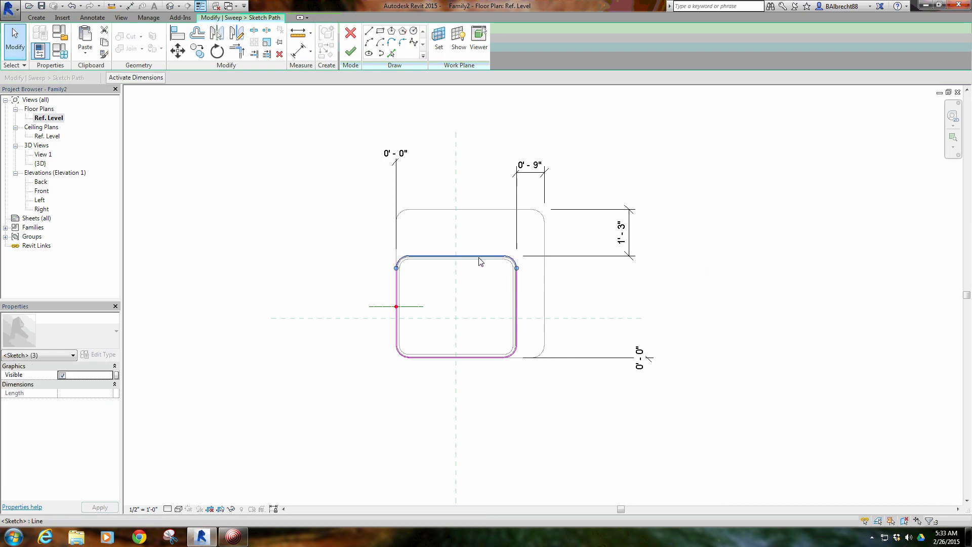
{"action": "left_click_drag", "start_coordinate": [479, 258], "coordinate": [479, 209]}
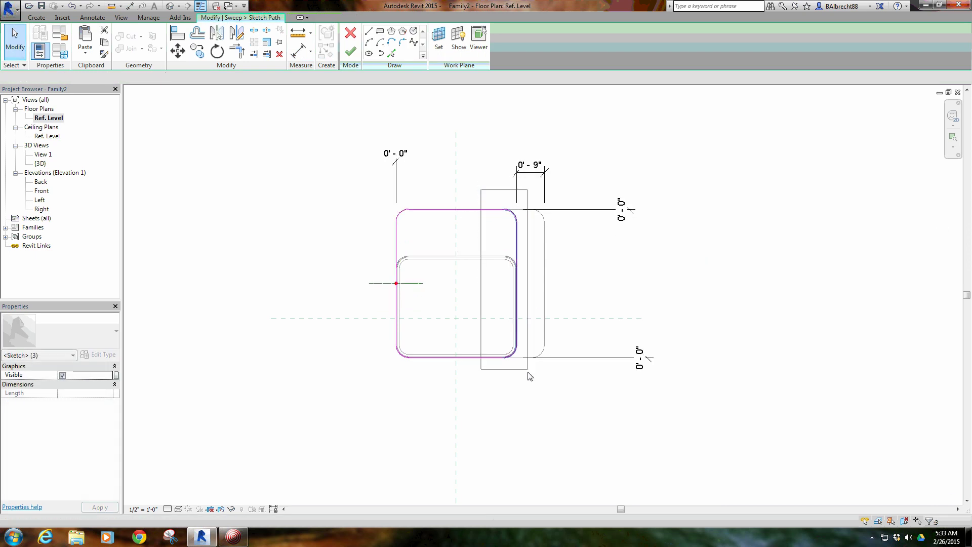
{"action": "left_click", "coordinate": [521, 290]}
{"action": "left_click_drag", "start_coordinate": [523, 289], "coordinate": [544, 290]}
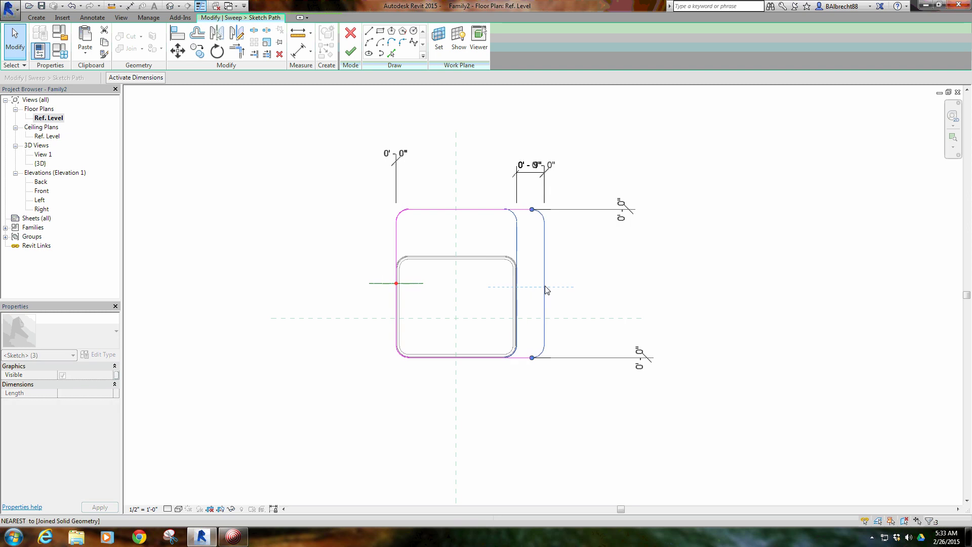
{"action": "left_click", "coordinate": [324, 155]}
Step: Lock the four 0' 0" dimensions and finish both the path sketch and the sweep
{"action": "left_click", "coordinate": [395, 154]}
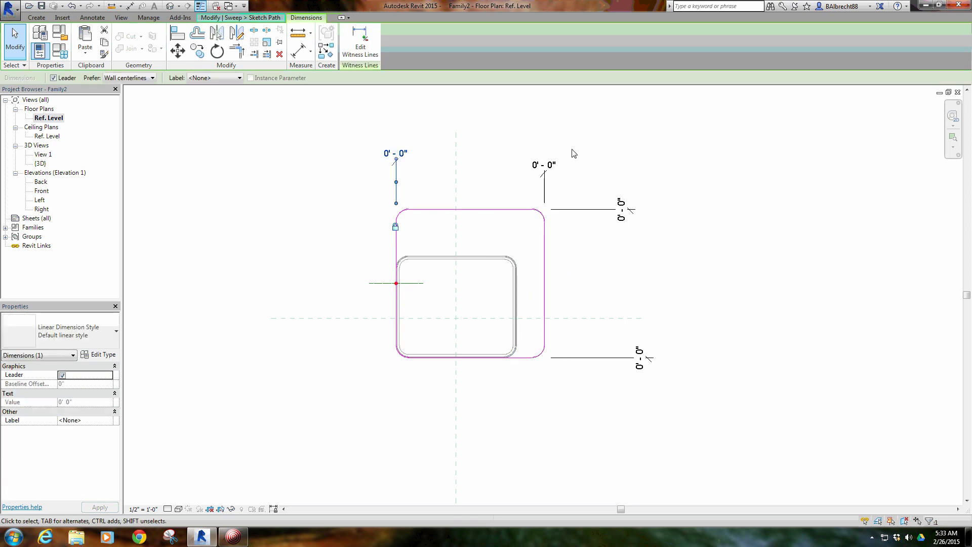
{"action": "left_click", "coordinate": [543, 167]}
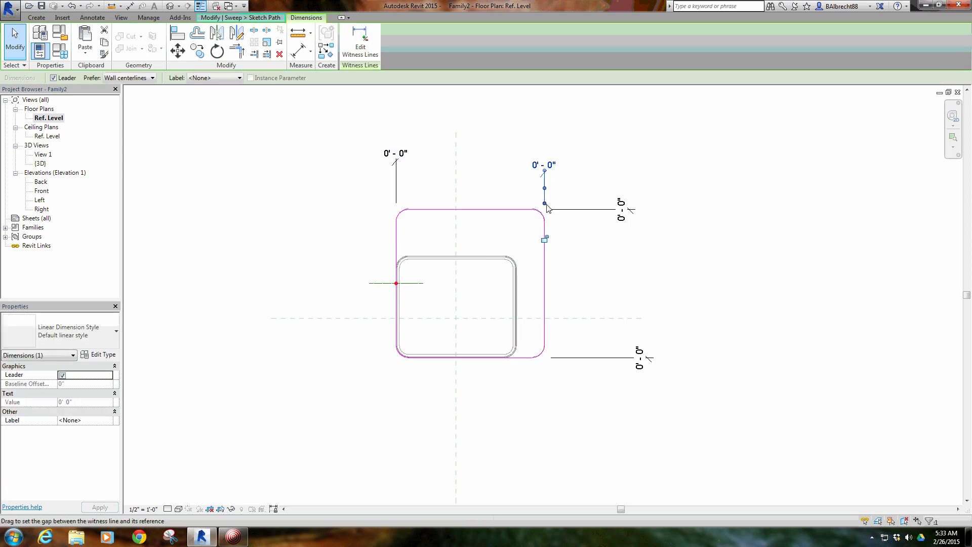
{"action": "left_click", "coordinate": [622, 206]}
{"action": "left_click", "coordinate": [639, 358]}
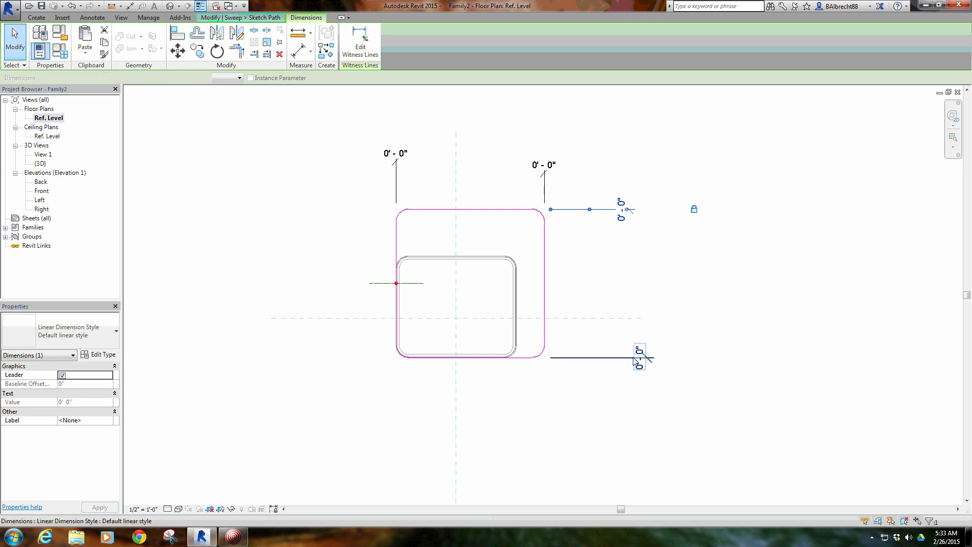
{"action": "left_click", "coordinate": [662, 272]}
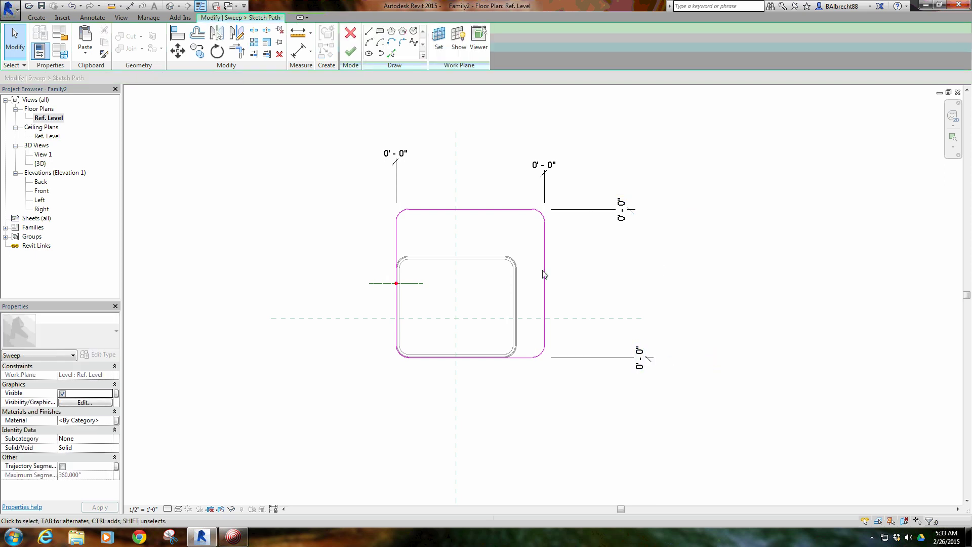
{"action": "left_click", "coordinate": [351, 51]}
{"action": "left_click", "coordinate": [350, 51]}
Step: Select the inner cushion sweep and open its path sketch for editing
{"action": "left_click", "coordinate": [281, 236]}
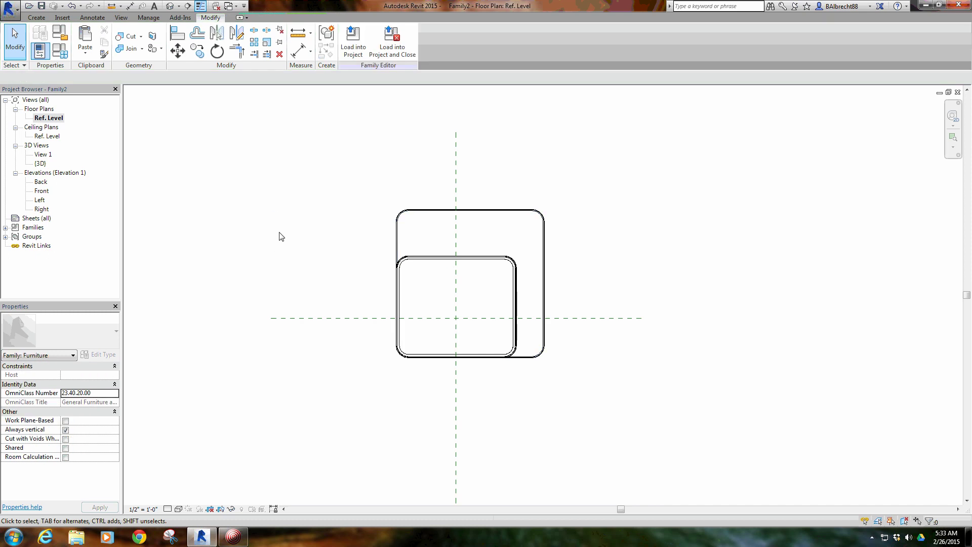
{"action": "scroll", "coordinate": [420, 261], "scroll_direction": "up", "scroll_amount": 4}
{"action": "left_click", "coordinate": [391, 259]}
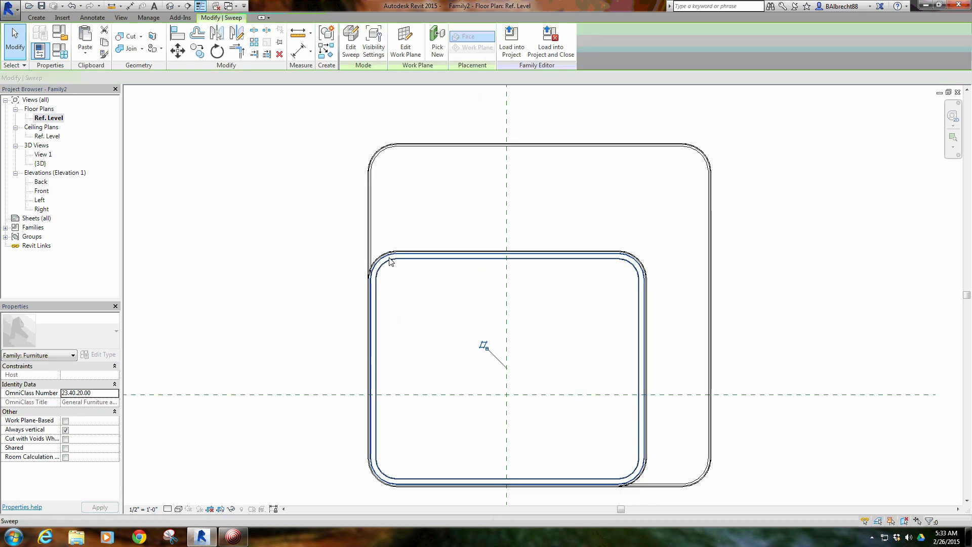
{"action": "scroll", "coordinate": [478, 339], "scroll_direction": "down", "scroll_amount": 3}
{"action": "left_click", "coordinate": [353, 44]}
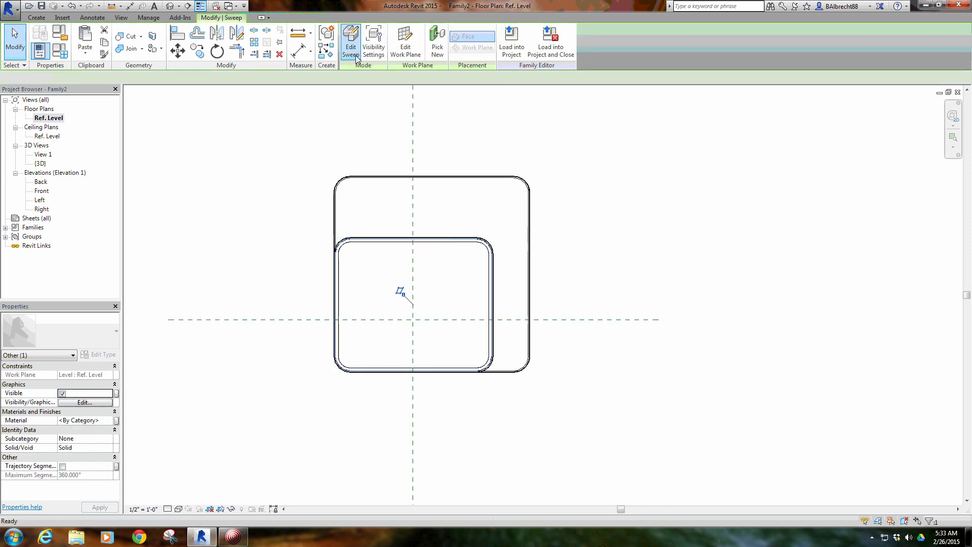
{"action": "left_click", "coordinate": [446, 33]}
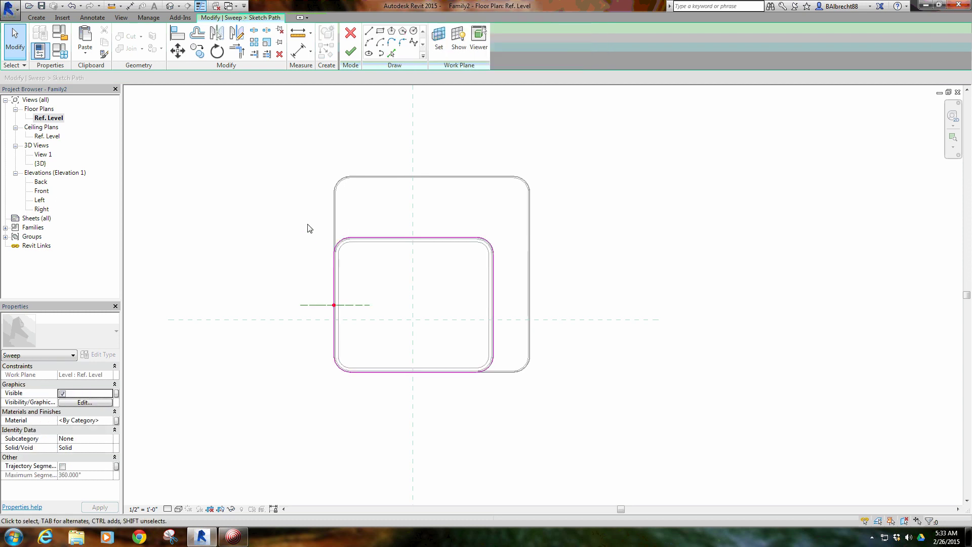
Step: Dimension the inner path to the outer shape with DI (1' 3", 0' 9", 0' 0")
{"action": "key", "text": "d"}
{"action": "key", "text": "i"}
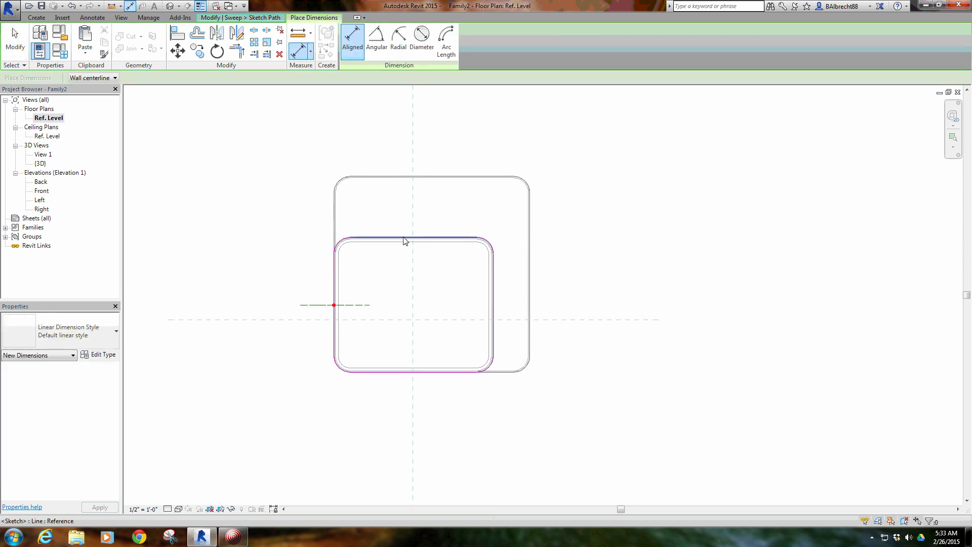
{"action": "left_click", "coordinate": [404, 238]}
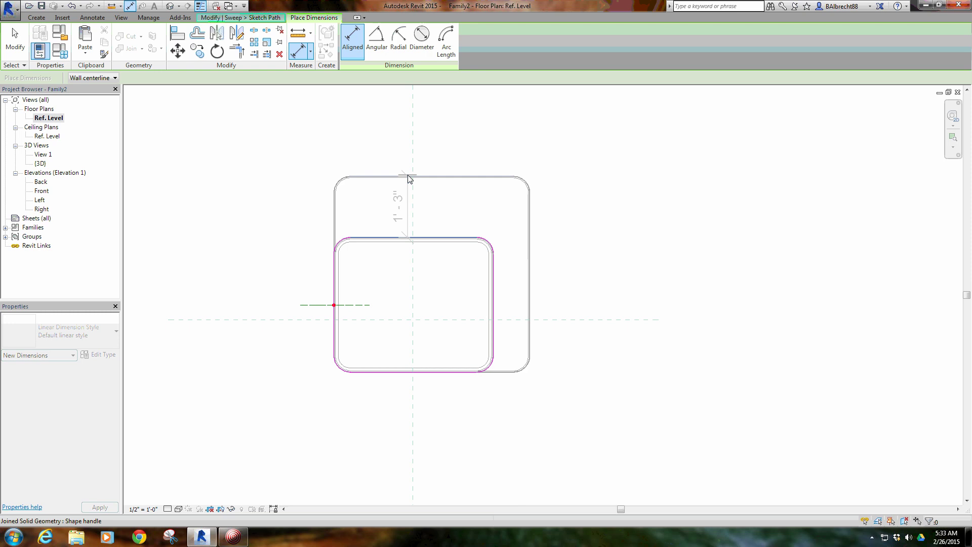
{"action": "left_click", "coordinate": [409, 187]}
{"action": "left_click", "coordinate": [603, 191]}
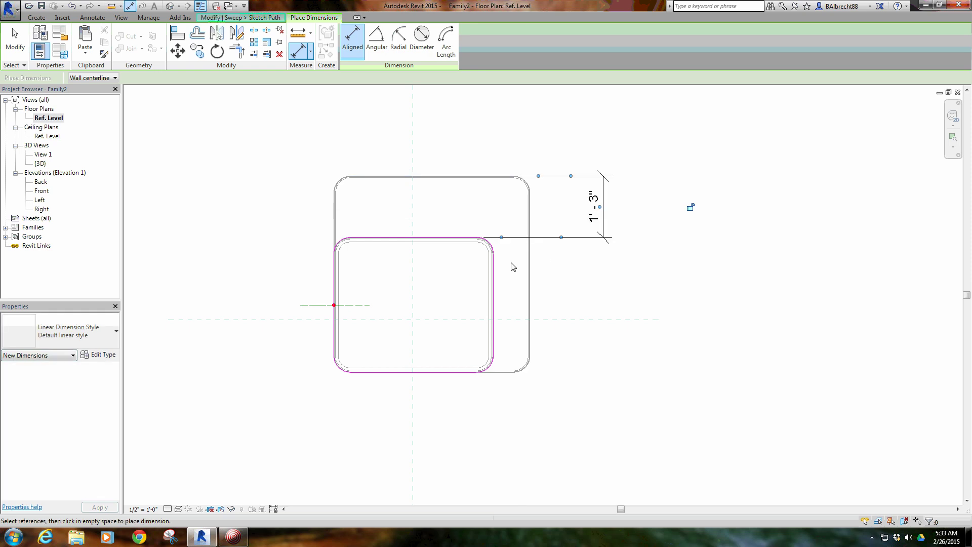
{"action": "left_click", "coordinate": [494, 284]}
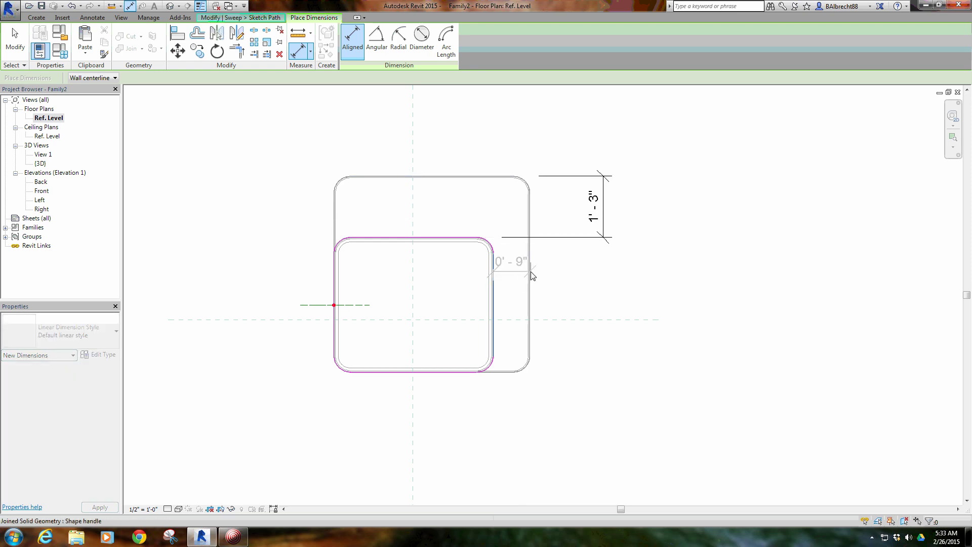
{"action": "left_click", "coordinate": [521, 413]}
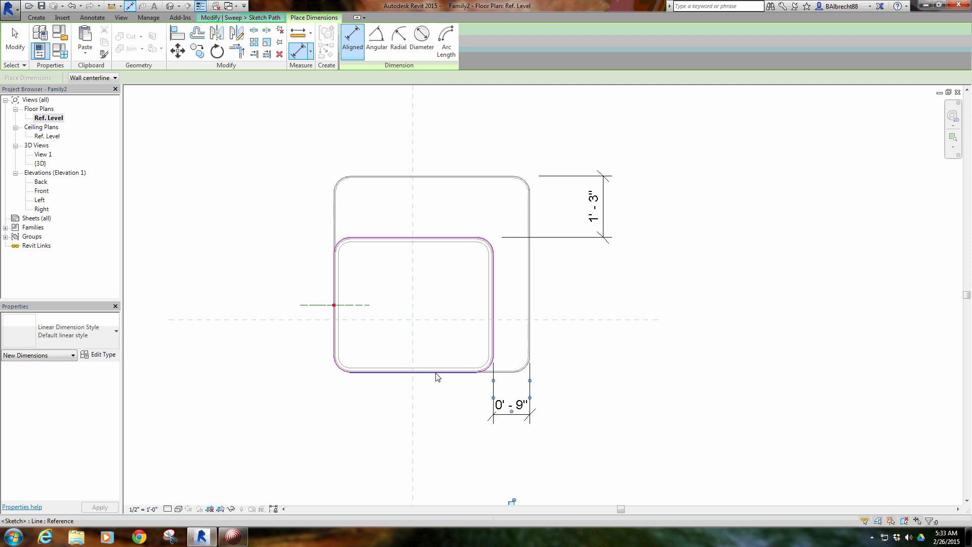
{"action": "left_click", "coordinate": [521, 372]}
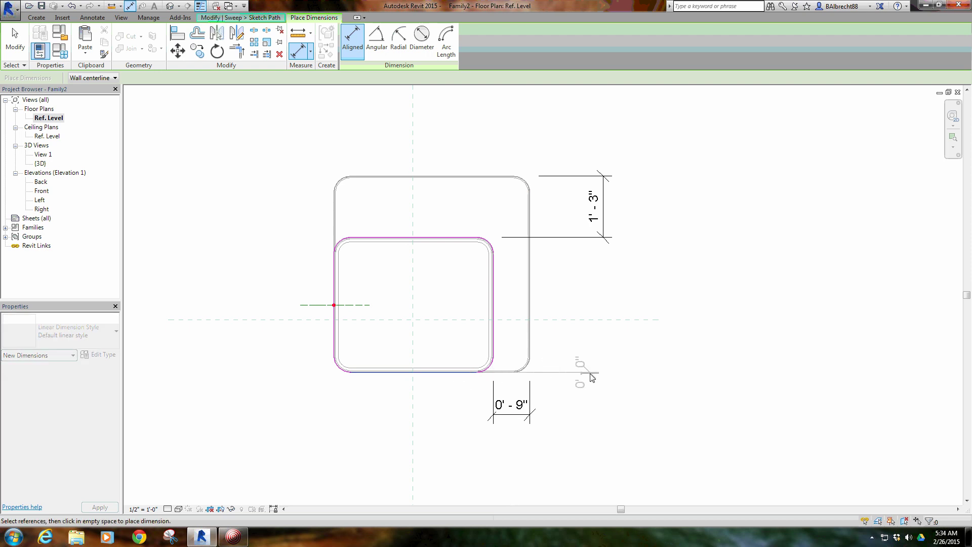
{"action": "left_click", "coordinate": [587, 373]}
{"action": "left_click", "coordinate": [334, 258]}
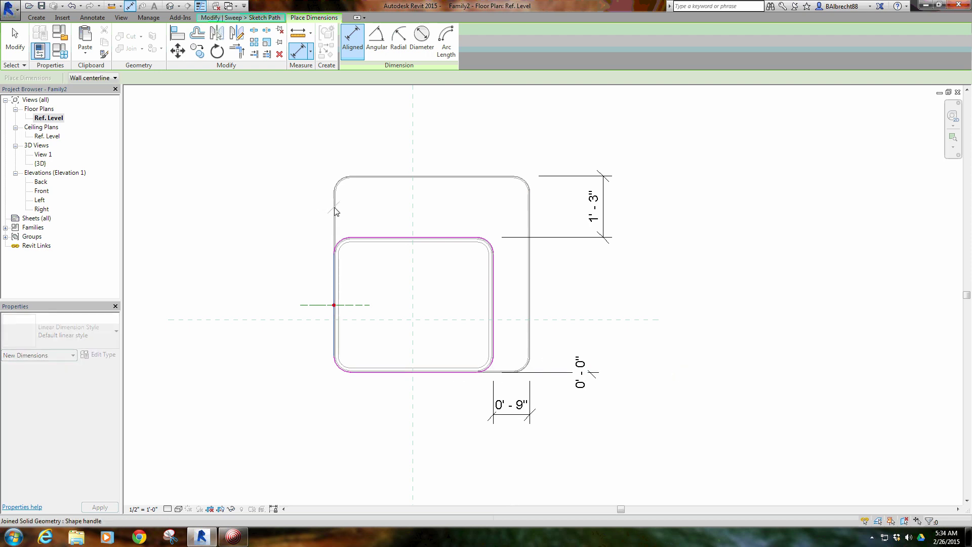
{"action": "right_click", "coordinate": [412, 133]}
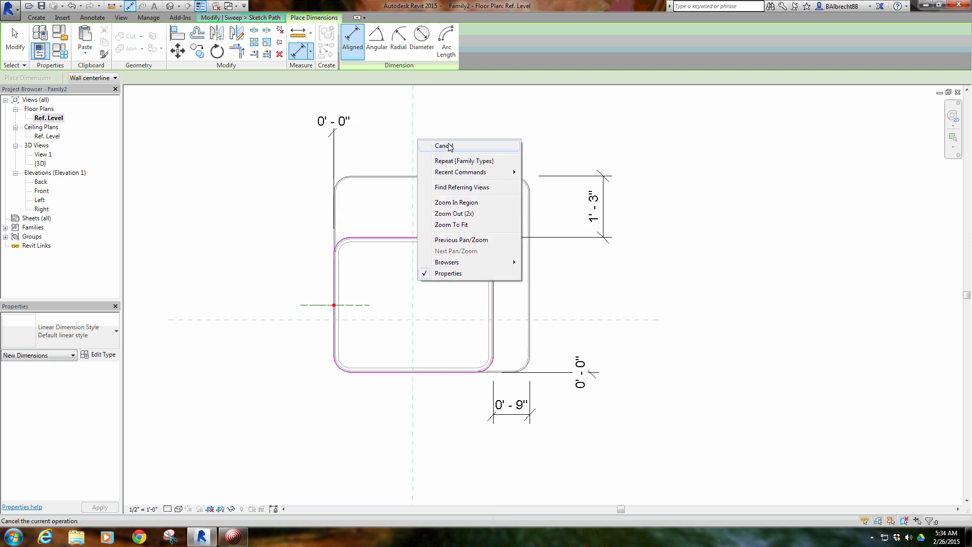
{"action": "left_click", "coordinate": [436, 143]}
Step: Drag the path's top and right edges onto the outer rounded rectangle
{"action": "left_click_drag", "start_coordinate": [291, 200], "coordinate": [517, 286]}
{"action": "mouse_move", "coordinate": [435, 239]}
{"action": "left_mouse_down"}
{"action": "mouse_move", "coordinate": [448, 180]}
{"action": "mouse_move", "coordinate": [515, 465]}
{"action": "left_mouse_up"}
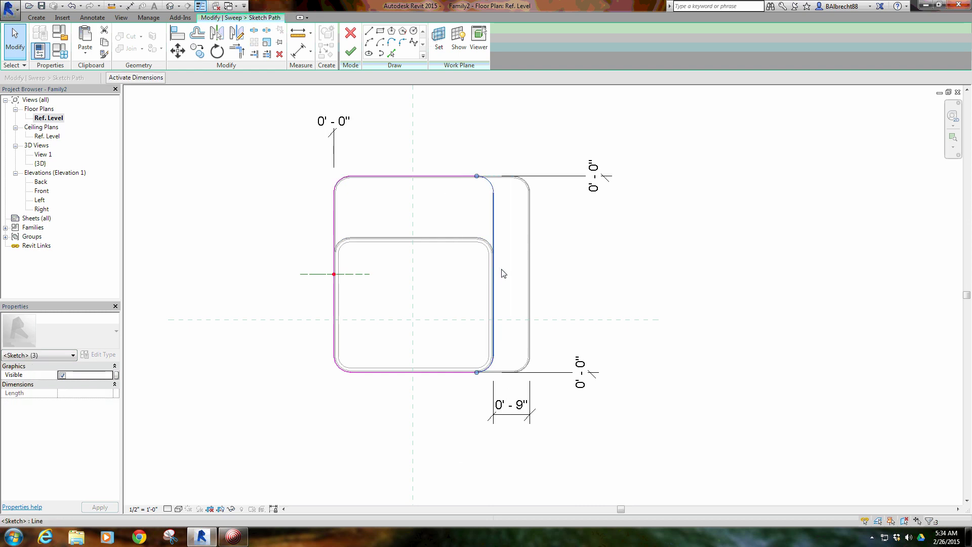
{"action": "left_click_drag", "start_coordinate": [503, 273], "coordinate": [530, 273]}
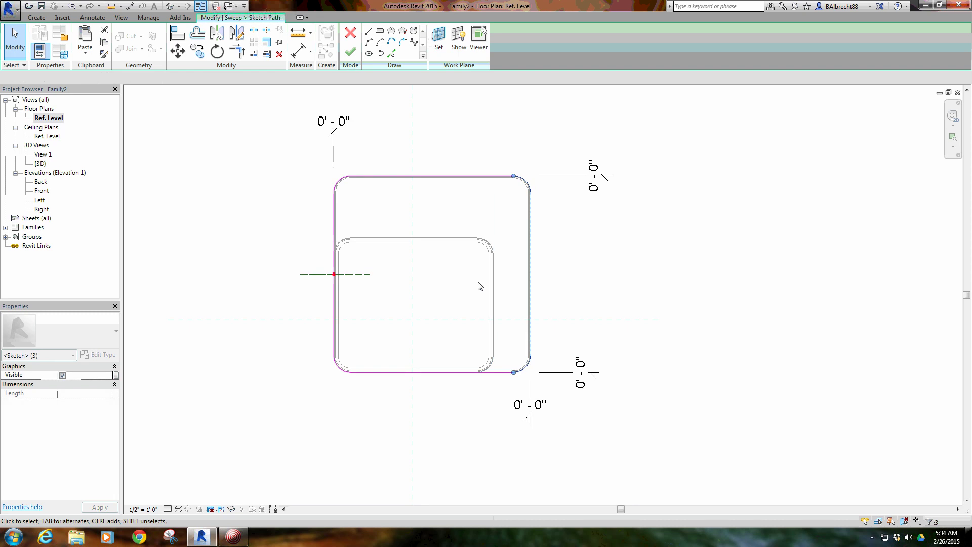
{"action": "left_click", "coordinate": [480, 286]}
Step: Lock the three 0' 0" dimensions and finish the path sketch
{"action": "left_click", "coordinate": [333, 145]}
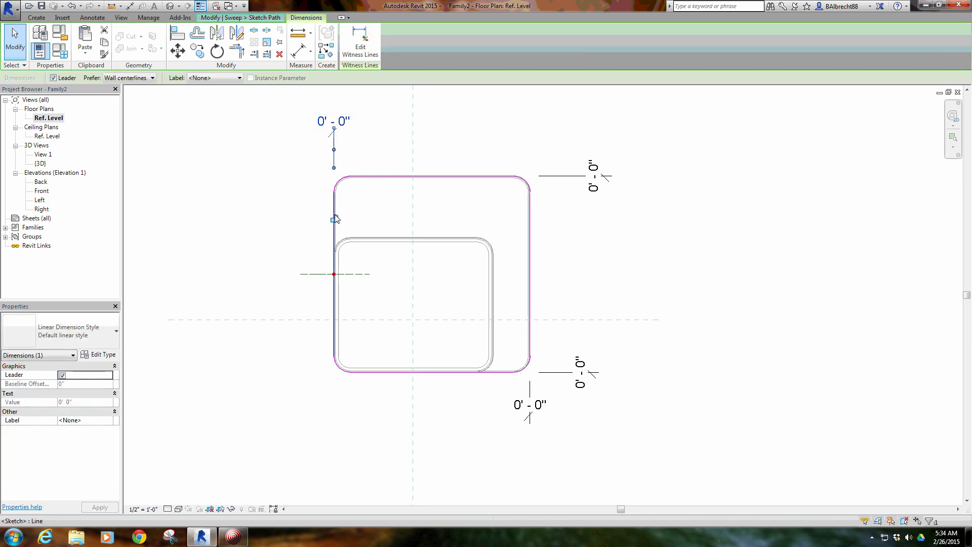
{"action": "left_click", "coordinate": [609, 179]}
{"action": "left_click", "coordinate": [587, 373]}
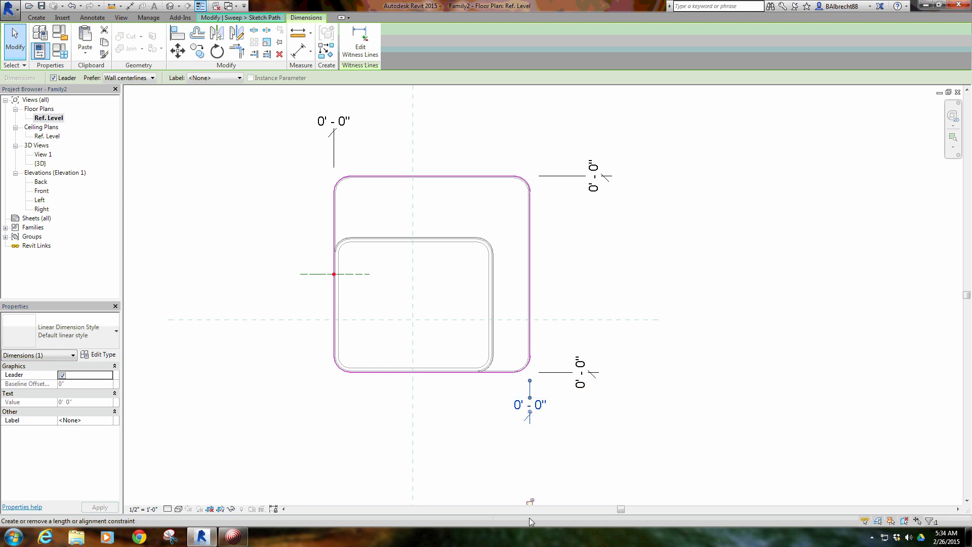
{"action": "left_click", "coordinate": [421, 449]}
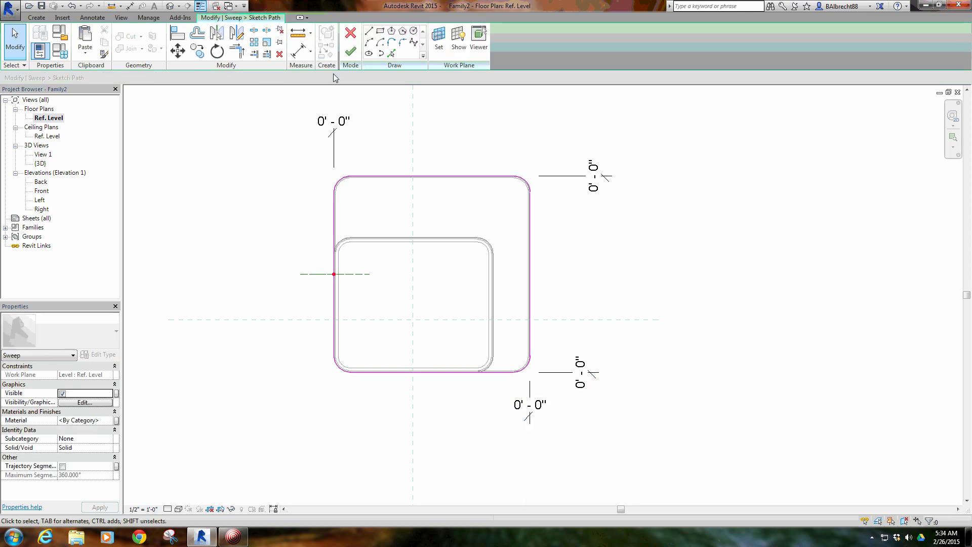
{"action": "left_click", "coordinate": [350, 51]}
Step: Finish the sweep, inspect the top extrusion in the 3D view, then open Family Types
{"action": "left_click", "coordinate": [351, 52]}
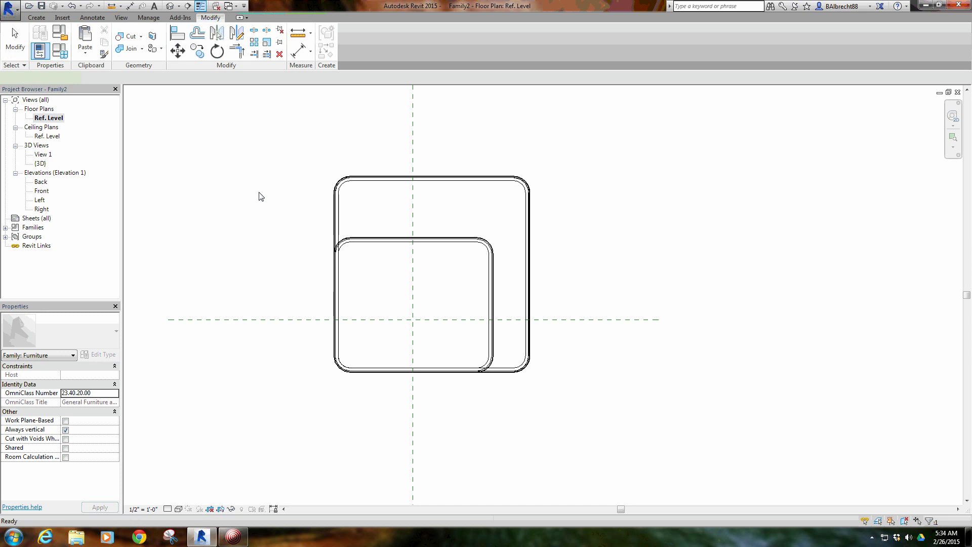
{"action": "left_click", "coordinate": [170, 8]}
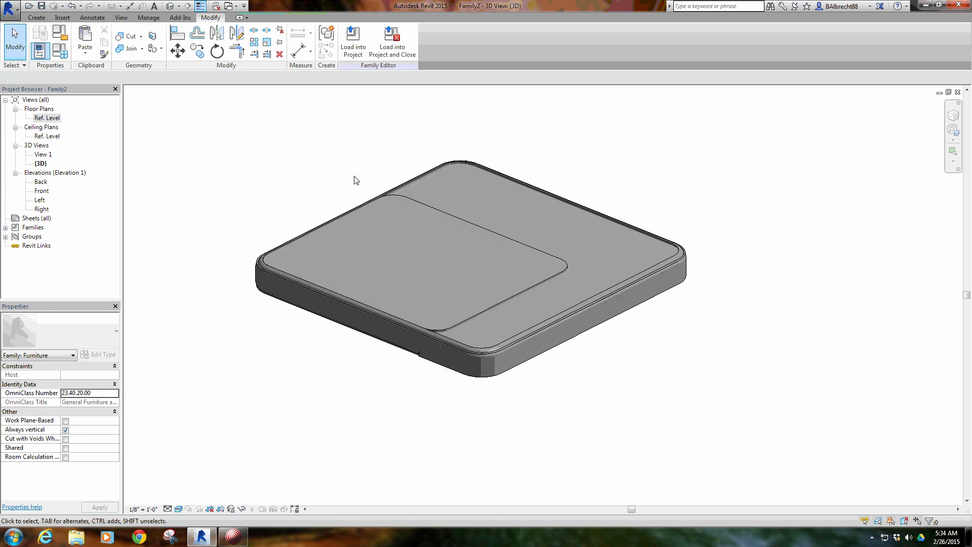
{"action": "left_click", "coordinate": [521, 251]}
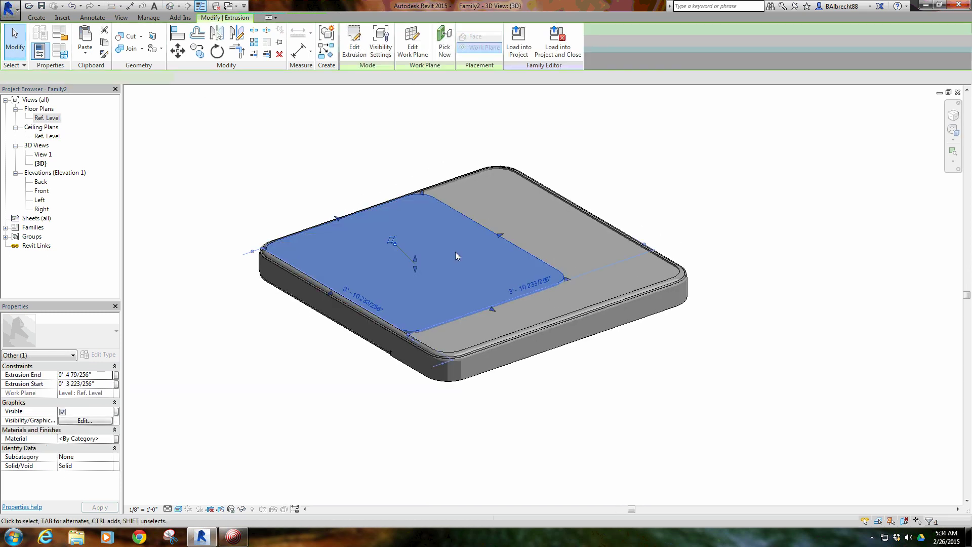
{"action": "mouse_move", "coordinate": [448, 242]}
{"action": "middle_mouse_down", "text": "shift"}
{"action": "mouse_move", "coordinate": [489, 190]}
{"action": "mouse_move", "coordinate": [460, 255]}
{"action": "middle_mouse_up", "text": "shift"}
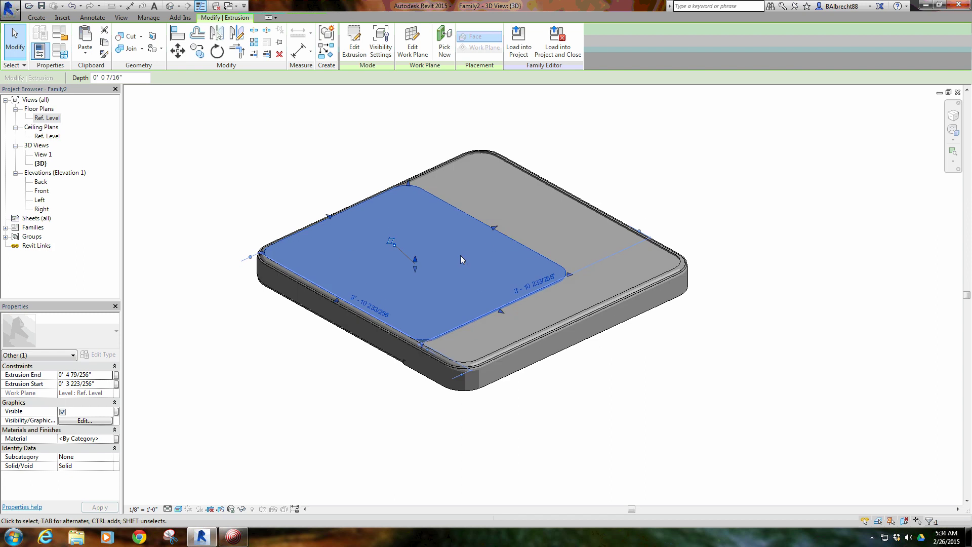
{"action": "left_click", "coordinate": [310, 165]}
{"action": "middle_click_drag", "start_coordinate": [310, 165], "coordinate": [384, 162], "text": "shift"}
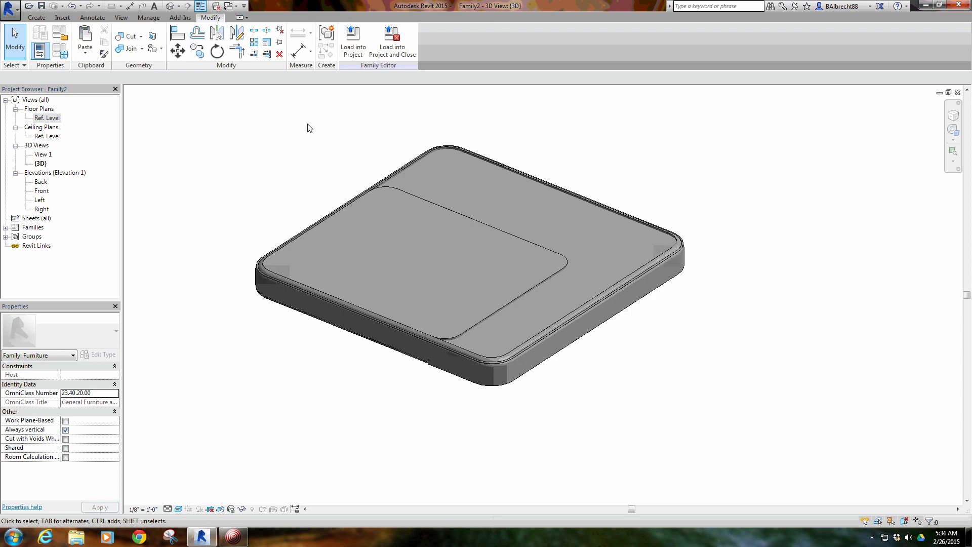
{"action": "left_click", "coordinate": [66, 52]}
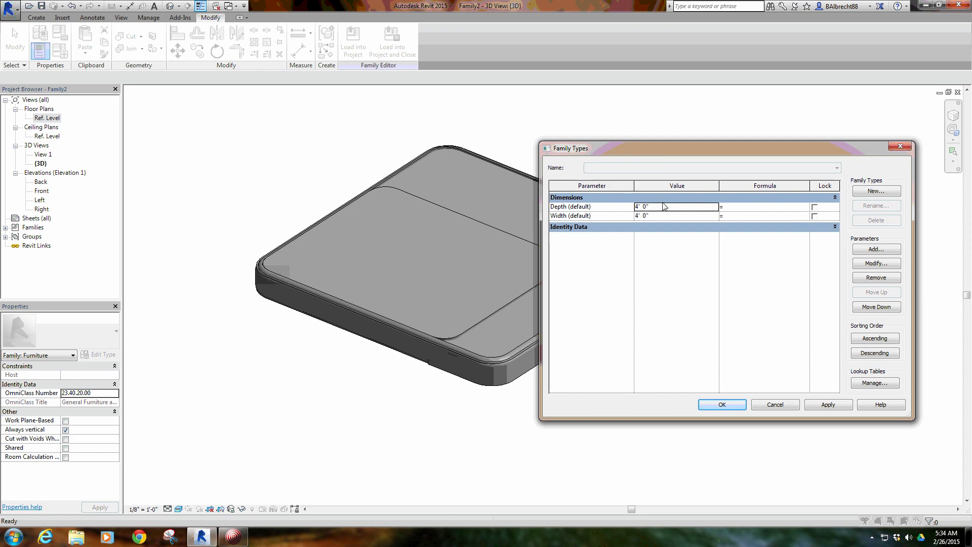
{"action": "left_click", "coordinate": [663, 207]}
{"action": "type", "text": "3"}
{"action": "key", "text": "Tab"}
{"action": "left_click", "coordinate": [665, 216]}
{"action": "type", "text": "2' "}
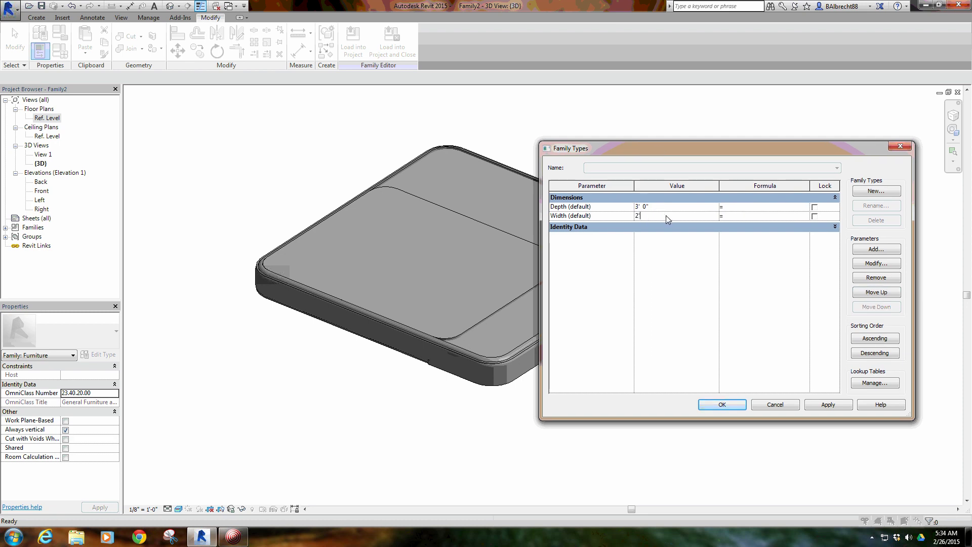
{"action": "type", "text": "9"}
{"action": "key", "text": "Tab"}
{"action": "left_click", "coordinate": [722, 404]}
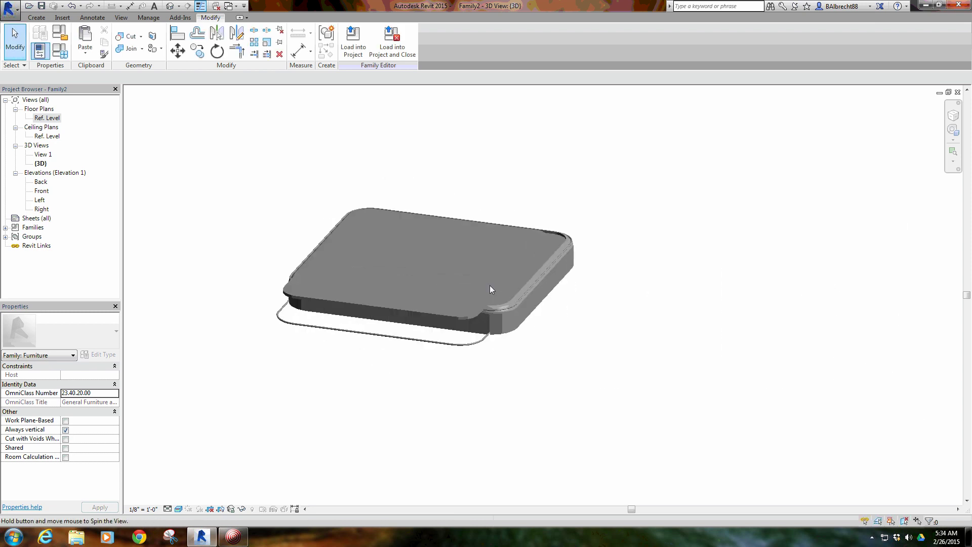
{"action": "scroll", "coordinate": [506, 309], "scroll_direction": "up", "scroll_amount": 5}
{"action": "scroll", "coordinate": [500, 299], "scroll_direction": "down", "scroll_amount": 6}
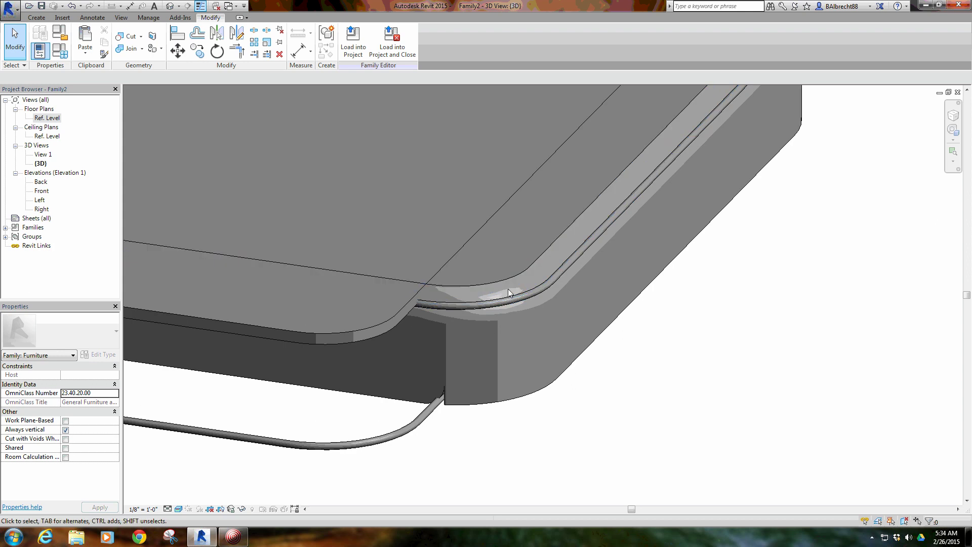
{"action": "scroll", "coordinate": [534, 316], "scroll_direction": "up", "scroll_amount": 4}
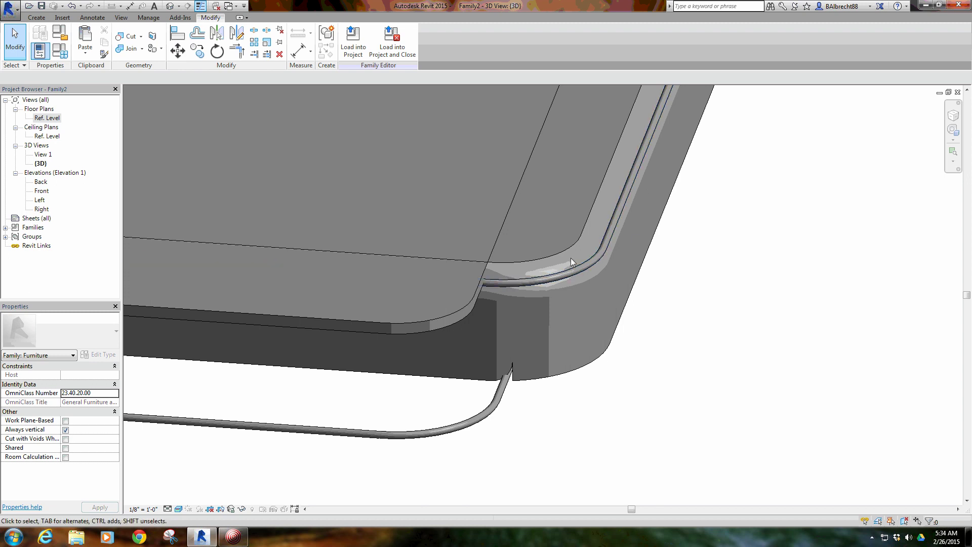
{"action": "left_click", "coordinate": [569, 247]}
{"action": "left_click", "coordinate": [643, 353]}
{"action": "scroll", "coordinate": [639, 395], "scroll_direction": "down", "scroll_amount": 6}
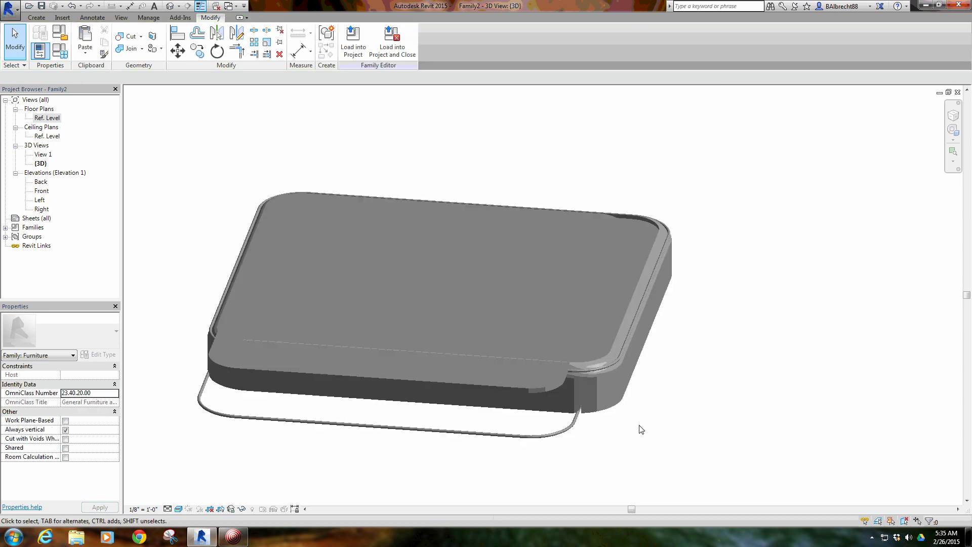
{"action": "middle_click_drag", "start_coordinate": [475, 462], "coordinate": [733, 284], "text": "shift"}
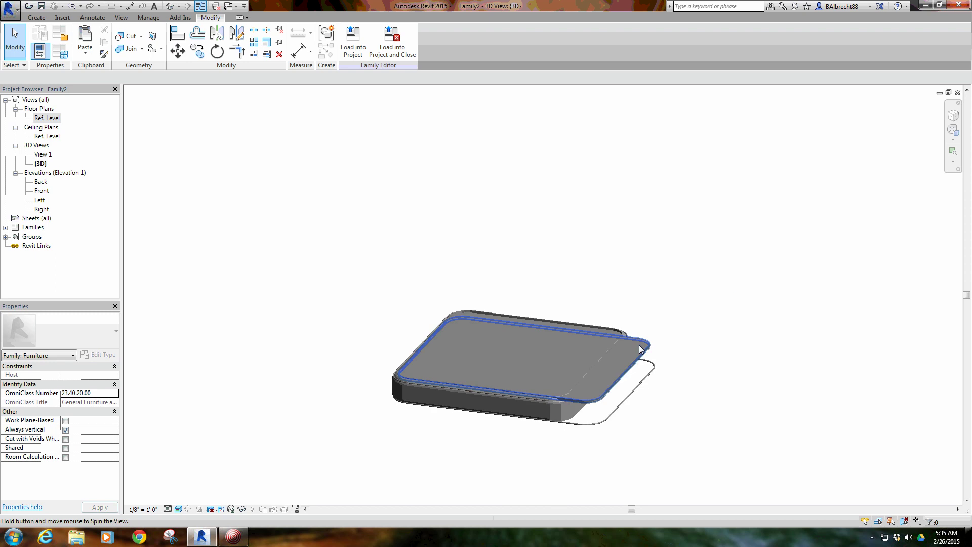
{"action": "left_click", "coordinate": [656, 385]}
{"action": "left_click", "coordinate": [668, 334]}
{"action": "middle_click_drag", "start_coordinate": [668, 334], "coordinate": [723, 340], "text": "shift"}
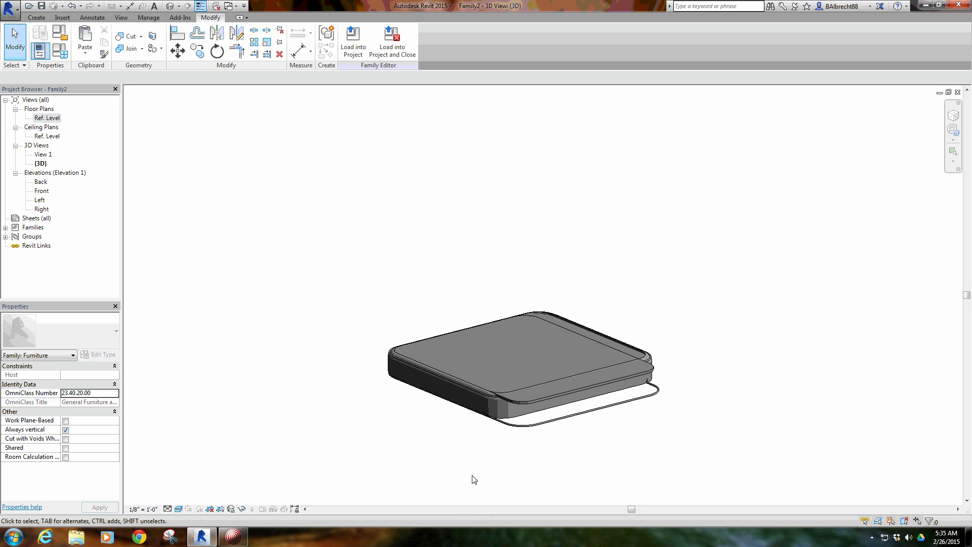
{"action": "middle_click_drag", "start_coordinate": [422, 420], "coordinate": [363, 403]}
{"action": "scroll", "coordinate": [440, 355], "scroll_direction": "up", "scroll_amount": 2}
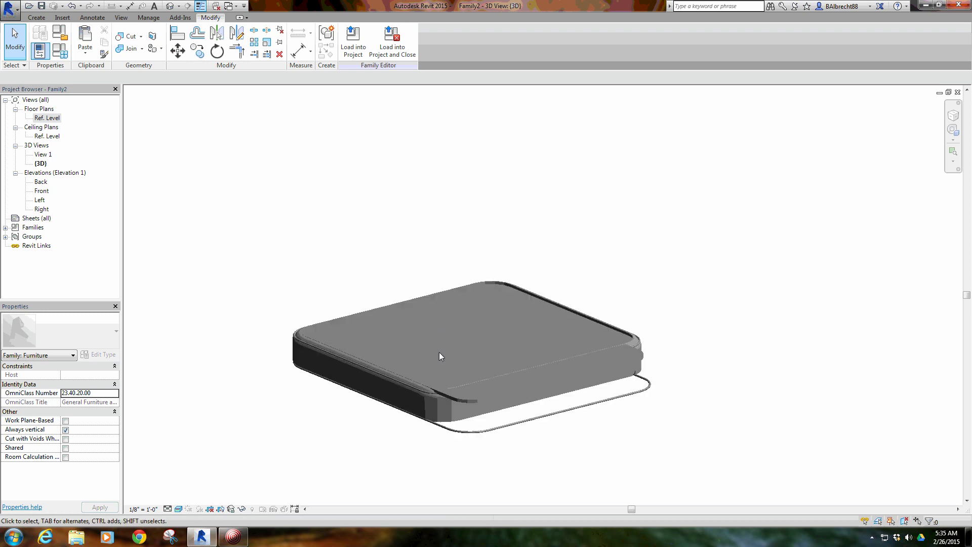
{"action": "left_click", "coordinate": [294, 349]}
{"action": "left_click", "coordinate": [510, 247]}
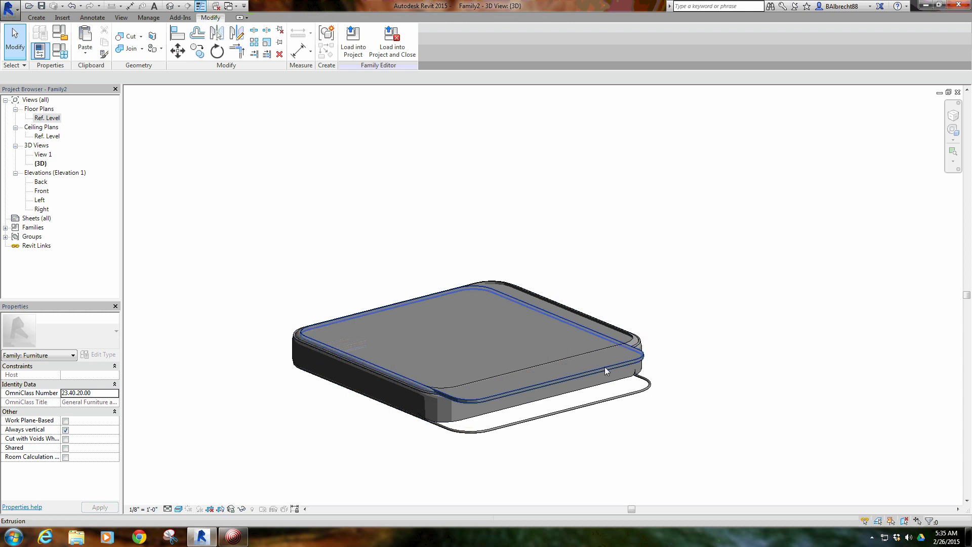
Step: Link the cushion extrusion's Material to a new instance parameter named 'Cushion'
{"action": "left_click", "coordinate": [294, 348]}
{"action": "scroll", "coordinate": [286, 352], "scroll_direction": "up", "scroll_amount": 5}
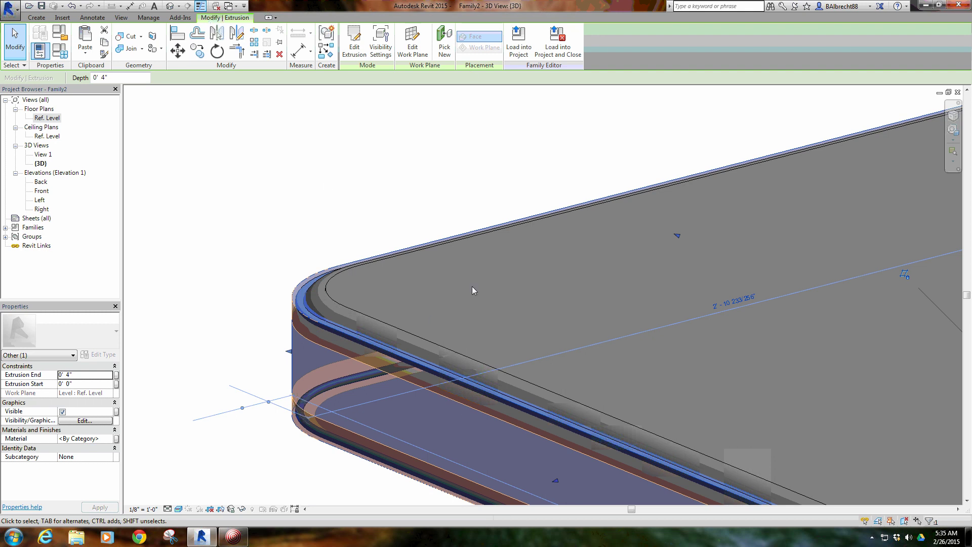
{"action": "left_click", "coordinate": [116, 438]}
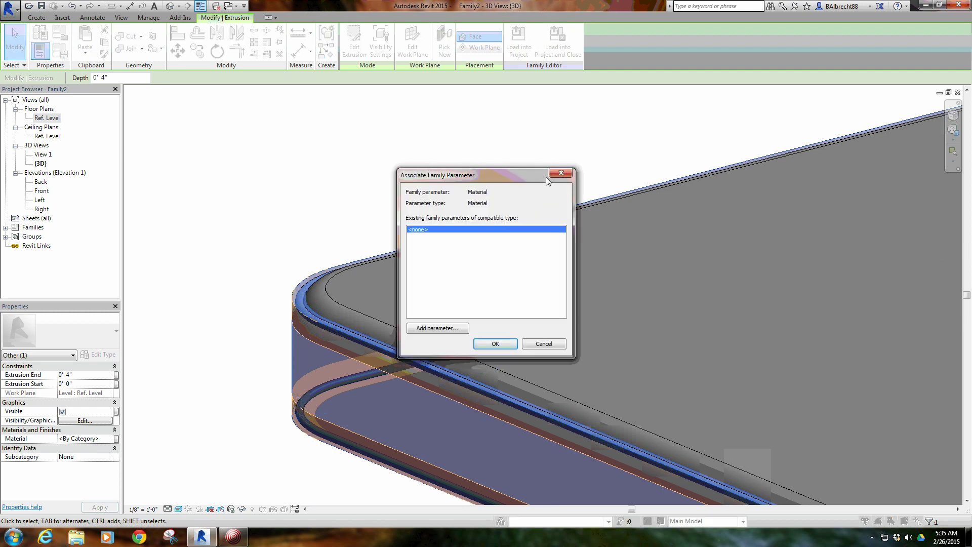
{"action": "left_click", "coordinate": [438, 328]}
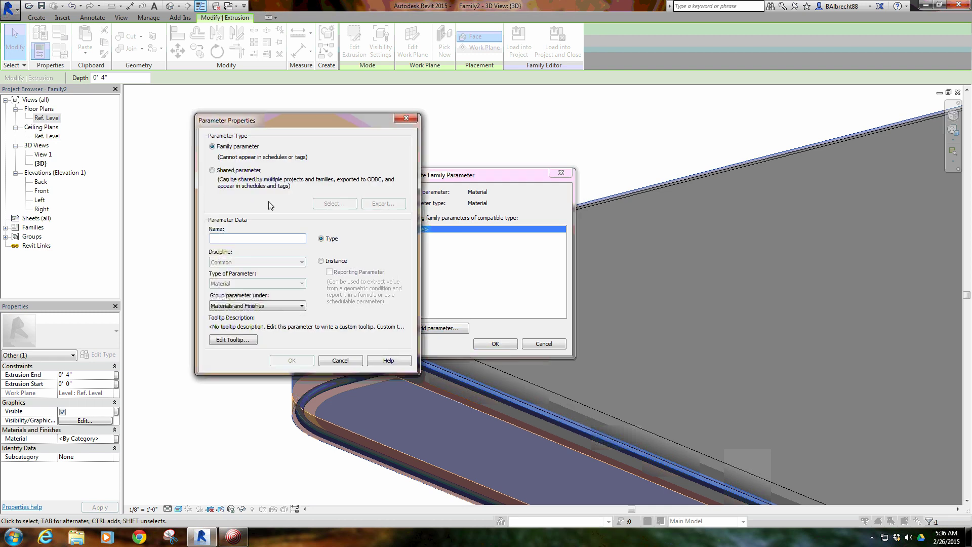
{"action": "type", "text": "Cushion"}
{"action": "left_click", "coordinate": [323, 261]}
{"action": "left_click", "coordinate": [292, 360]}
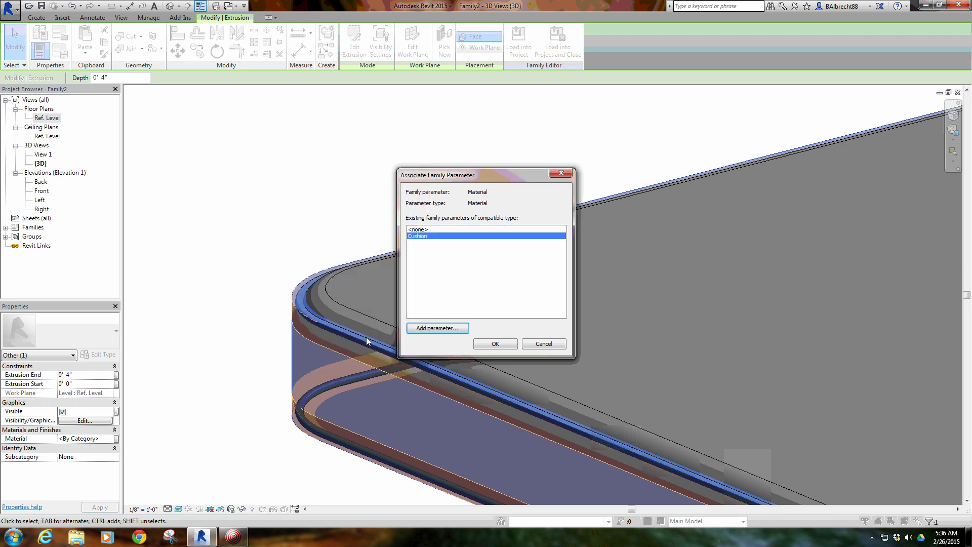
{"action": "left_click", "coordinate": [505, 349]}
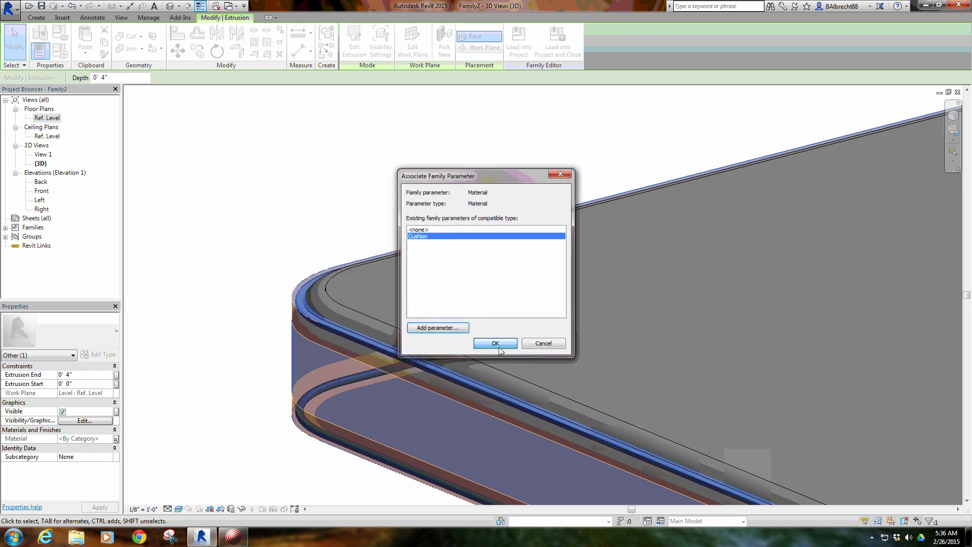
{"action": "left_click", "coordinate": [298, 186]}
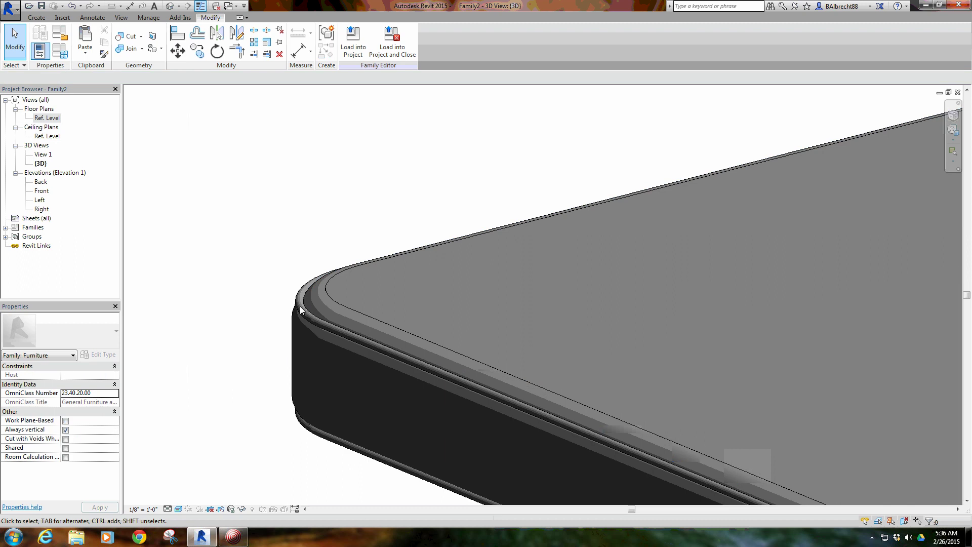
Step: Link the Material of the two rim sweeps and two tray solids to the Cushion parameter
{"action": "left_click", "coordinate": [290, 363]}
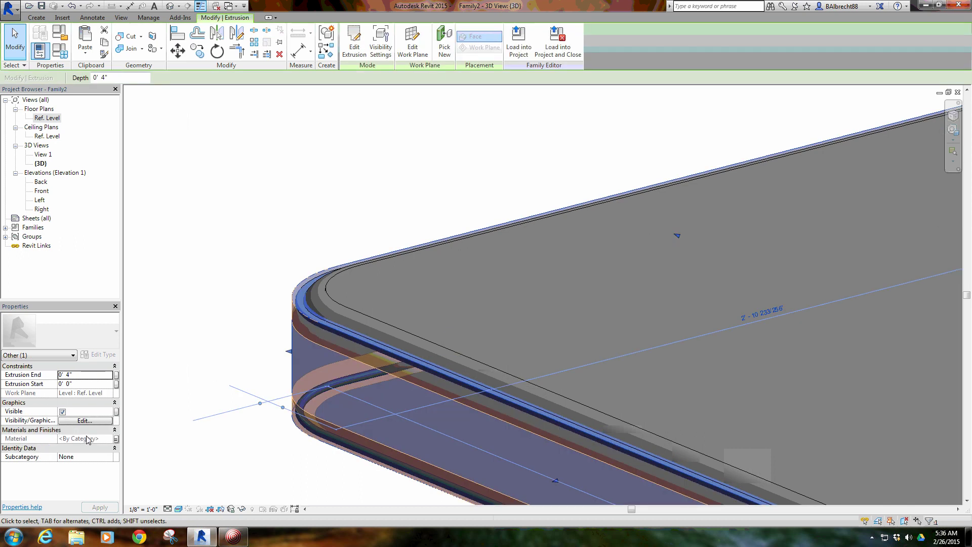
{"action": "left_click", "coordinate": [259, 246]}
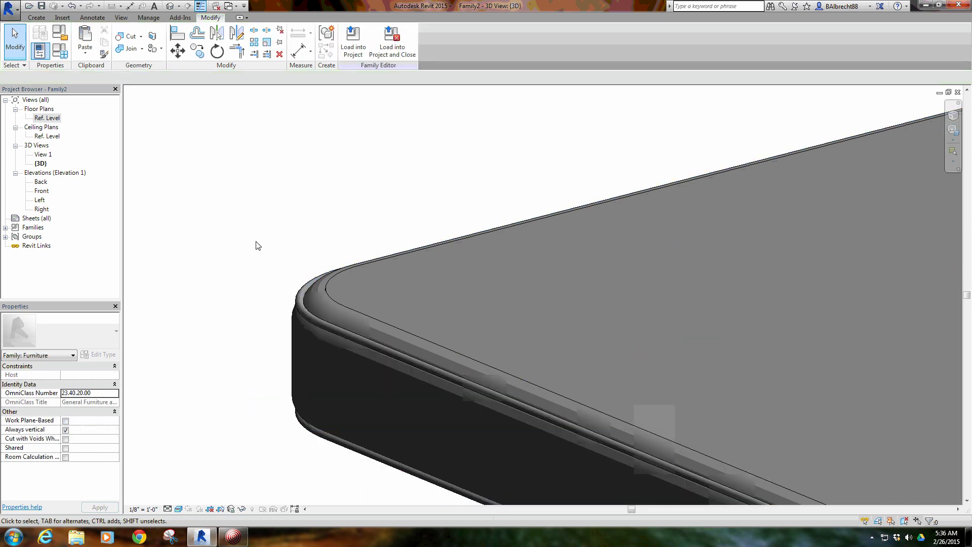
{"action": "left_click", "coordinate": [296, 298]}
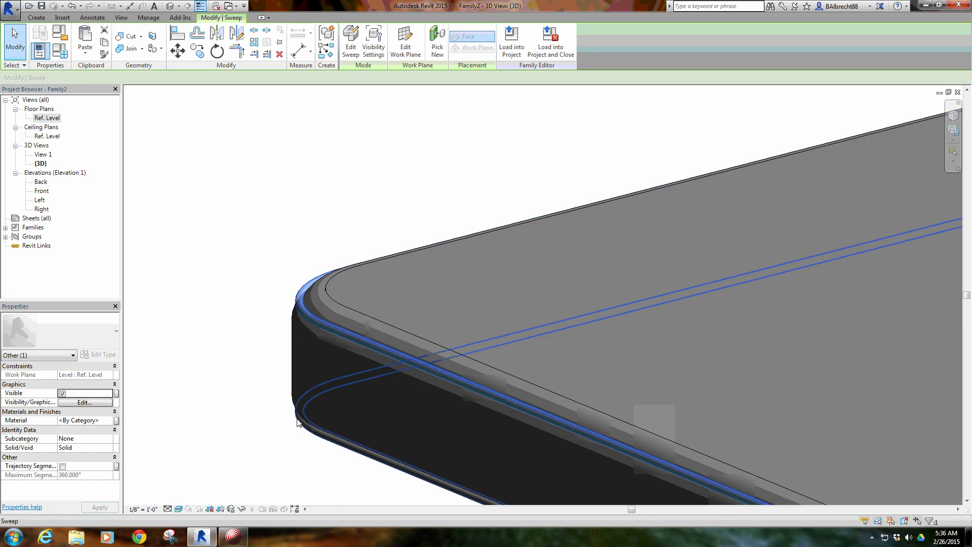
{"action": "left_click", "coordinate": [256, 423], "text": "ctrl"}
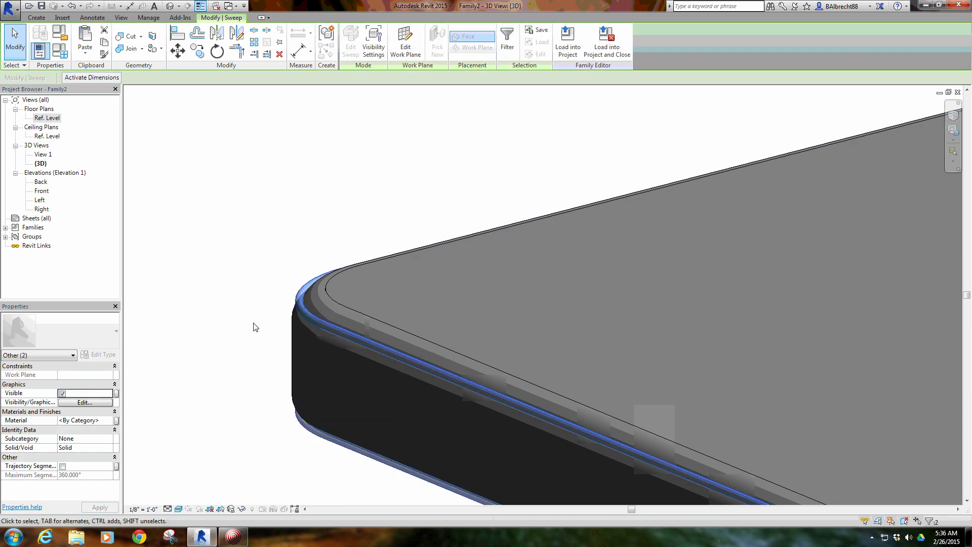
{"action": "left_click", "coordinate": [326, 294], "text": "ctrl"}
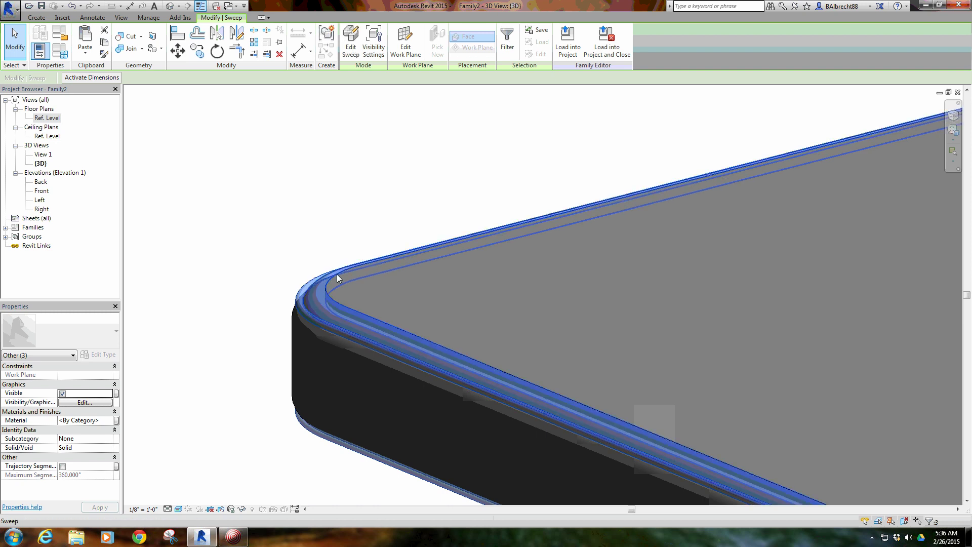
{"action": "left_click", "coordinate": [338, 274], "text": "ctrl"}
{"action": "scroll", "coordinate": [337, 274], "scroll_direction": "down", "scroll_amount": 4}
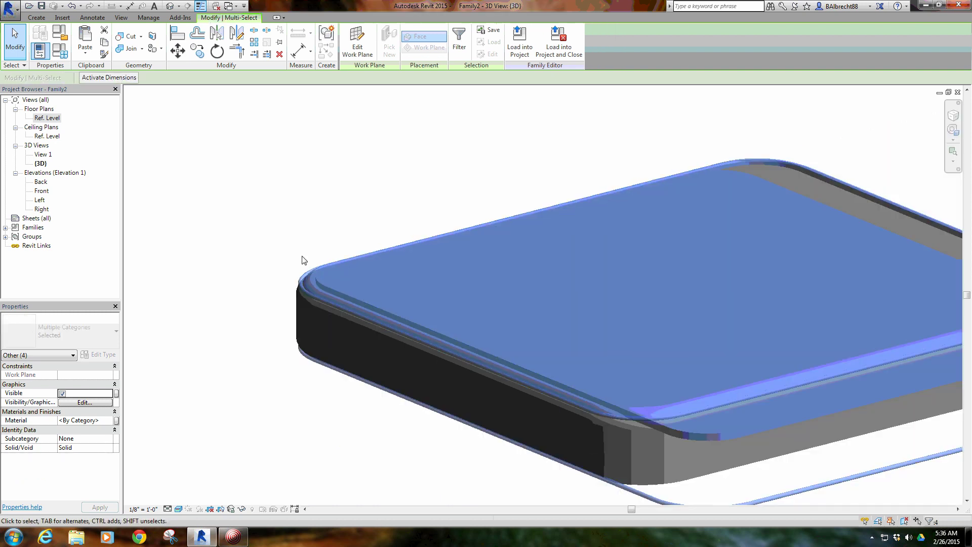
{"action": "middle_click_drag", "start_coordinate": [332, 217], "coordinate": [313, 223]}
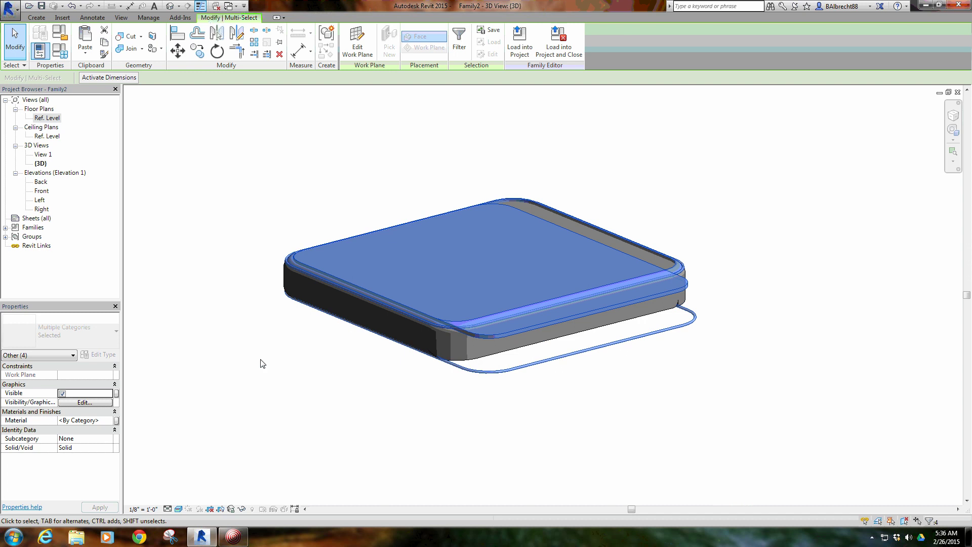
{"action": "left_click", "coordinate": [116, 420]}
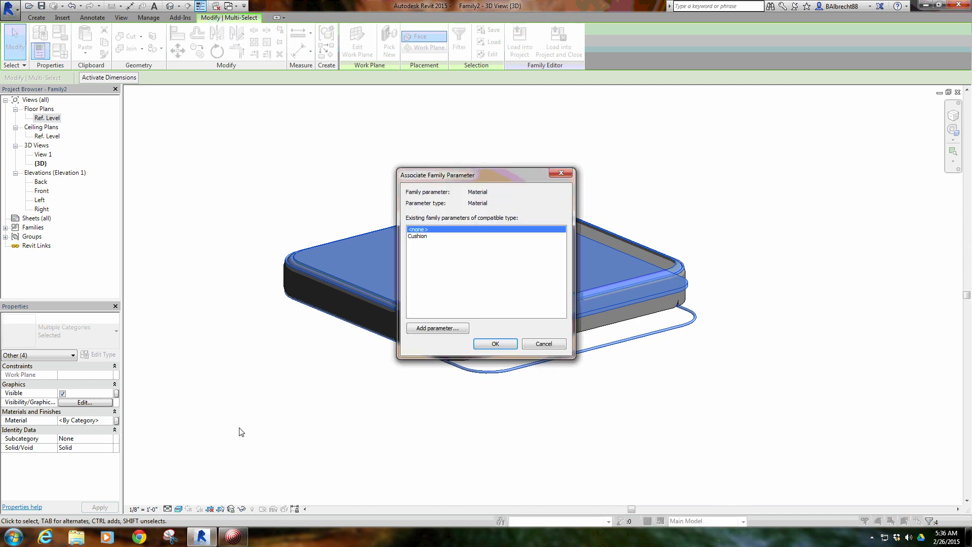
{"action": "left_click", "coordinate": [422, 236]}
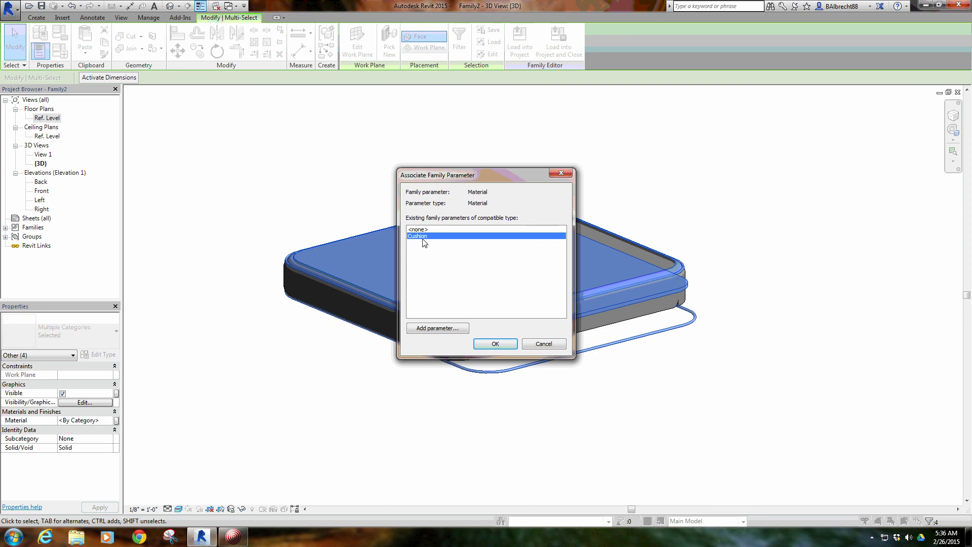
{"action": "left_click", "coordinate": [496, 344]}
{"action": "left_click", "coordinate": [215, 418]}
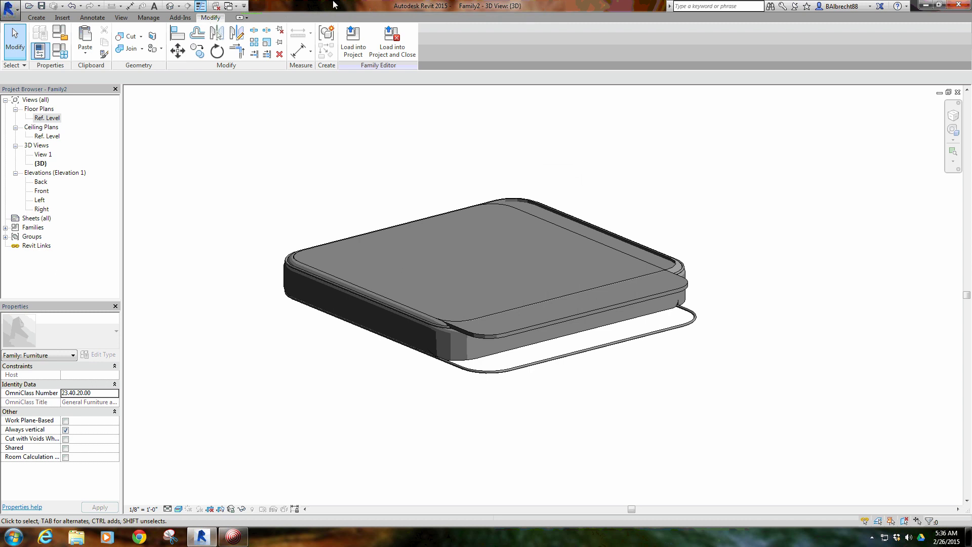
Step: Load the cushion family into the chair family Family1
{"action": "left_click", "coordinate": [353, 41]}
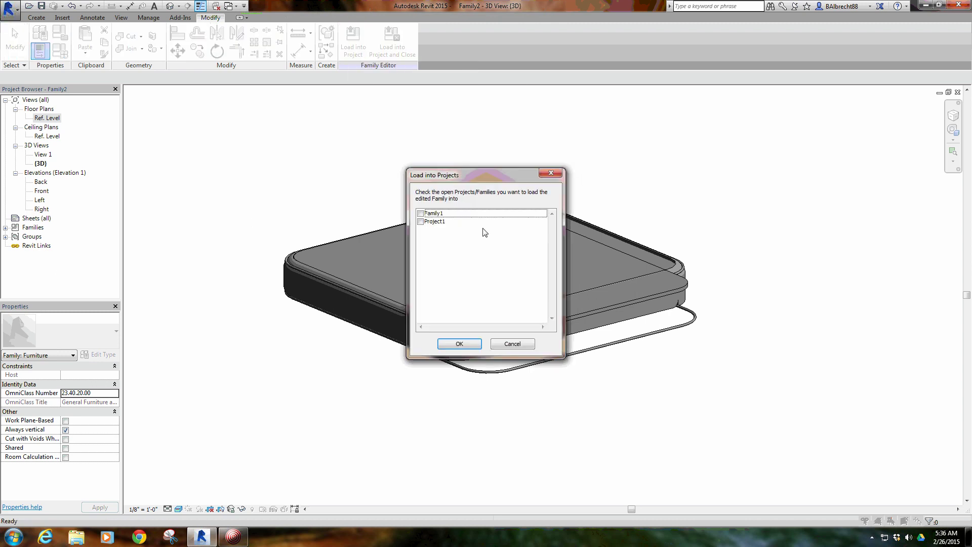
{"action": "left_click", "coordinate": [420, 213]}
{"action": "left_click", "coordinate": [459, 344]}
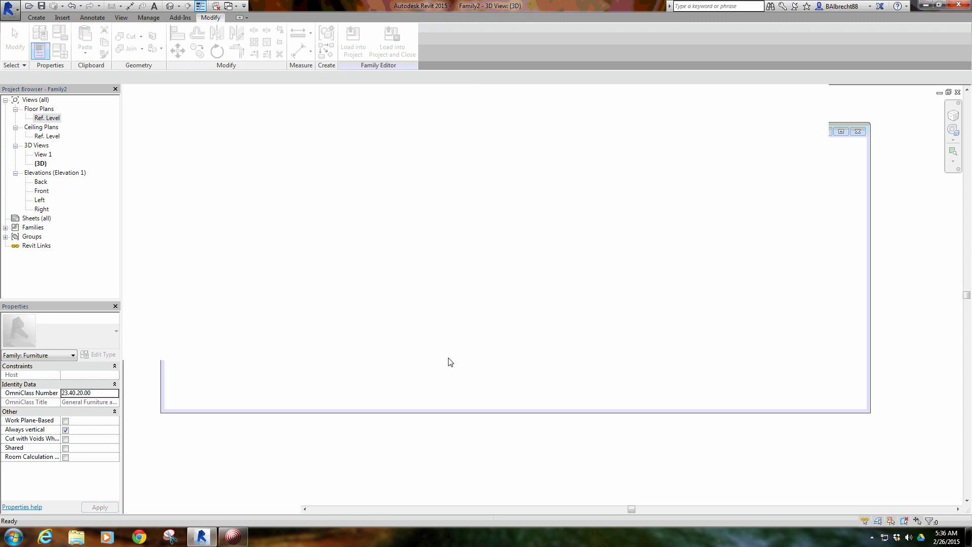
Step: Place one cushion at the seat's reference-plane intersection and select it in the 3D view
{"action": "scroll", "coordinate": [527, 365], "scroll_direction": "down", "scroll_amount": 6}
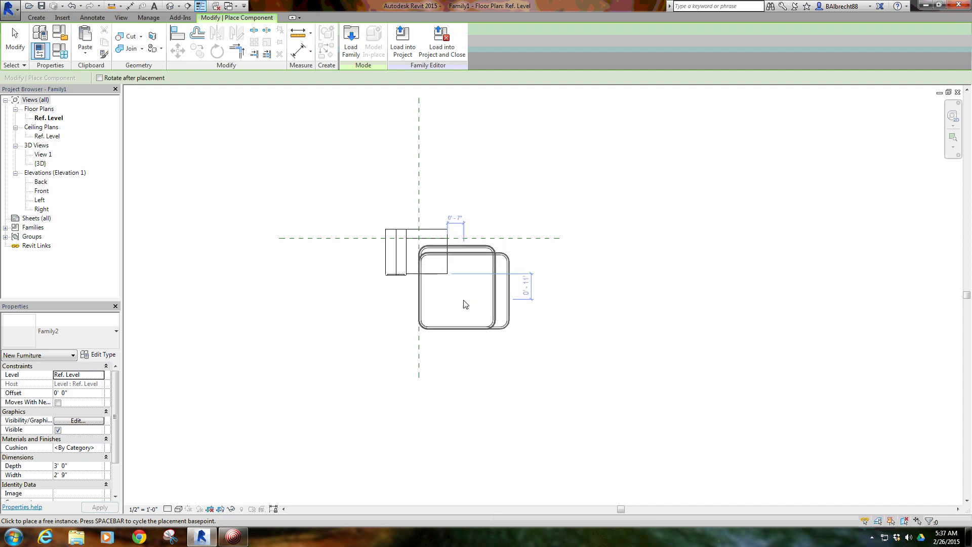
{"action": "left_click", "coordinate": [463, 303]}
{"action": "right_click", "coordinate": [563, 289]}
{"action": "left_click", "coordinate": [589, 293]}
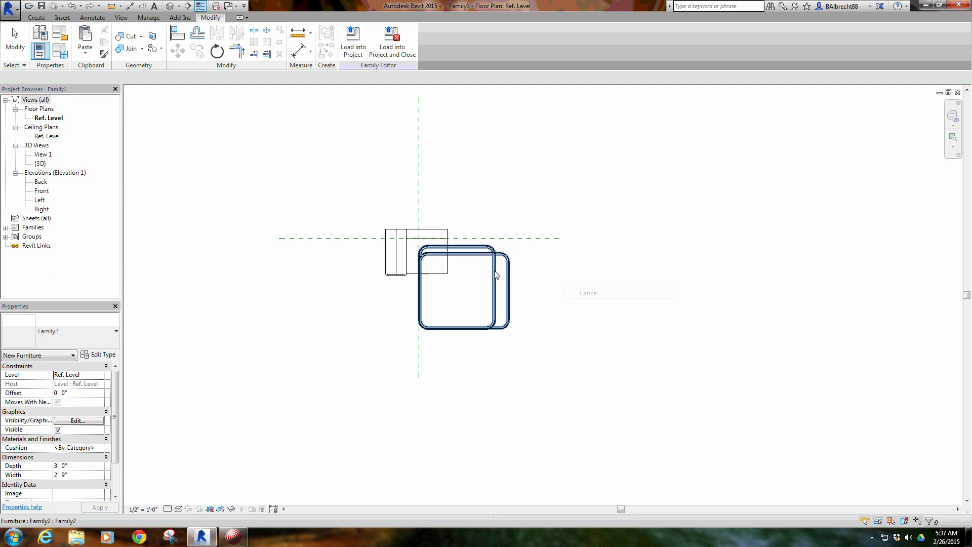
{"action": "scroll", "coordinate": [519, 268], "scroll_direction": "up", "scroll_amount": 3}
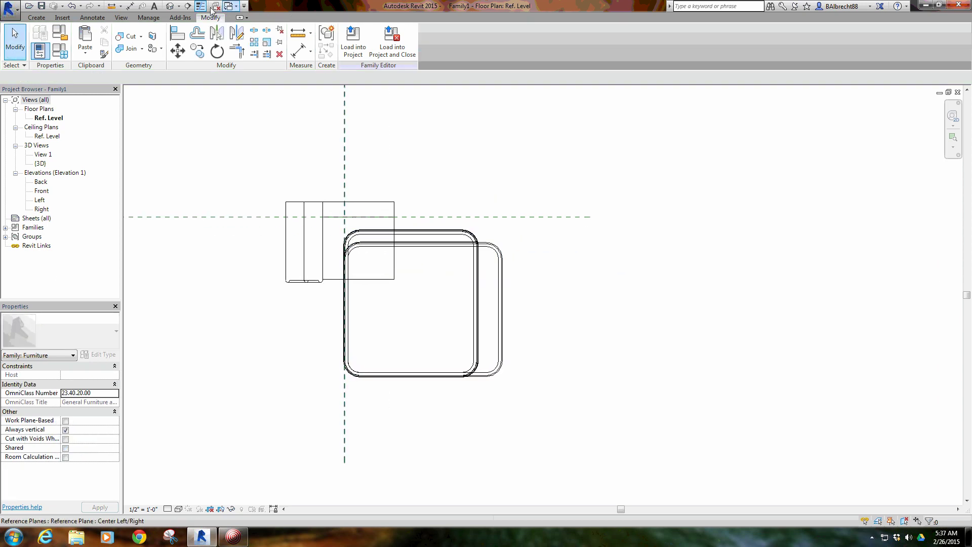
{"action": "left_click", "coordinate": [170, 5]}
{"action": "middle_click_drag", "start_coordinate": [657, 390], "coordinate": [687, 441], "text": "shift"}
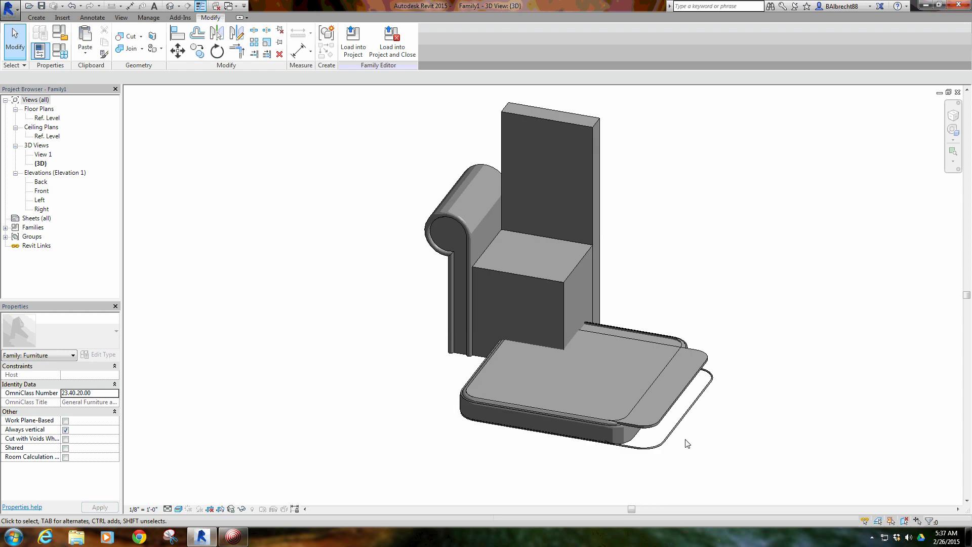
{"action": "left_click", "coordinate": [669, 412]}
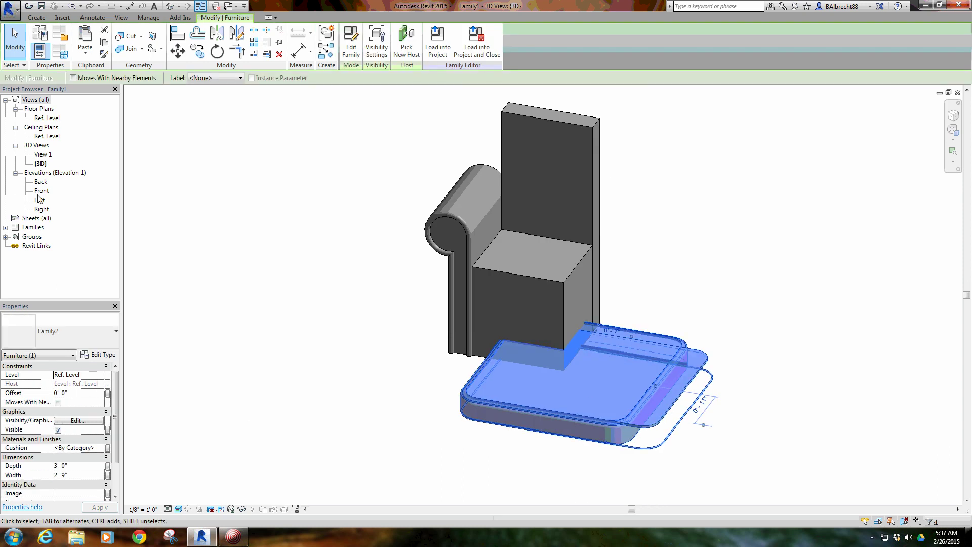
Step: Raise the cushion onto the chair seat in the Front elevation, then select it in 3D
{"action": "double_click", "coordinate": [41, 191]}
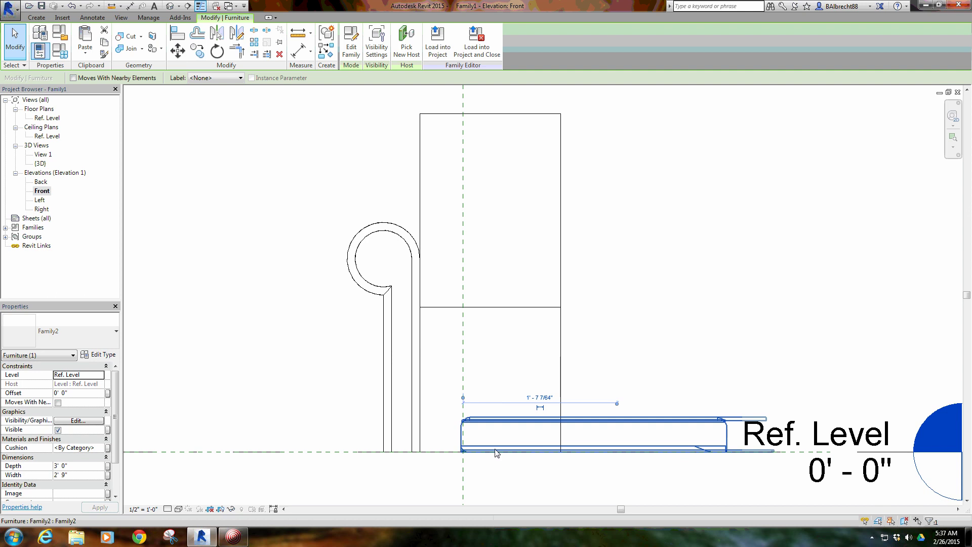
{"action": "left_click_drag", "start_coordinate": [496, 452], "coordinate": [454, 308]}
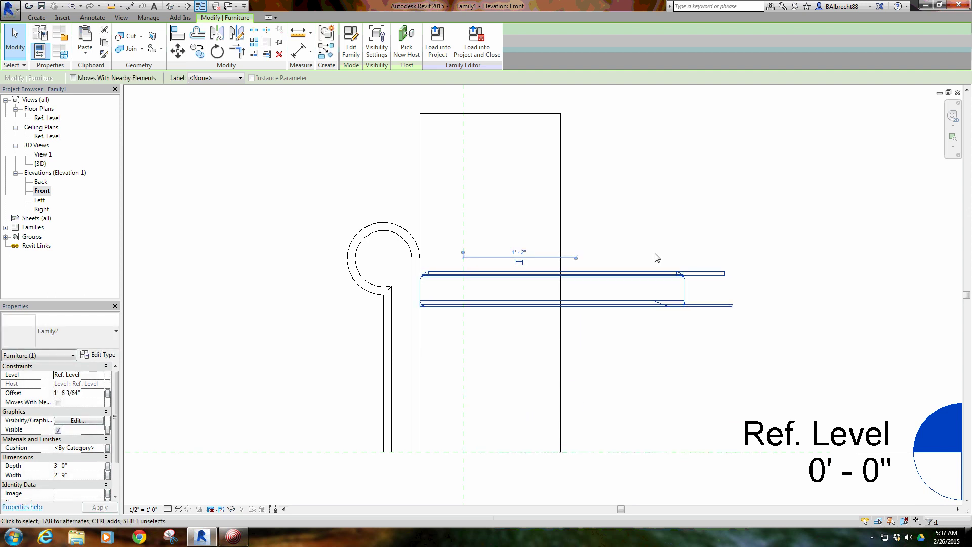
{"action": "left_click", "coordinate": [170, 6]}
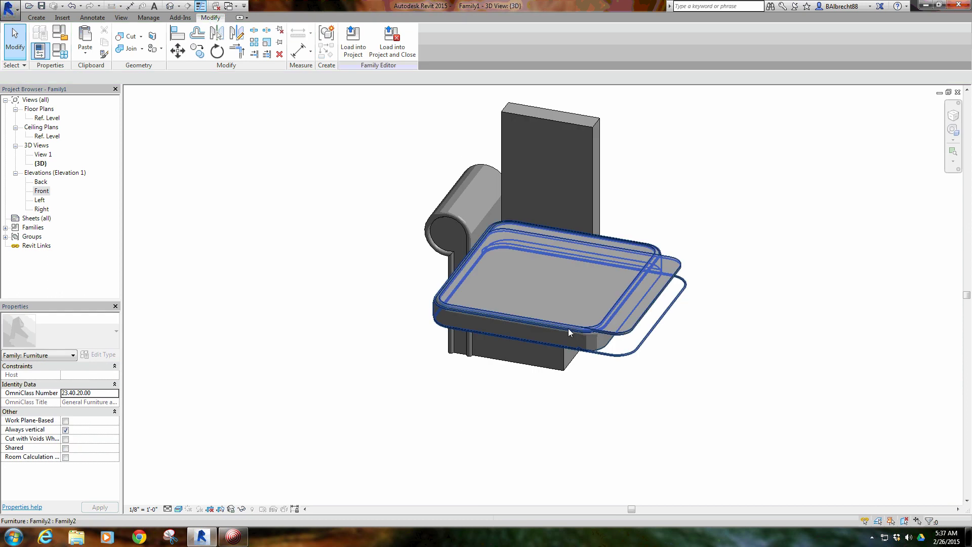
{"action": "left_click", "coordinate": [567, 330]}
{"action": "middle_click_drag", "start_coordinate": [509, 324], "coordinate": [405, 368]}
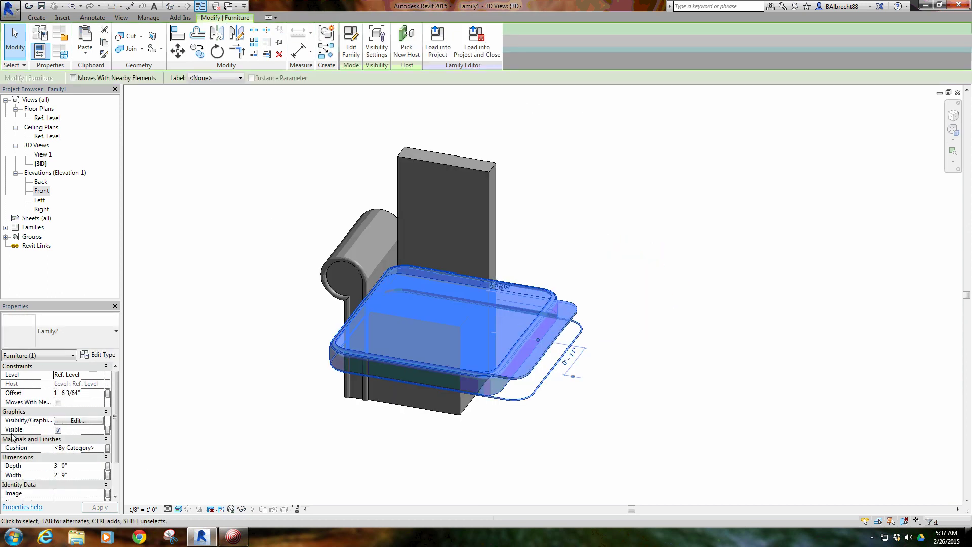
Step: Resize the cushion to Width 2' 0" and Depth 1' 6" in Properties
{"action": "left_click", "coordinate": [101, 448]}
{"action": "left_click", "coordinate": [101, 448]}
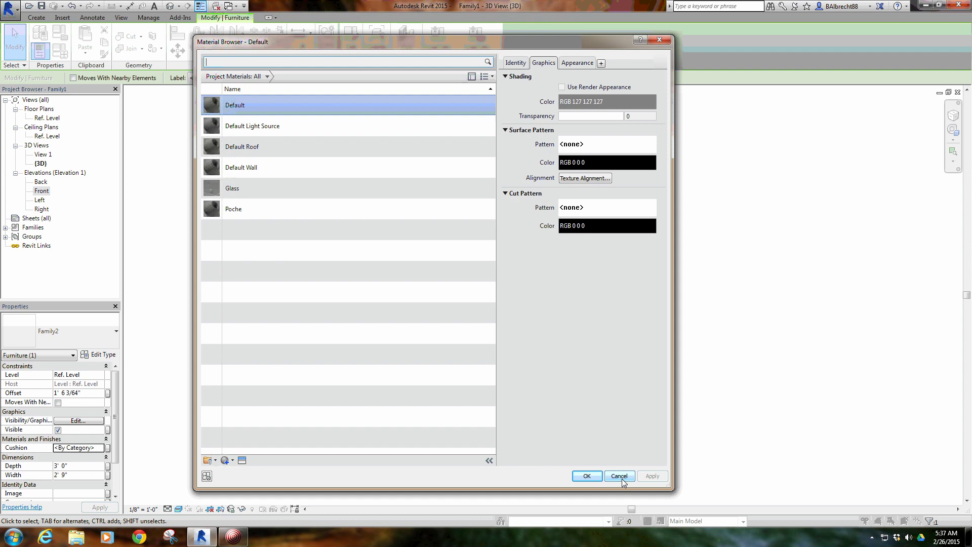
{"action": "left_click", "coordinate": [620, 475]}
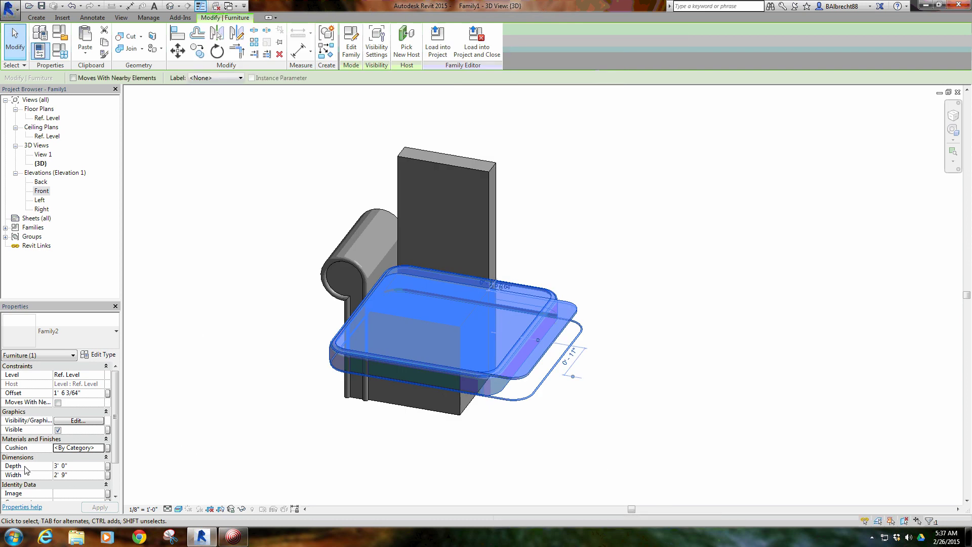
{"action": "left_click", "coordinate": [77, 476]}
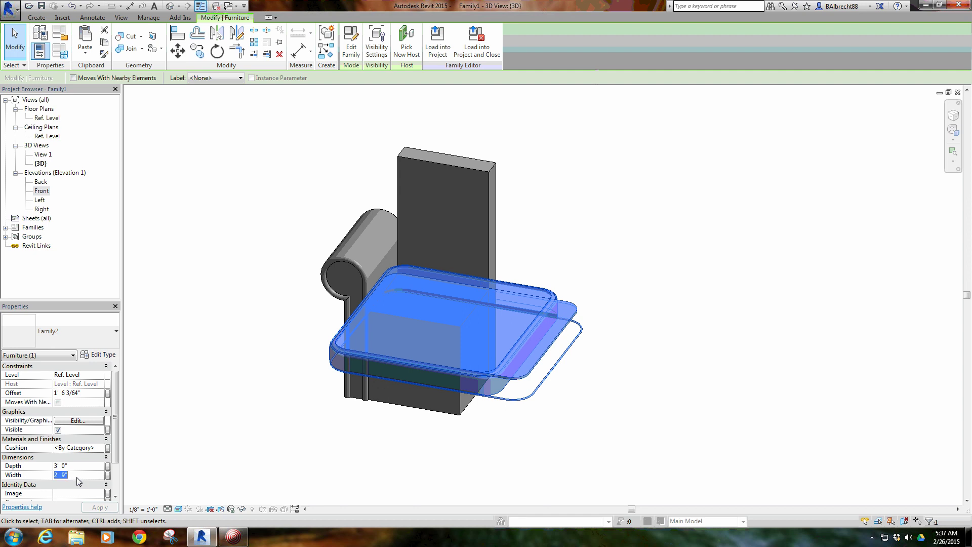
{"action": "type", "text": "2"}
{"action": "left_click", "coordinate": [79, 465]}
{"action": "type", "text": "1"}
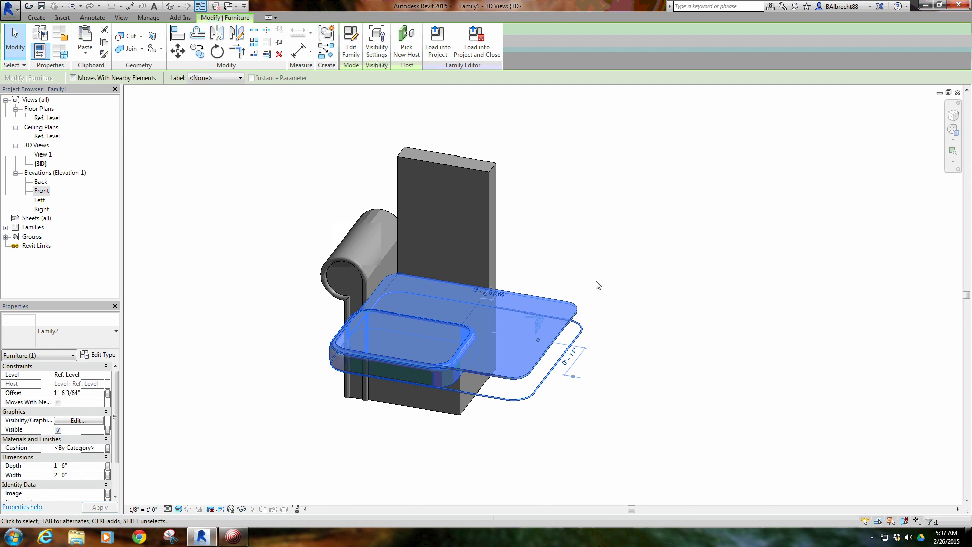
{"action": "left_click", "coordinate": [598, 305]}
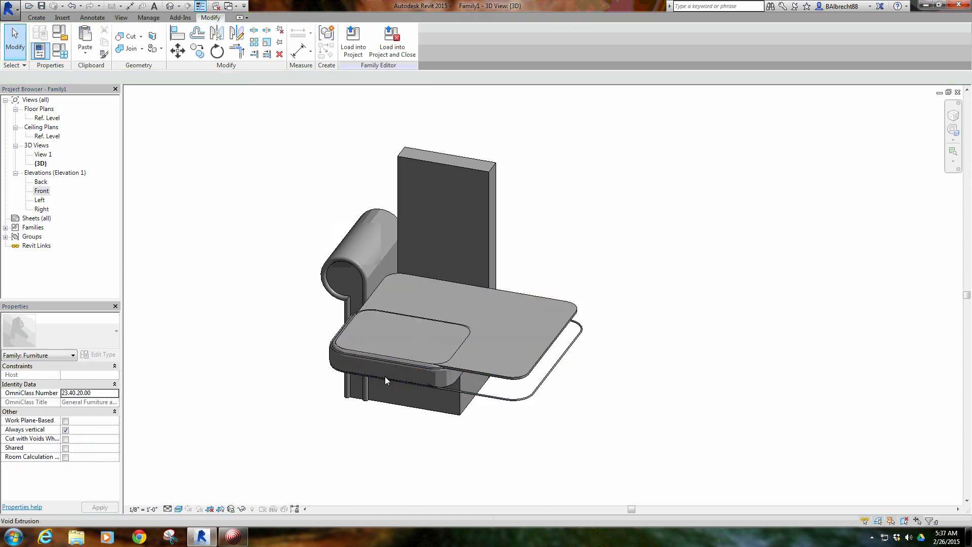
Step: Move the cushion to a new spot on the seat in the Ref. Level floor plan
{"action": "scroll", "coordinate": [433, 368], "scroll_direction": "up", "scroll_amount": 3}
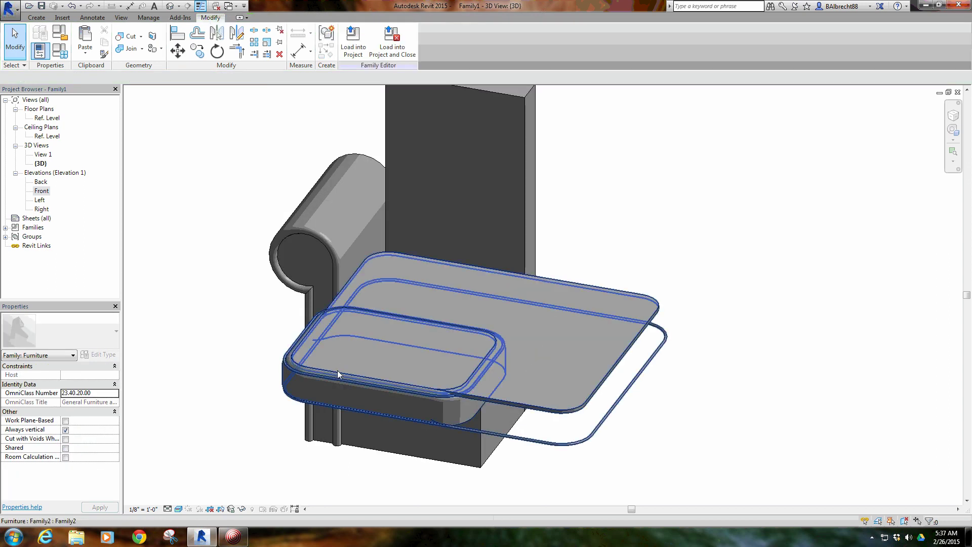
{"action": "left_click", "coordinate": [354, 368]}
{"action": "double_click", "coordinate": [43, 118]}
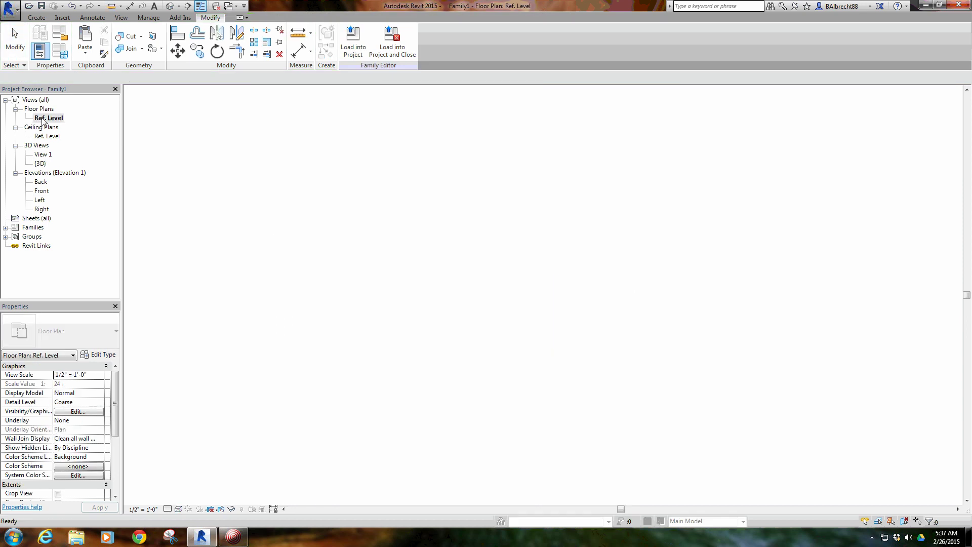
{"action": "left_click_drag", "start_coordinate": [370, 377], "coordinate": [371, 292]}
{"action": "left_click", "coordinate": [516, 371]}
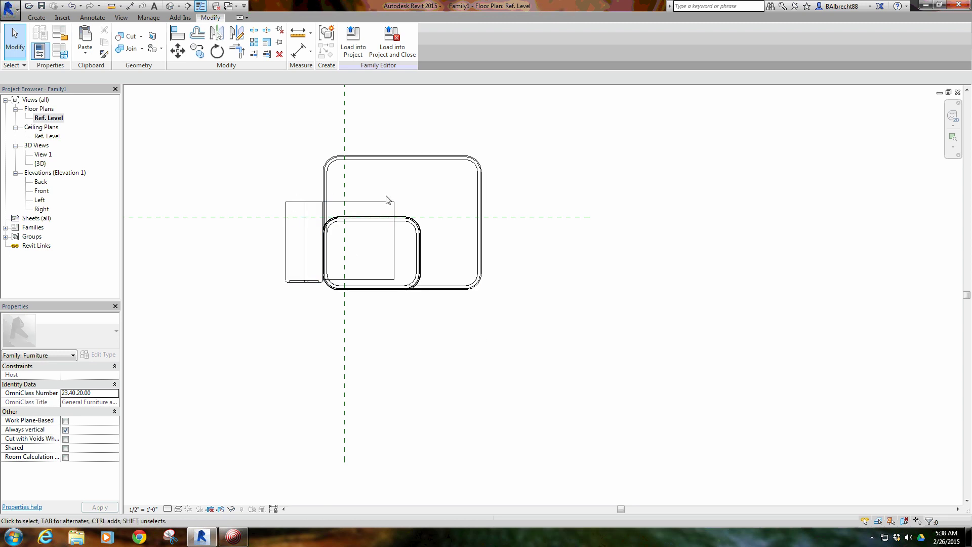
{"action": "left_click", "coordinate": [368, 294]}
{"action": "left_click", "coordinate": [261, 227]}
Step: Orbit and pan the 3D view to review the smaller cushion on the chair
{"action": "left_click", "coordinate": [170, 6]}
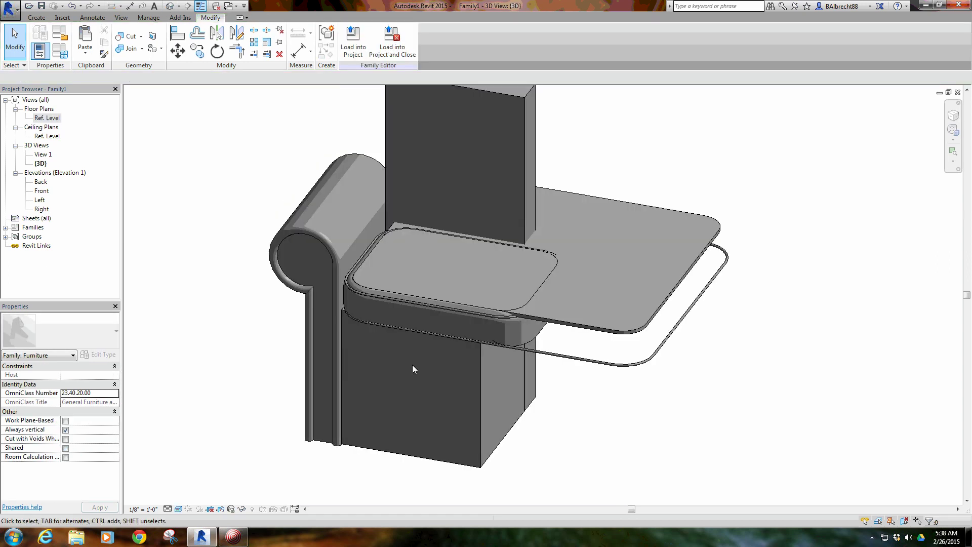
{"action": "middle_click_drag", "start_coordinate": [526, 366], "coordinate": [495, 345], "text": "shift"}
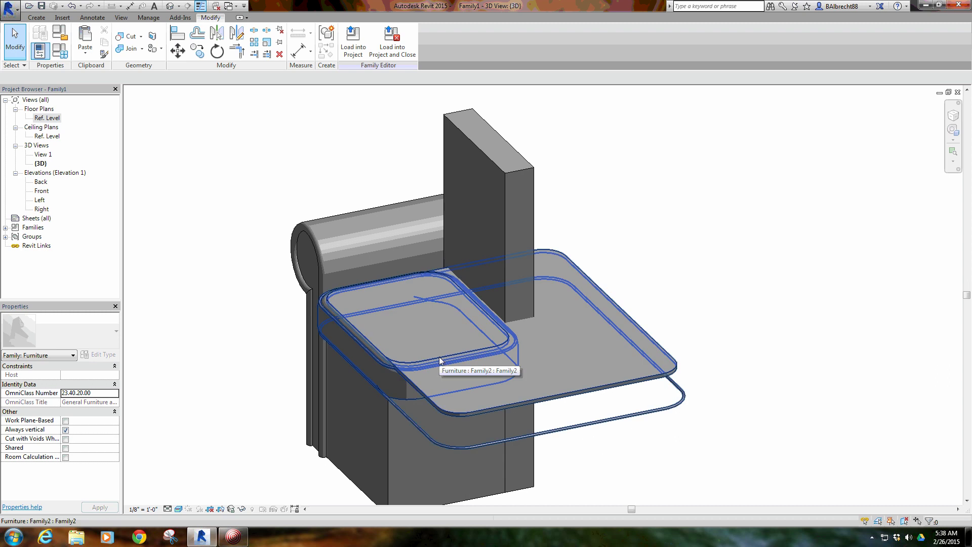
{"action": "left_click", "coordinate": [408, 364]}
{"action": "left_click", "coordinate": [248, 305]}
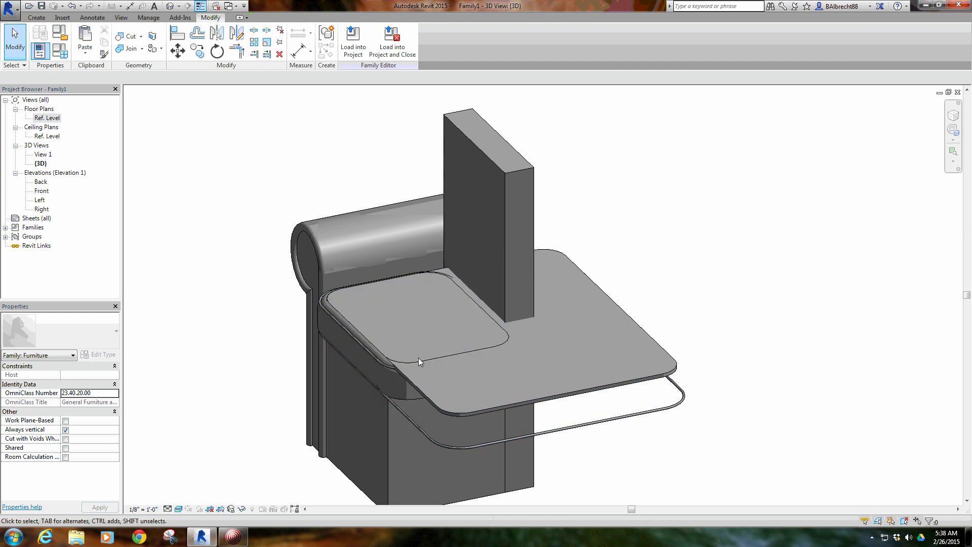
{"action": "scroll", "coordinate": [415, 355], "scroll_direction": "down", "scroll_amount": 2}
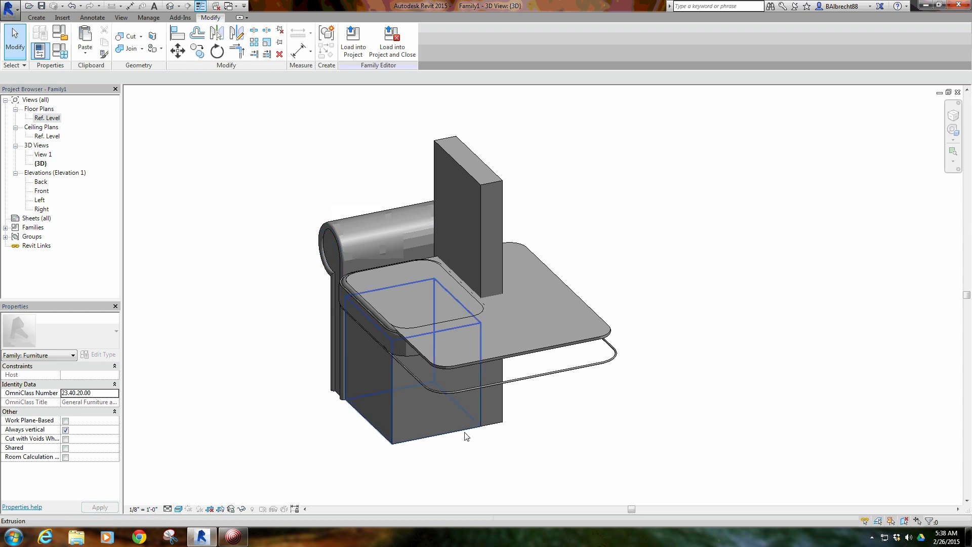
{"action": "middle_click_drag", "start_coordinate": [283, 328], "coordinate": [226, 334]}
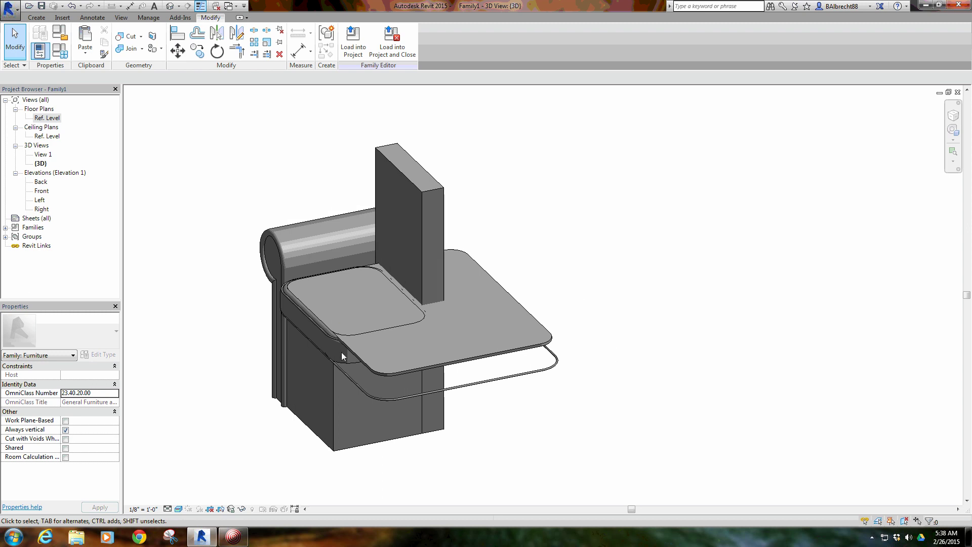
{"action": "left_click", "coordinate": [36, 17]}
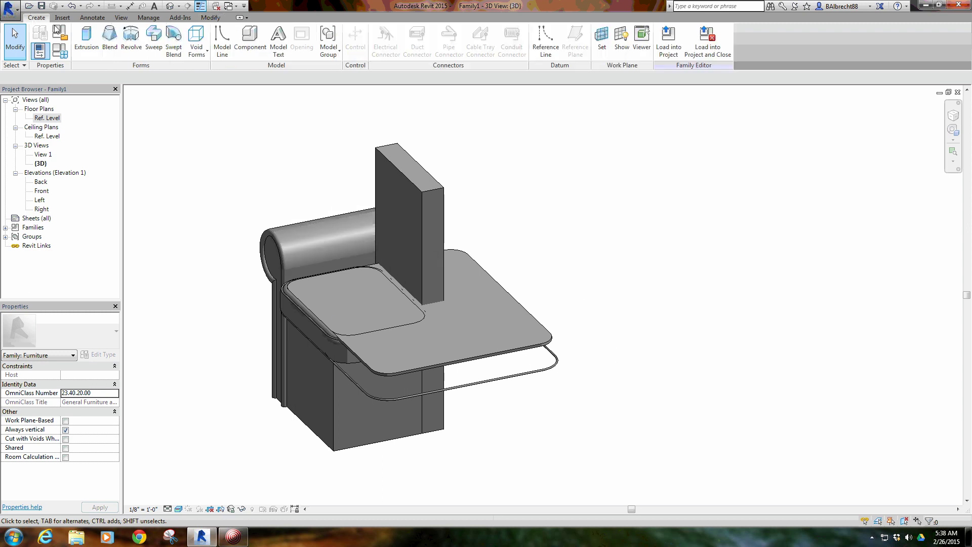
{"action": "left_click", "coordinate": [197, 50]}
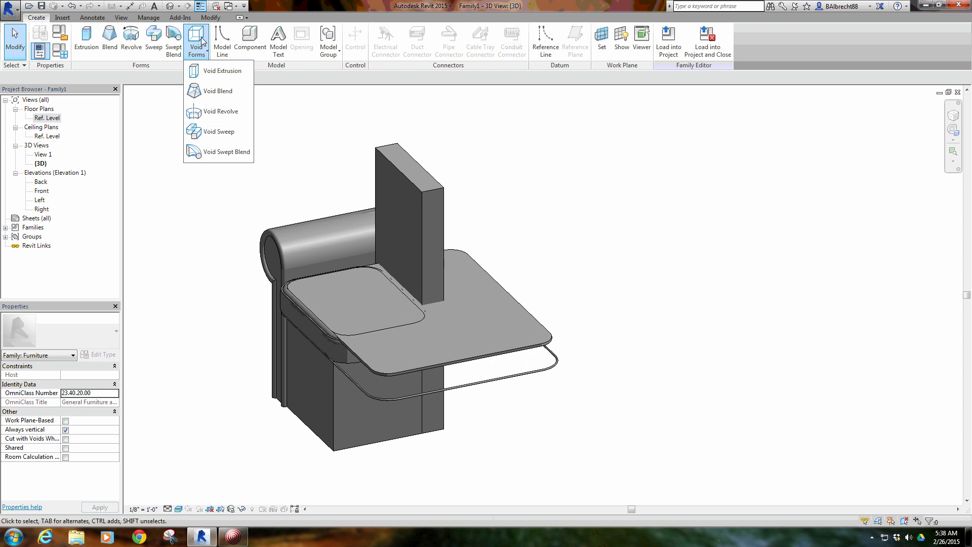
{"action": "left_click", "coordinate": [315, 179]}
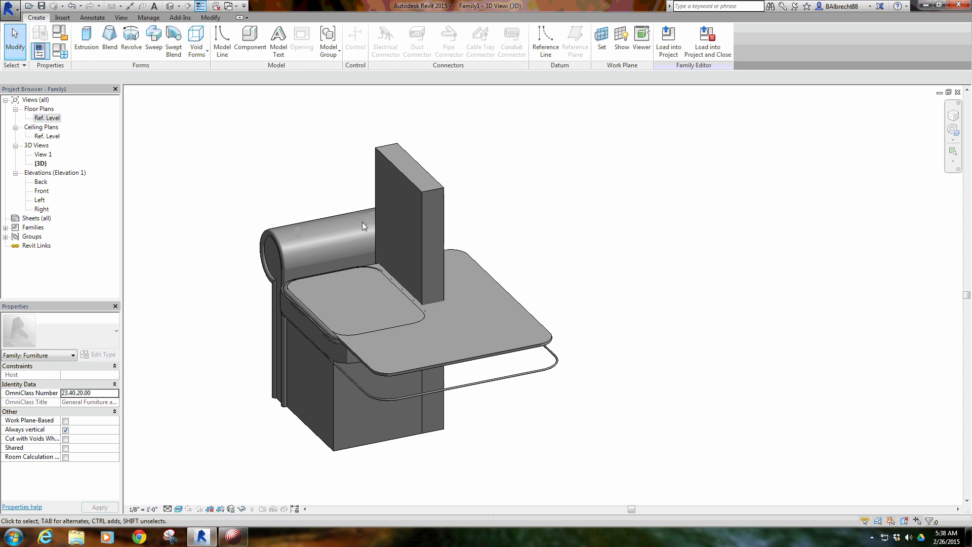
{"action": "left_click", "coordinate": [348, 335]}
{"action": "left_click", "coordinate": [256, 354]}
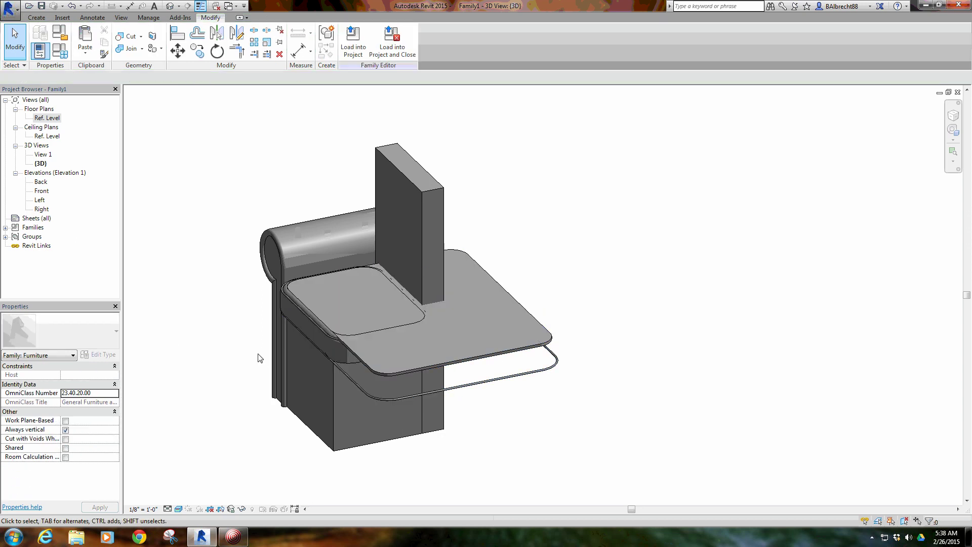
{"action": "left_click", "coordinate": [335, 339]}
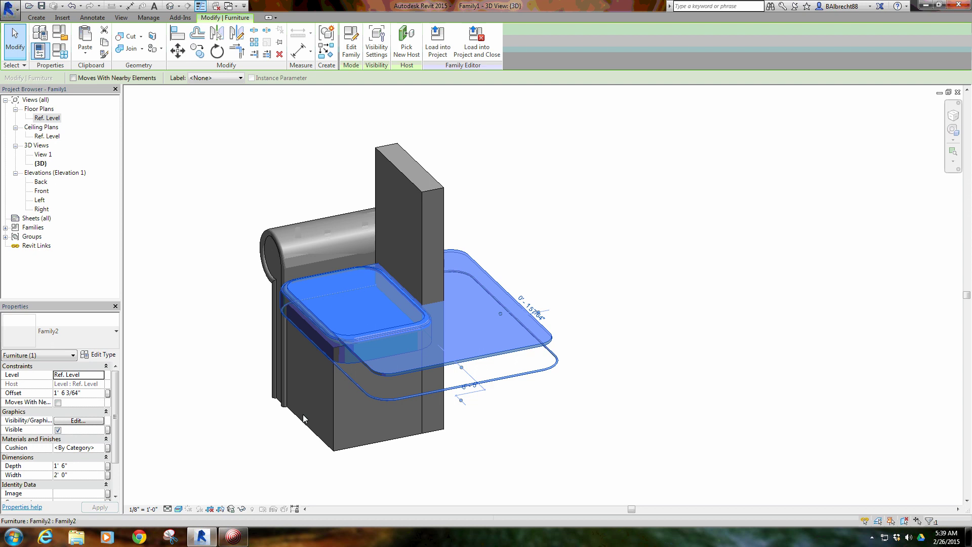
{"action": "left_click", "coordinate": [216, 304]}
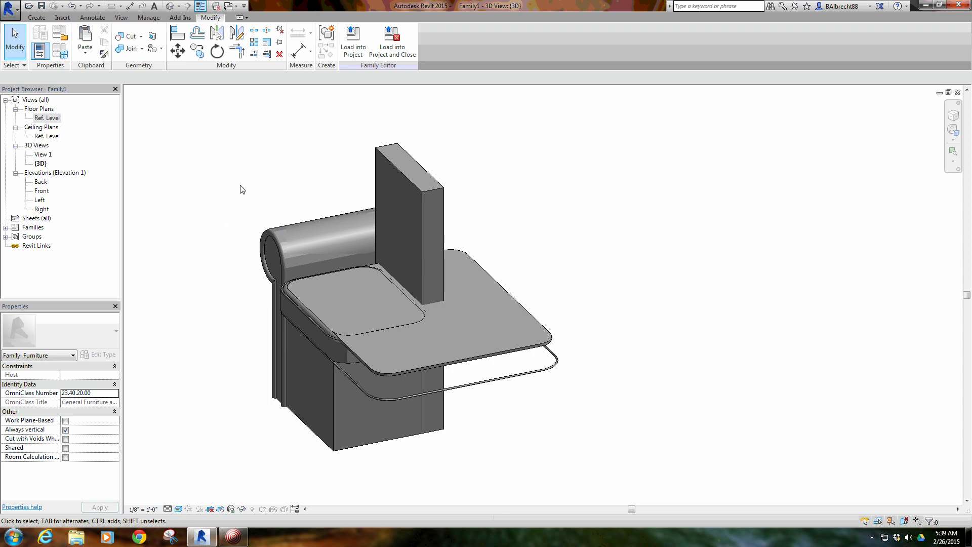
{"action": "middle_click_drag", "start_coordinate": [270, 175], "coordinate": [308, 194]}
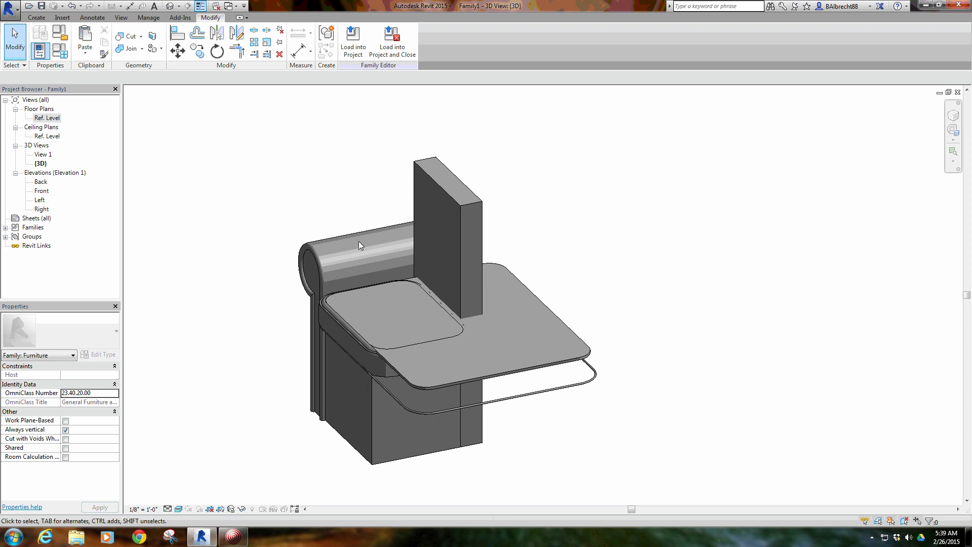
{"action": "left_click", "coordinate": [381, 231]}
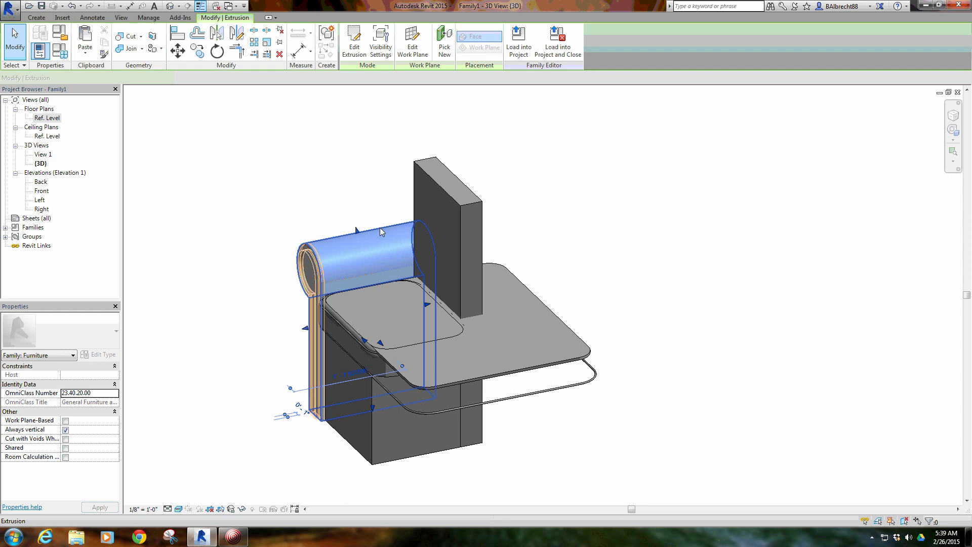
{"action": "left_click", "coordinate": [307, 183]}
{"action": "right_click", "coordinate": [309, 183]}
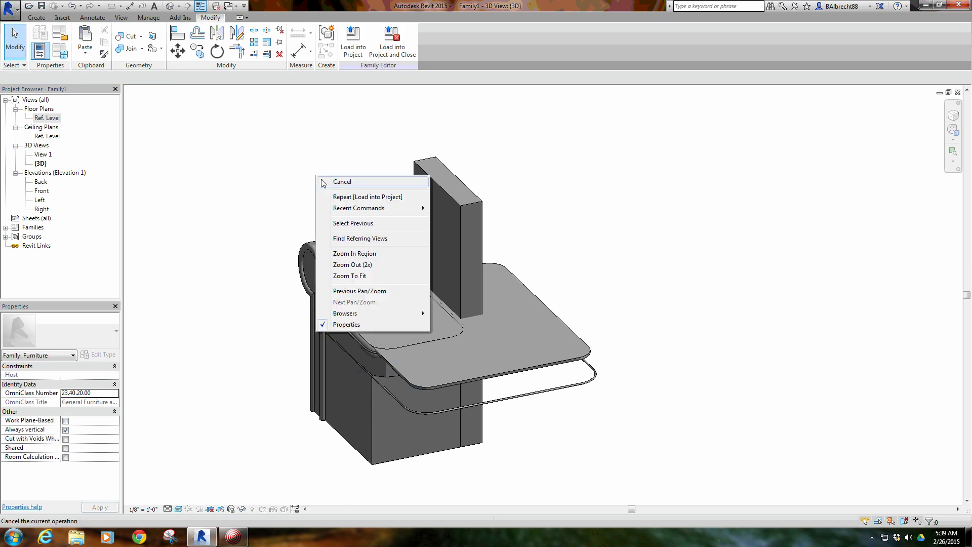
{"action": "key", "text": "Escape"}
{"action": "right_click", "coordinate": [290, 175]}
{"action": "key", "text": "Escape"}
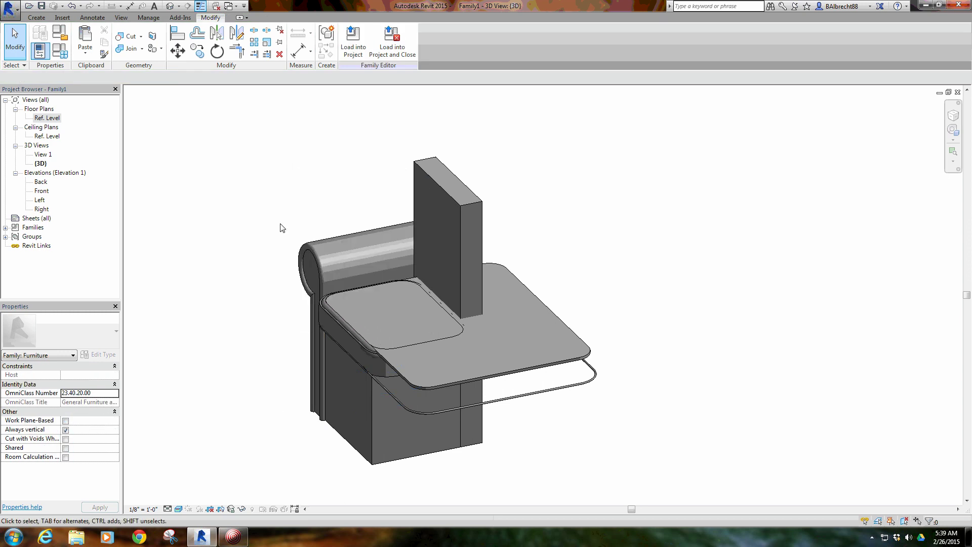